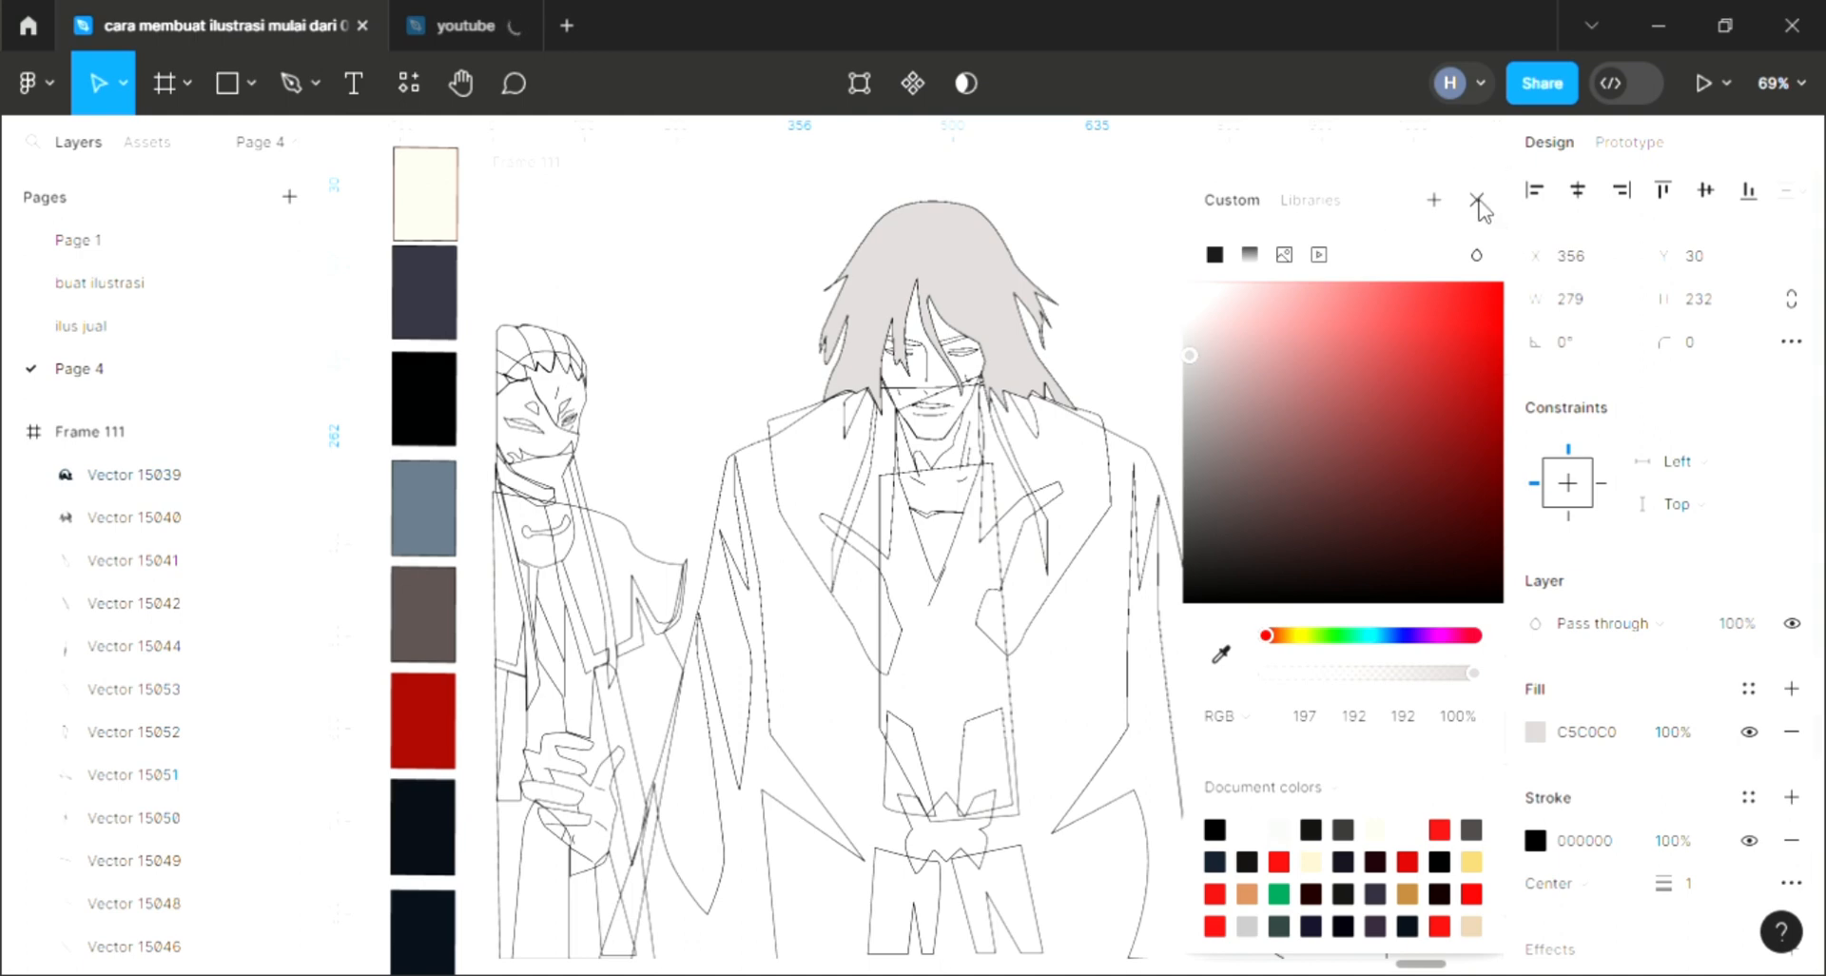
Step: Close the color picker and give the hair strand vector left of the face the hair's light gray fill
click(1477, 200)
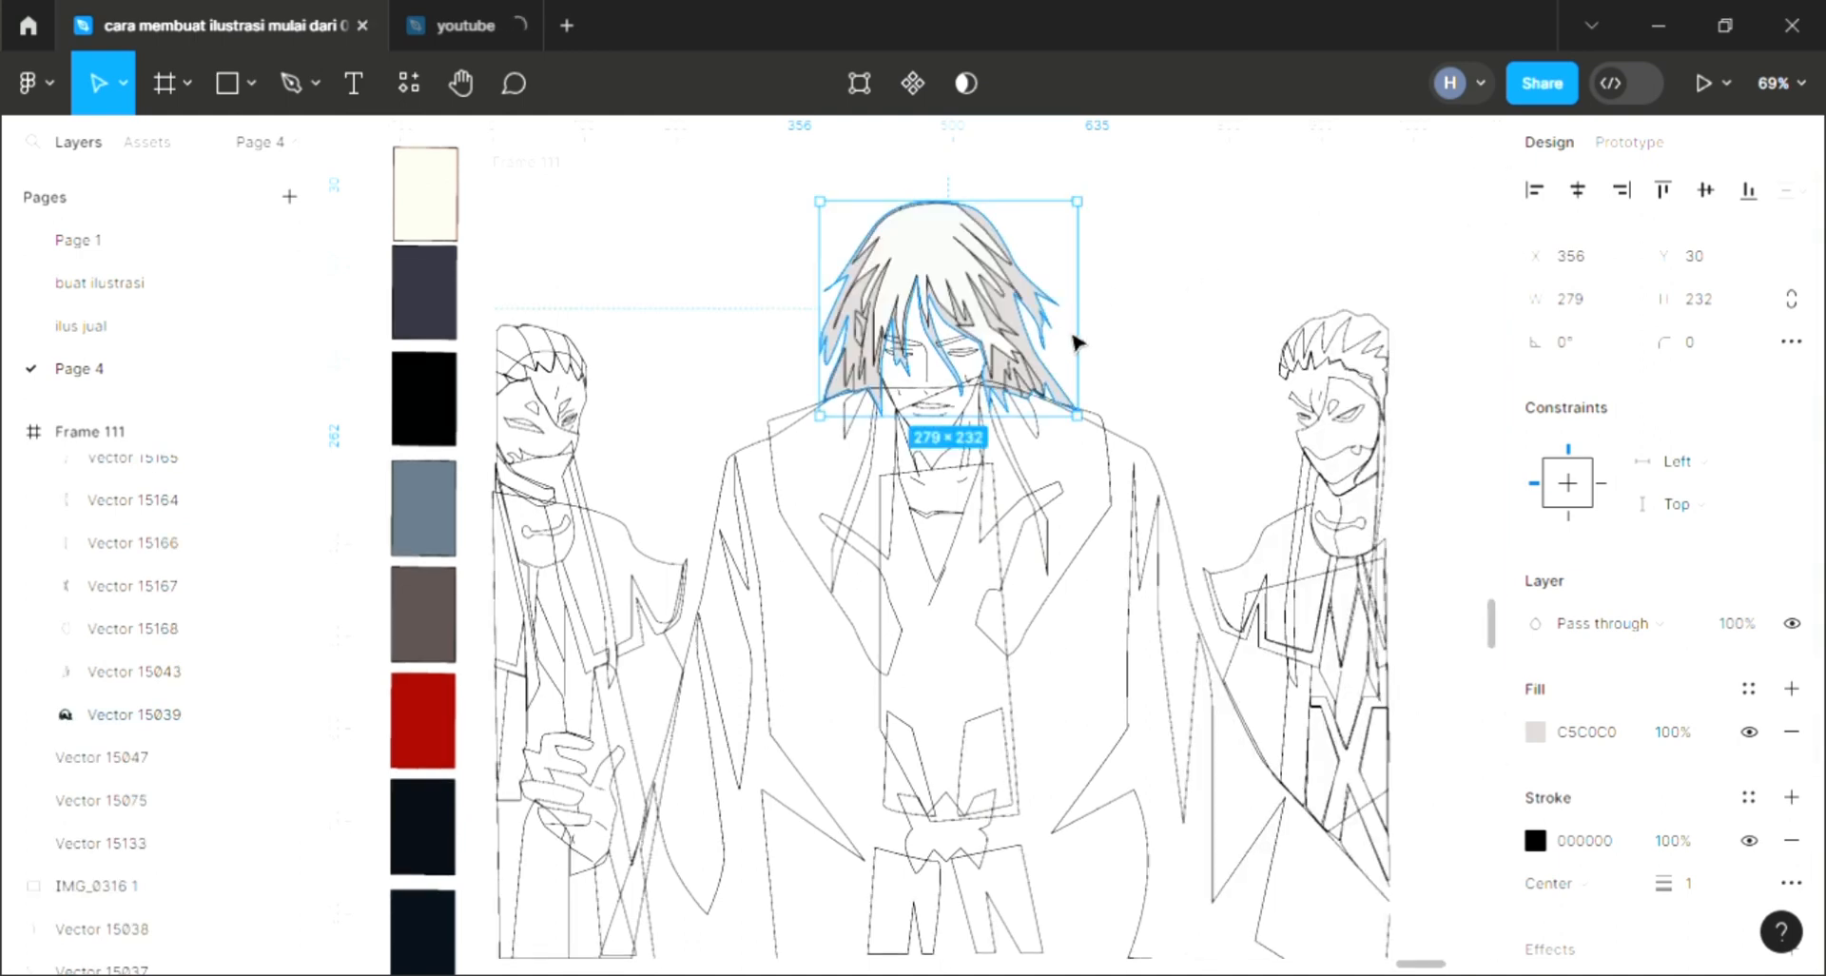
click(1186, 271)
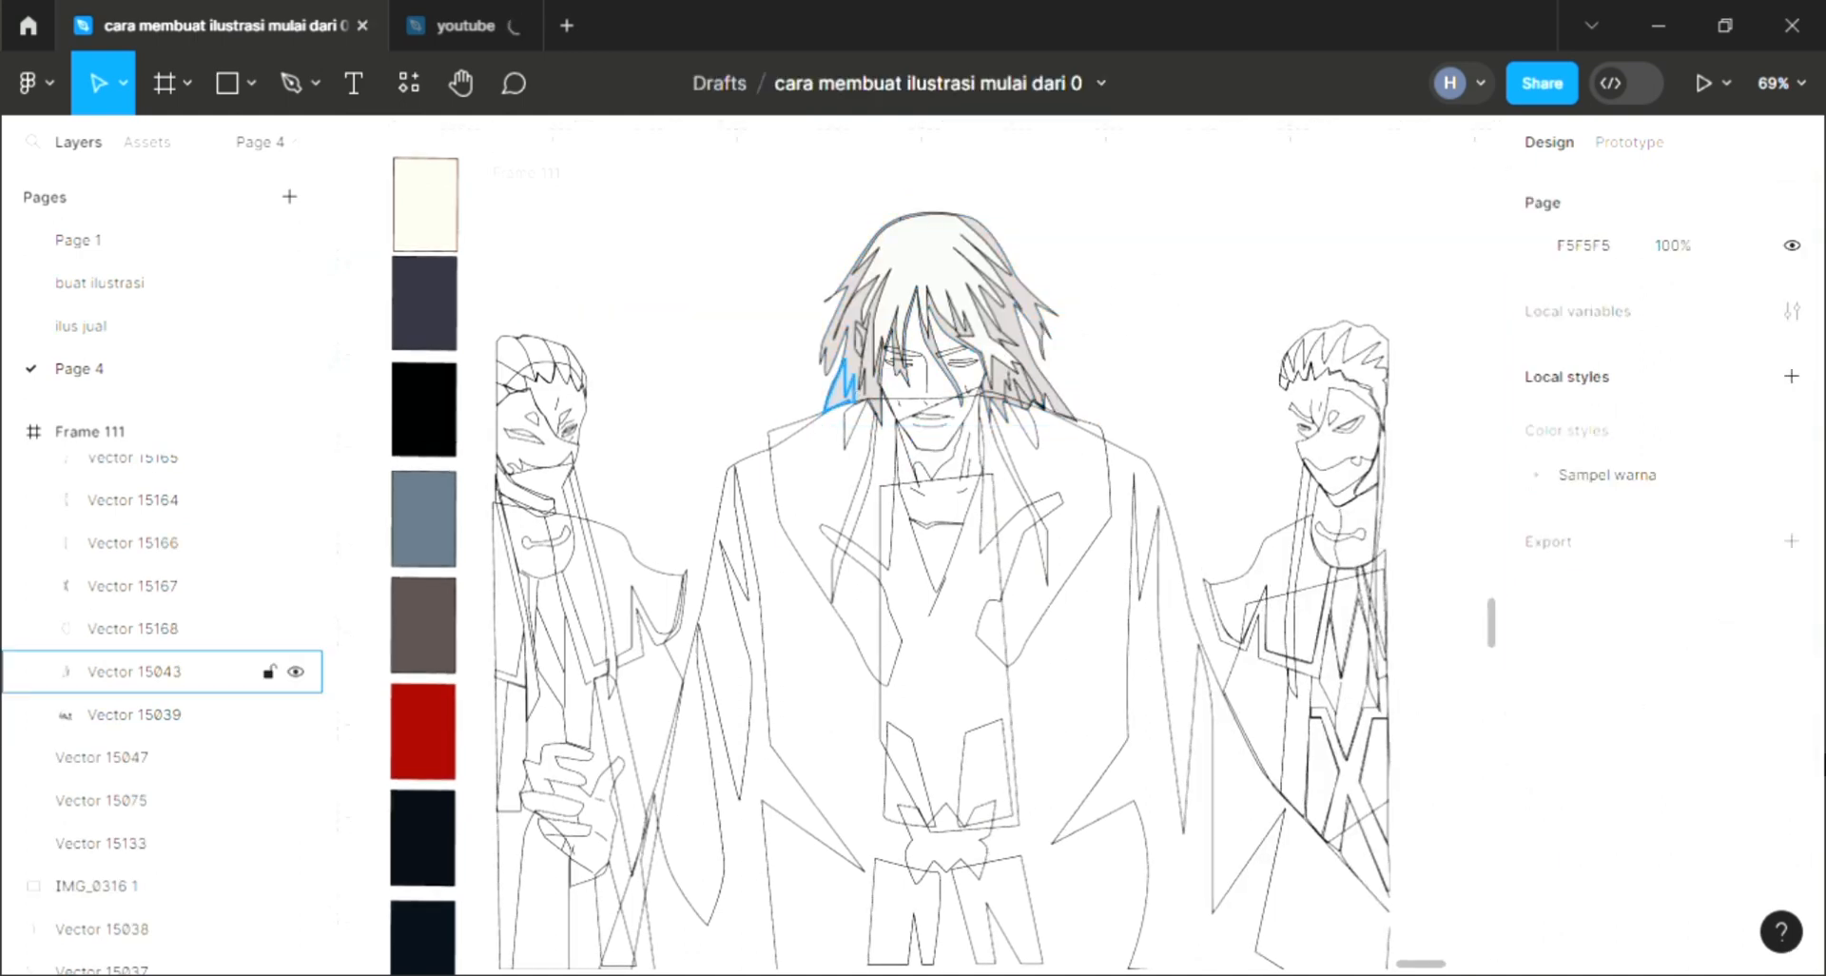
click(854, 390)
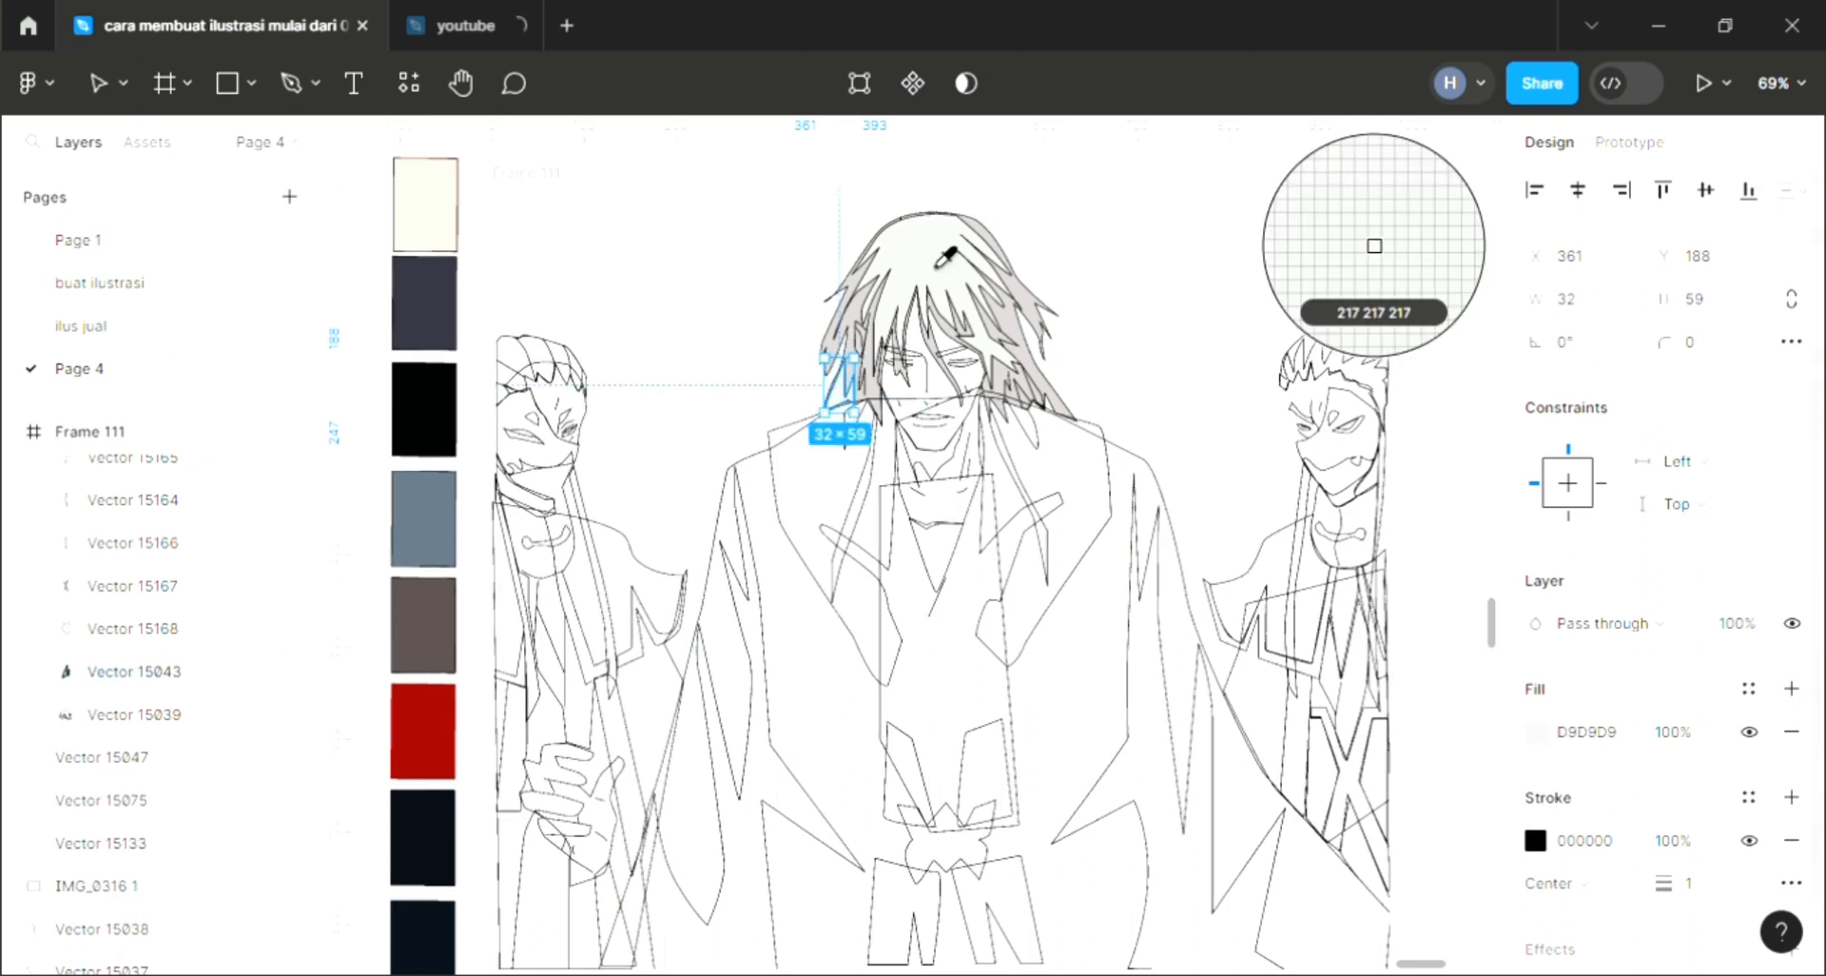
scroll(837, 390, up, 2)
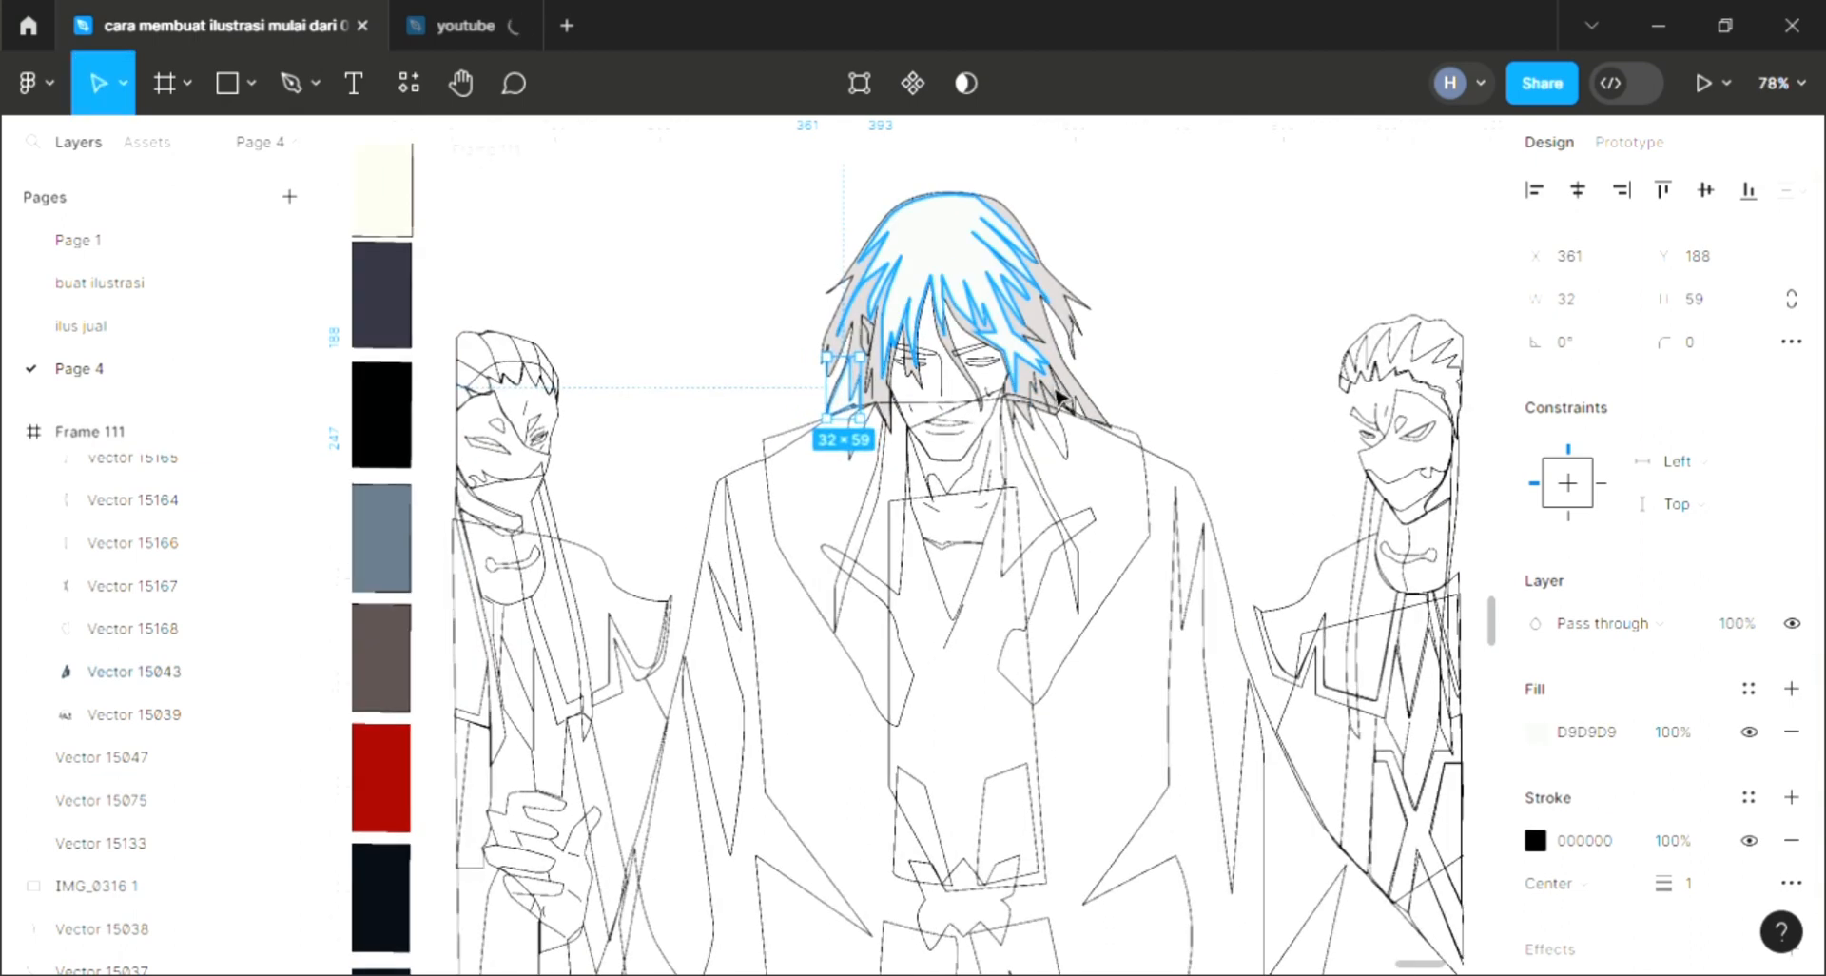
click(1072, 460)
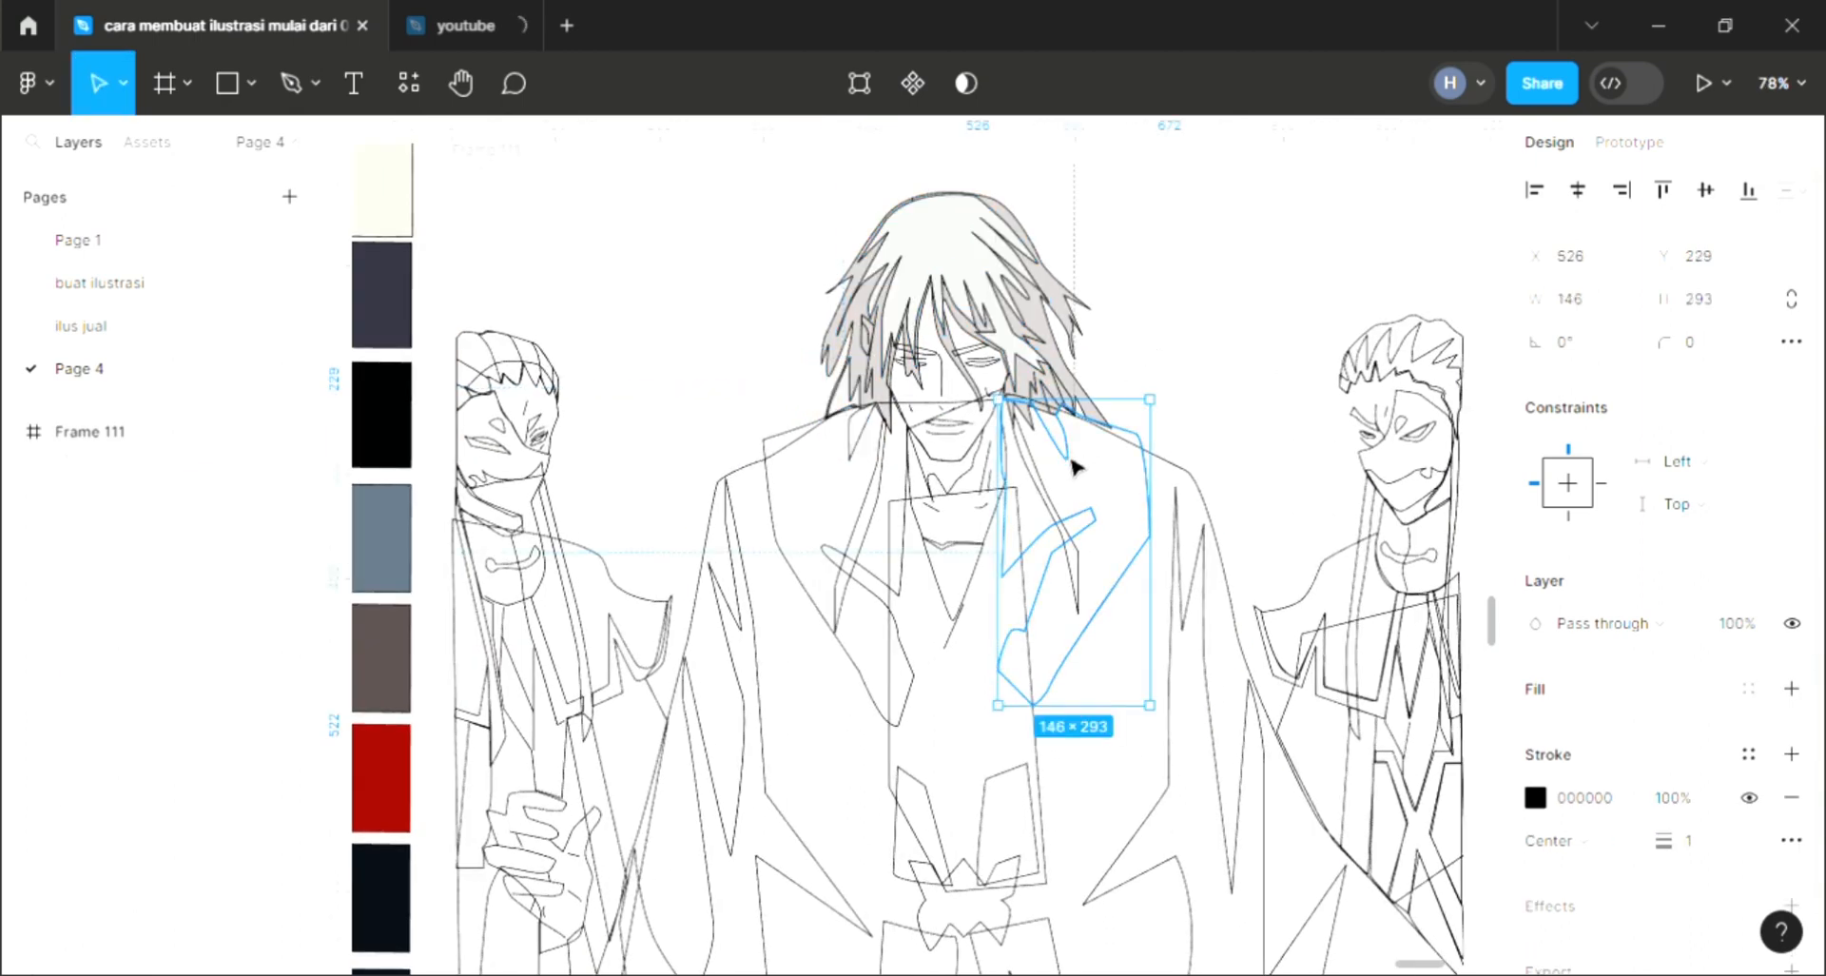
Step: Fill the small strand over the right eye, sampling the hair's gray with the eyedropper
click(1247, 334)
click(987, 361)
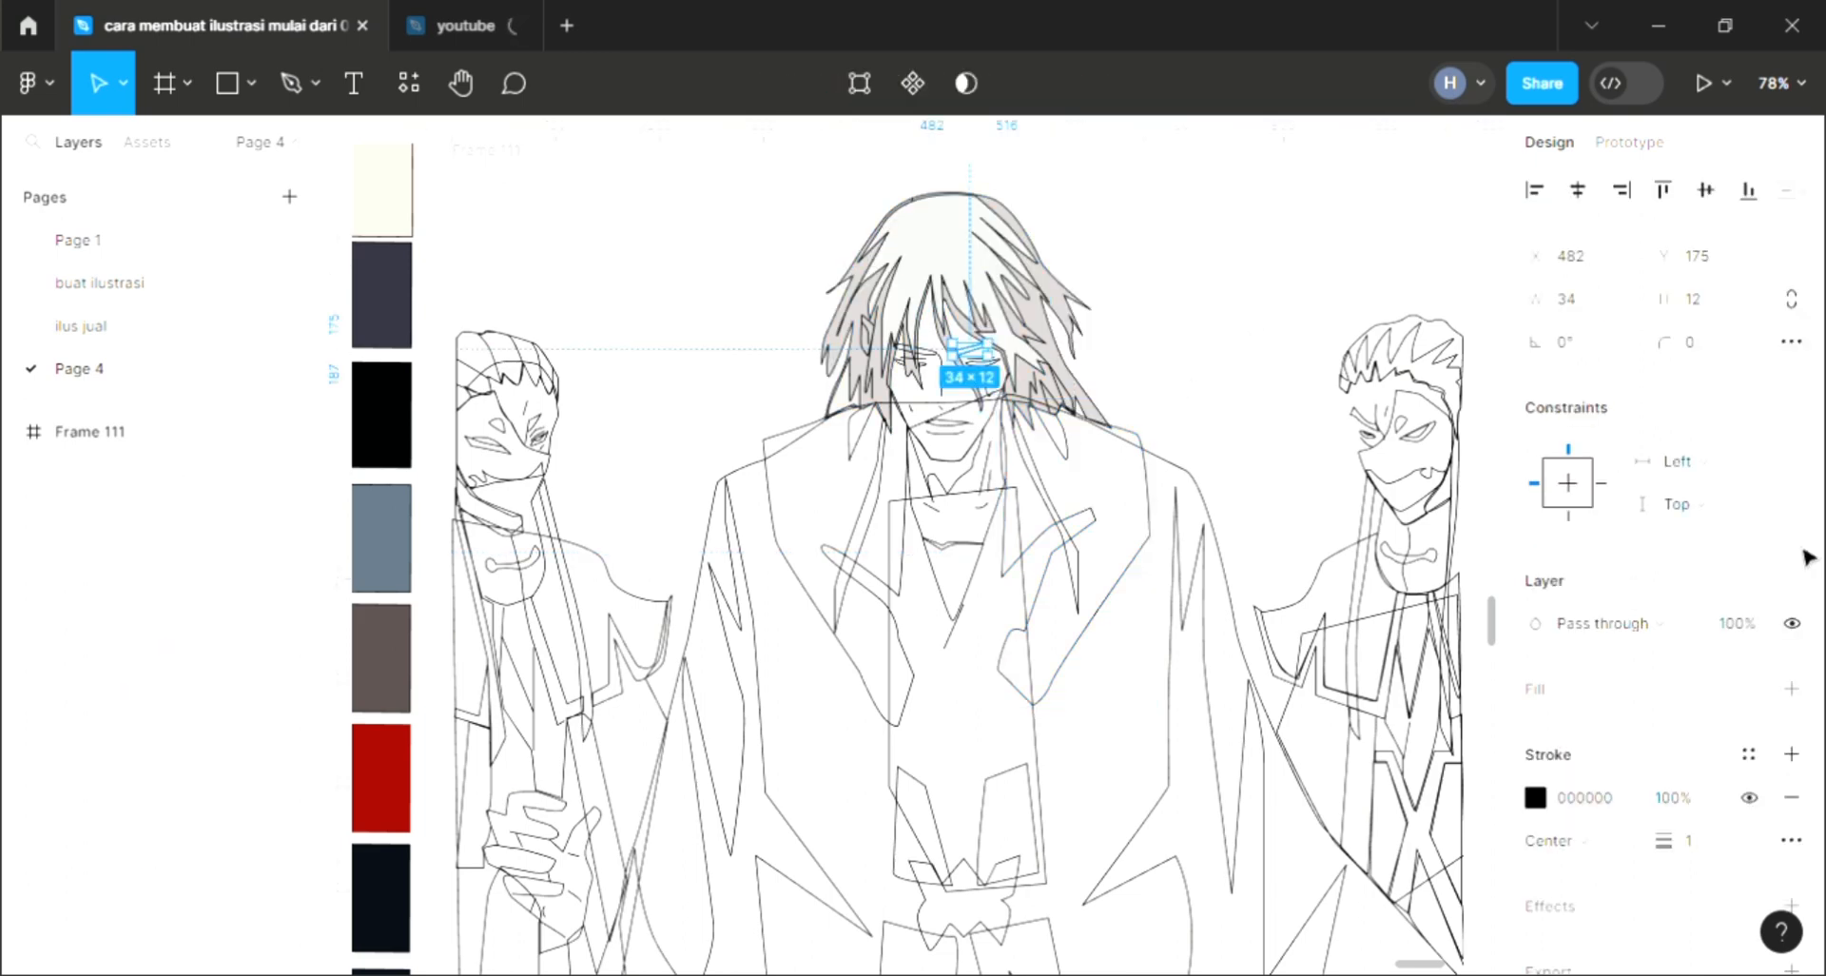
key(i)
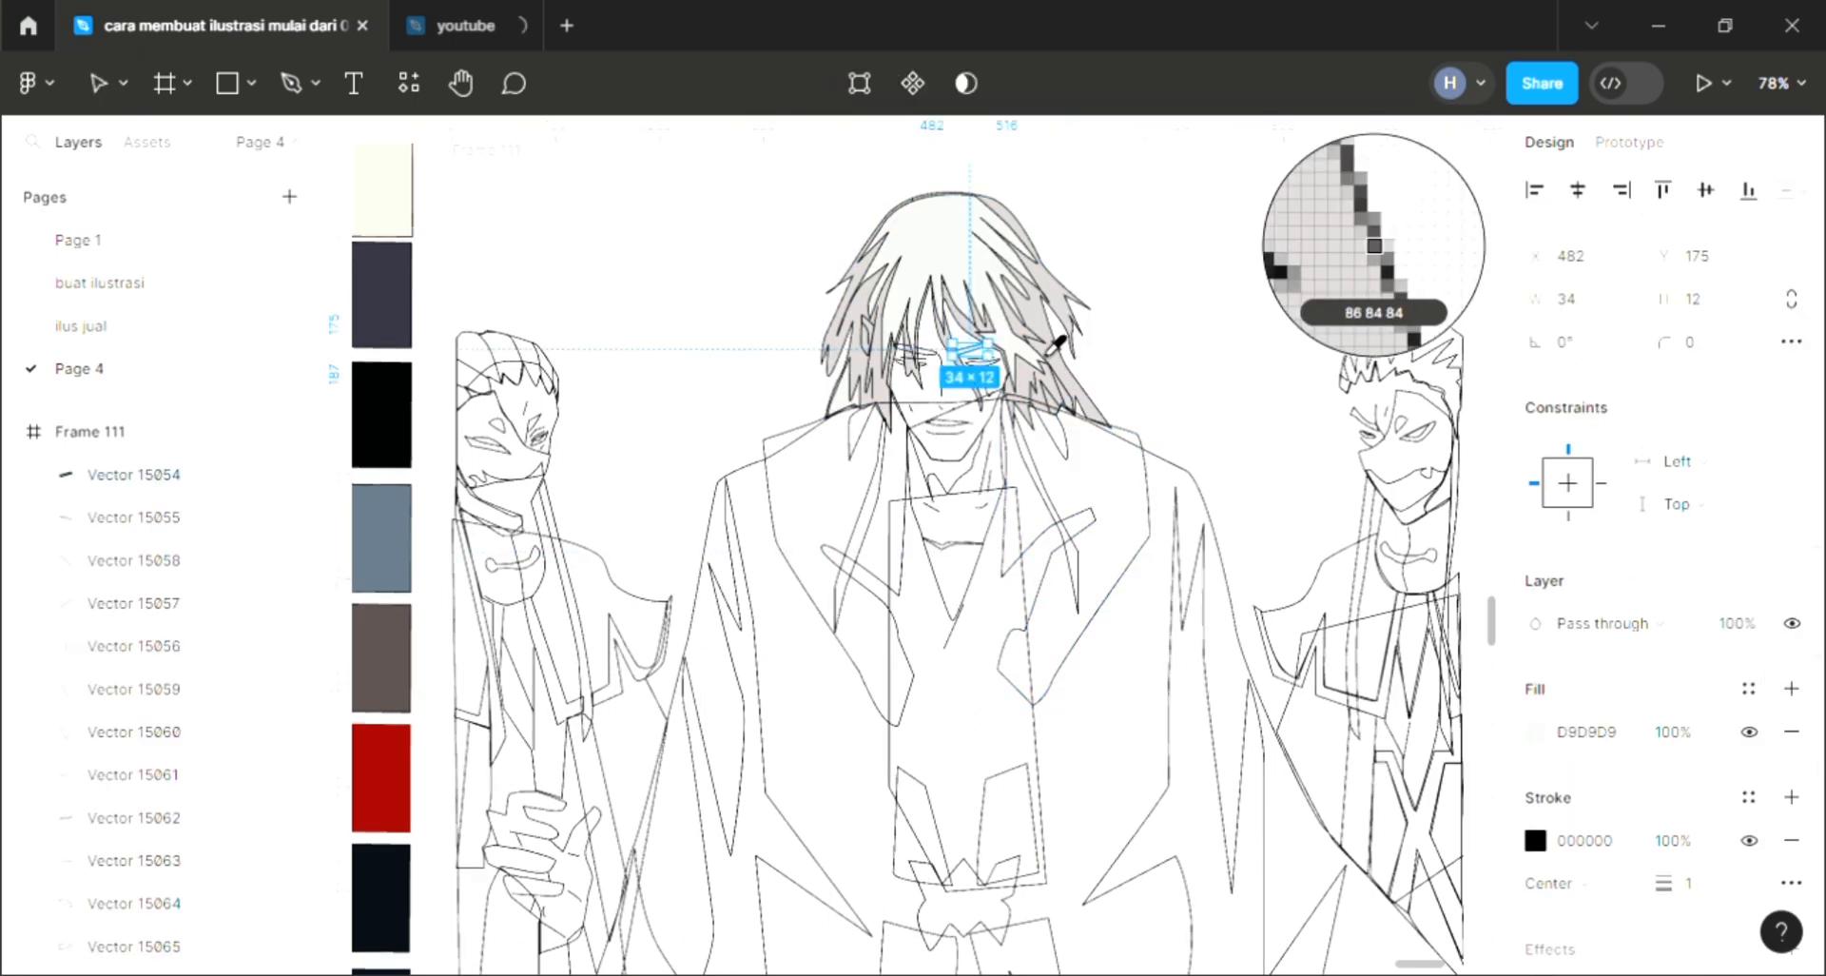
click(1074, 279)
Step: Add a fill to the strand over the left eye and sample its color from the hair
click(1132, 290)
click(920, 351)
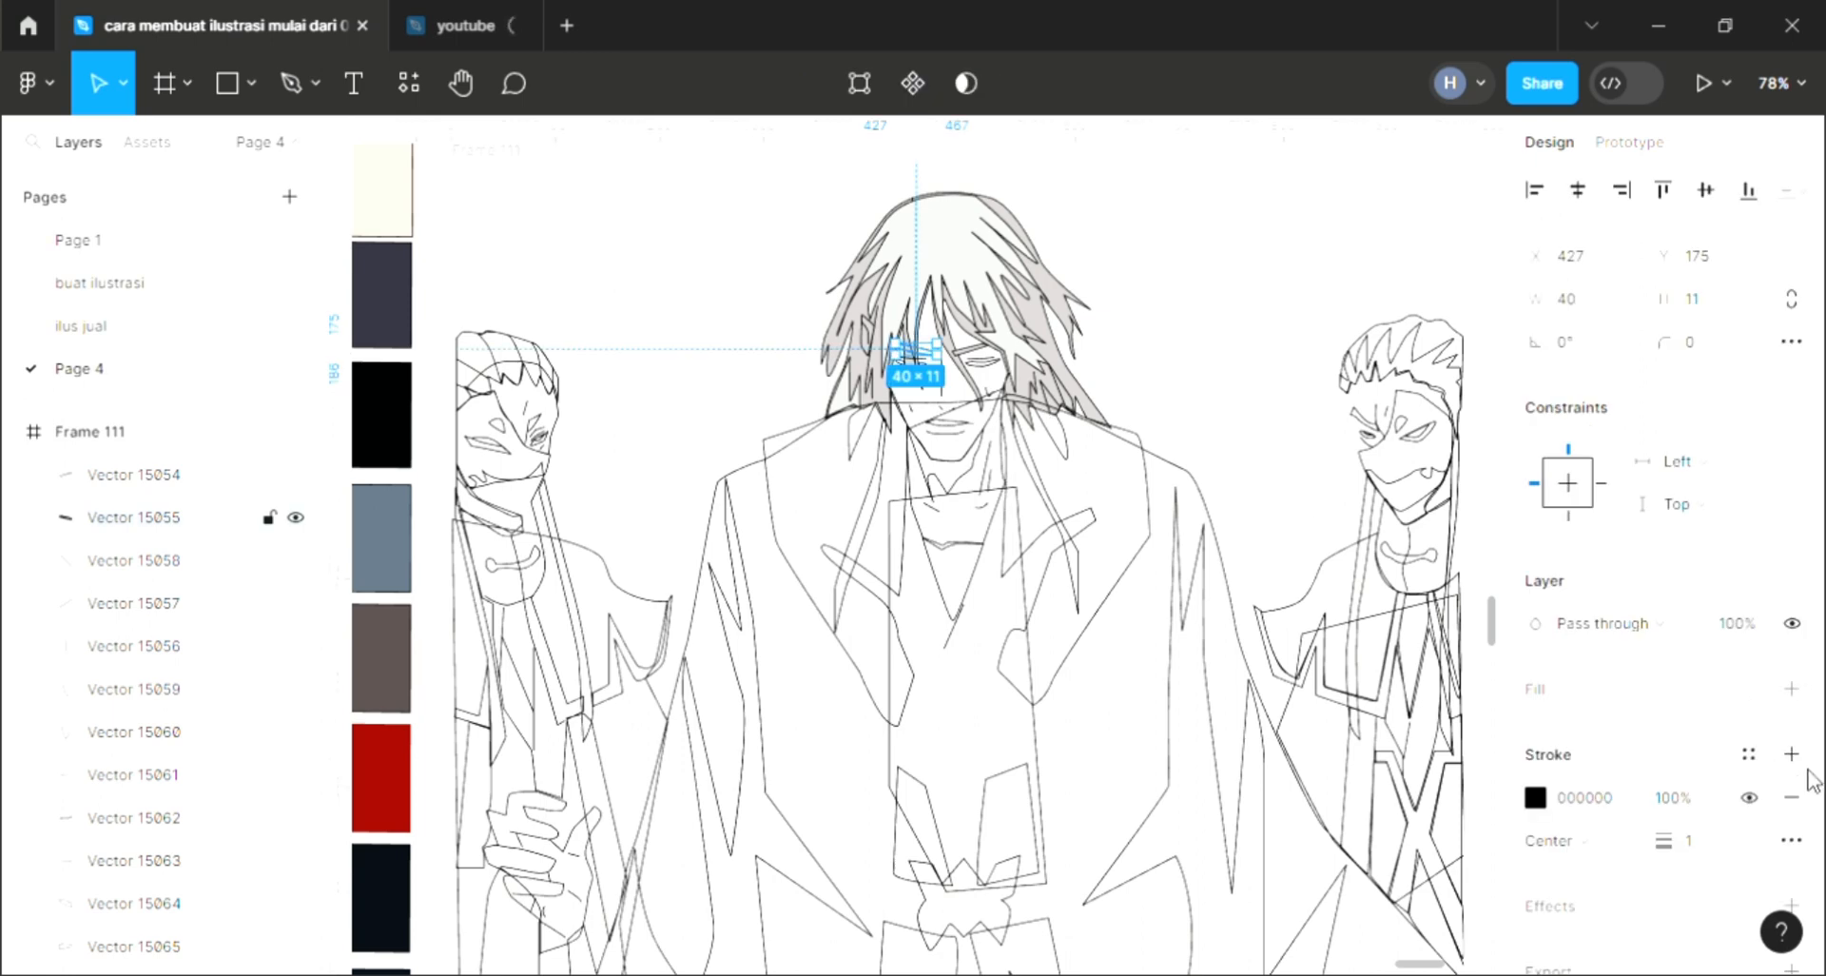
click(1792, 694)
key(i)
click(1053, 359)
click(1113, 298)
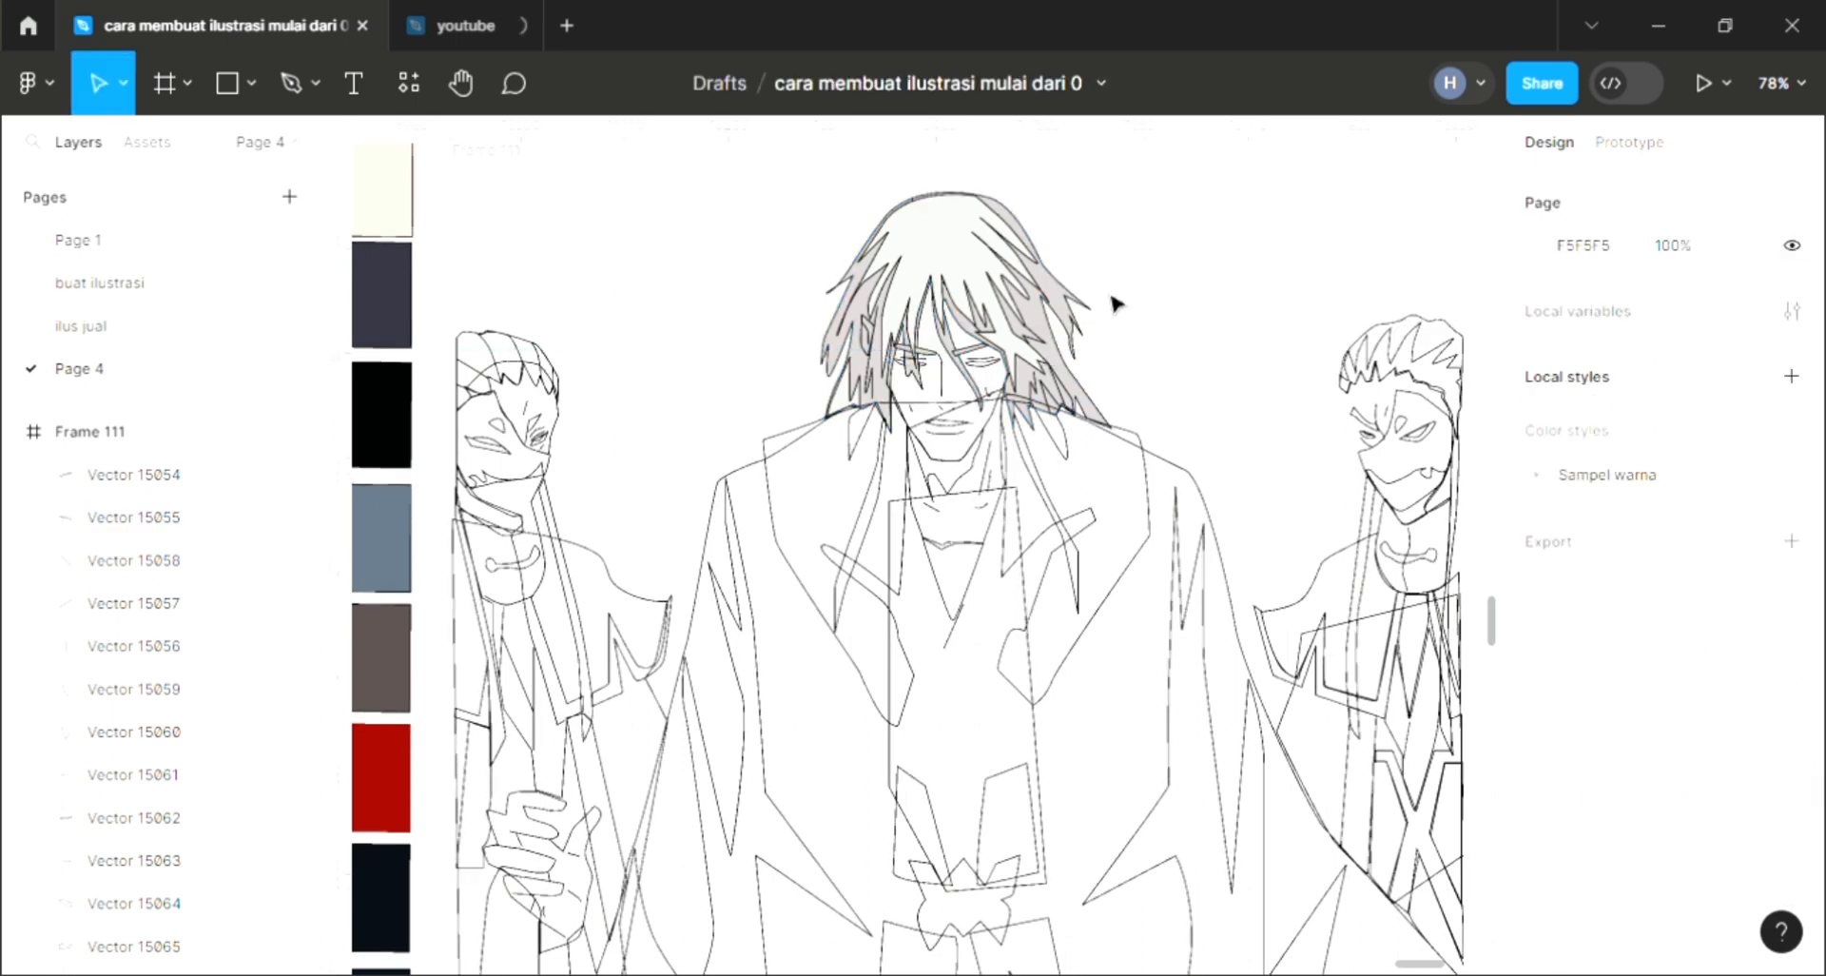
Step: Fill the thin eyelid stroke over the right eye with black picked from the swatch palette
click(998, 371)
click(1149, 307)
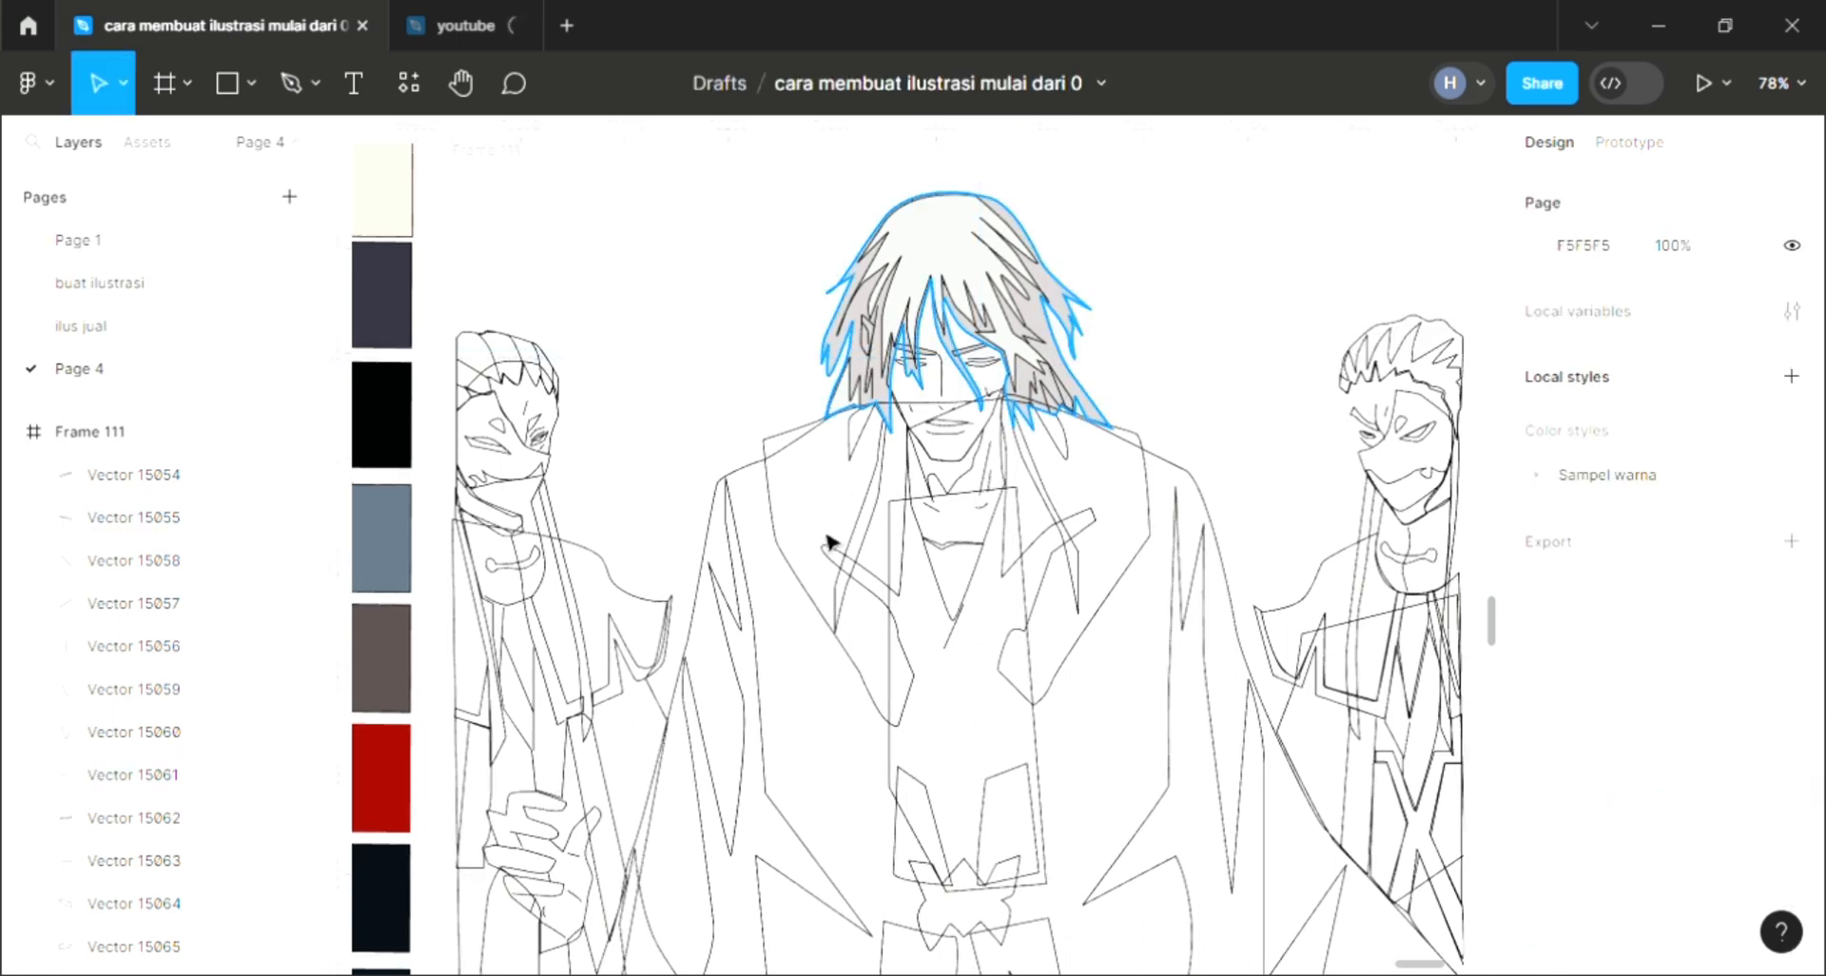
scroll(990, 362, up, 3)
click(980, 362)
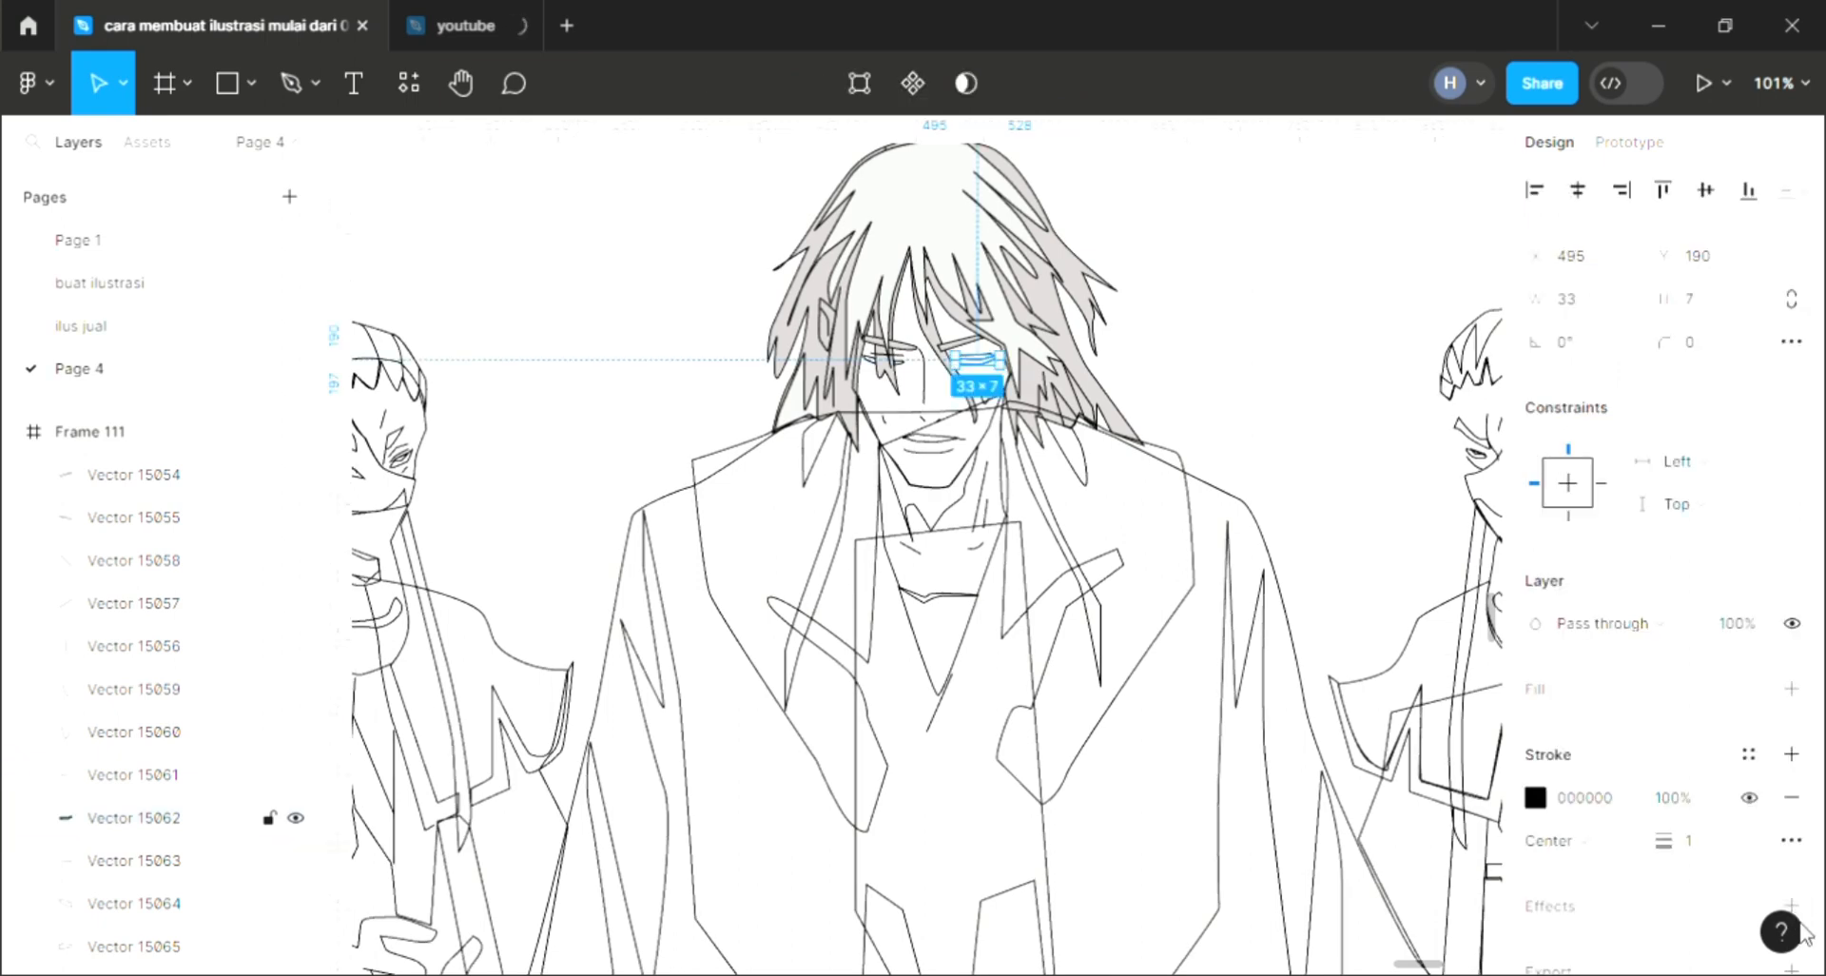
scroll(1060, 529, down, 3)
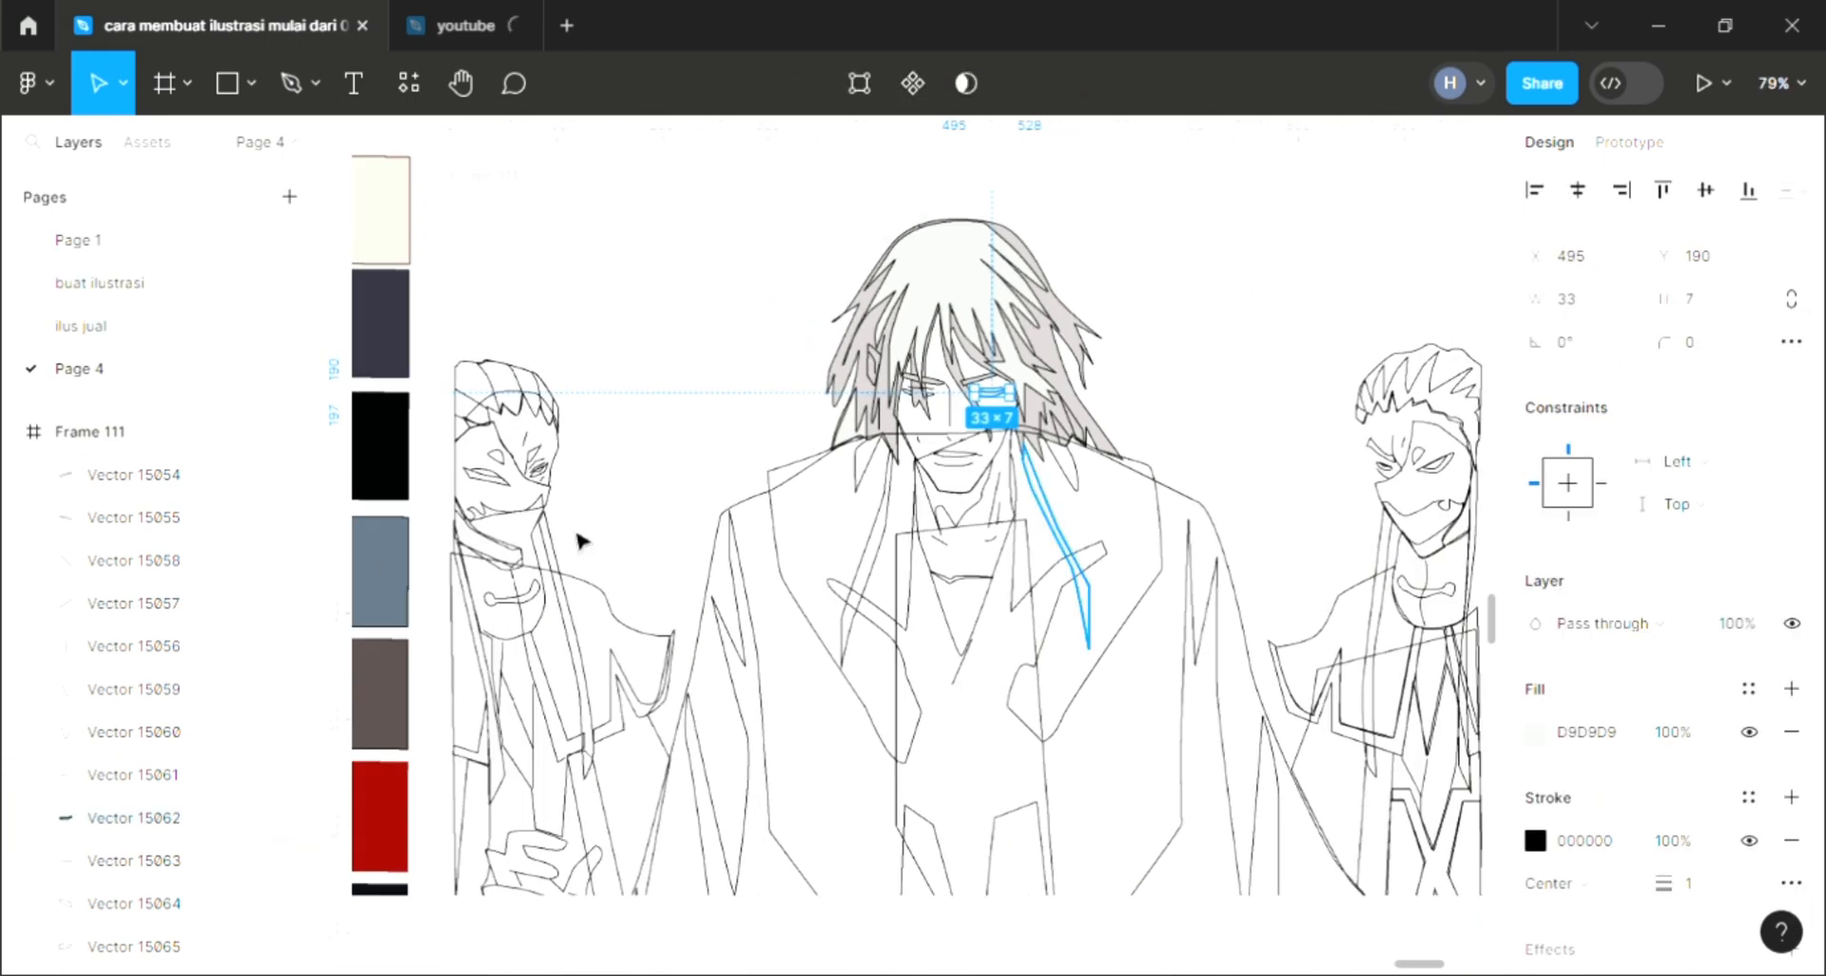
key(i)
click(382, 445)
click(829, 486)
Step: Fill the tiny marks at the left eye's corner, sampling black from the closed right eye with the eyedropper
scroll(943, 410, up, 5)
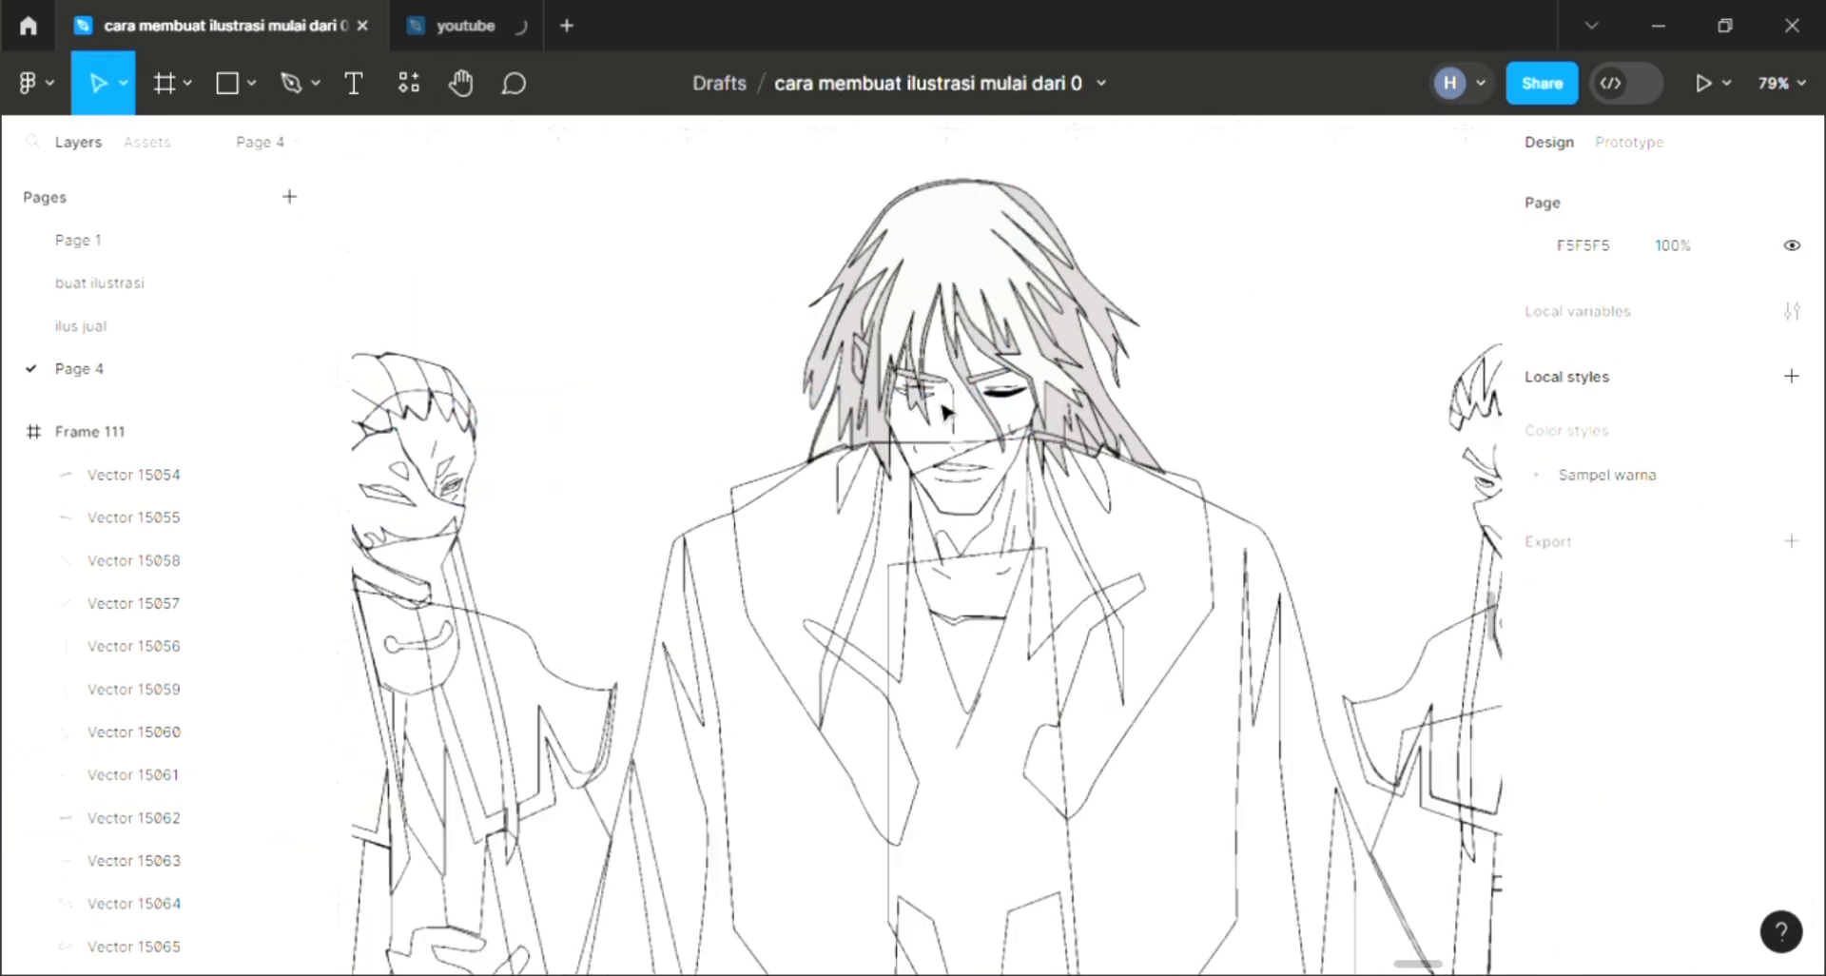
click(942, 402)
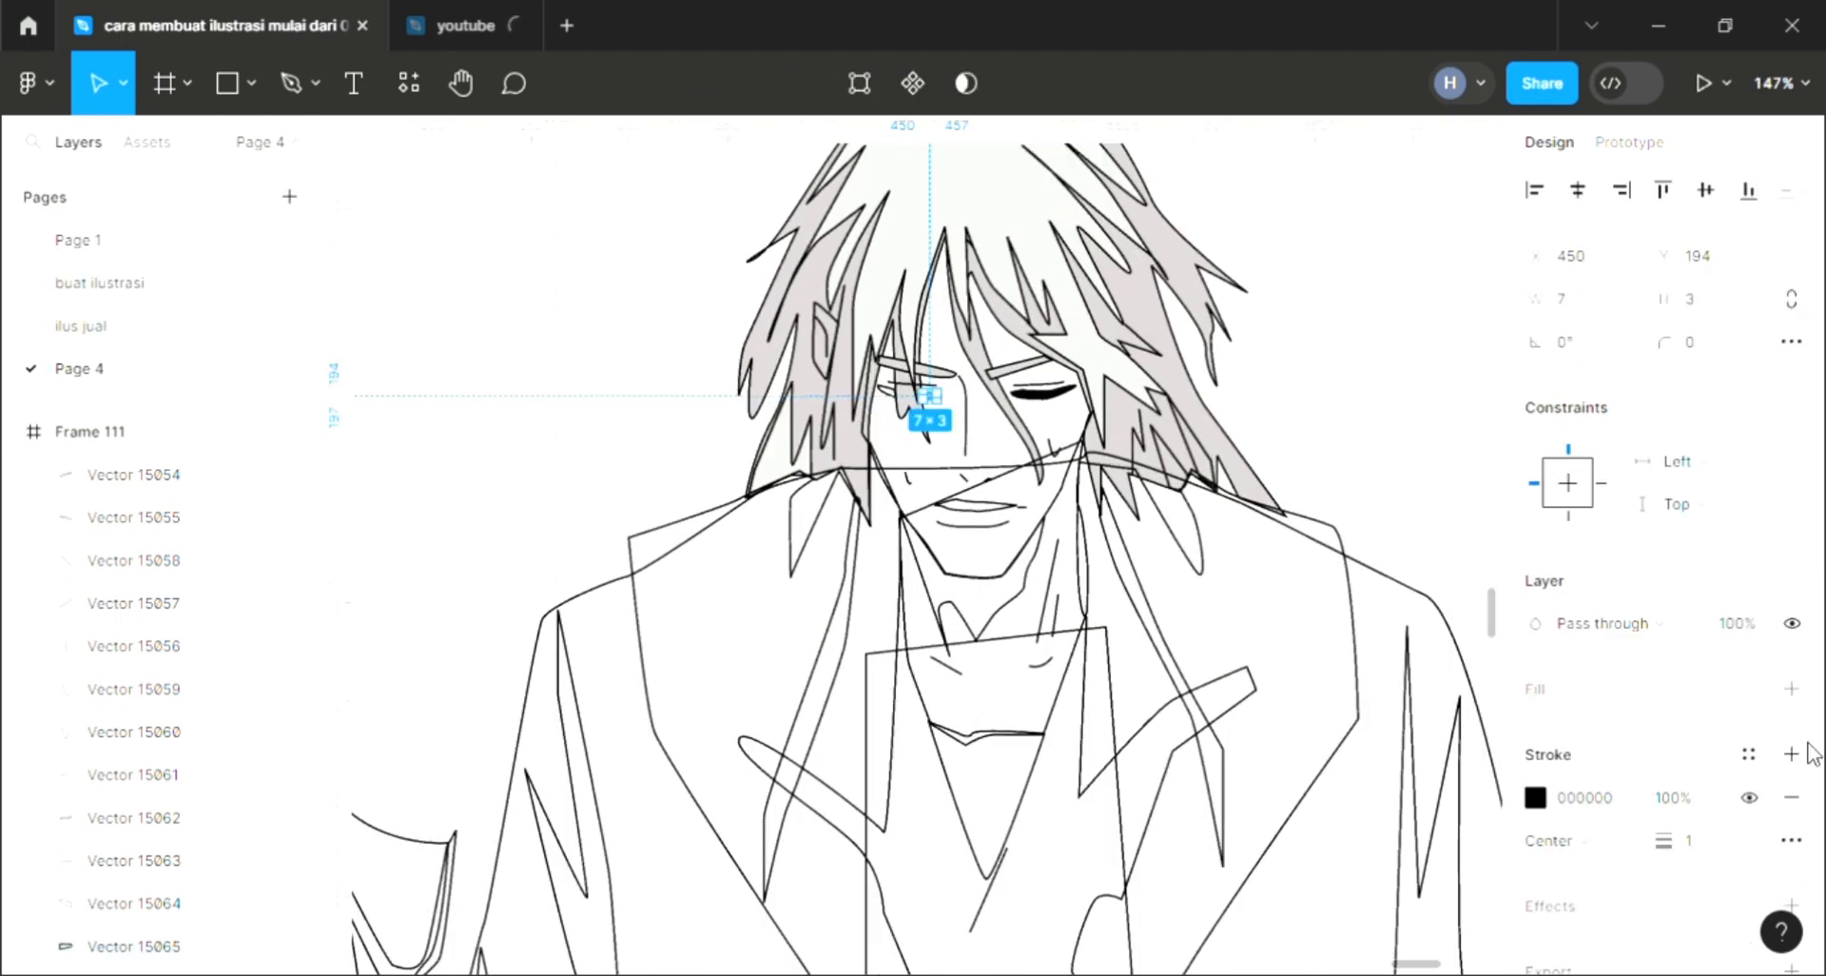
scroll(1058, 428, up, 3)
key(i)
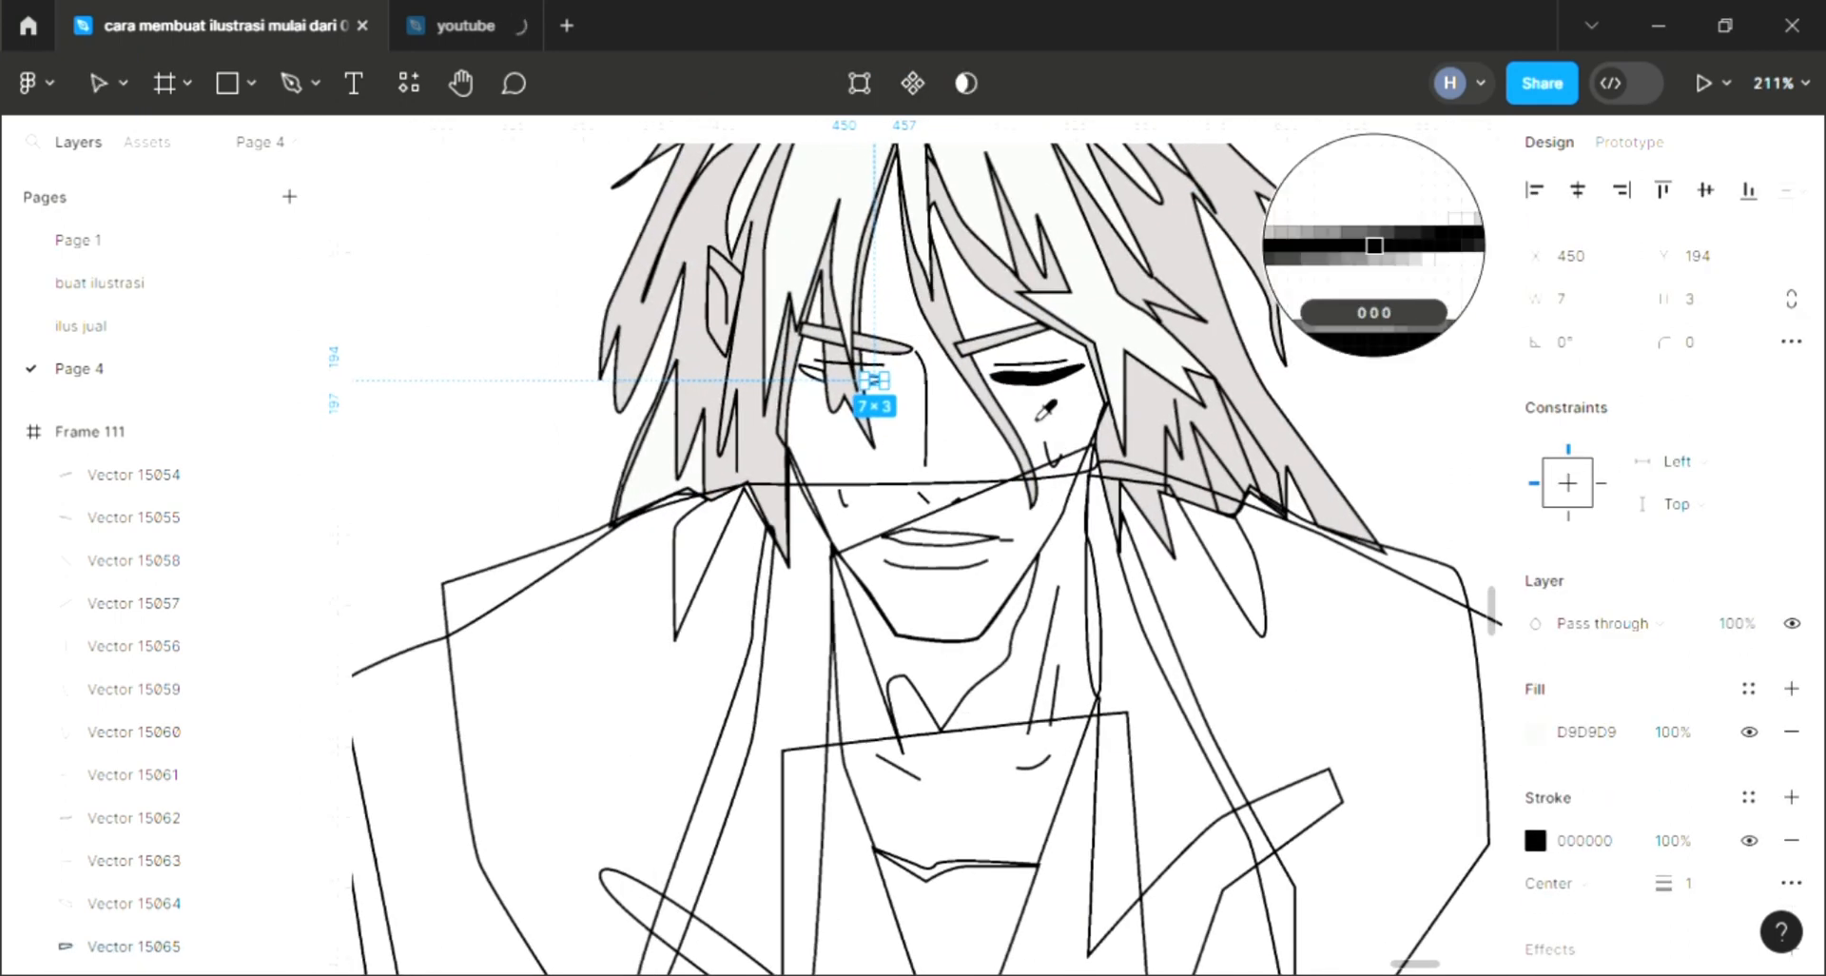
key(Escape)
click(814, 376)
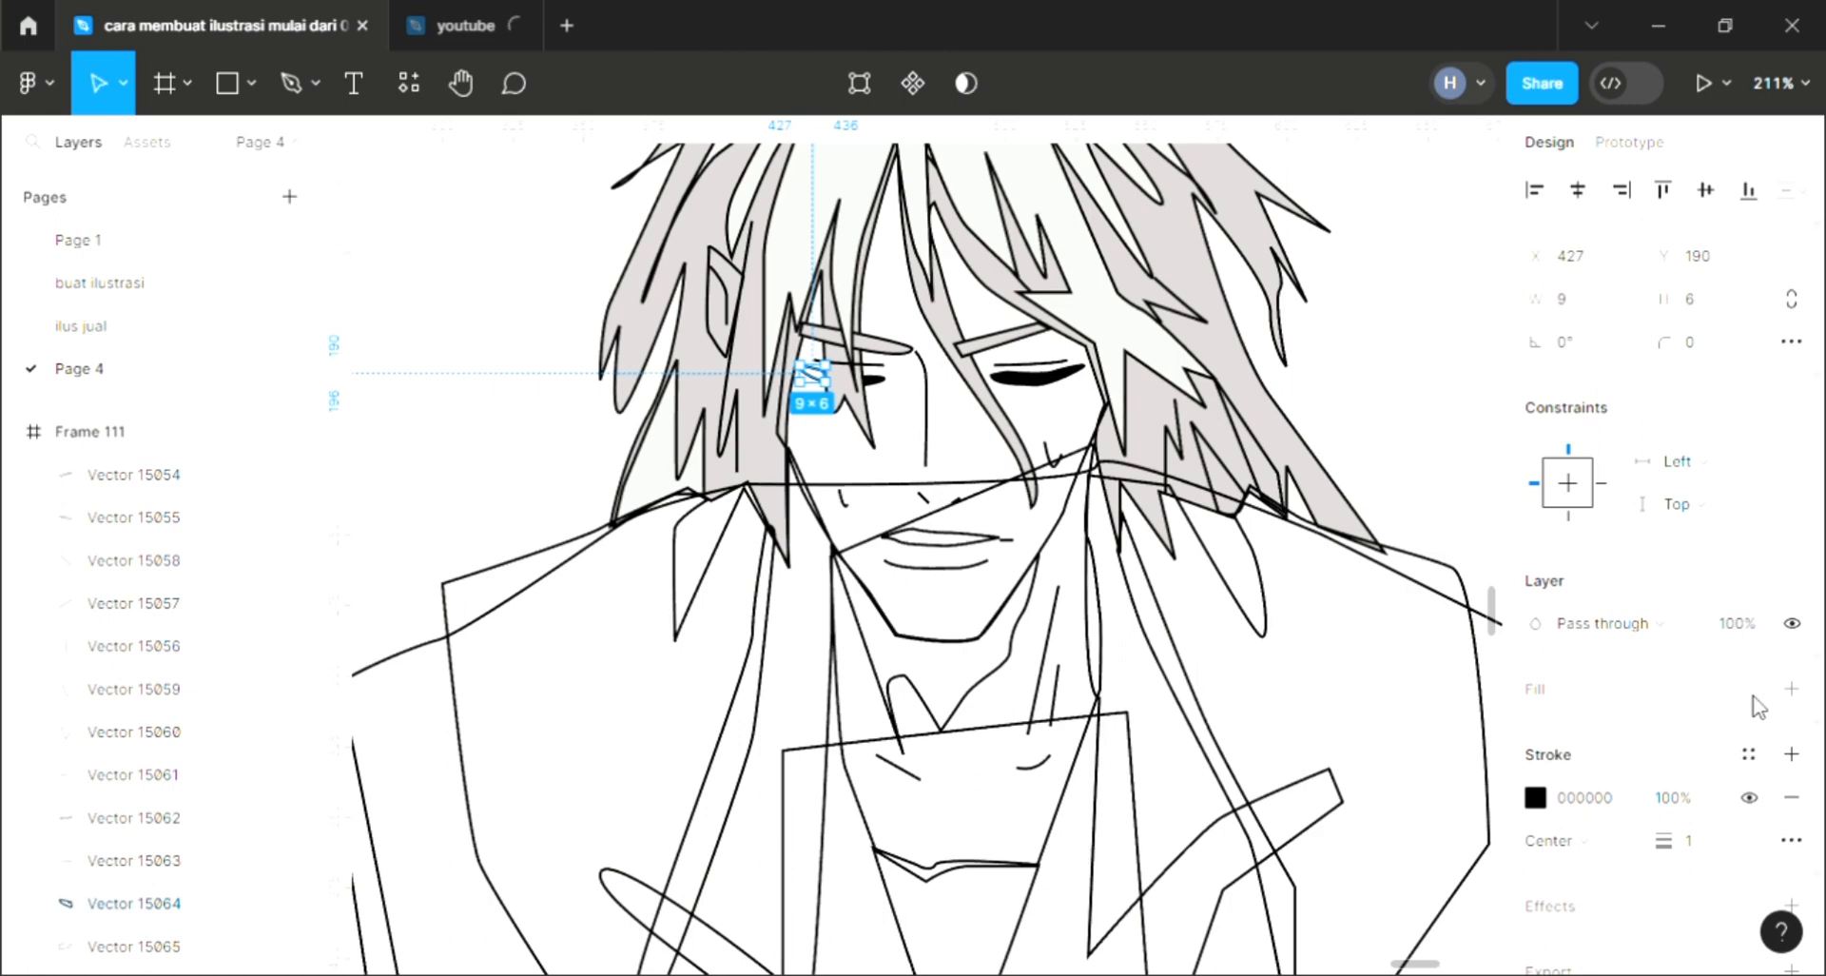
click(1792, 689)
key(i)
click(1039, 380)
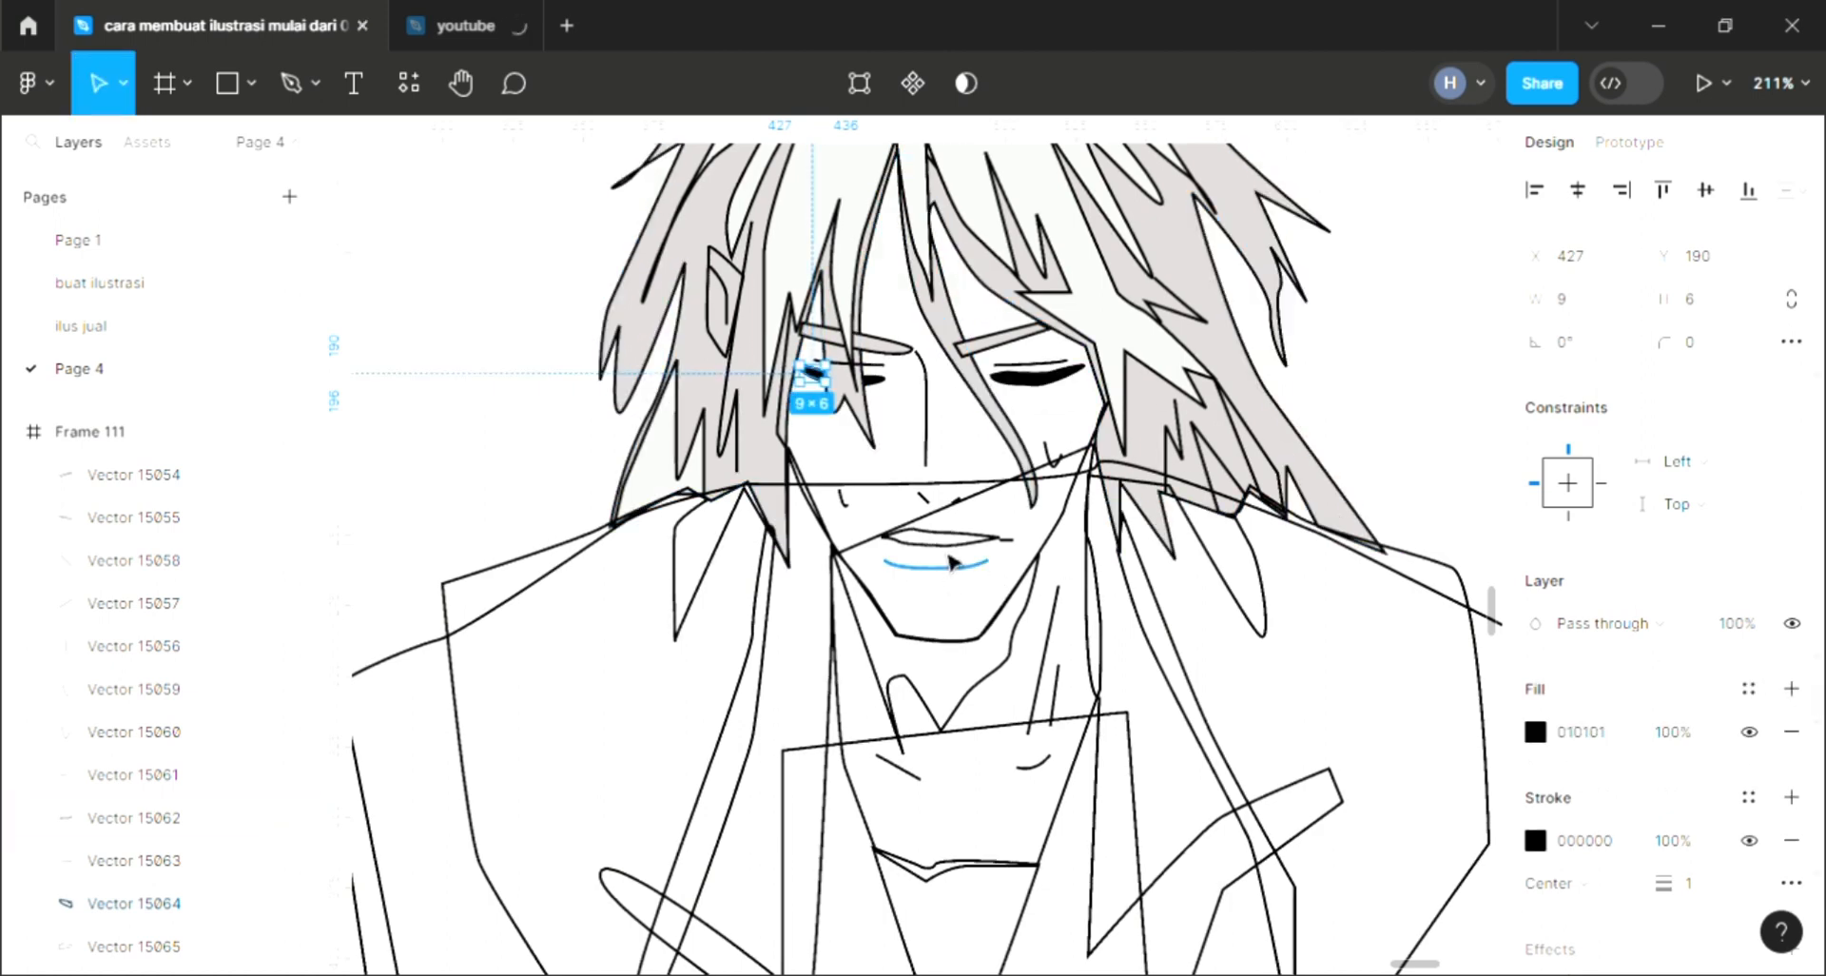
Step: Add a fill to the lower lip line and deselect it
click(950, 545)
click(1792, 689)
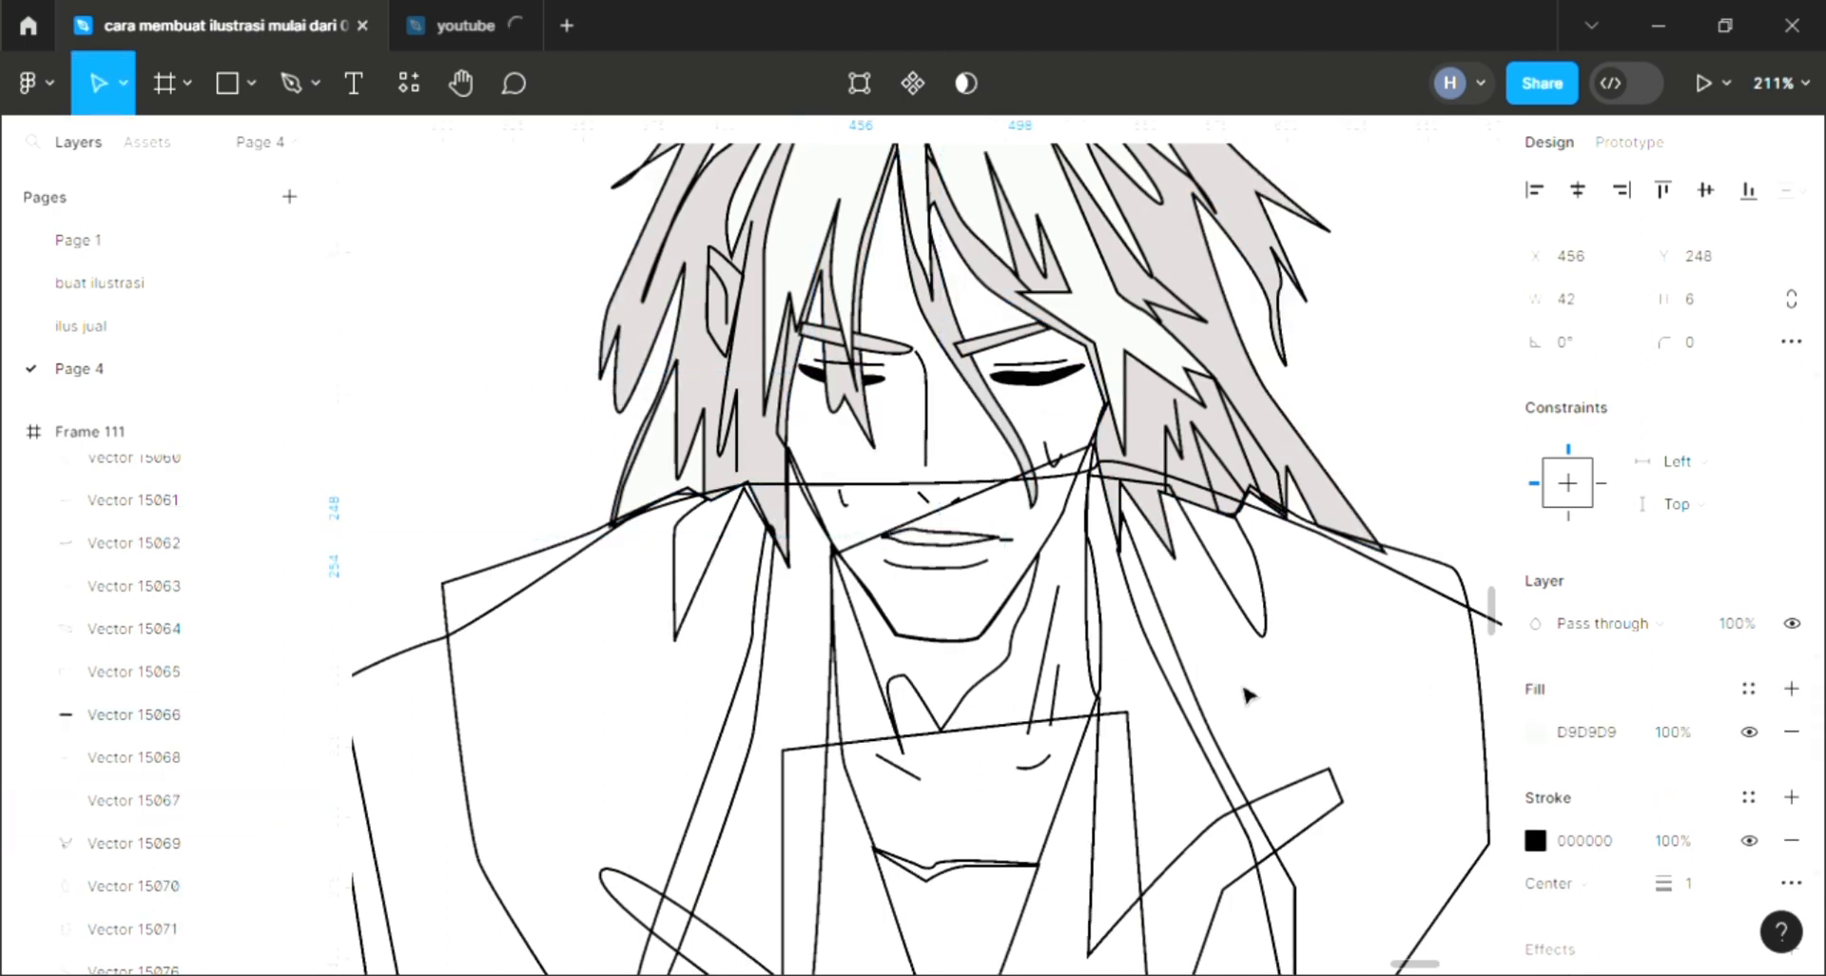
key(Escape)
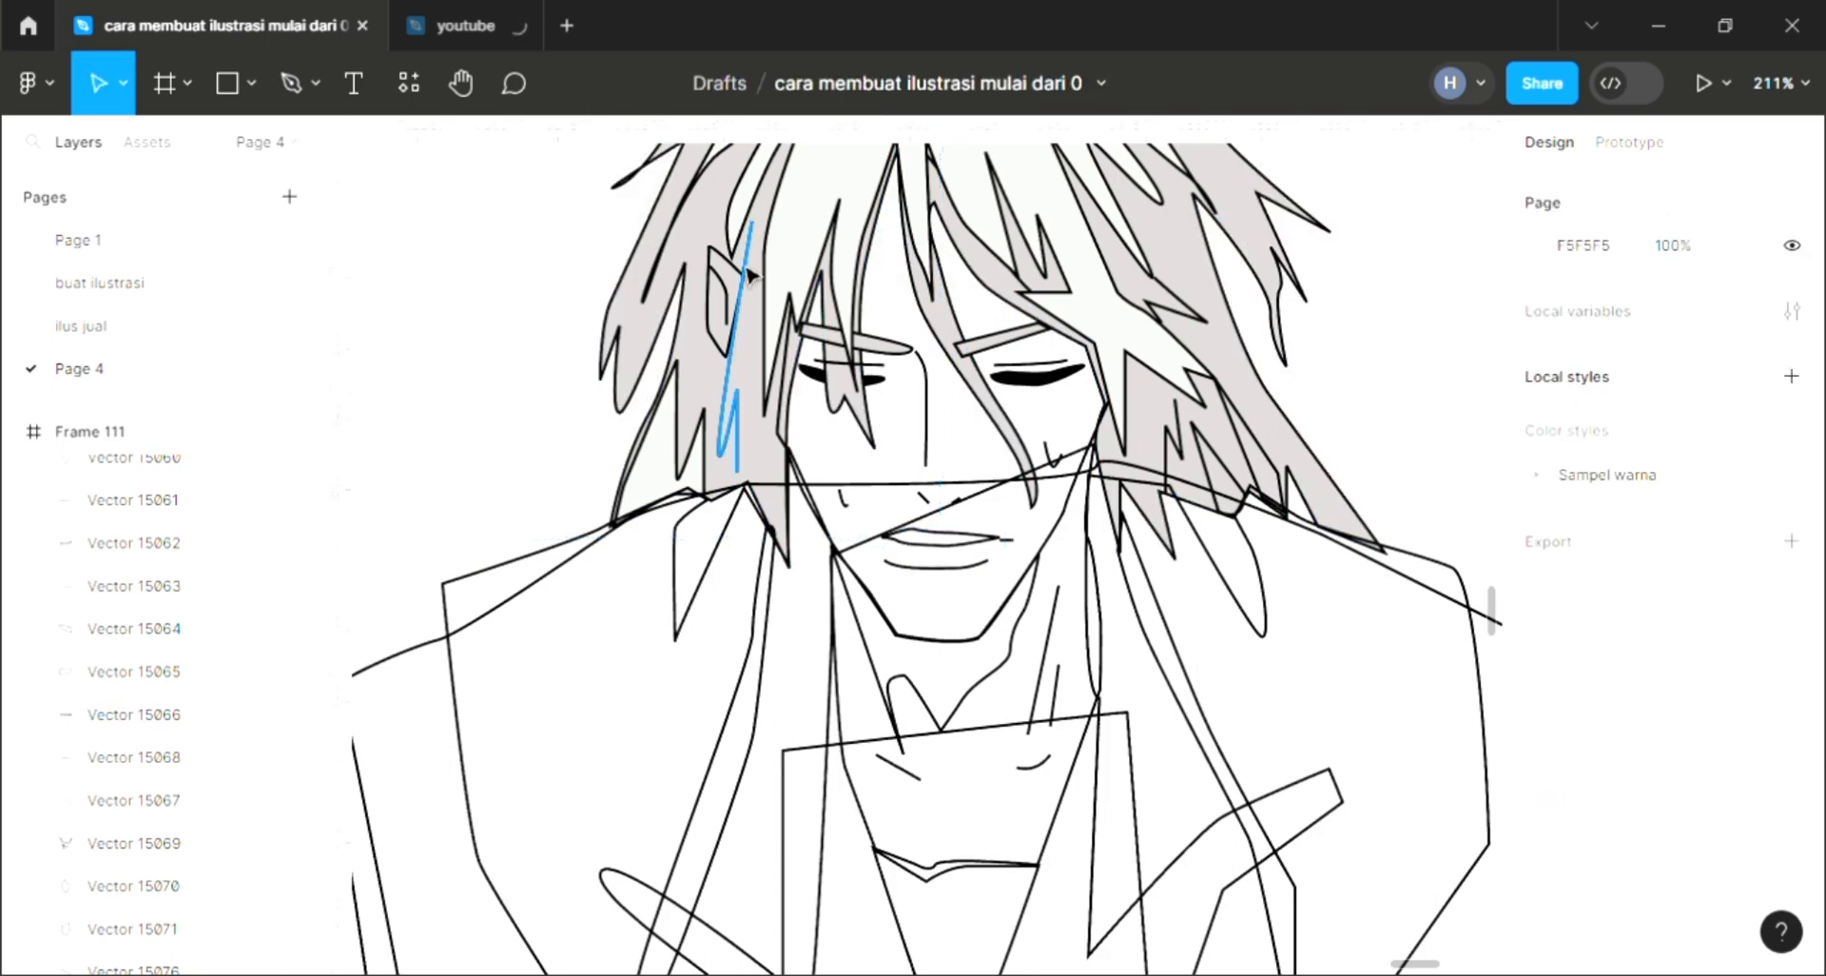
Step: Fill the ear shape beside the hair with the skin tone swatch from the palette
click(725, 353)
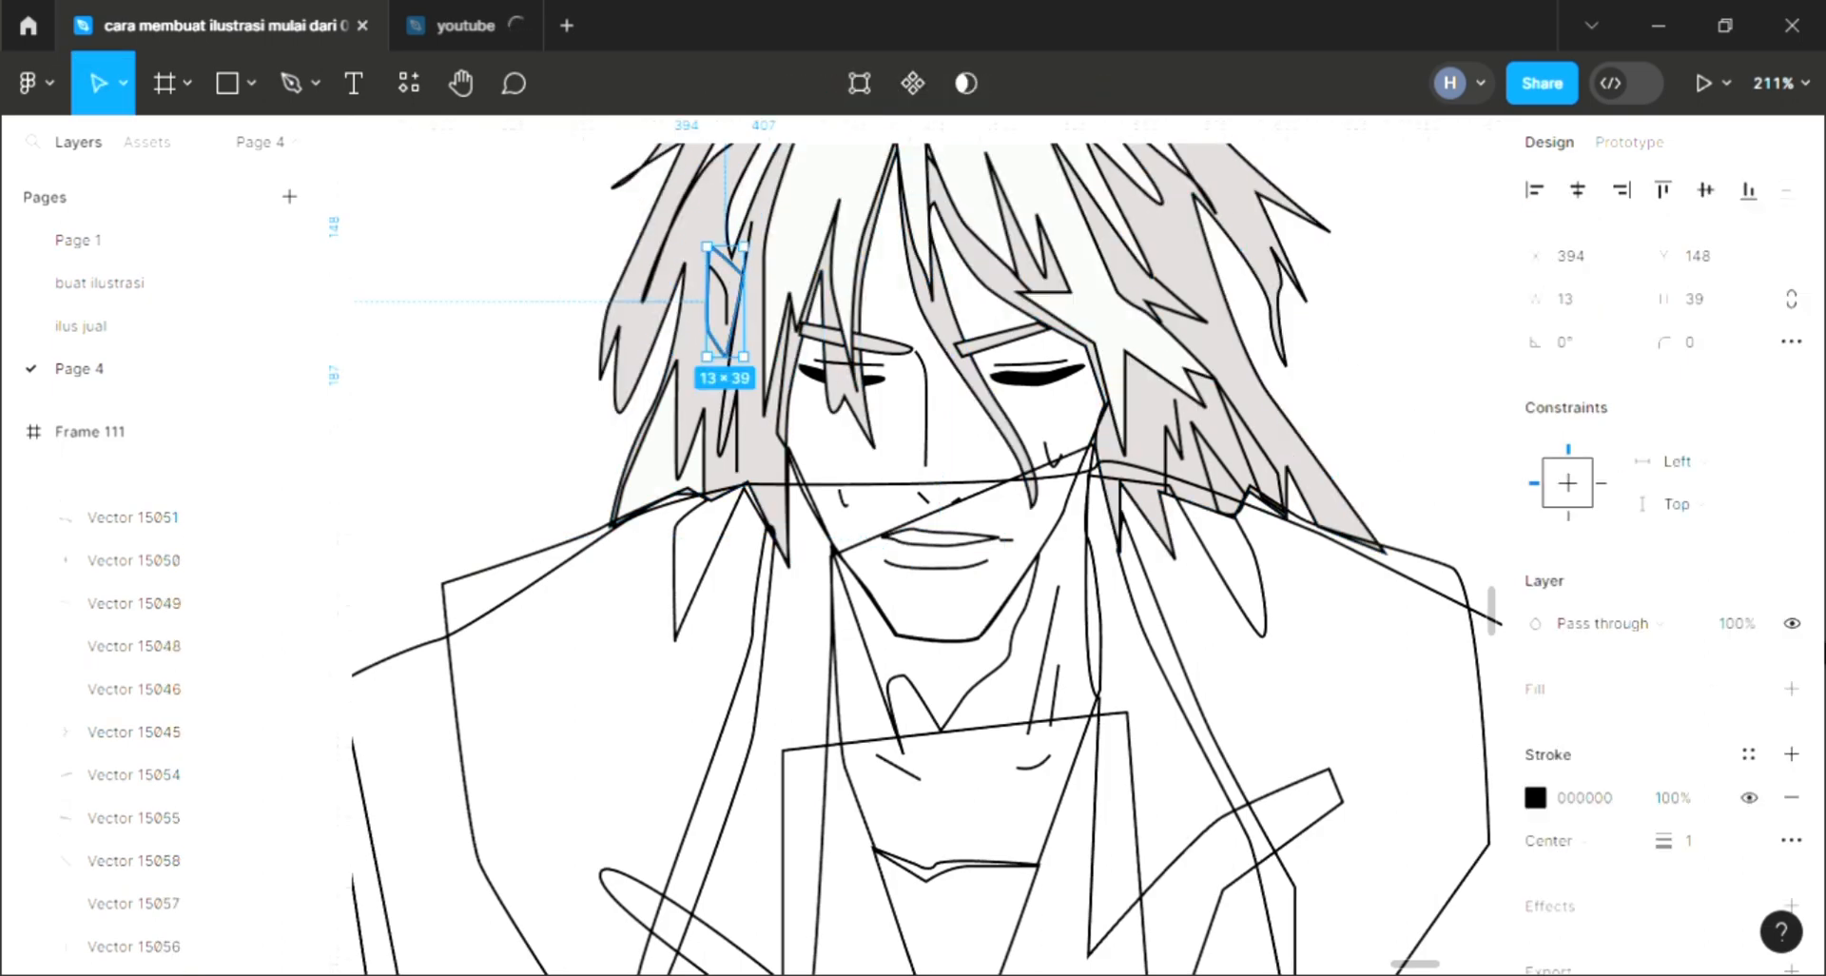
ctrl+scroll(1197, 634, down, 10)
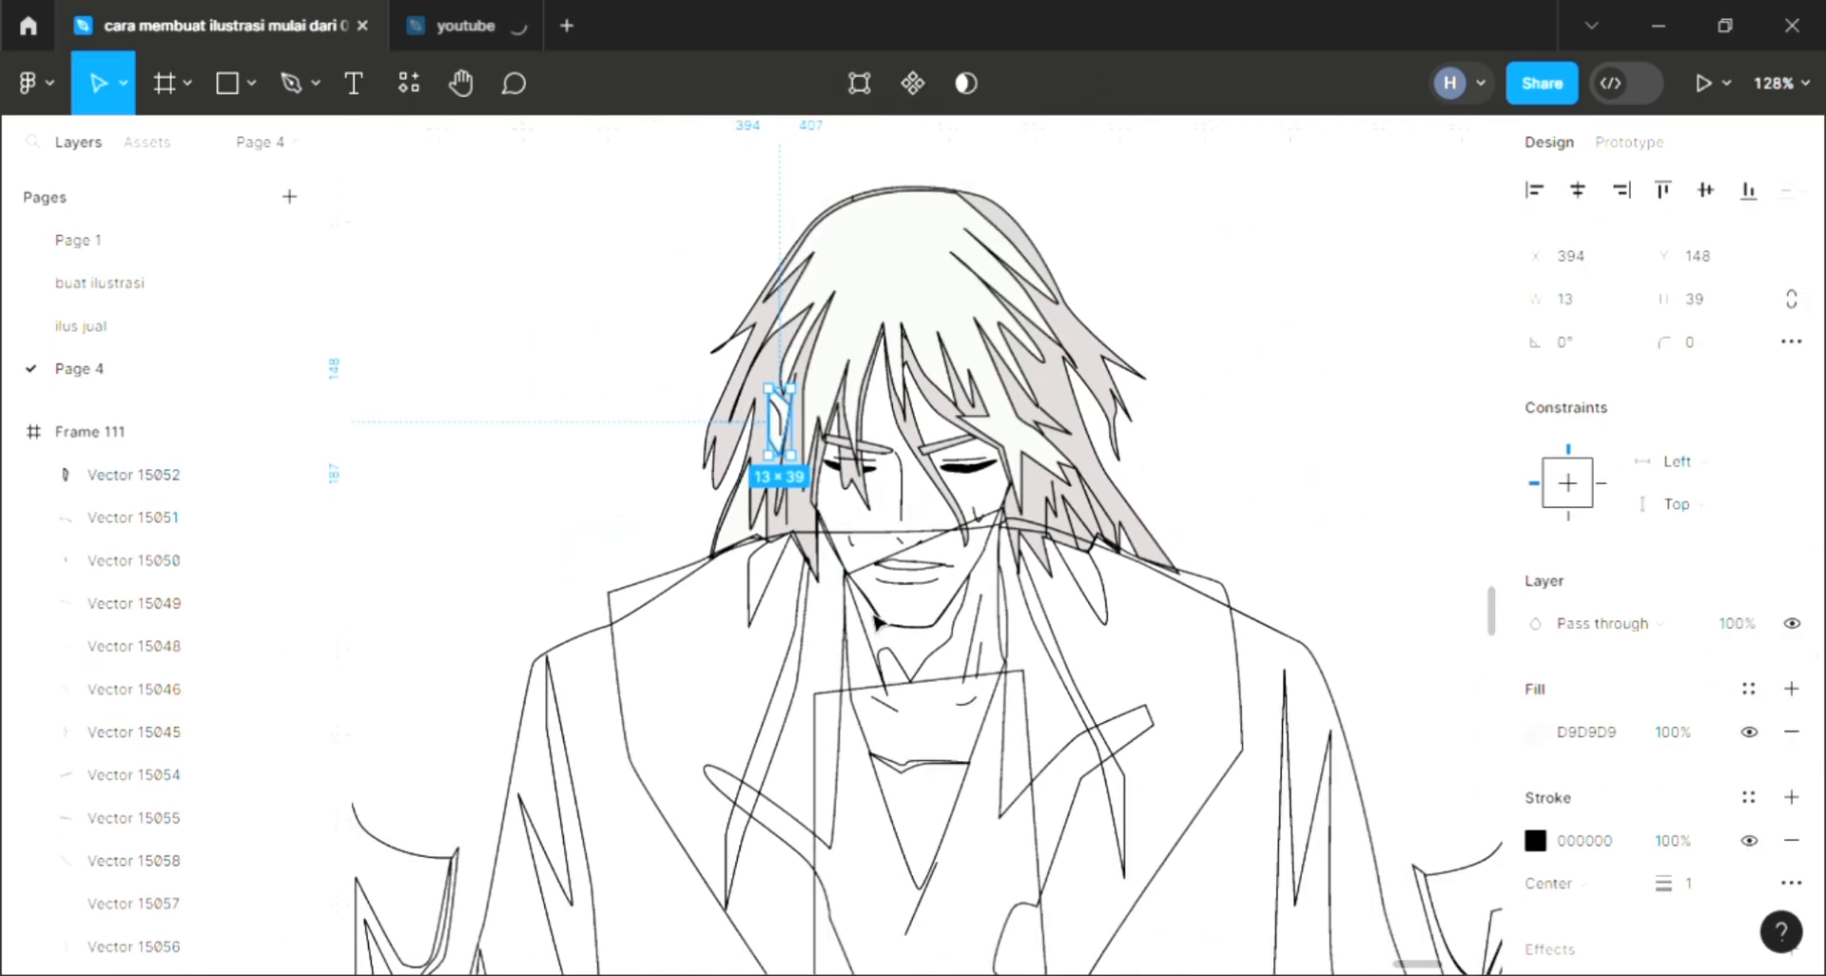
scroll(874, 620, left, 2)
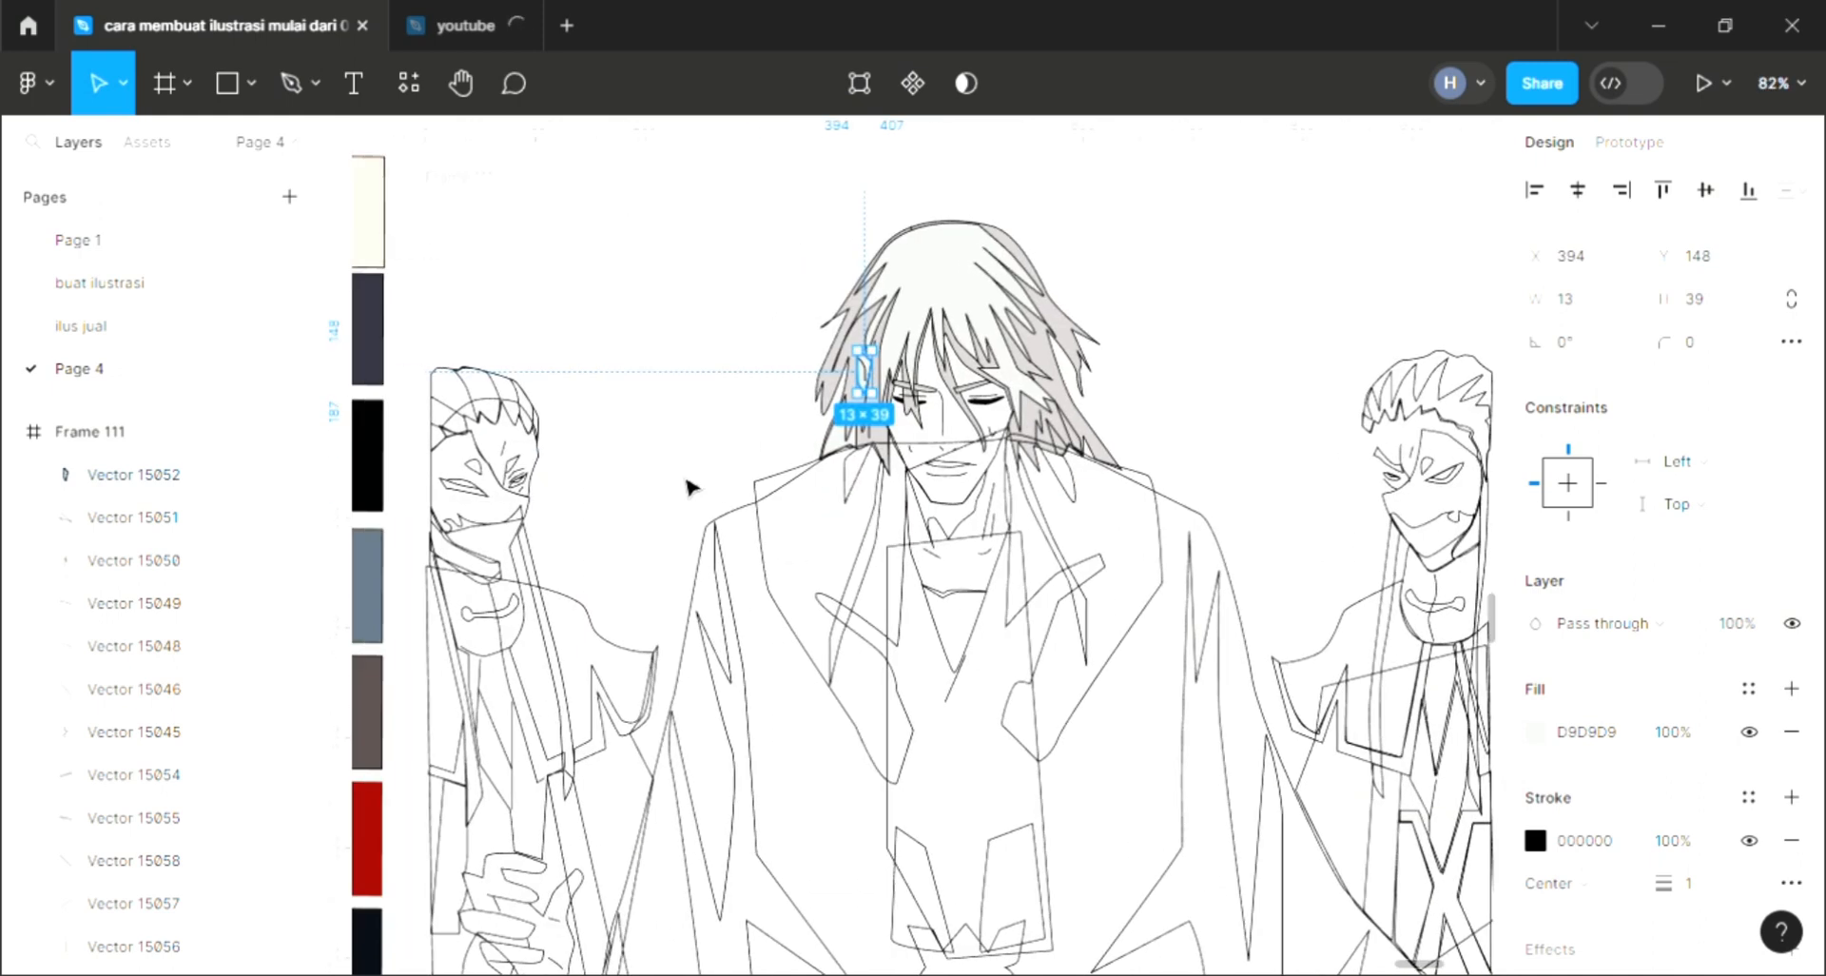
click(379, 258)
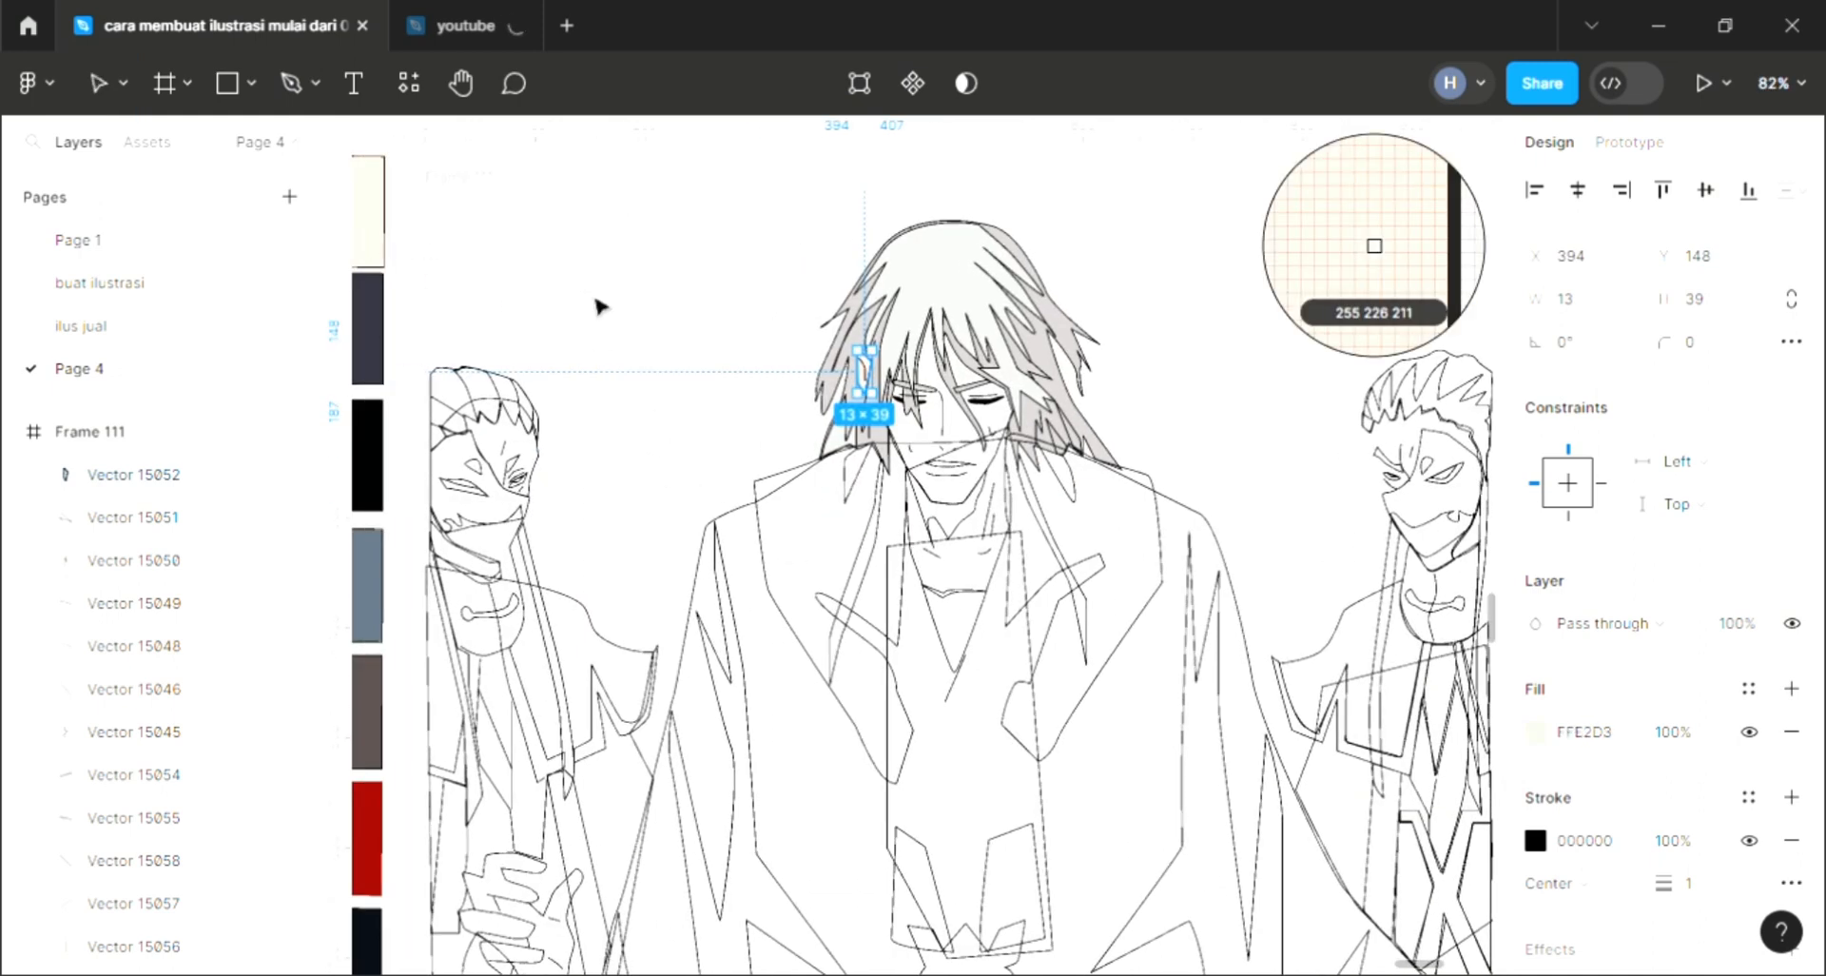
Step: Fill the neck shadow under the chin with black from the swatch palette
click(881, 447)
click(958, 516)
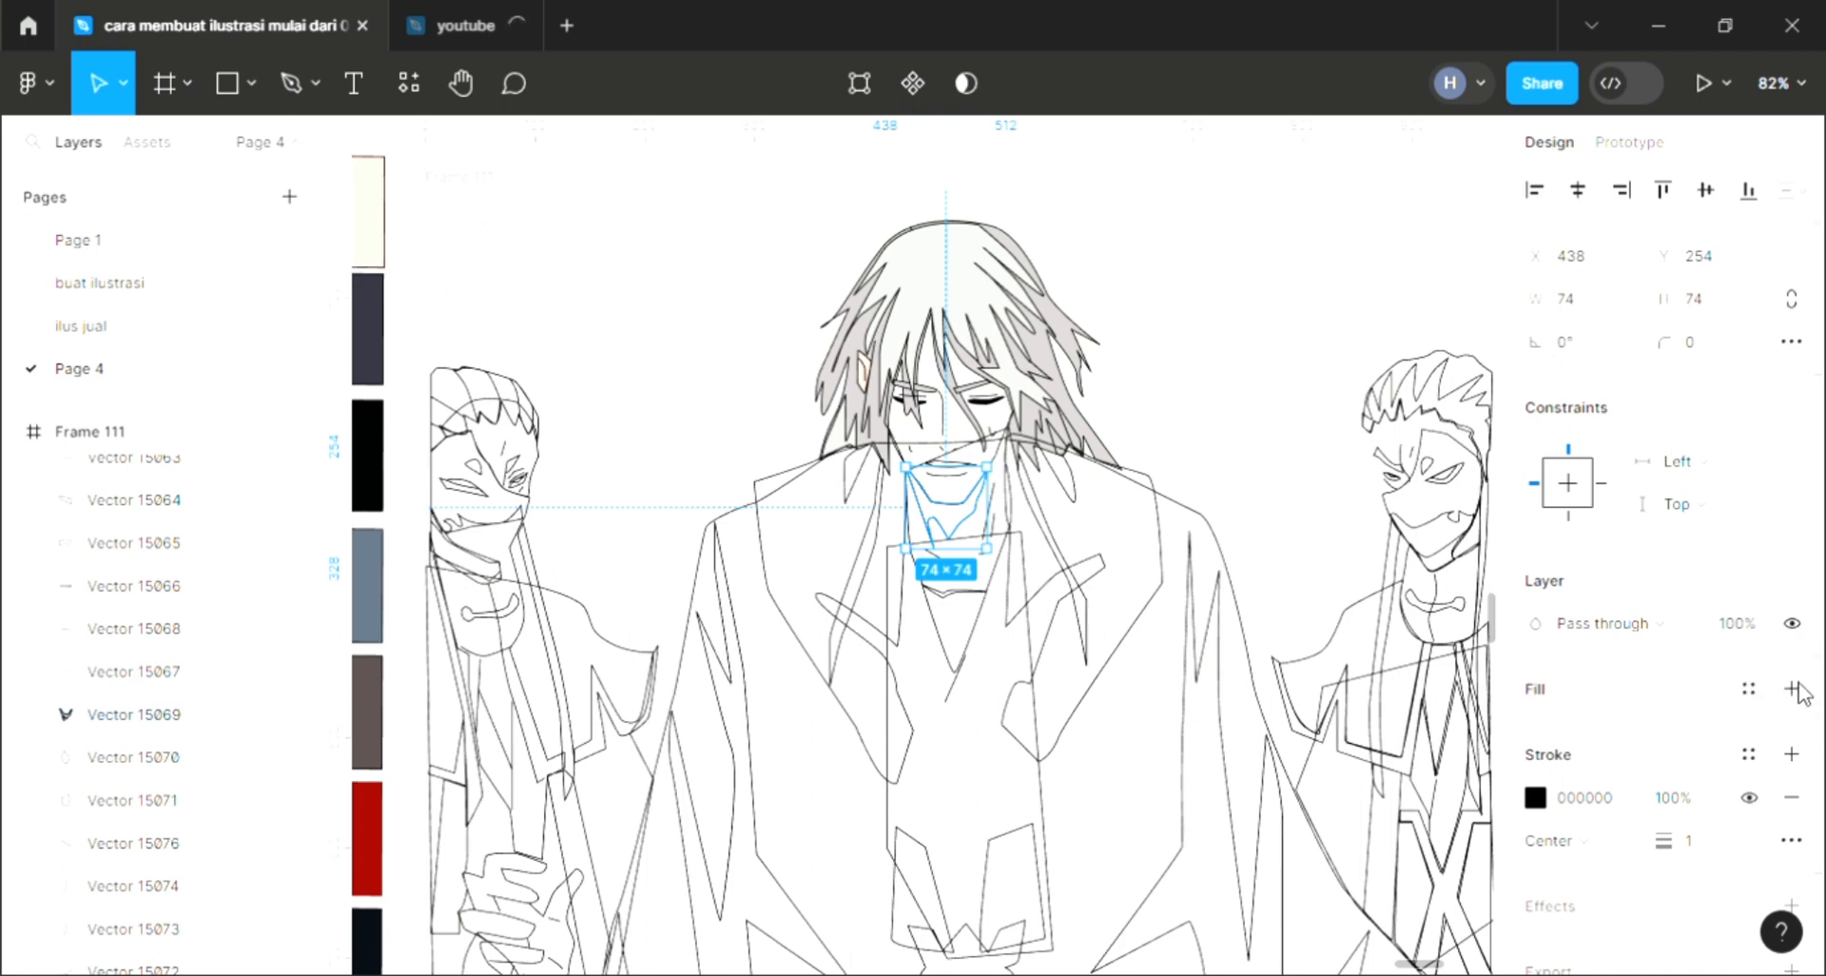
click(1792, 688)
click(377, 470)
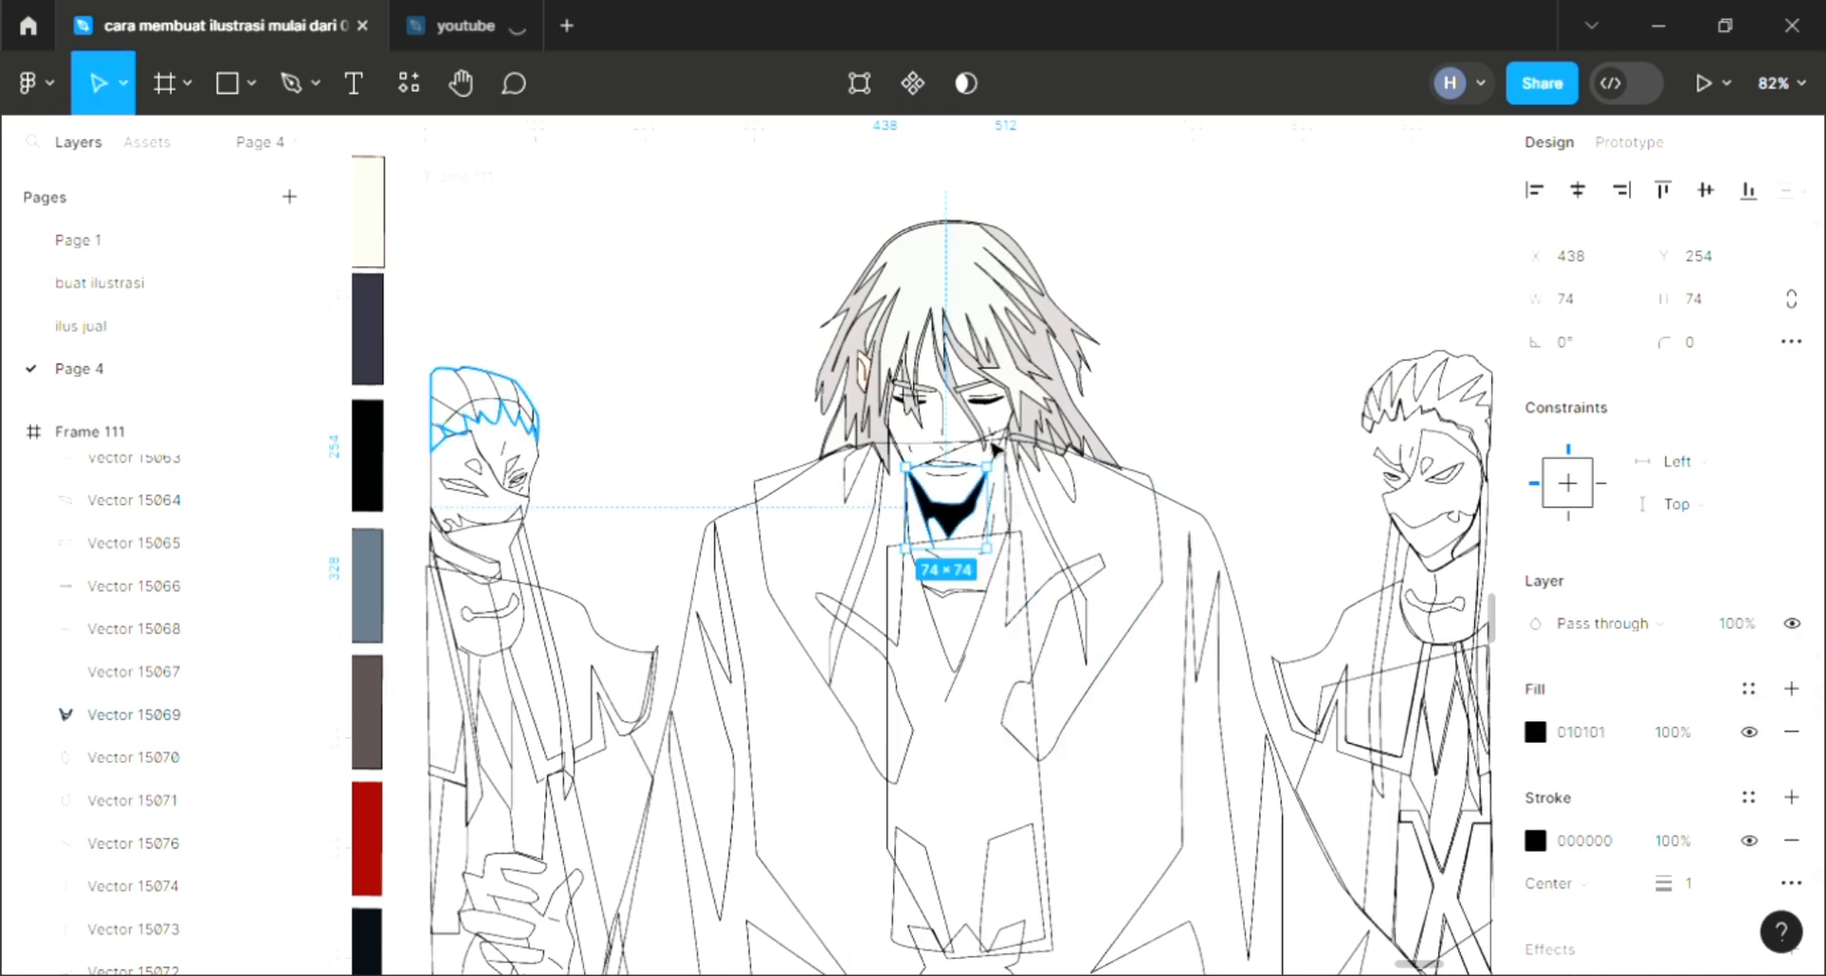
Step: Fill the face shape with the skin tone swatch and send it to the back
click(991, 444)
click(1000, 453)
click(1792, 688)
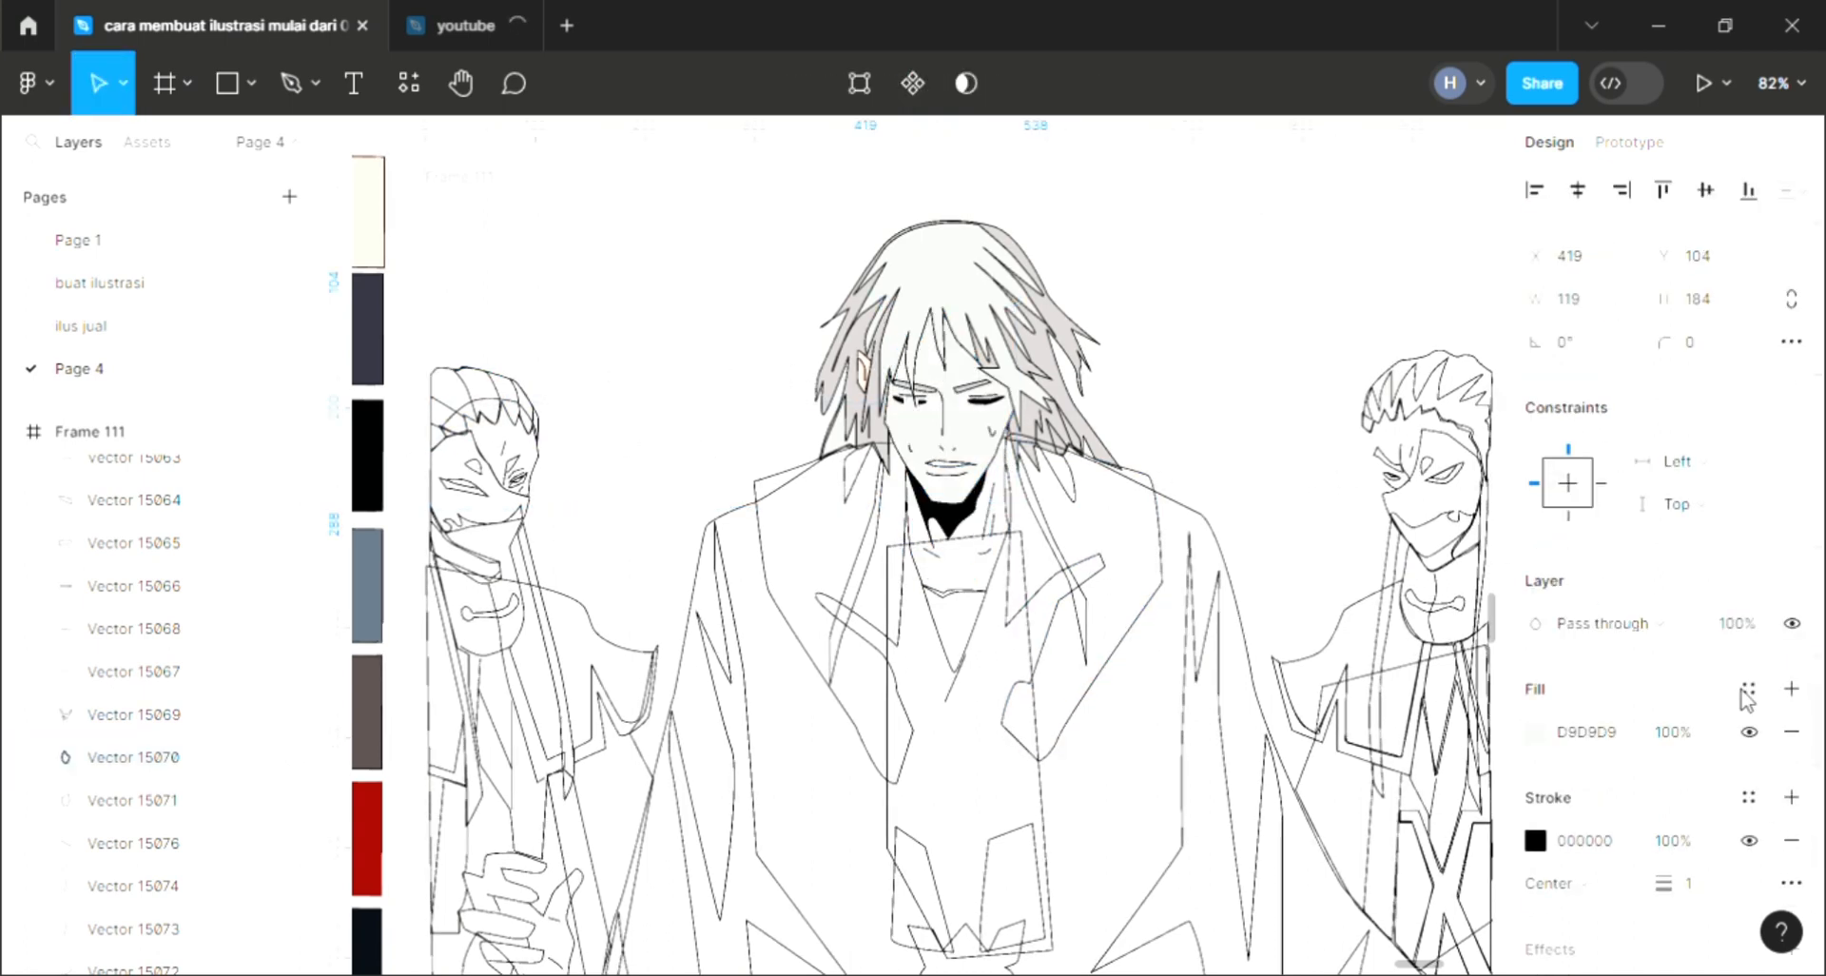
key(i)
click(369, 214)
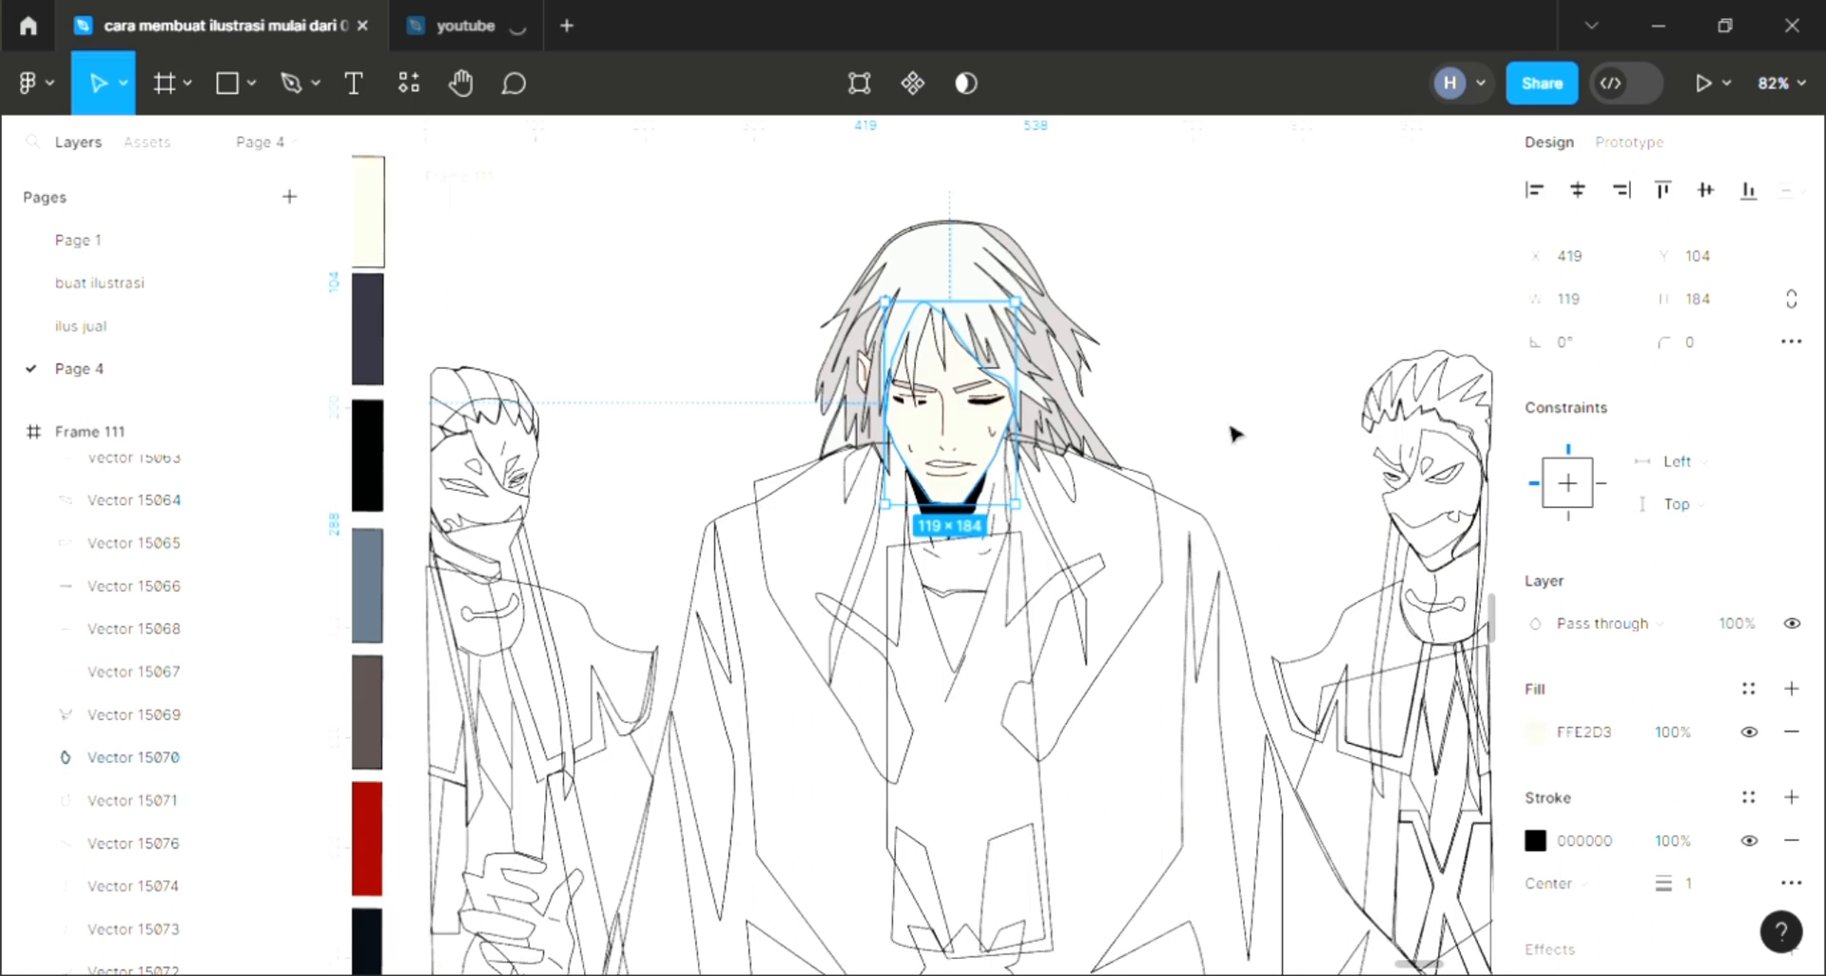
key(ctrl+shift+bracketleft)
click(1196, 390)
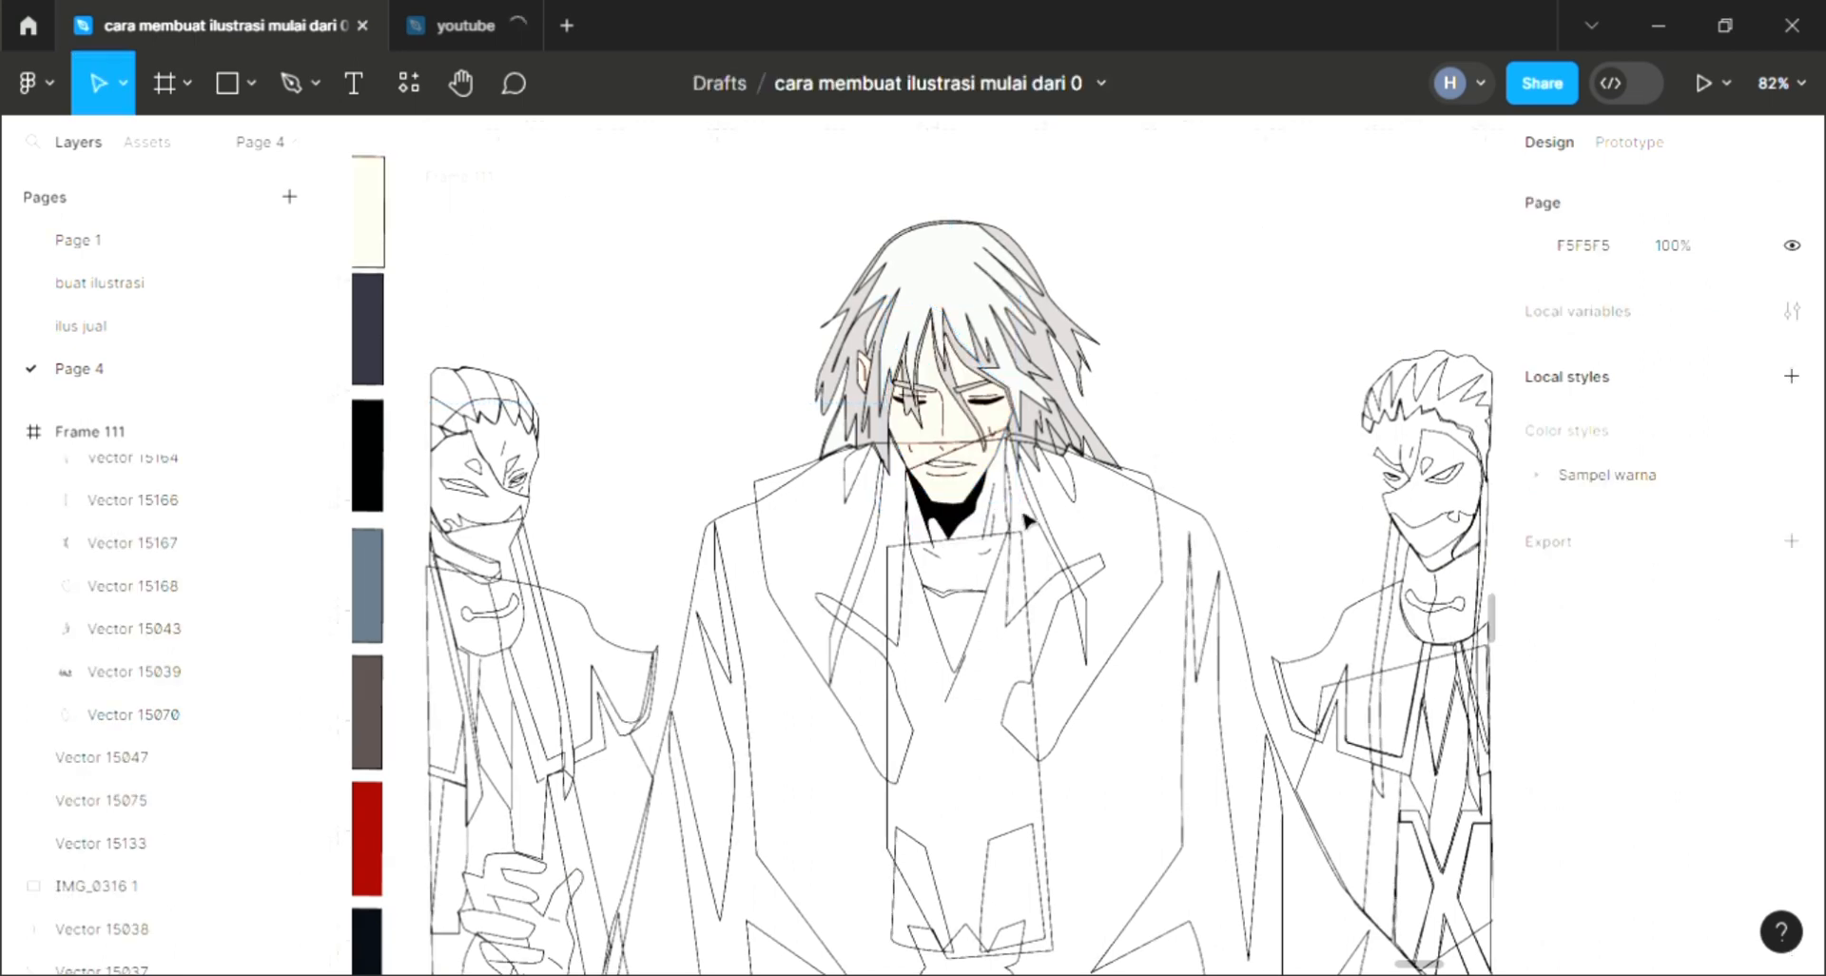
Step: Adjust the face fill to a slightly warmer skin tone, FFD7C2
click(977, 487)
click(1535, 732)
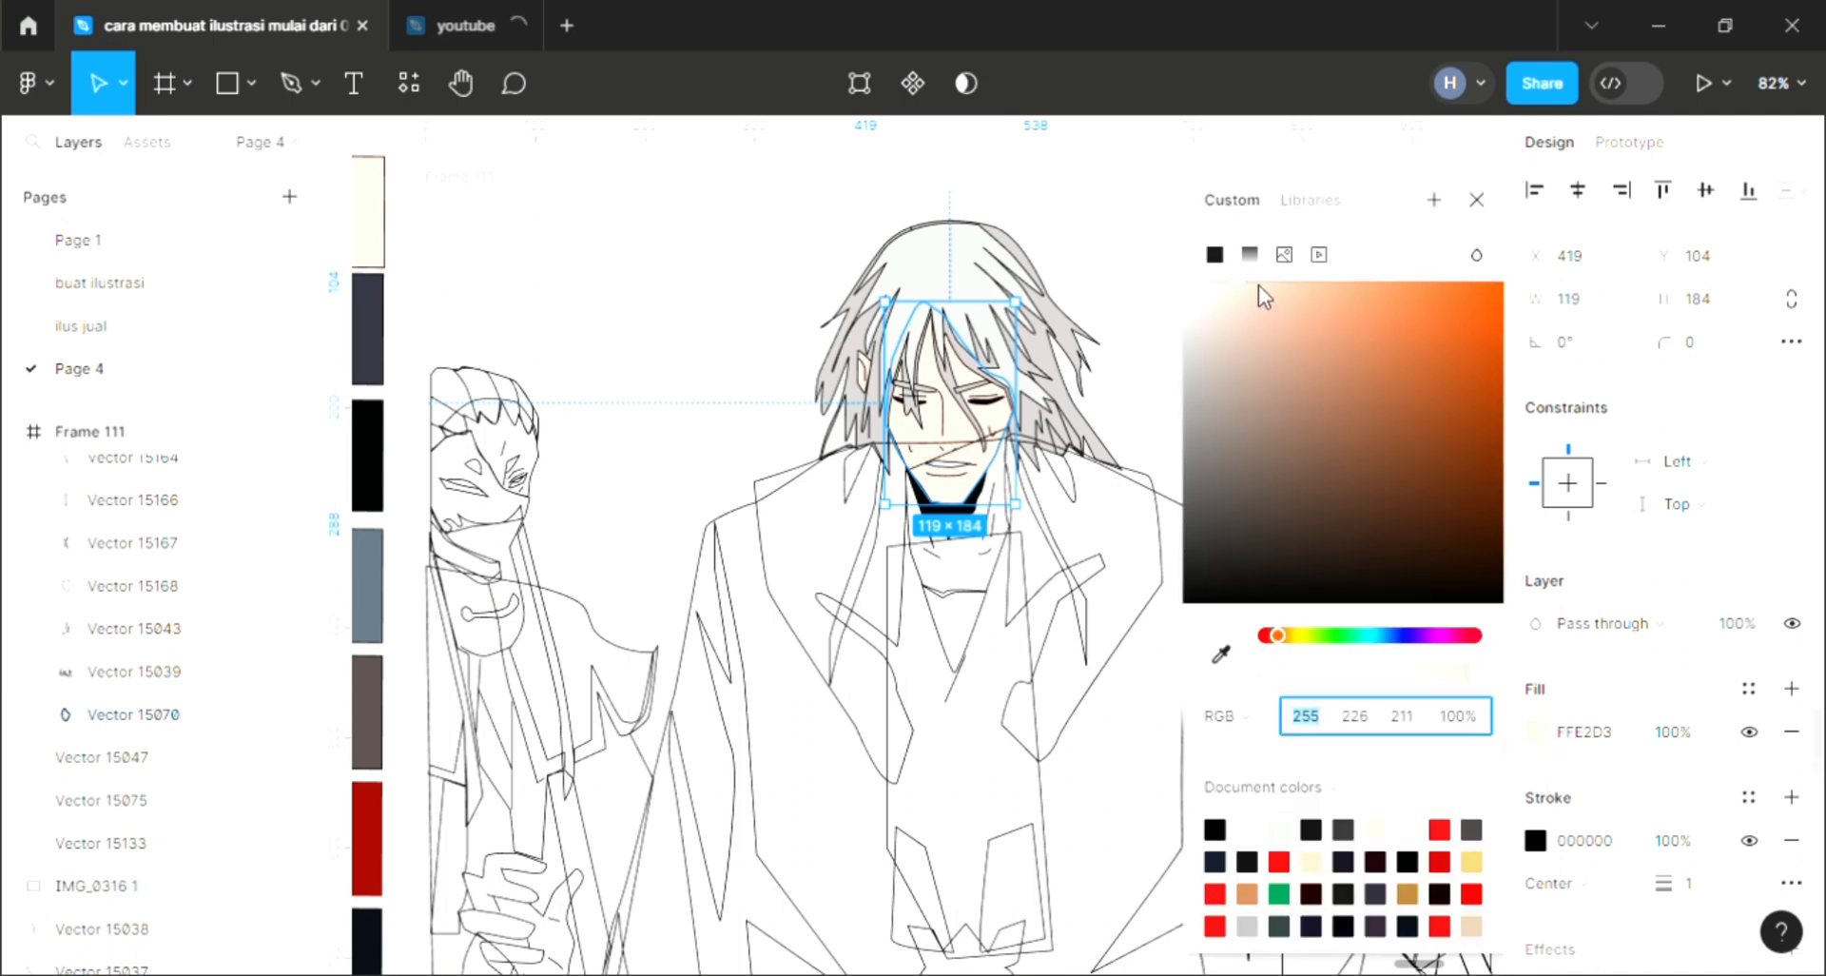
drag(1264, 296, 1259, 283)
click(1480, 201)
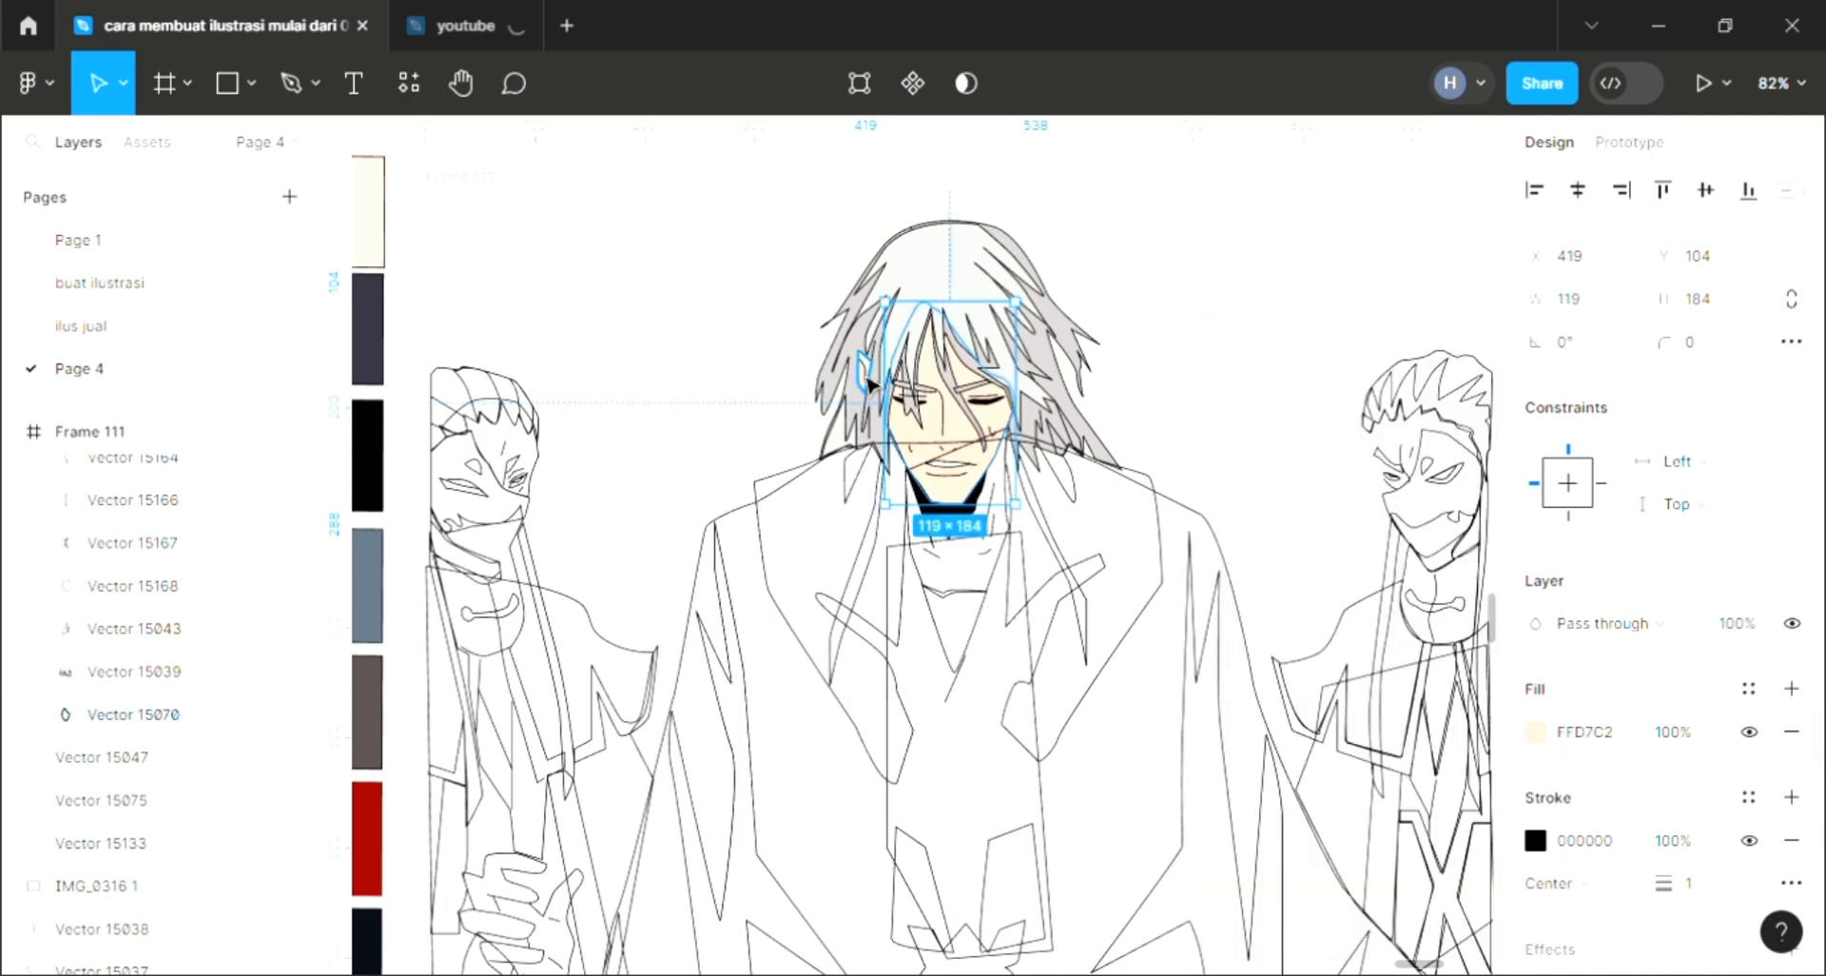
Step: Fill the left coat lapel with the dark brown swatch color
click(762, 502)
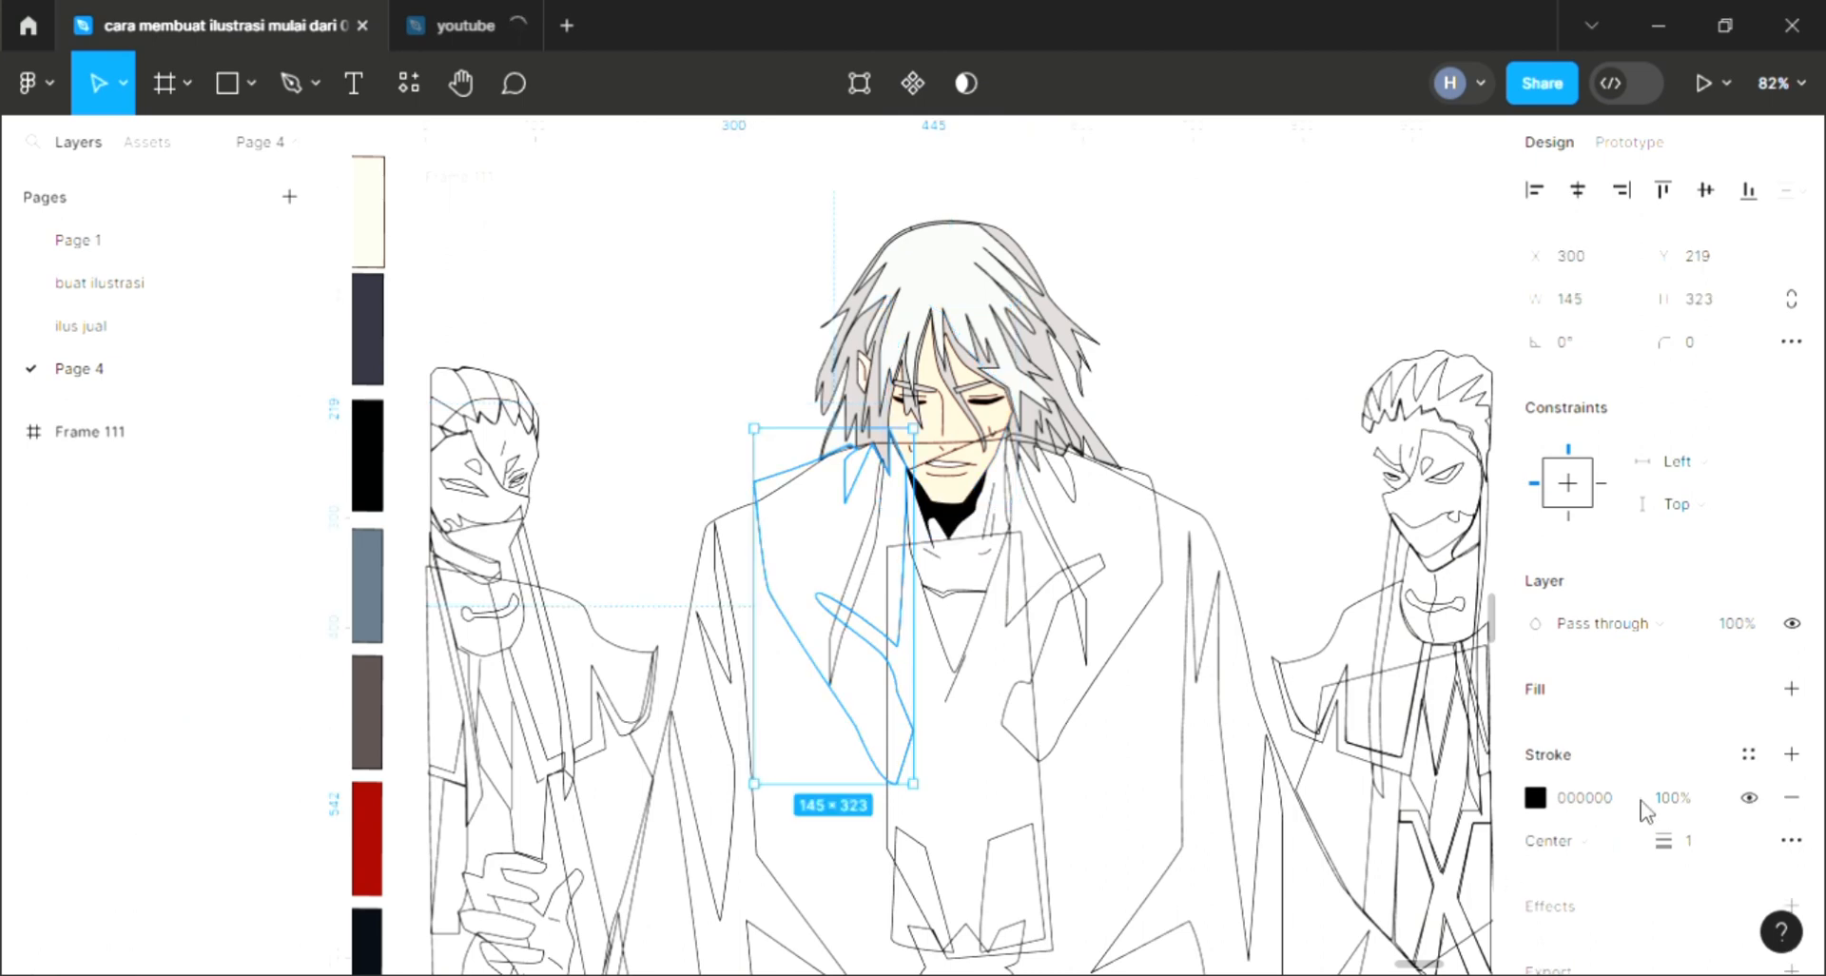
click(1790, 690)
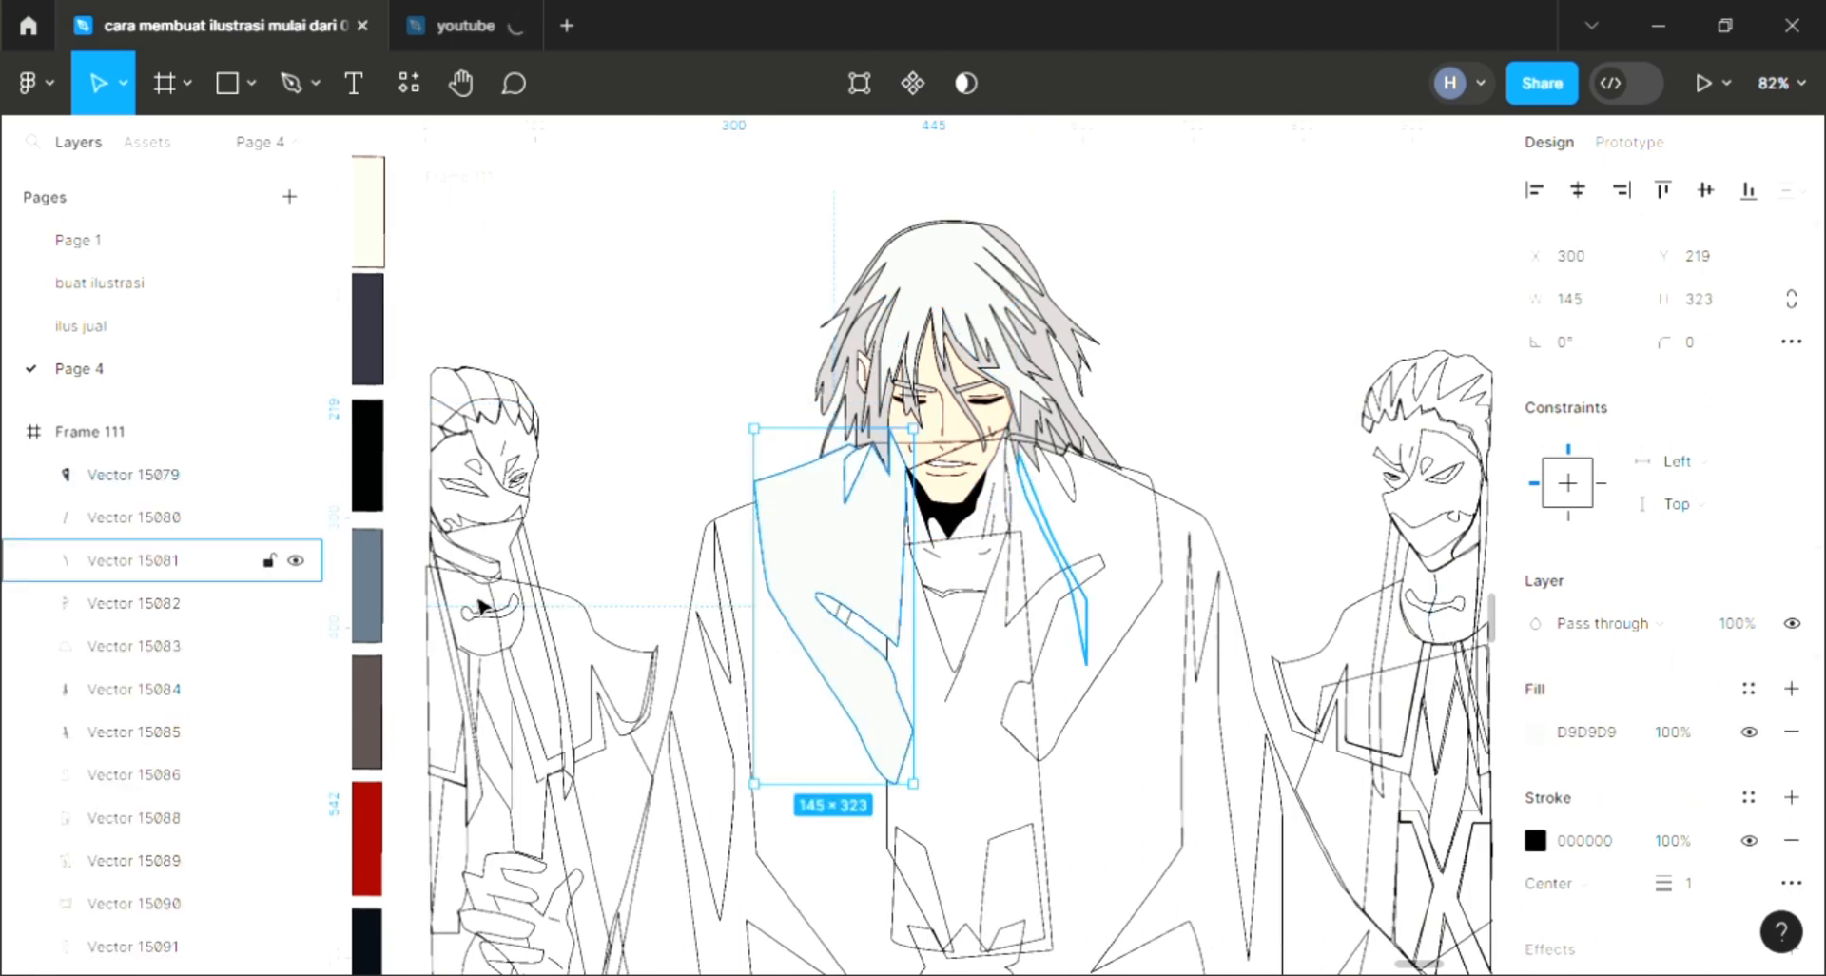
key(i)
click(376, 733)
Step: Add a light gray fill to the stripe shape inside the right coat lapel
click(1145, 668)
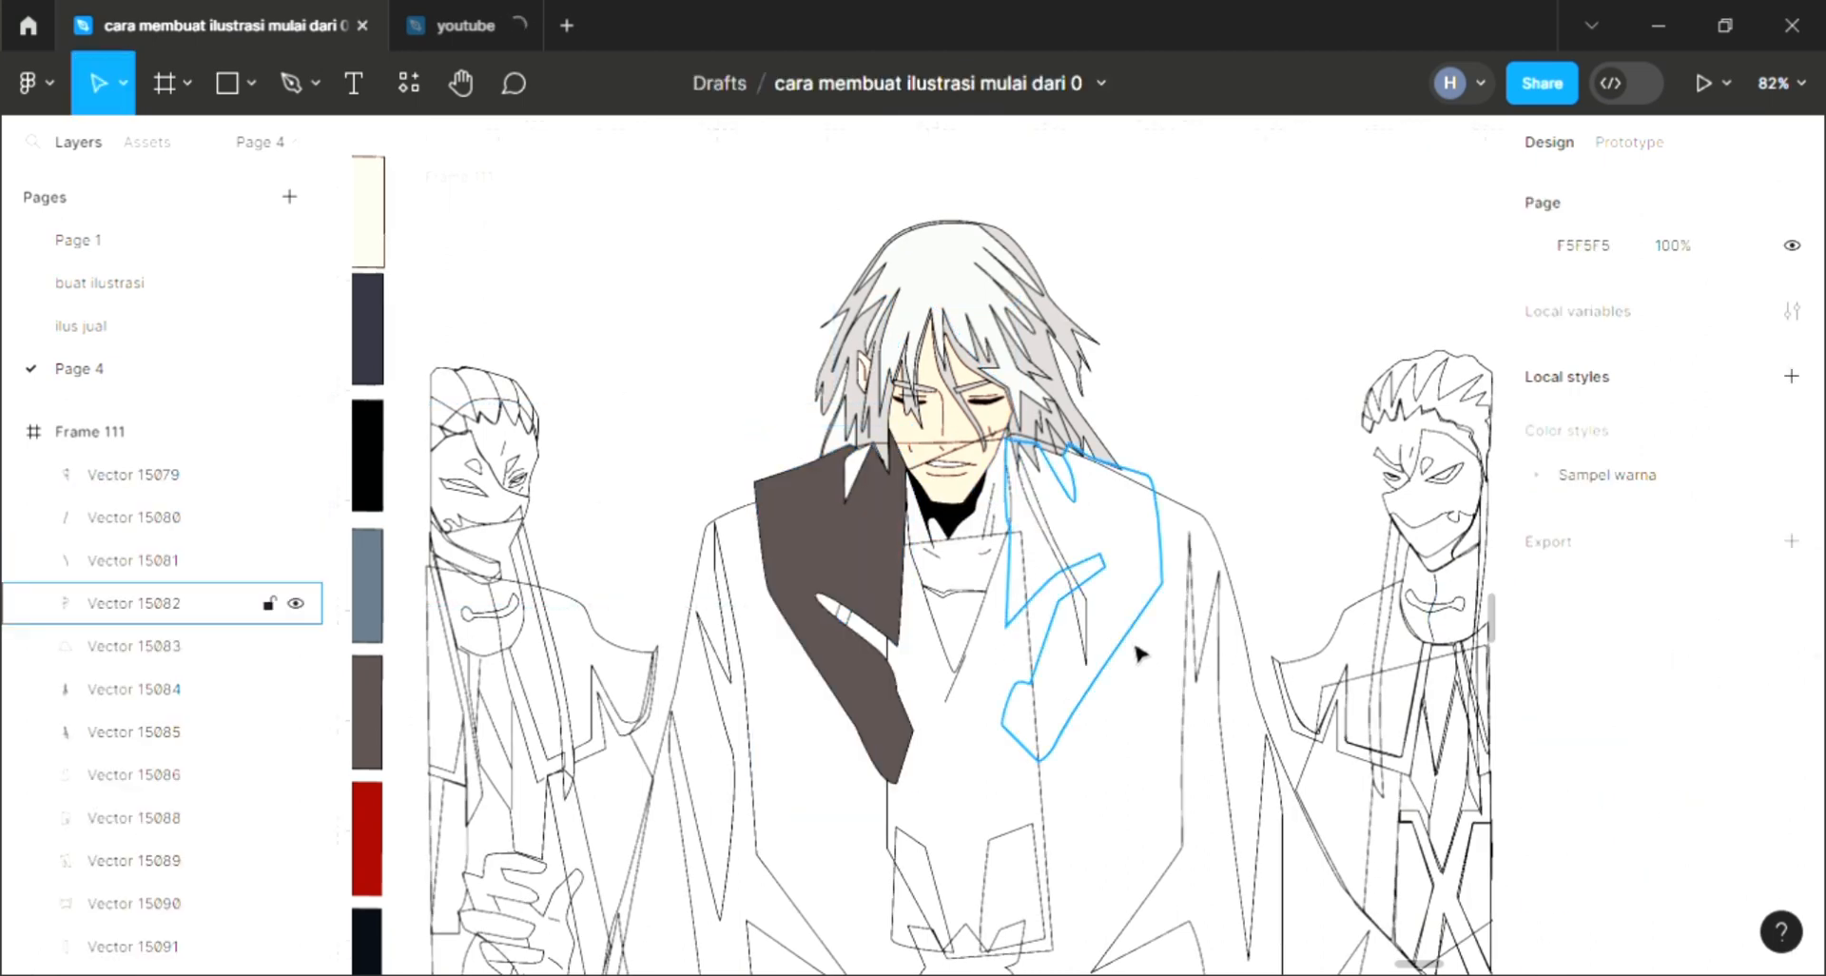
click(1139, 654)
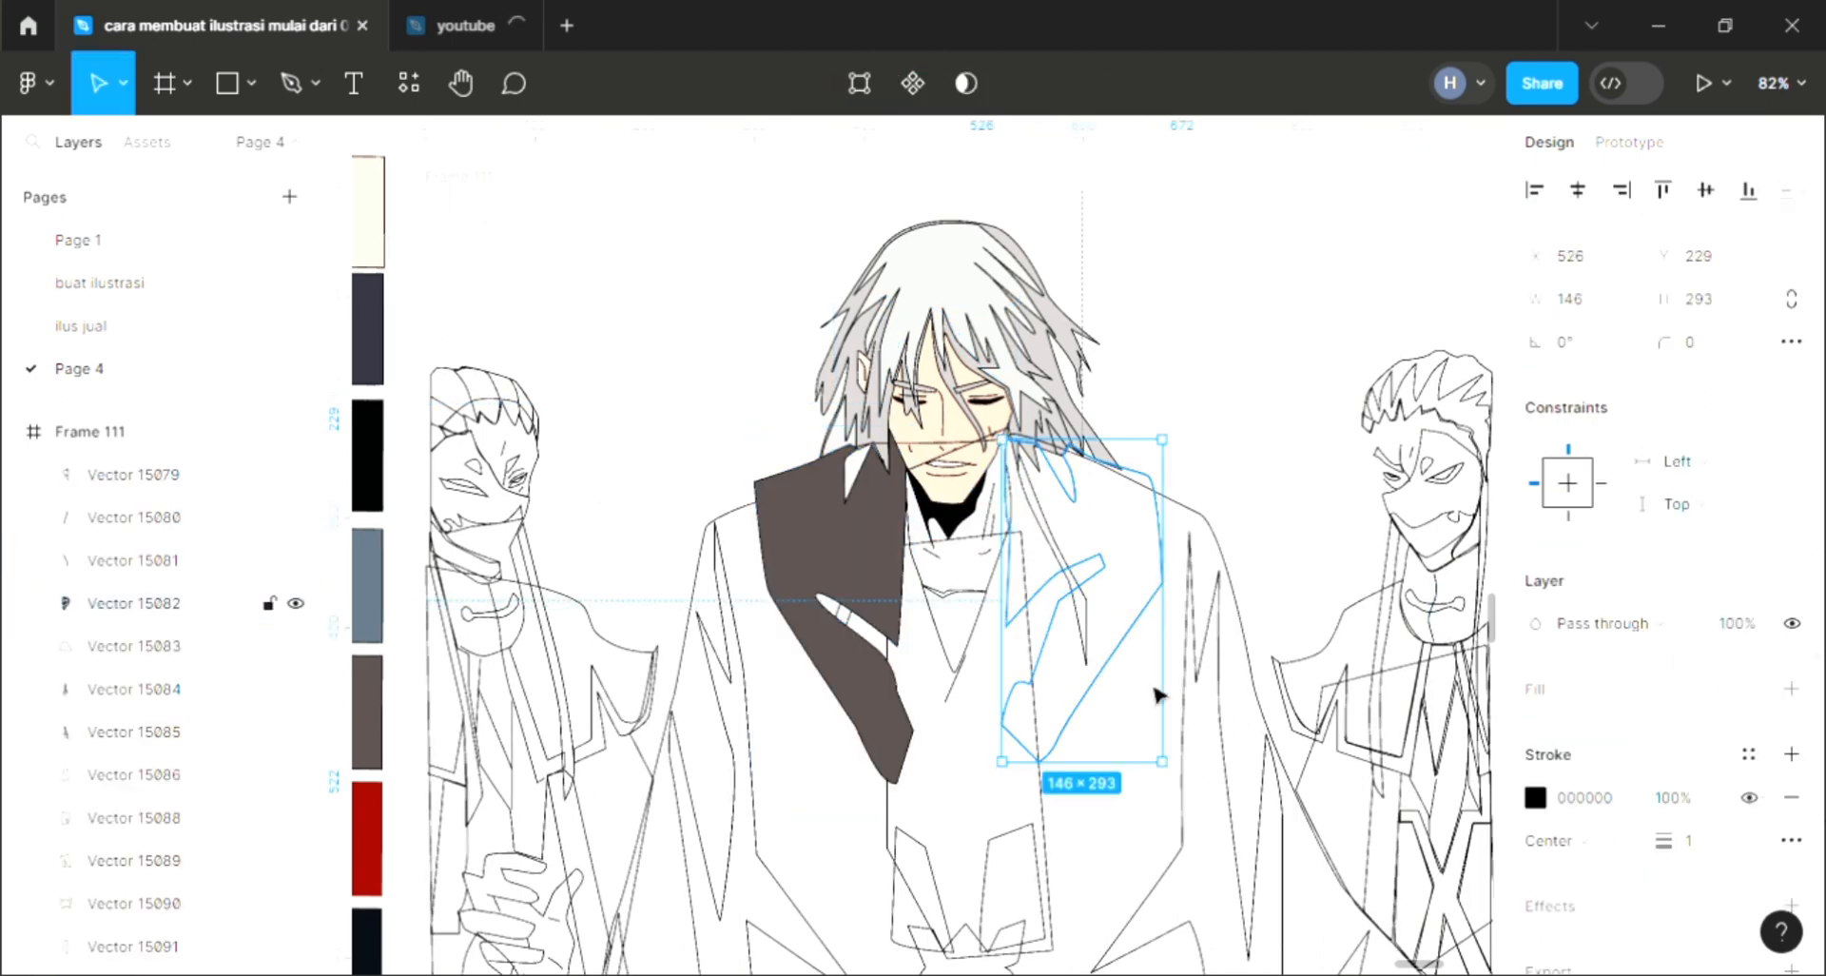
click(1062, 550)
click(1792, 691)
key(i)
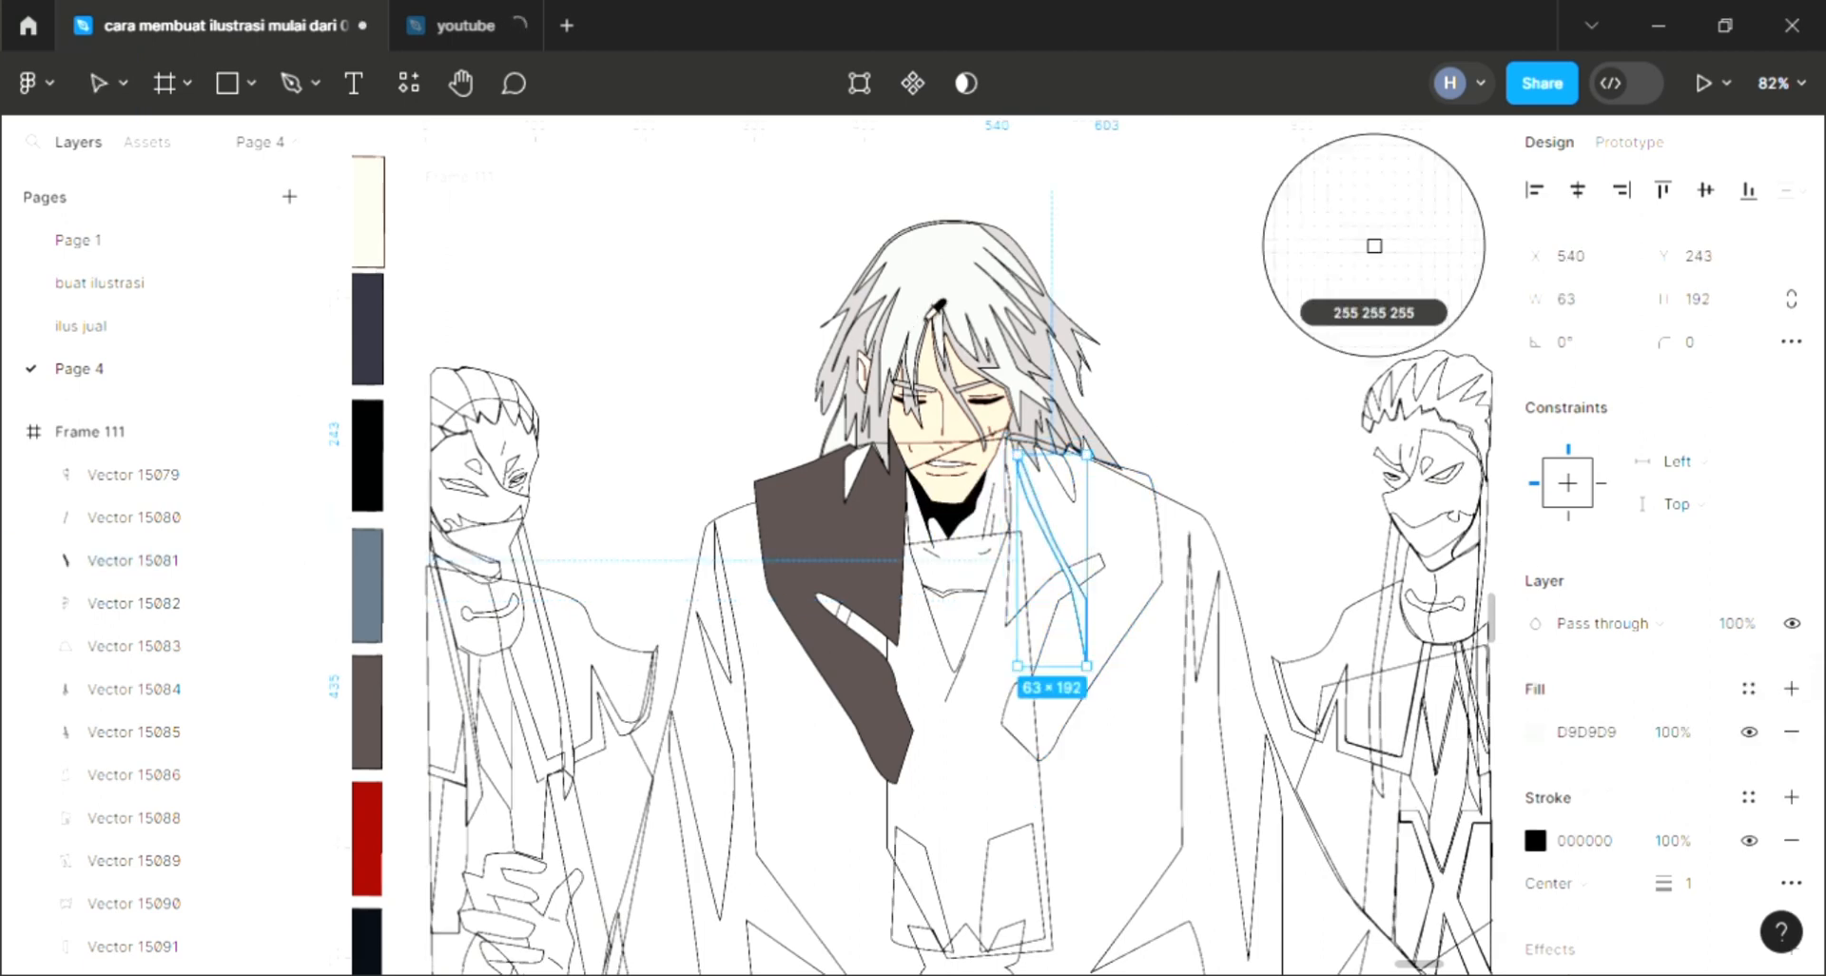
key(Escape)
Step: Add a light gray fill to the left lapel's stripe and send the left lapel to the back
click(855, 580)
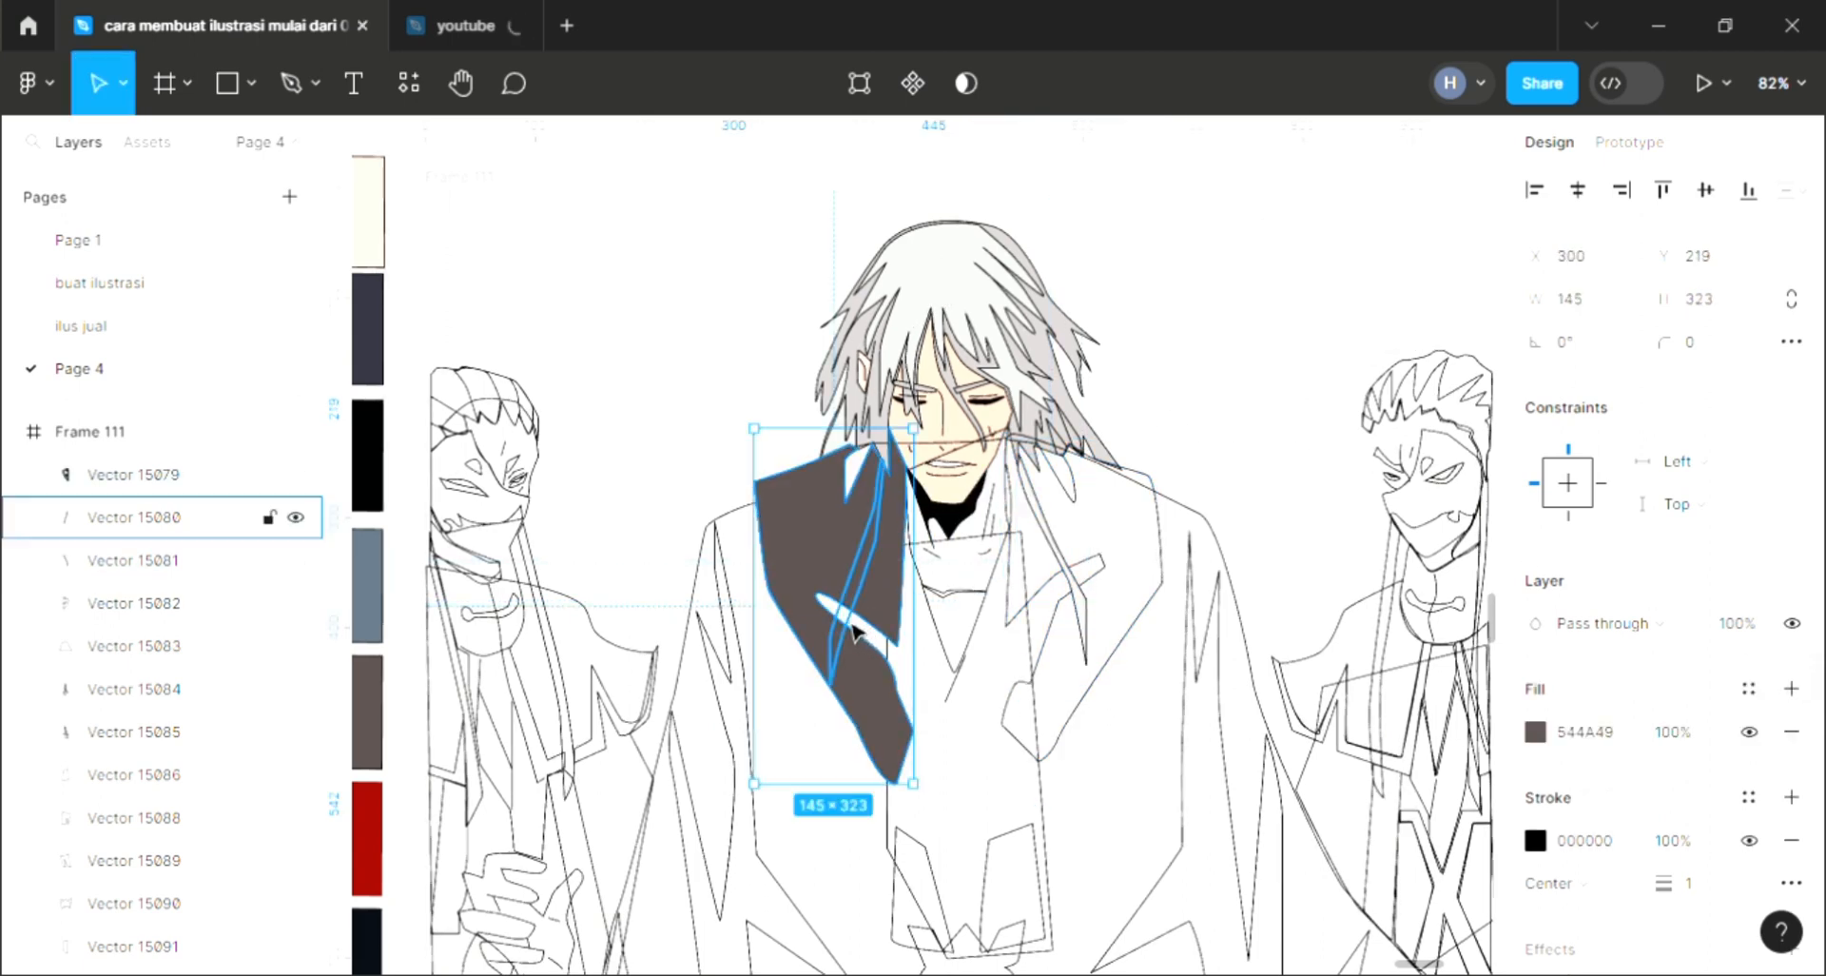
click(856, 625)
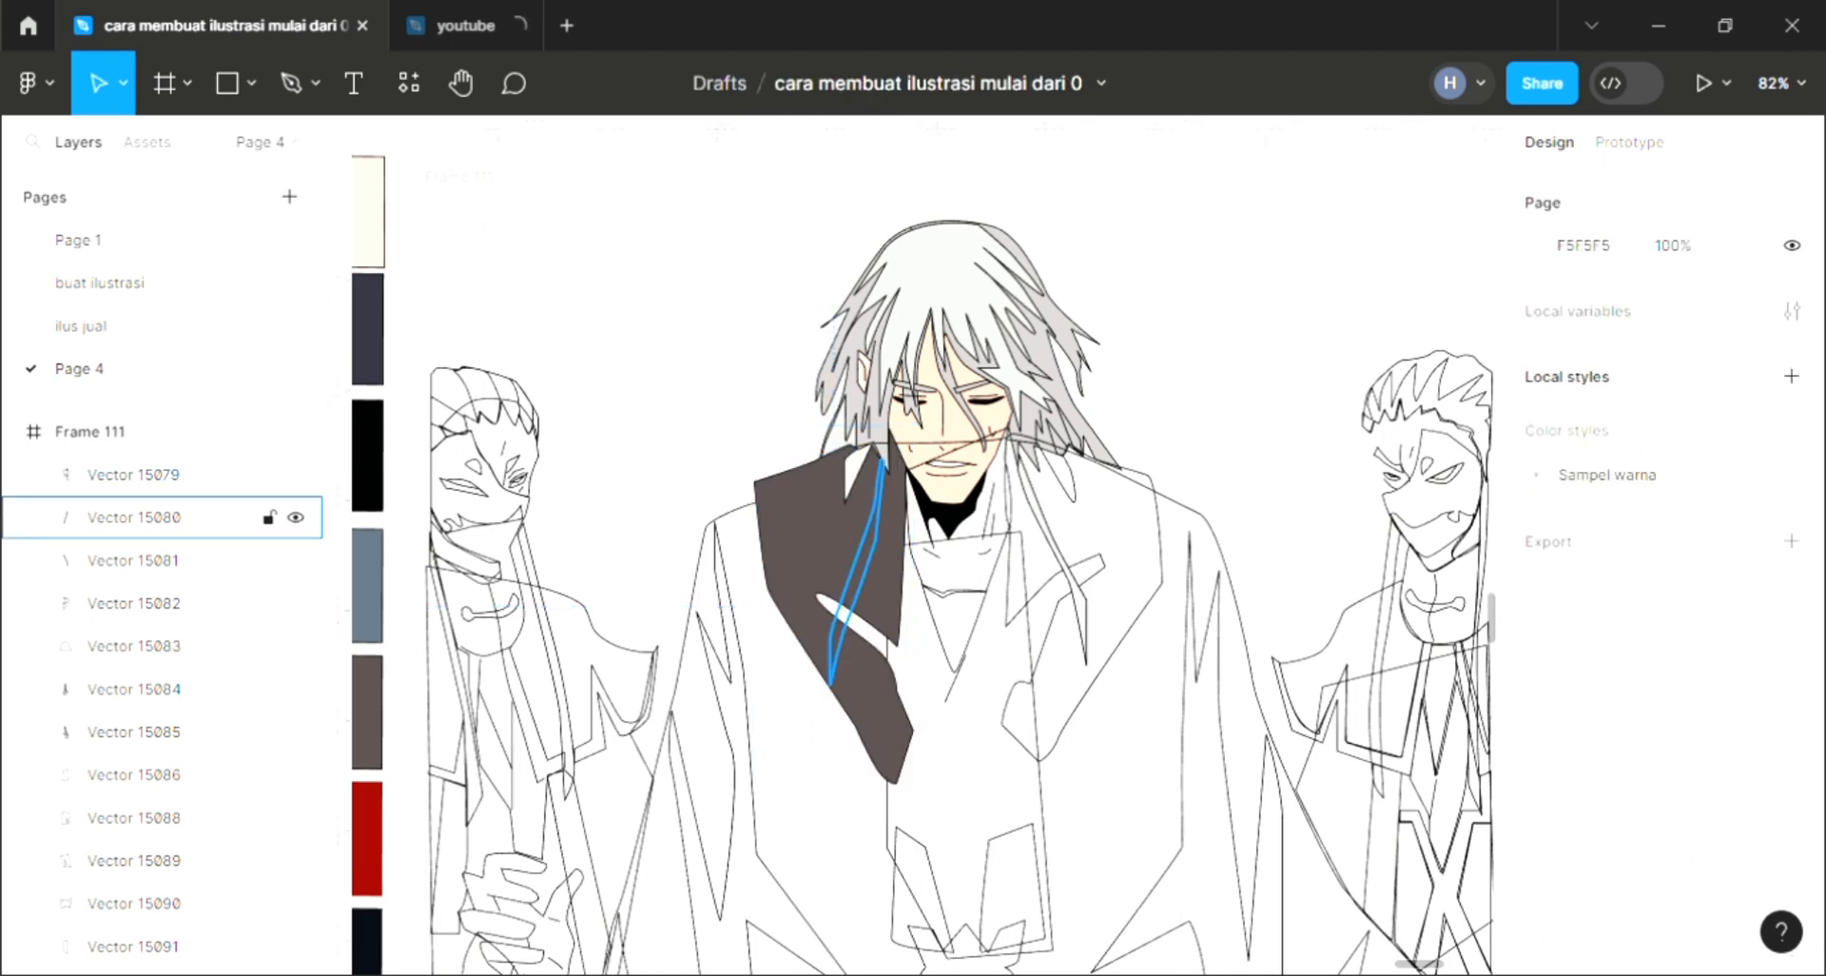
click(850, 609)
click(1792, 688)
key(i)
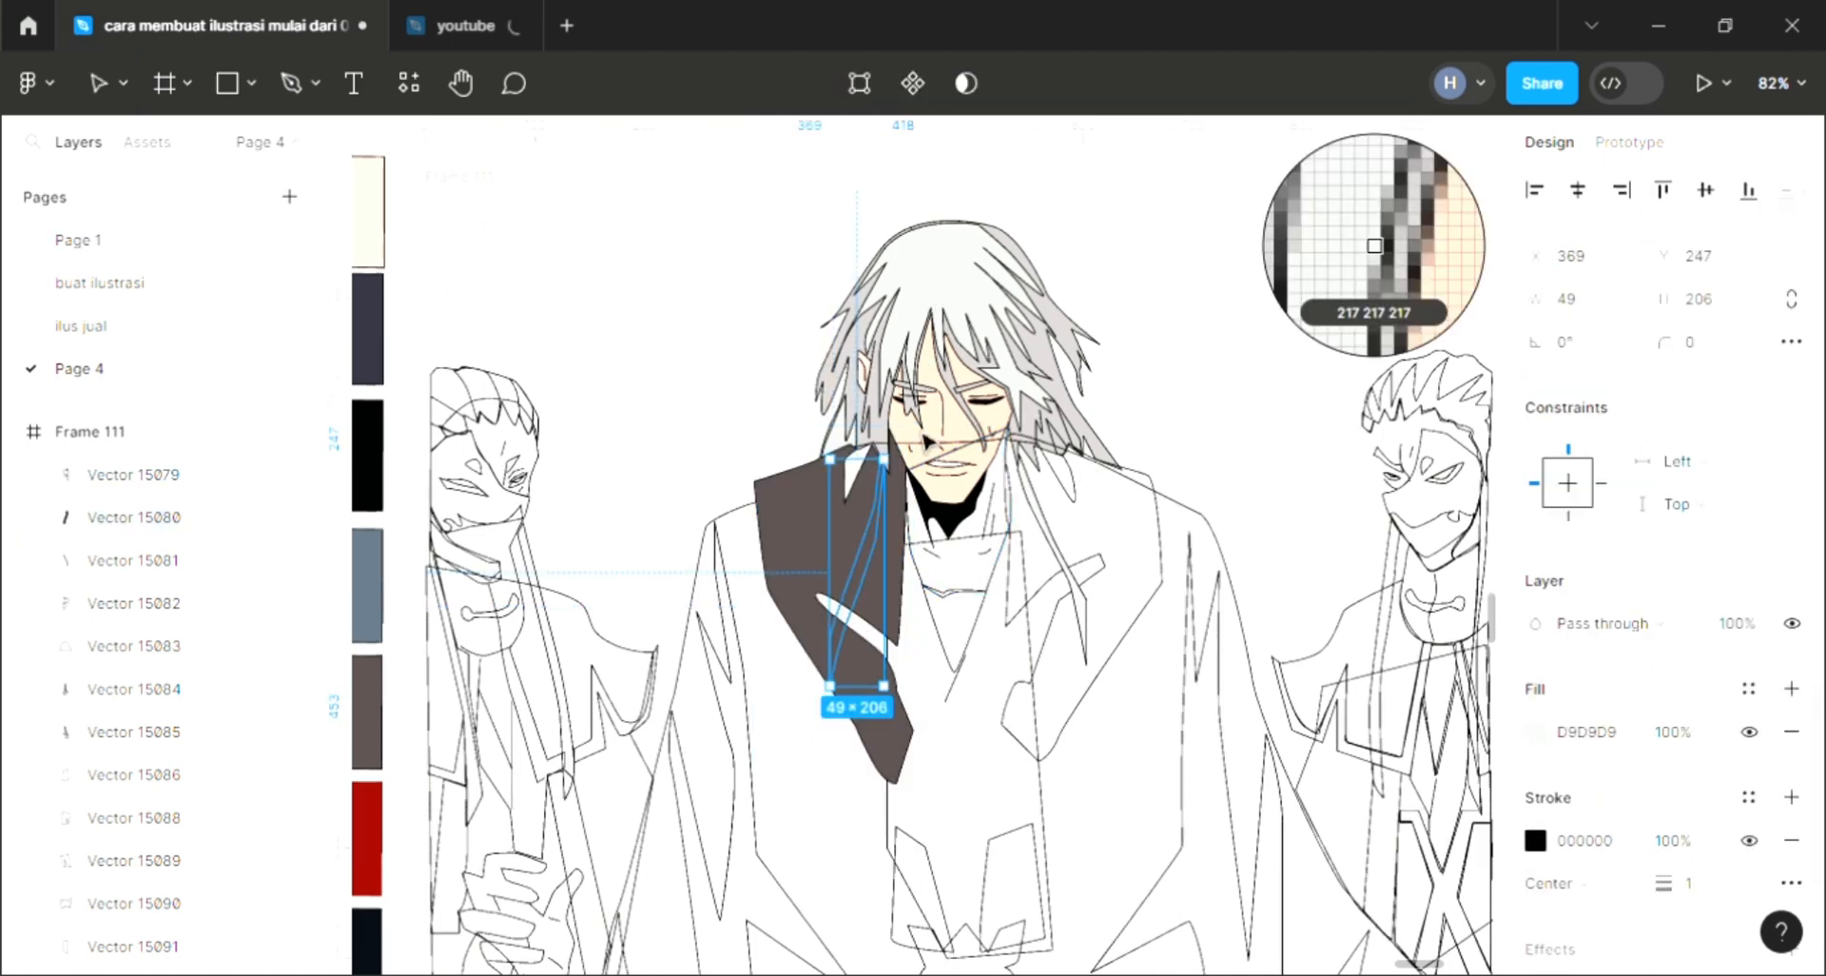
key(Escape)
click(899, 749)
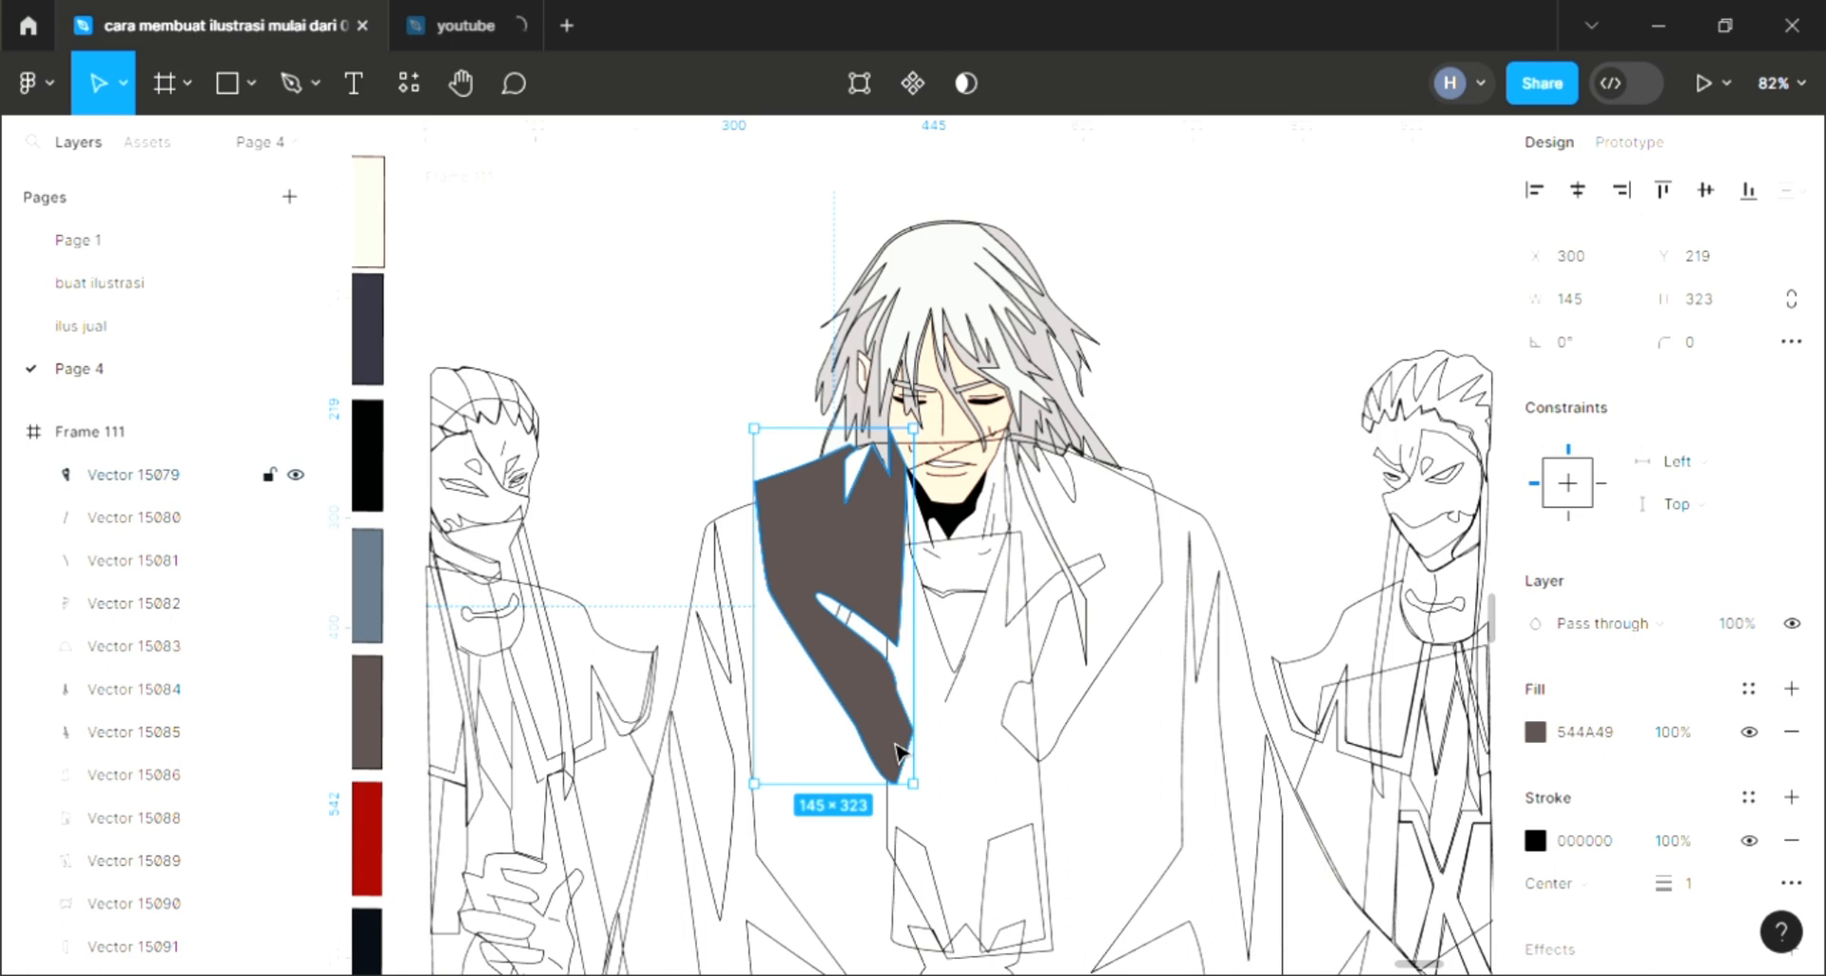
key(ctrl+shift+bracketleft)
Step: Fill the right lapel with the dark brown 544A49 sampled from the left lapel
click(1128, 580)
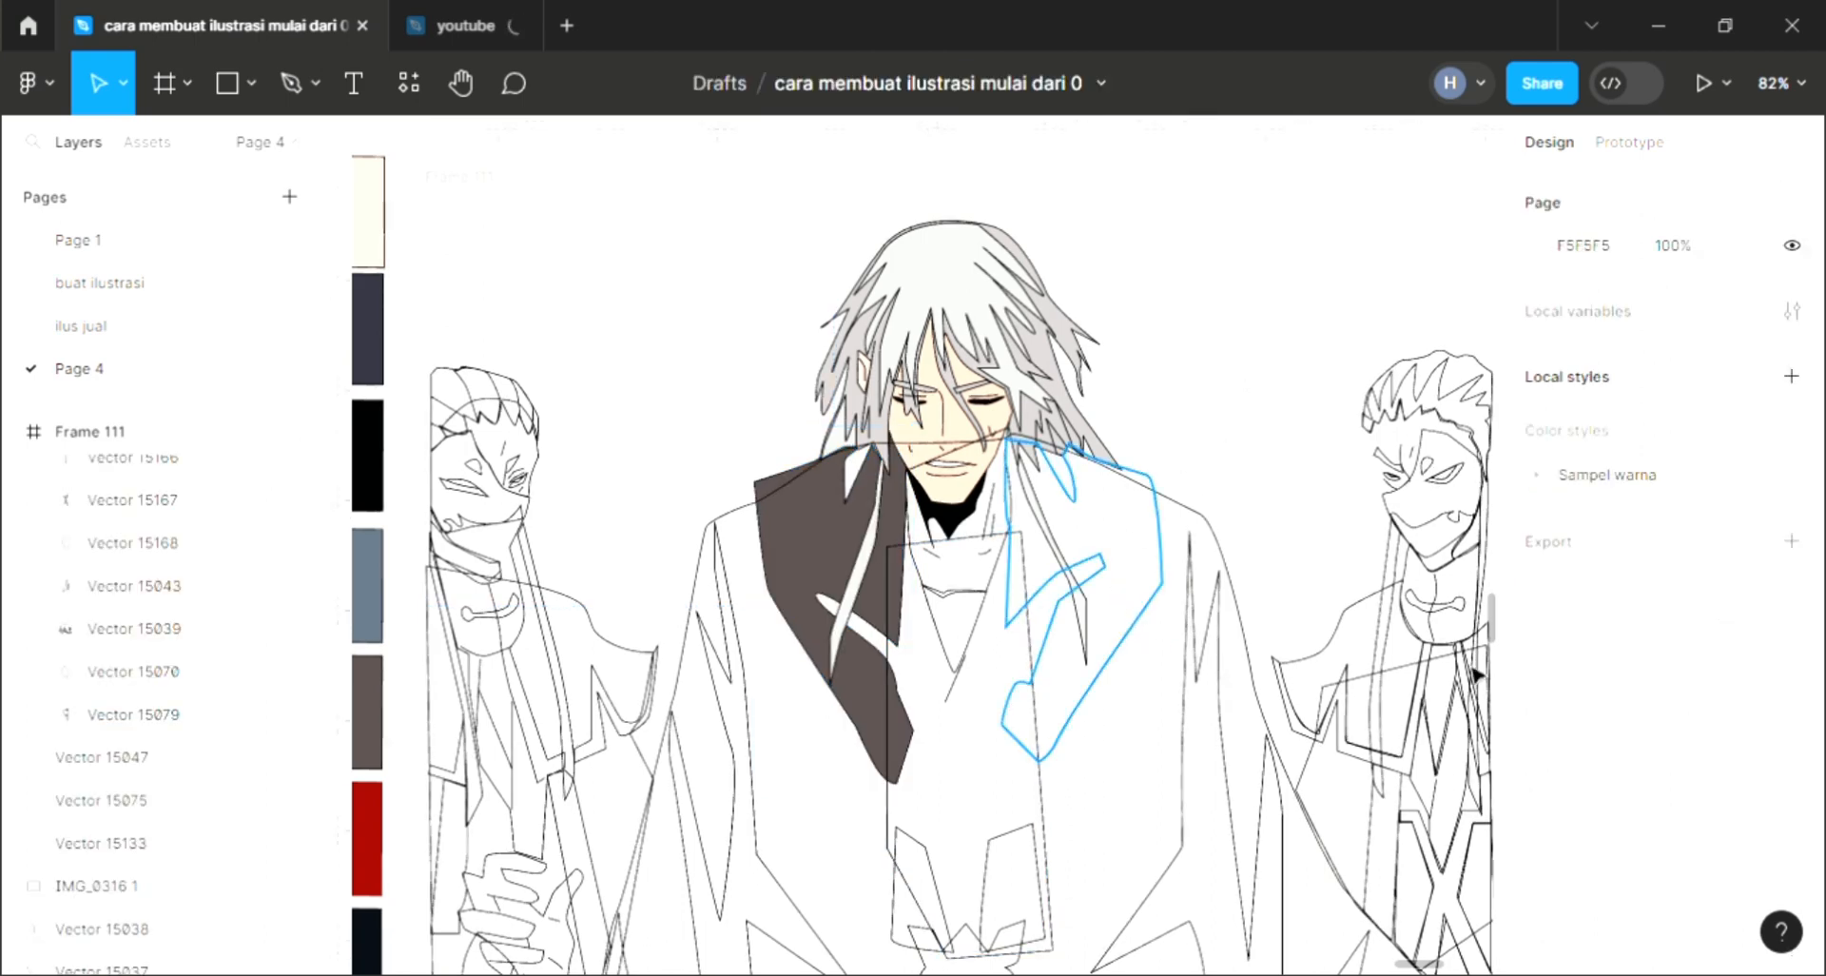
click(1028, 628)
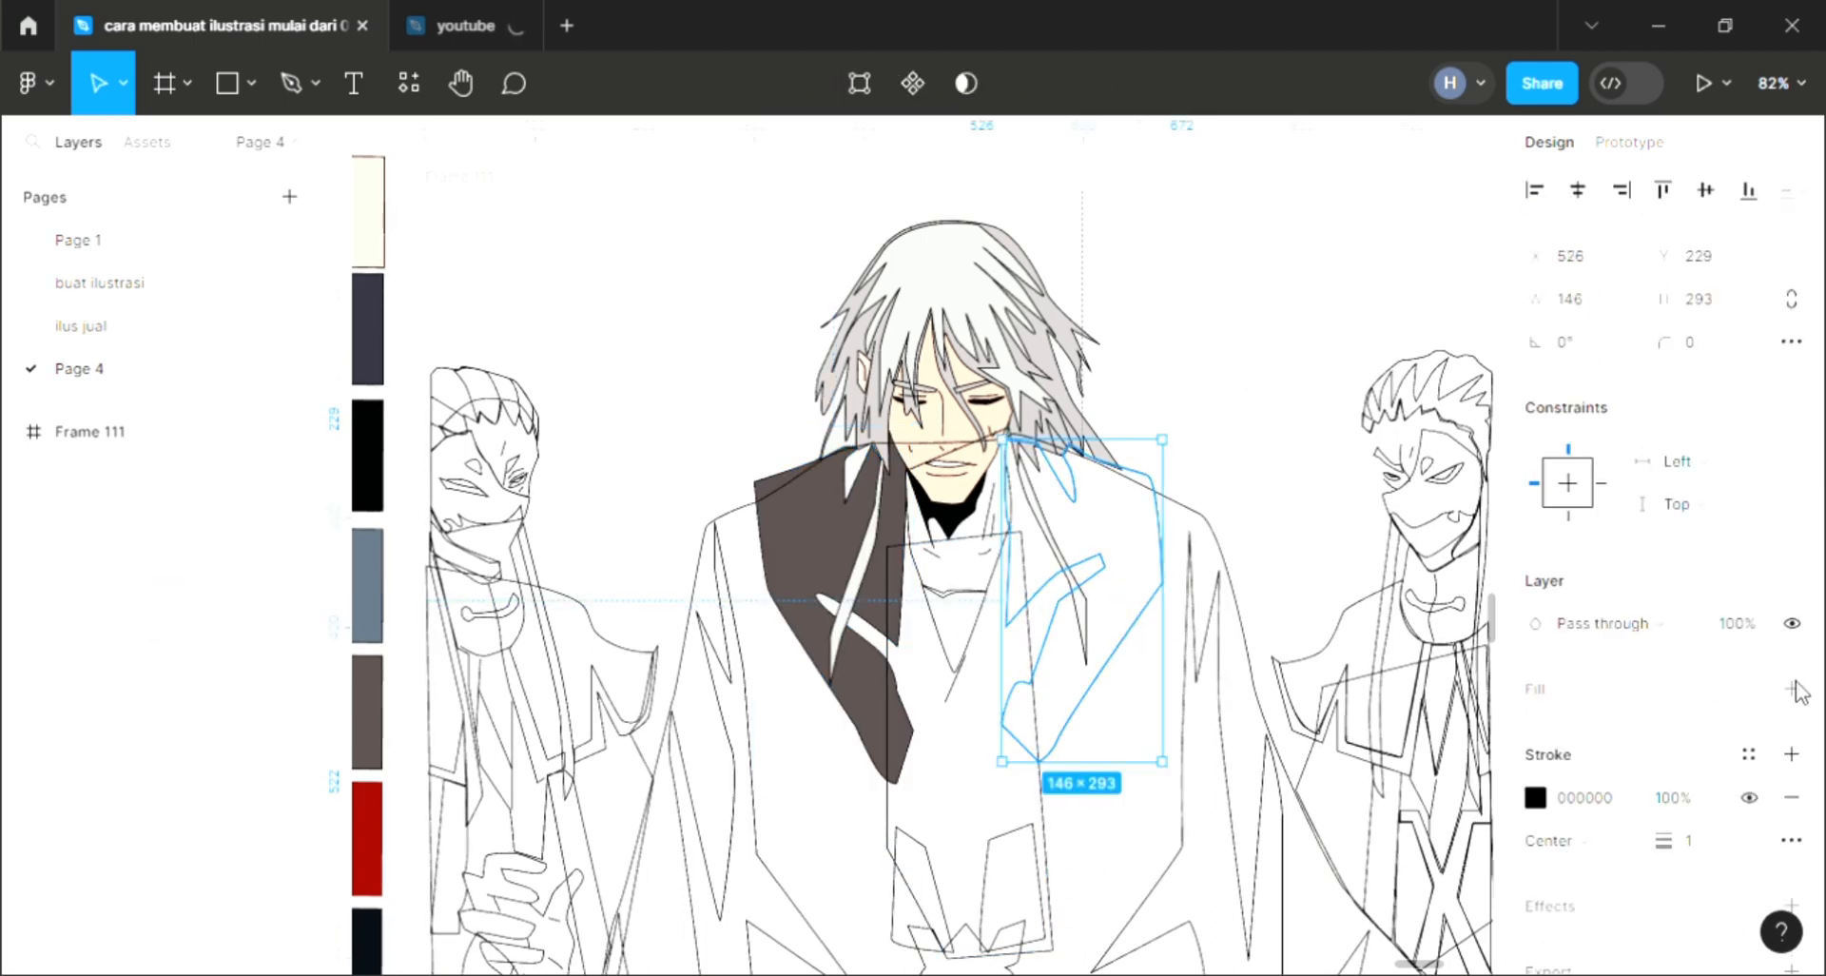
key(i)
click(842, 533)
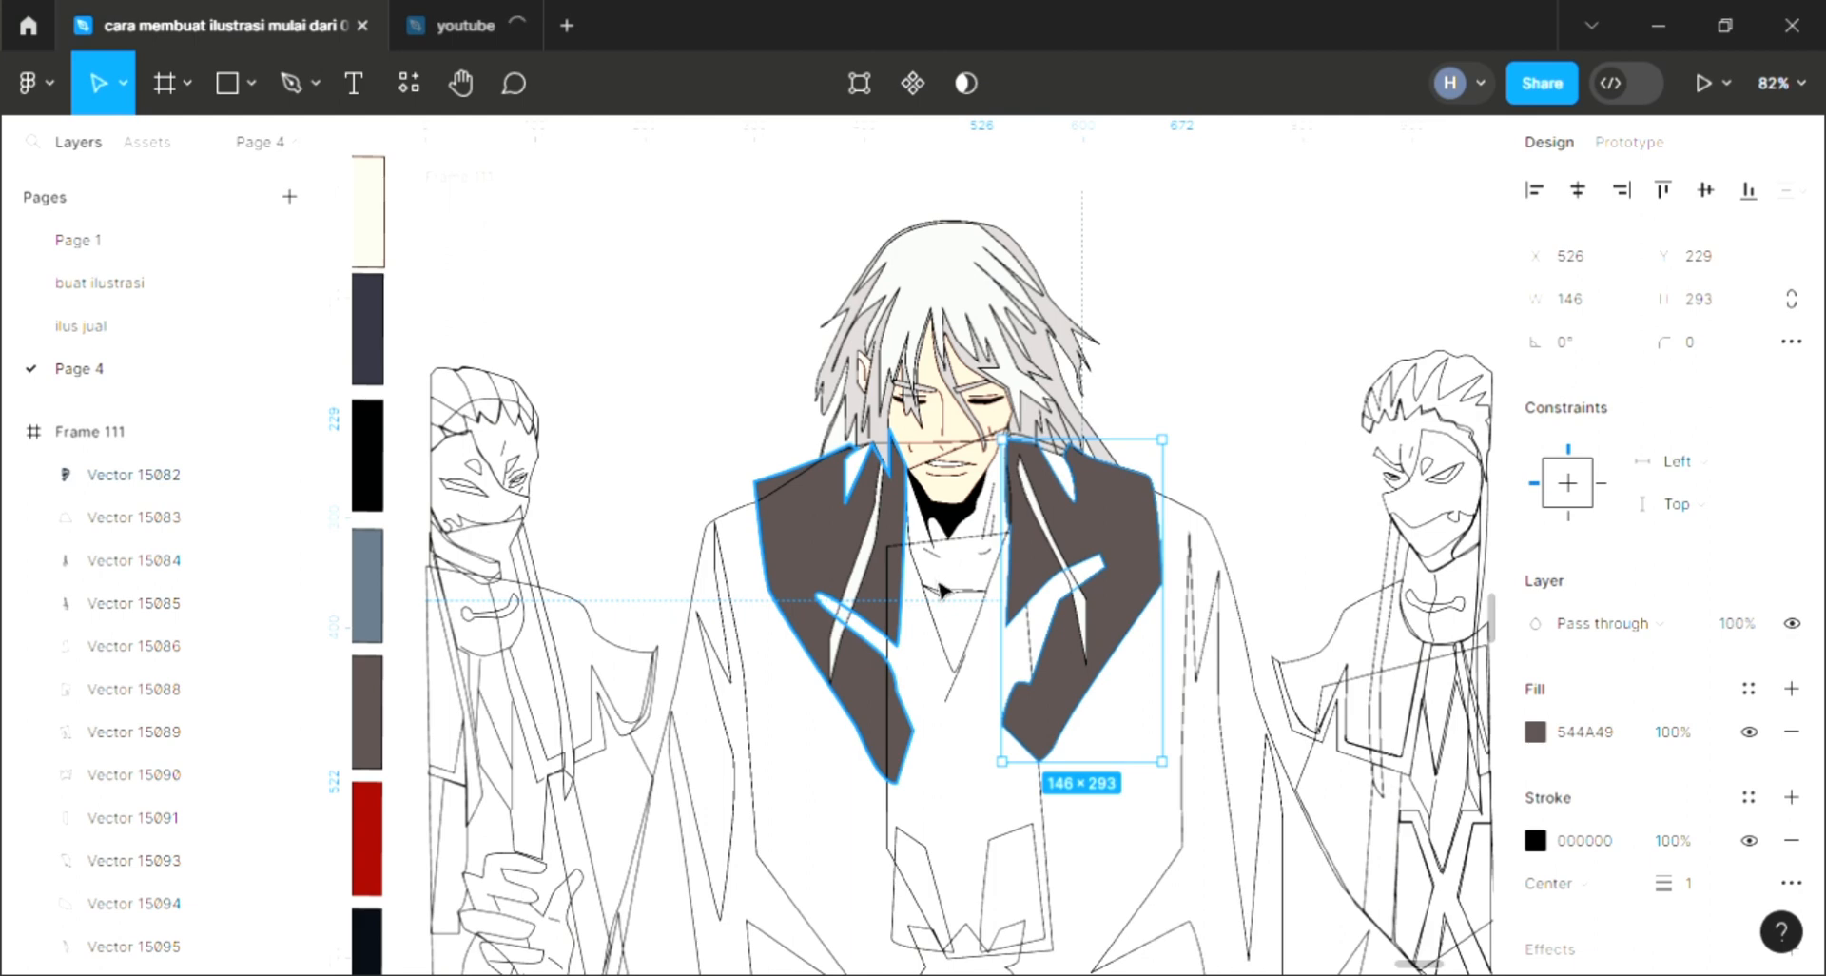
click(1172, 568)
Step: Fill the small triangle below the collar with the same dark brown
click(961, 673)
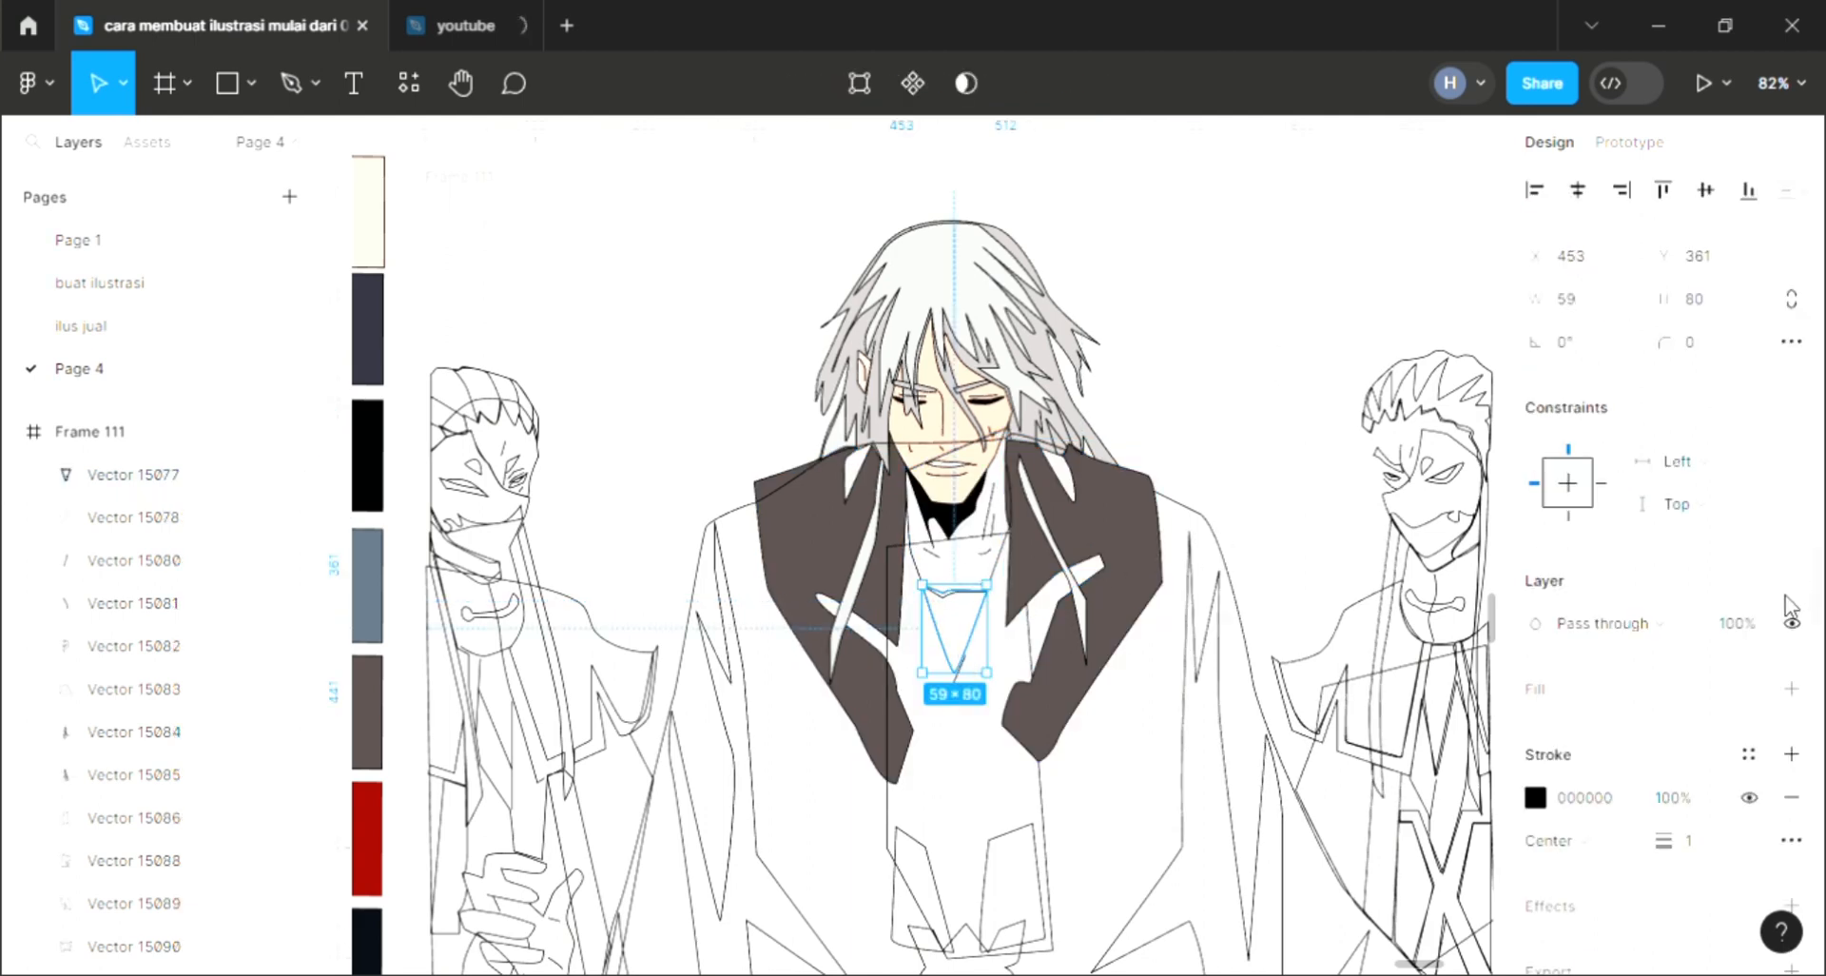
click(1793, 689)
key(i)
click(1144, 569)
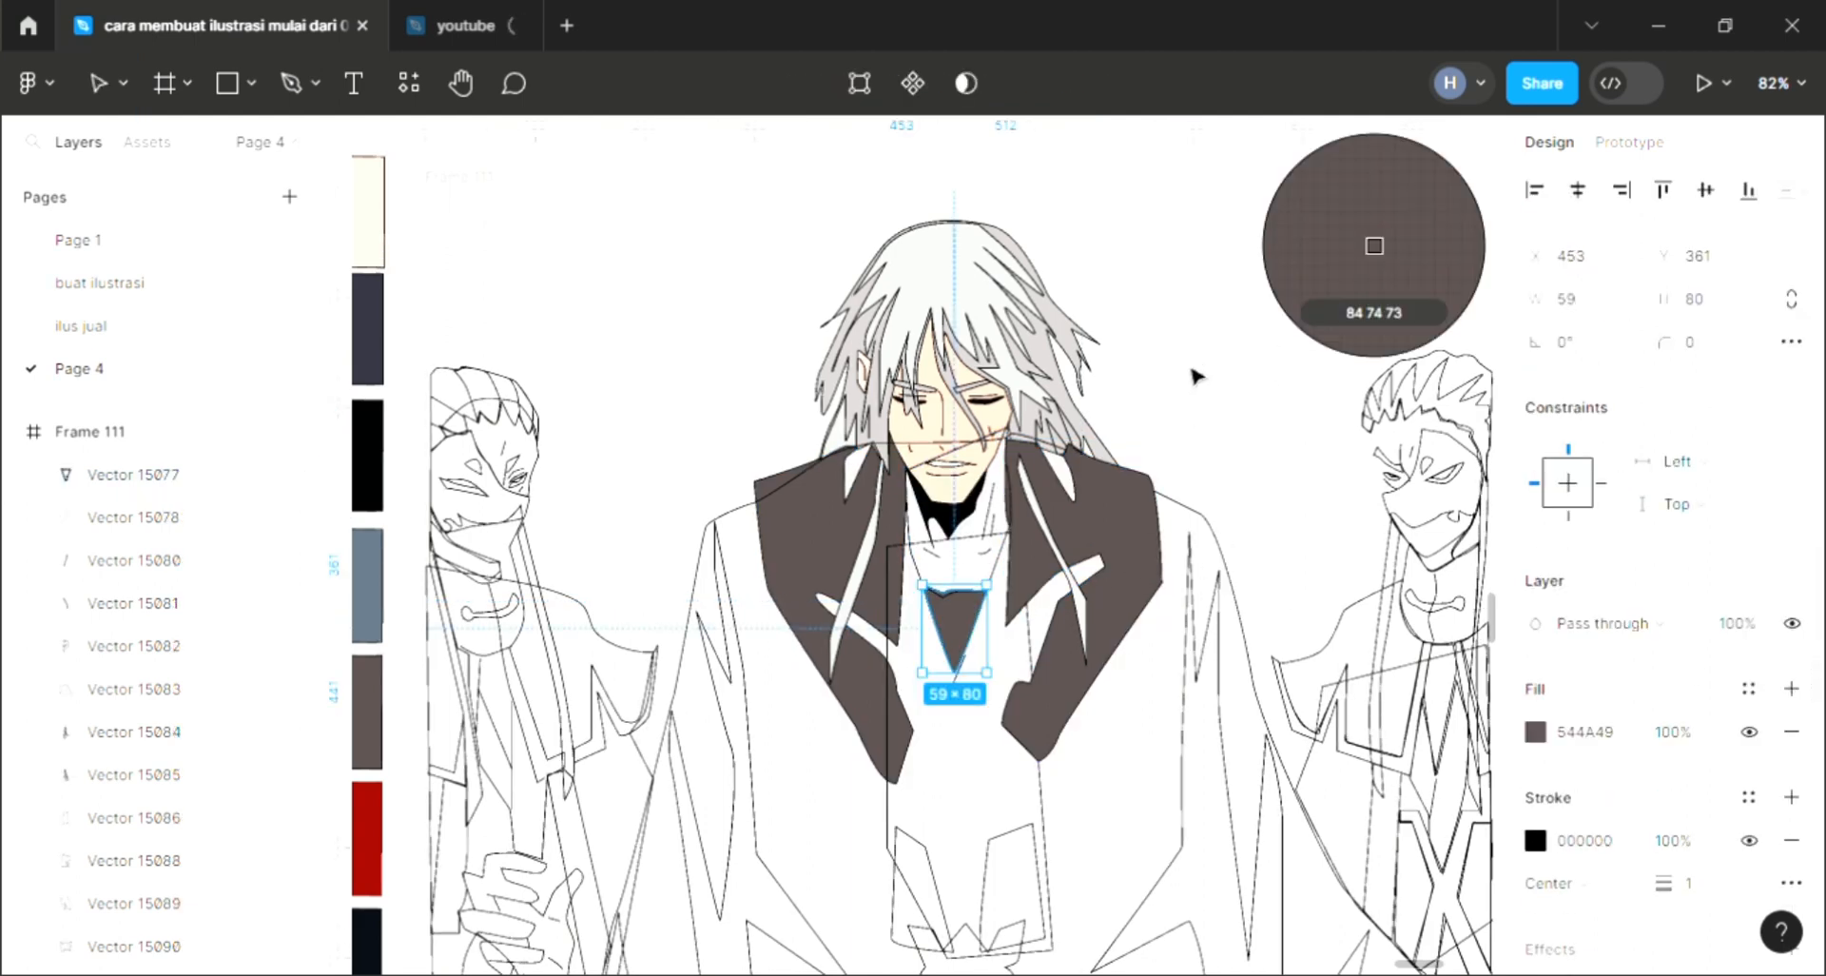
click(1195, 373)
Step: Fill the neck shape with the skin tone FFD7C2 sampled from the face and send it to the back
click(1009, 522)
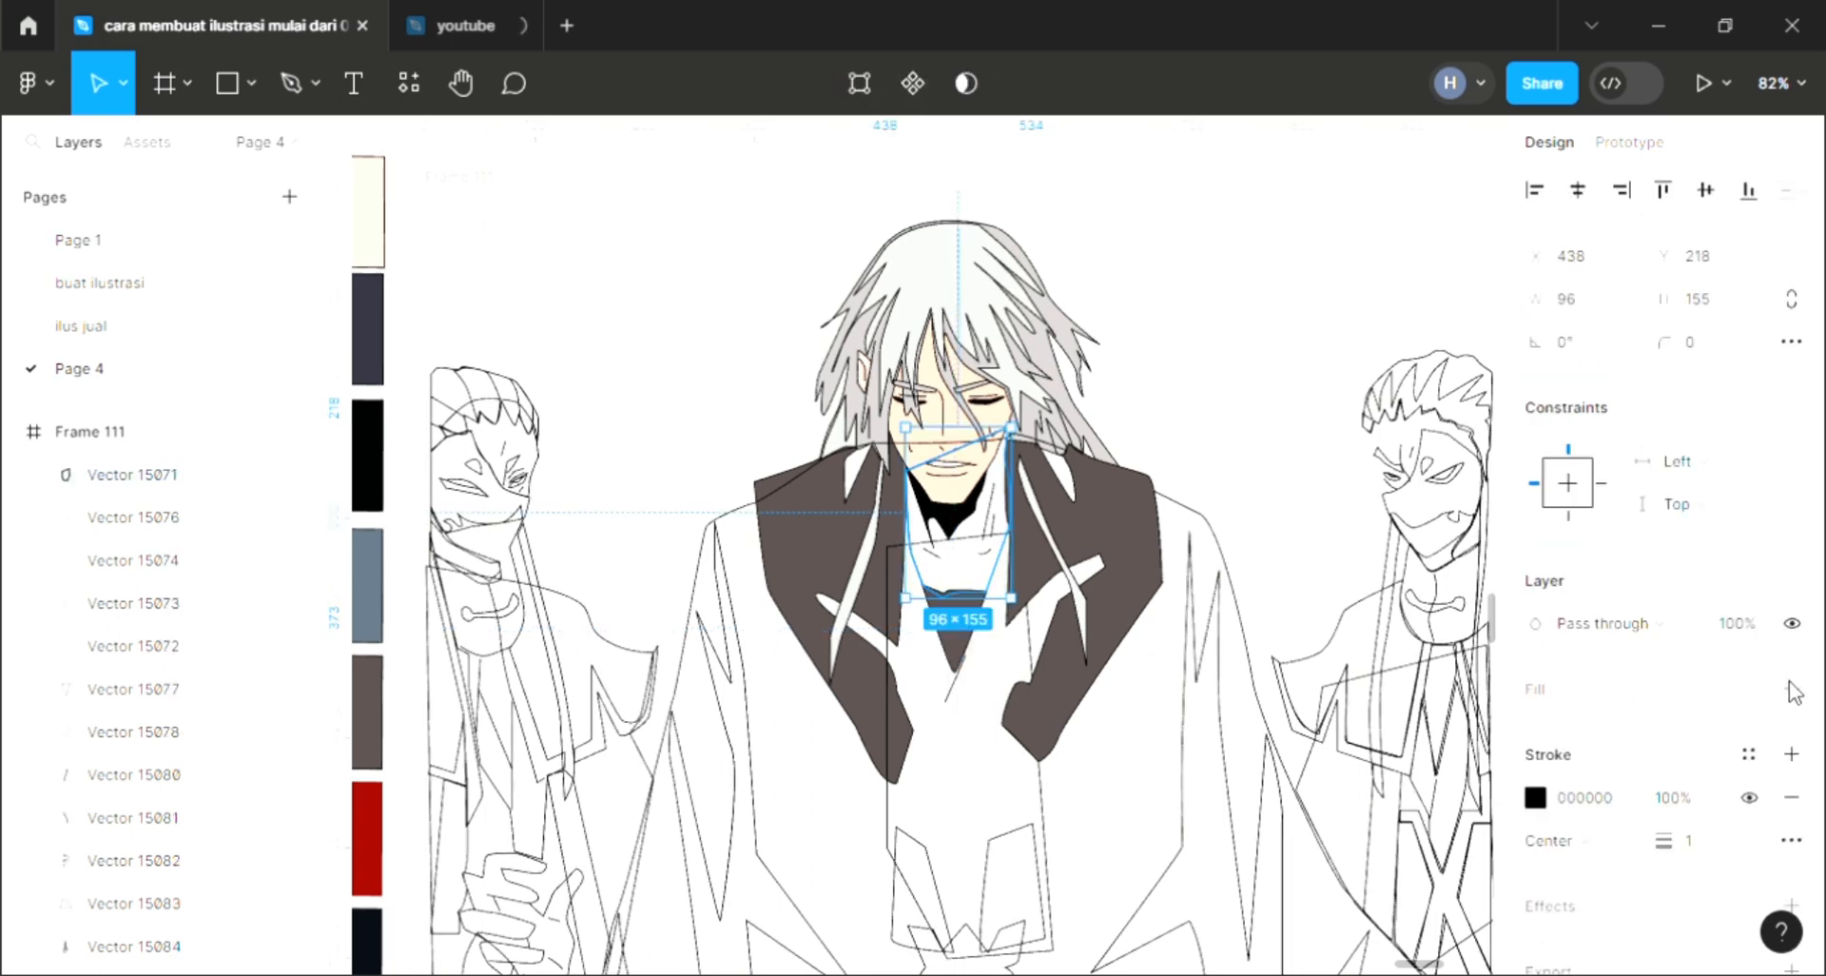
click(1793, 690)
key(i)
click(936, 434)
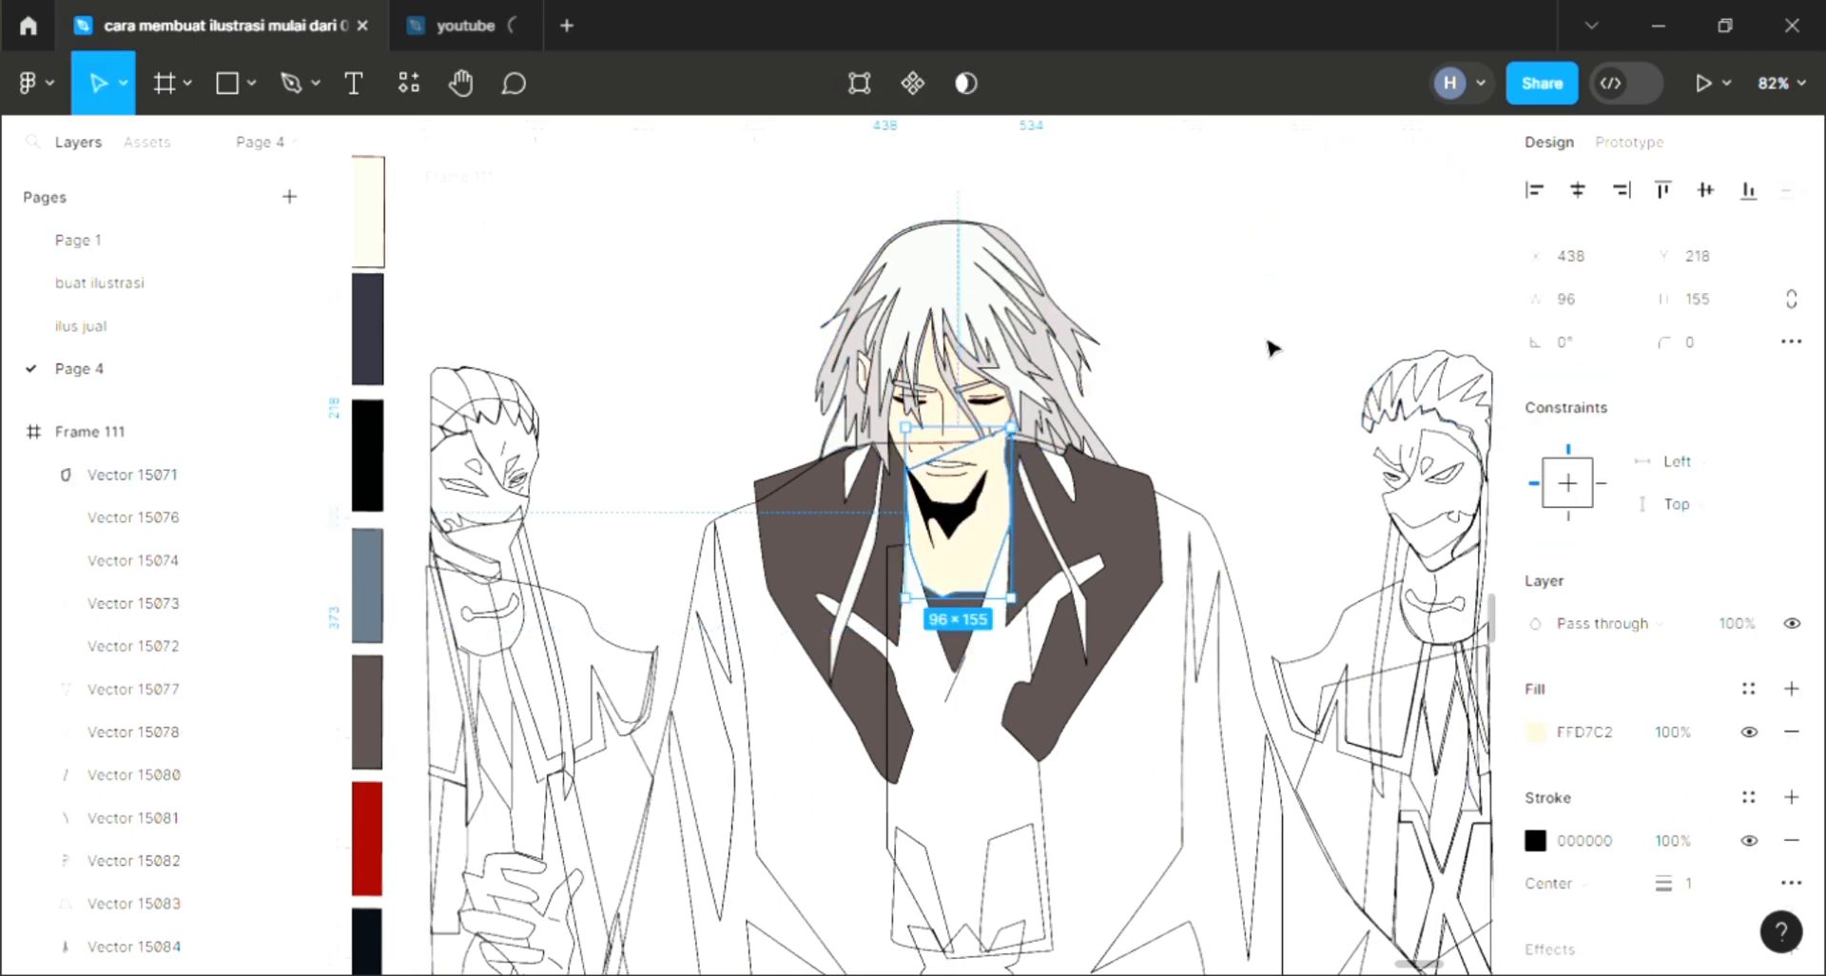
key(ctrl+shift+bracketleft)
key(Escape)
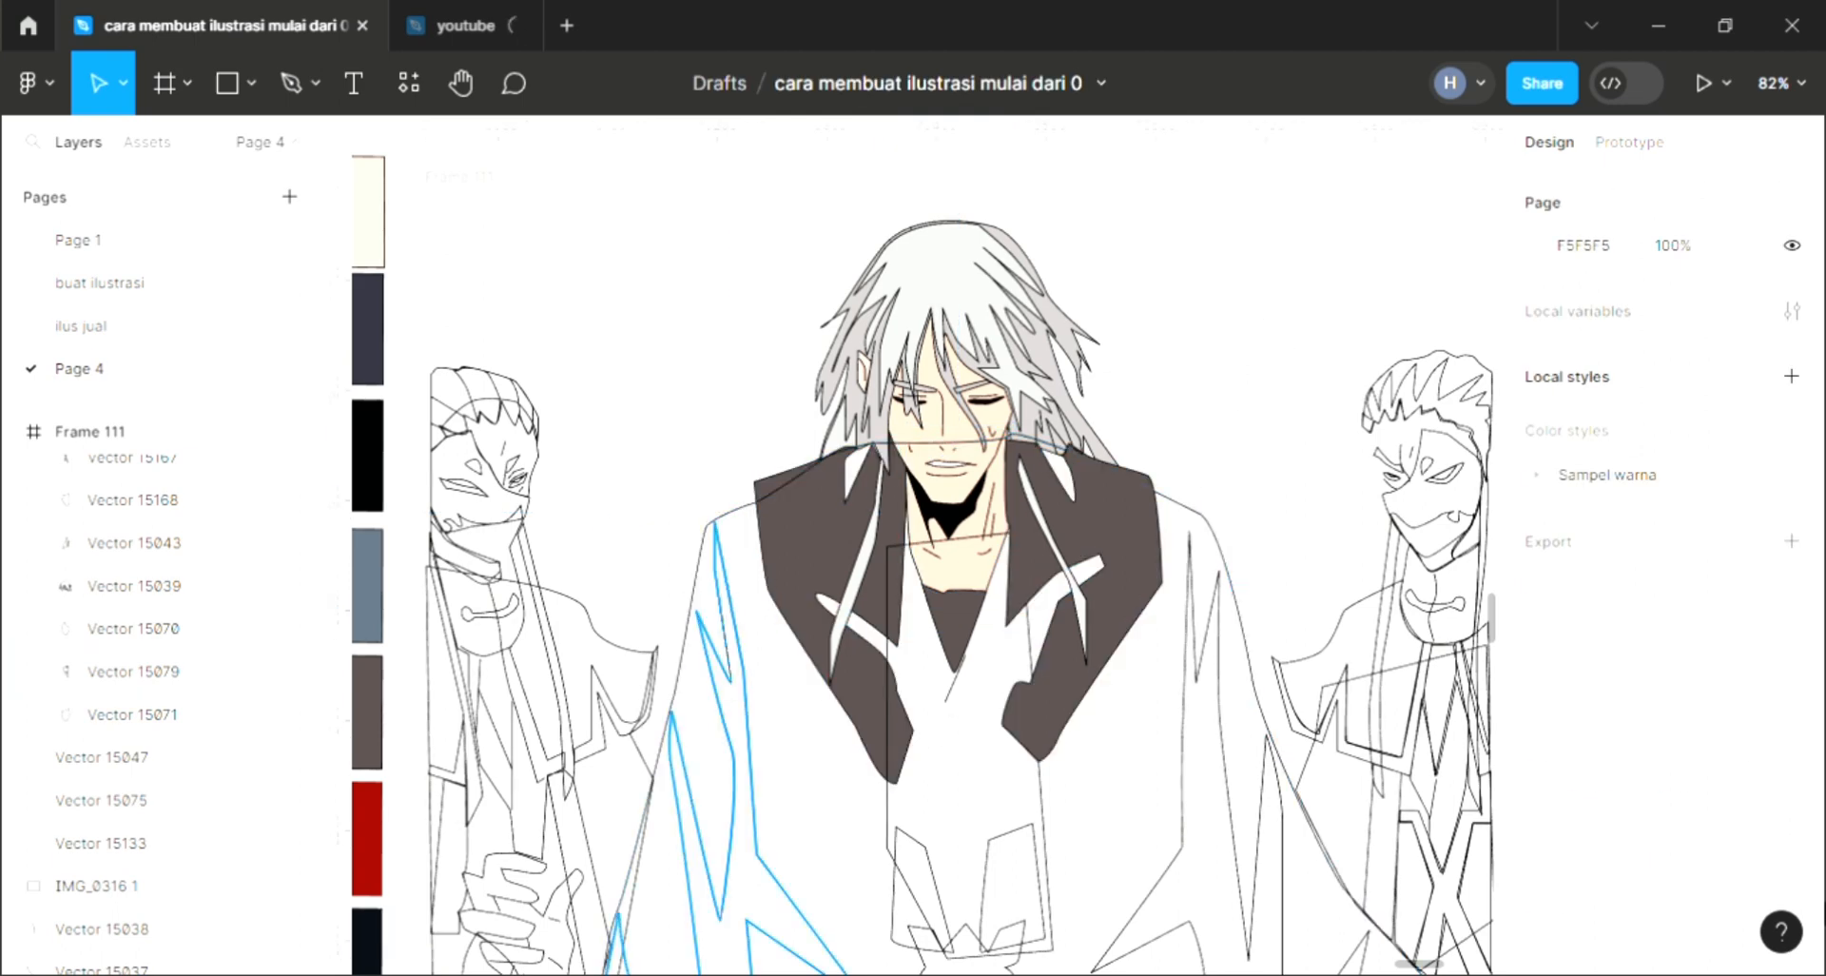
Step: Fill the left coat shadow stripe with the dark navy swatch color 31303D
click(720, 570)
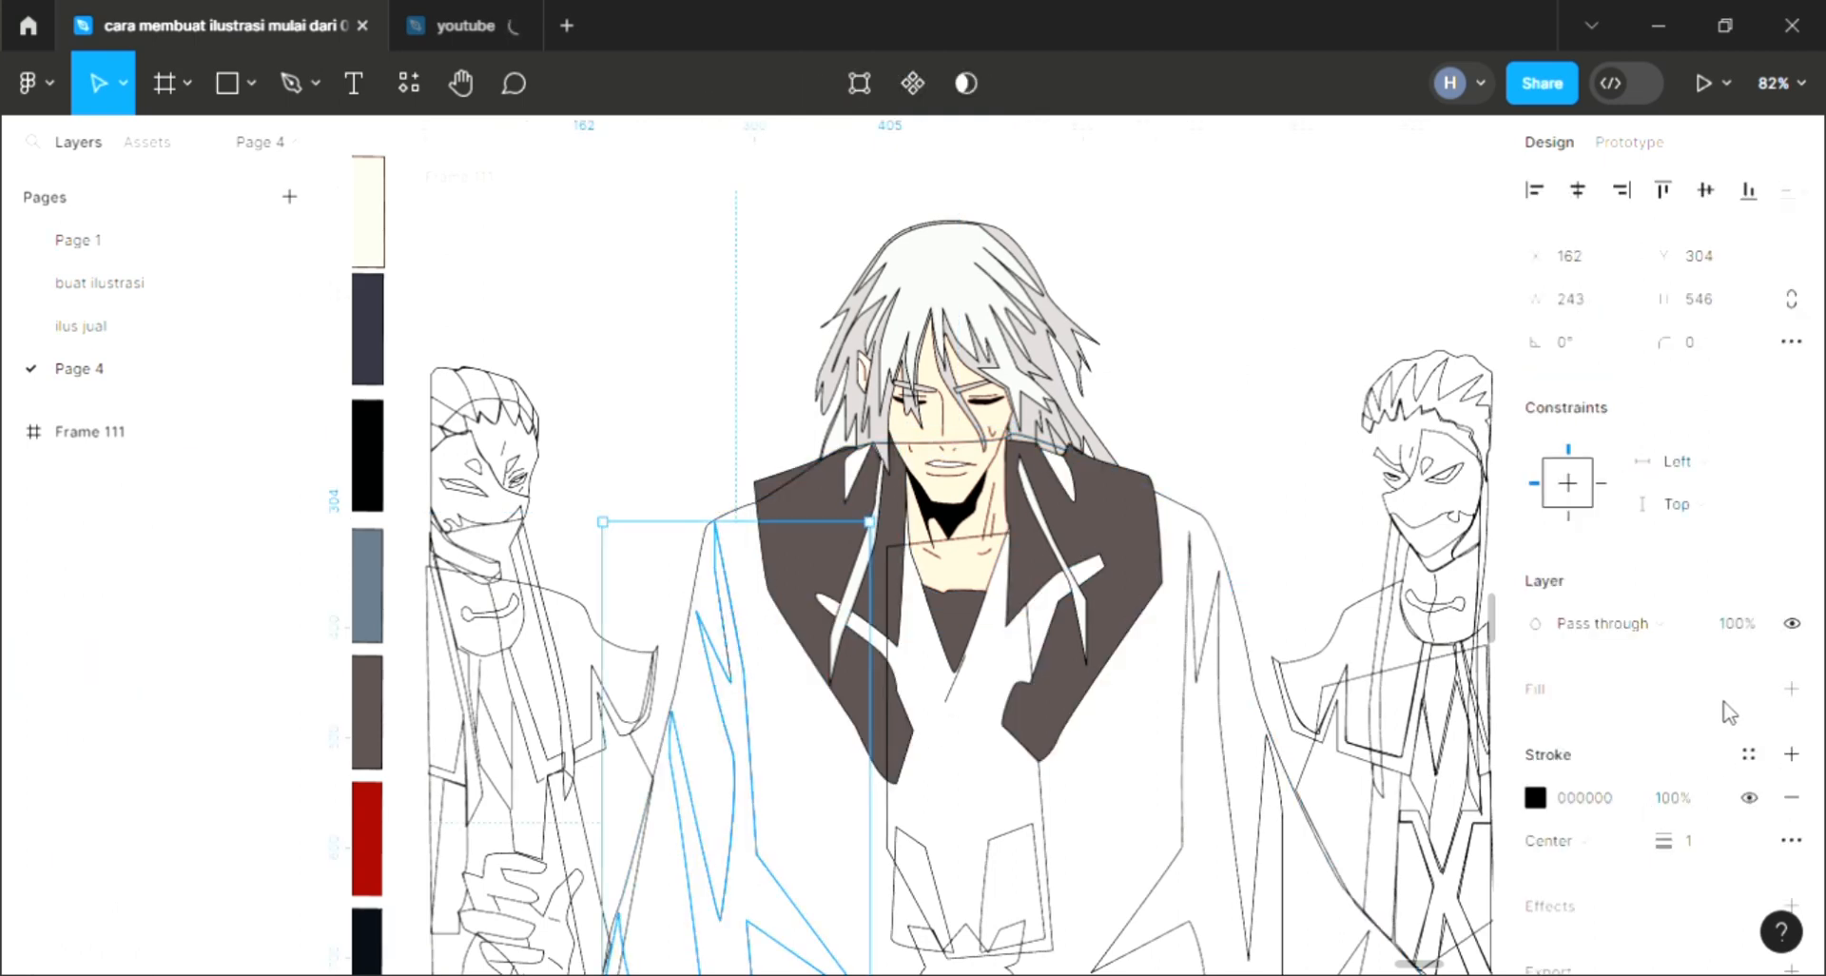
key(i)
click(363, 376)
click(583, 386)
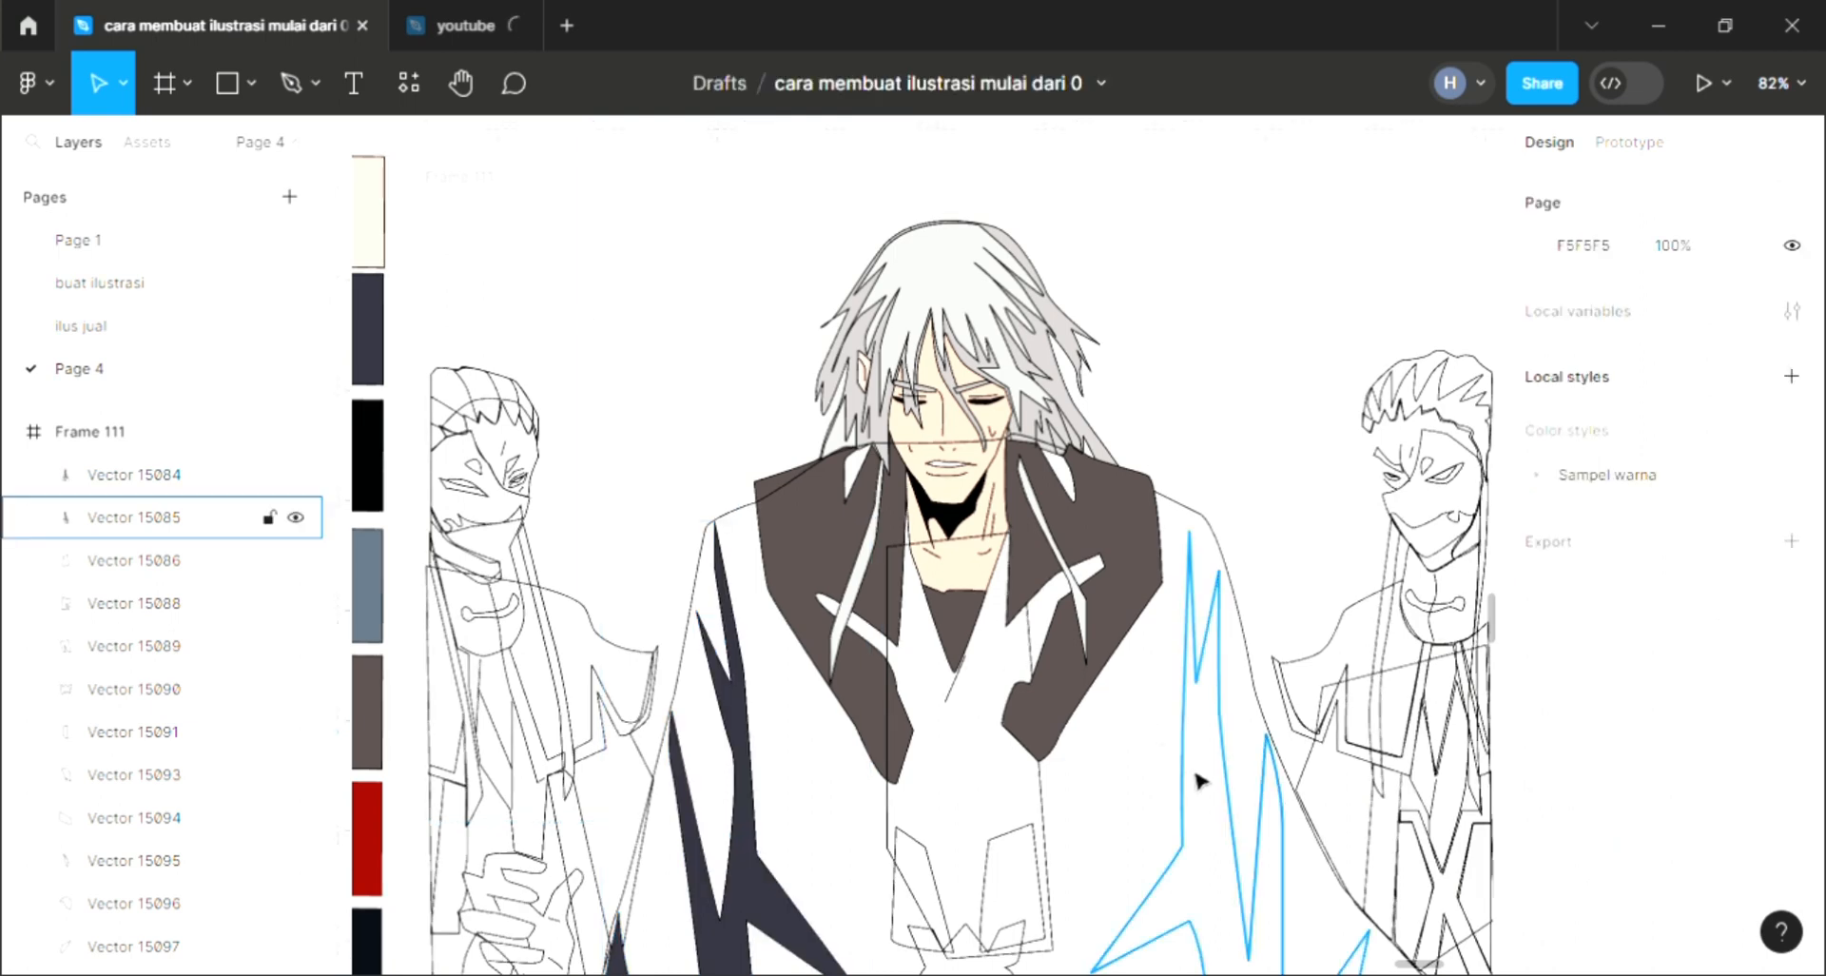
Step: Fill the right coat shadow stripe with the same dark navy 31303D
click(1199, 778)
click(1792, 688)
key(i)
click(747, 740)
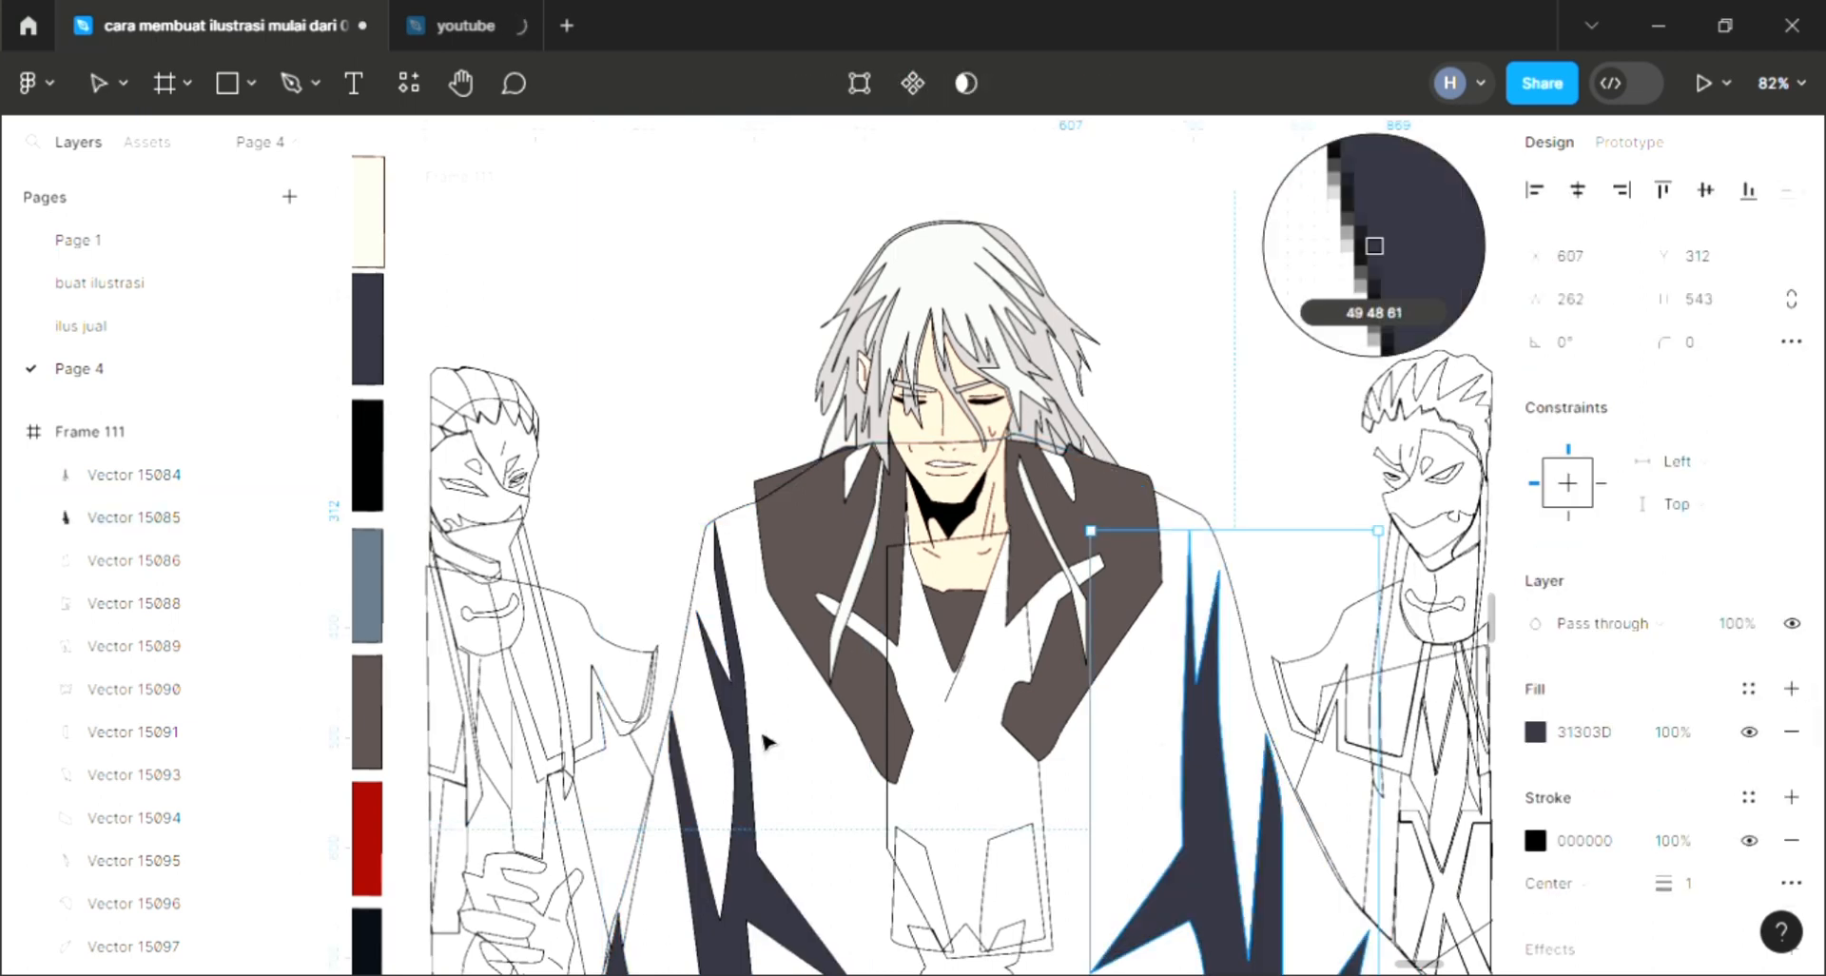
key(Escape)
Step: Add a white FFFFFF fill to the inner shirt shape
click(899, 801)
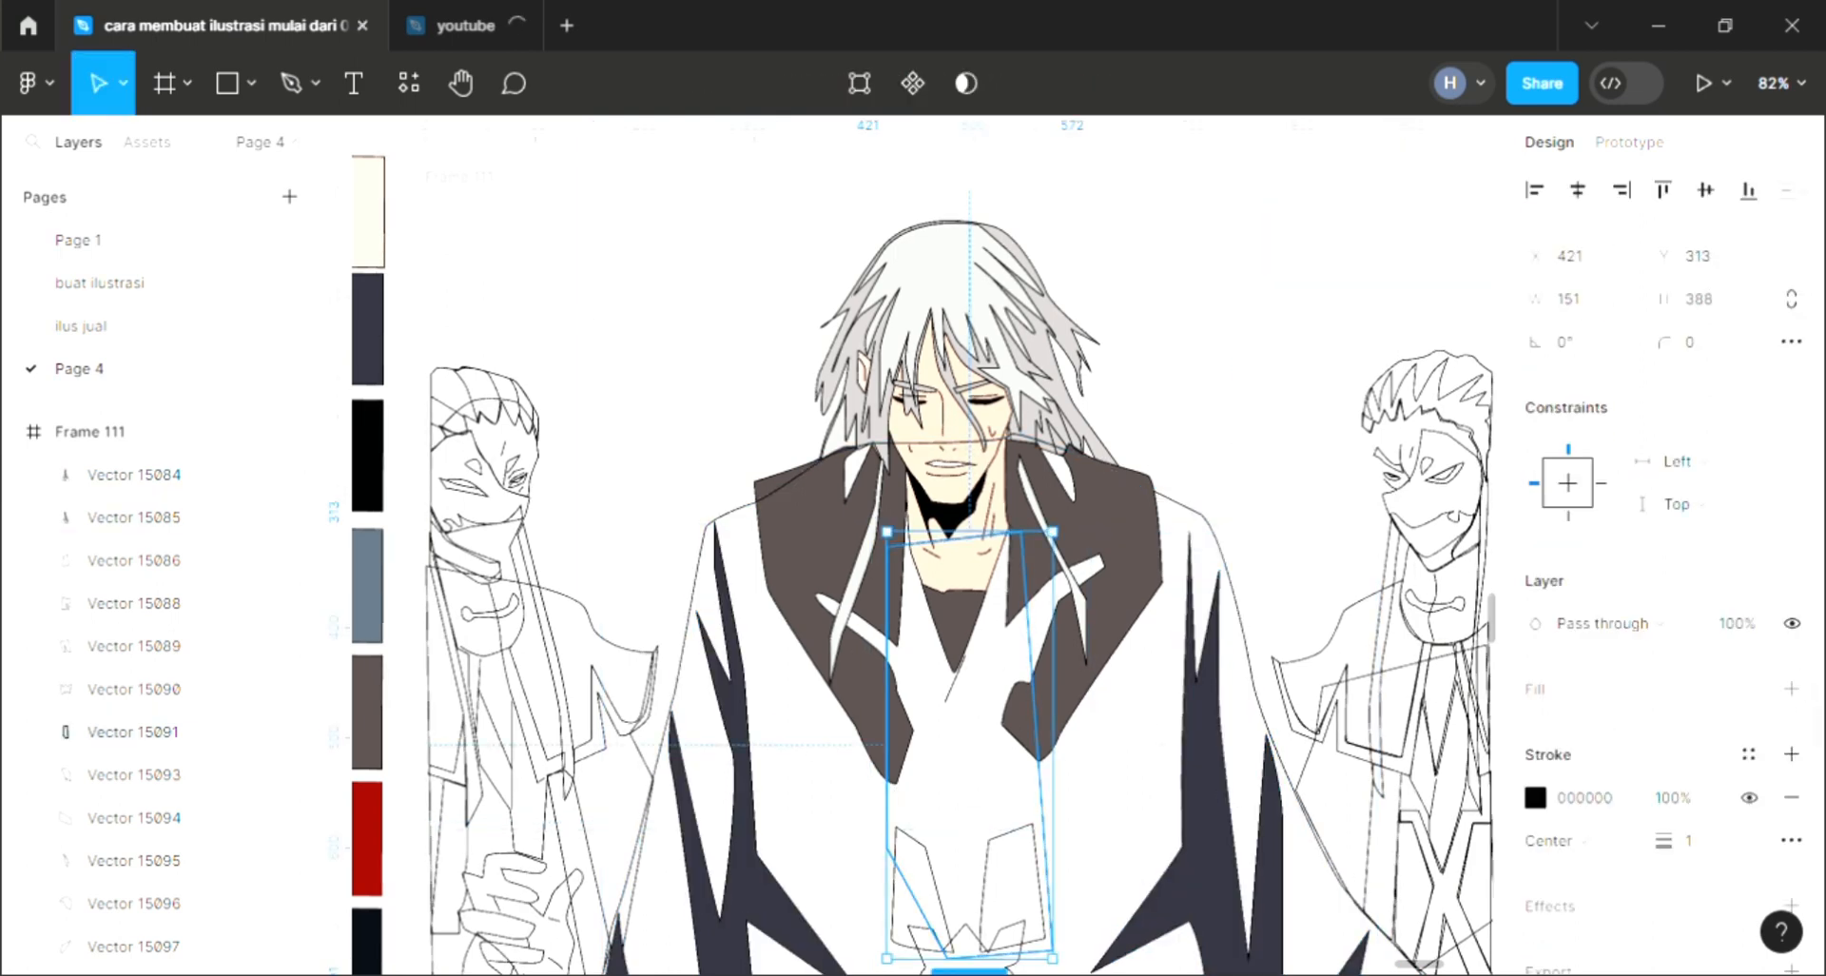
click(1792, 689)
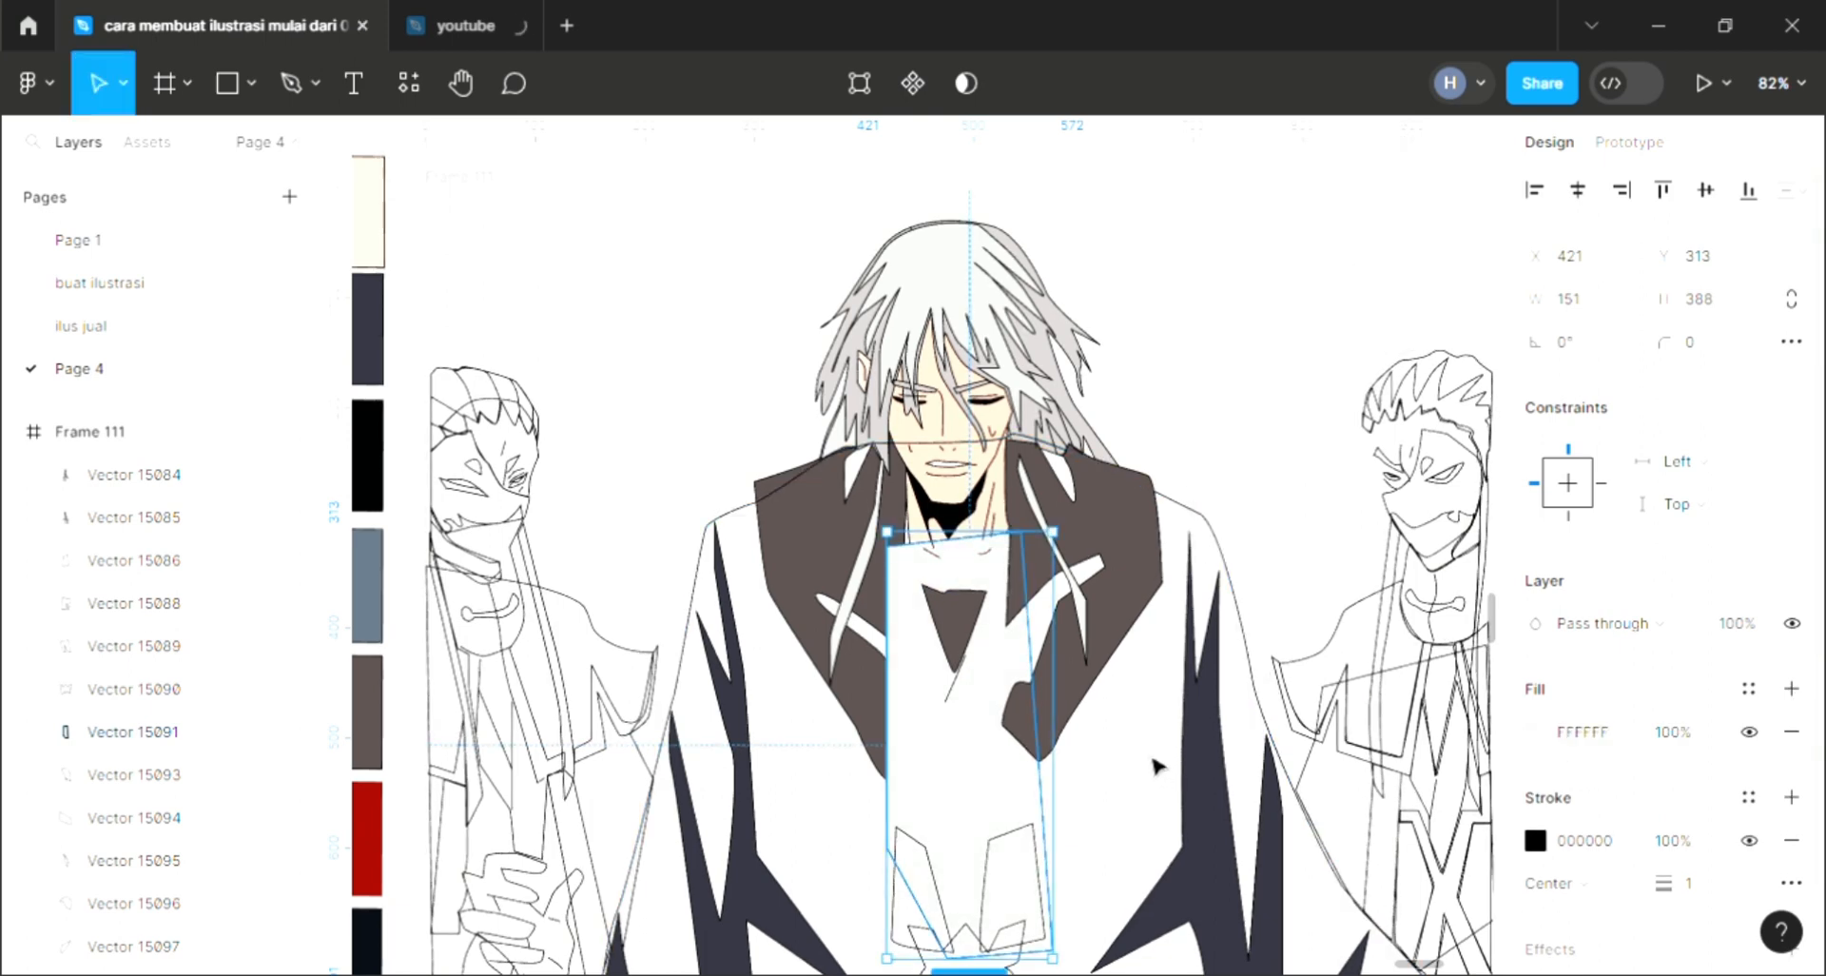
key(Escape)
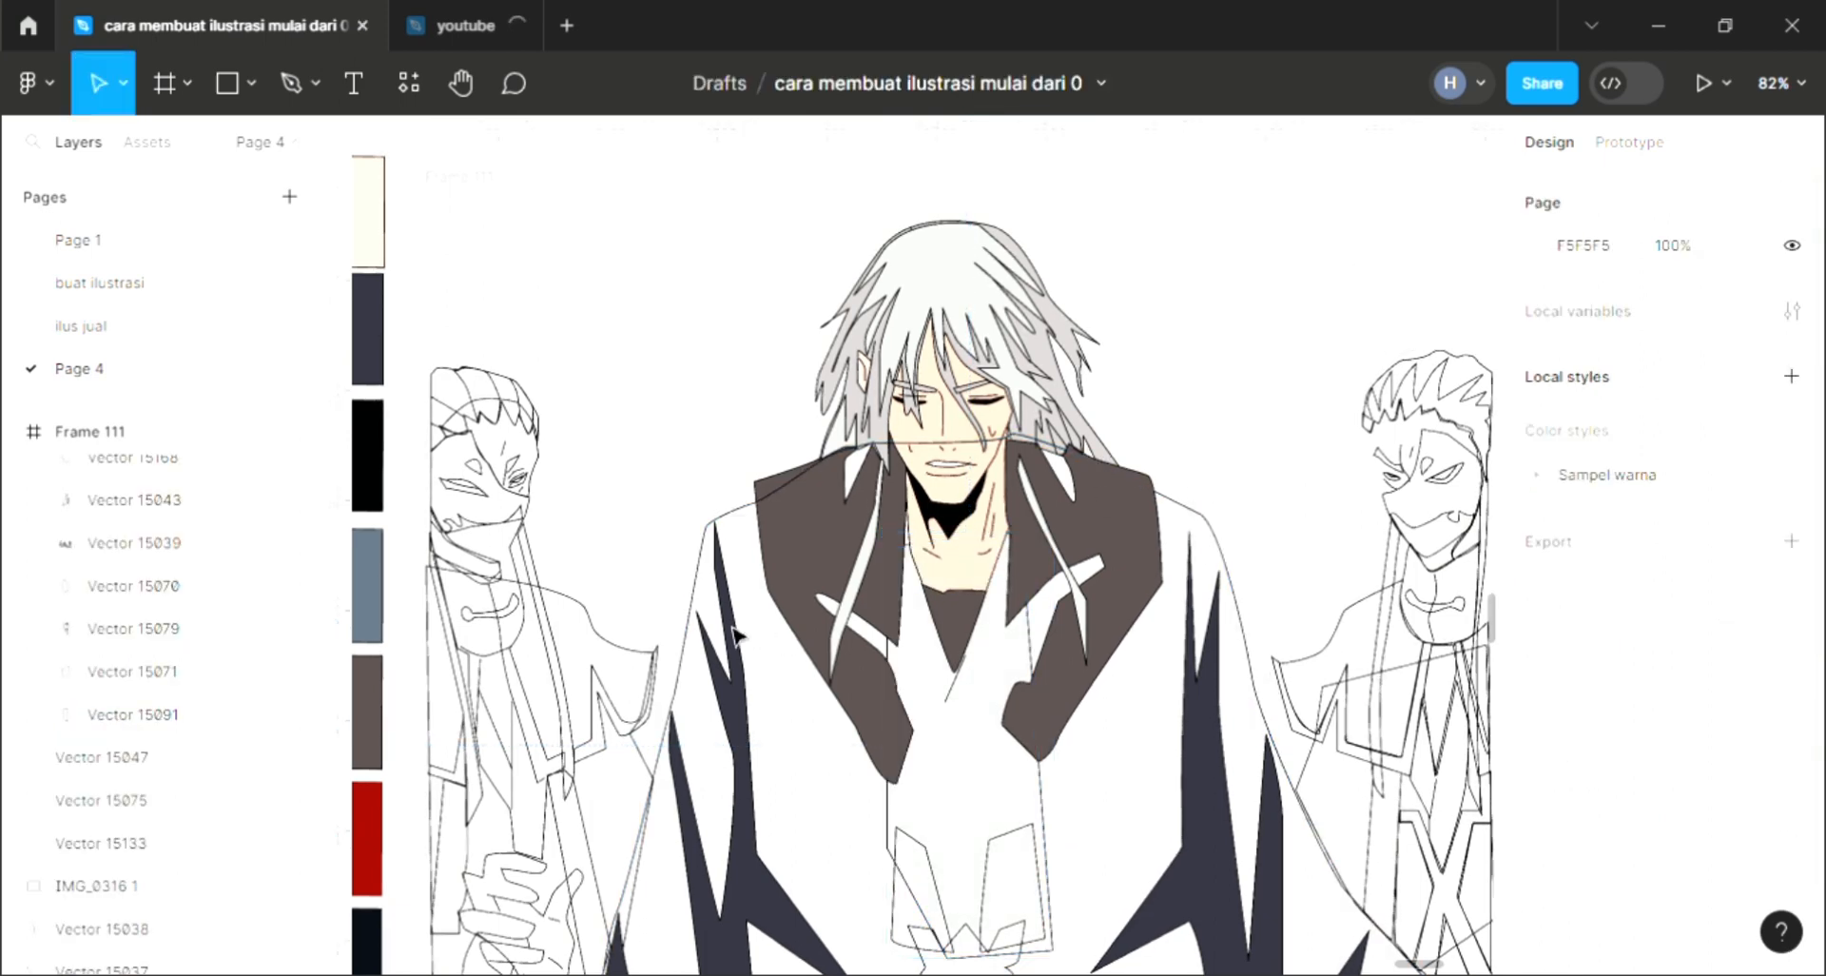
Step: Fill the coat body with the gray-blue swatch 5E6E7D and send it backward
click(715, 559)
click(1792, 688)
key(i)
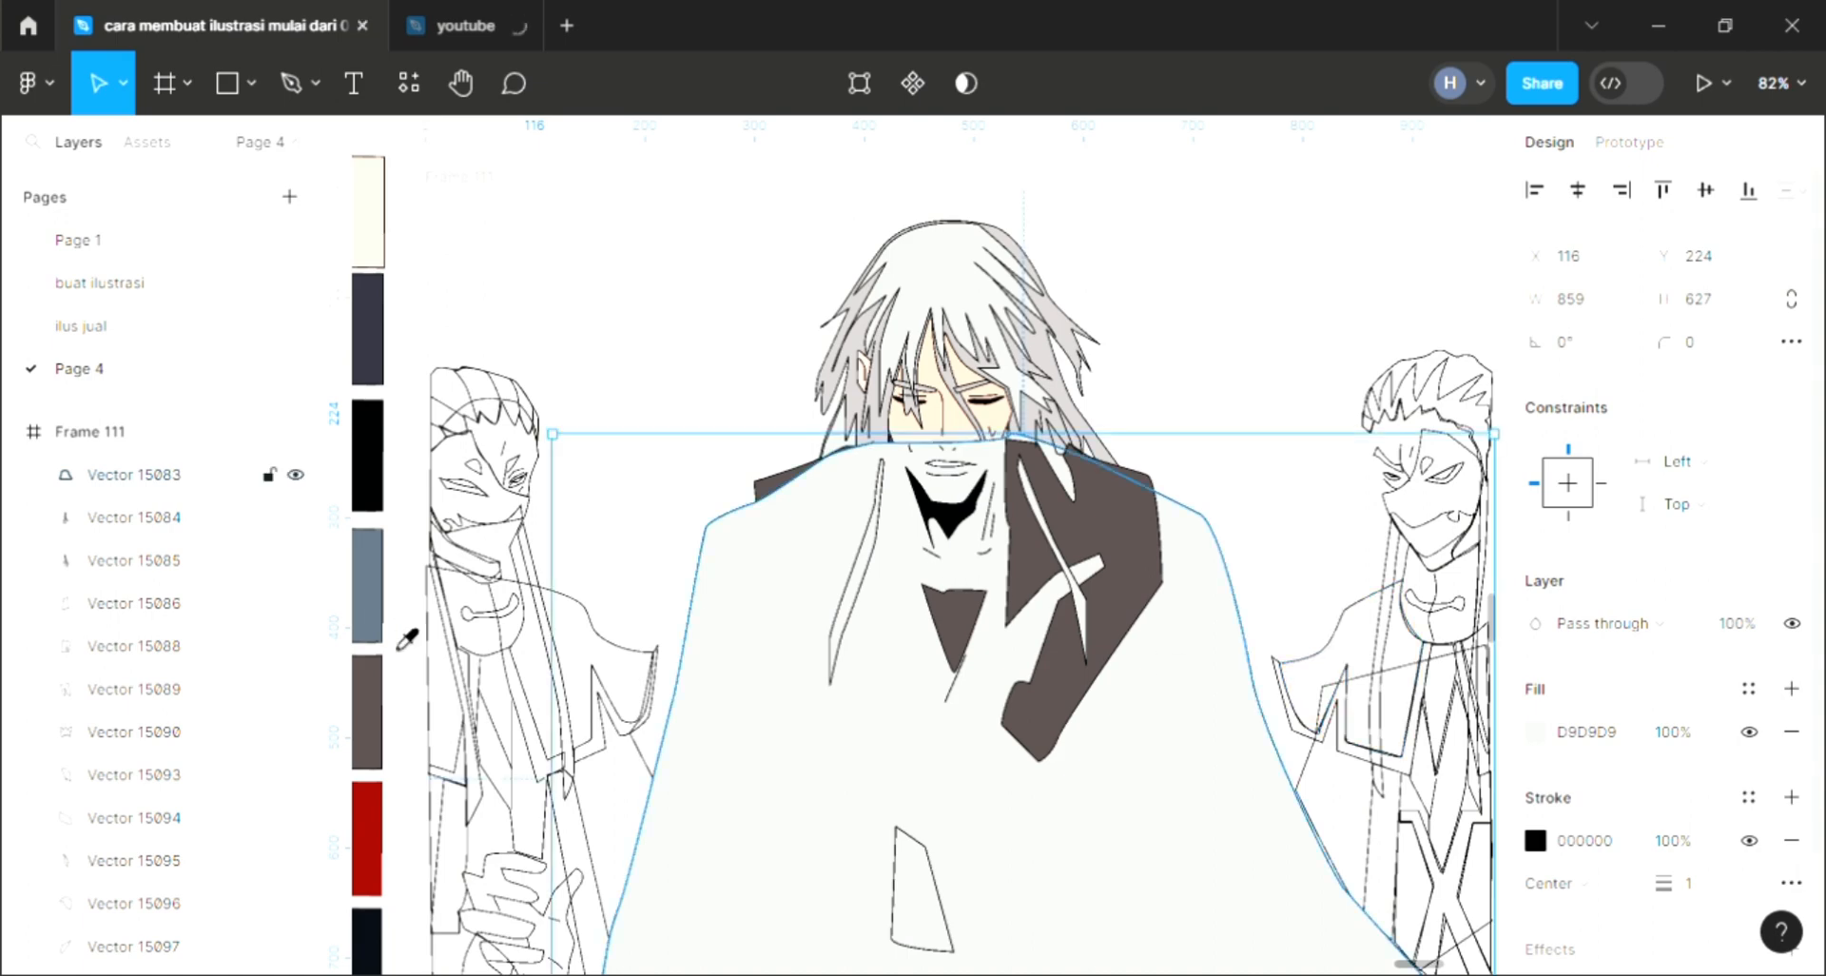
click(371, 623)
key([)
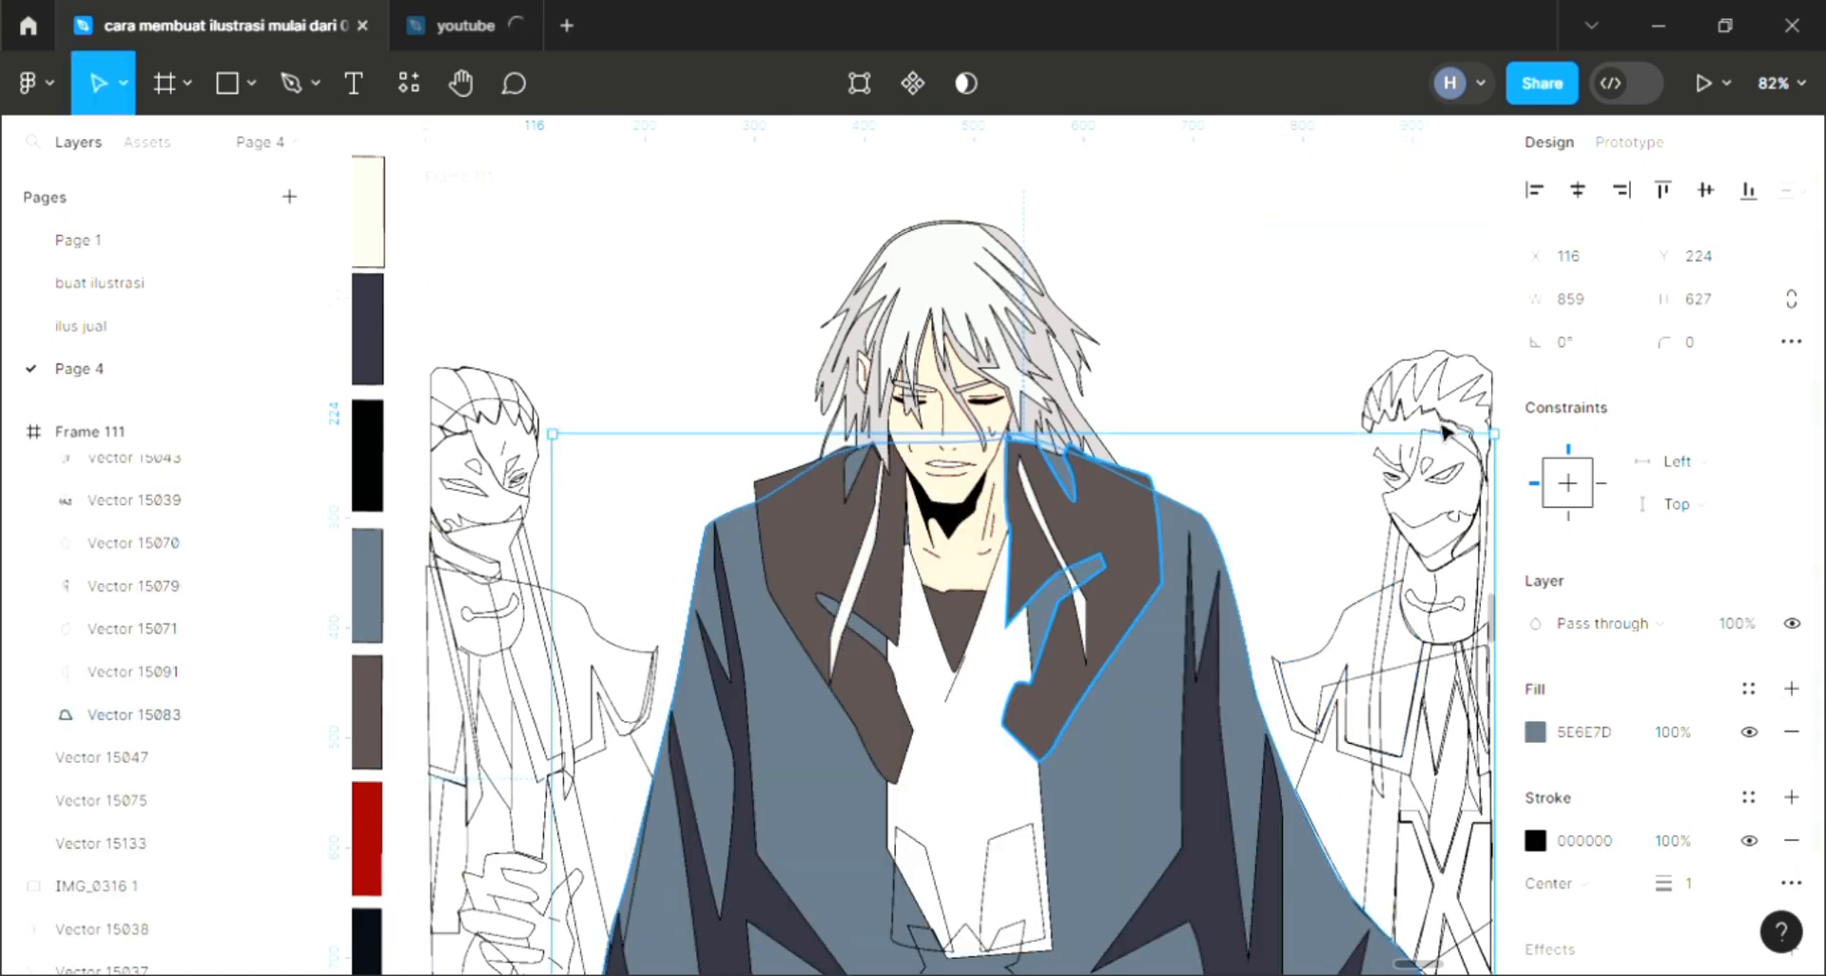
click(1272, 375)
Step: Fill the small right shape below the shirt with dark brown 544A49
scroll(981, 591, down, 1)
scroll(982, 592, down, 1)
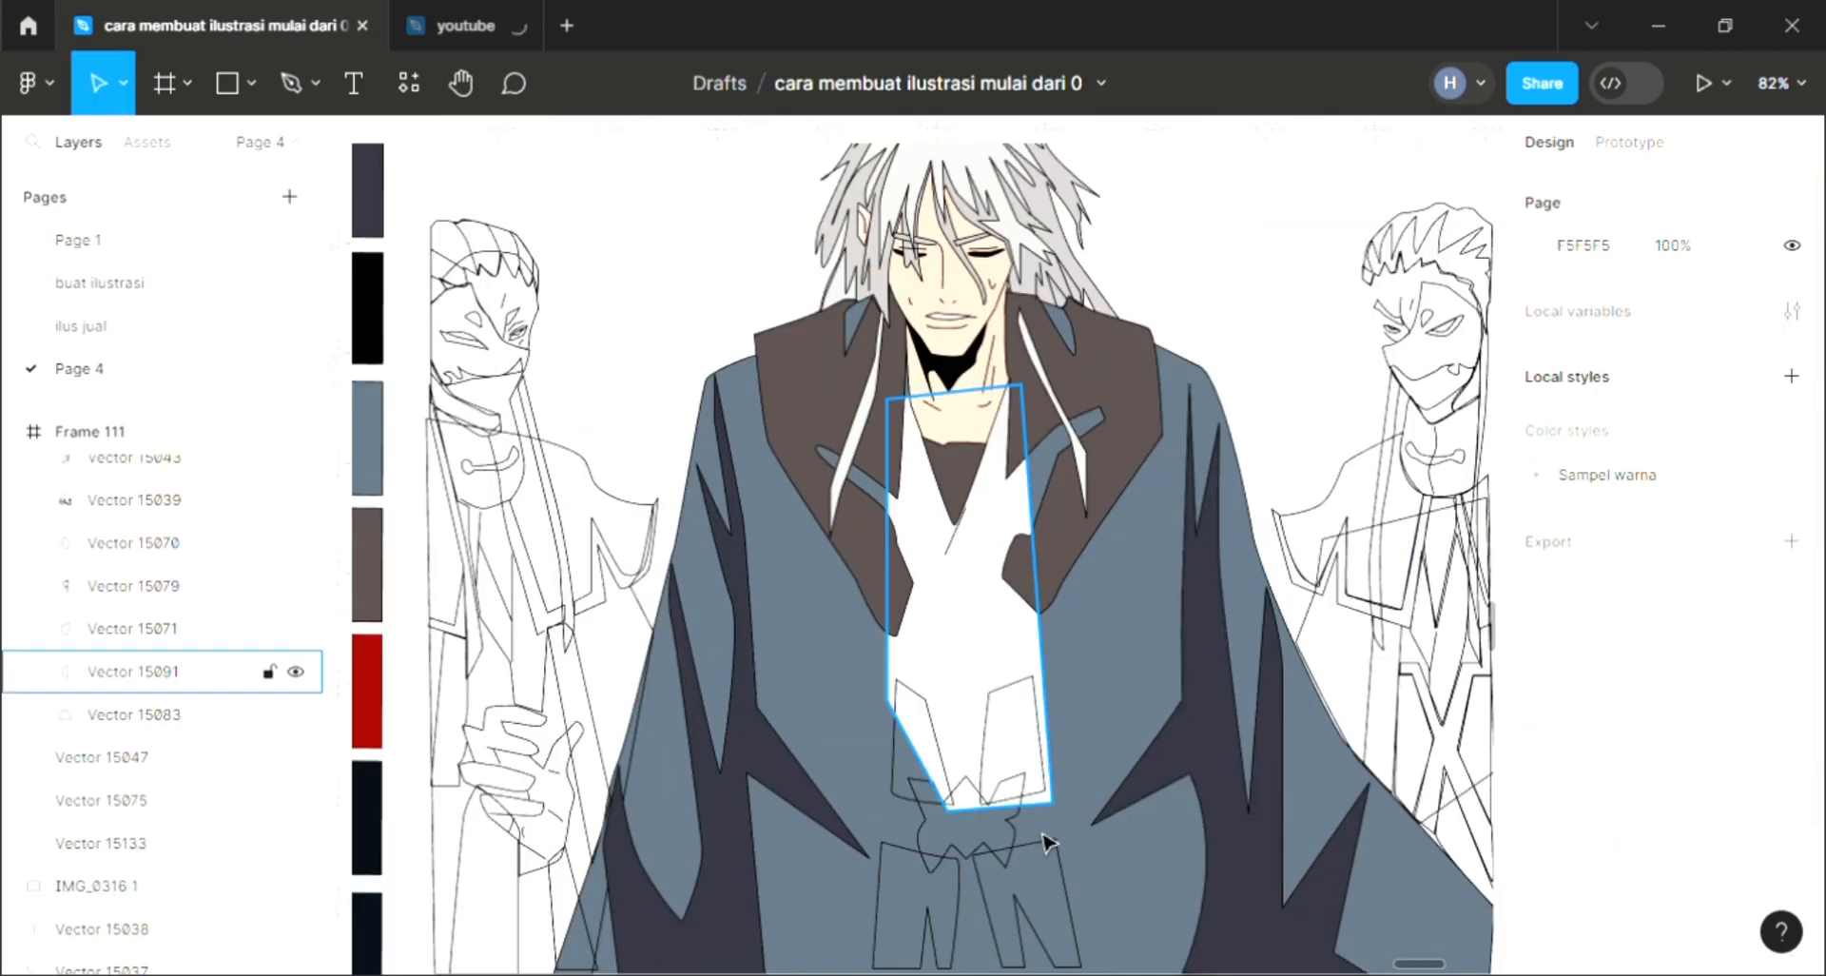
click(1042, 766)
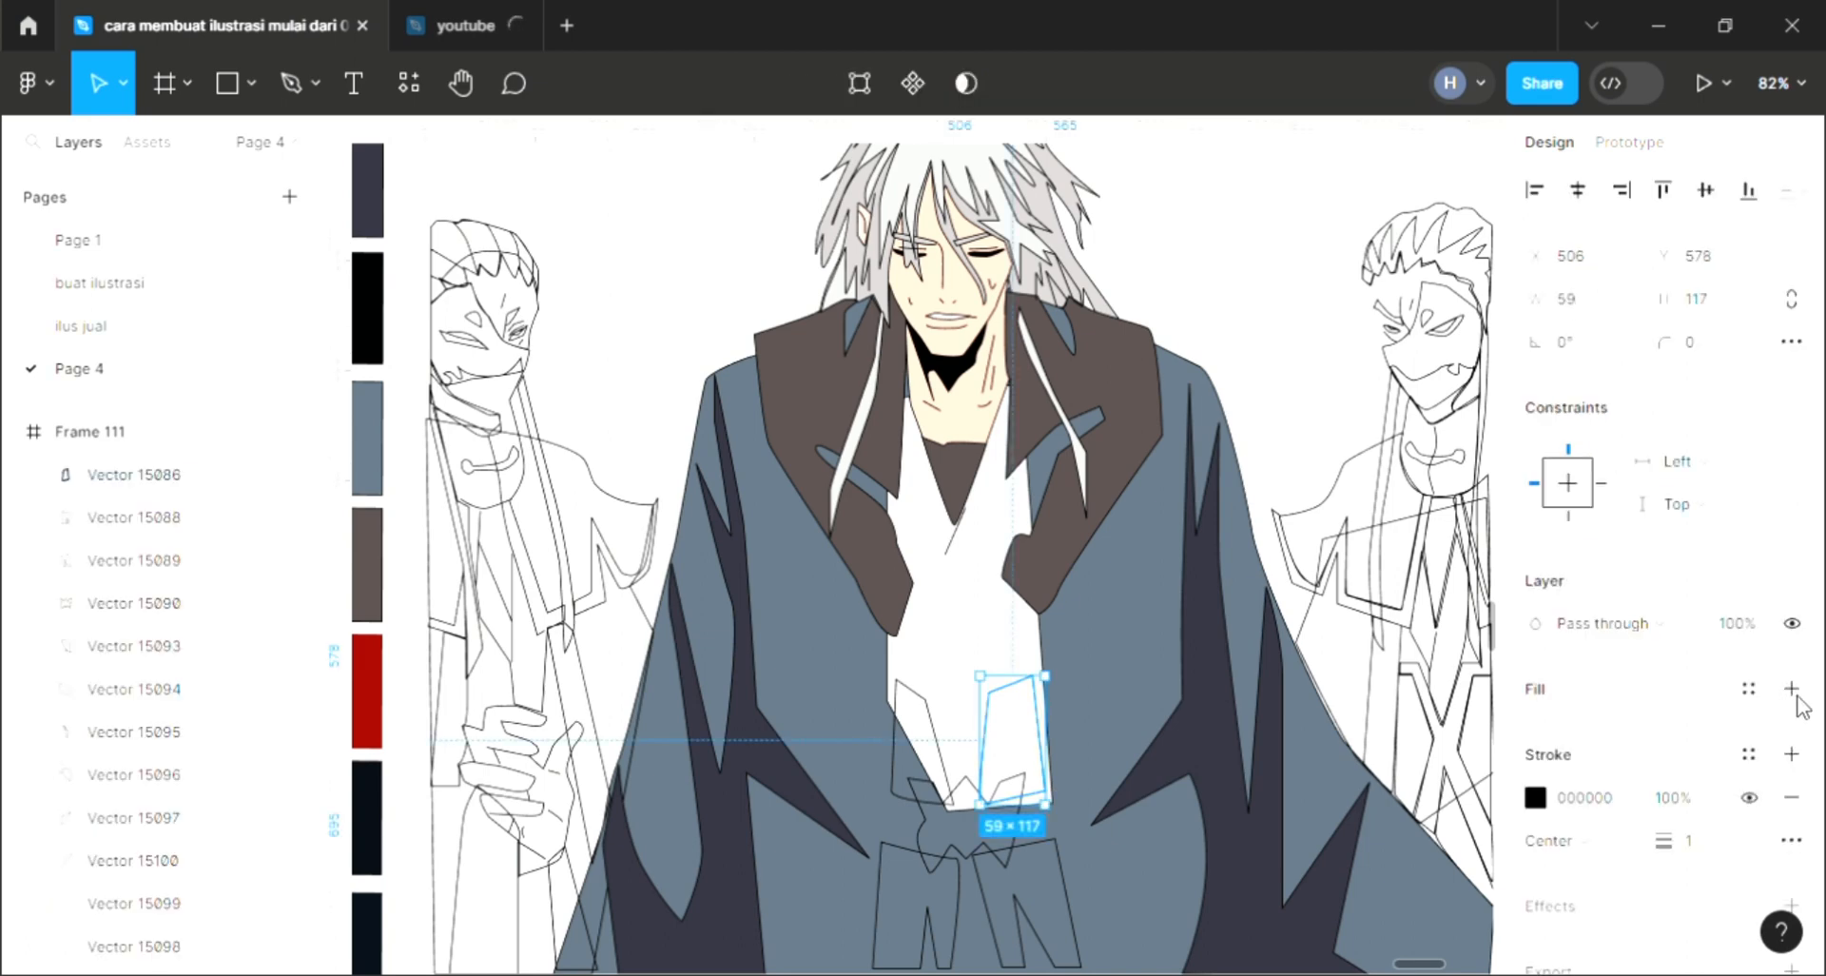
click(1792, 689)
key(i)
click(1123, 492)
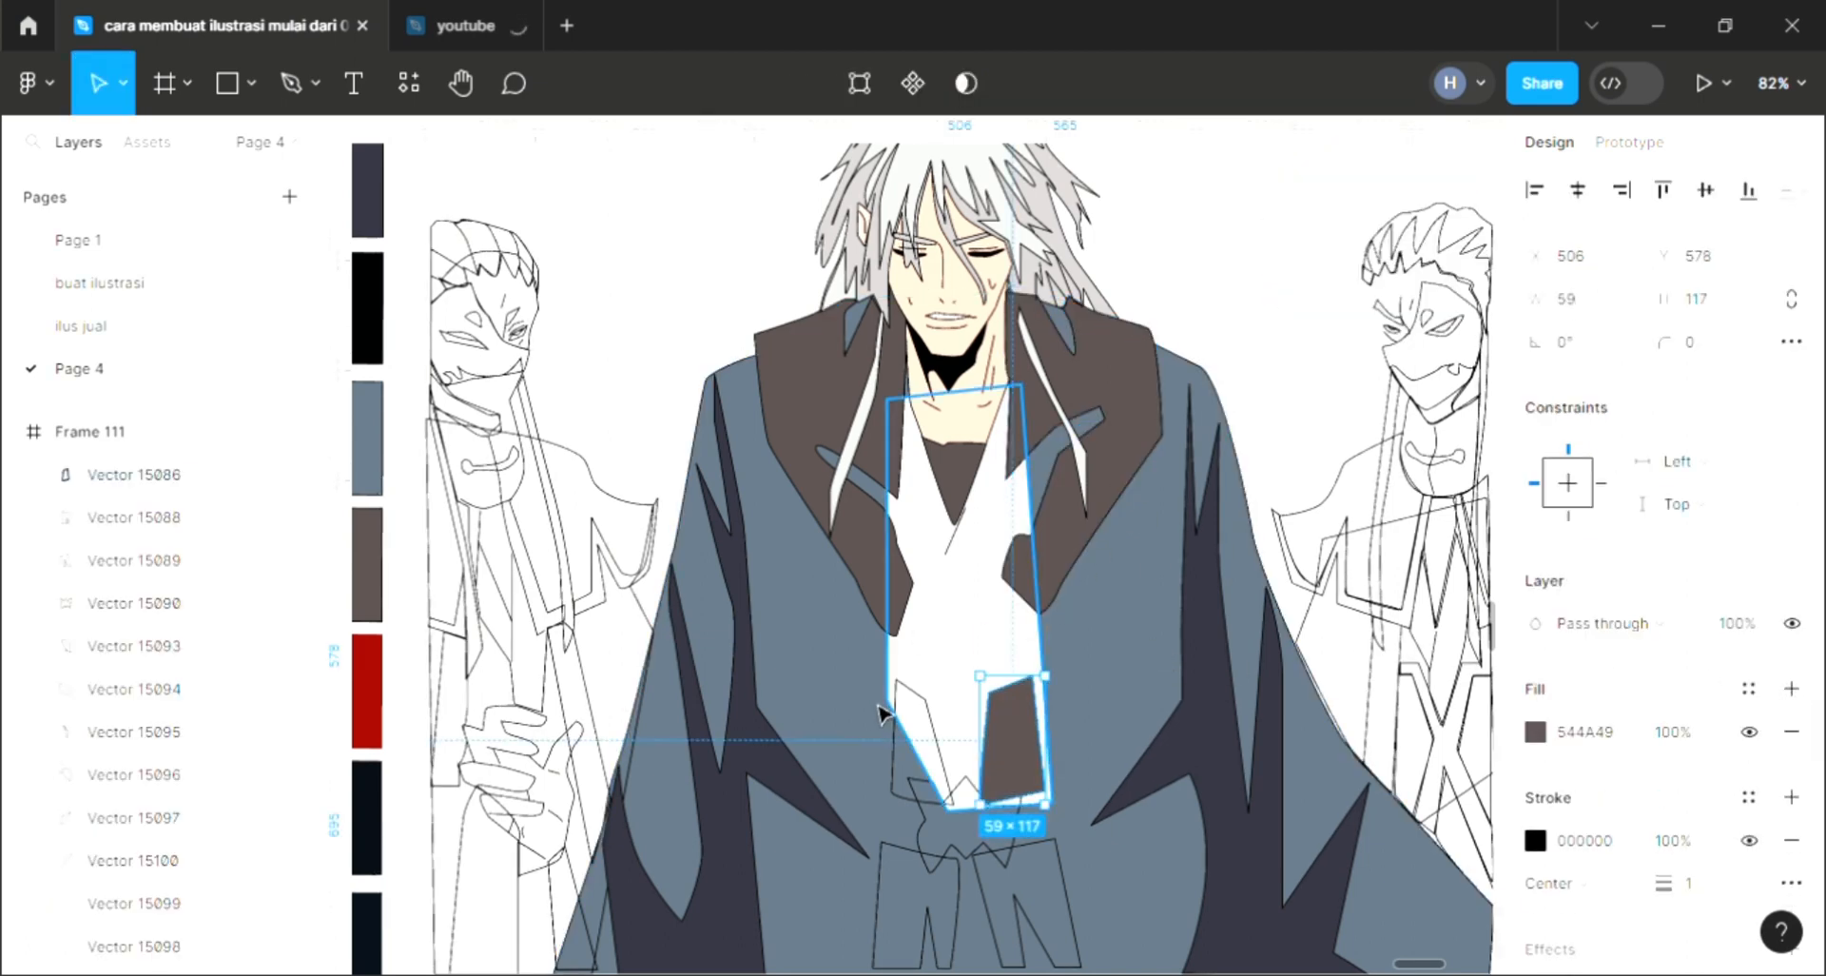
Step: Fill the small left shape below the shirt with the same dark brown
click(932, 715)
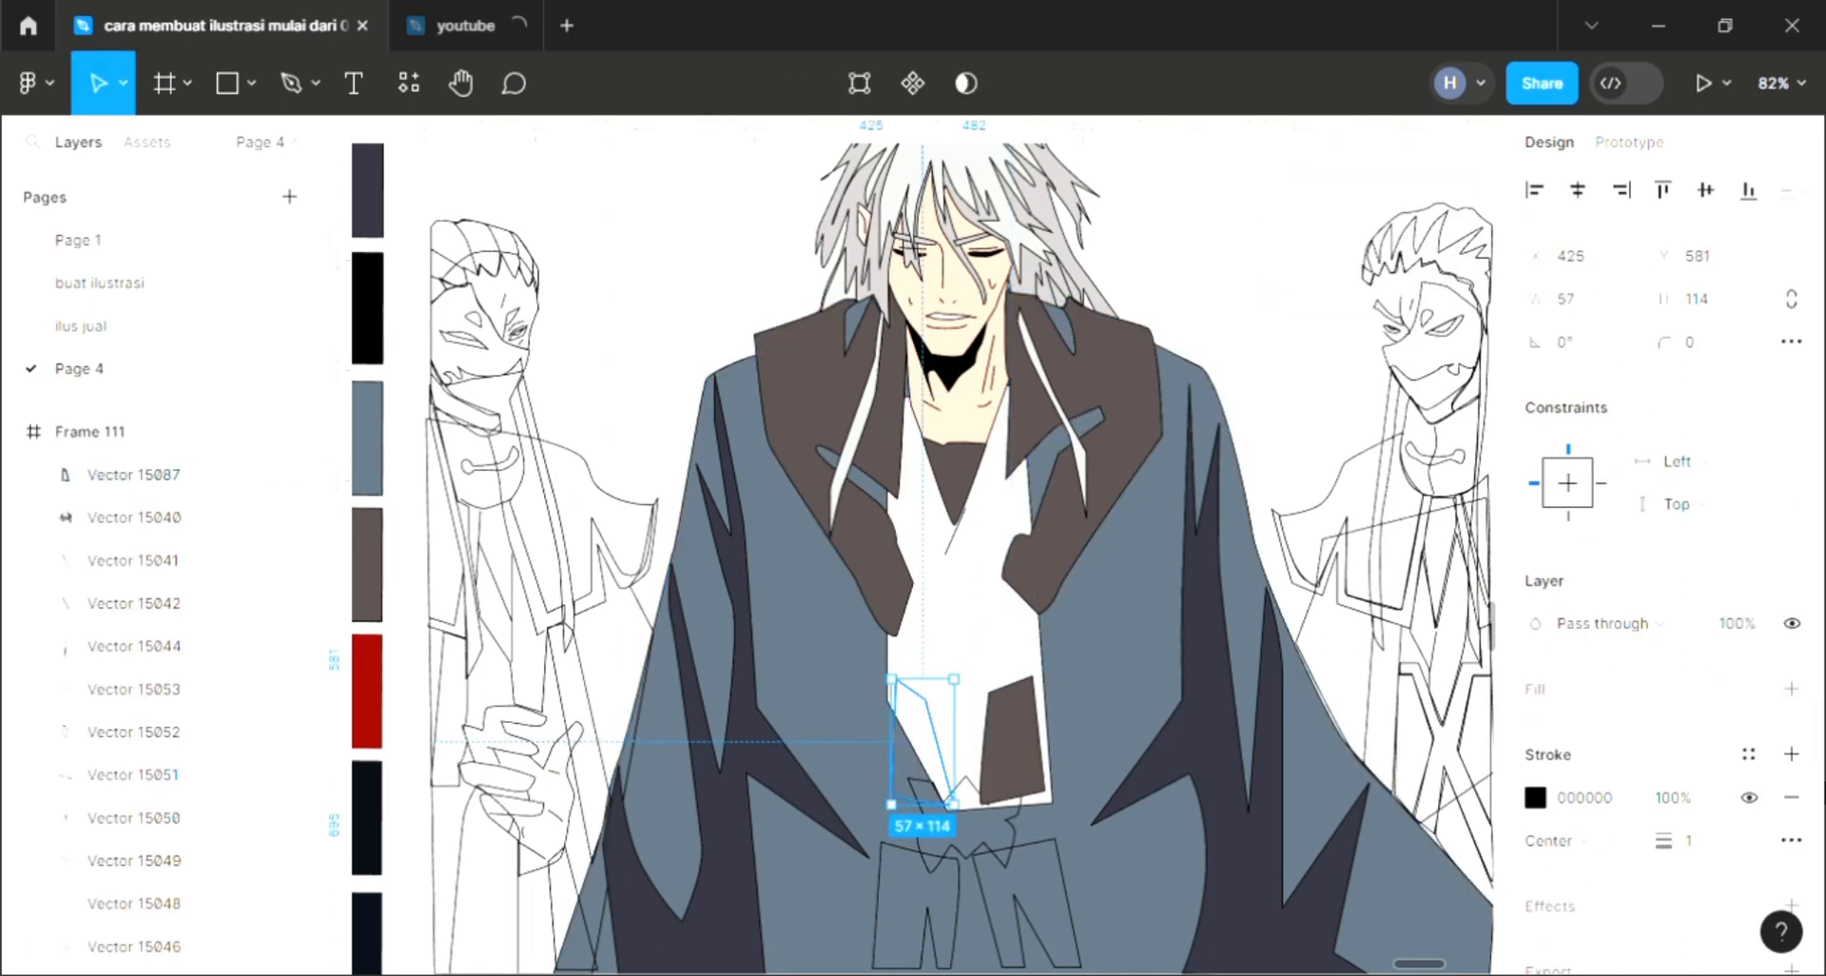
click(1793, 690)
key(i)
click(1013, 751)
click(997, 782)
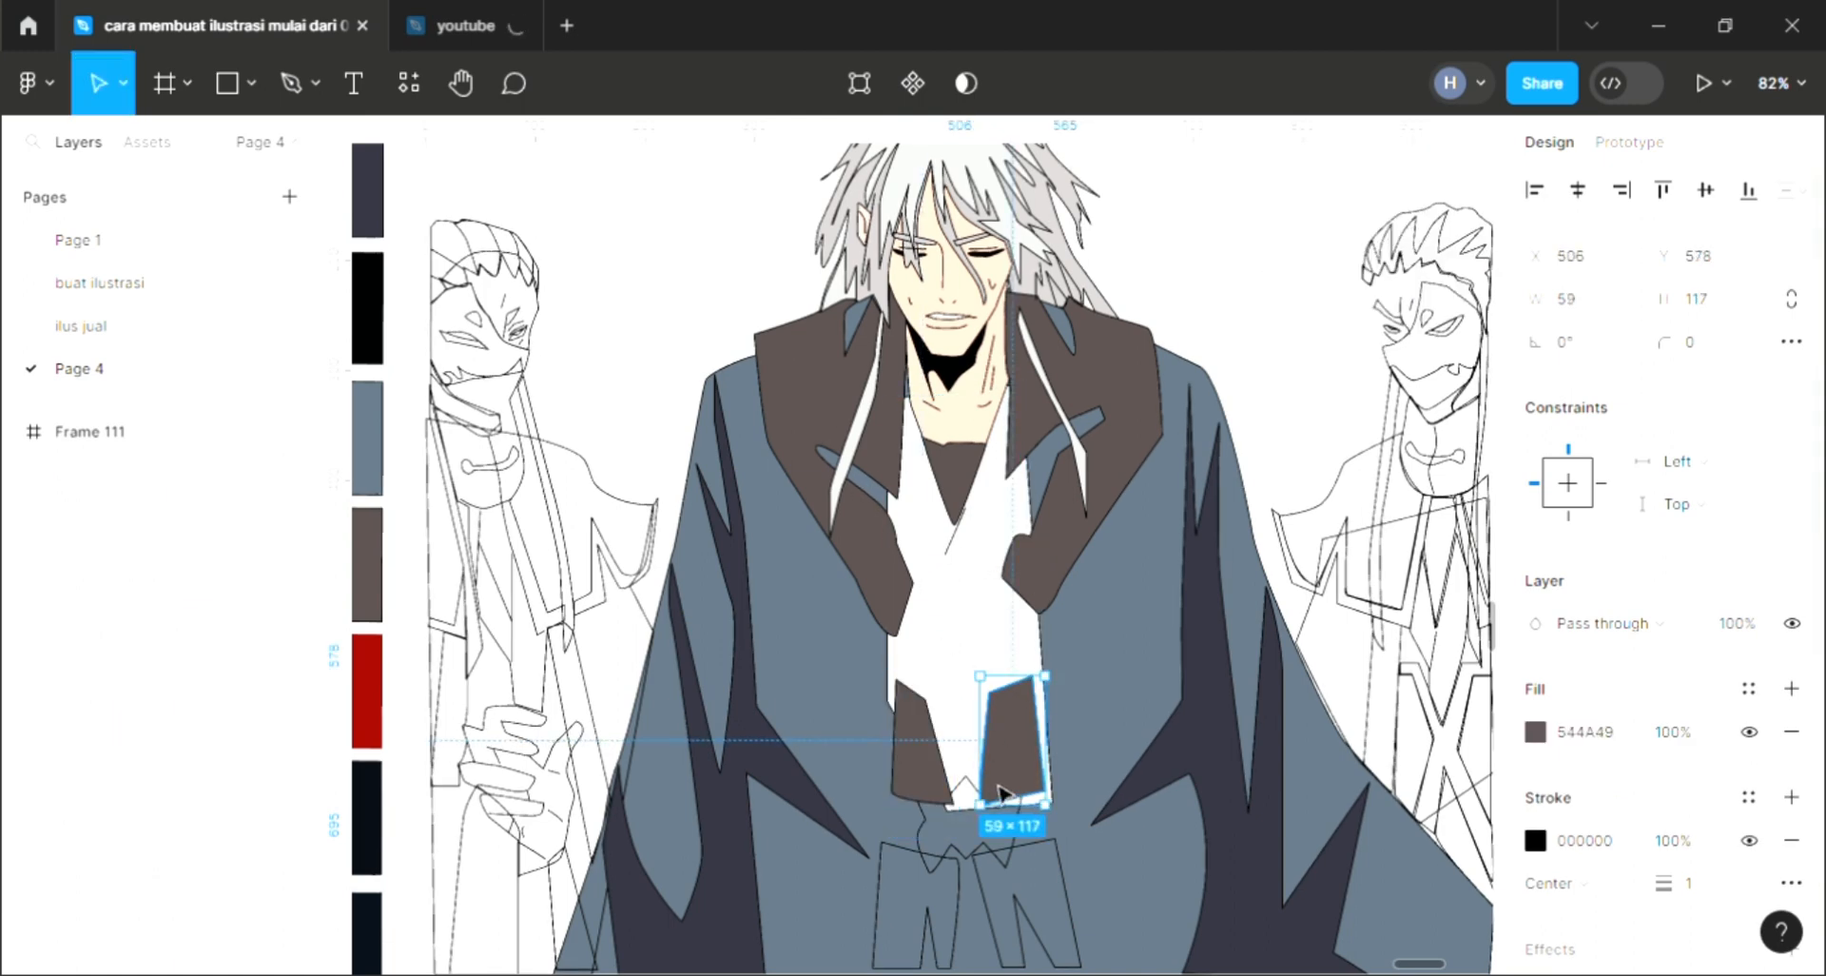
Step: Send the lower shirt piece, the shirt and the coat backward to reorder the layers
shift+click(929, 747)
key([)
click(986, 650)
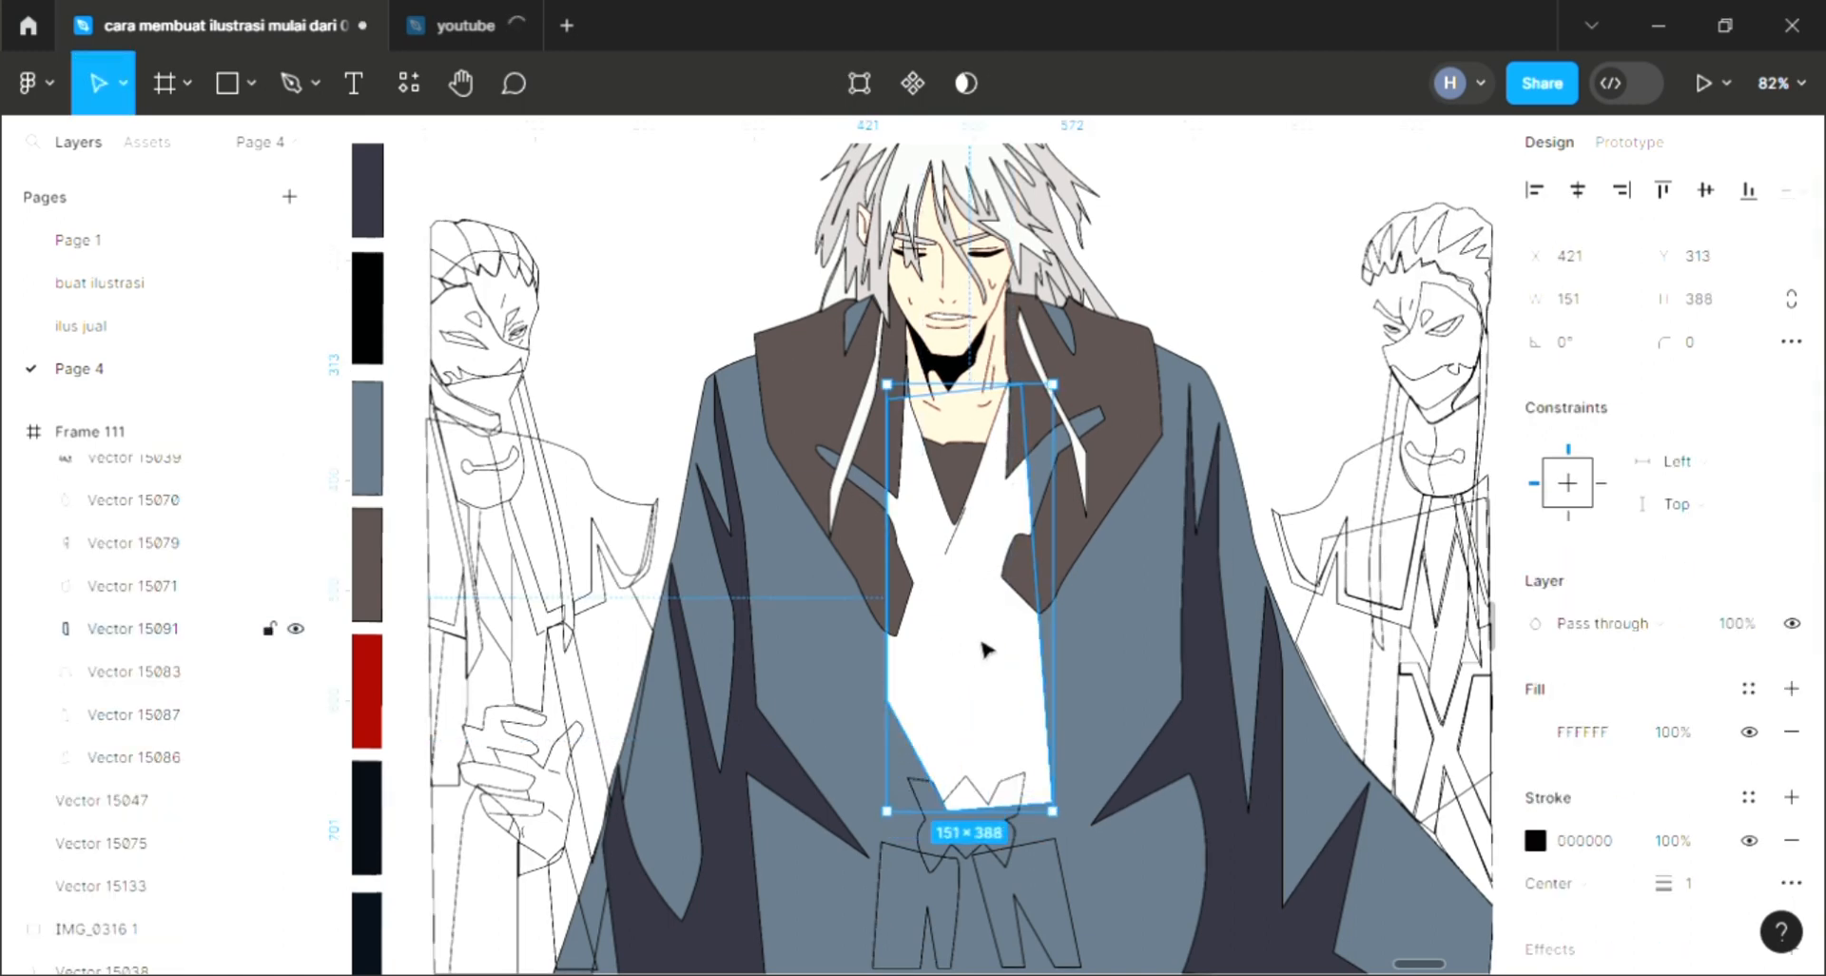
key([)
click(1132, 646)
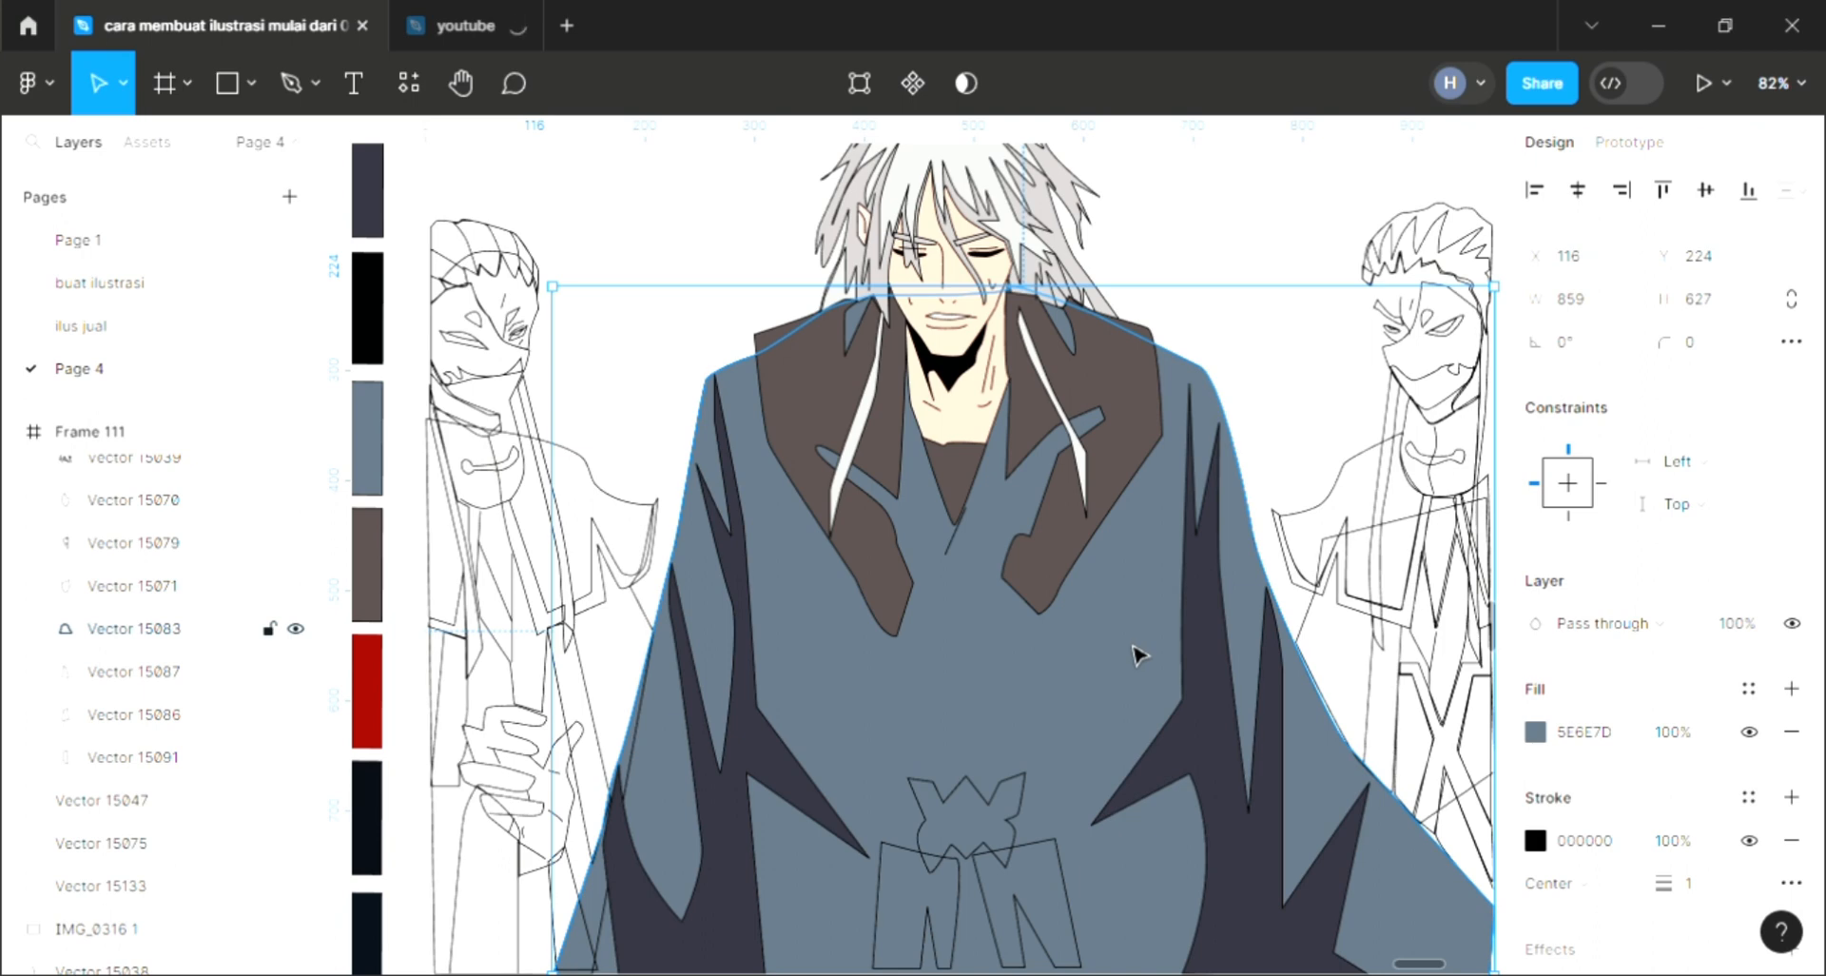
key([)
key(Escape)
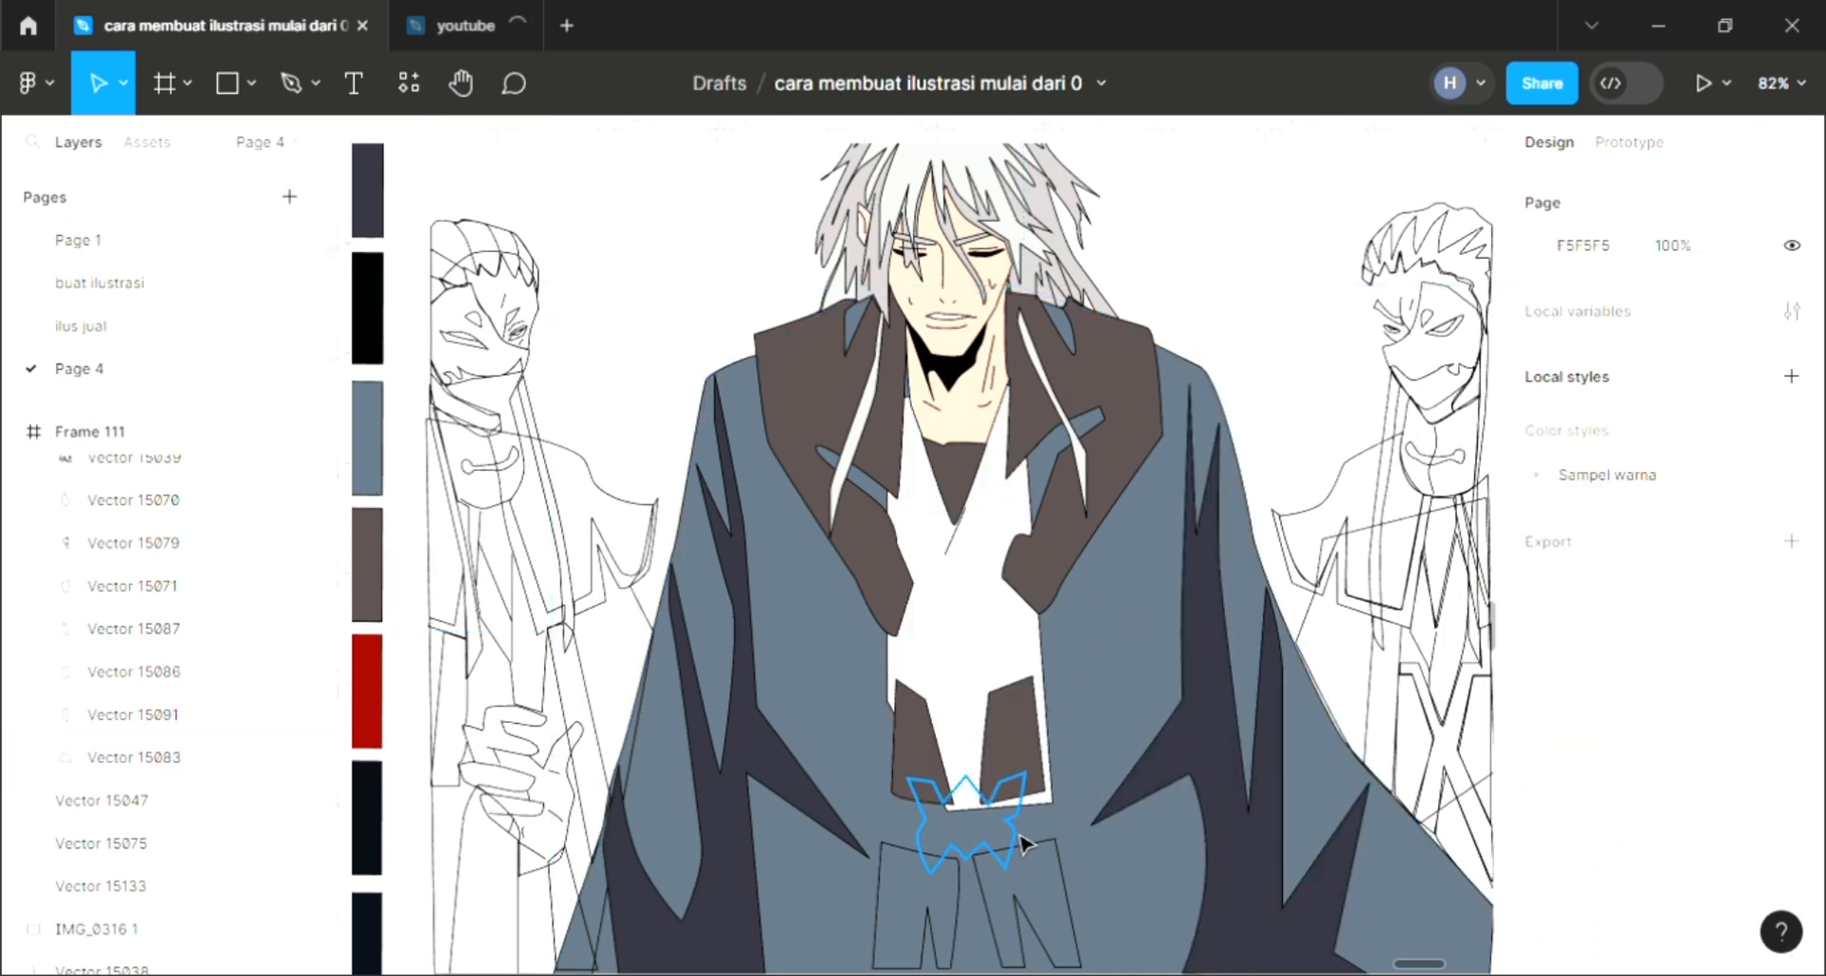
Step: Fill the belt knot shape with a light blue, 81A2C0, picked from the color picker
click(1032, 839)
click(1791, 688)
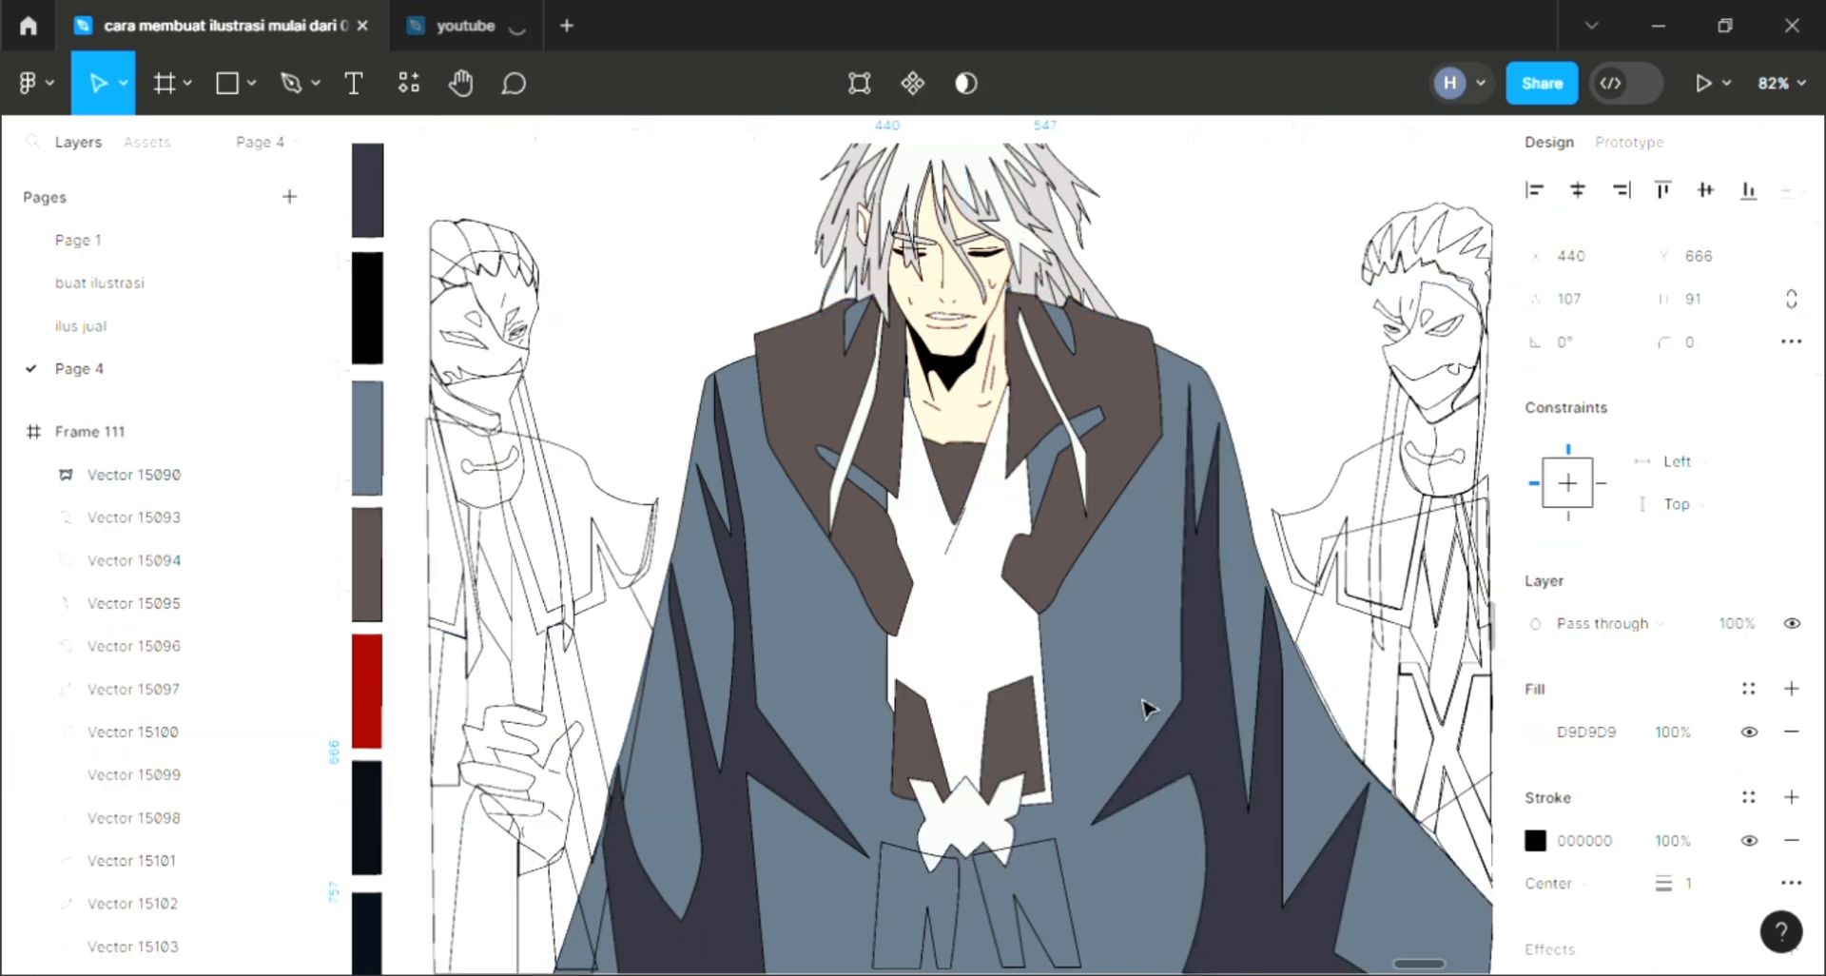
key(i)
click(842, 657)
click(1535, 731)
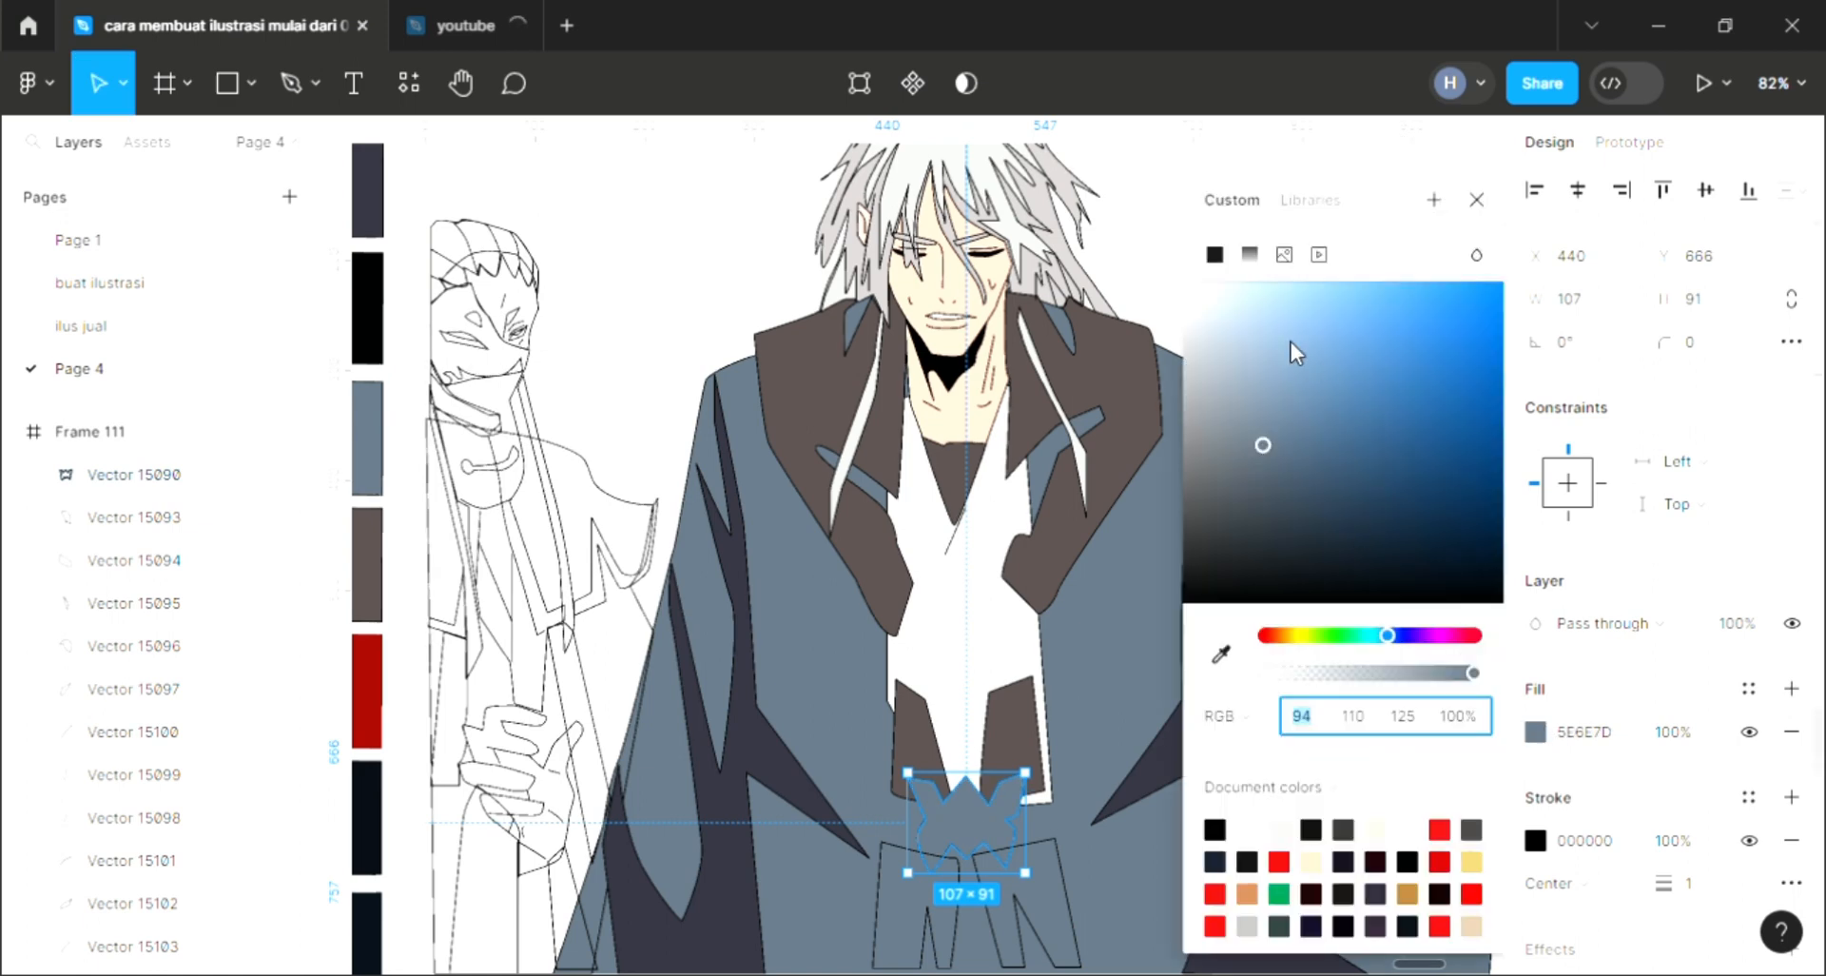
click(1288, 360)
key(Escape)
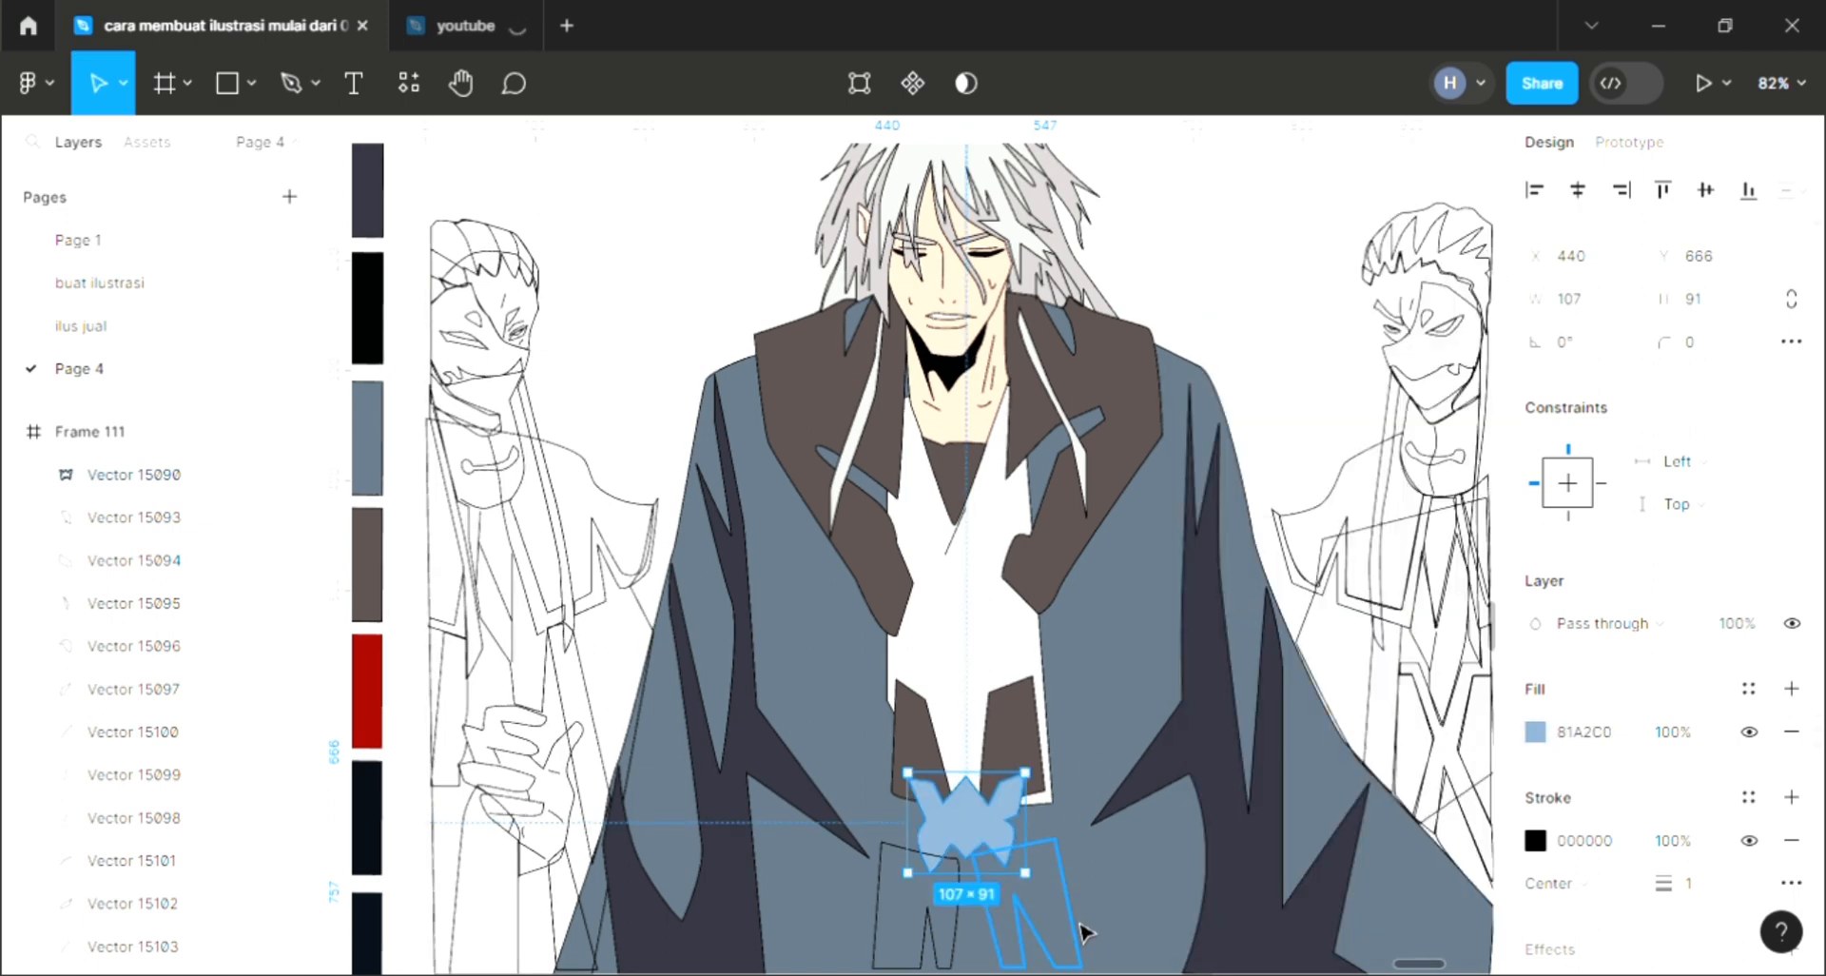
Step: Fill the two strip shapes below the belt knot with white FFFFFF
click(1075, 927)
click(1517, 691)
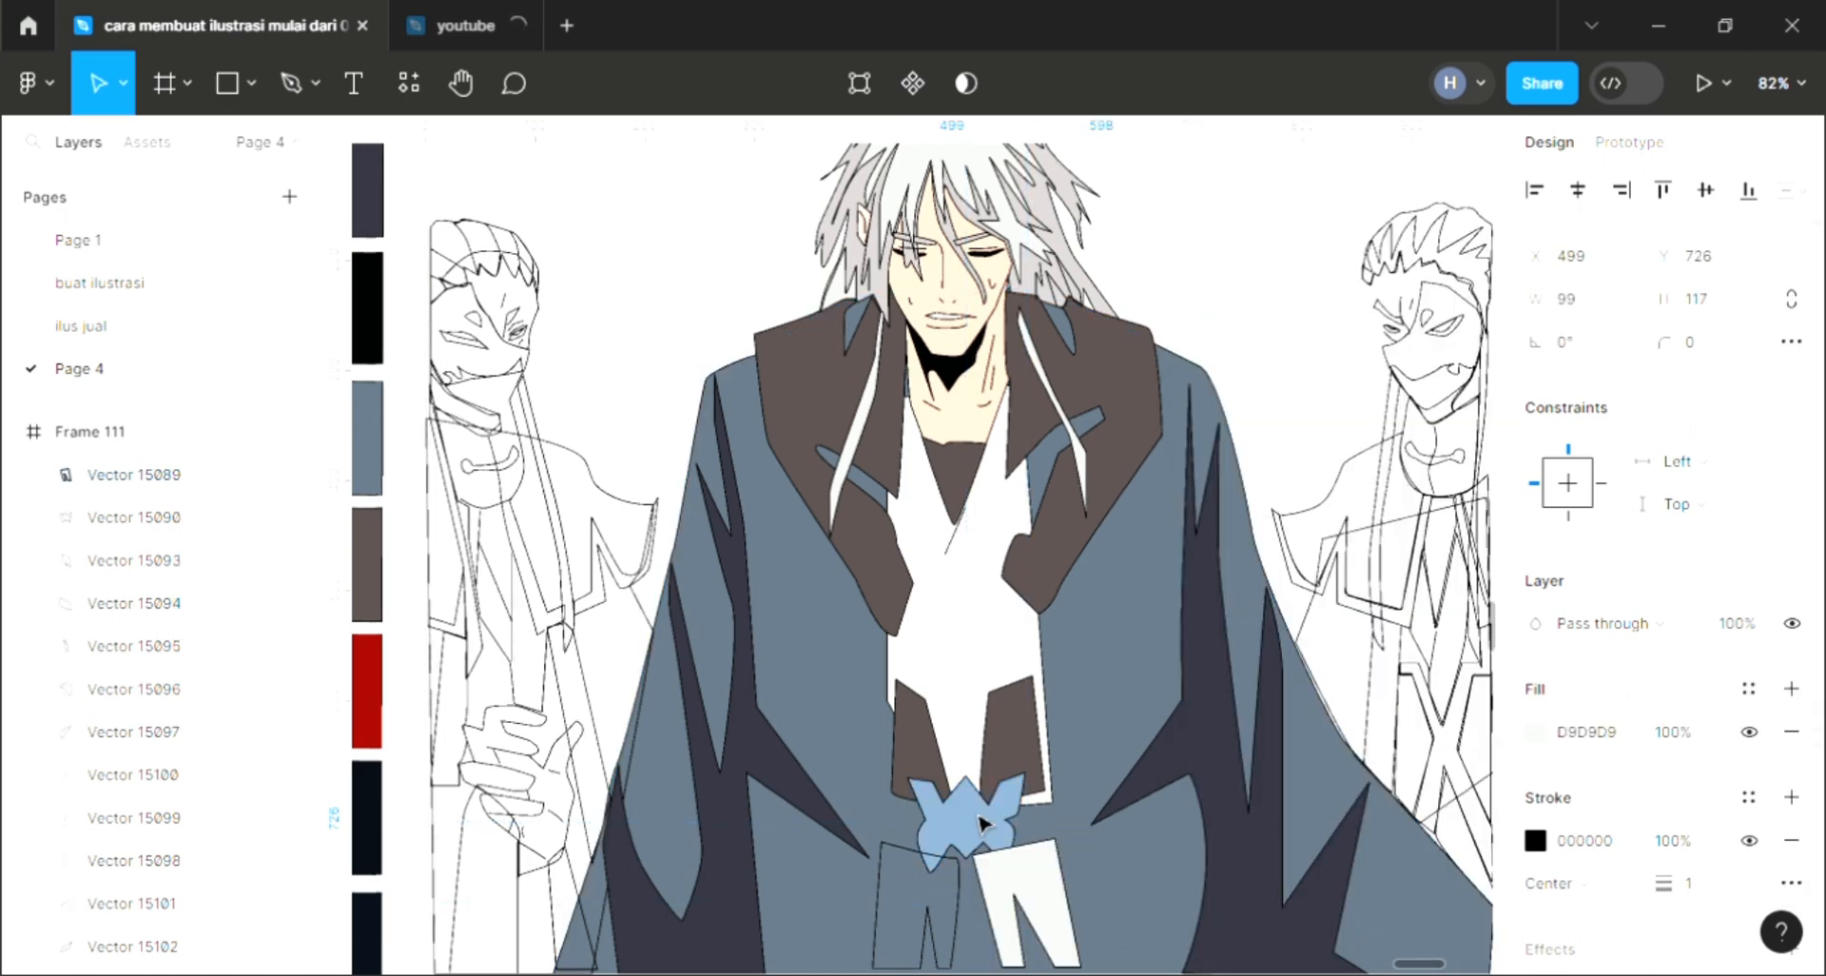
click(883, 861)
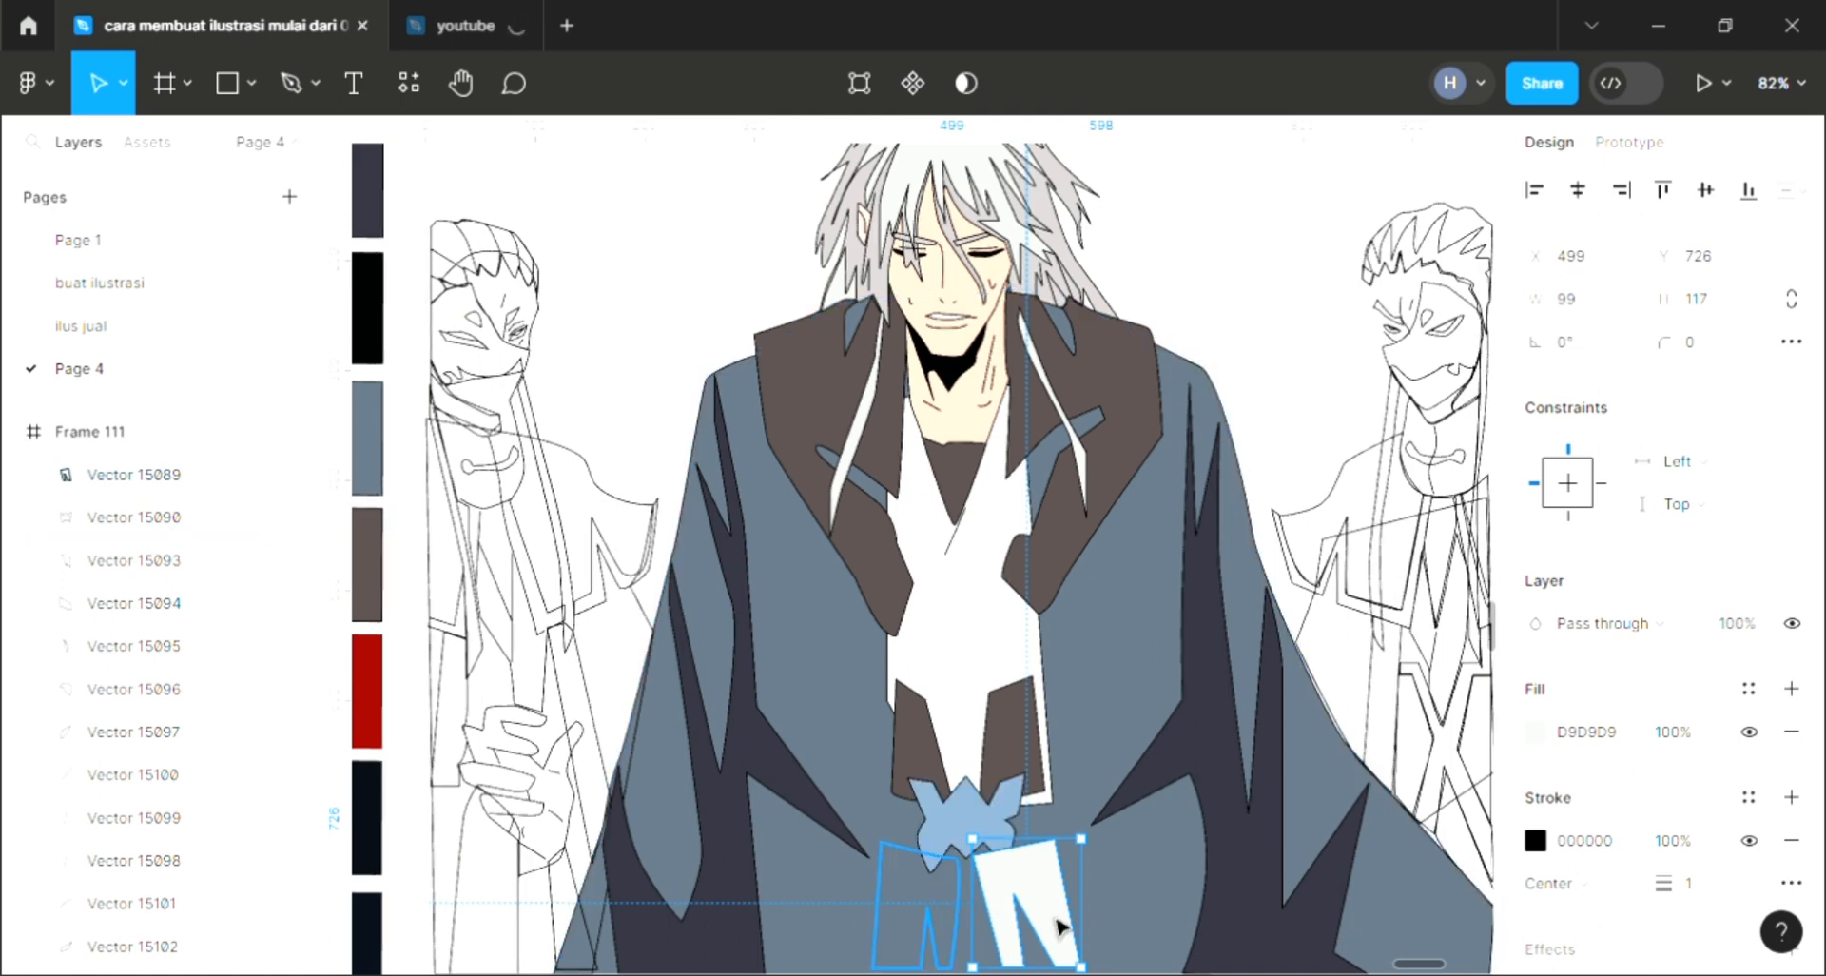
click(1792, 688)
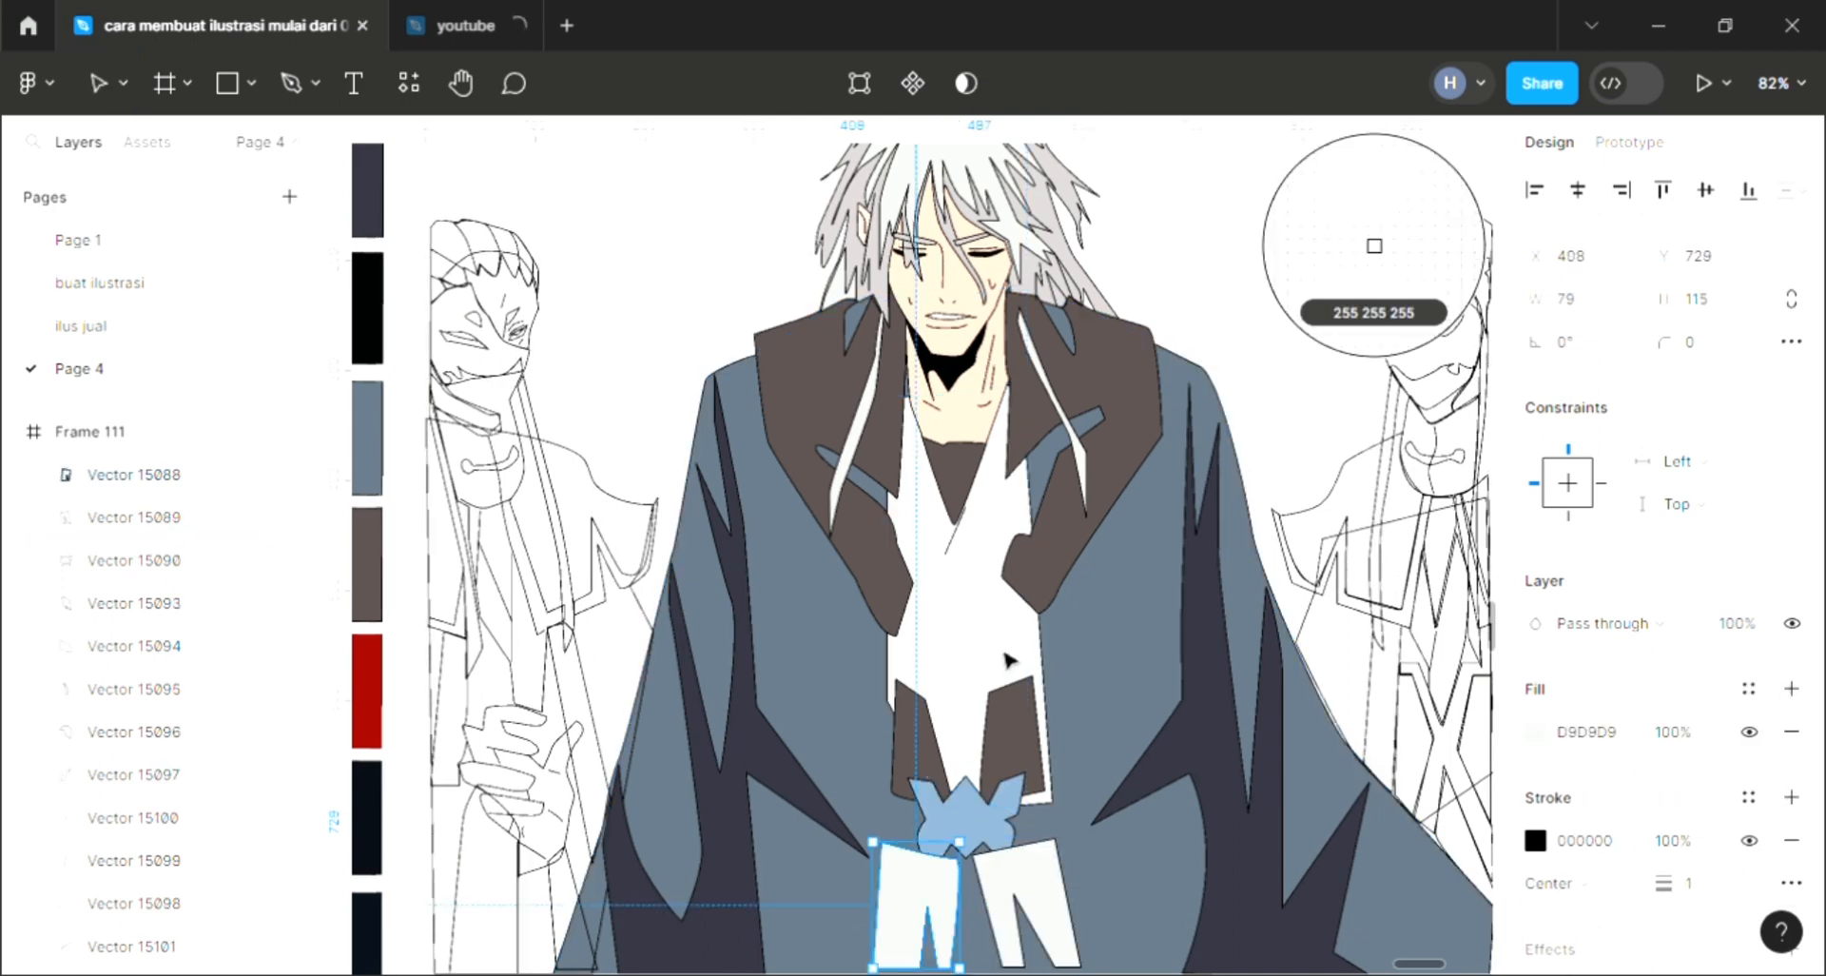
click(1027, 904)
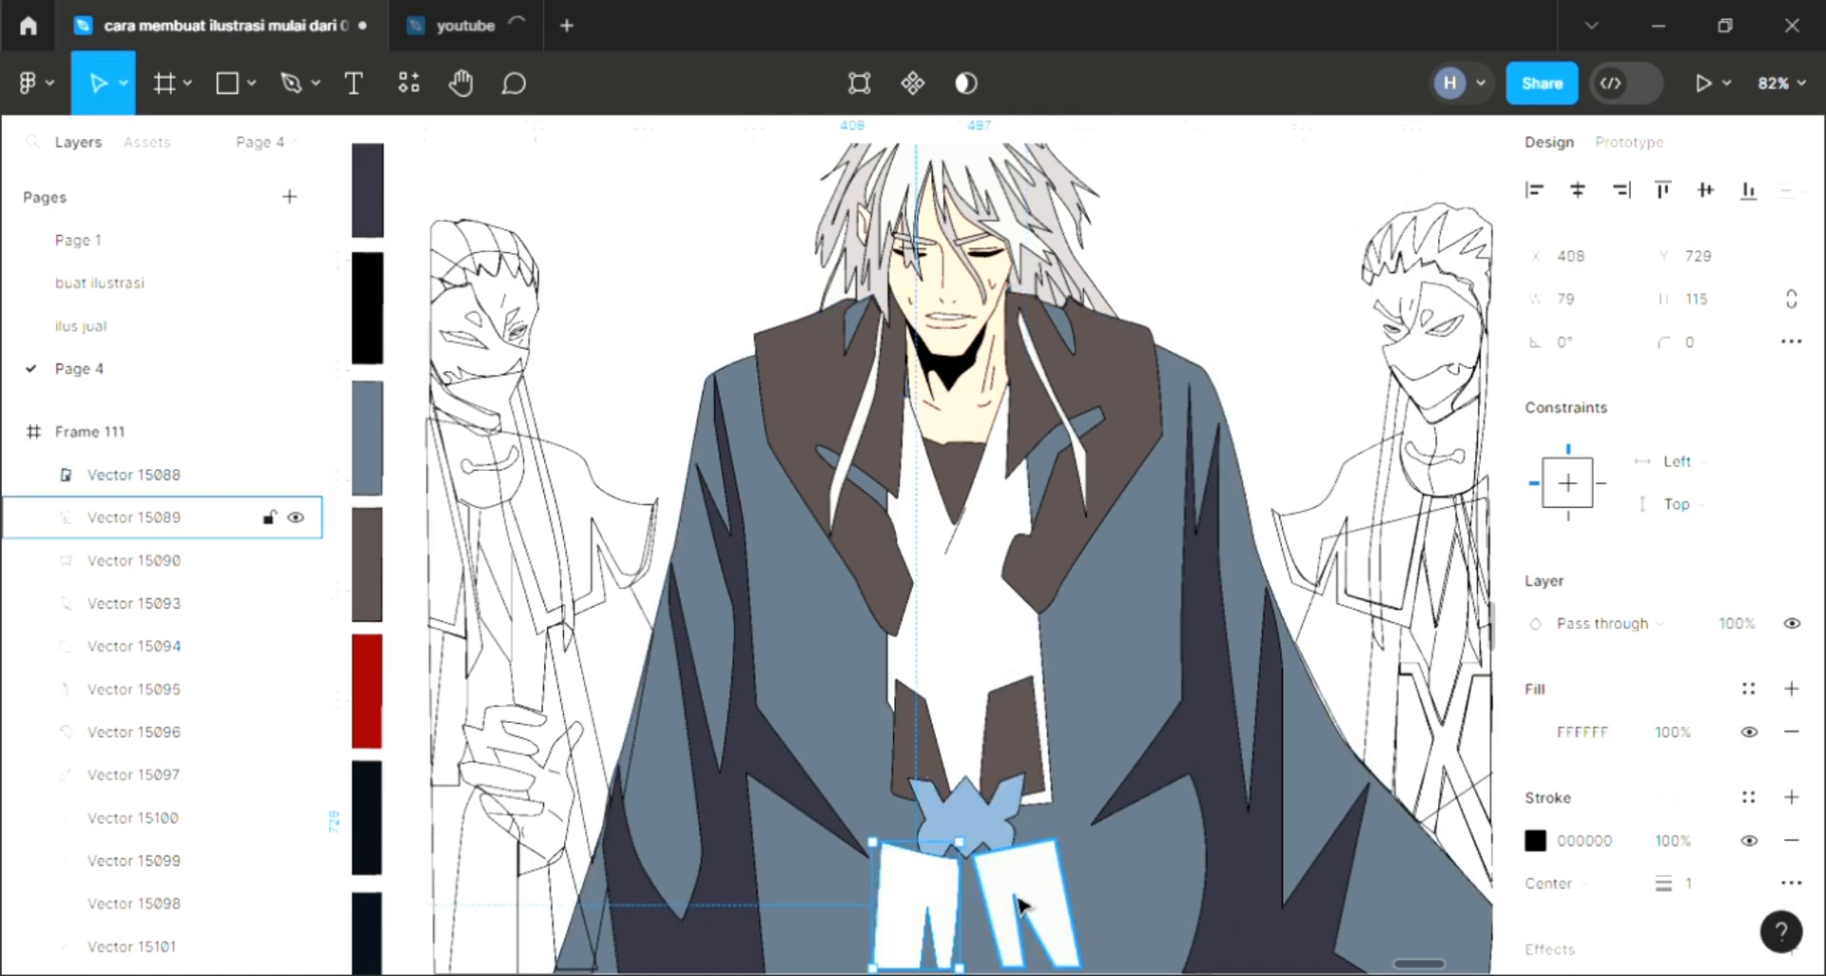
click(1276, 314)
Step: Fill the left character's hair shape with dark 31303D from the swatches and send it backward
scroll(512, 675, up, 1)
scroll(512, 675, up, 2)
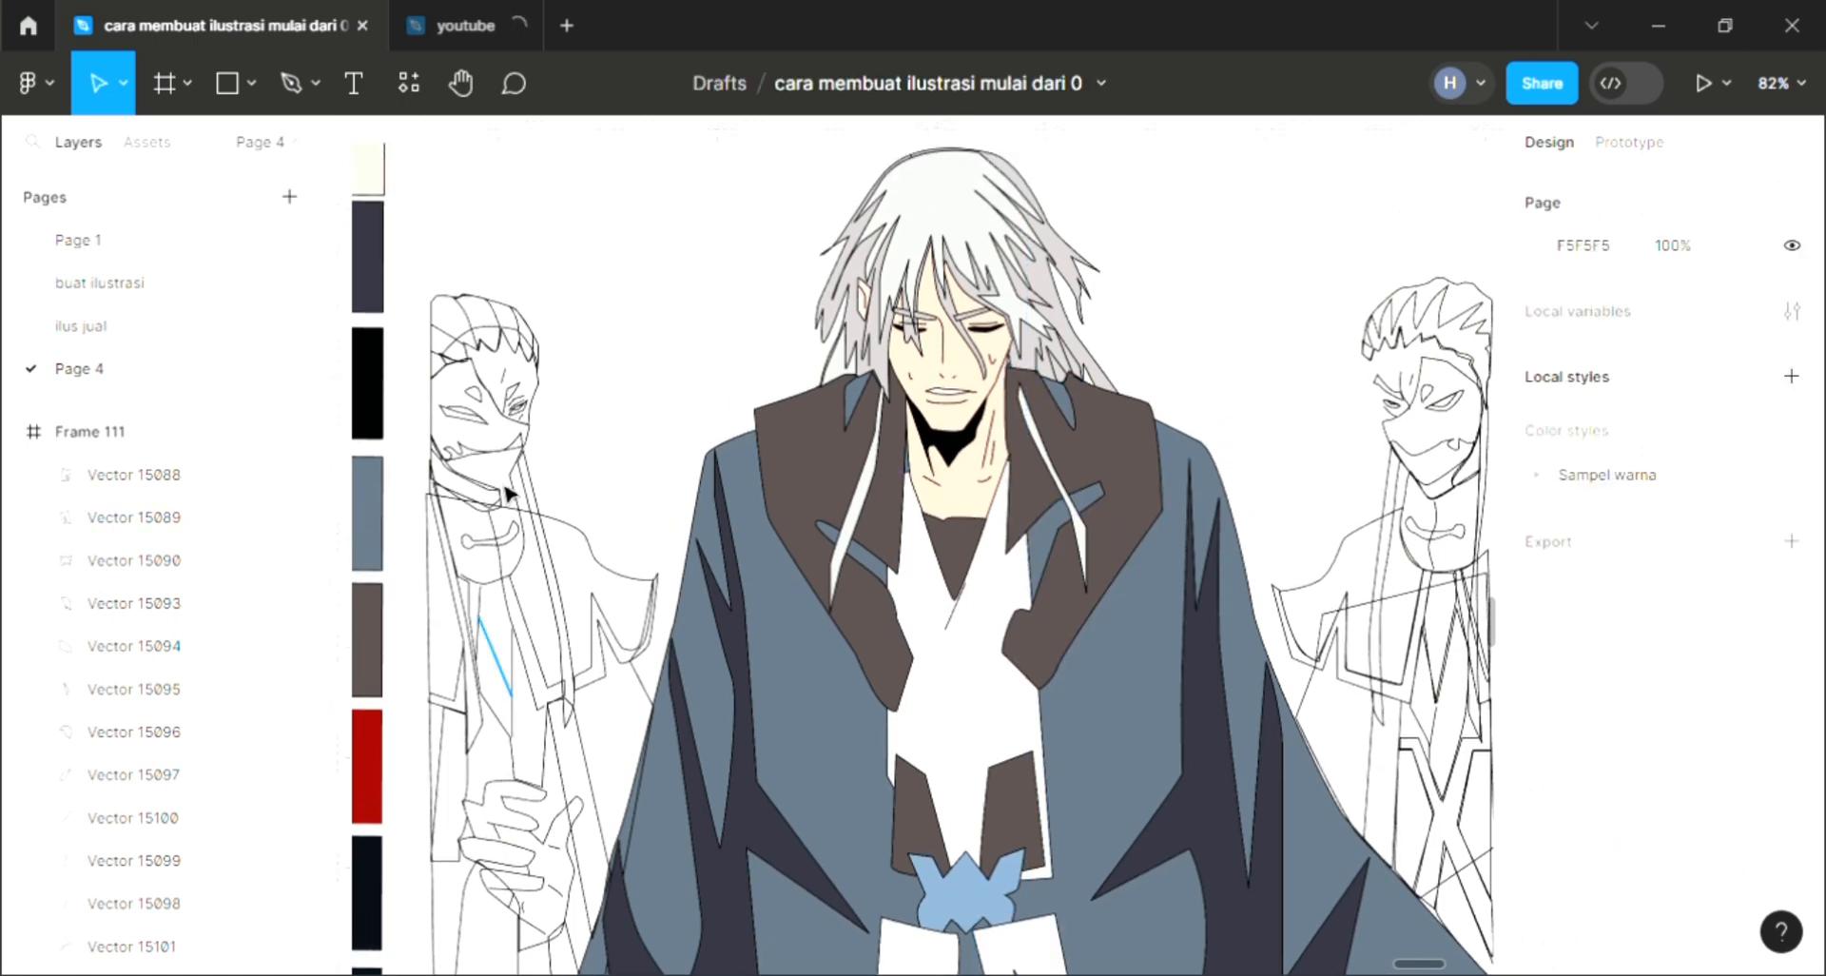
scroll(486, 326, up, 3)
click(485, 327)
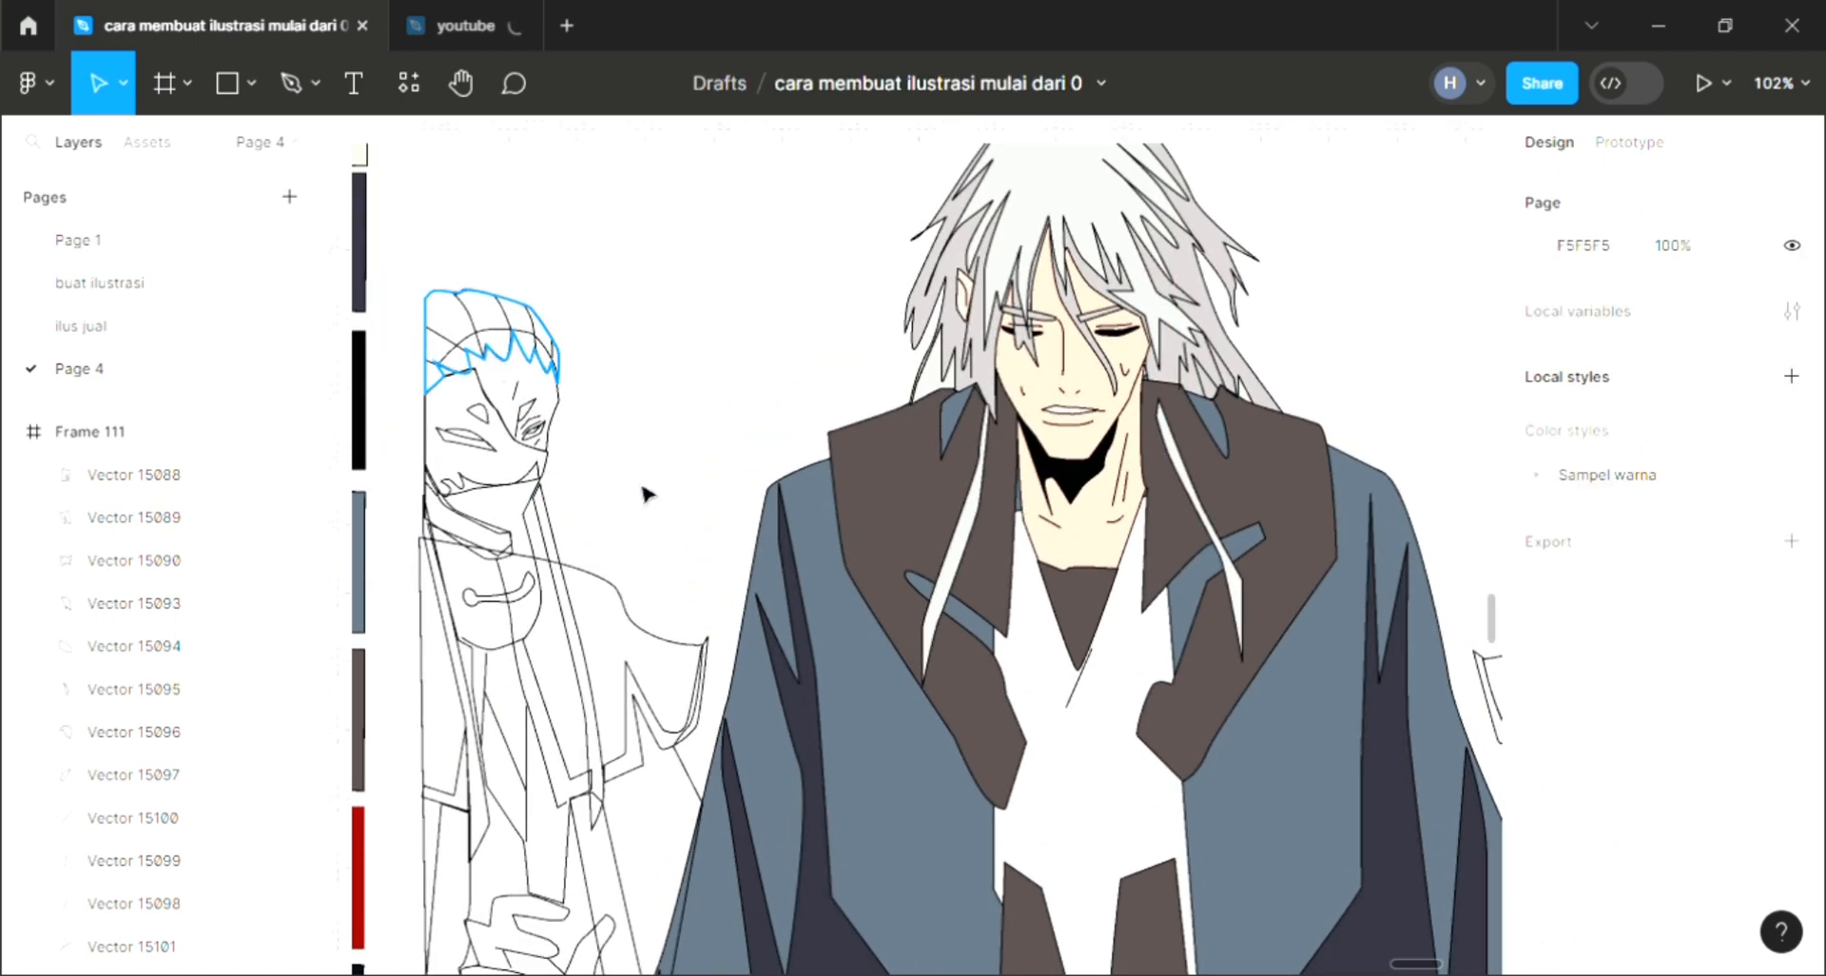
scroll(827, 587, down, 1)
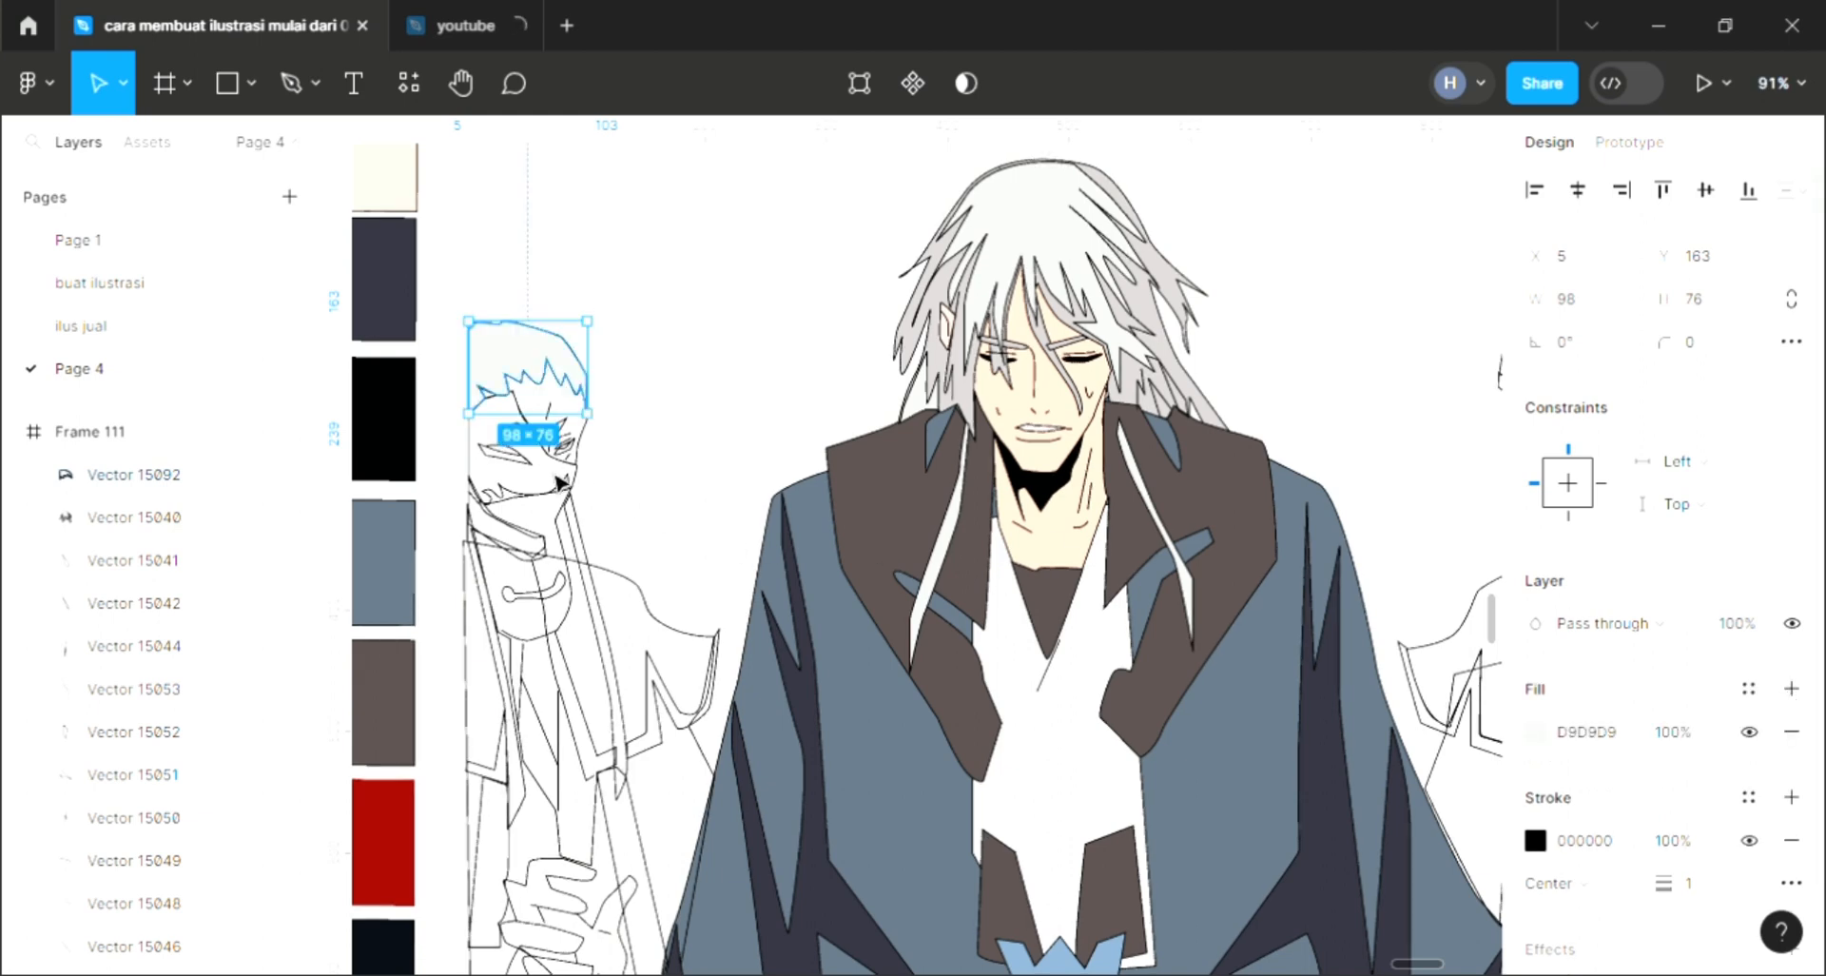
scroll(518, 468, up, 2)
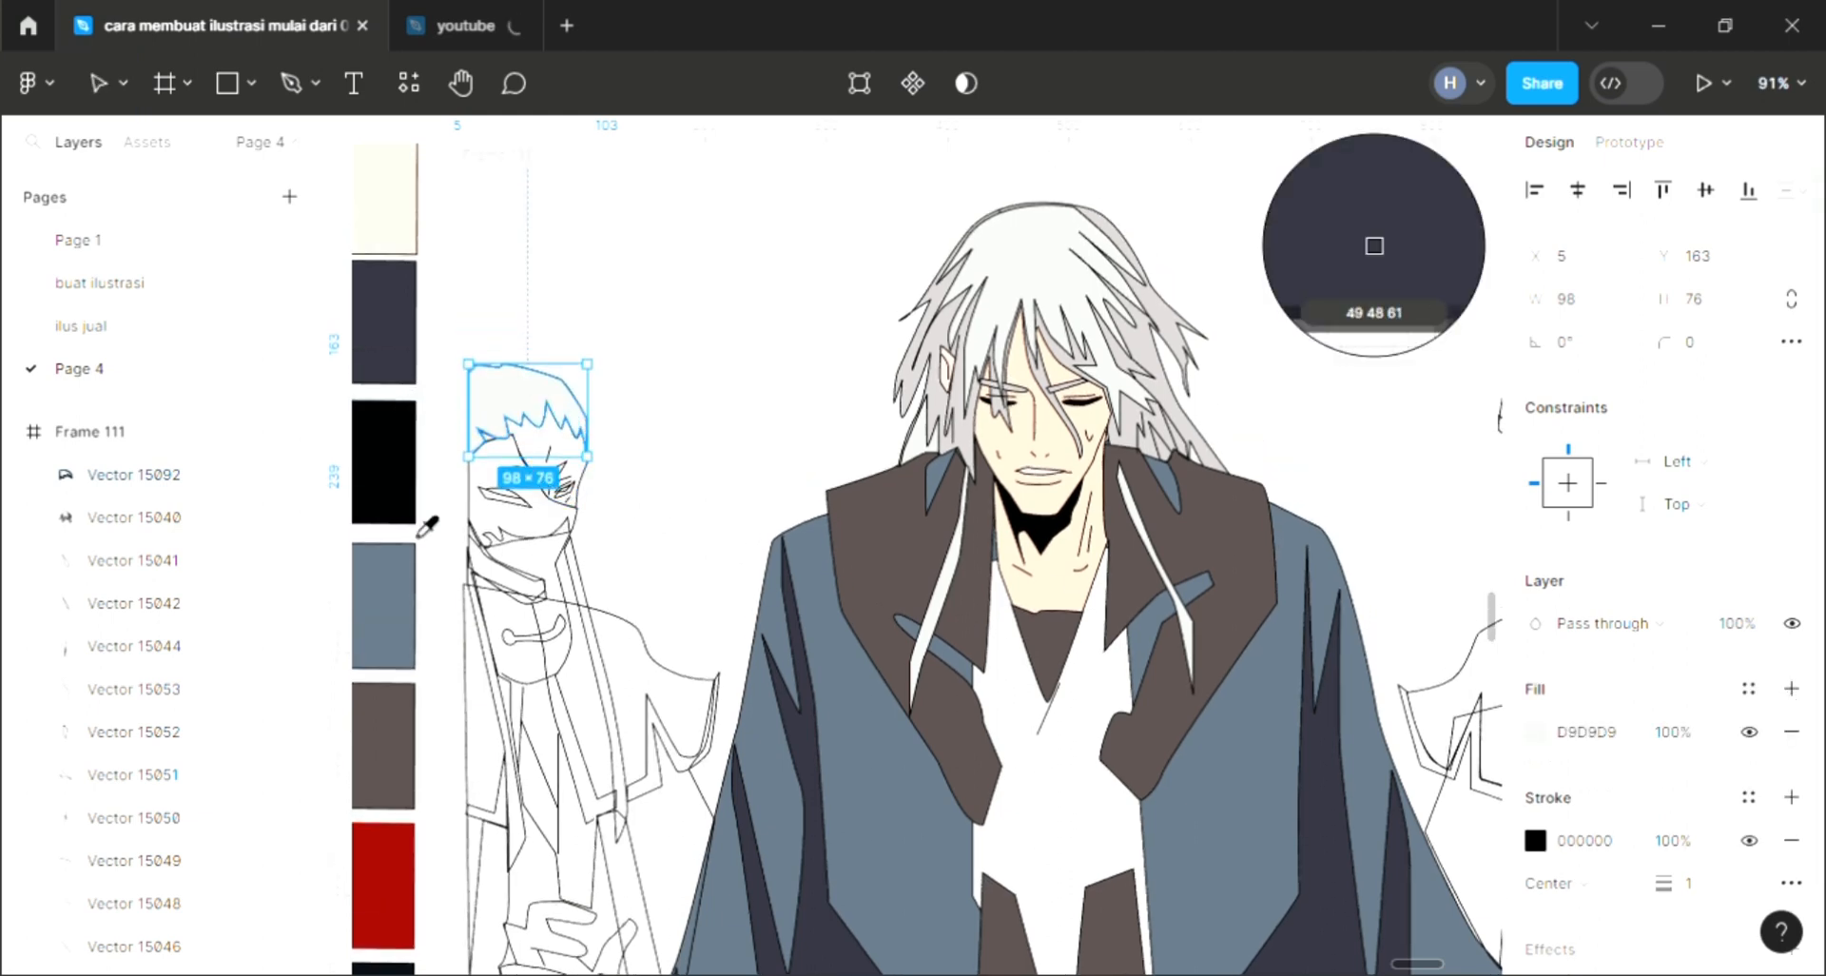
scroll(414, 456, up, 1)
click(404, 397)
key(bracketleft)
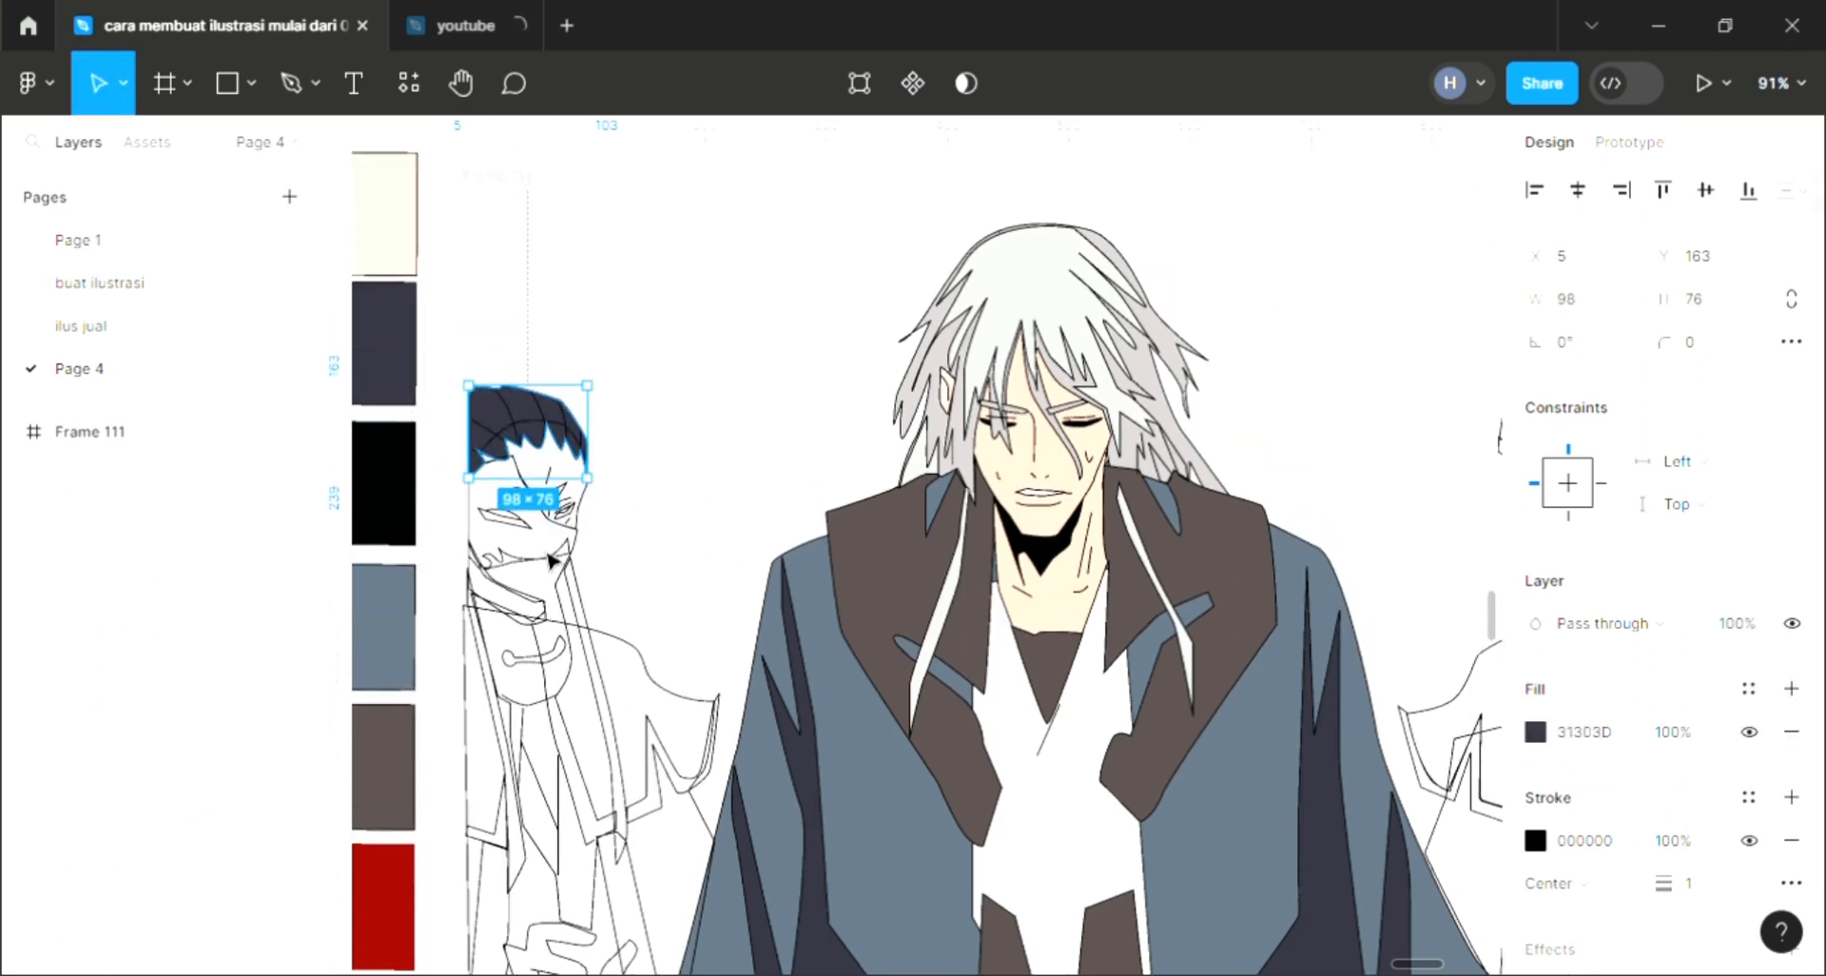
key(Escape)
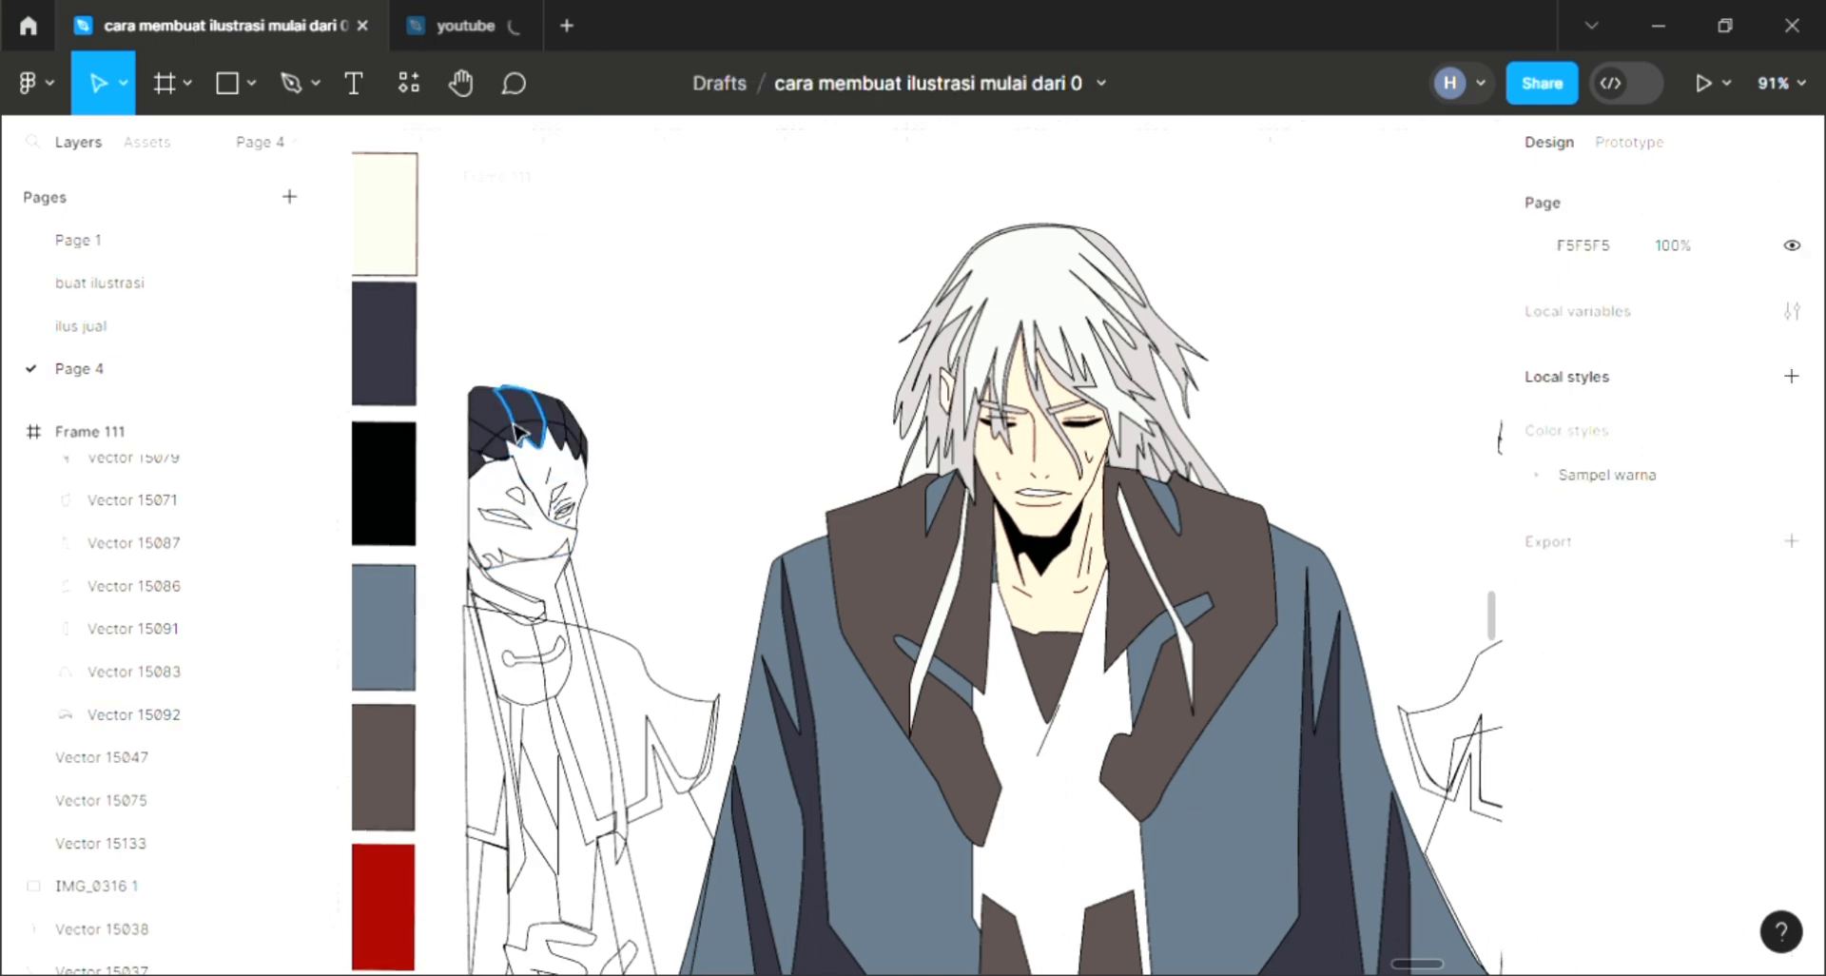
Step: Change the left character's hair fill to white FFFFFF
click(517, 433)
scroll(565, 369, up, 3)
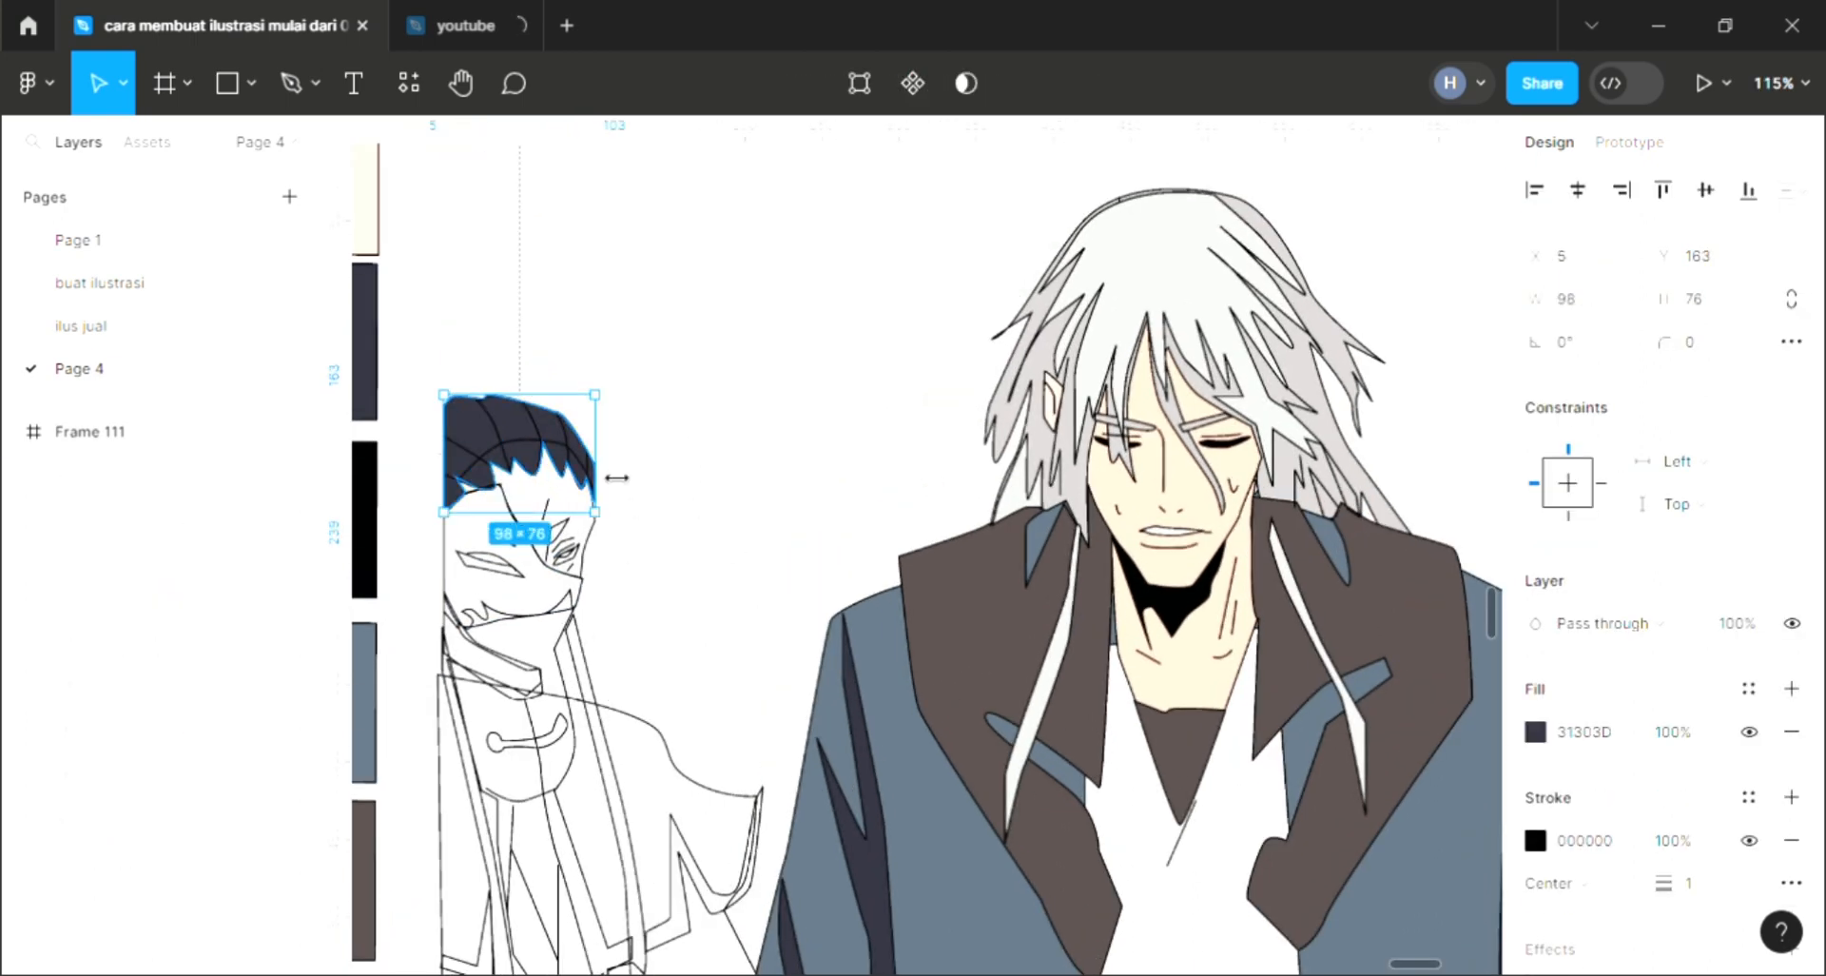
key(i)
click(1374, 245)
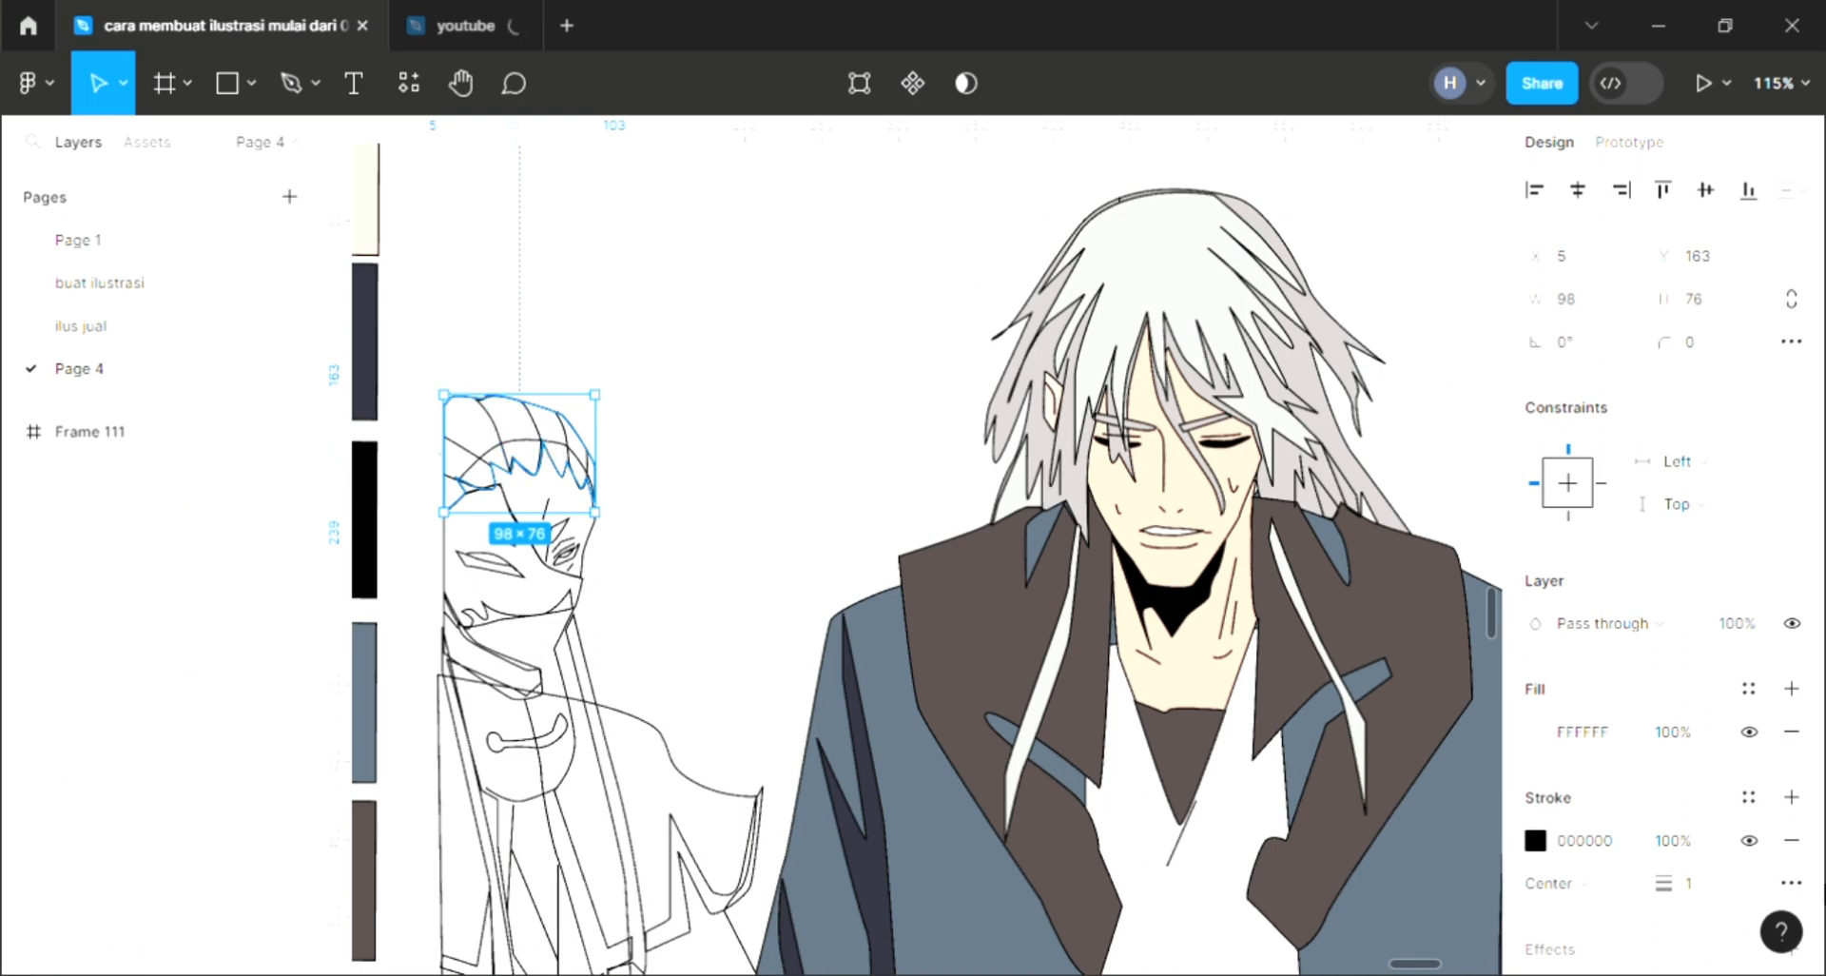
Step: Add a fill to one hair strand and color it black from the swatch
click(516, 428)
click(1791, 689)
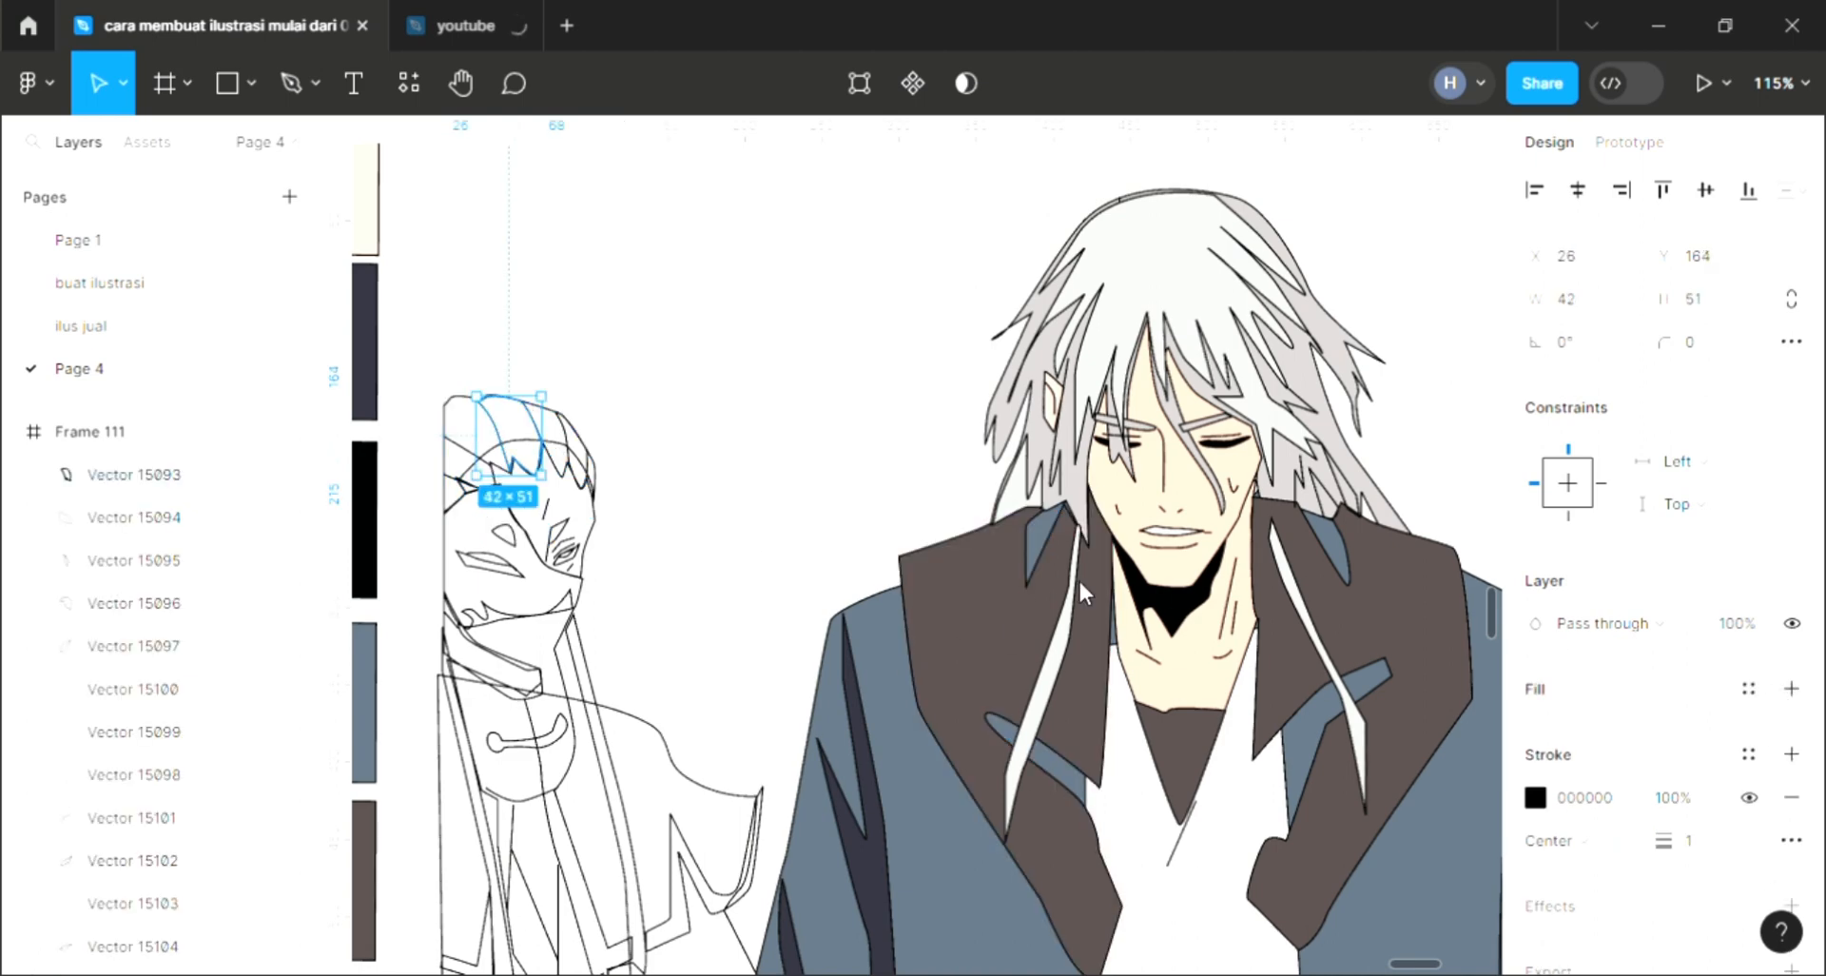
key(i)
click(361, 514)
click(795, 595)
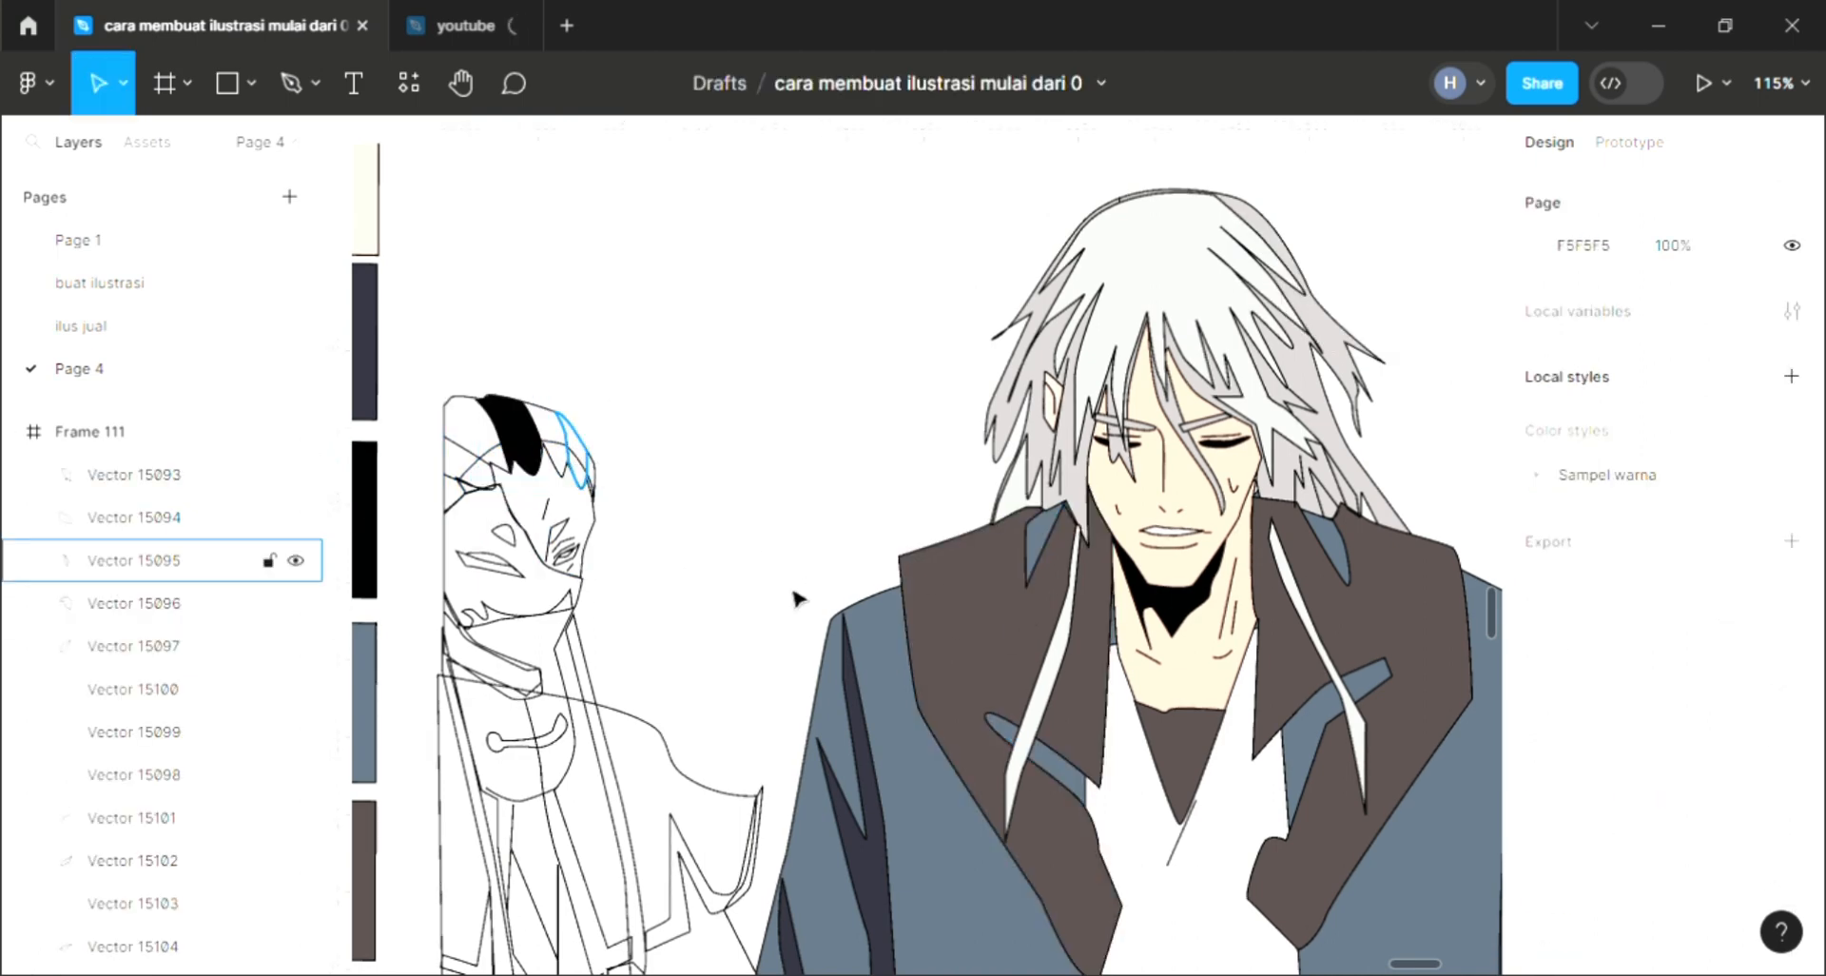
Step: Fill two more hair strands of the left character with the same black
click(573, 452)
click(1792, 689)
key(i)
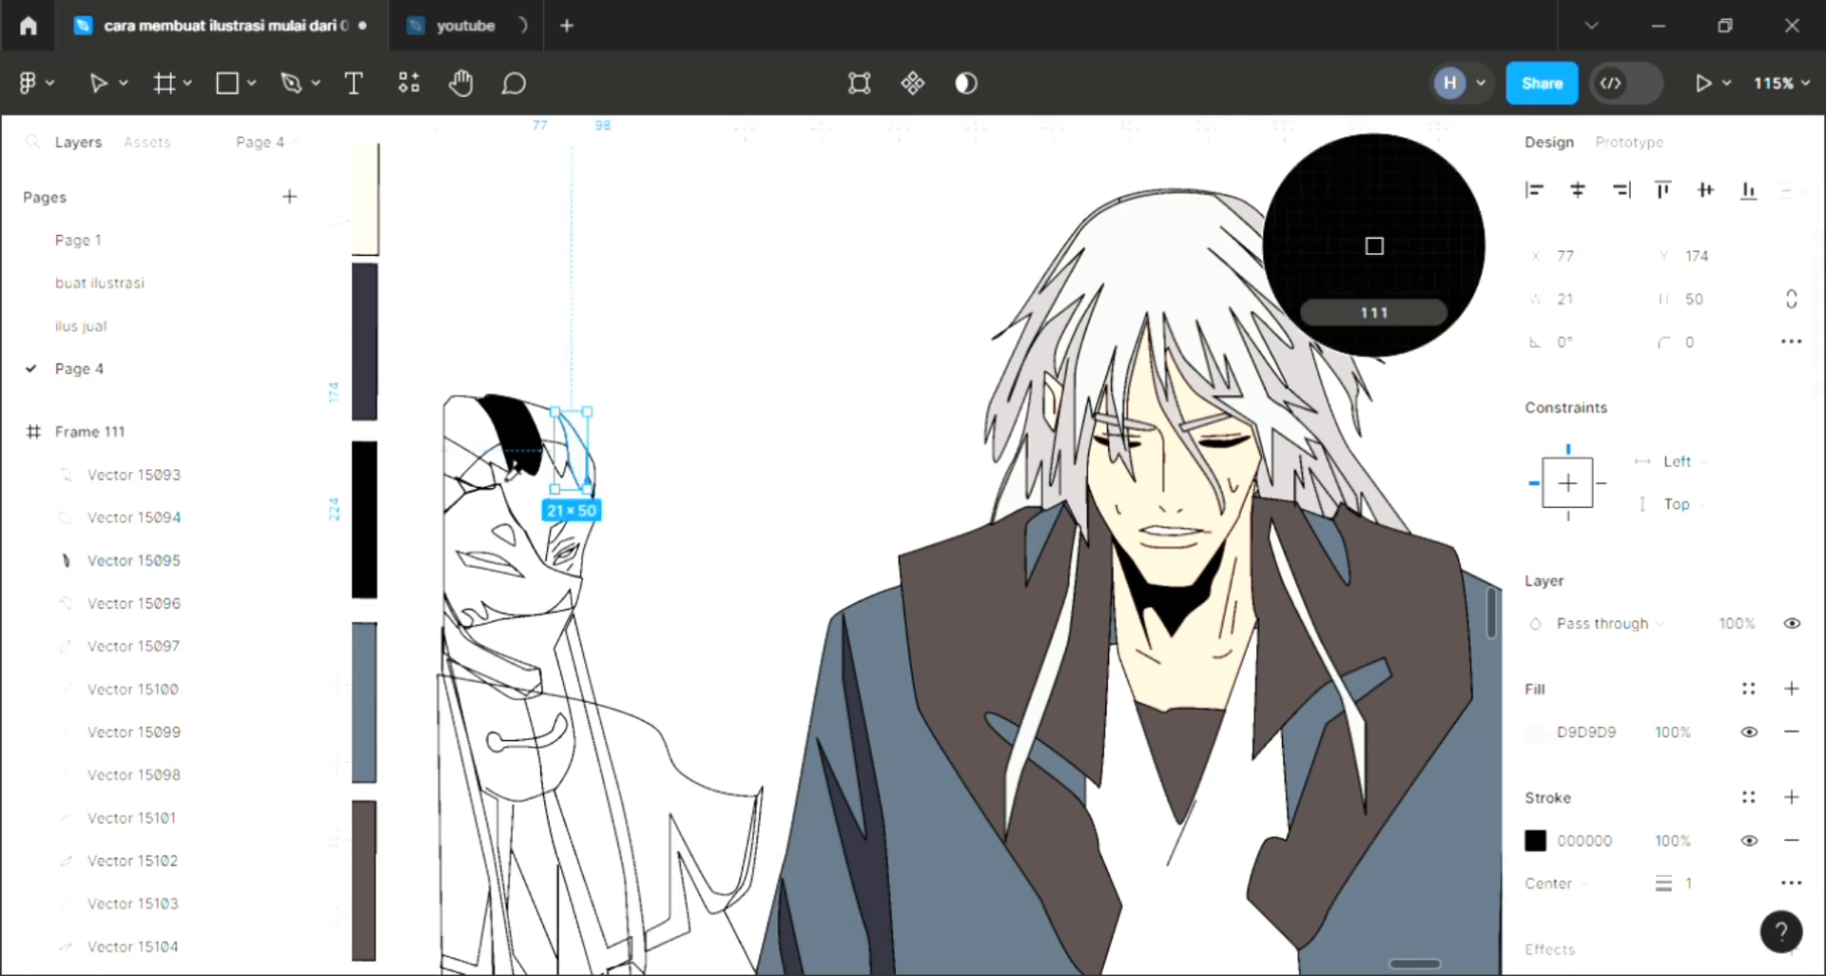
click(476, 471)
click(476, 468)
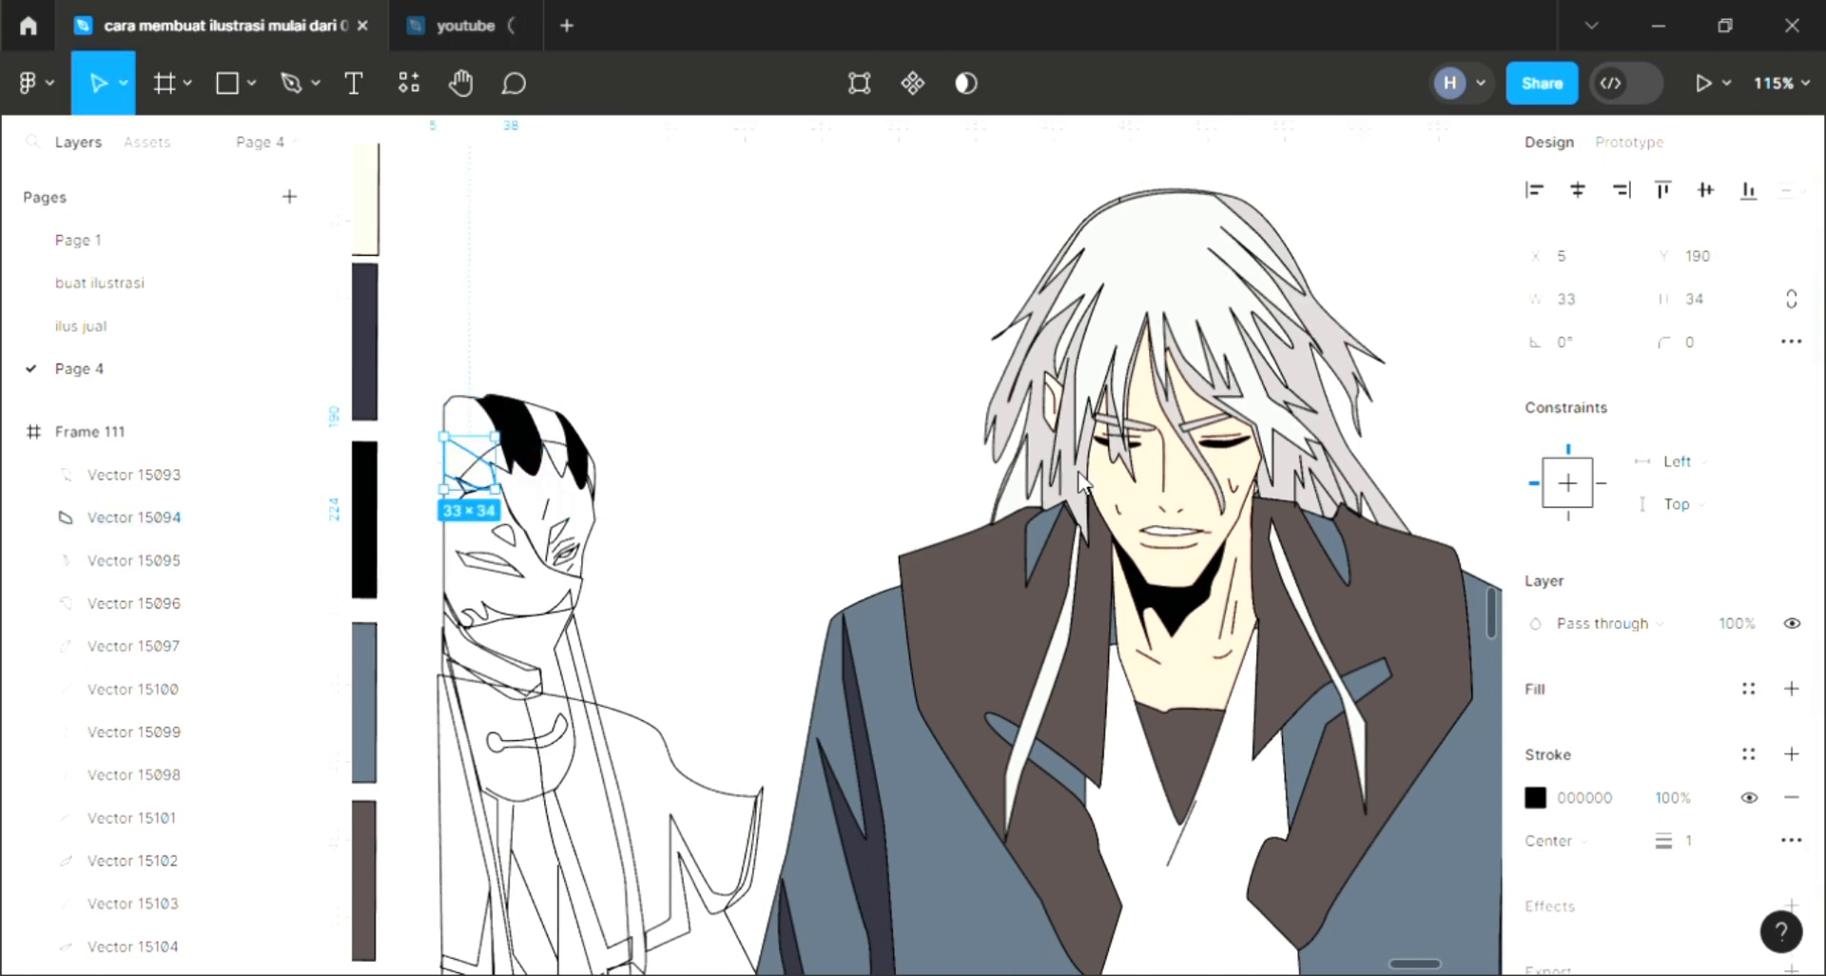
click(1791, 689)
key(i)
click(529, 449)
click(811, 534)
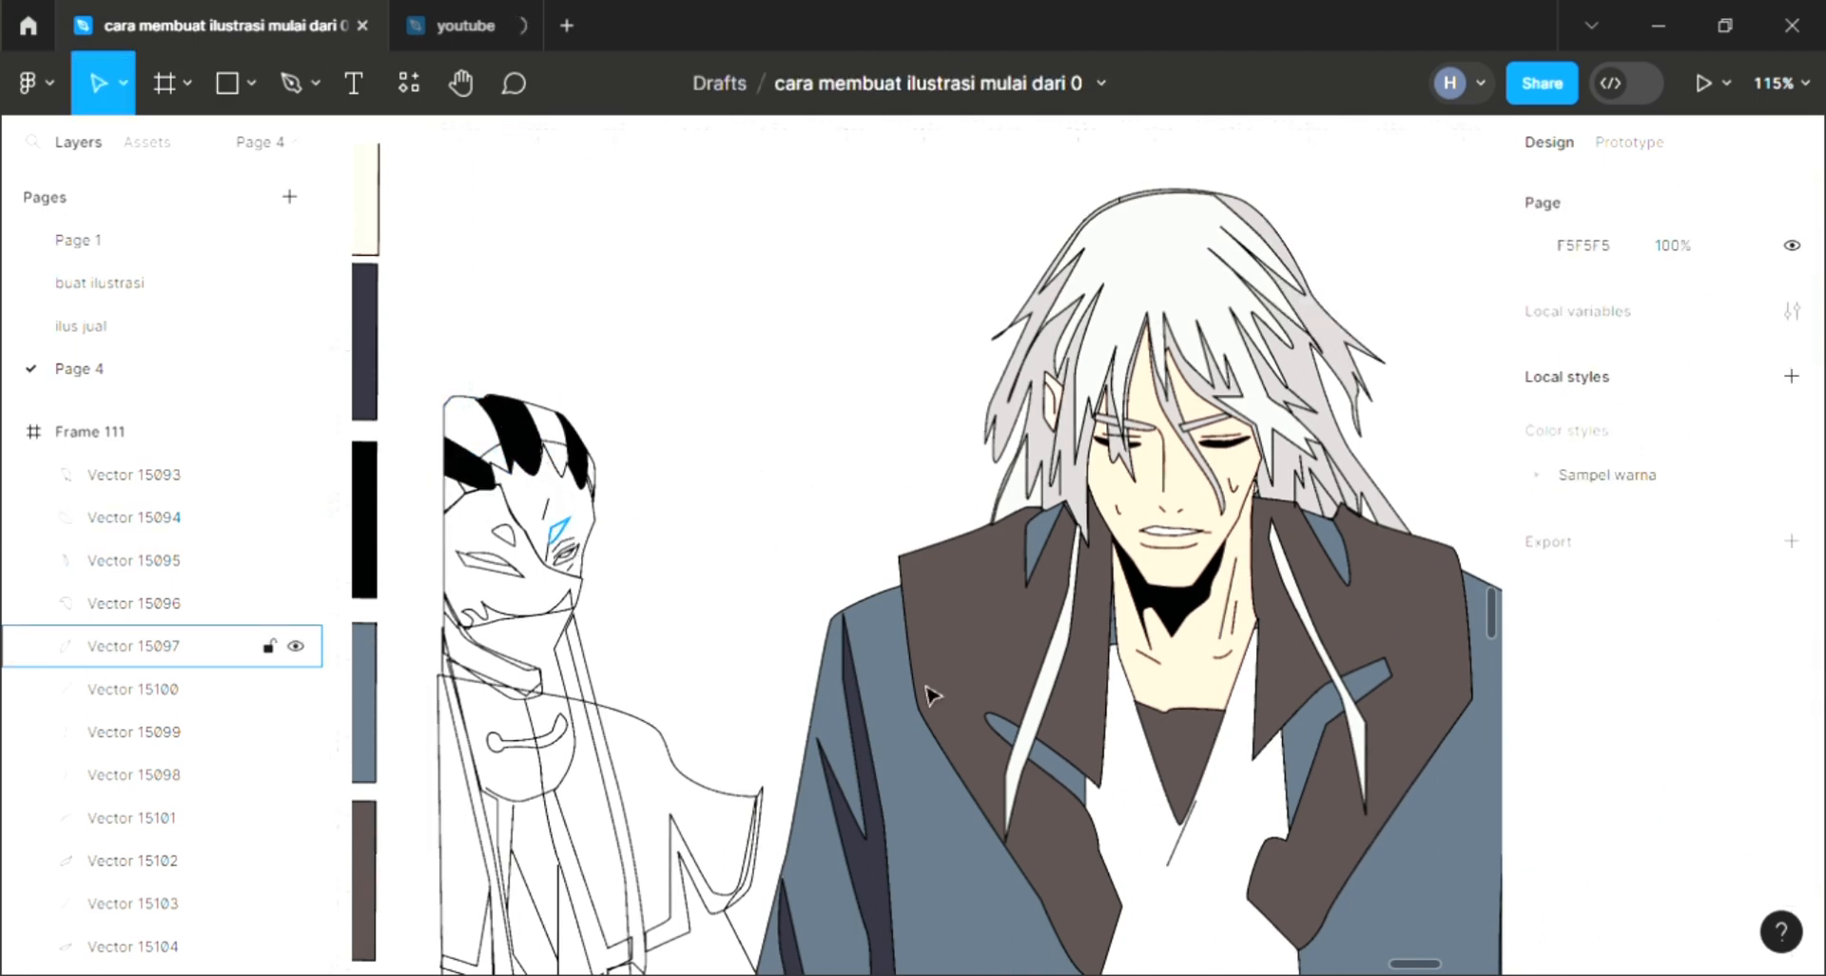
Step: Add default fills to the small eye shapes on the left character's face
click(1791, 689)
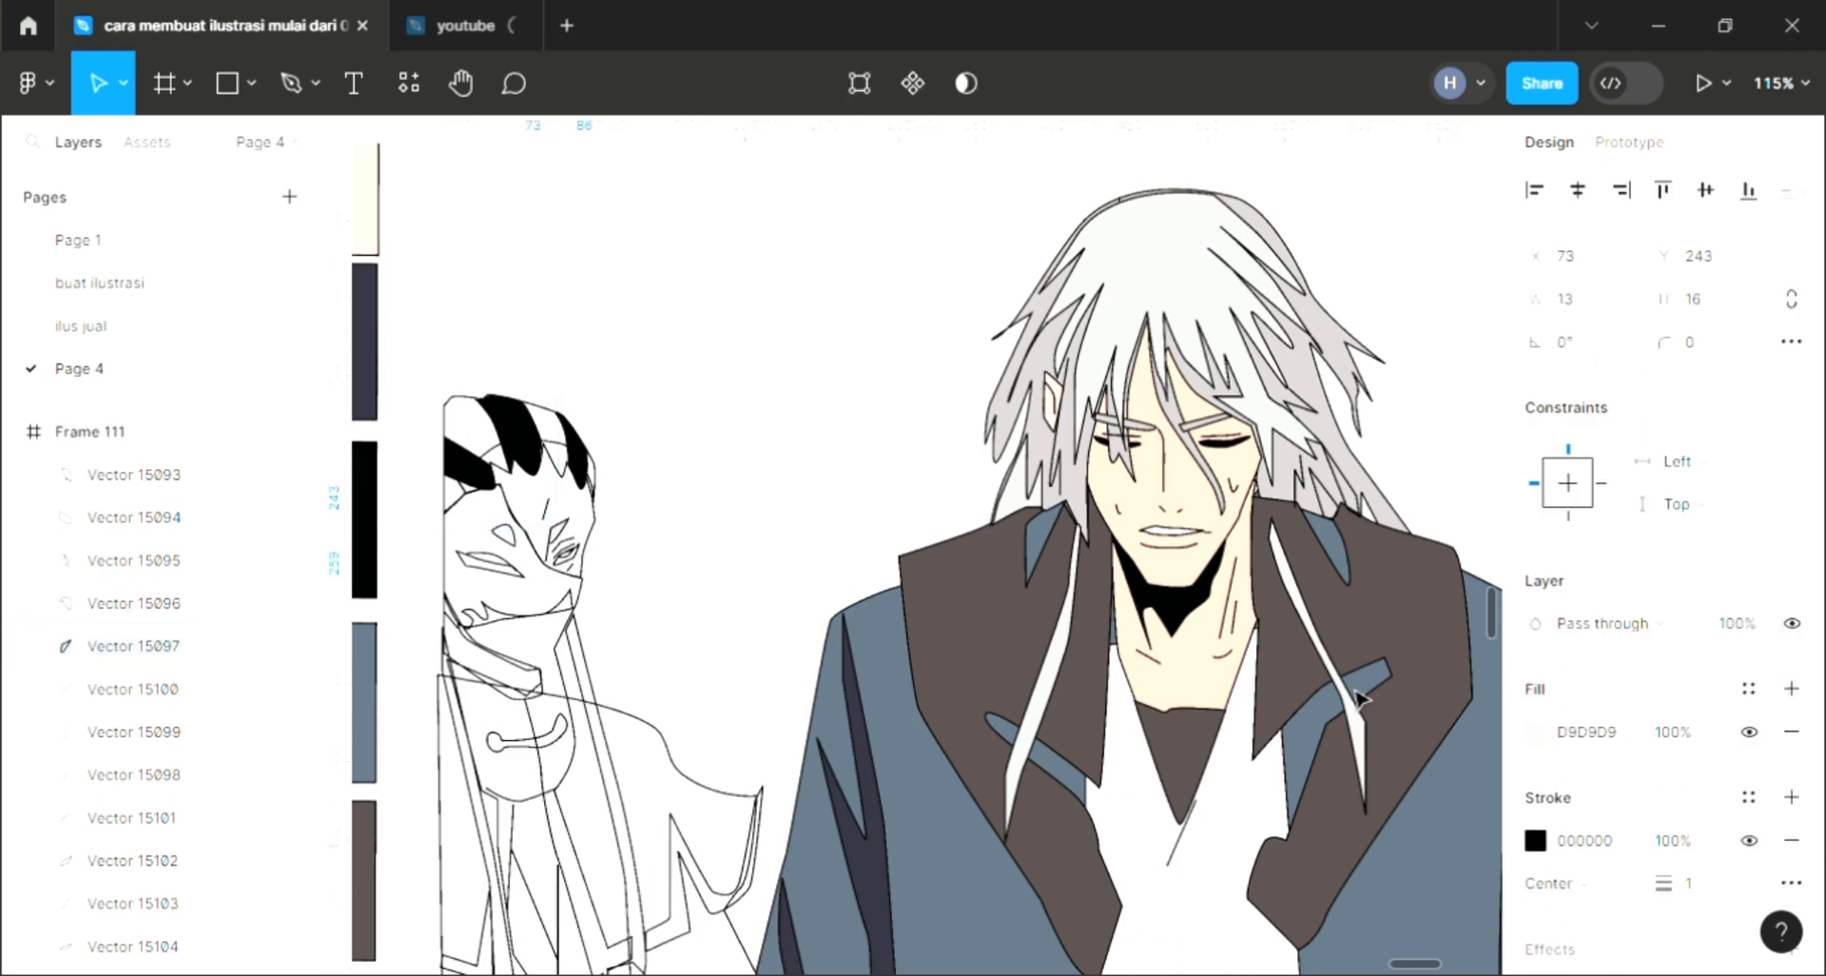
ctrl+scroll(594, 587, up, 2)
ctrl+scroll(595, 587, up, 8)
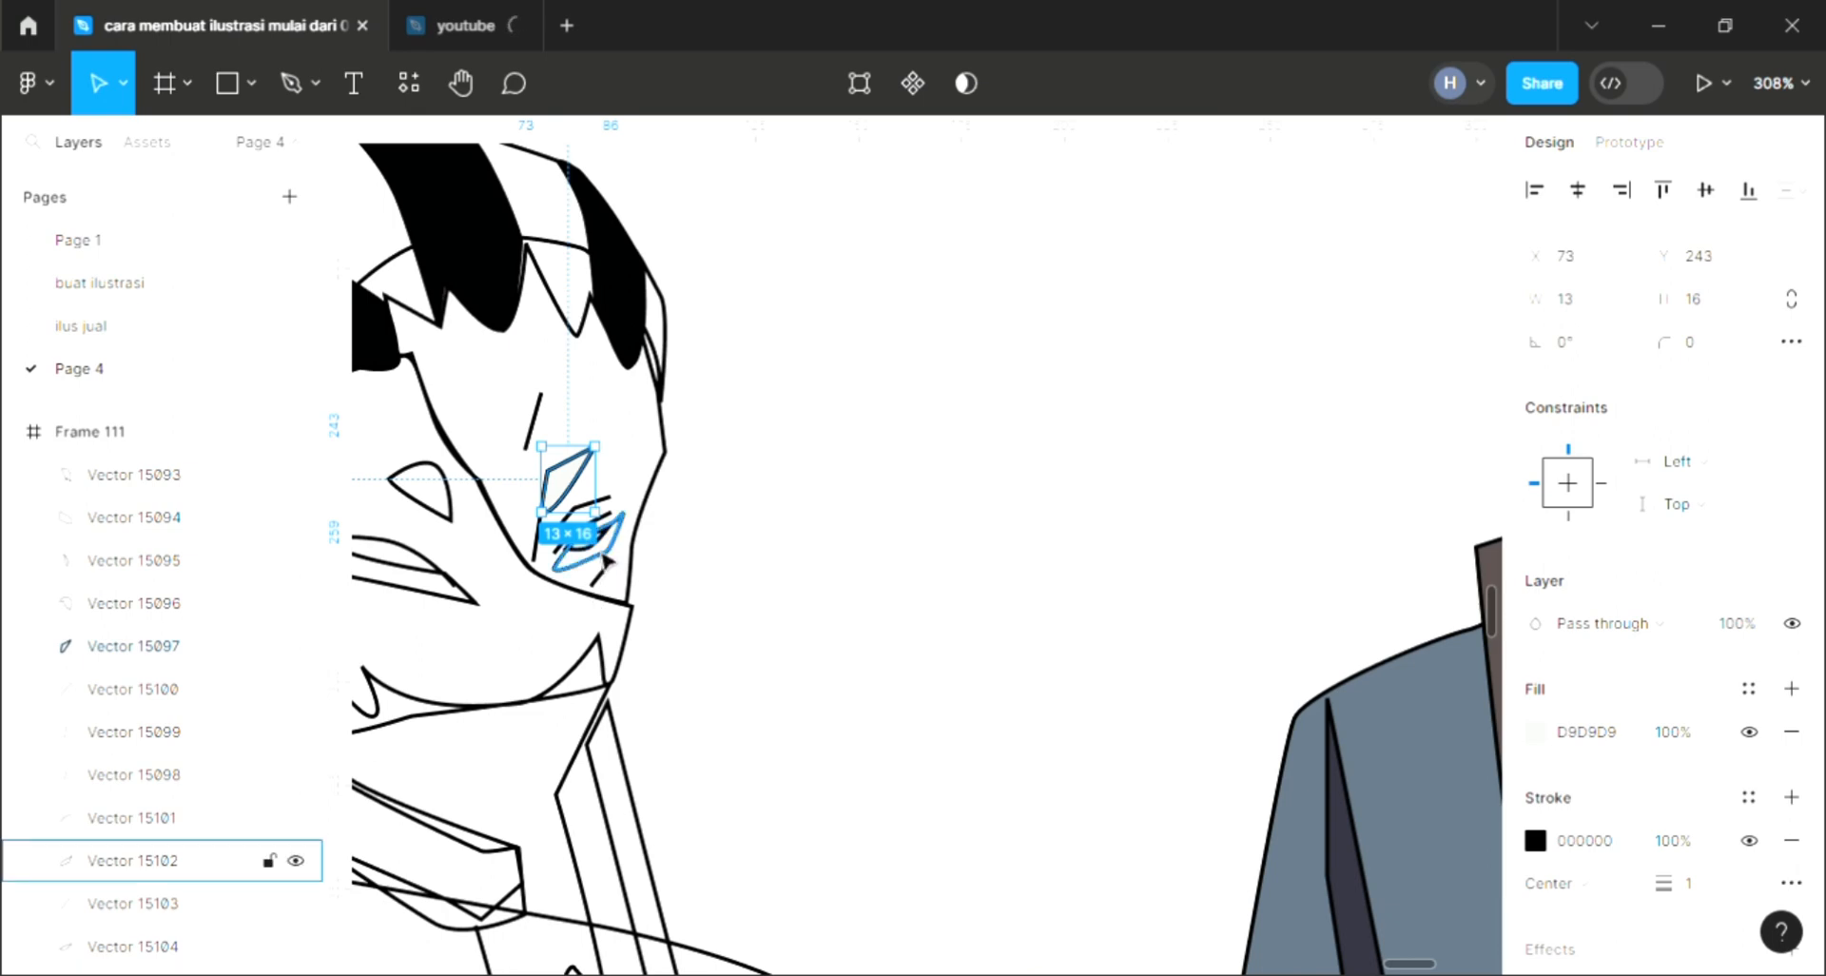
click(594, 544)
click(1793, 689)
ctrl+scroll(753, 569, down, 3)
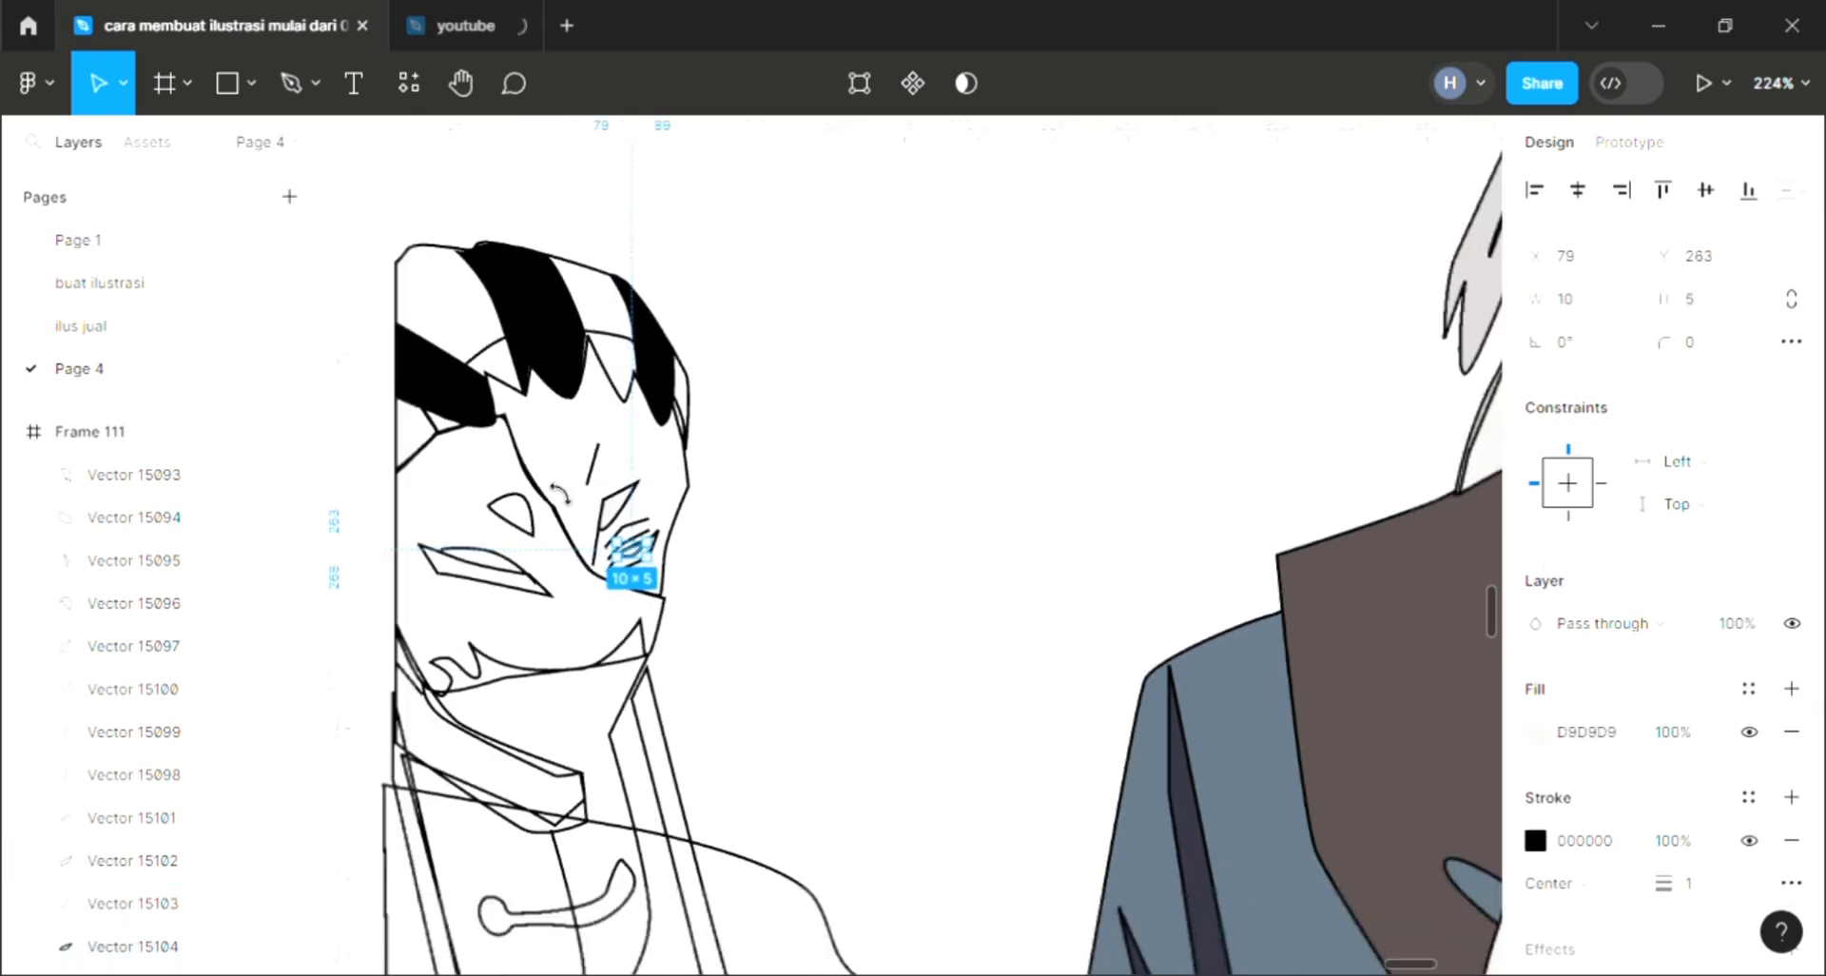
click(691, 568)
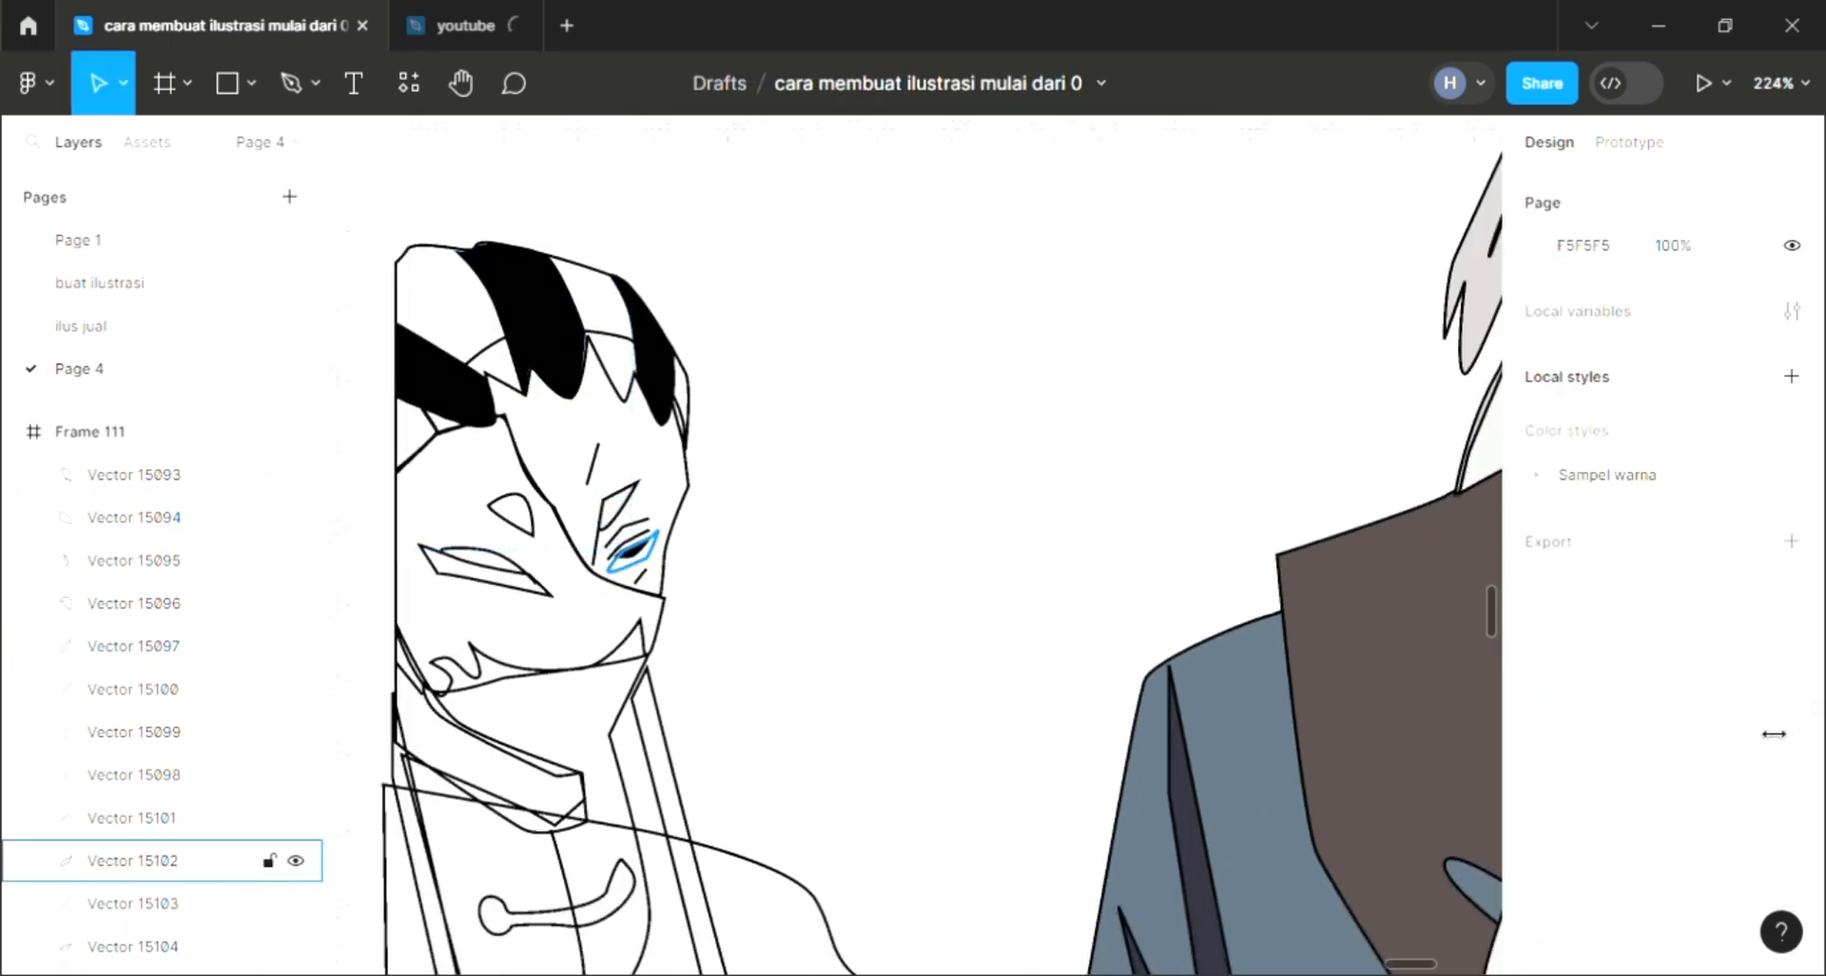
Step: Send the white eye shape backward
click(630, 550)
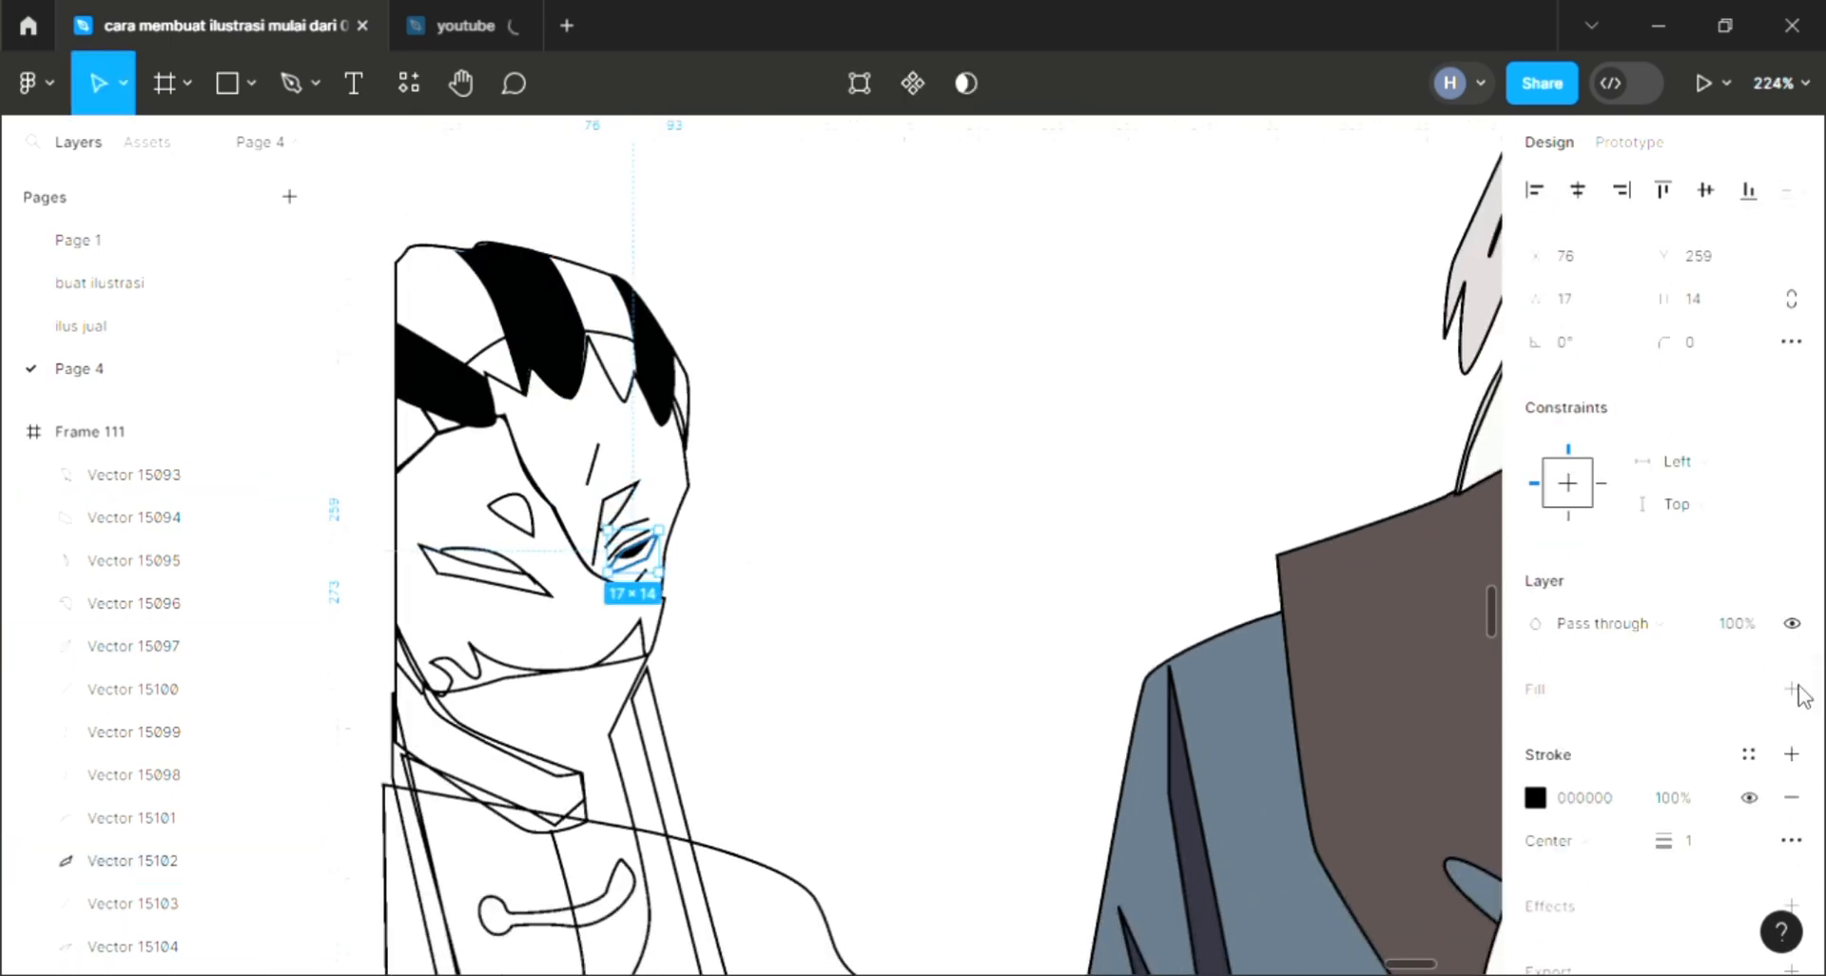
key([)
click(852, 494)
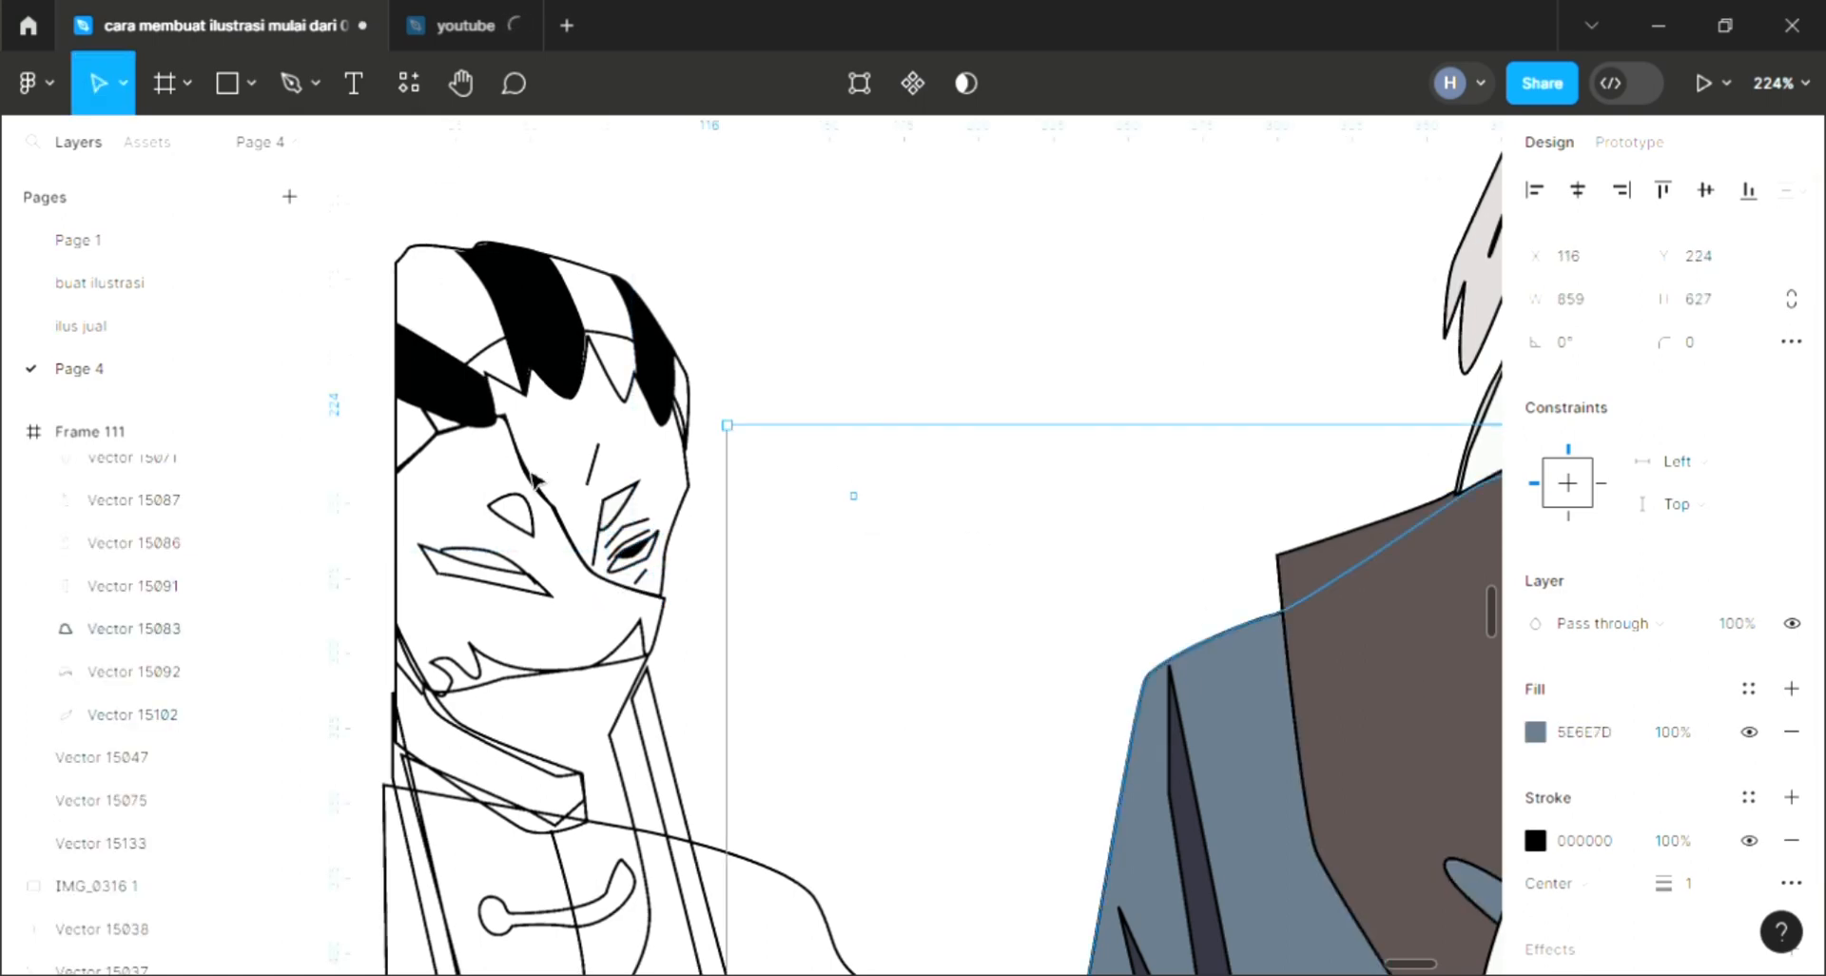
Step: Fill the small shape beside the eye with red from the swatch
click(546, 530)
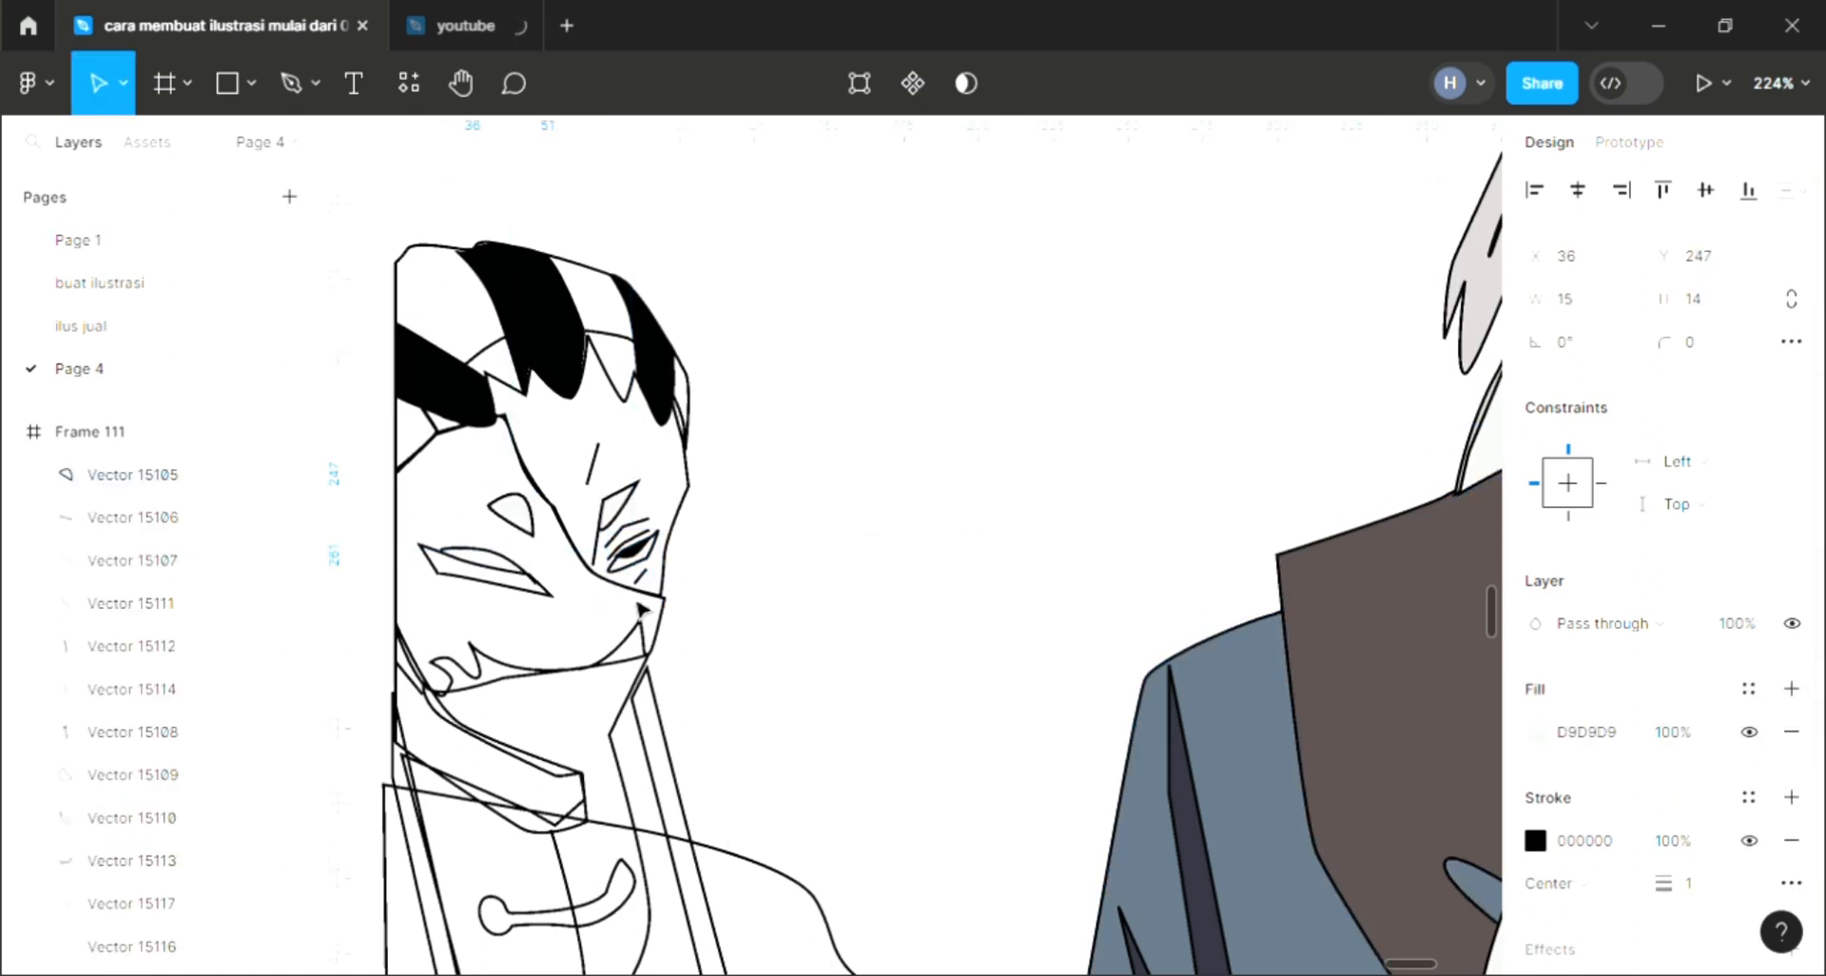
scroll(640, 605, down, 3)
scroll(601, 418, down, 5)
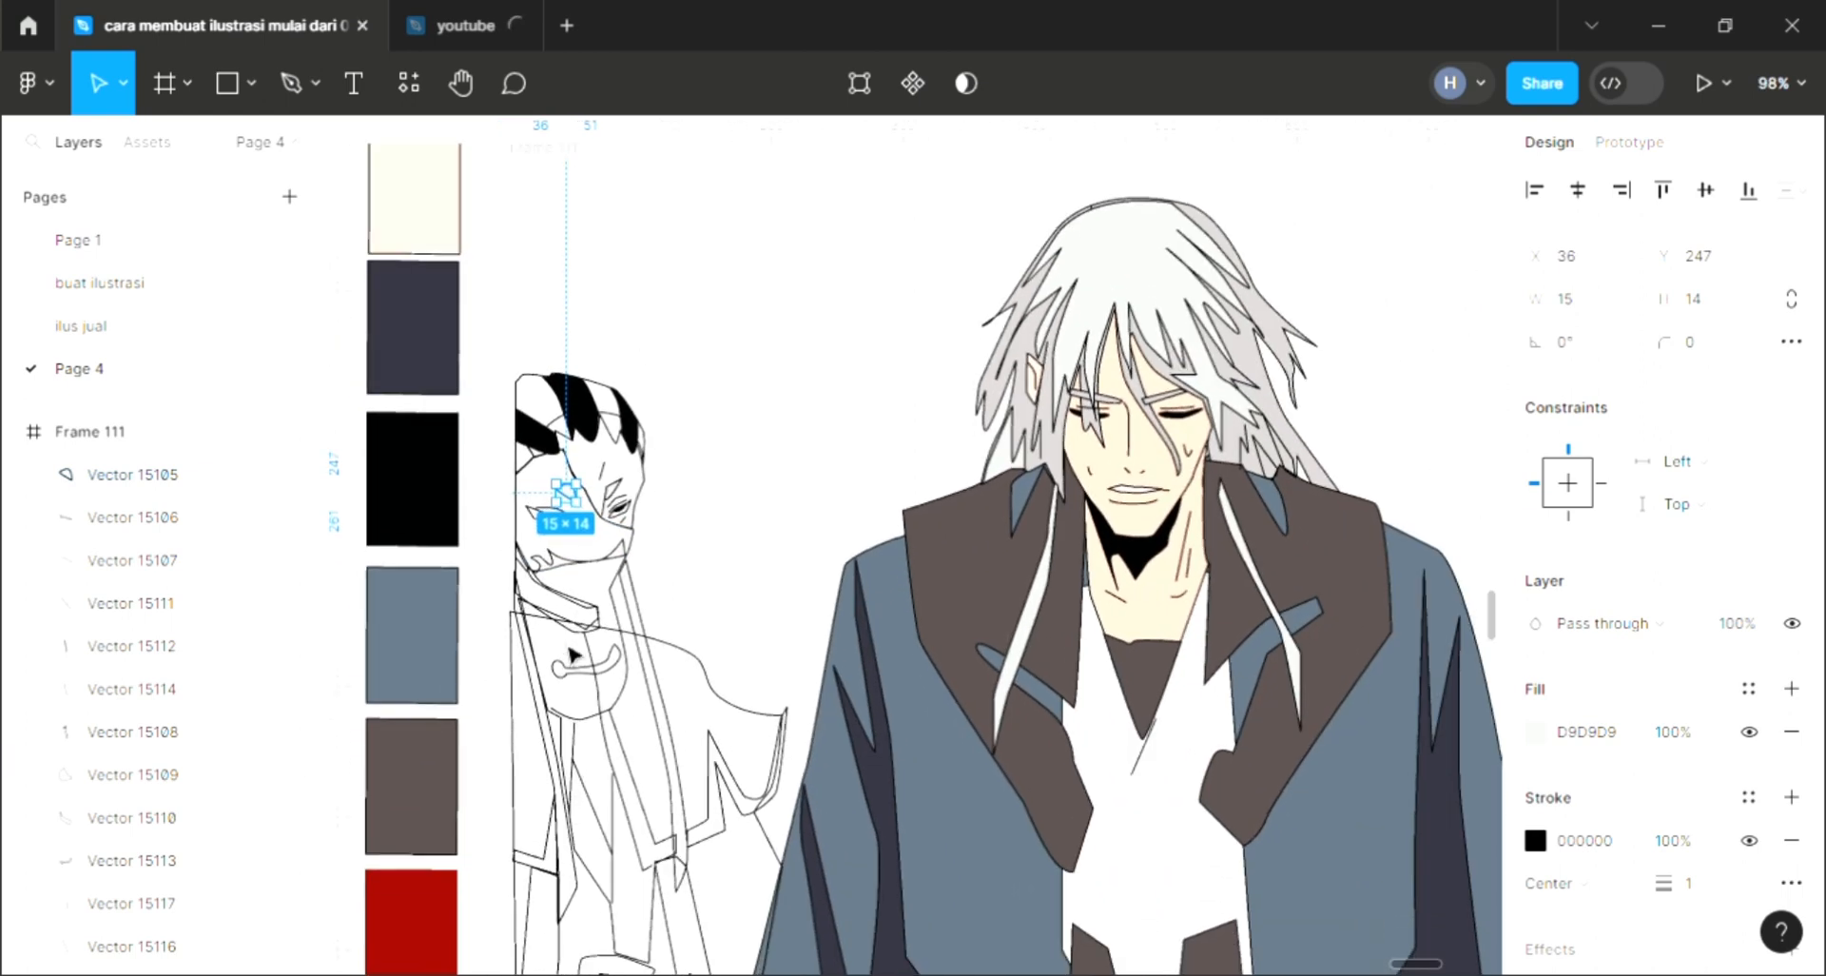
key(i)
click(400, 912)
click(750, 527)
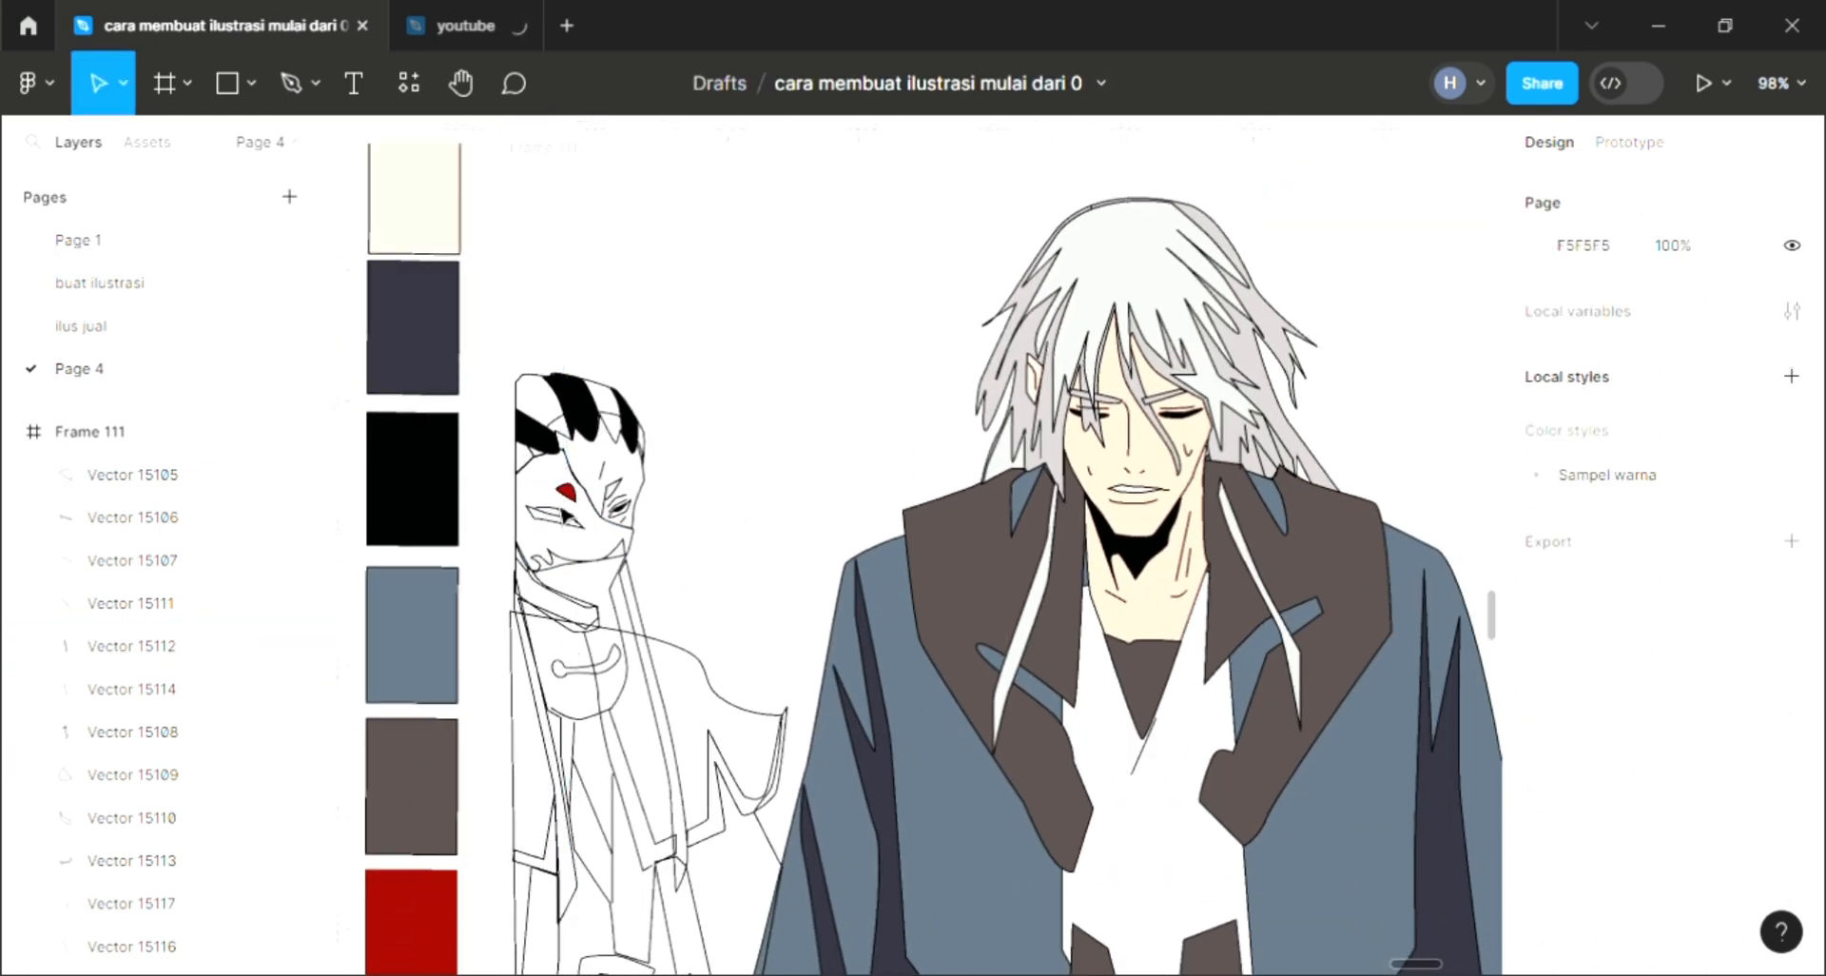
Step: Send the left character's face shape backward and fill it with the pale skin color
click(570, 523)
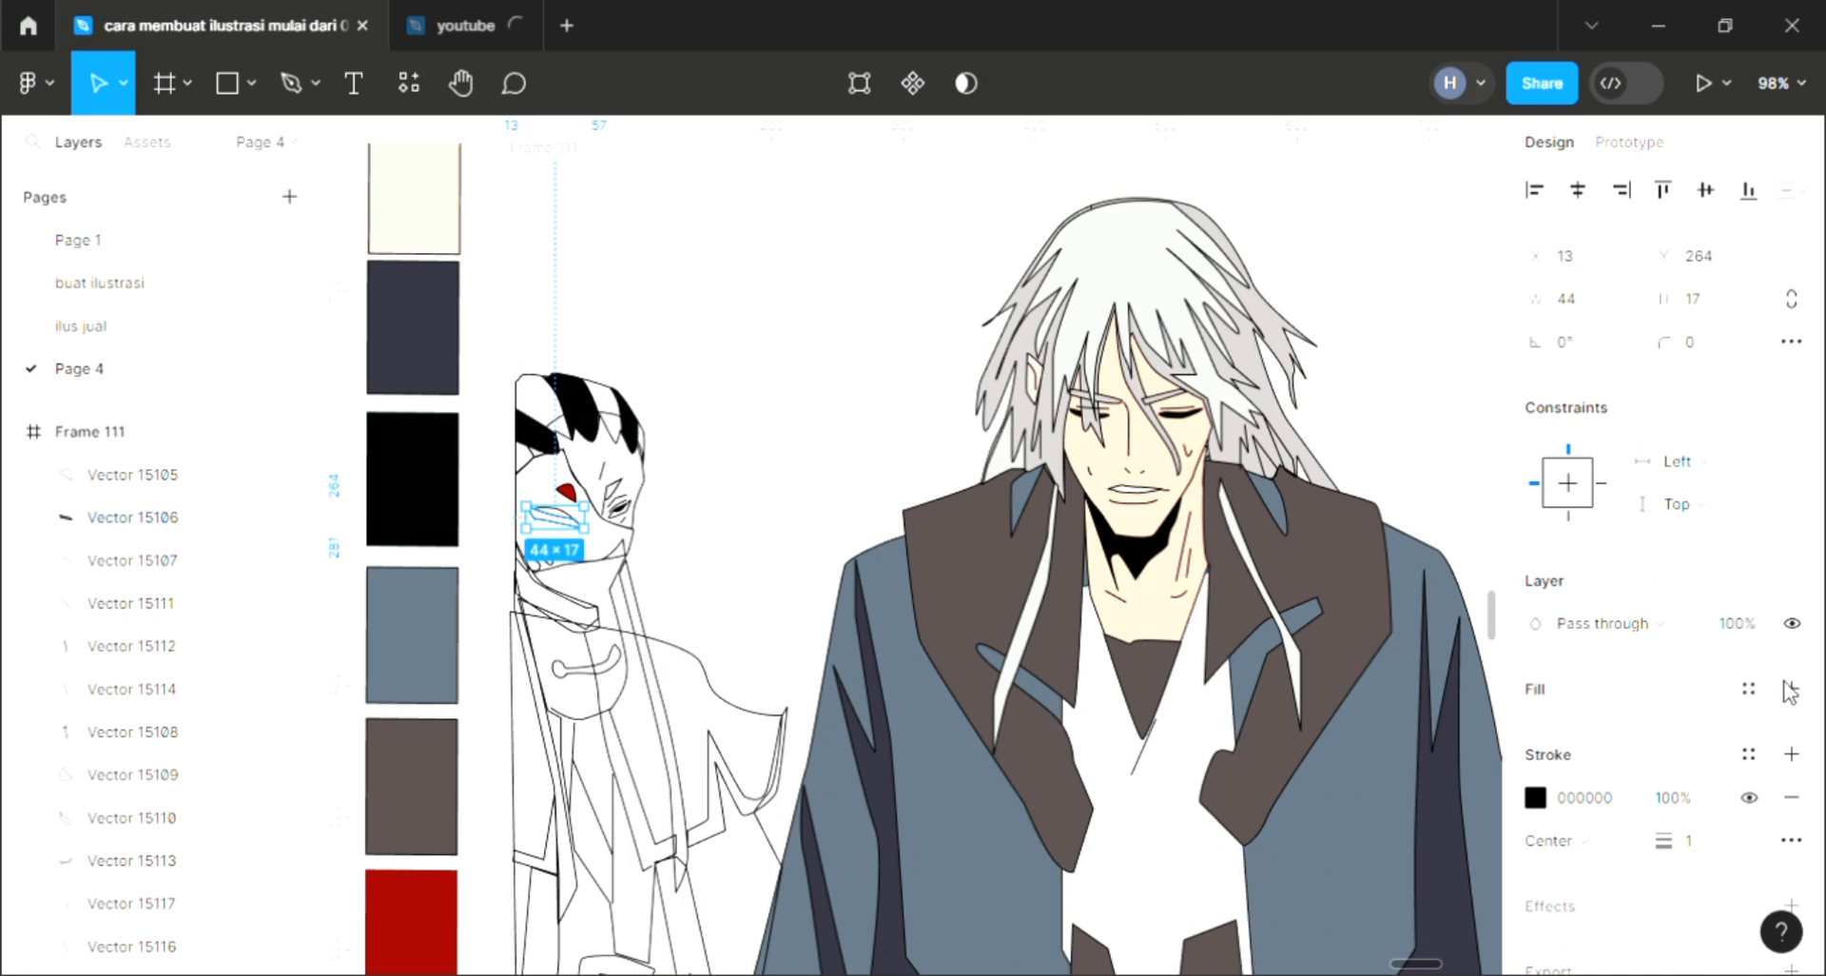
click(699, 571)
scroll(568, 512, up, 3)
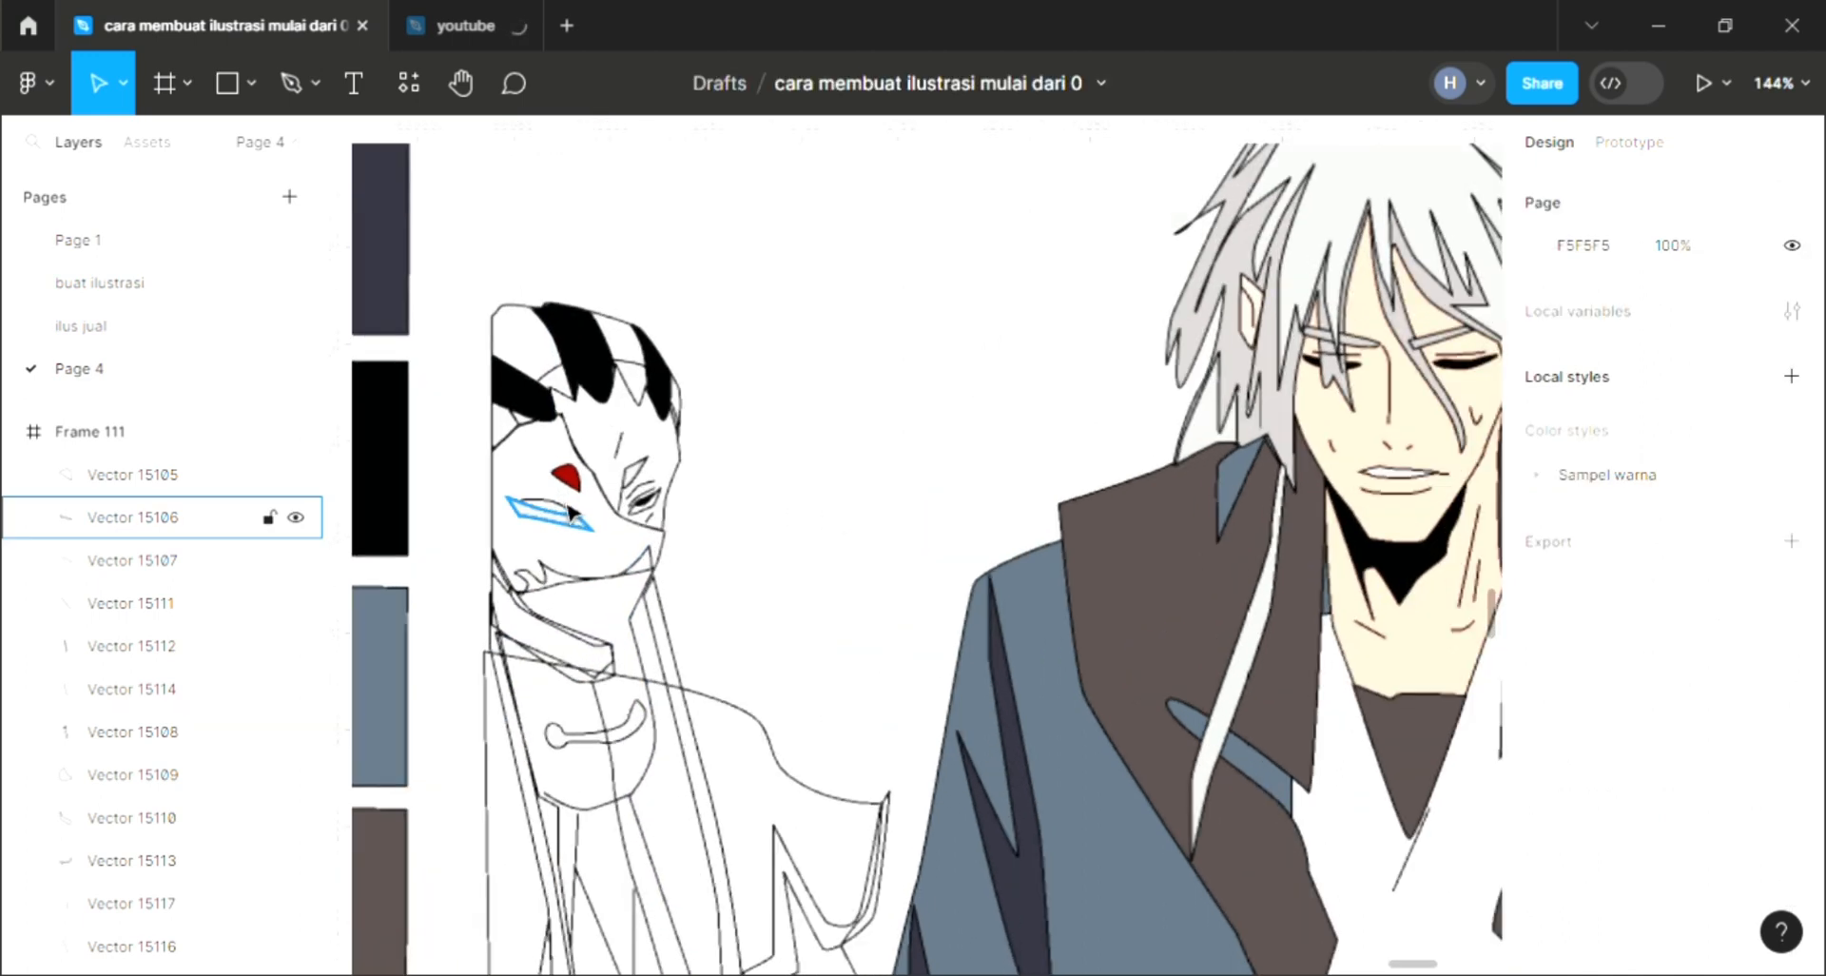
scroll(569, 512, up, 1)
click(569, 512)
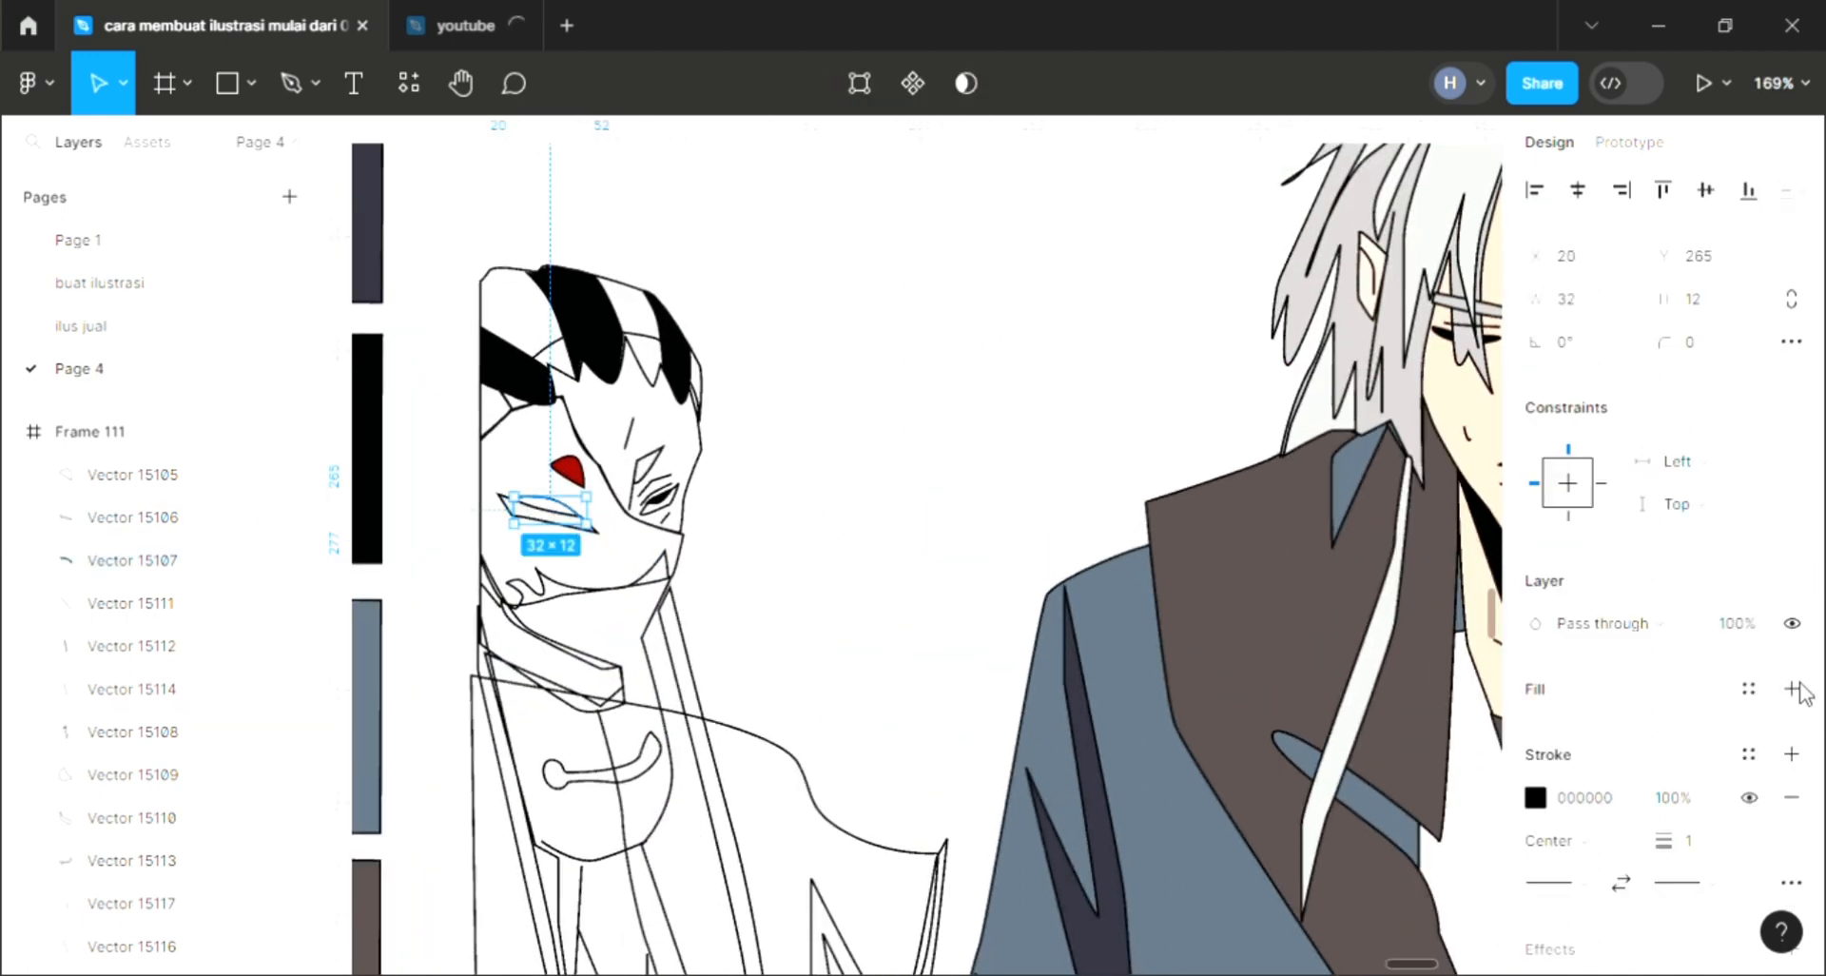
scroll(844, 591, down, 3)
click(747, 566)
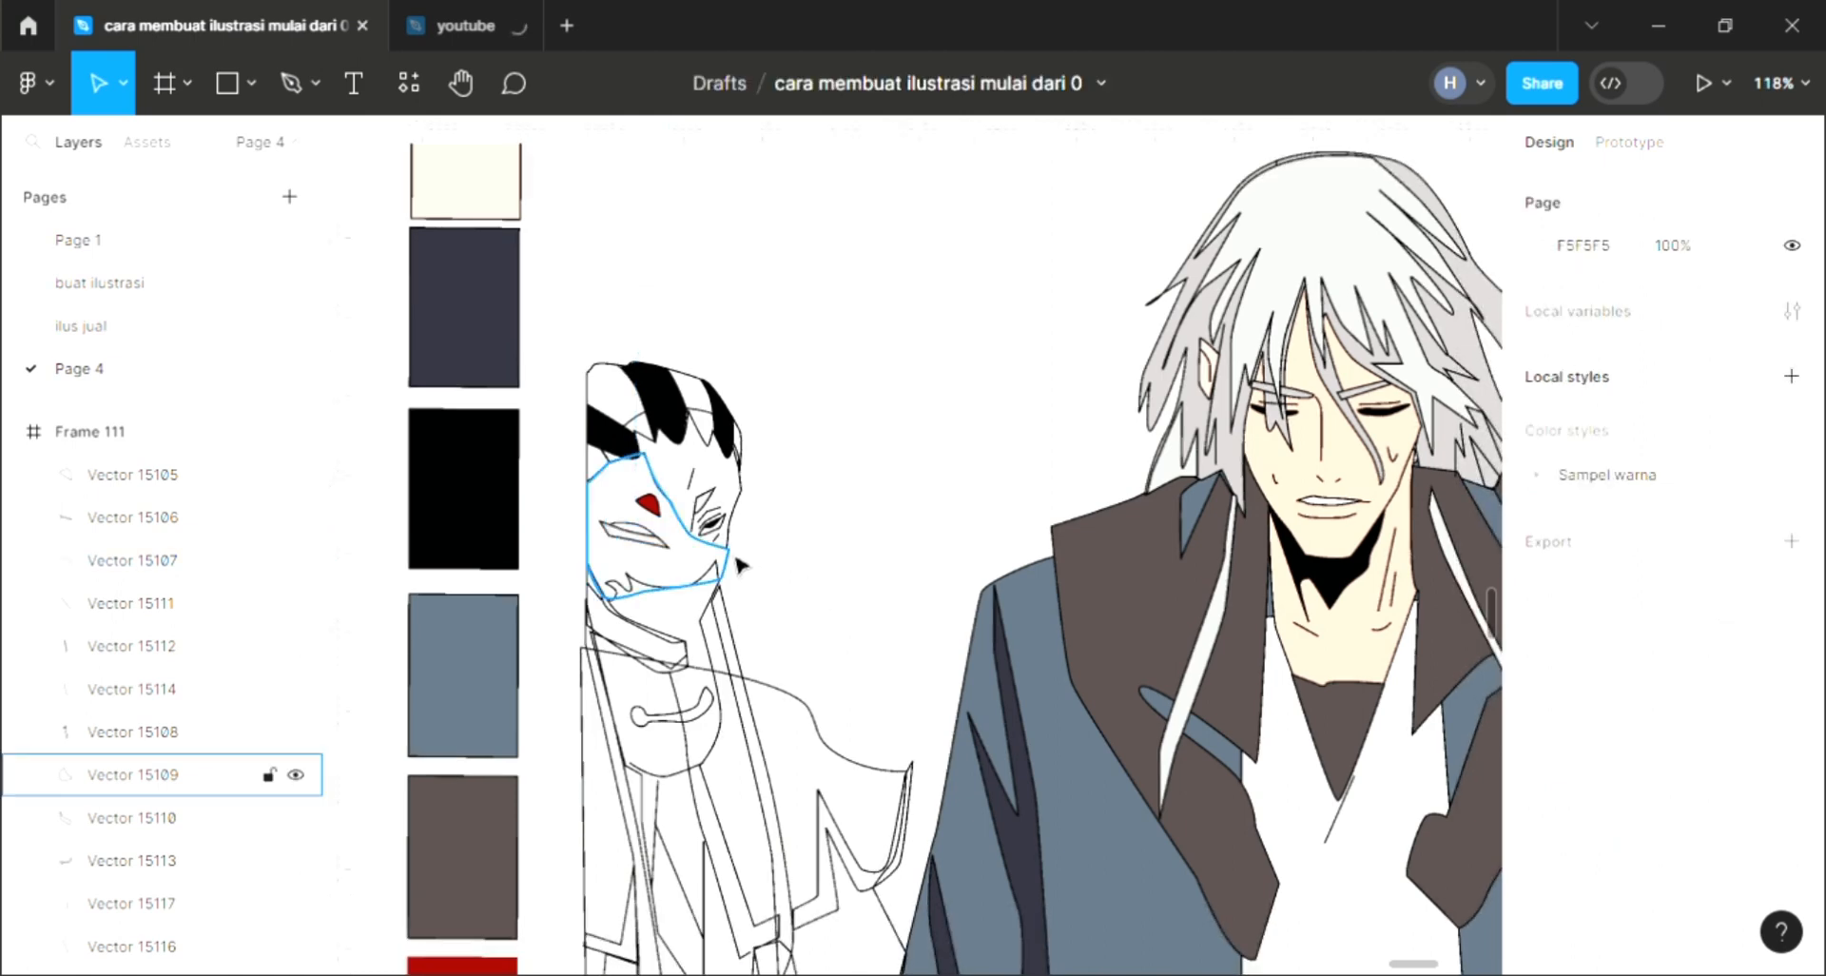
click(731, 529)
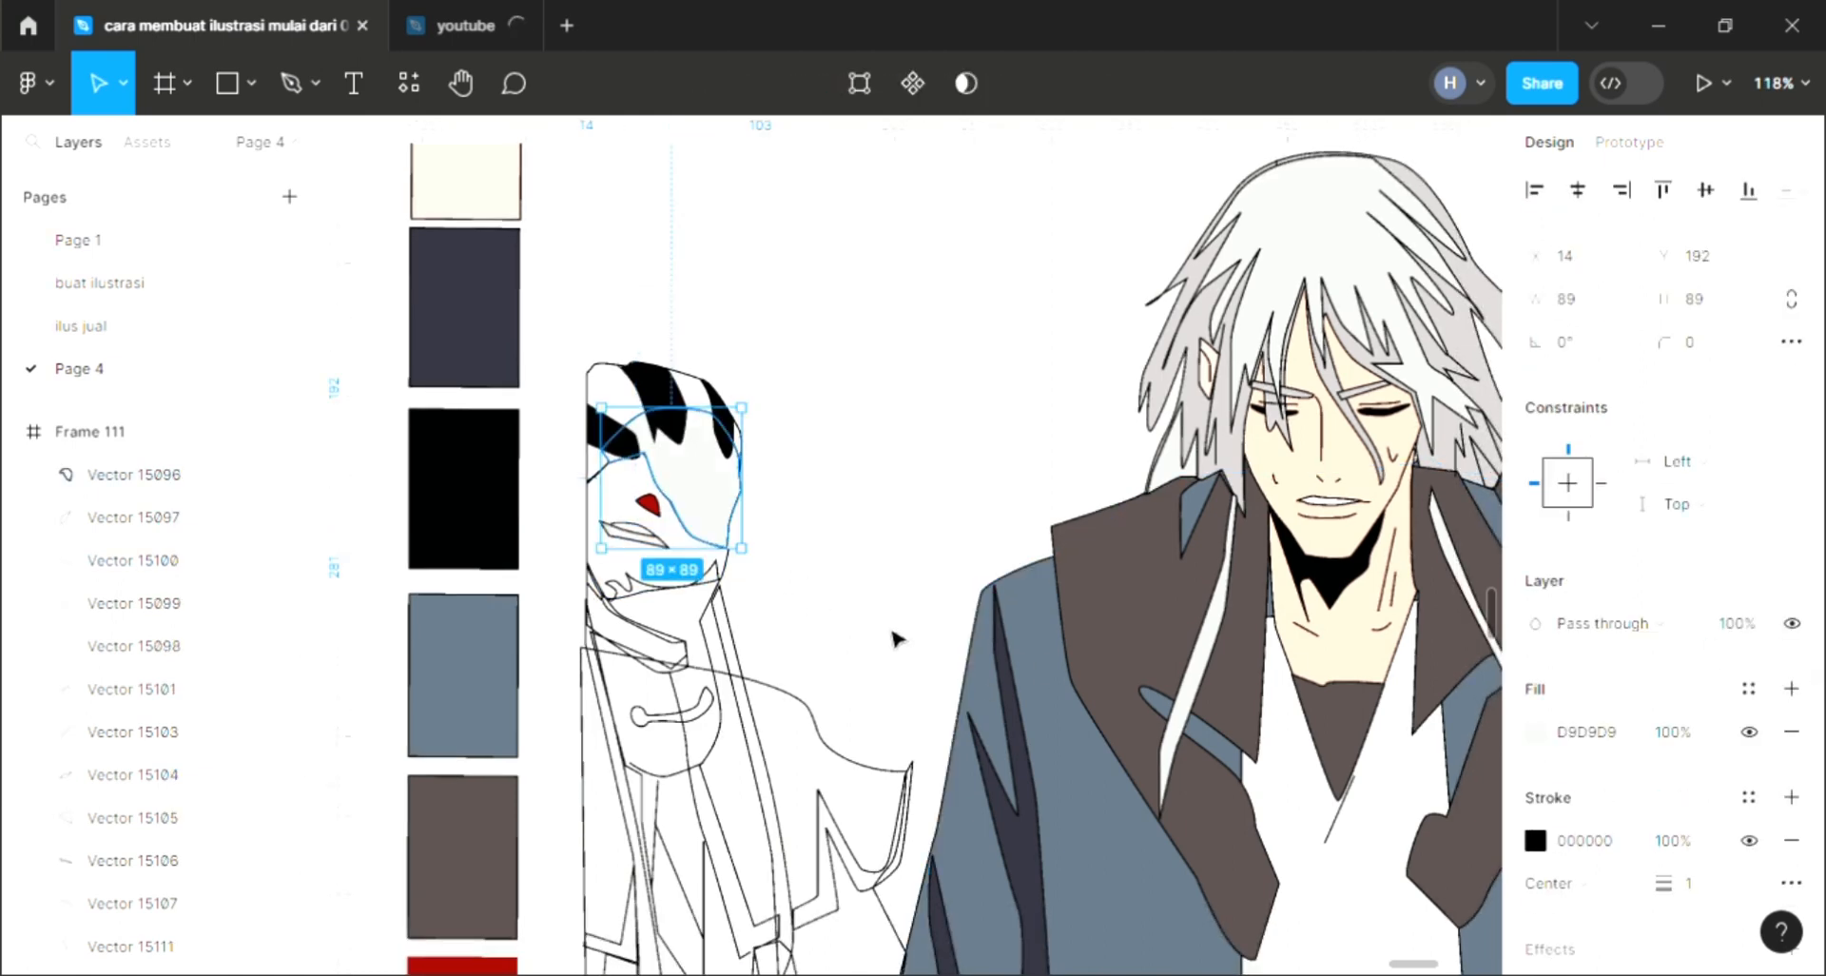
key([)
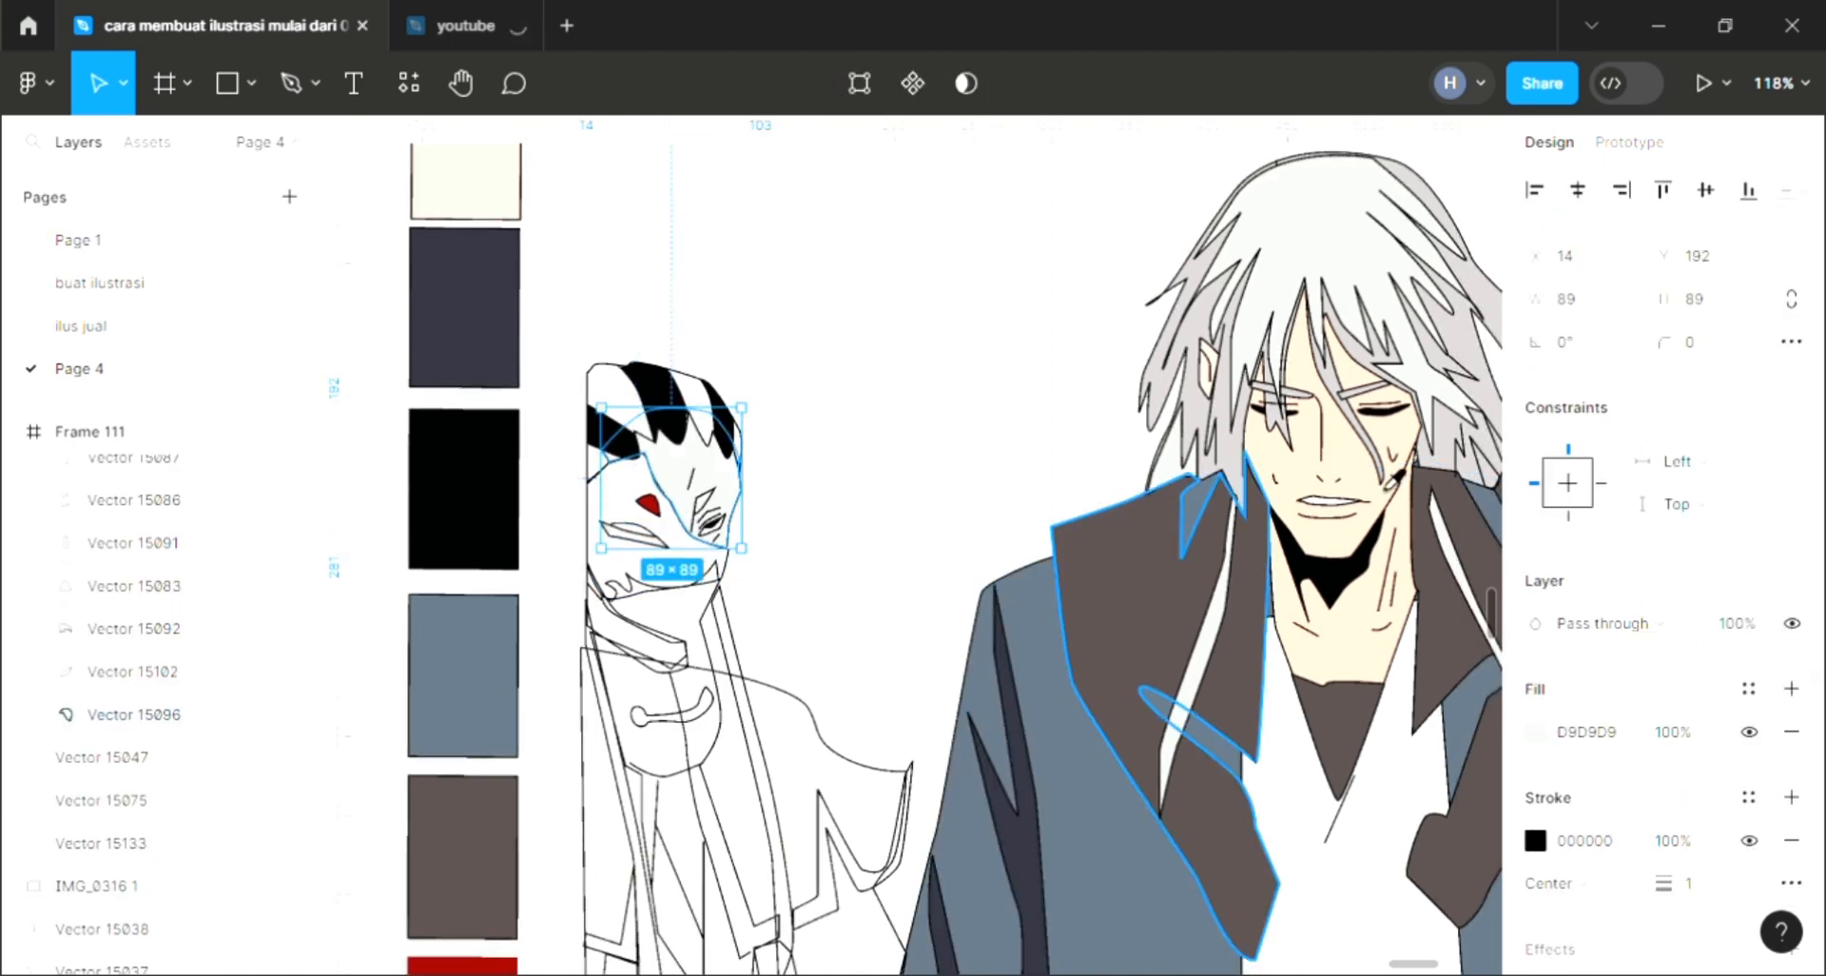
key(i)
click(1308, 430)
key(Escape)
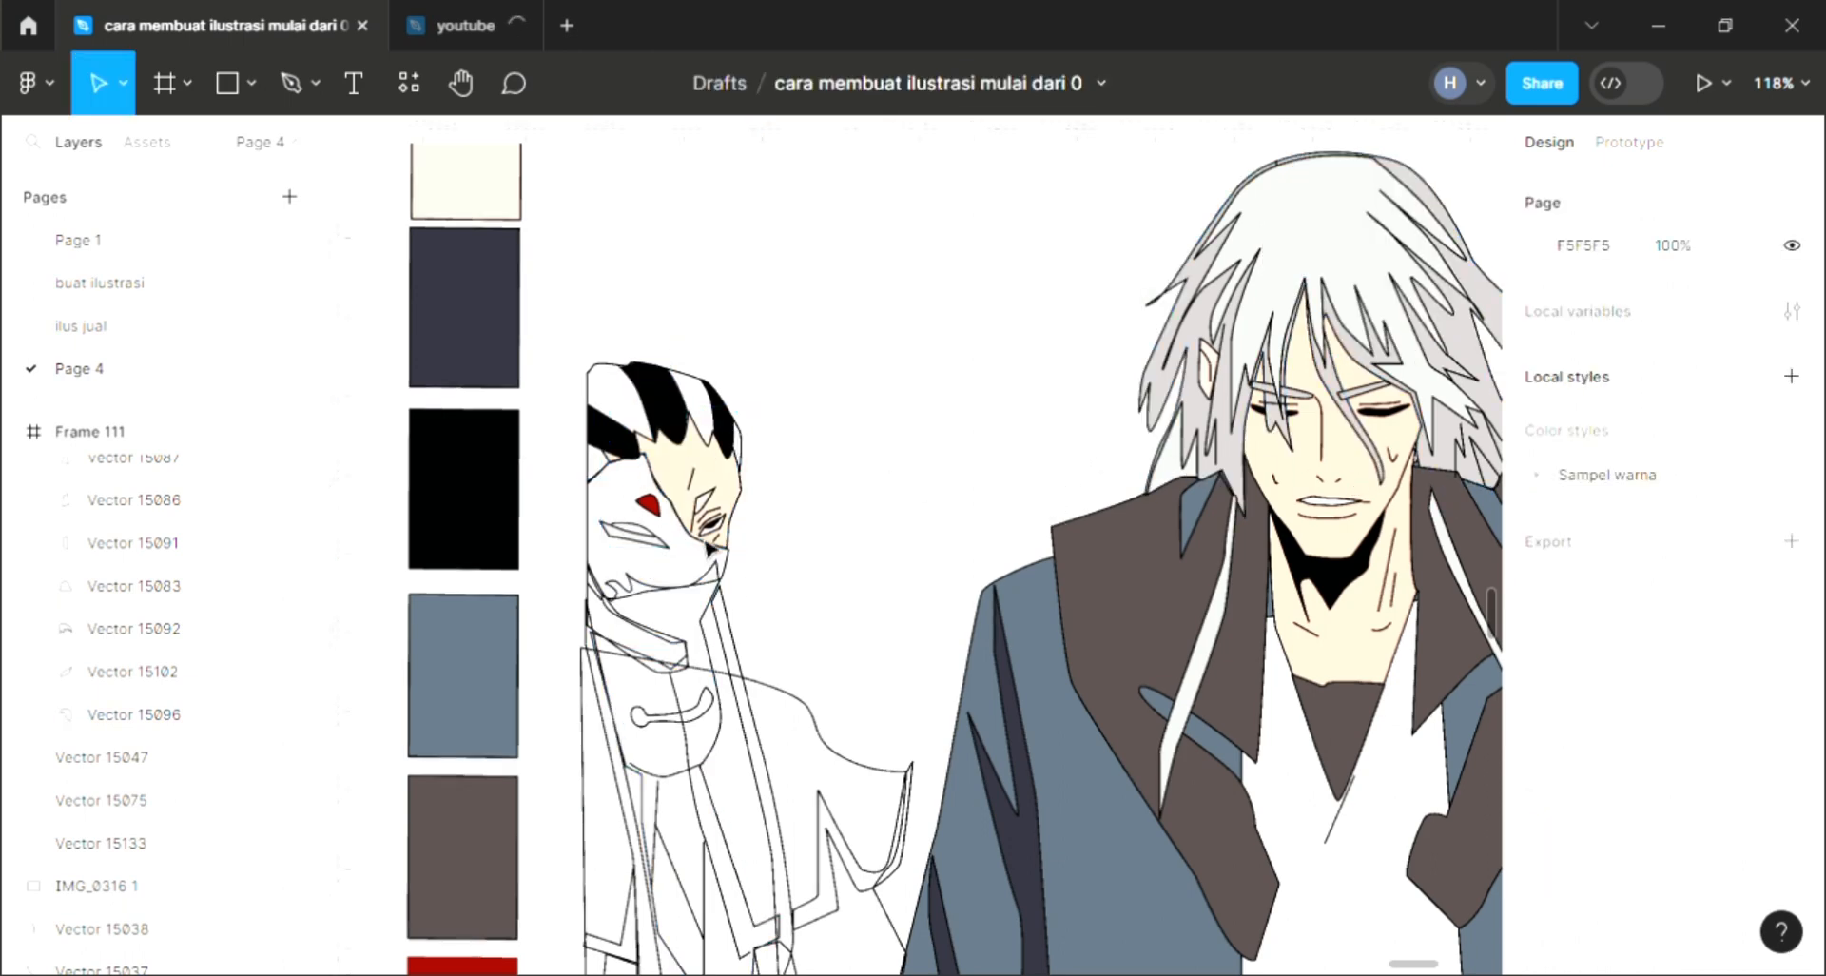
Step: Fill the left character's scarf shape with red from the swatch palette
click(714, 595)
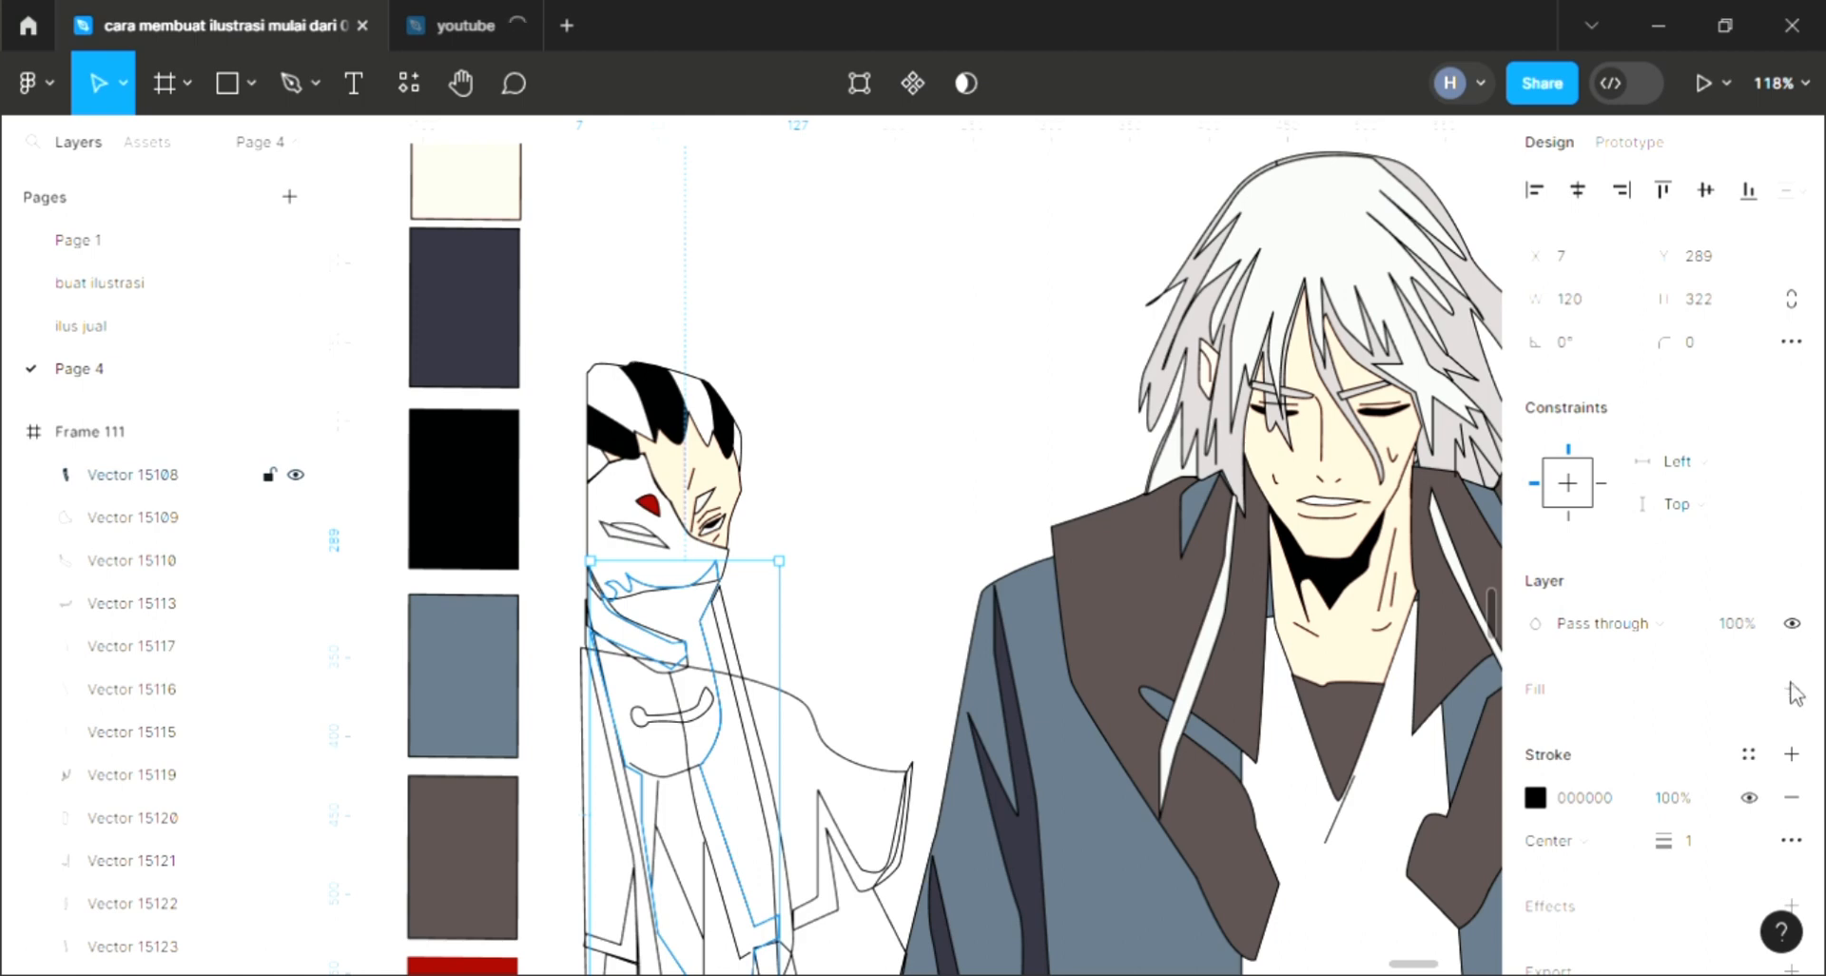
key(i)
click(1173, 721)
key(i)
scroll(506, 923, down, 1)
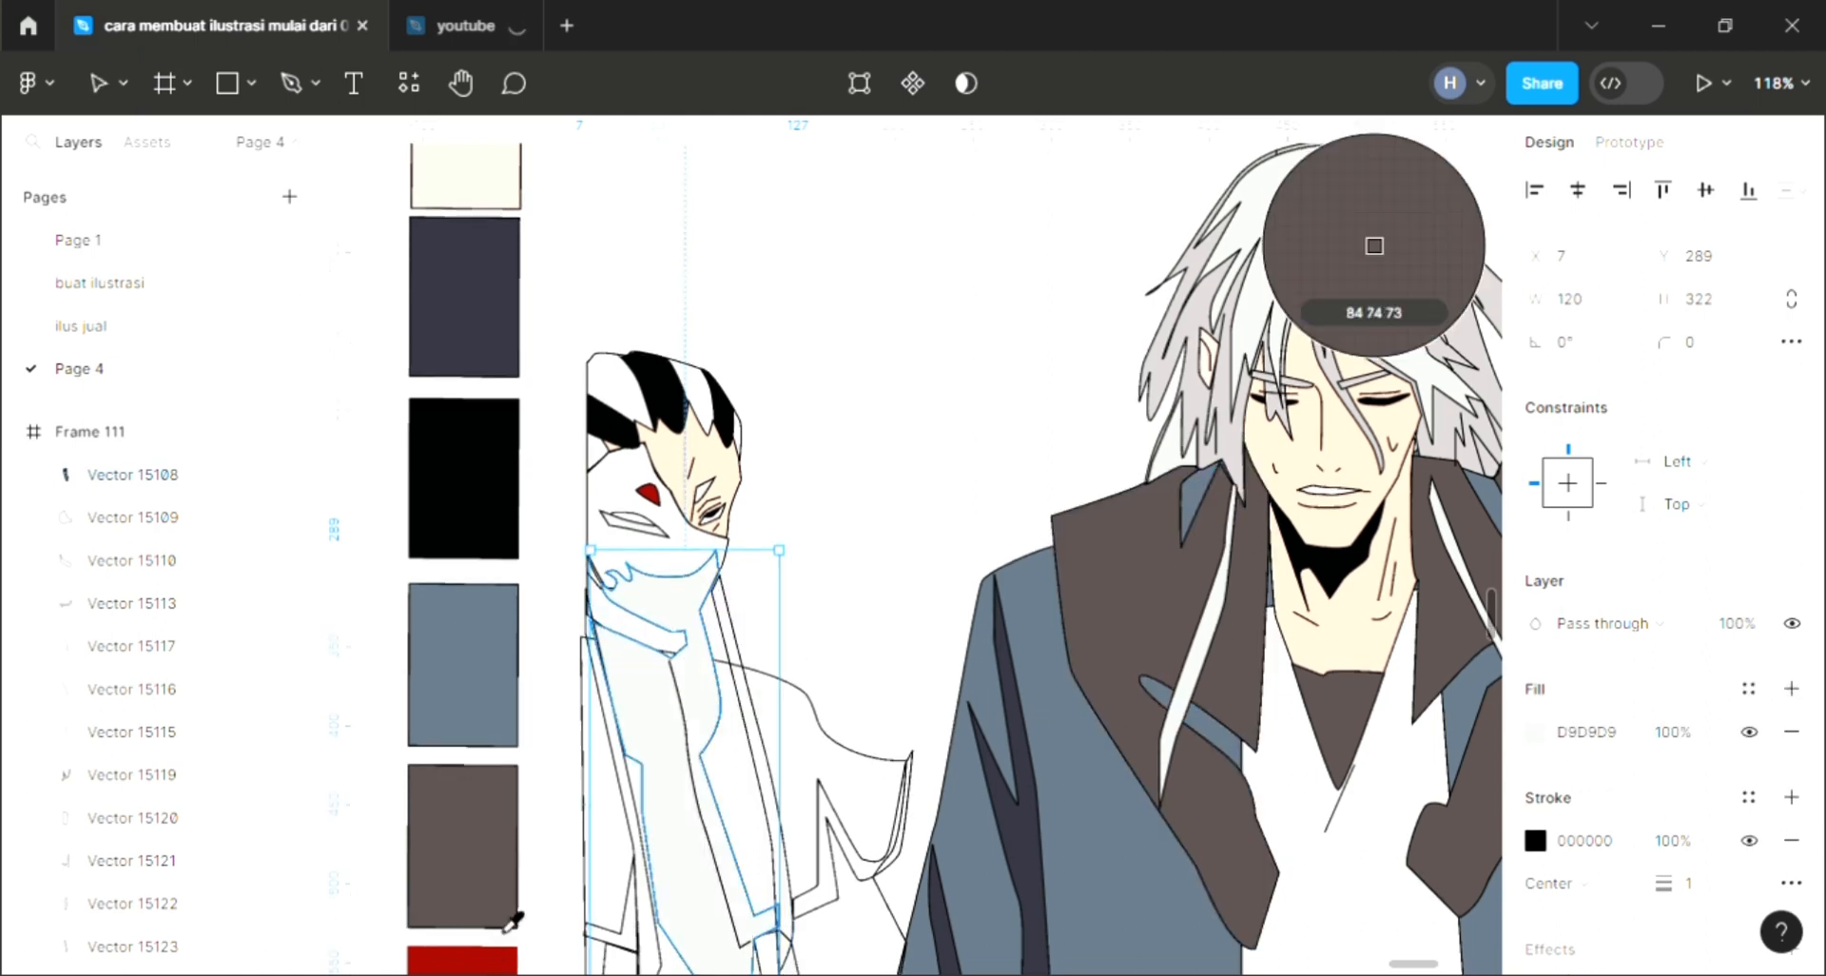
click(493, 959)
key(Escape)
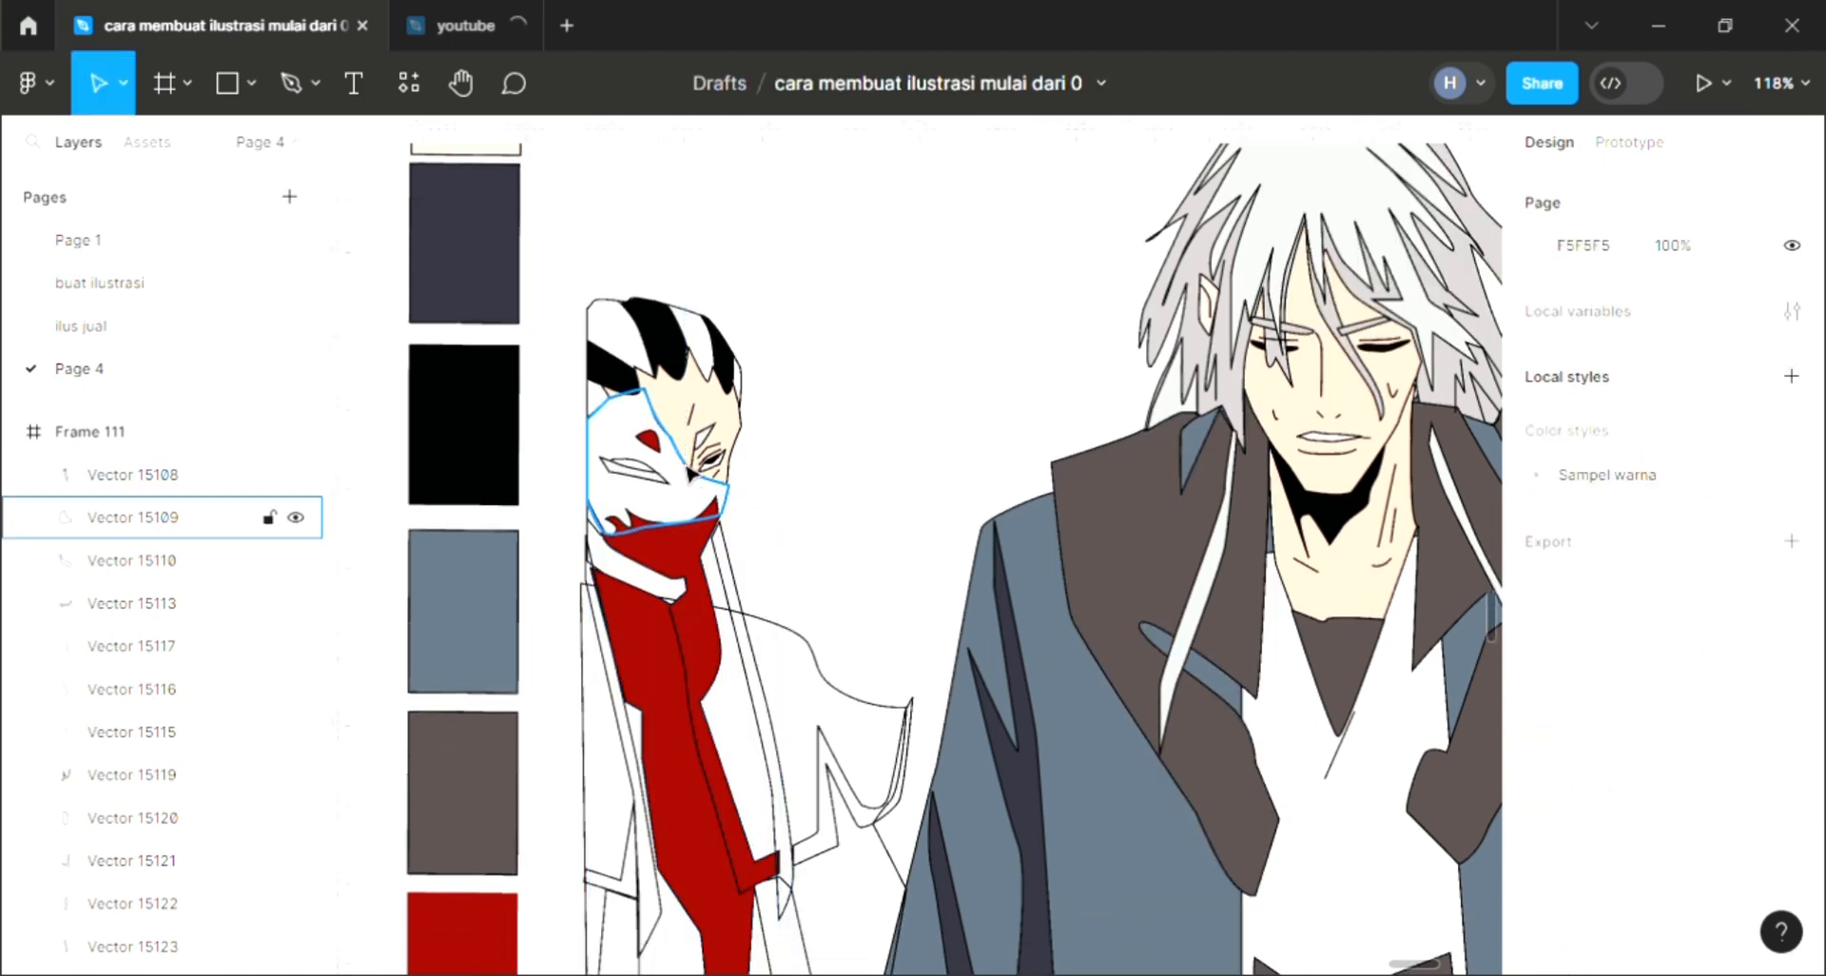
Step: Add a default fill to the mask's face shape
click(1793, 689)
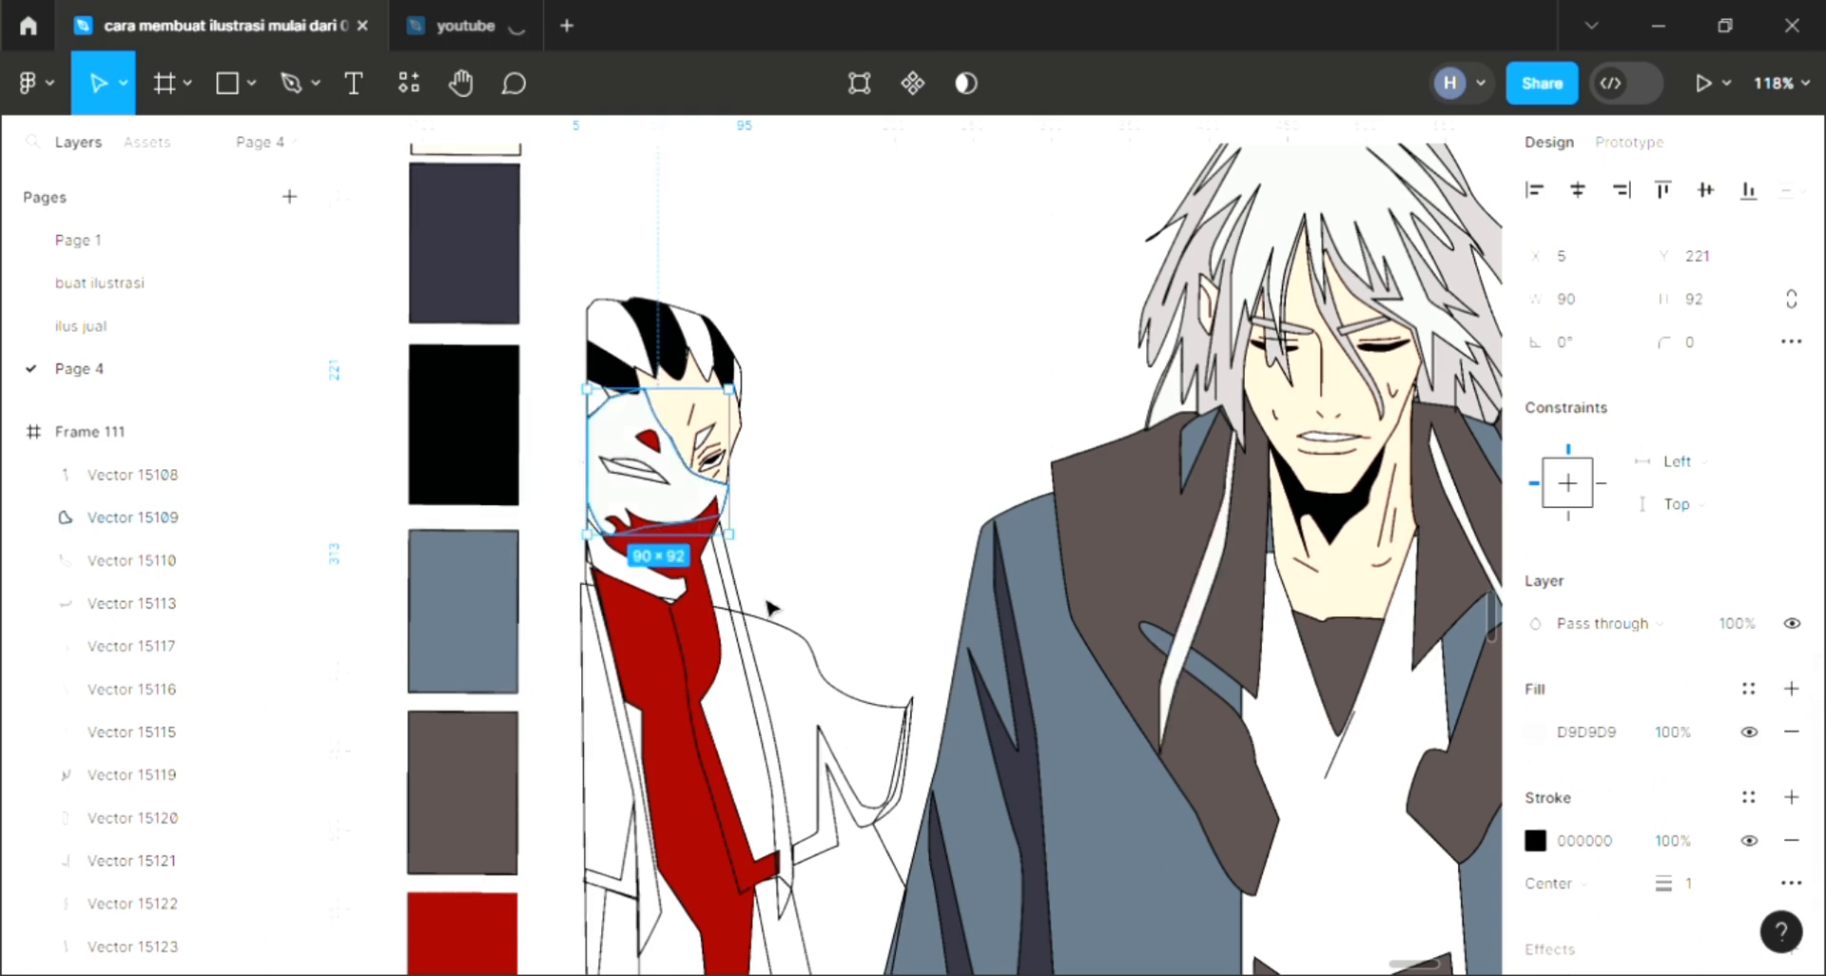
key(i)
key(Escape)
key(Escape)
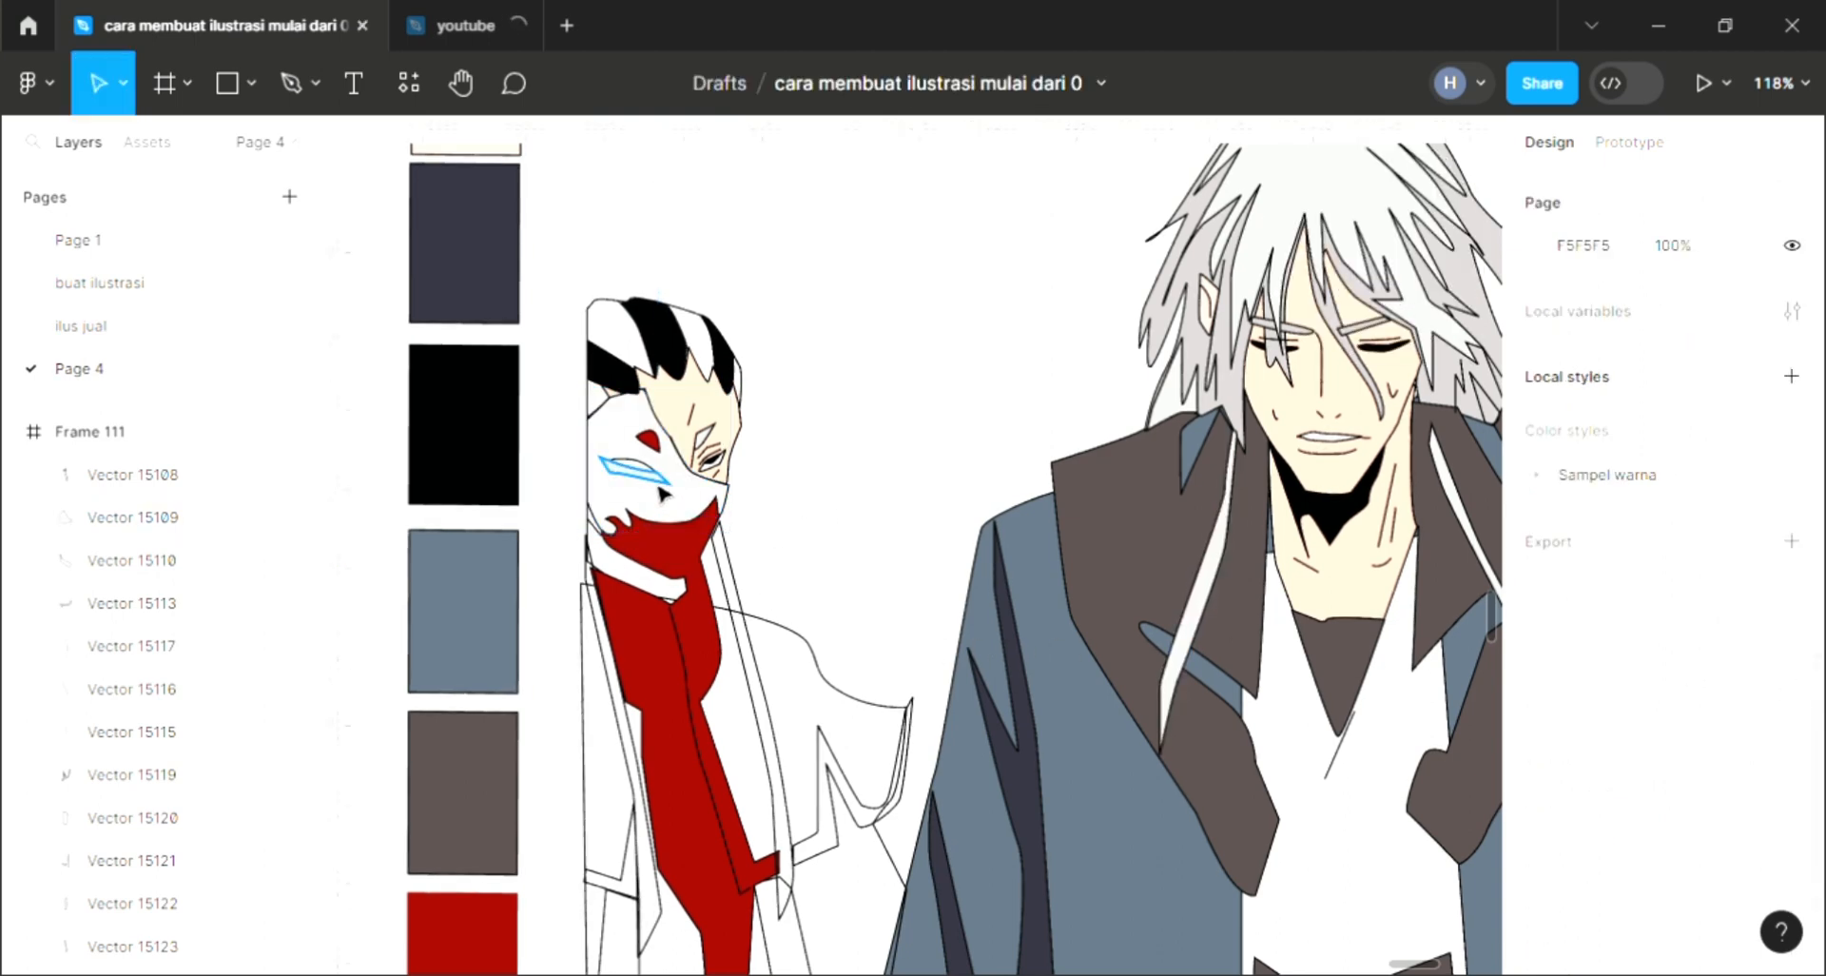
Step: Fill the mask's small eye slit shape with black from the swatch
click(660, 485)
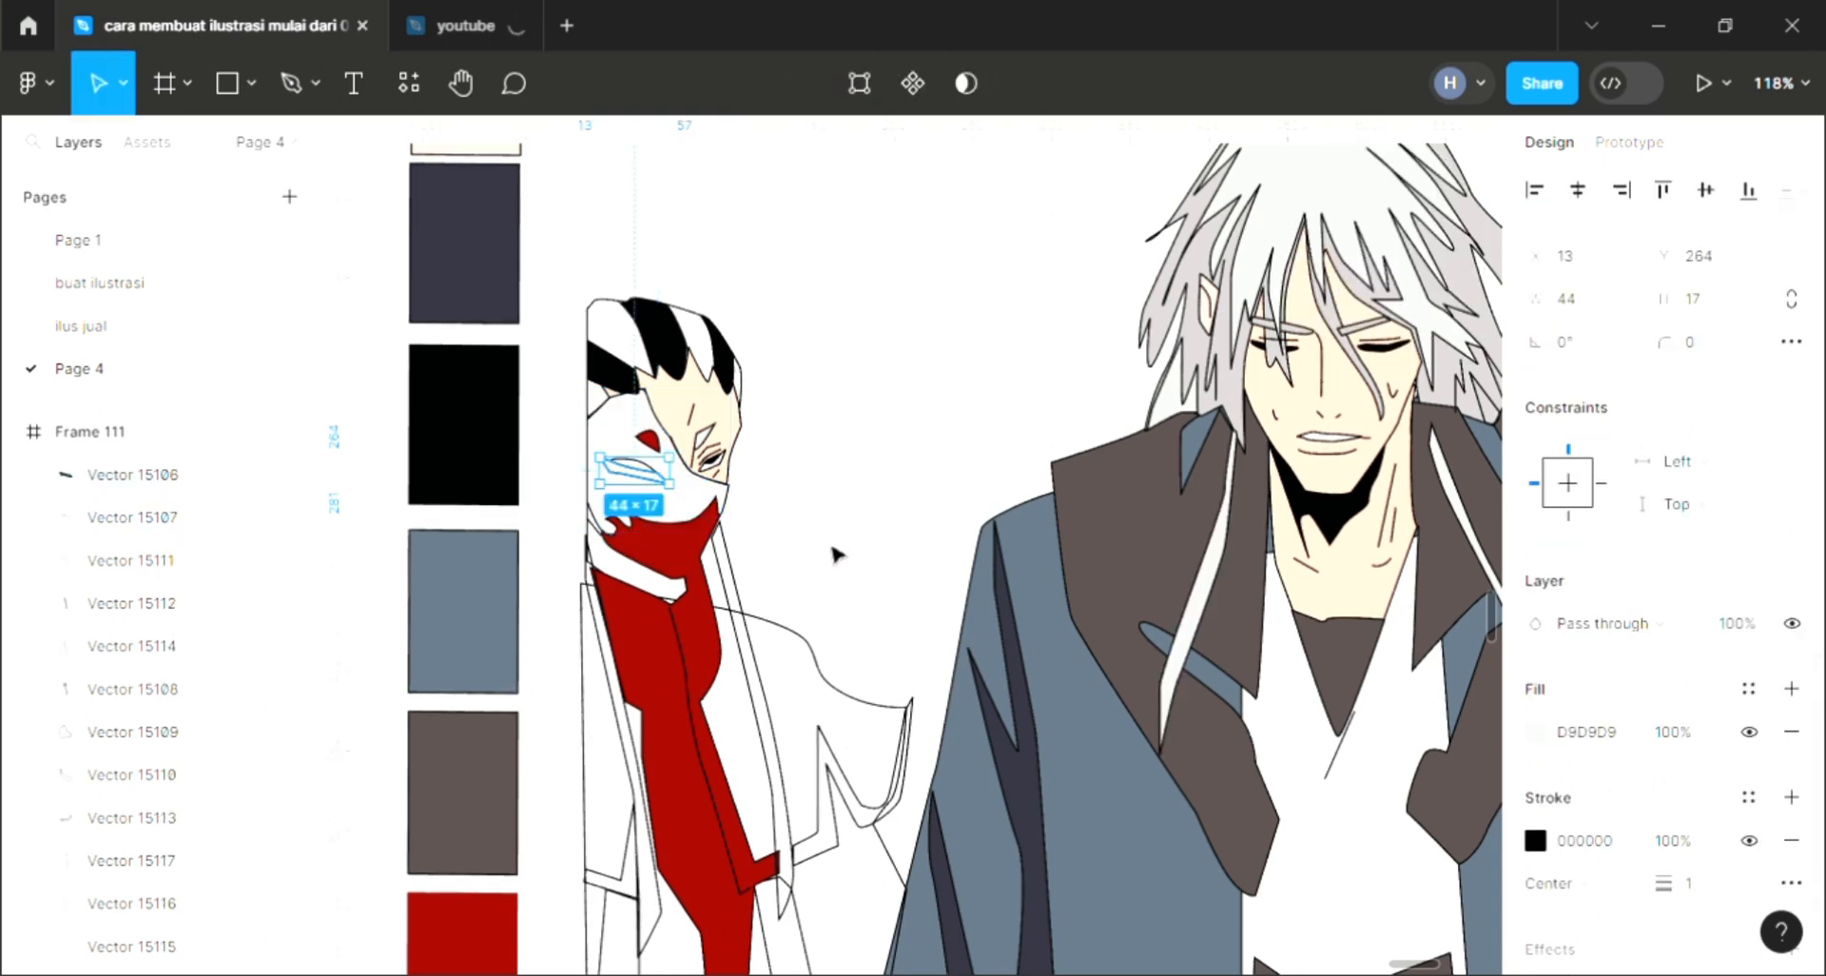
key(i)
click(496, 461)
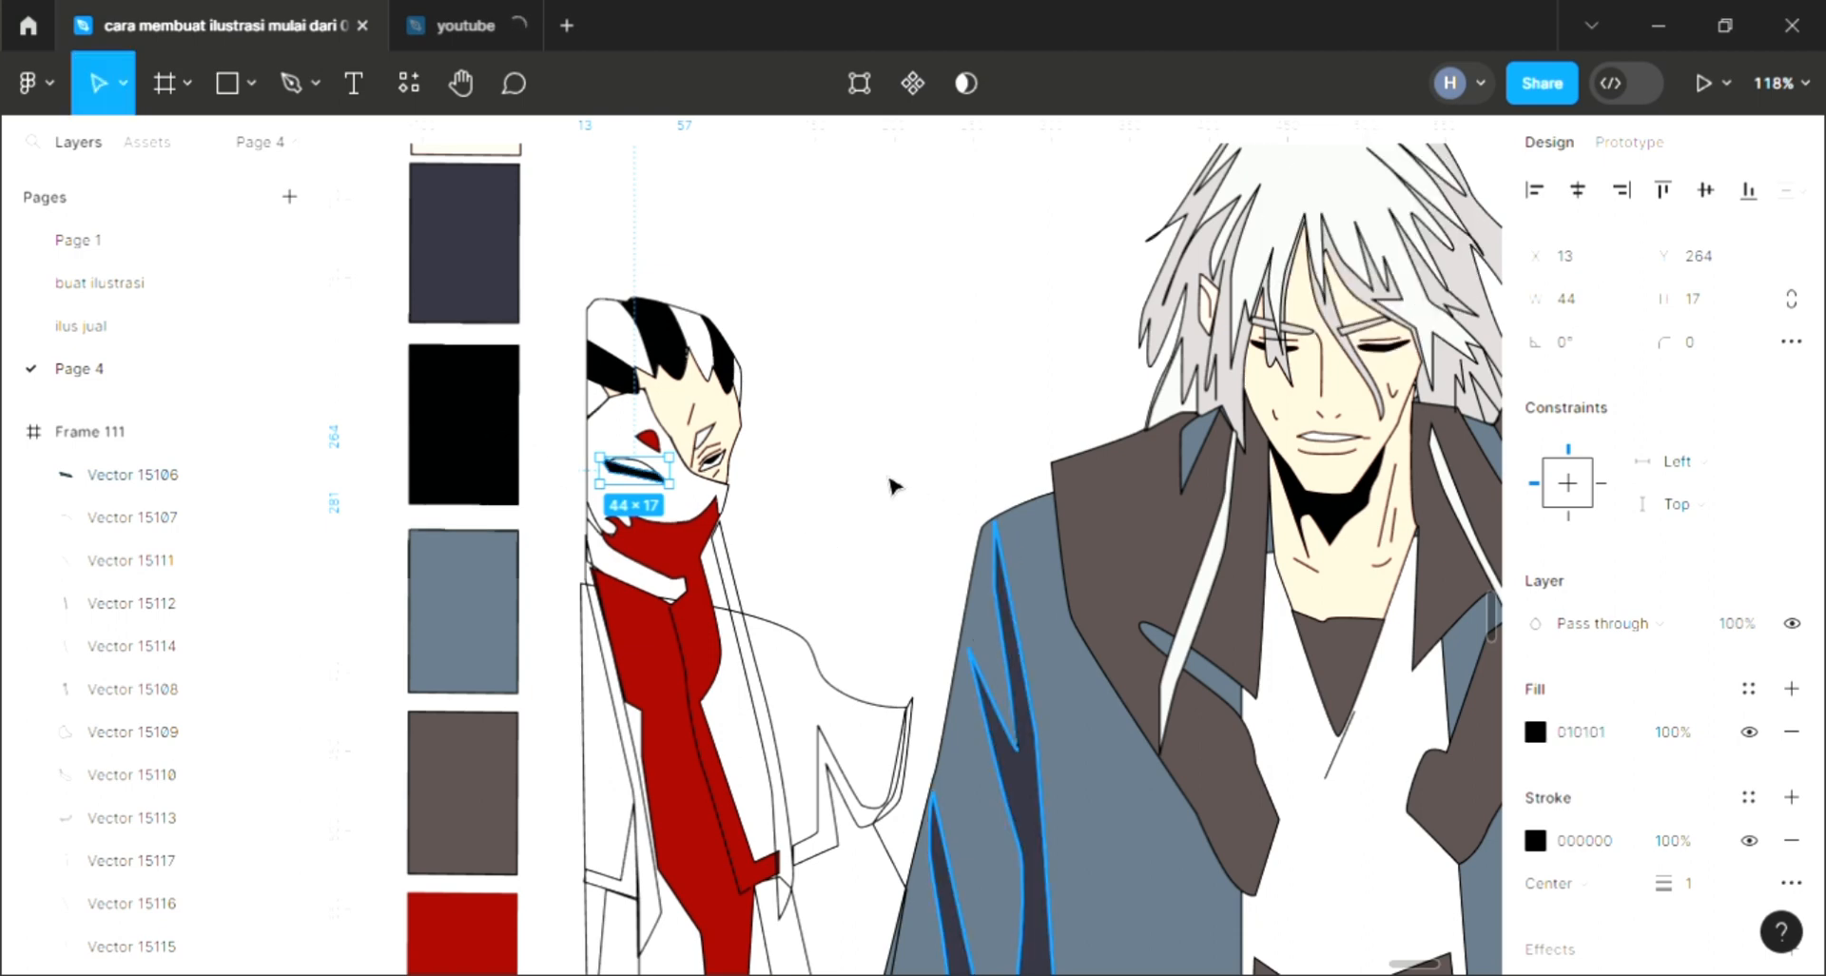
click(876, 536)
scroll(761, 657, right, 2)
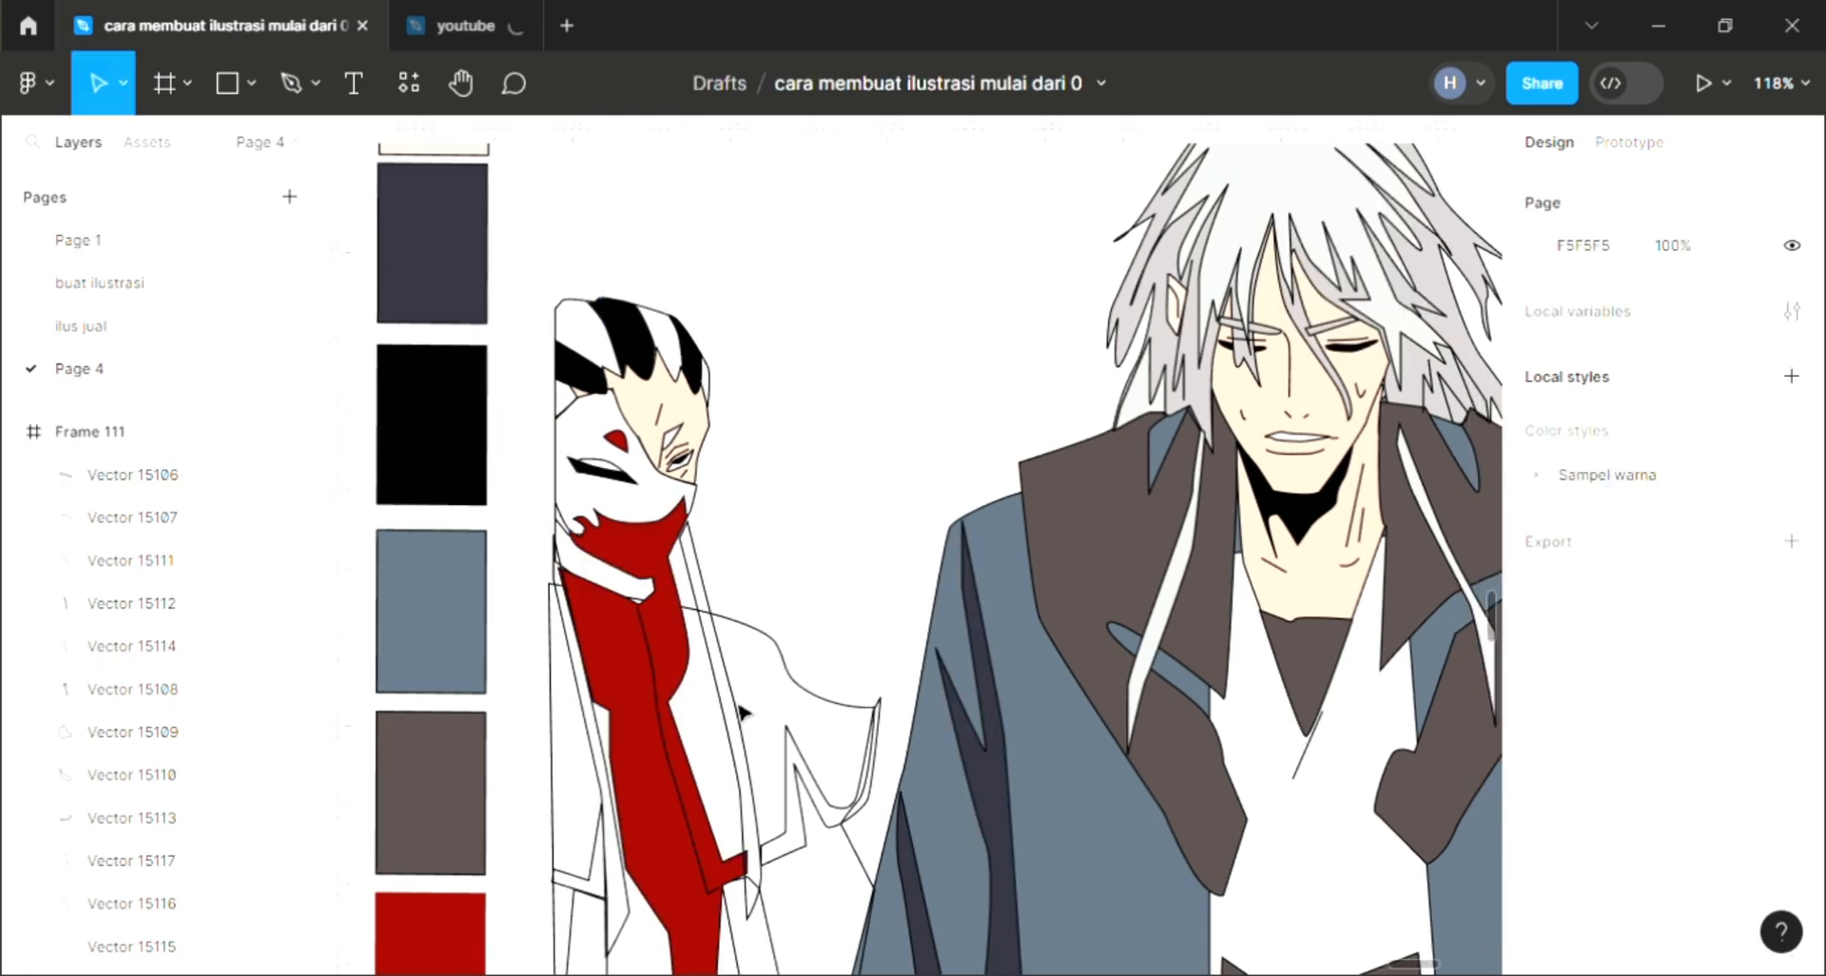
Step: Fill the long strip beside the scarf with white using the eyedropper
click(740, 712)
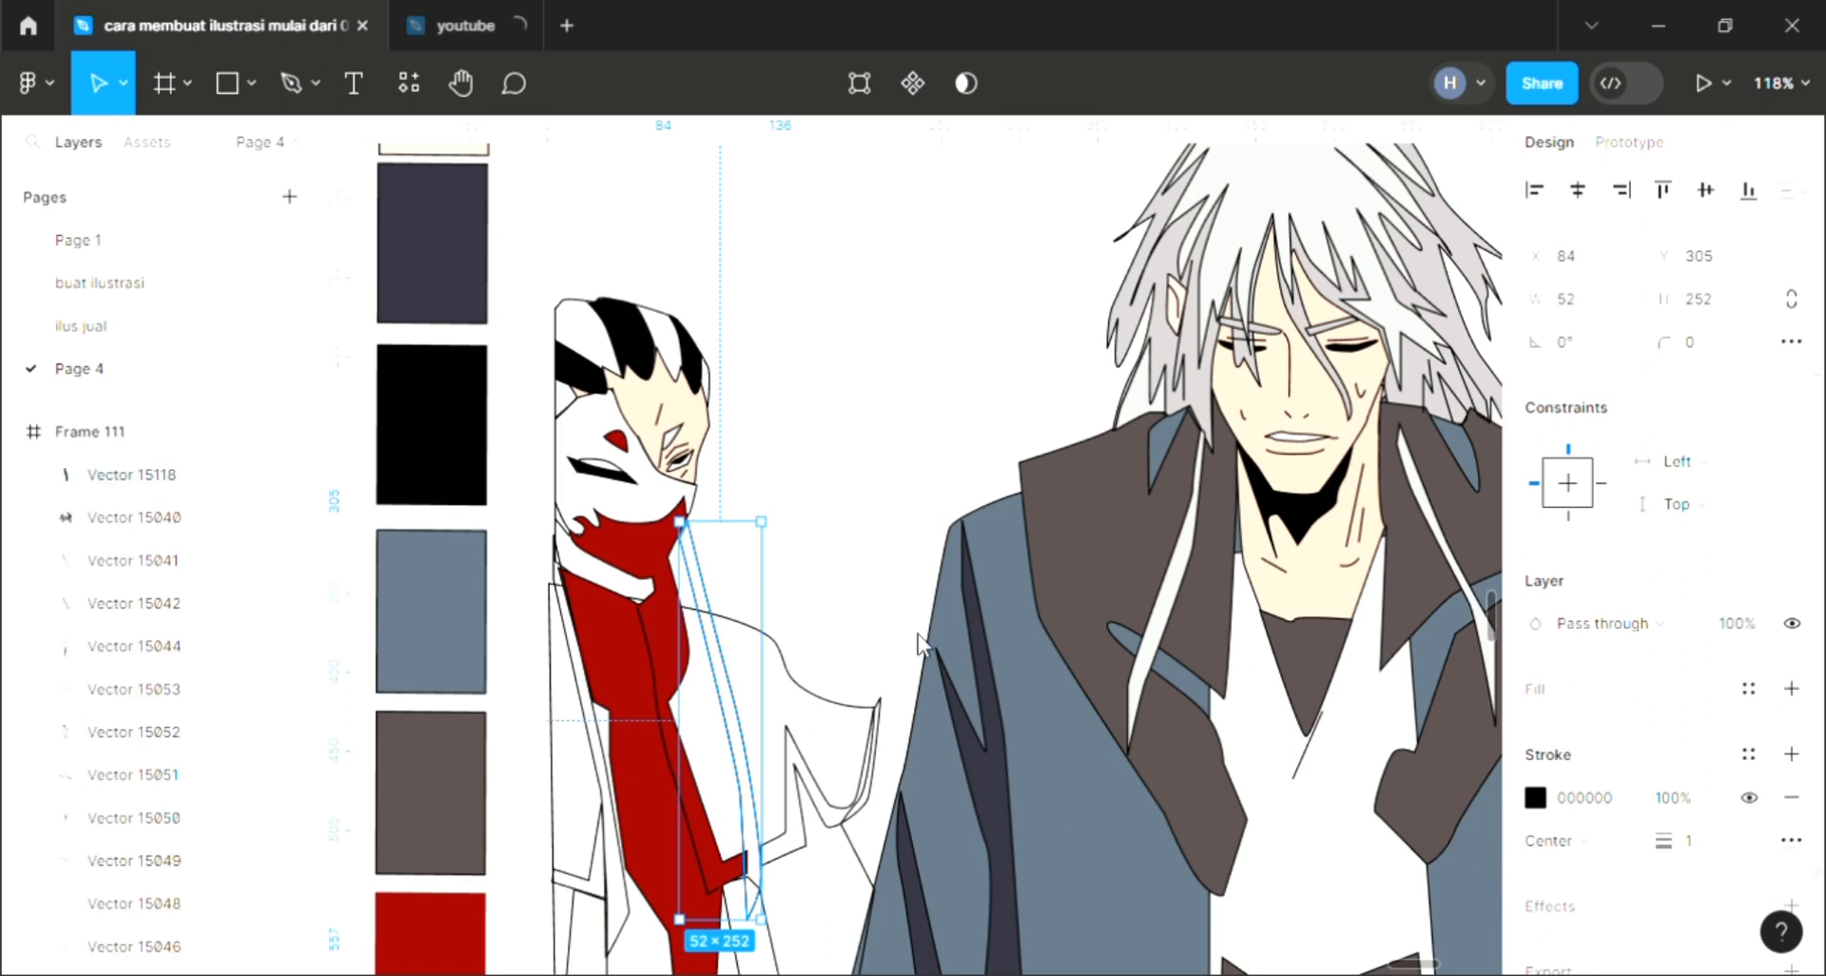
scroll(928, 650, up, 2)
scroll(928, 650, down, 2)
scroll(927, 650, right, 3)
key(i)
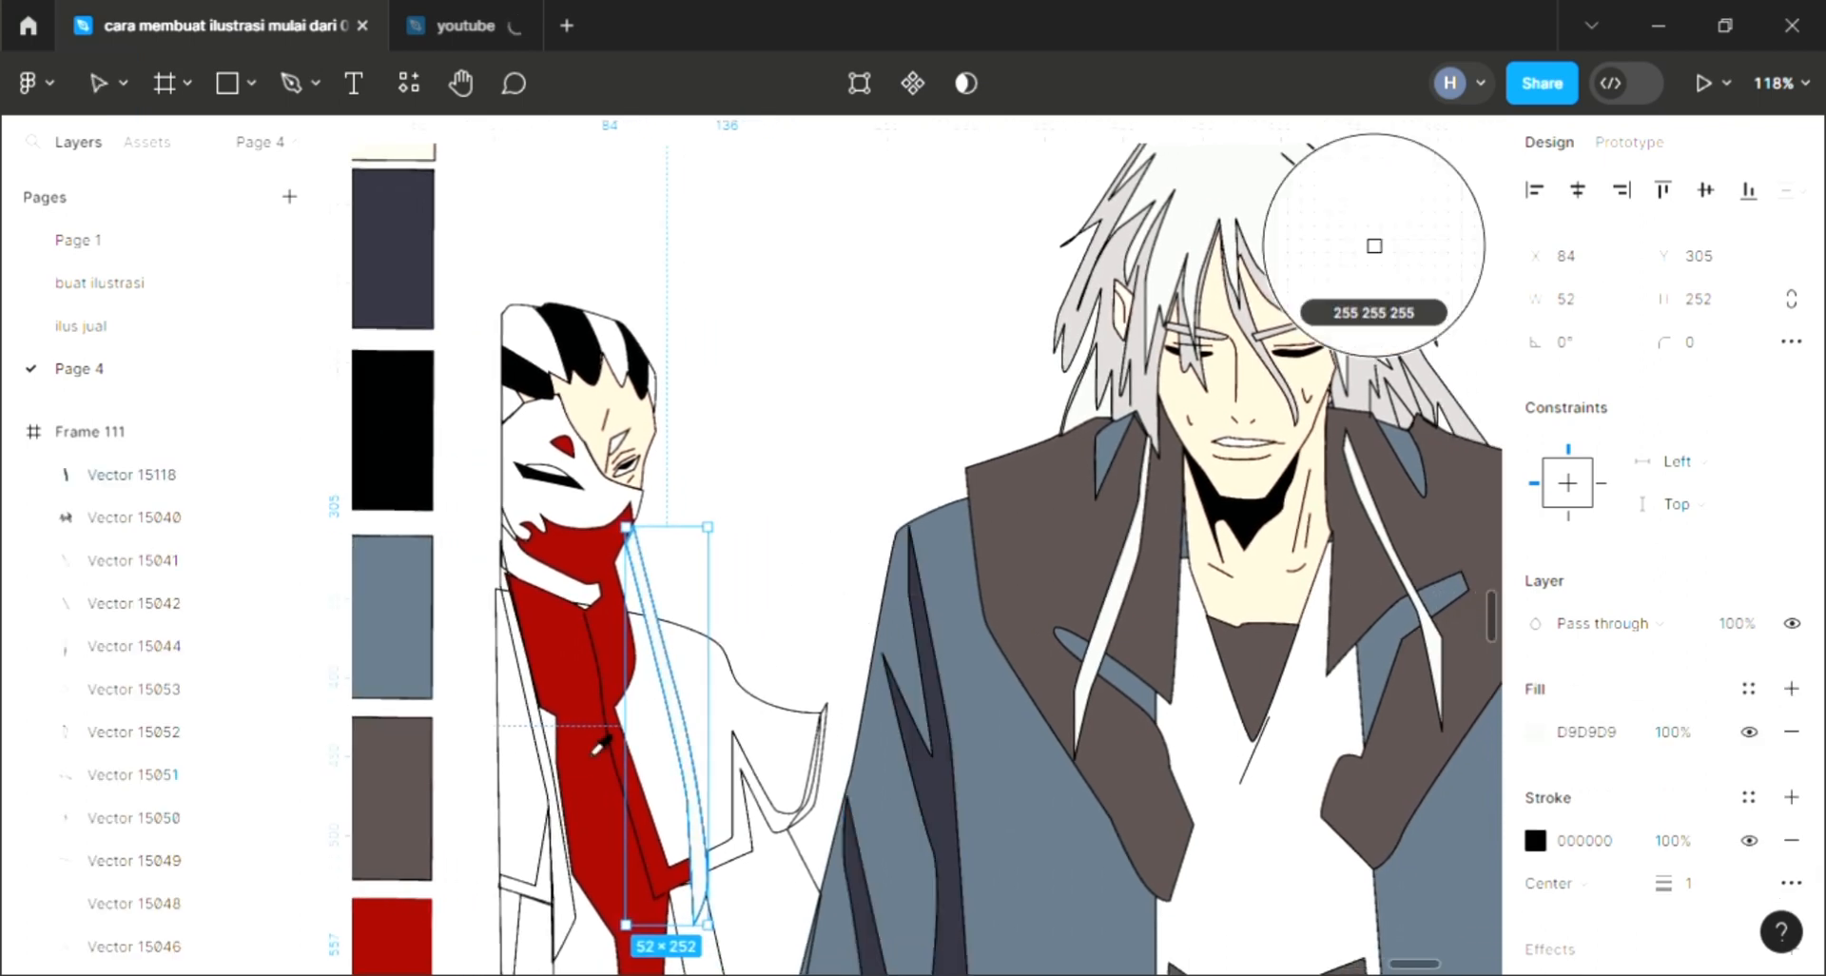
click(1373, 245)
Step: Fill the strip at the left character's outer edge with white
click(551, 806)
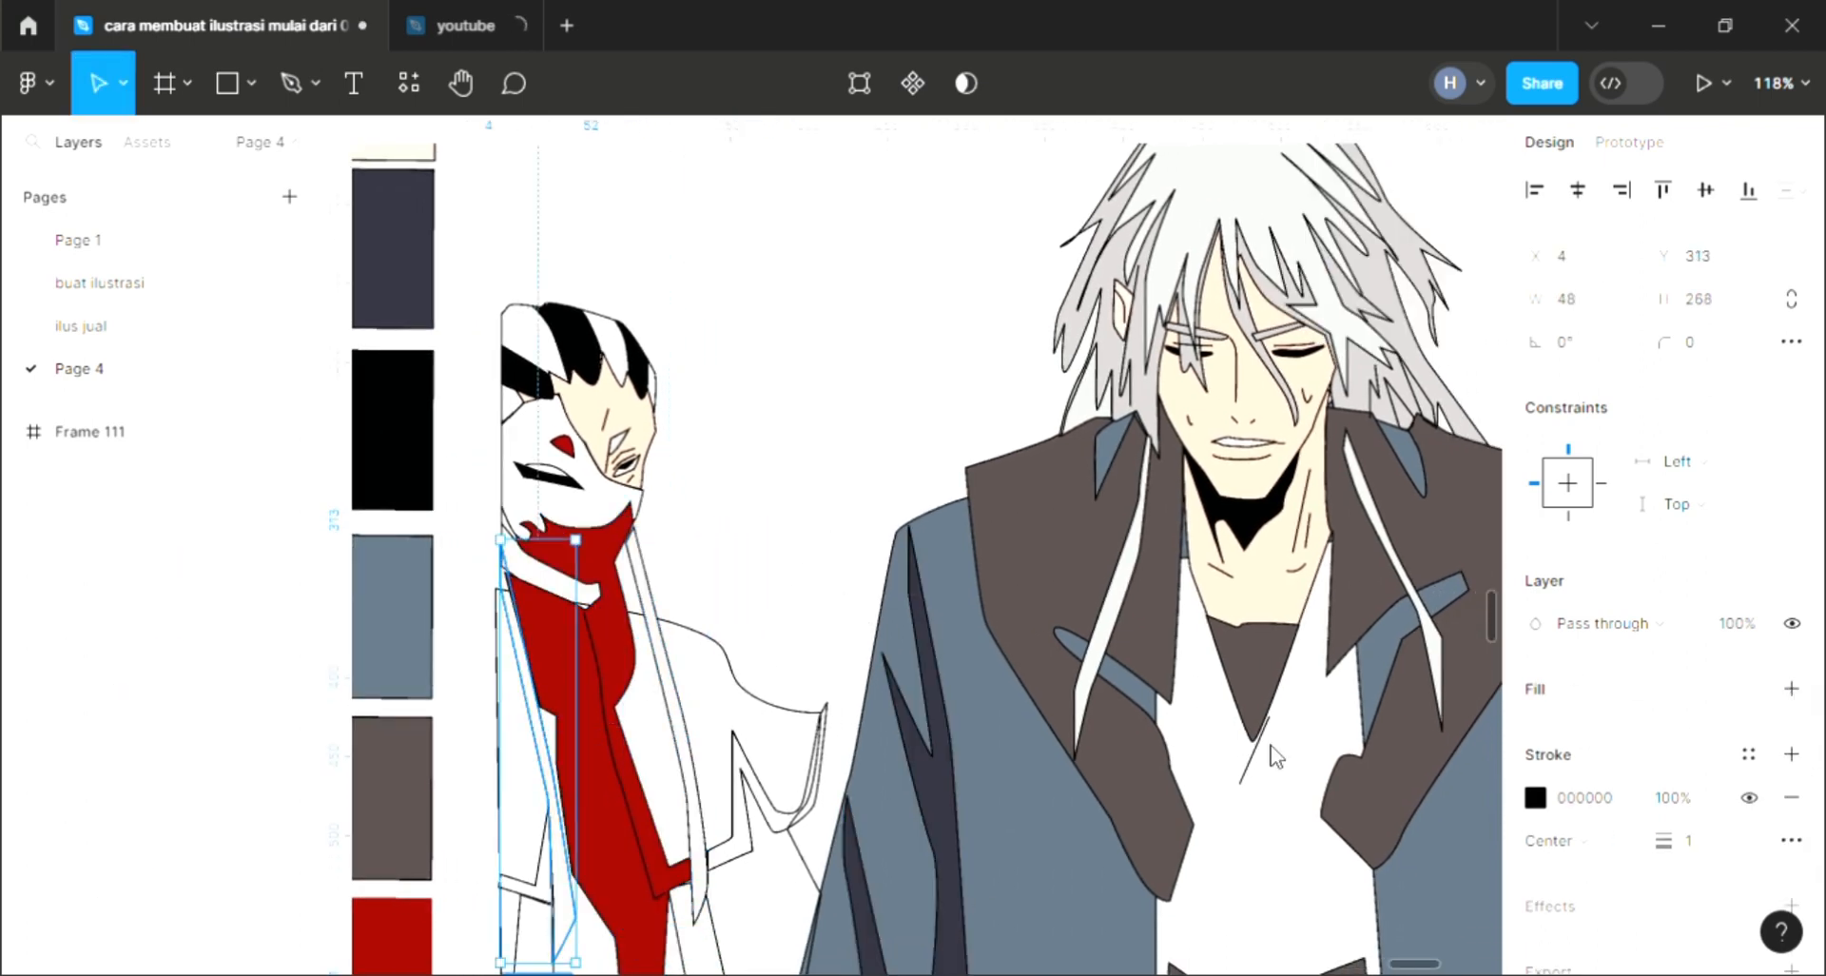
key(i)
click(734, 586)
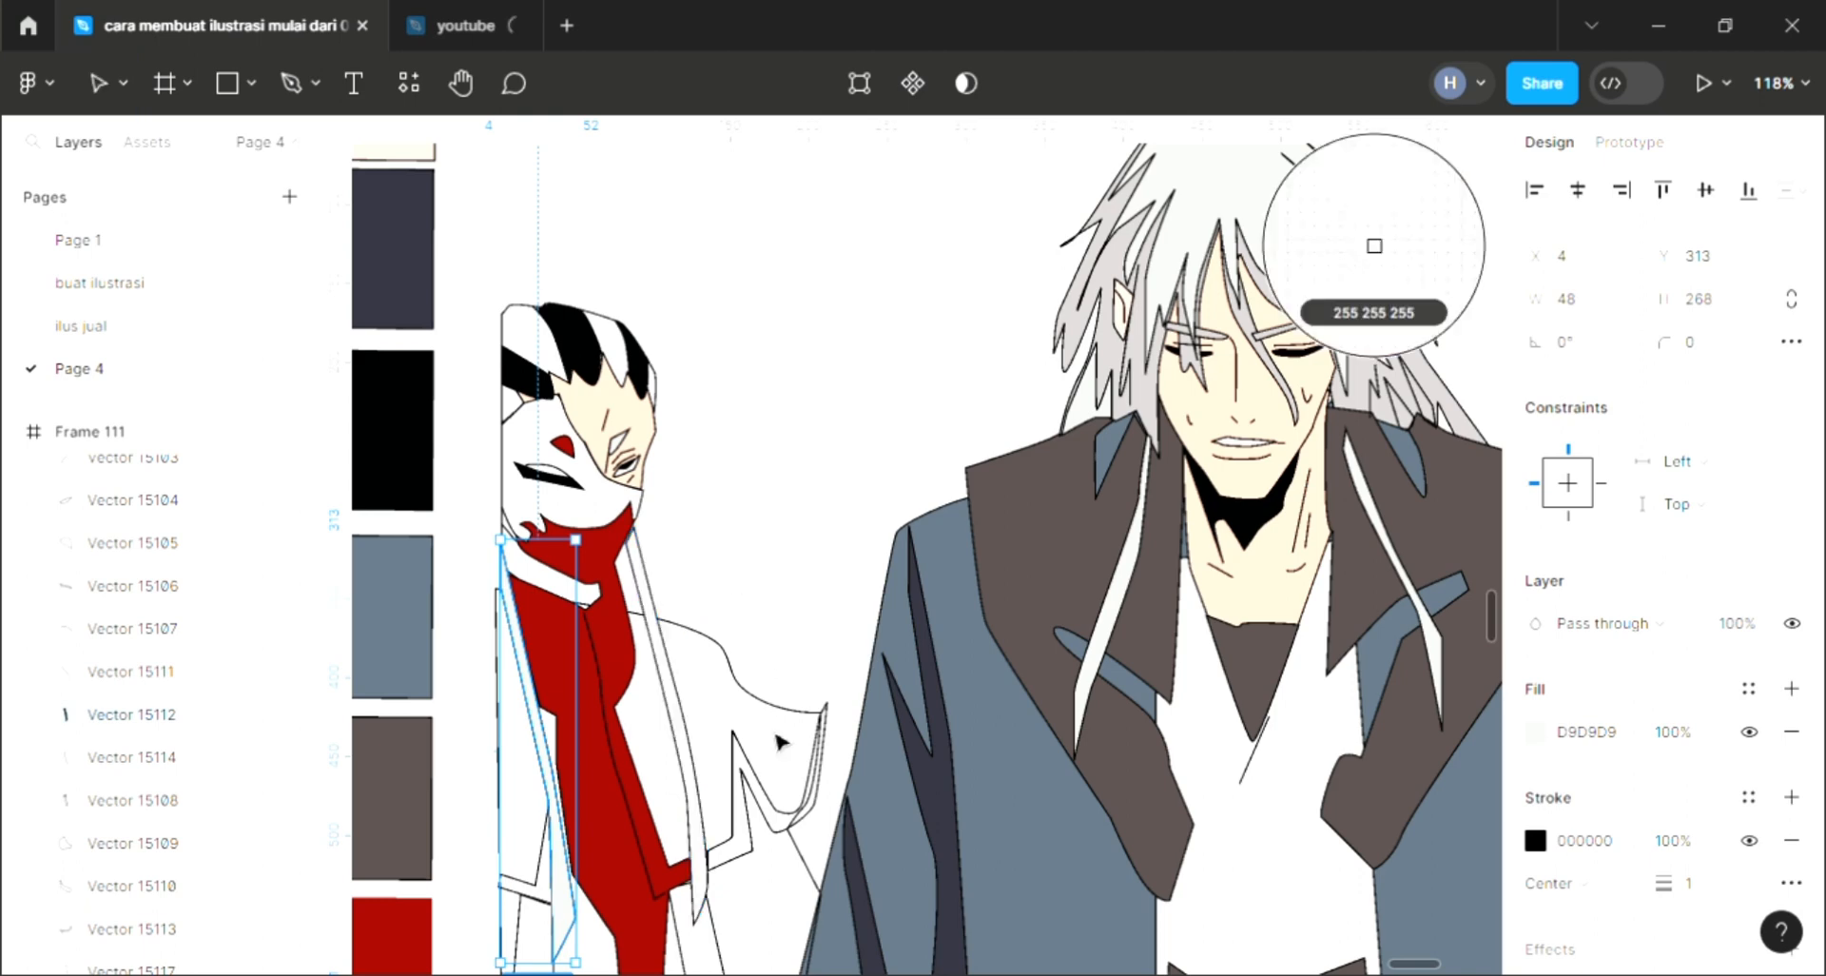
Step: Add a fill to the left character's robe and sample black for it
click(746, 693)
click(1791, 688)
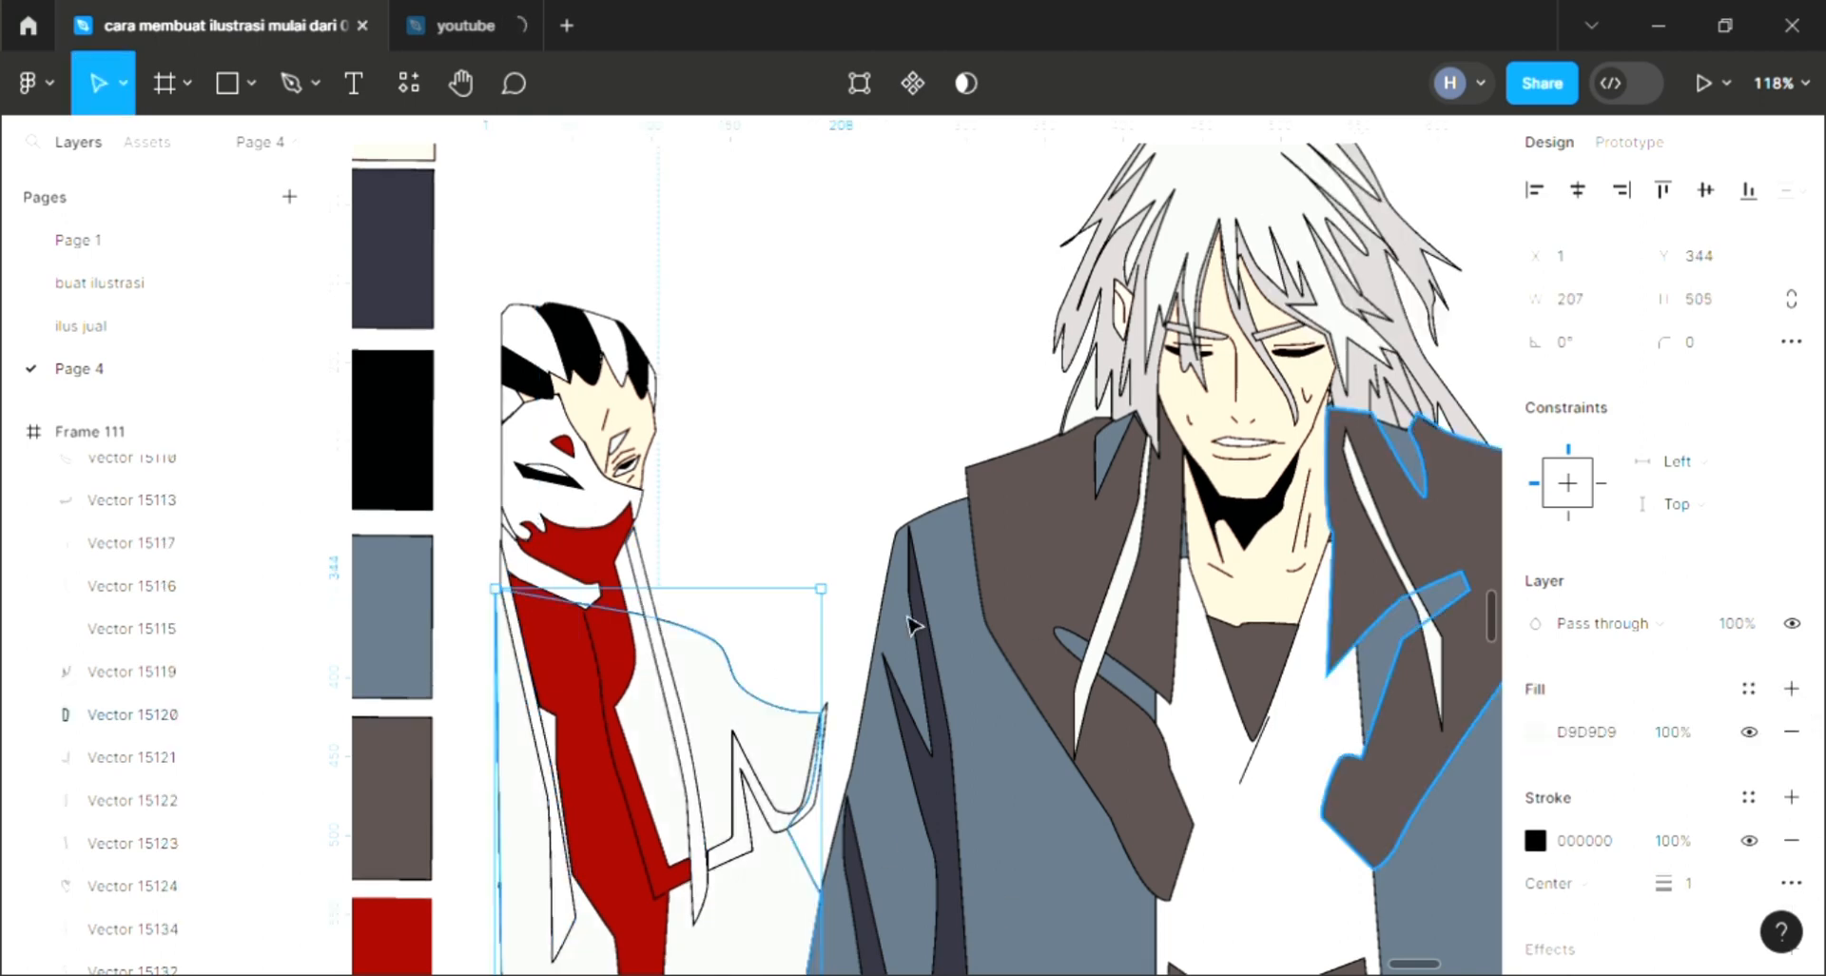
key(i)
click(1374, 245)
scroll(720, 611, down, 3)
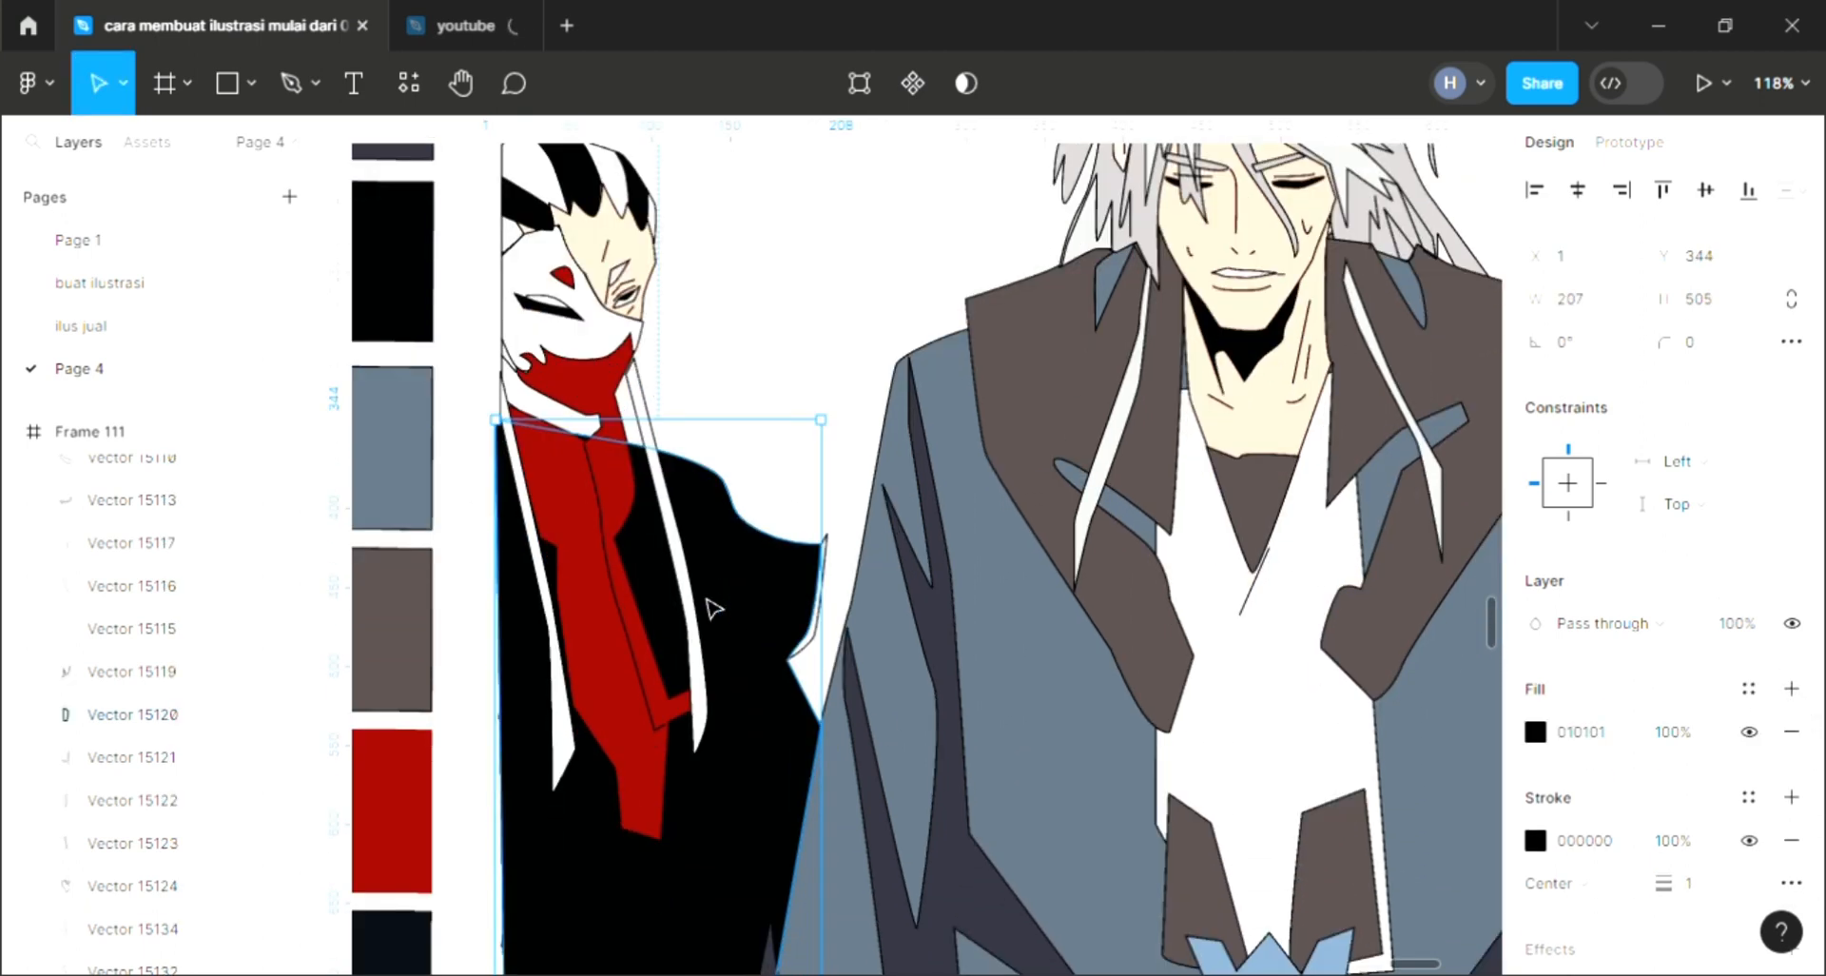
Step: Fill the sleeve trim shape on the robe with red using the eyedropper
click(842, 585)
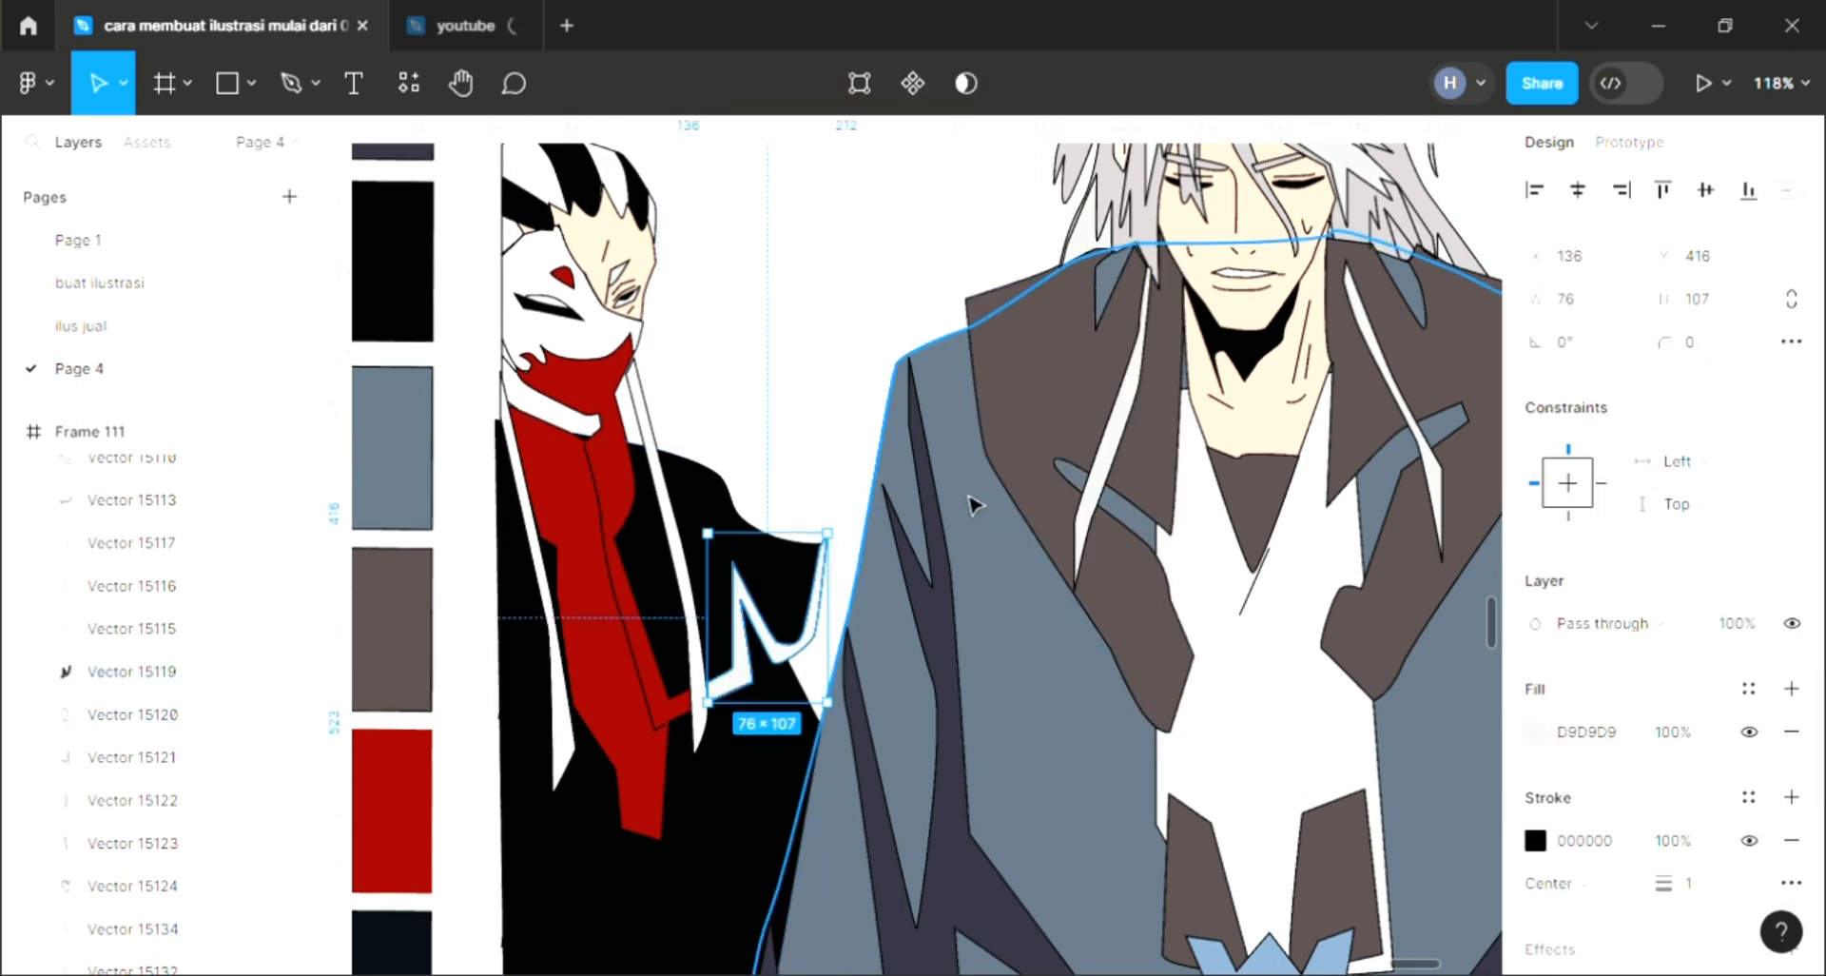
key(i)
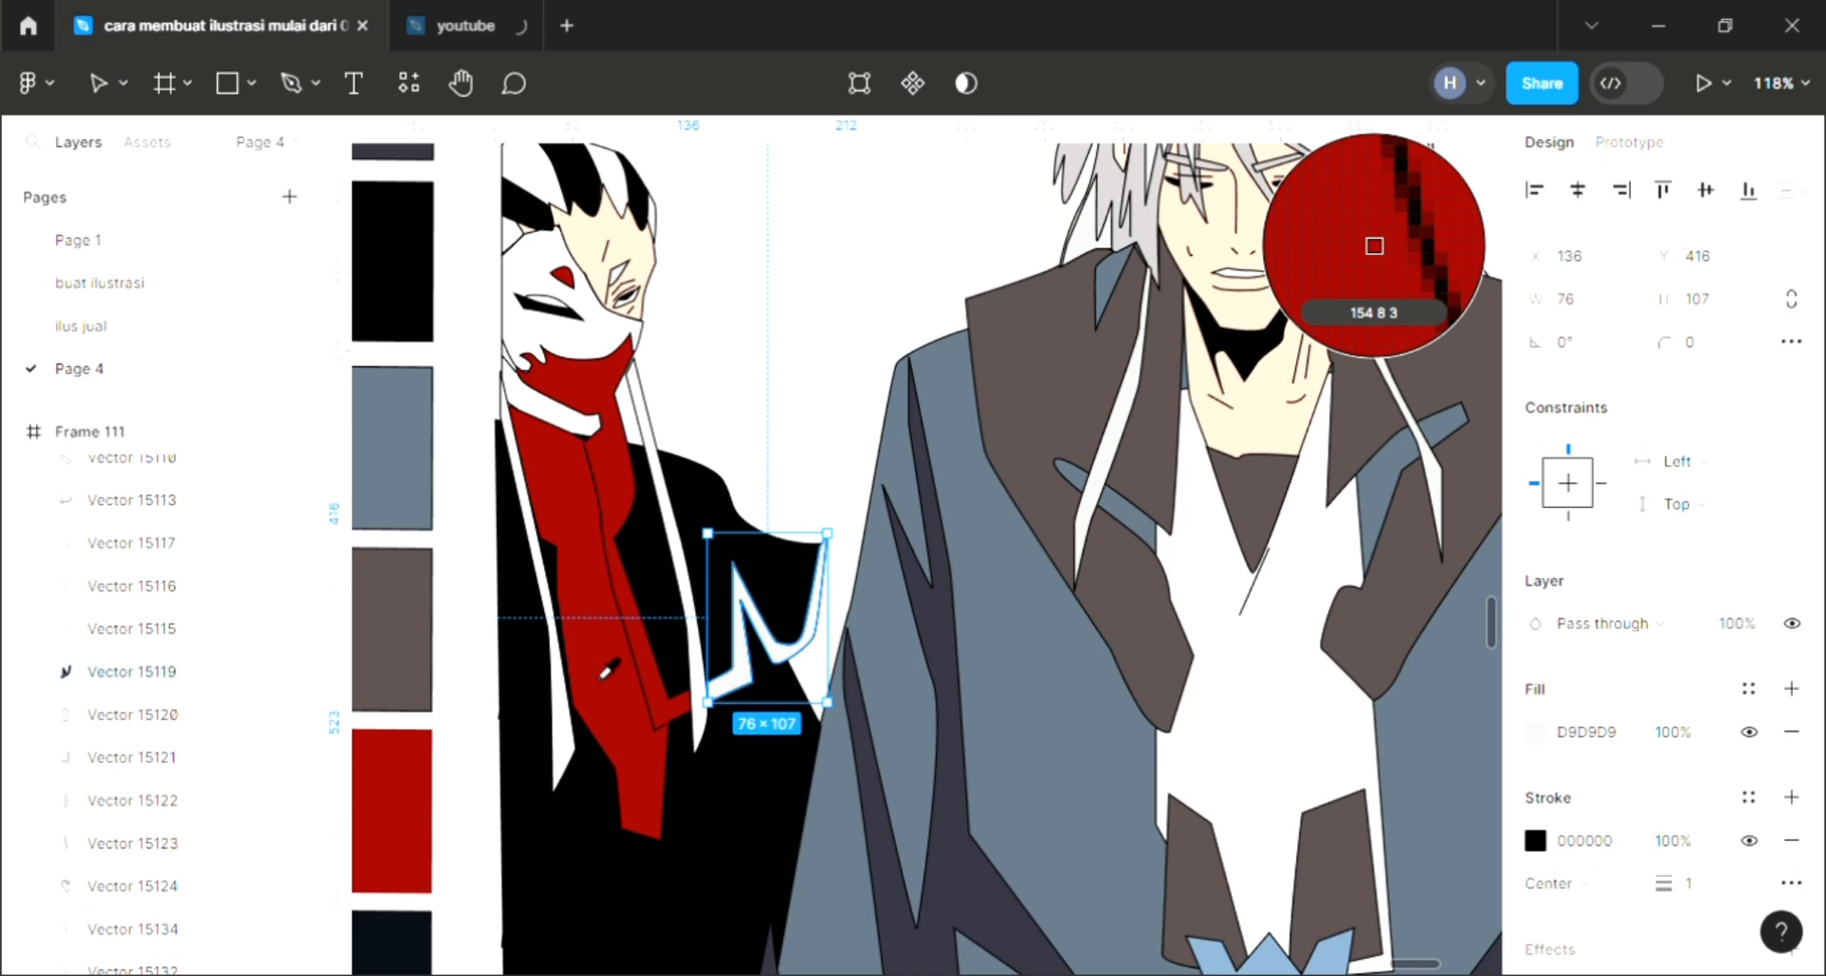
click(521, 684)
scroll(554, 784, down, 4)
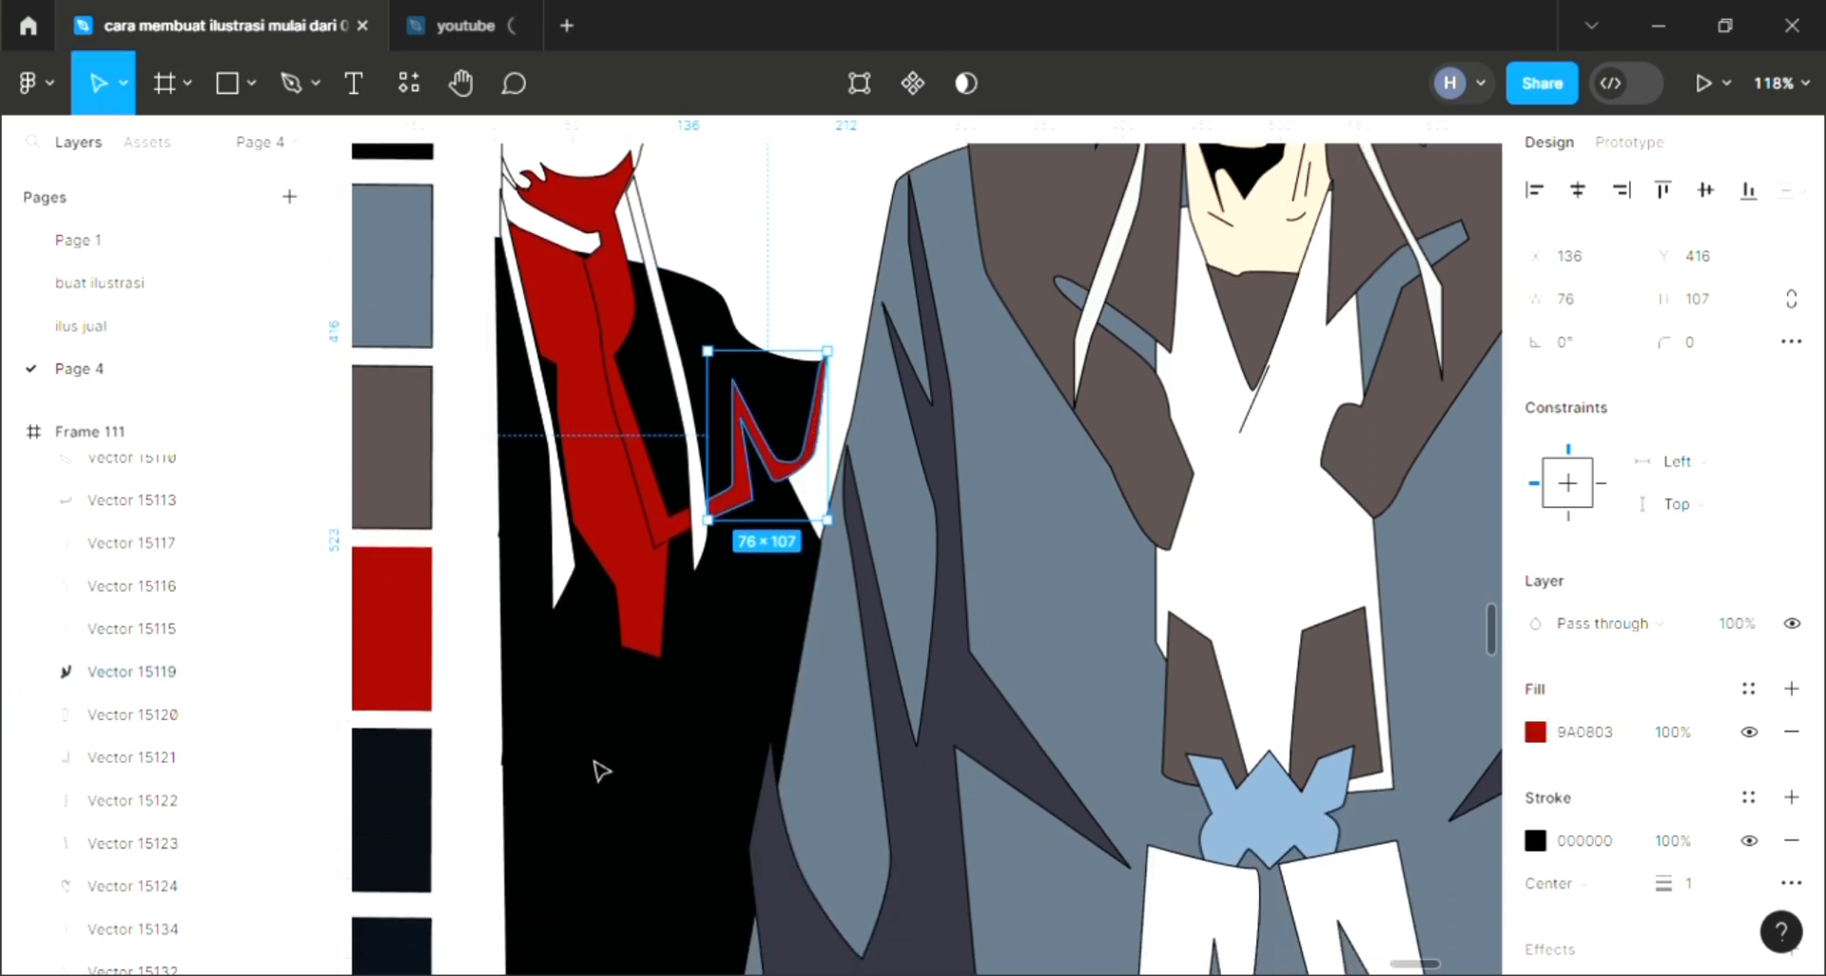
scroll(599, 768, down, 3)
Step: Fill the long strip running down the robe with white
click(671, 766)
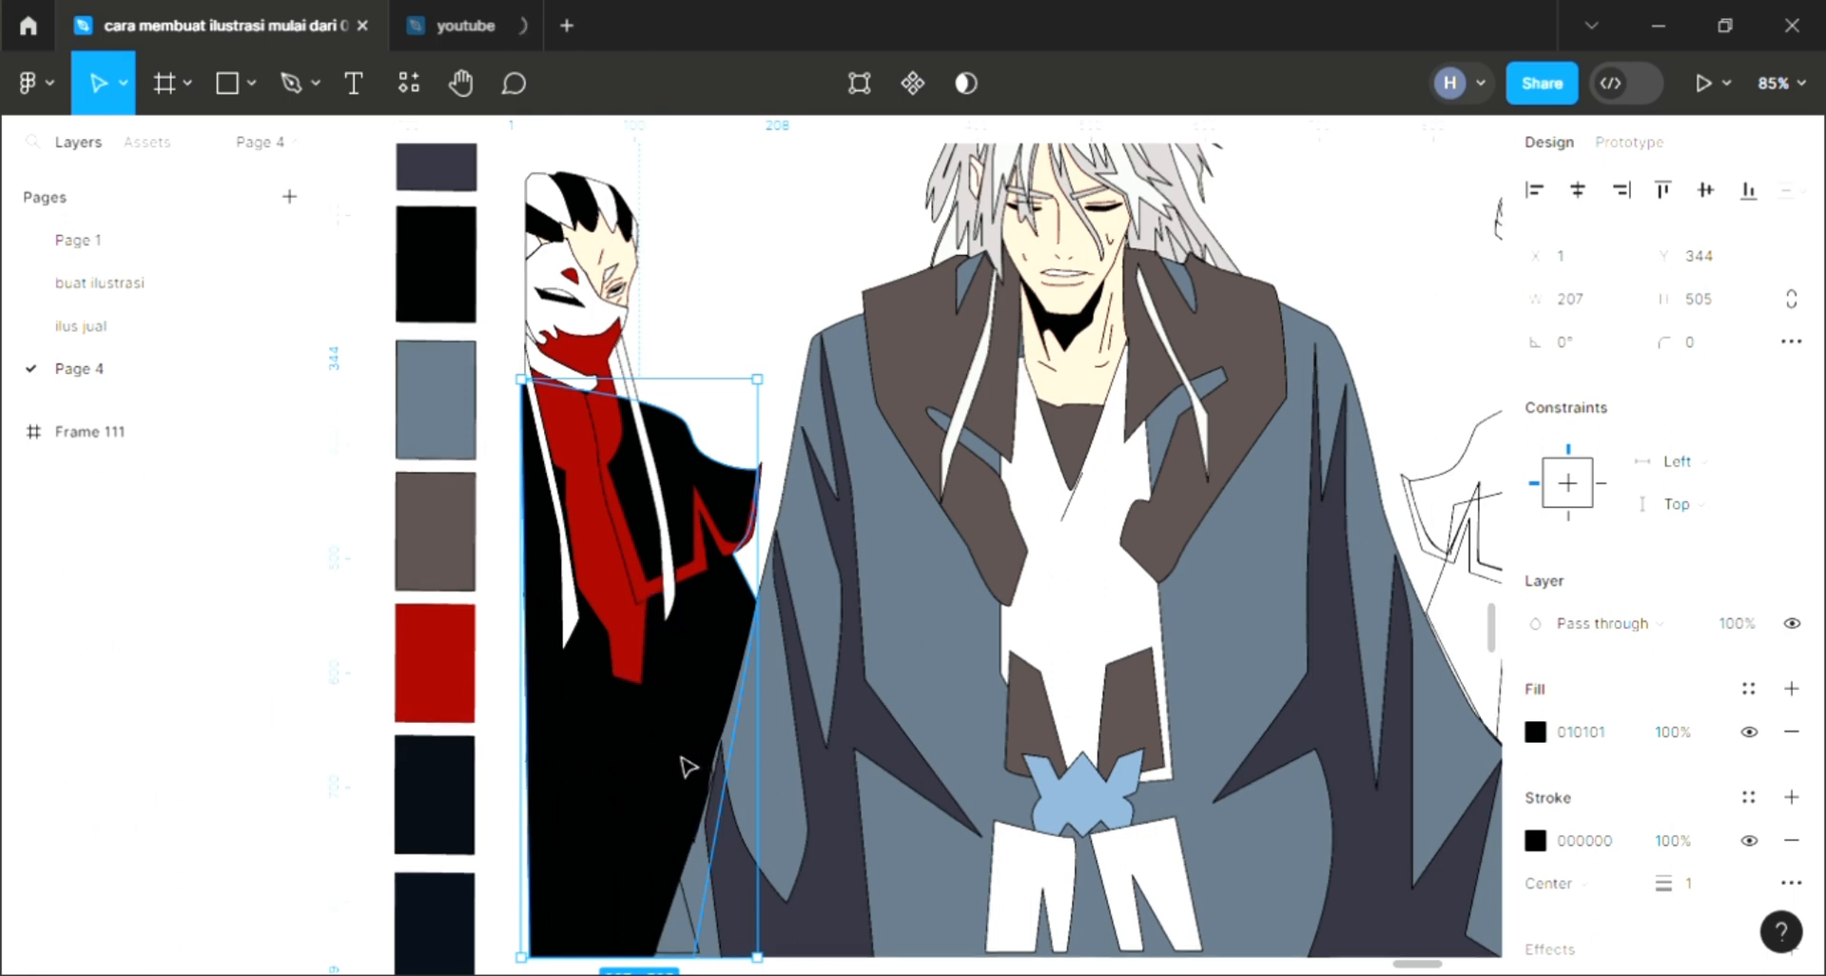
click(686, 761)
key(i)
scroll(500, 757, up, 1)
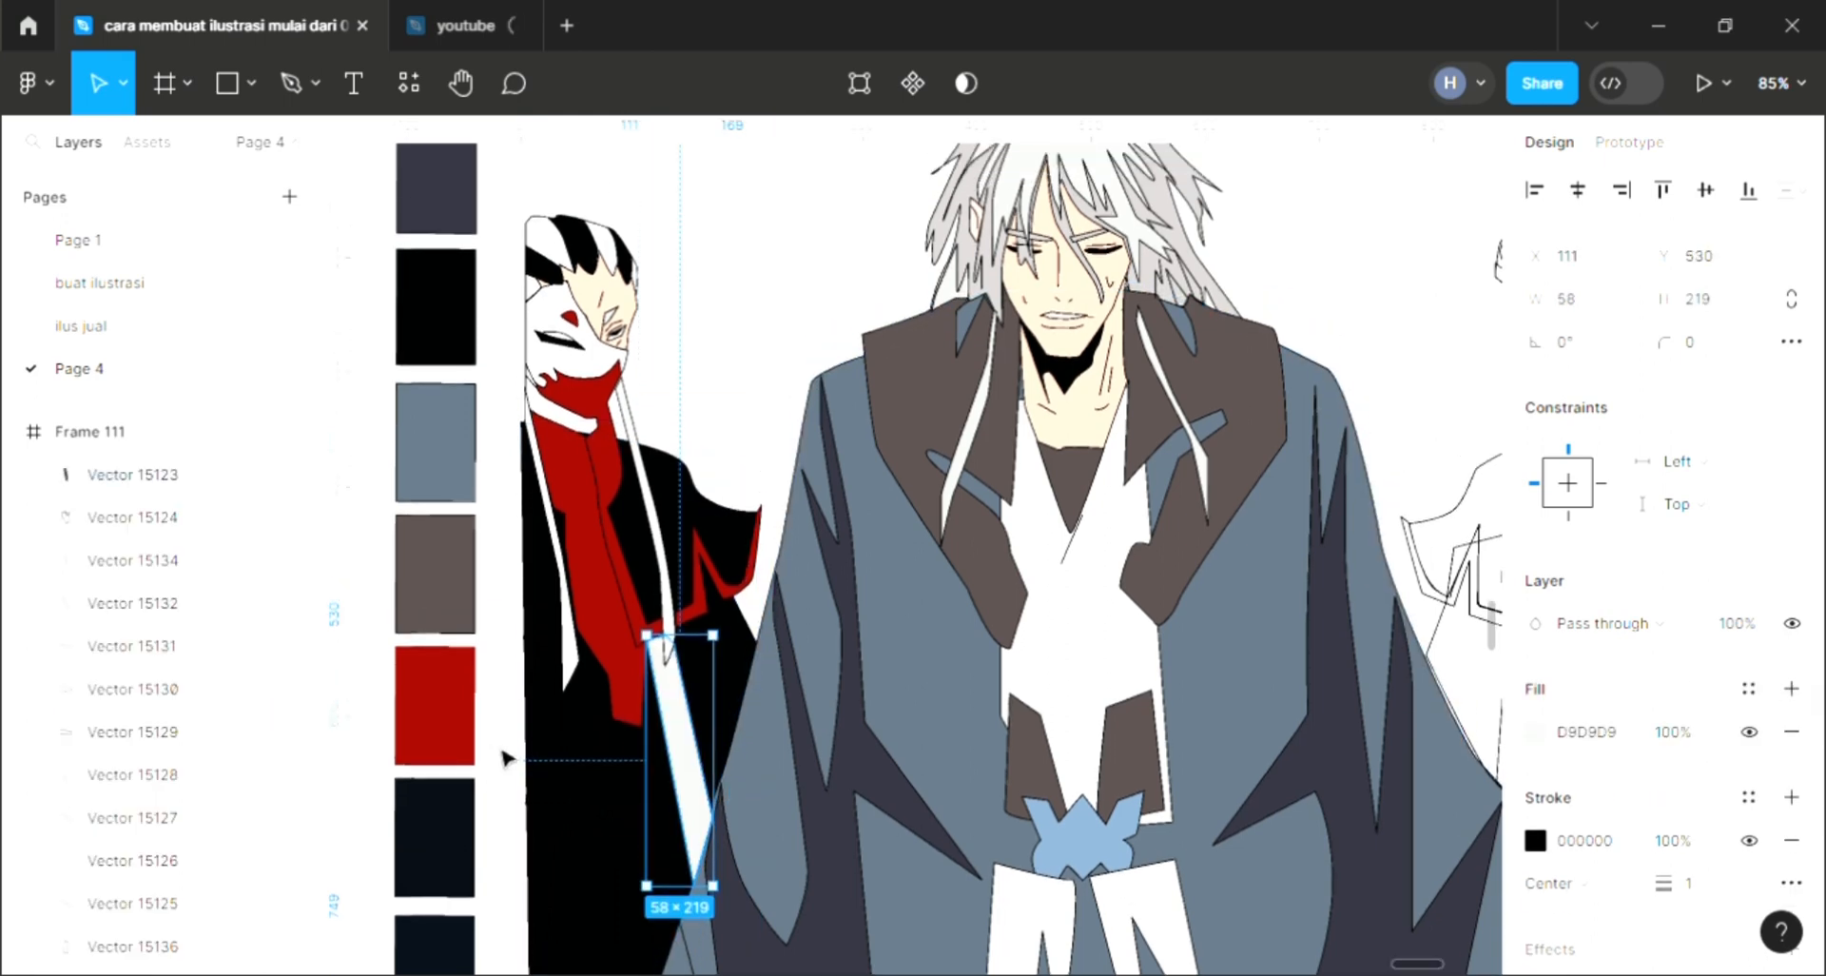
key(i)
click(1373, 245)
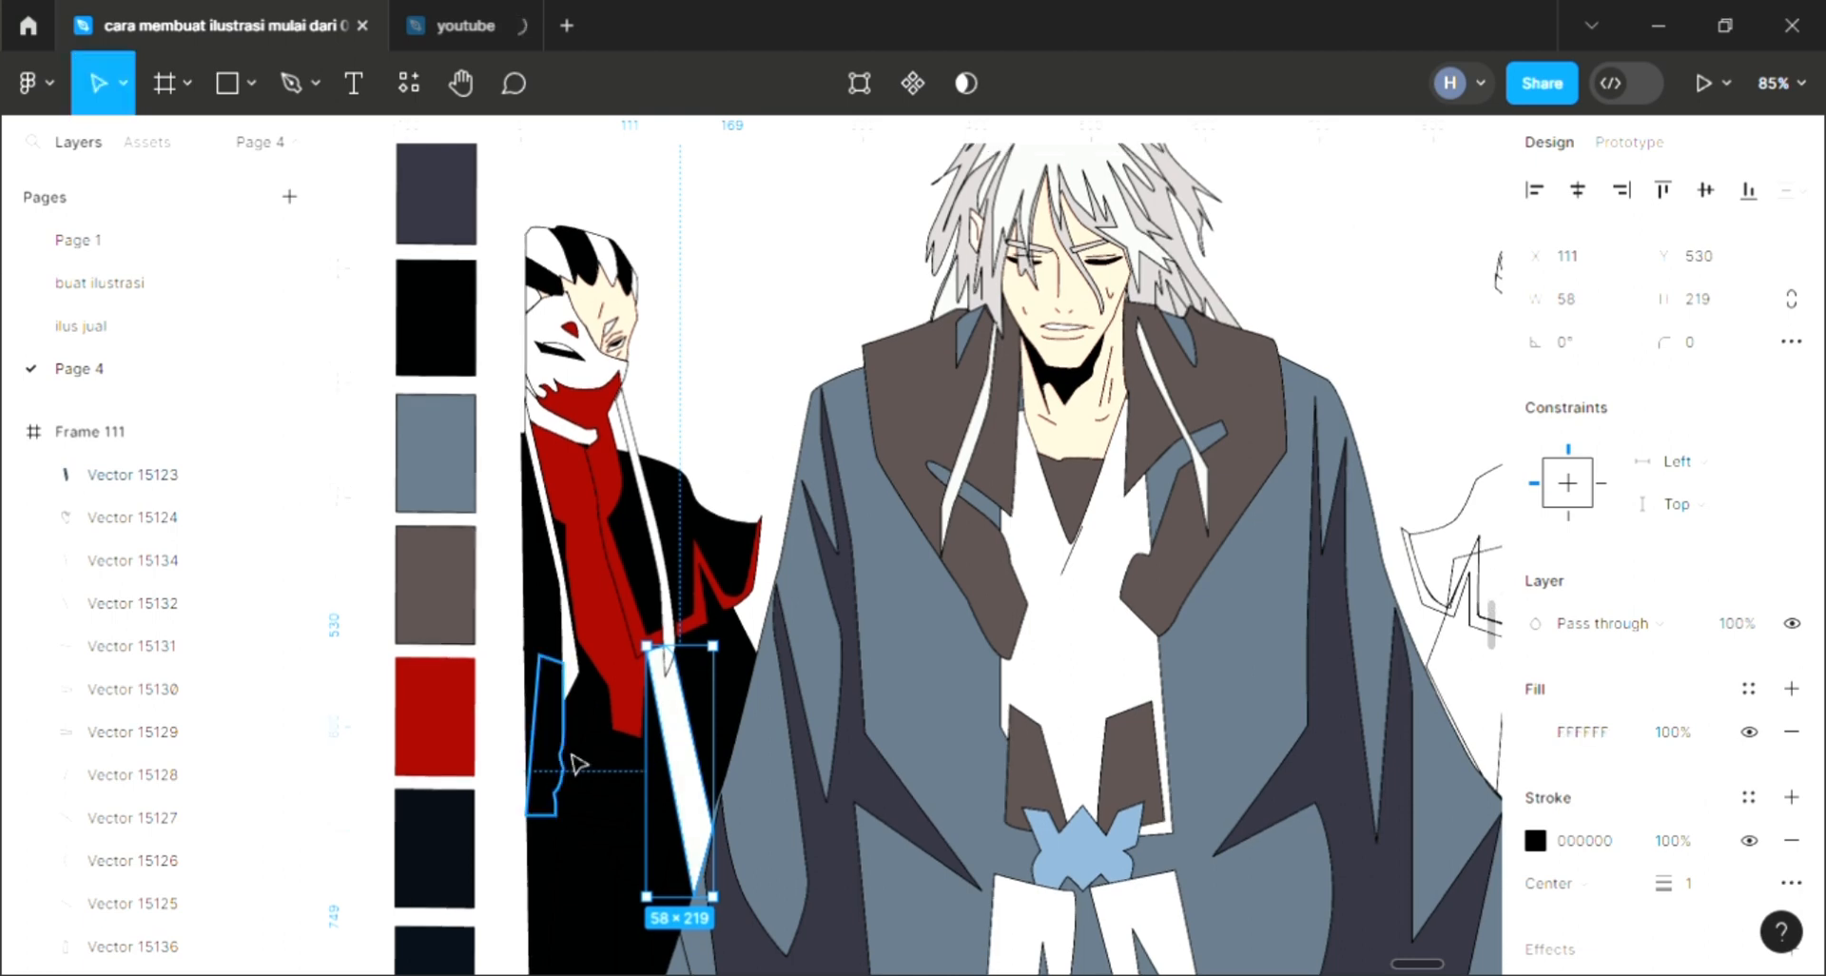
Step: Add a fill to the narrow shape at the robe's left edge and set it to yellow FFF066
click(568, 754)
click(1791, 688)
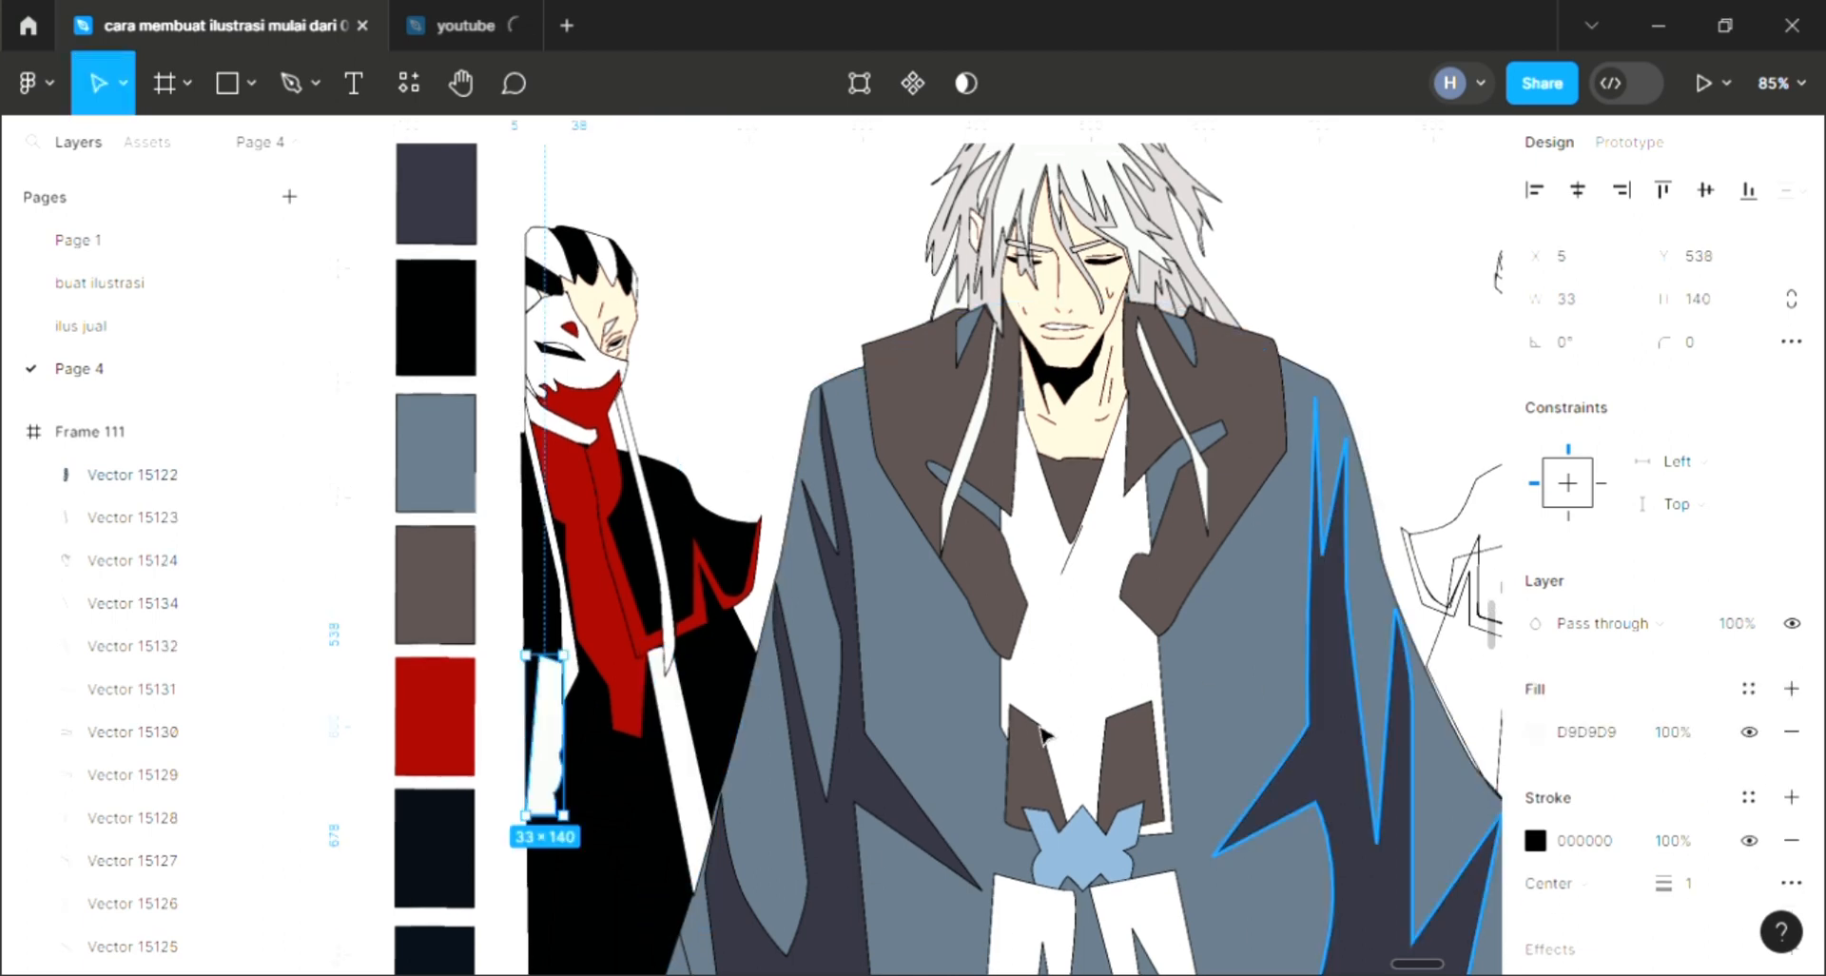
scroll(614, 732, down, 1)
scroll(614, 733, up, 2)
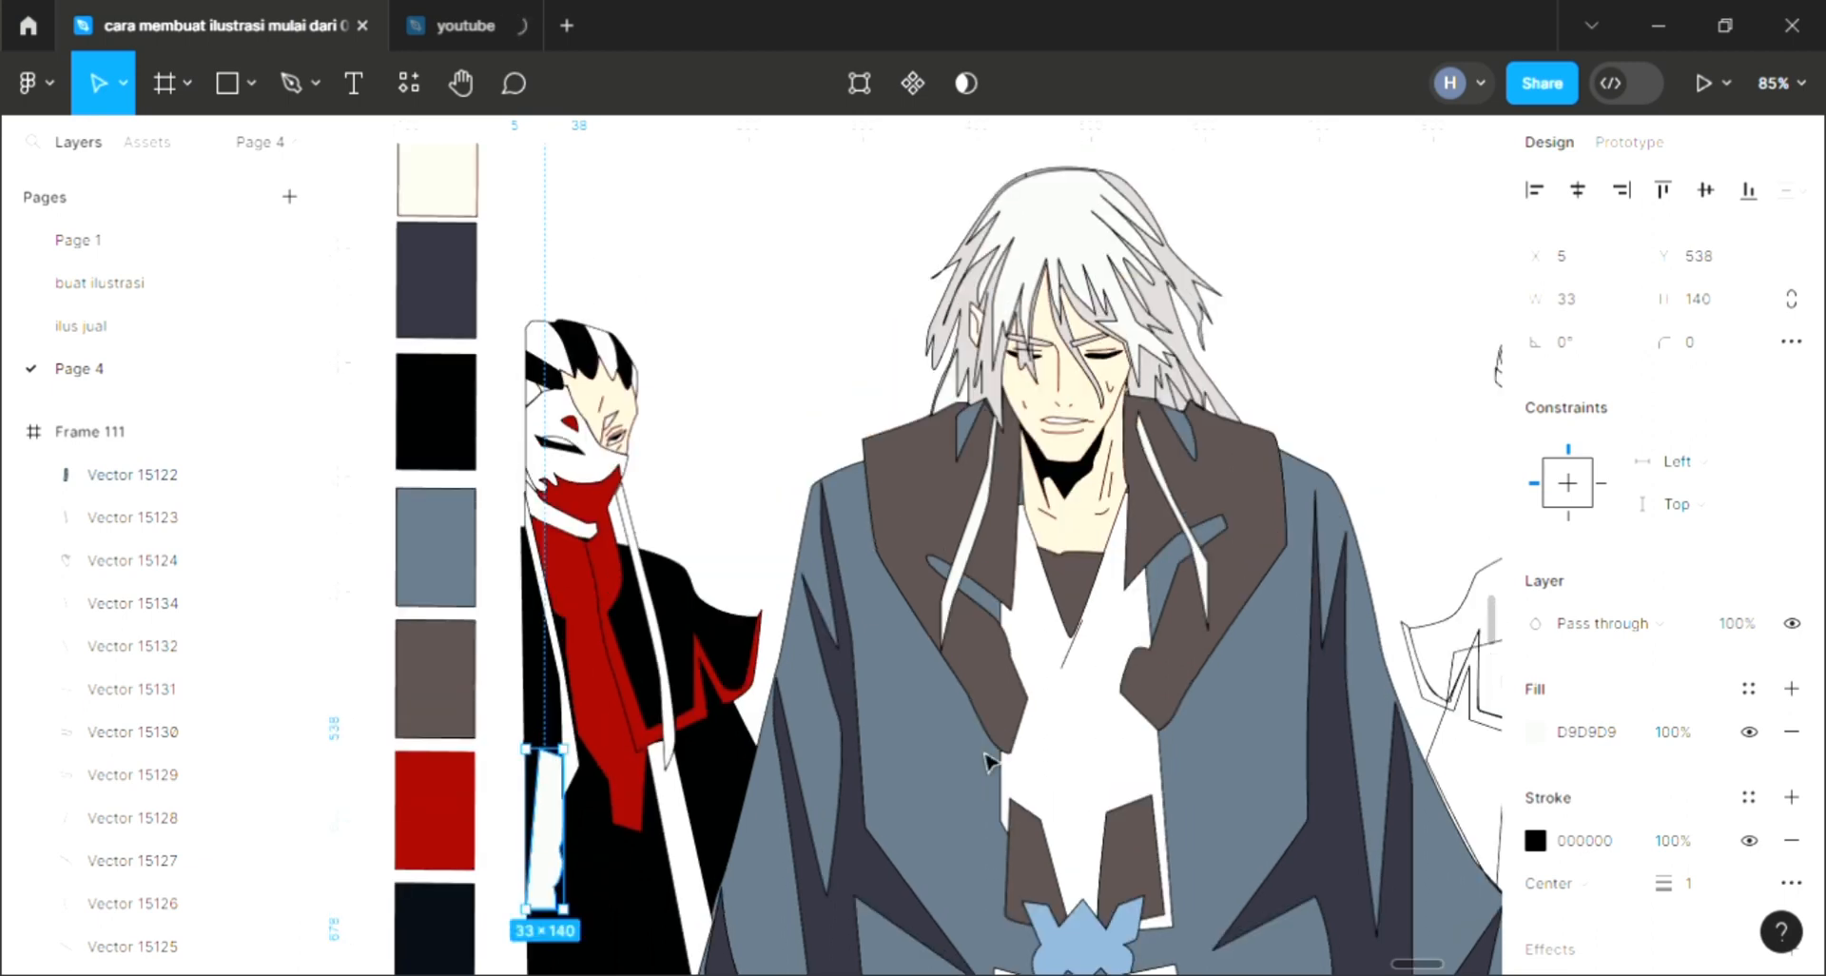
click(1535, 732)
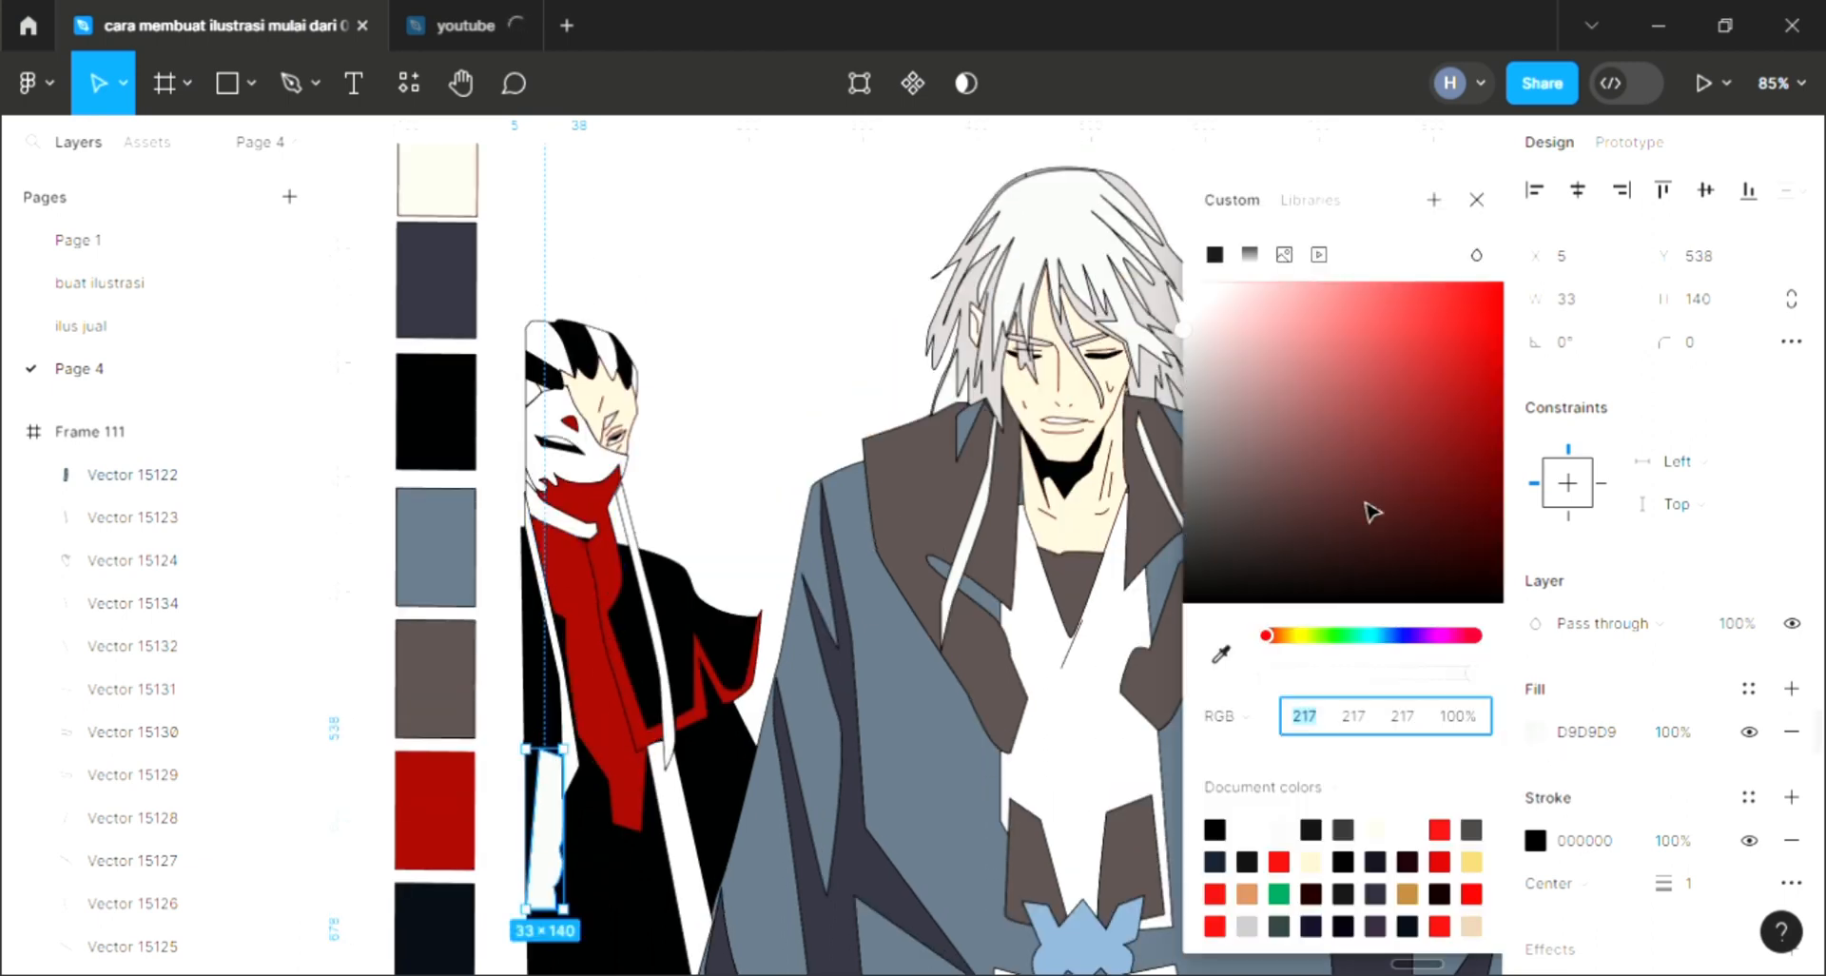
click(1296, 635)
click(1376, 283)
click(1476, 200)
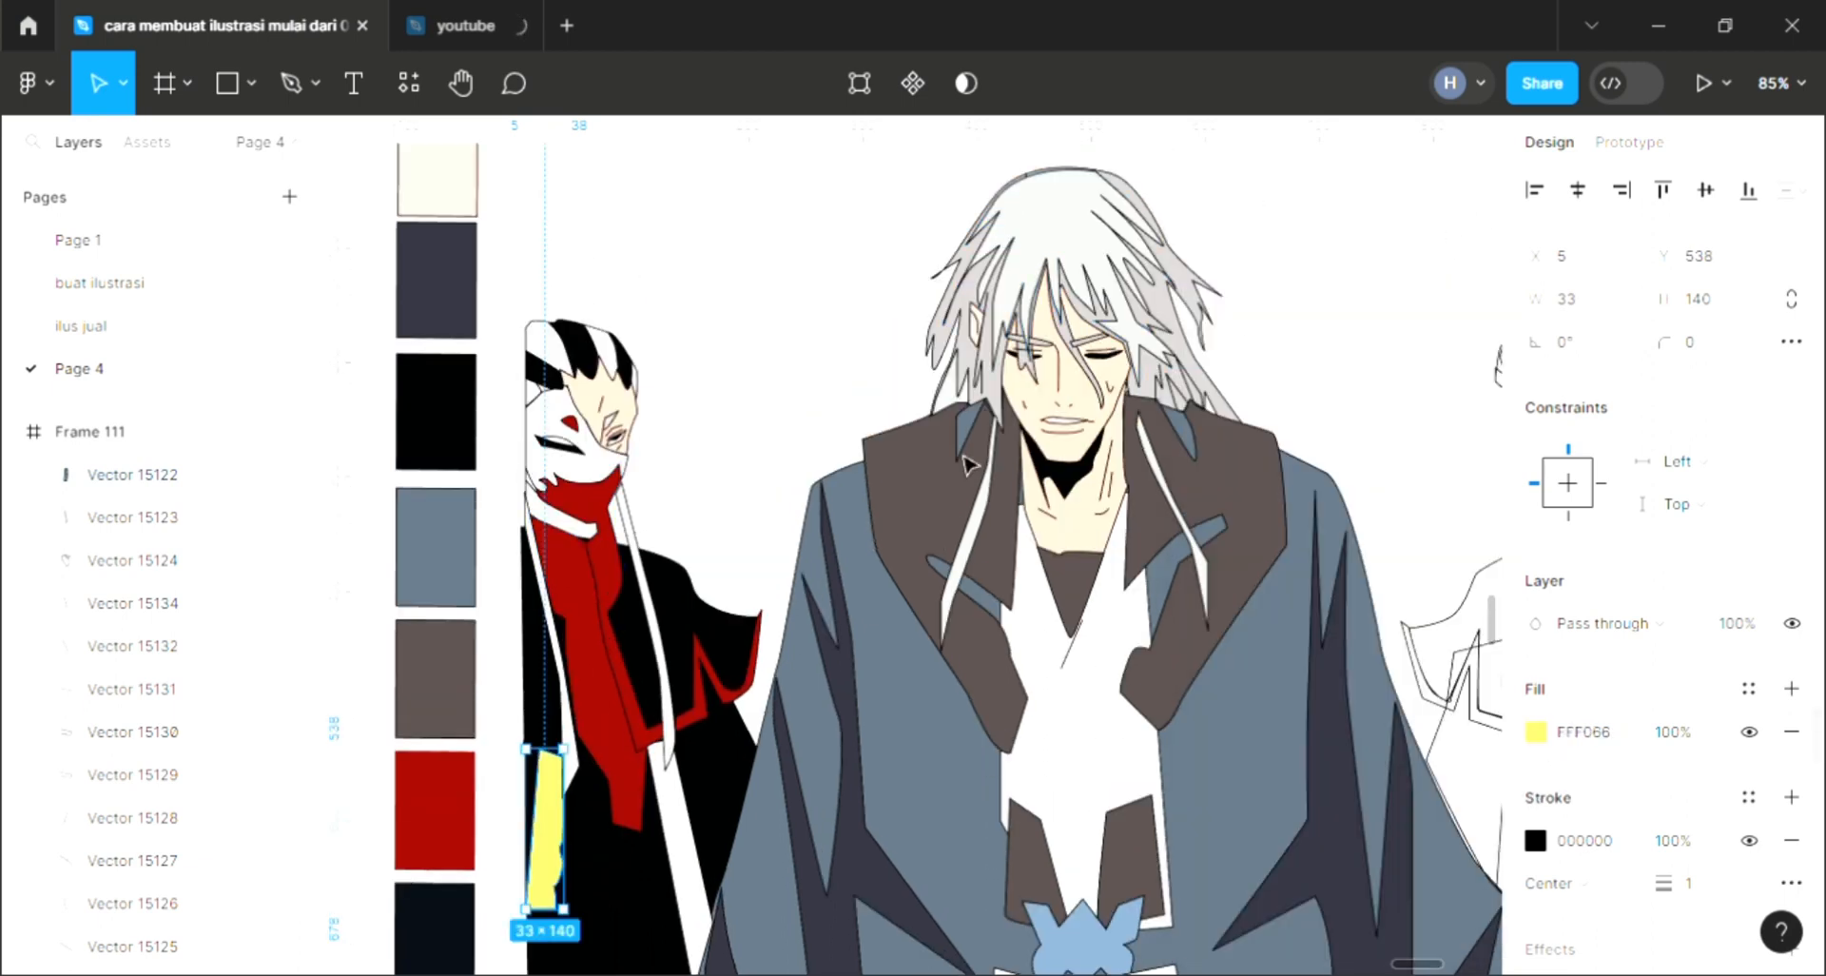
Step: Fill the hand shape with the skin color sampled from the right character's face
scroll(633, 769, down, 2)
scroll(628, 751, down, 2)
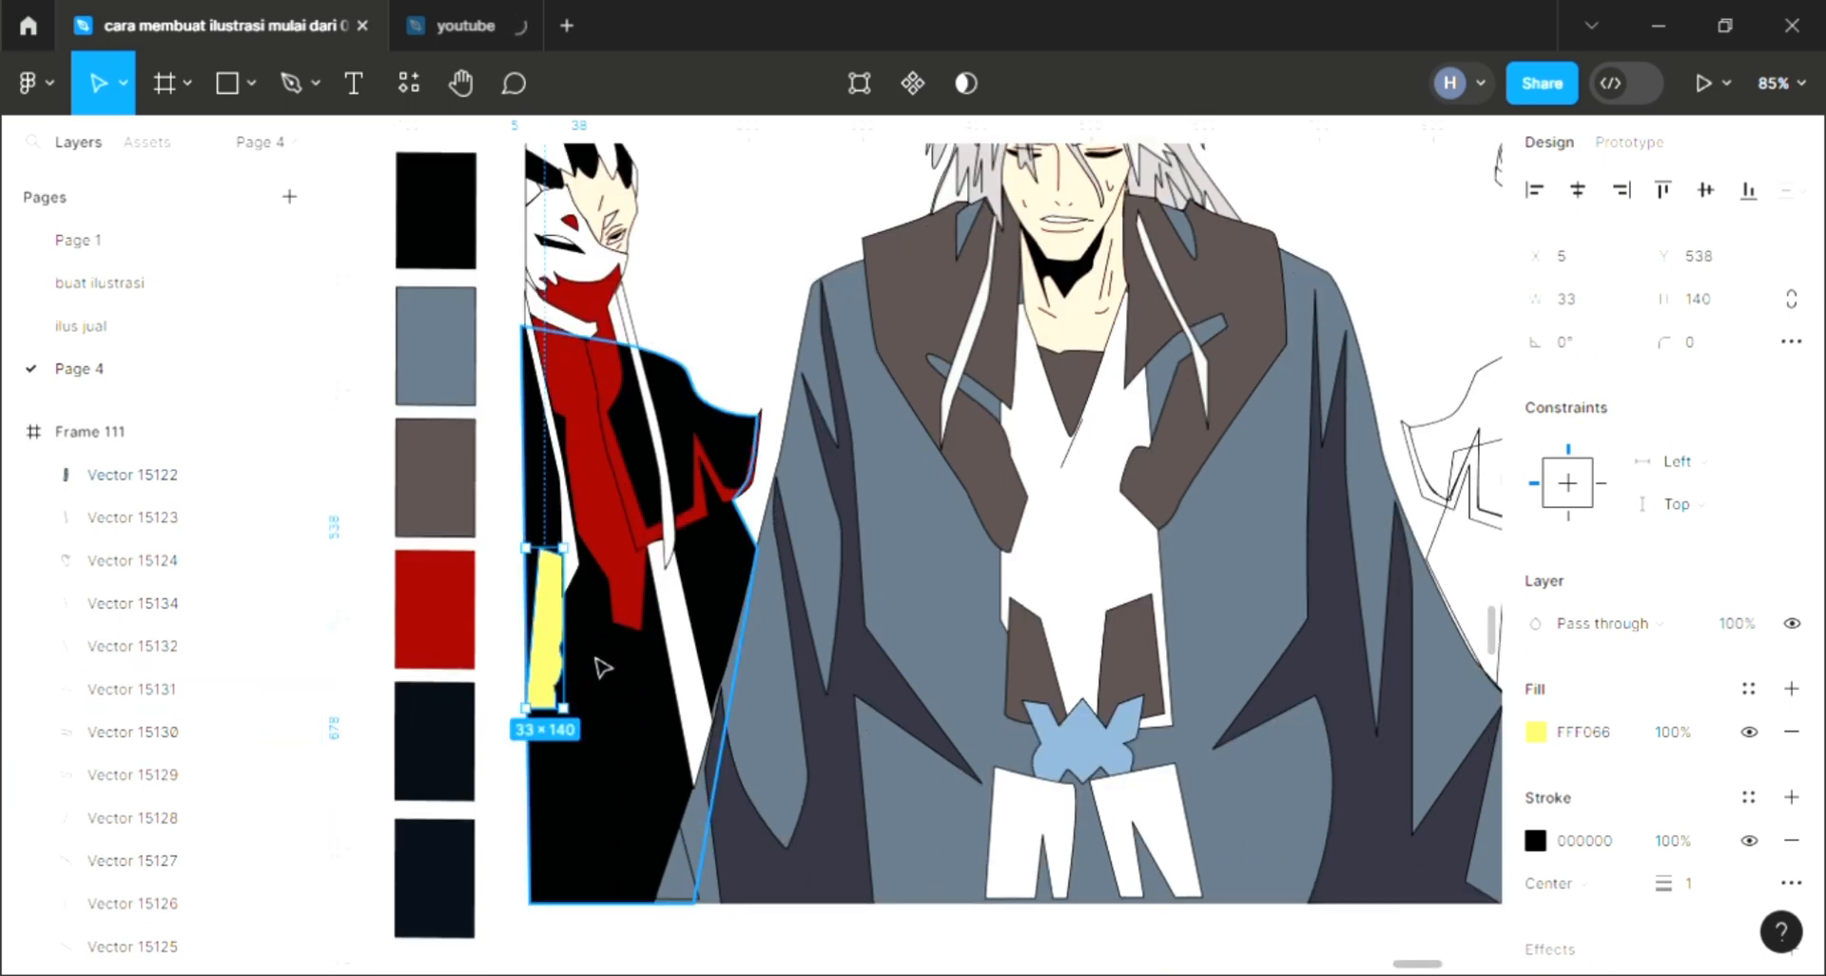
click(604, 766)
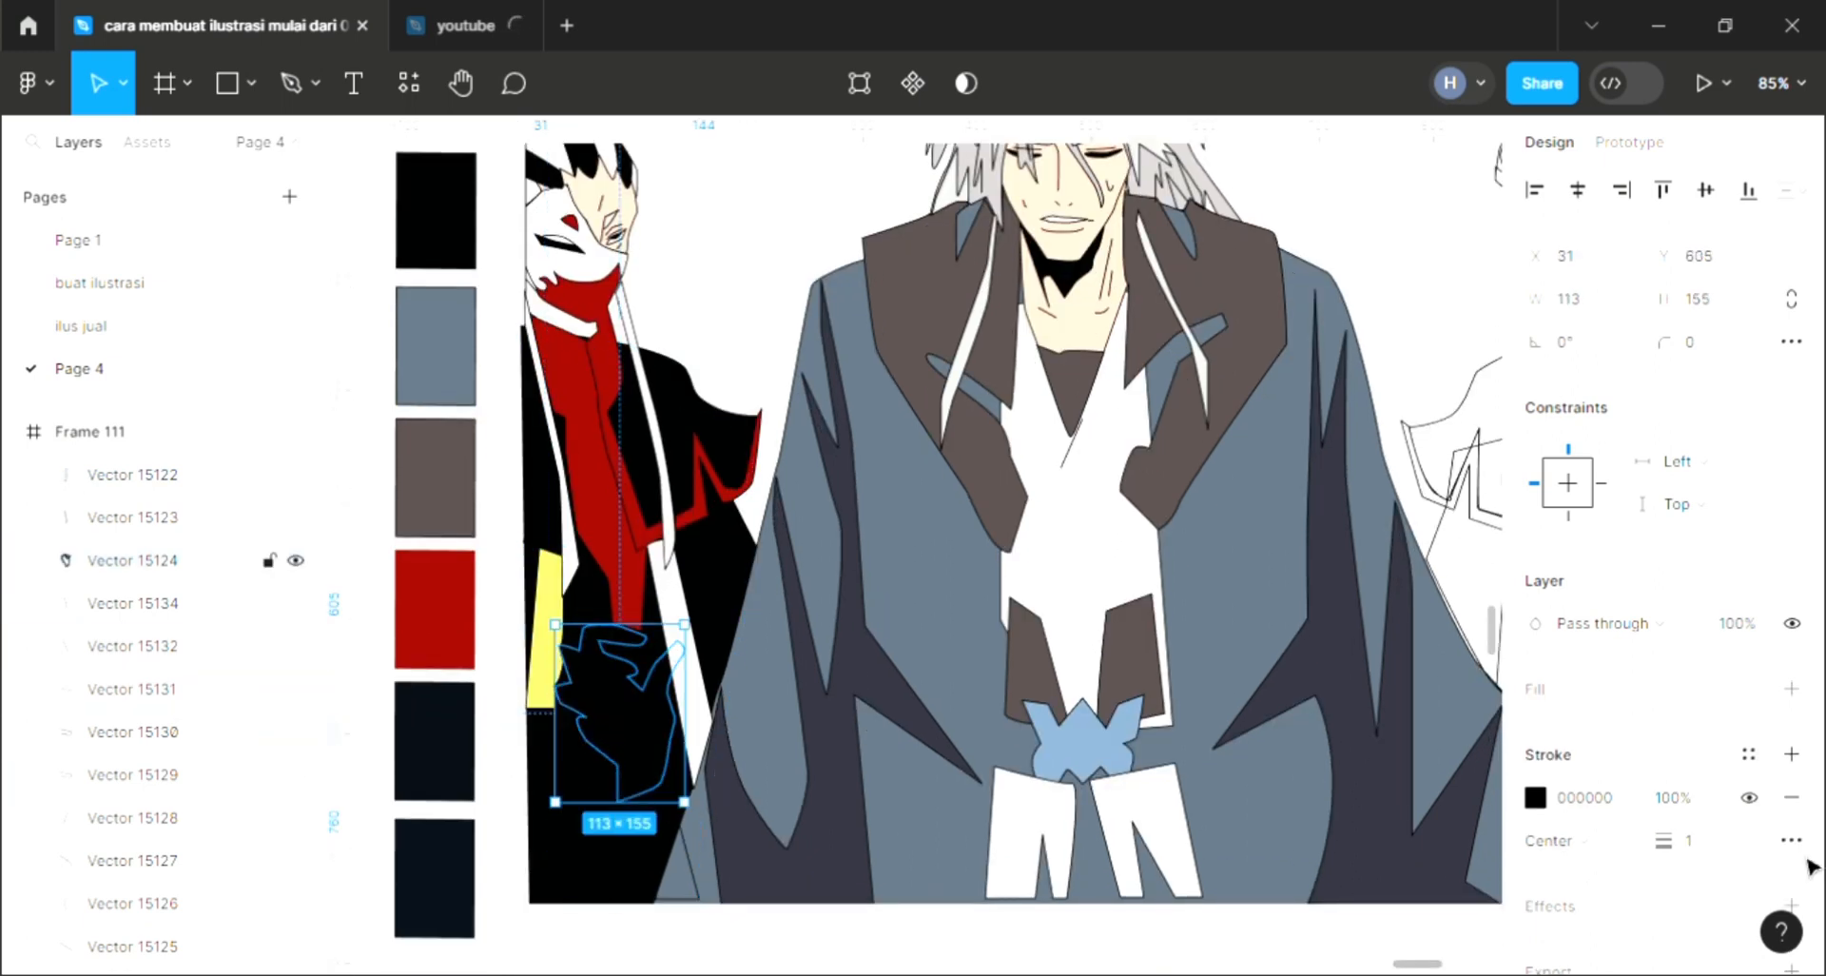
key(i)
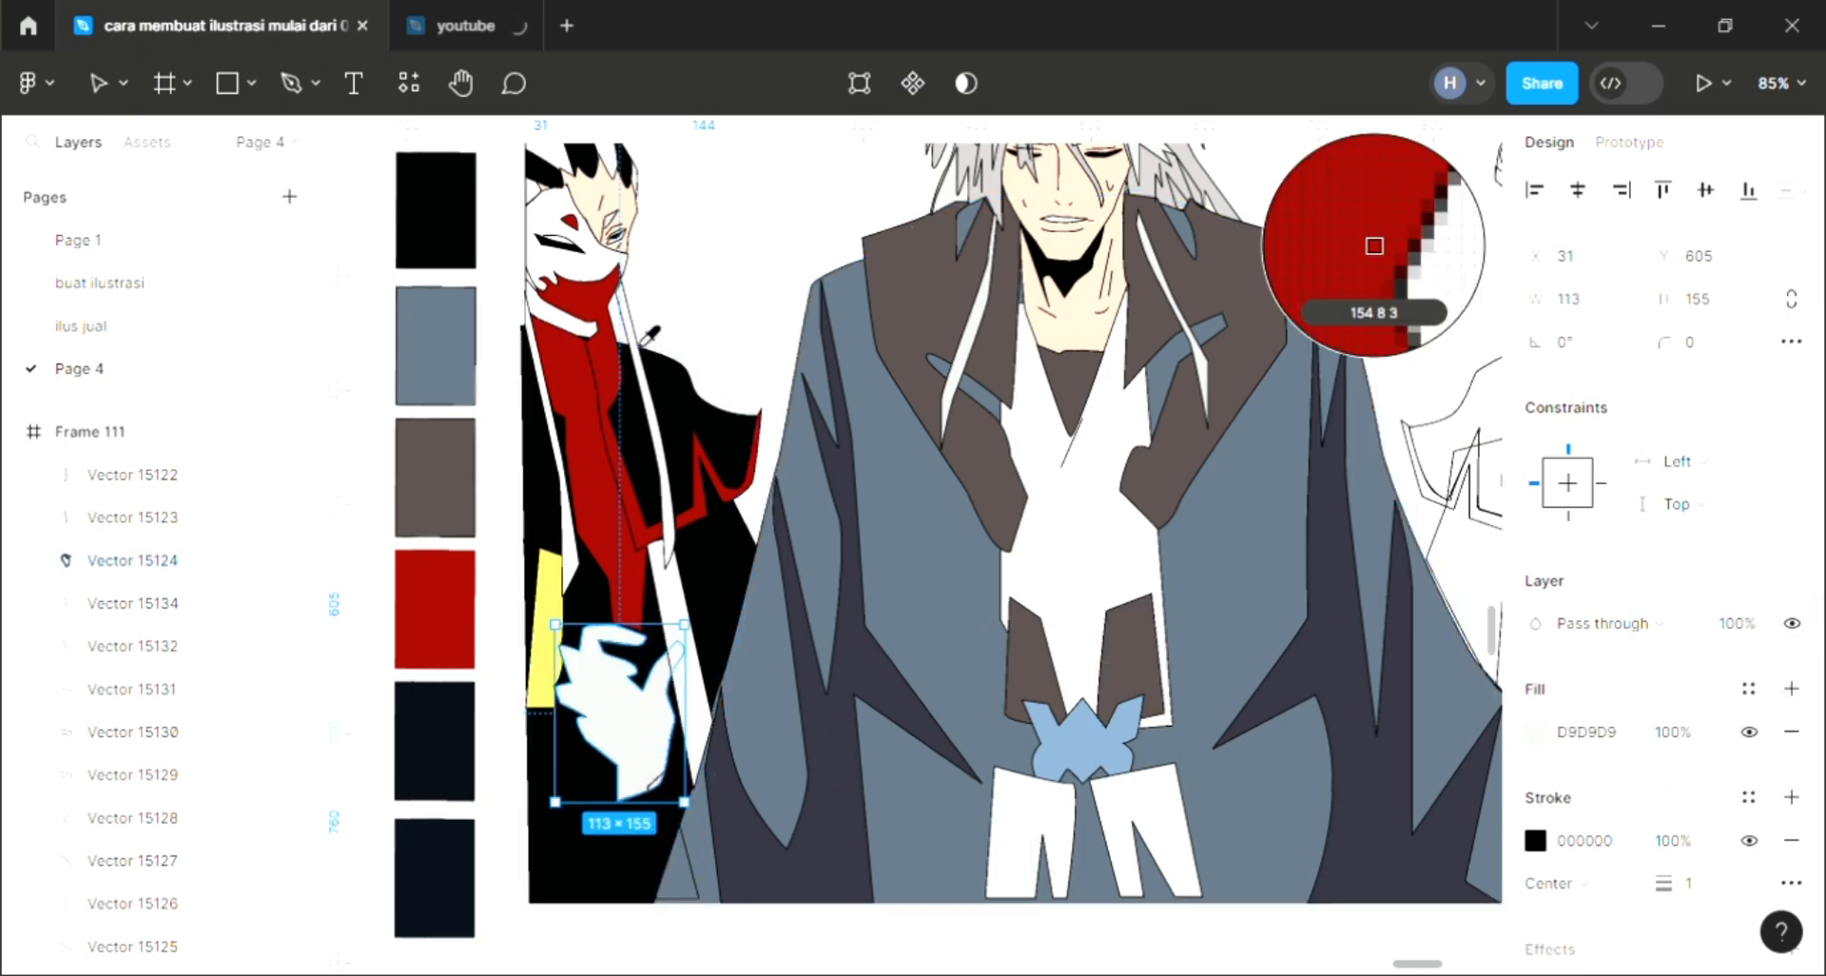
click(1089, 353)
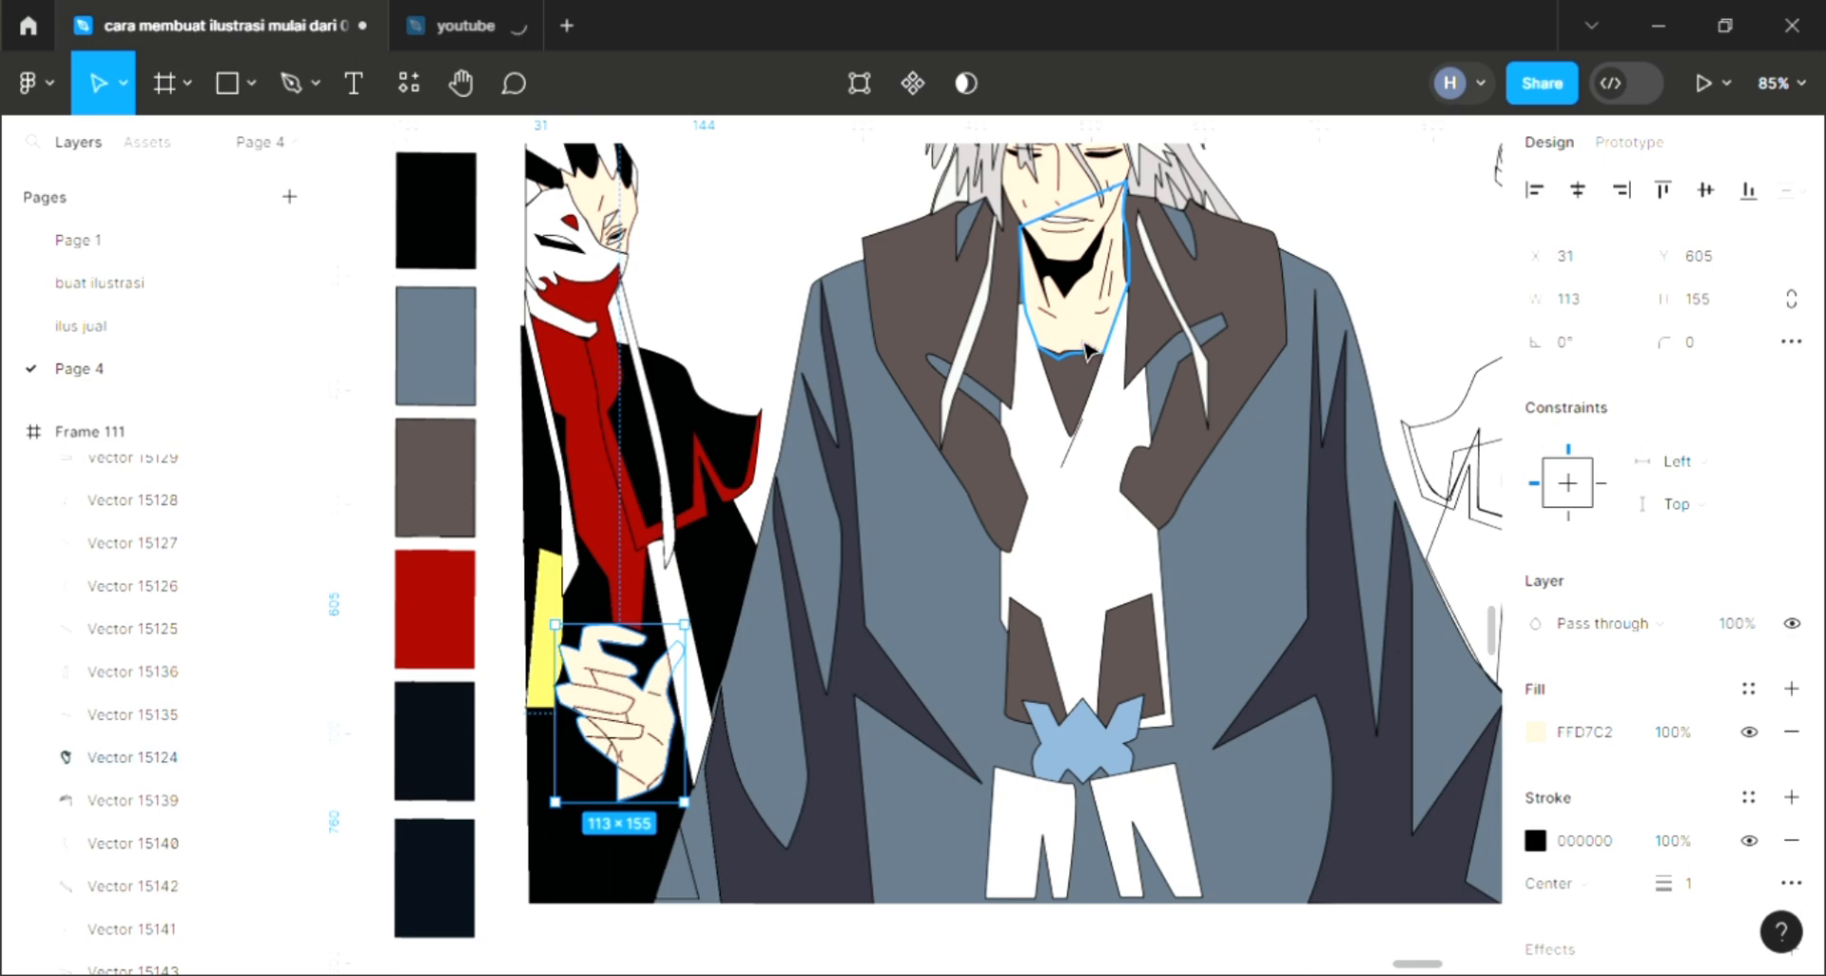
key(Escape)
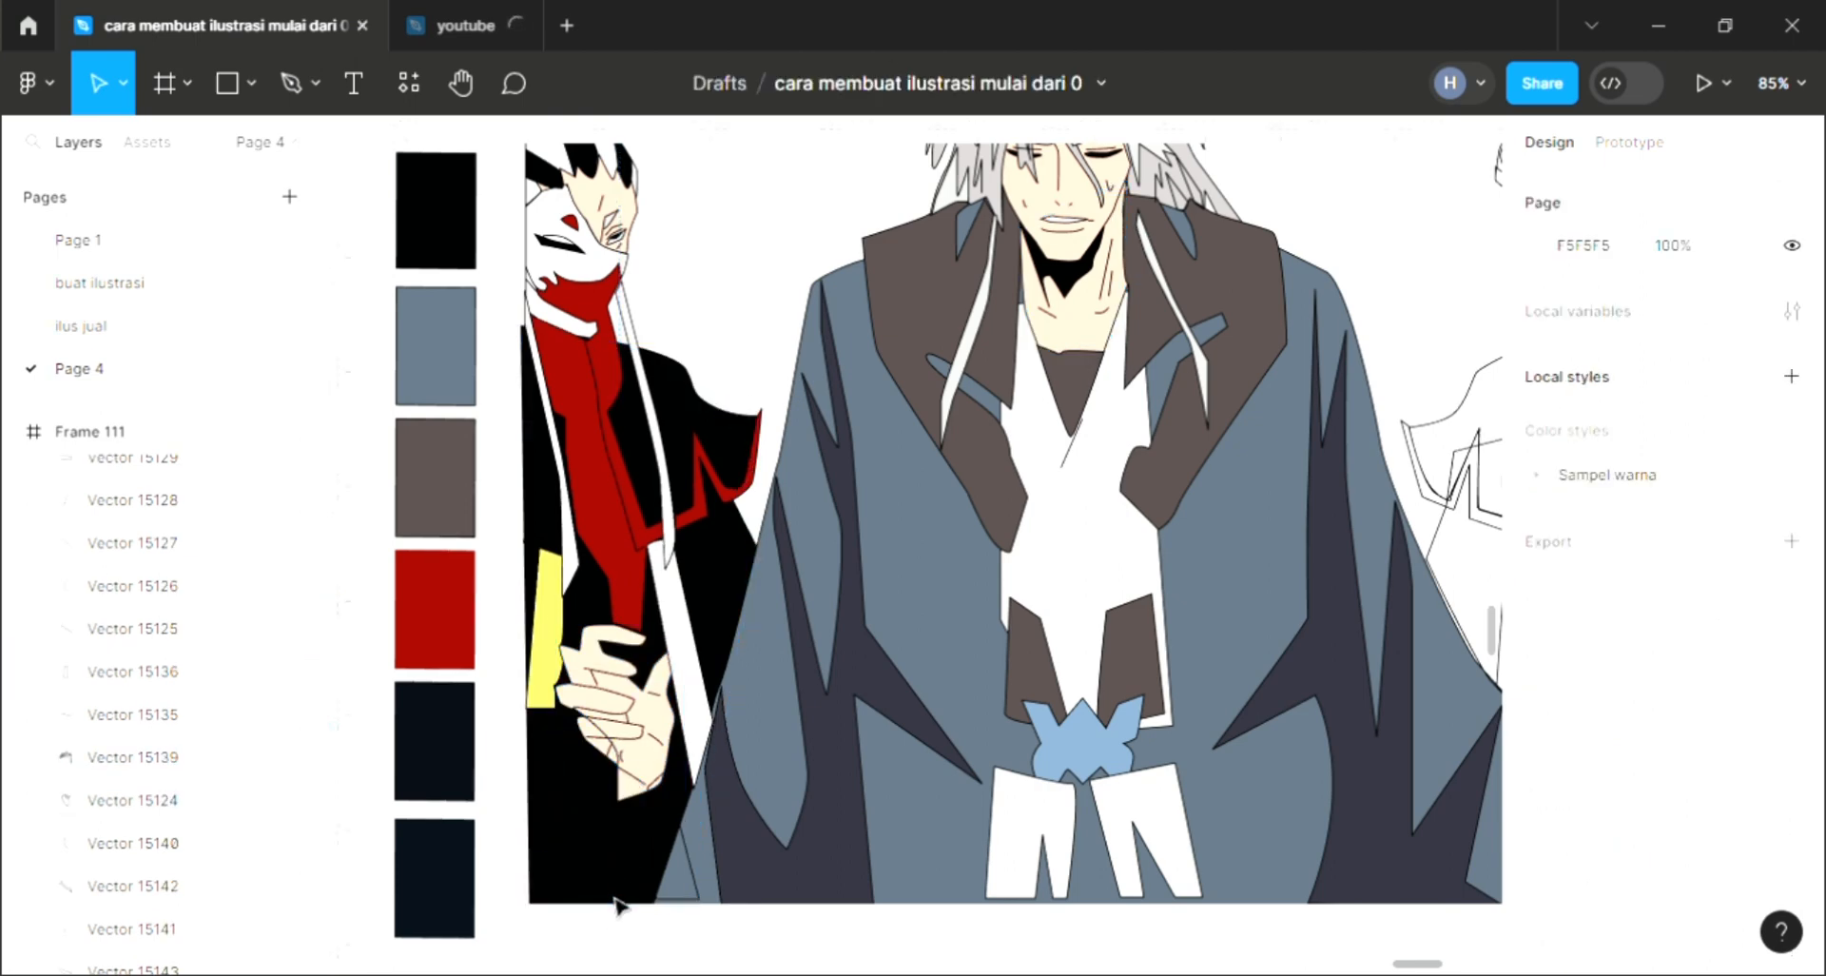
Step: Add a fill to the shape below the hand and sample the same yellow for it
click(570, 780)
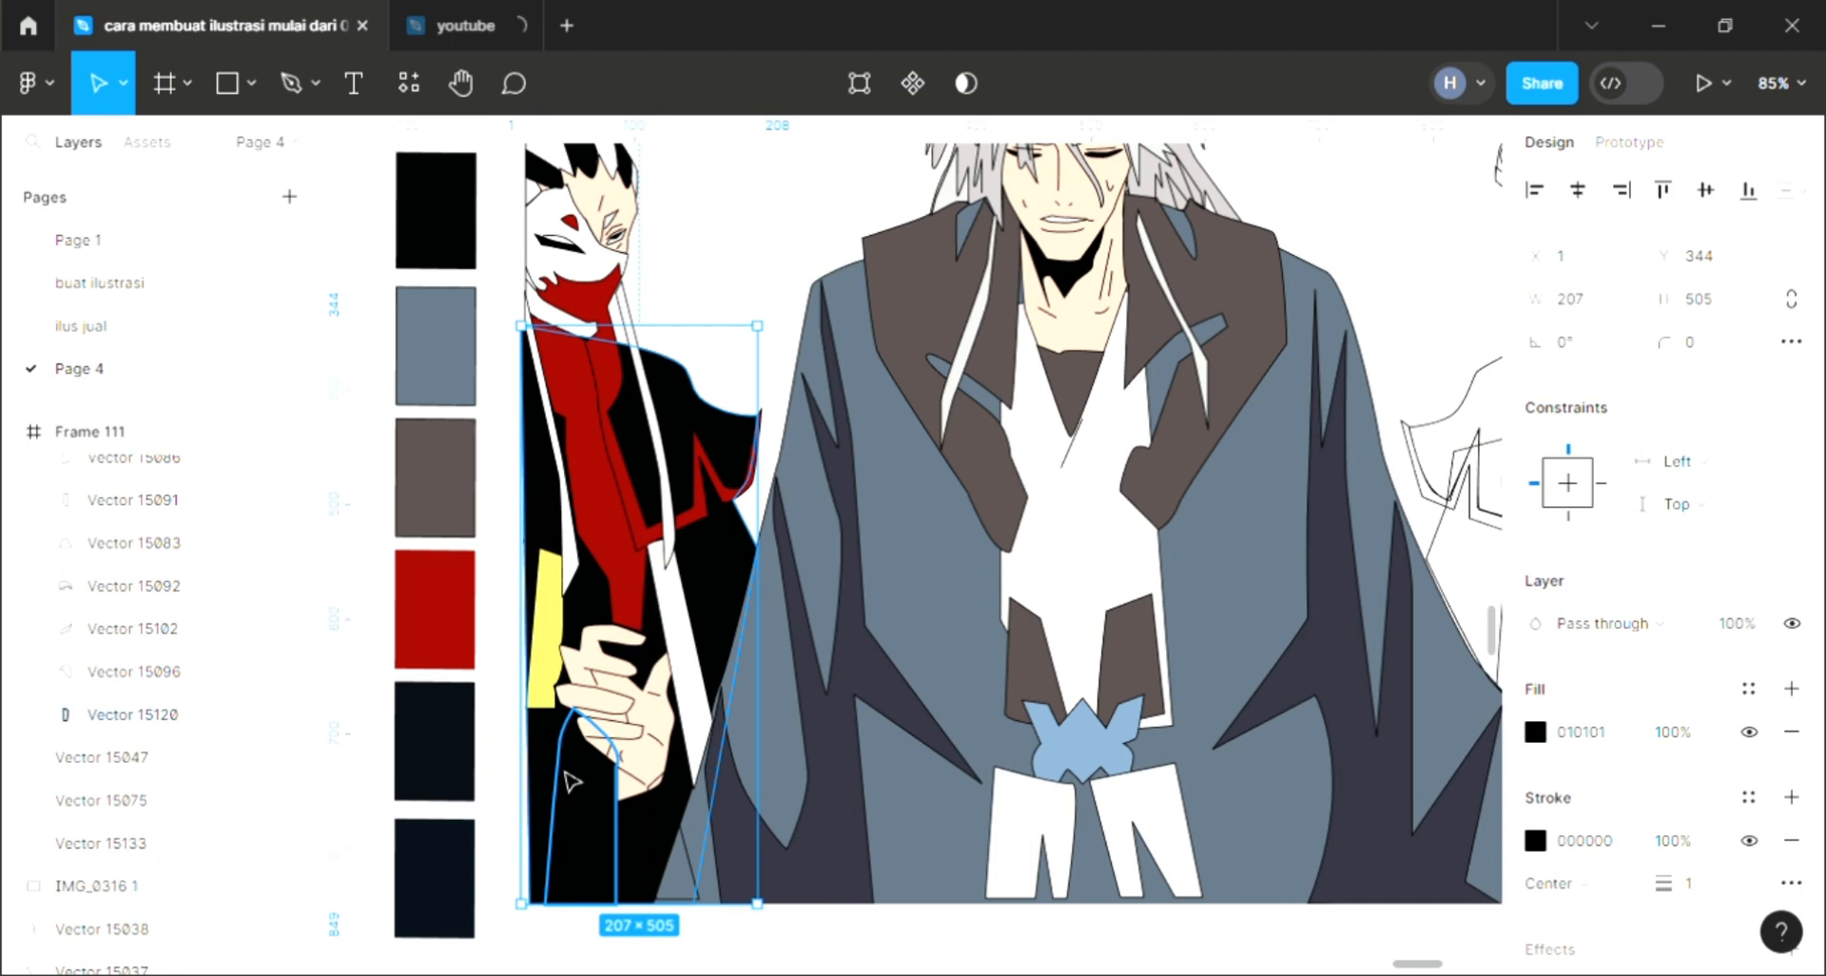
click(1791, 688)
key(i)
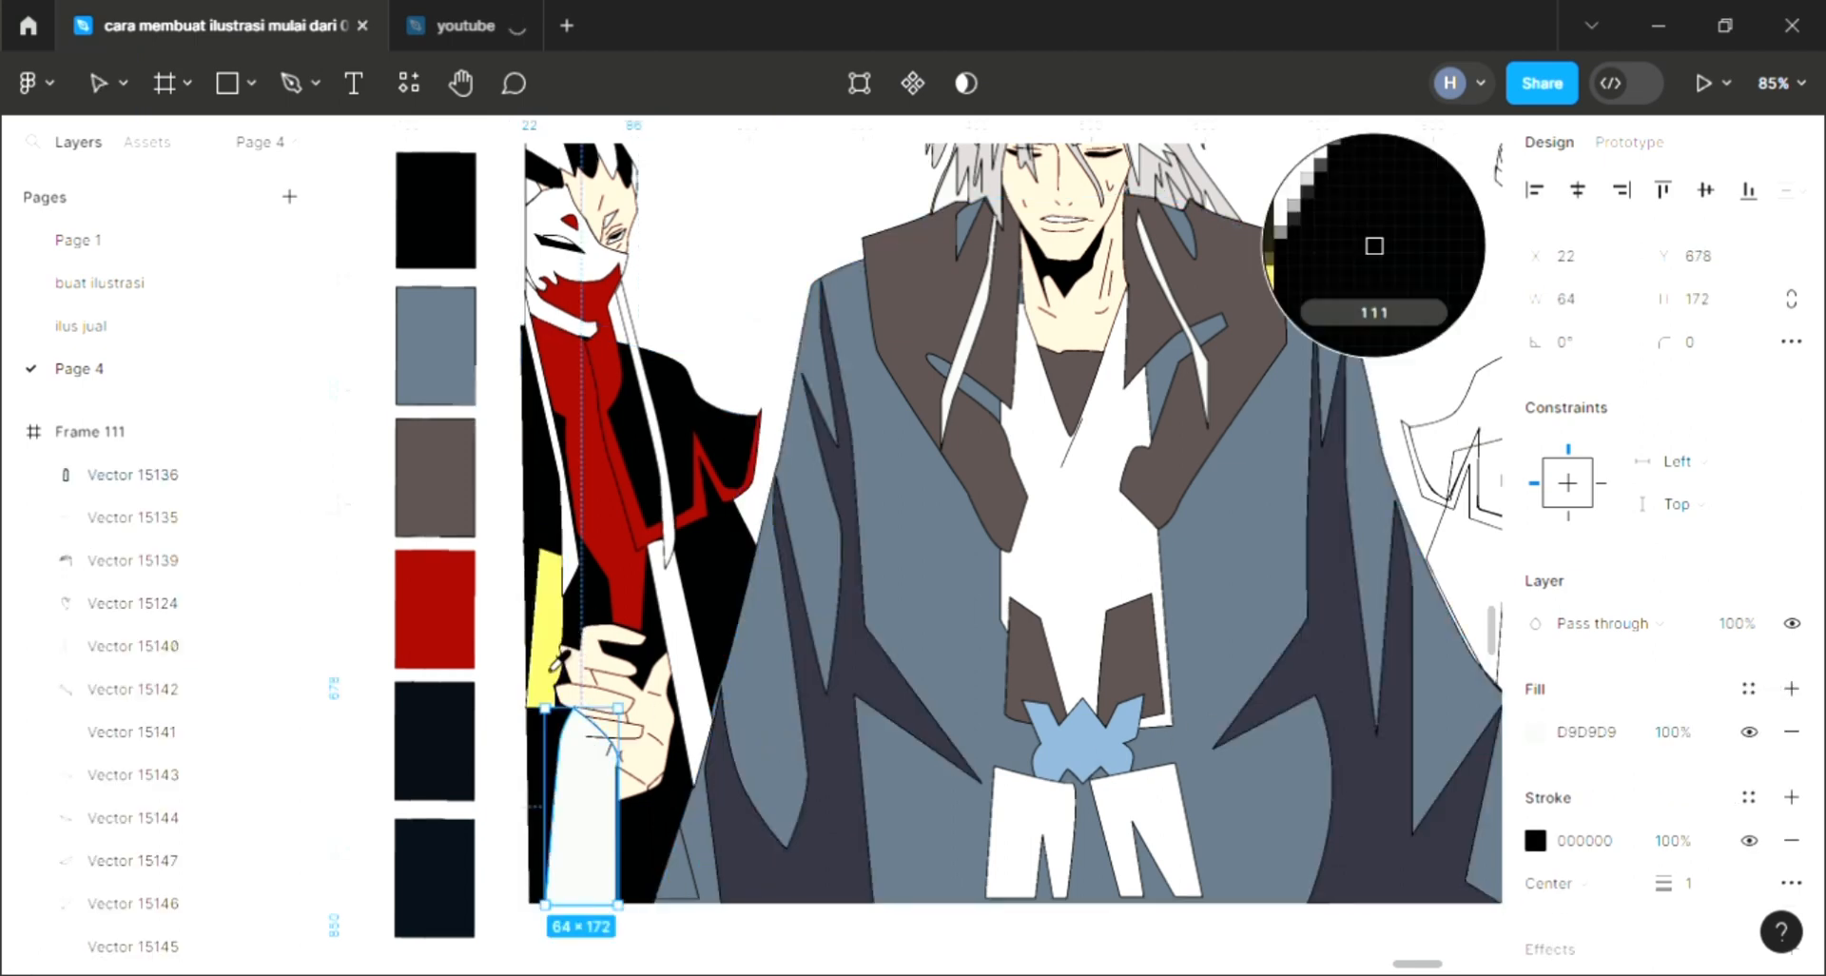
click(545, 633)
Step: Send the yellow shape below the hand three levels backward
click(462, 626)
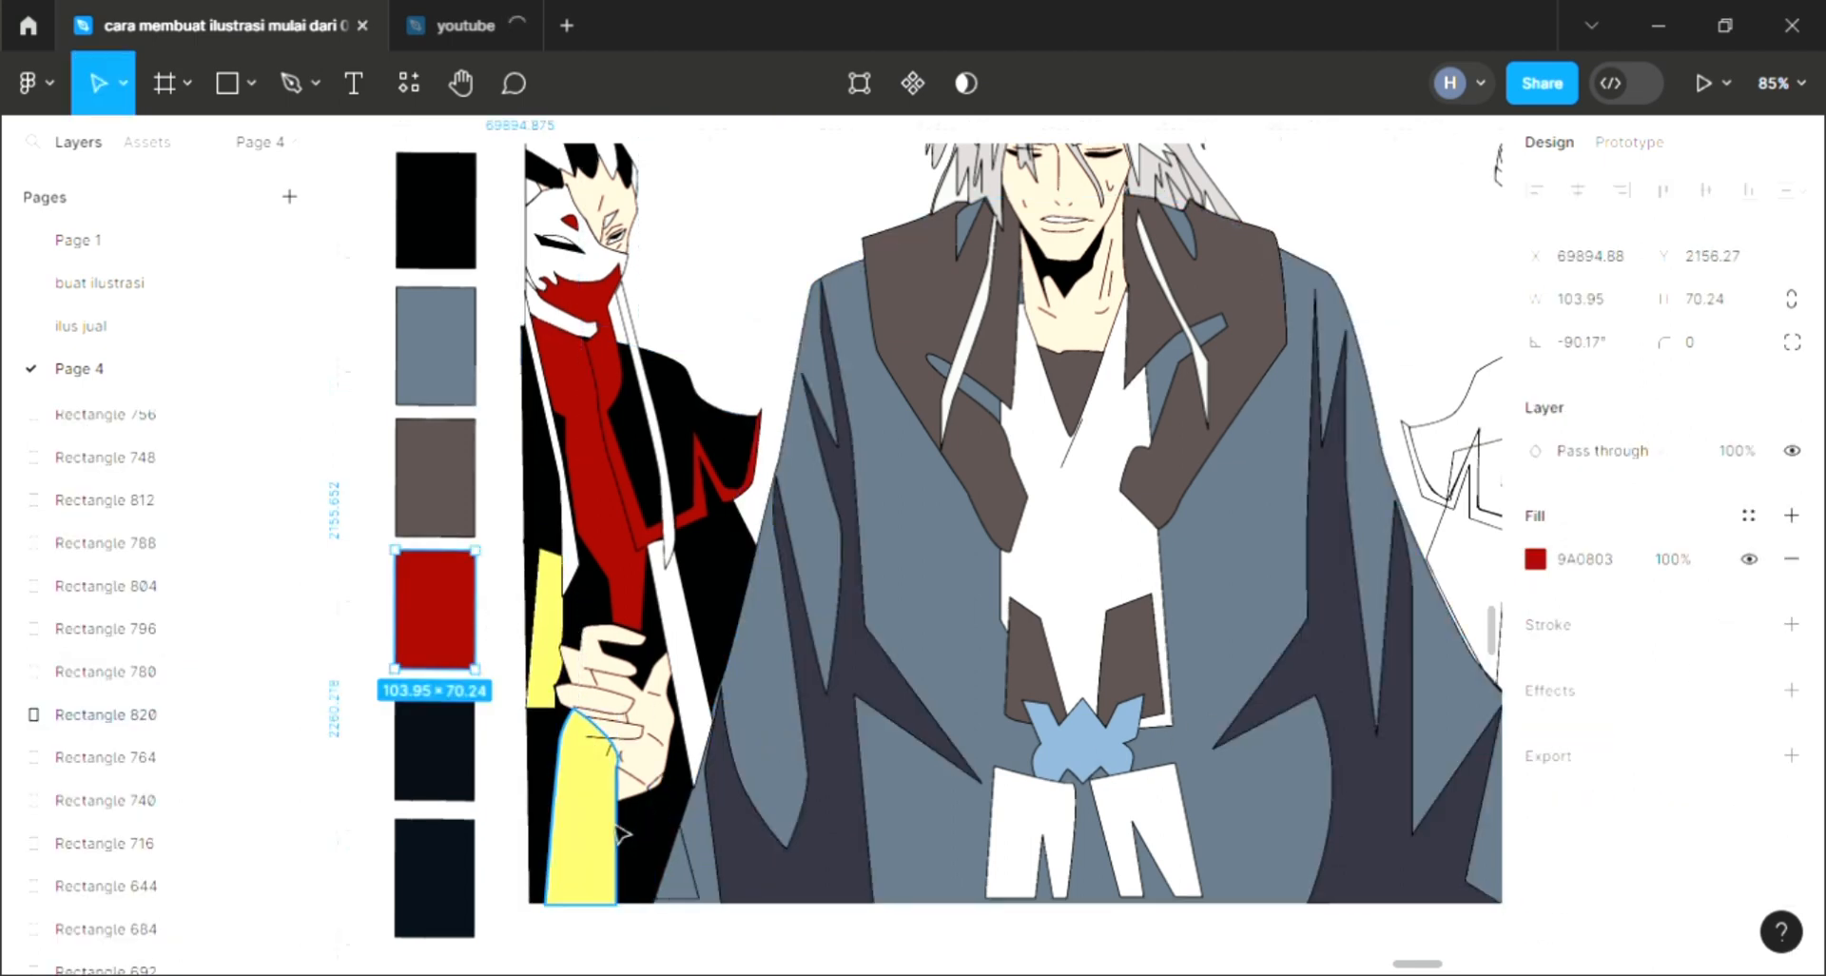
click(621, 836)
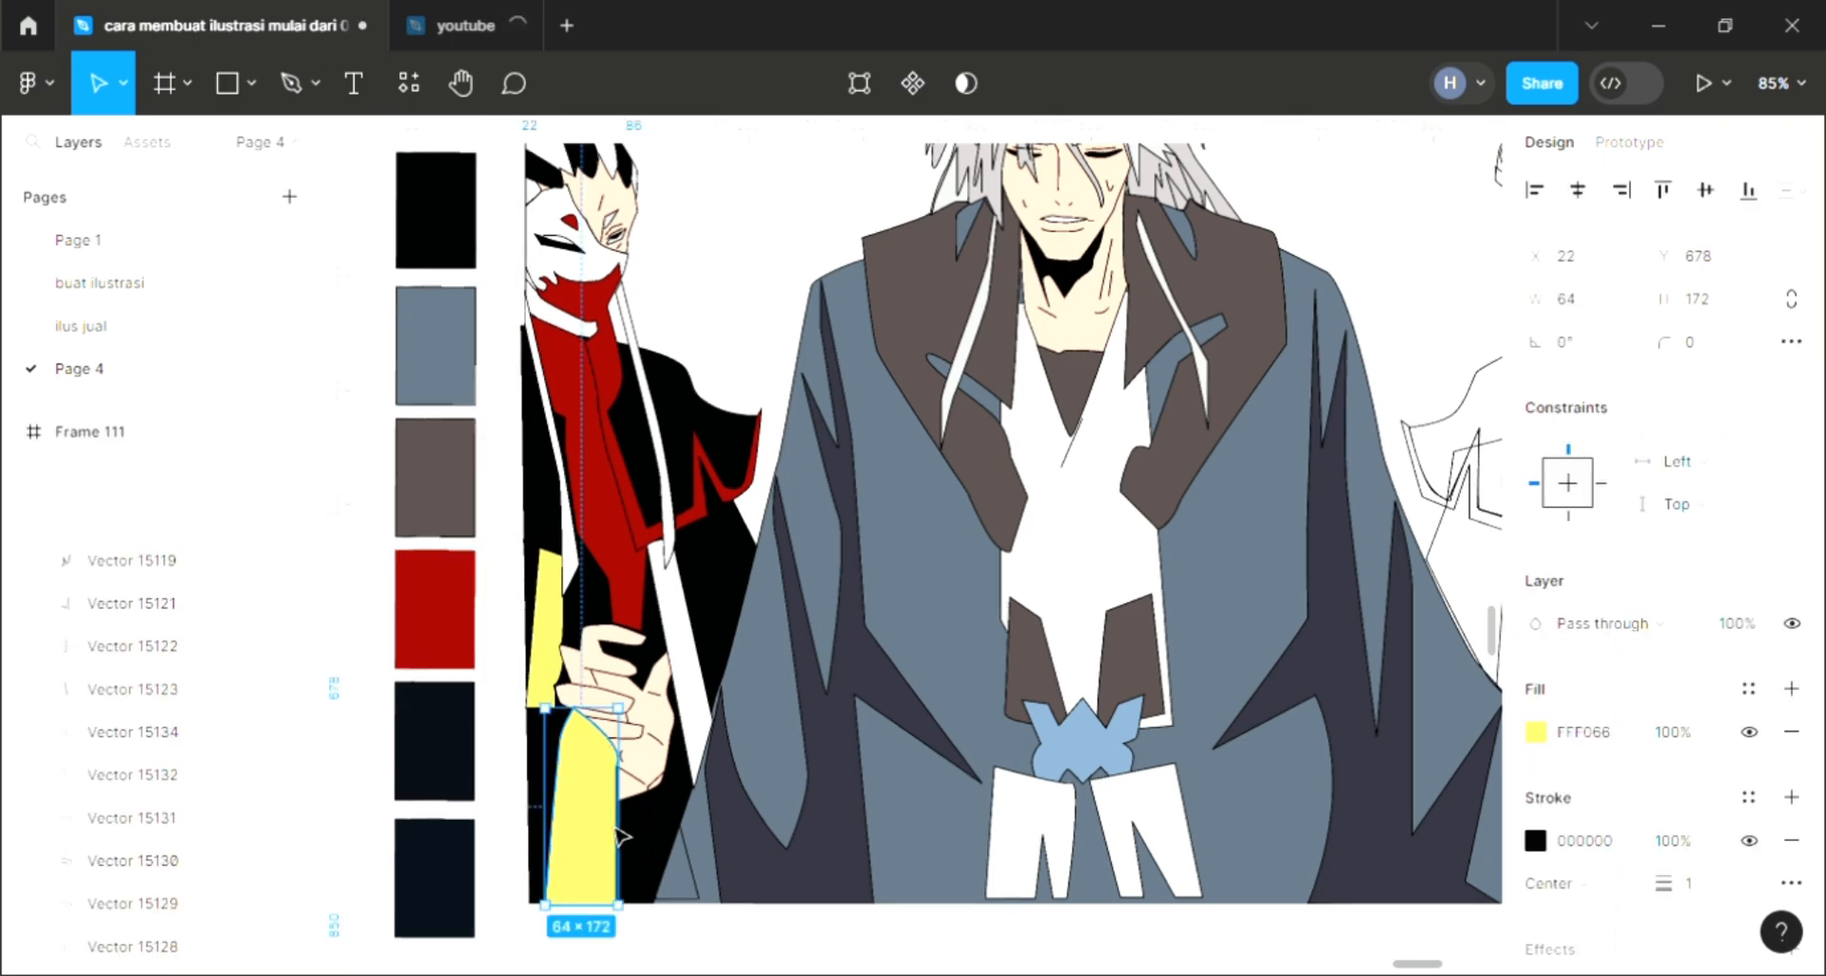
key(ctrl+[)
key(ctrl+[)
key(ctrl+[)
key(ctrl+[)
key(ctrl+[)
key(ctrl+[)
key(ctrl+[)
key(ctrl+[)
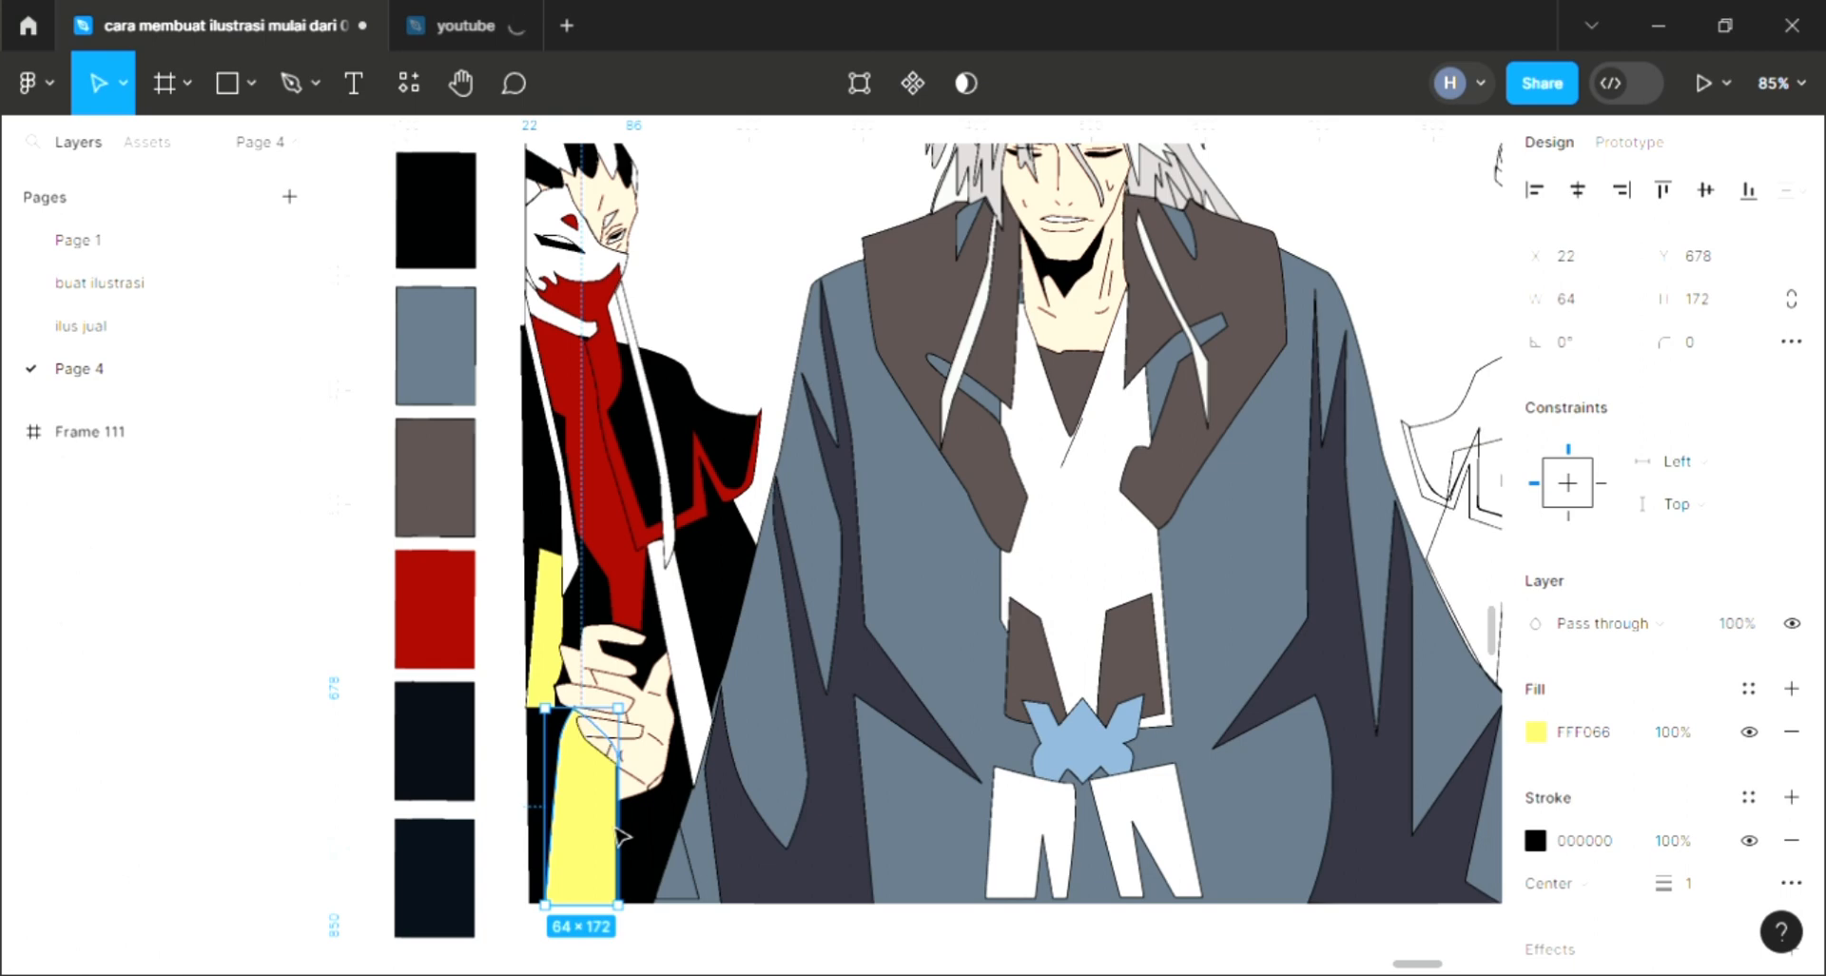
key(Escape)
scroll(627, 845, down, 5)
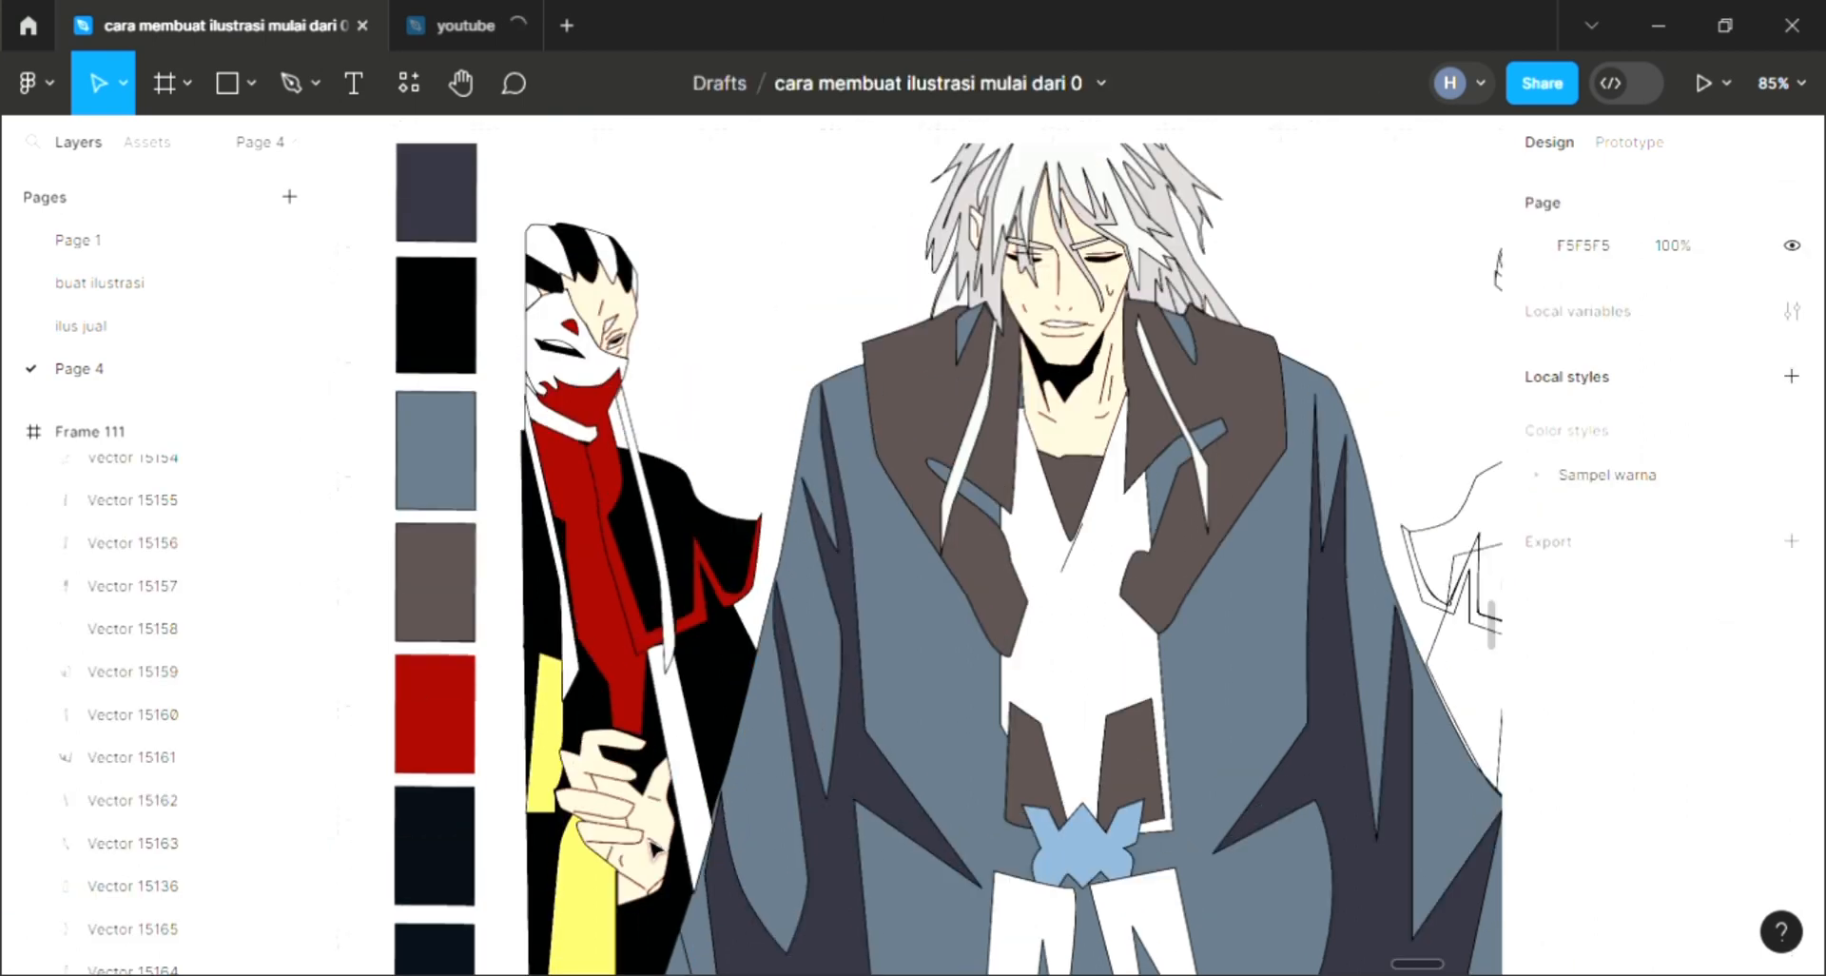
Step: Fill the right character's long hair shape with white sampled from the canvas and send it to the back
scroll(687, 802, down, 3)
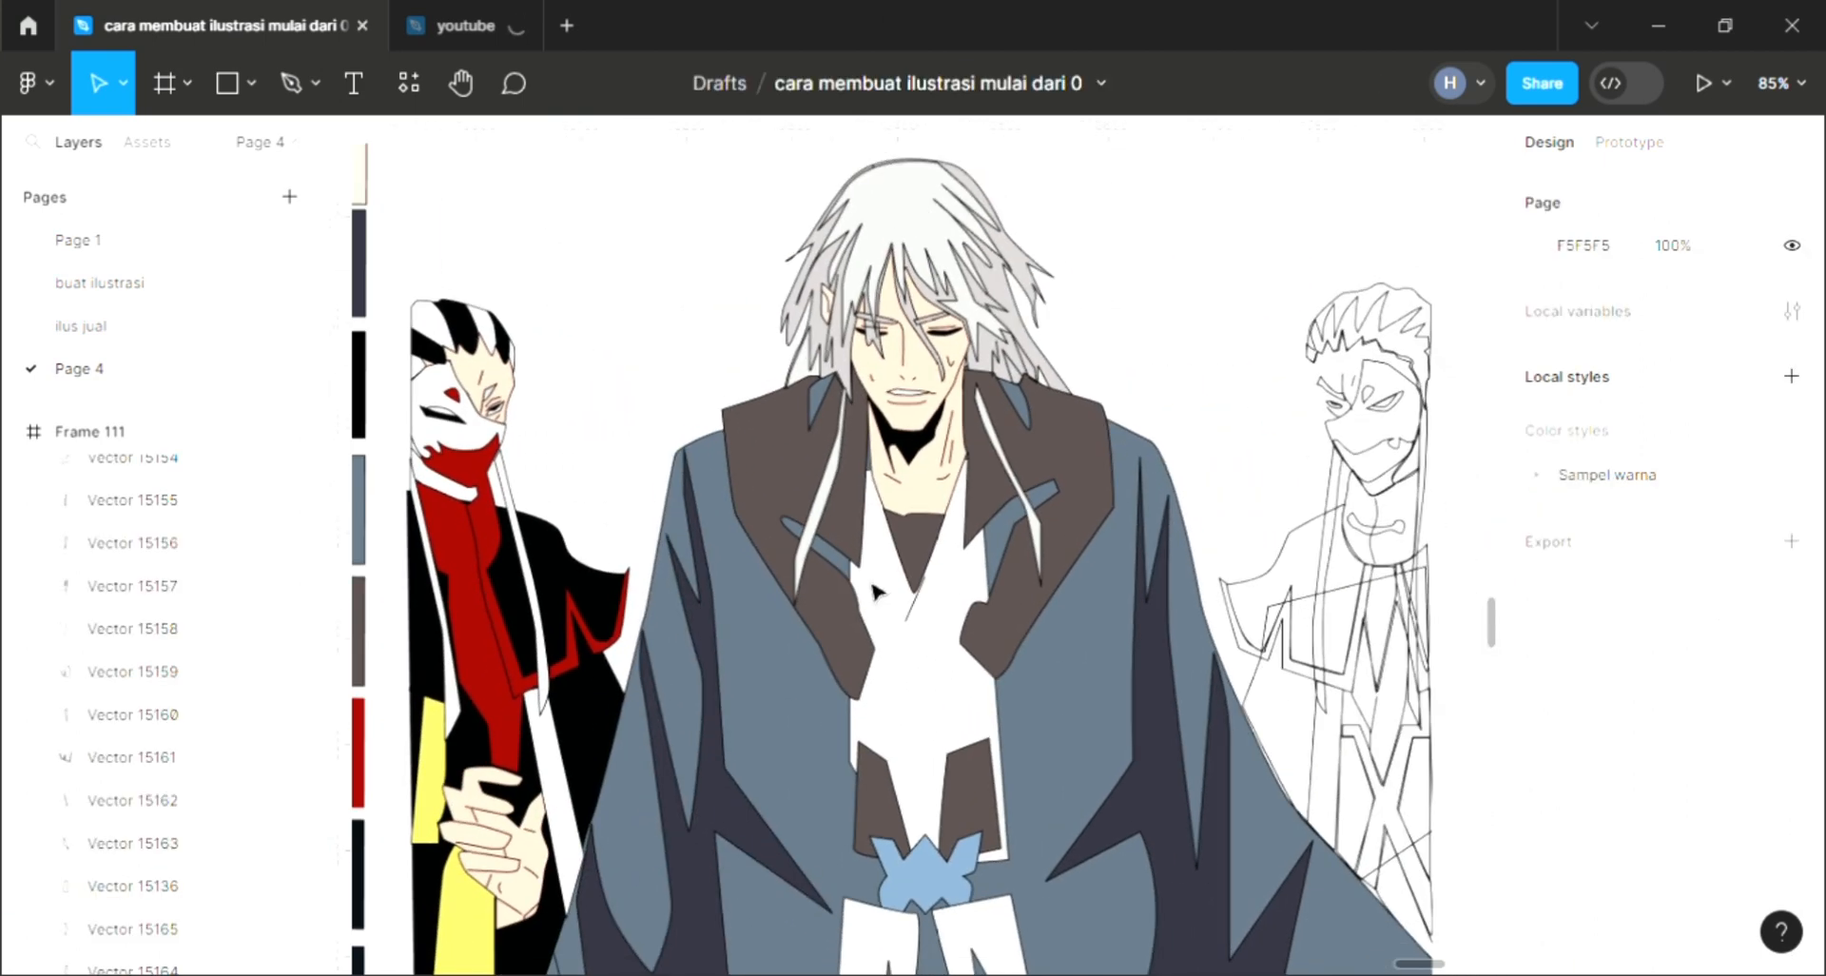
click(1359, 366)
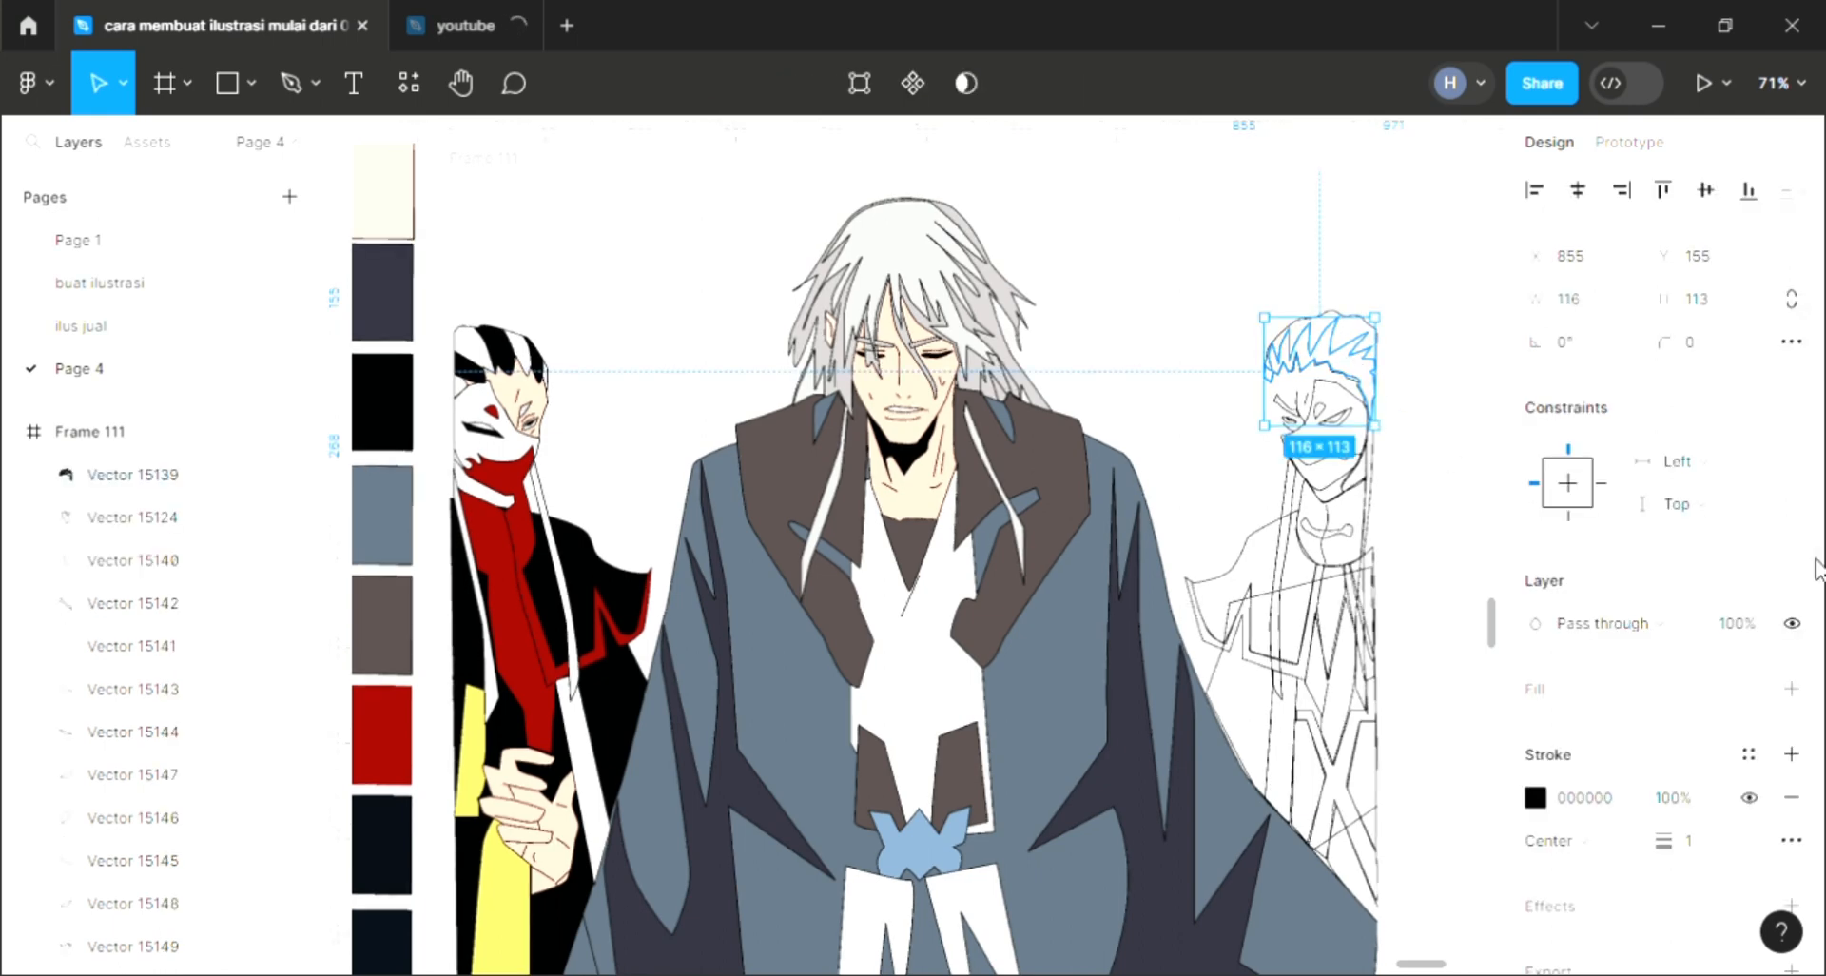
click(1154, 291)
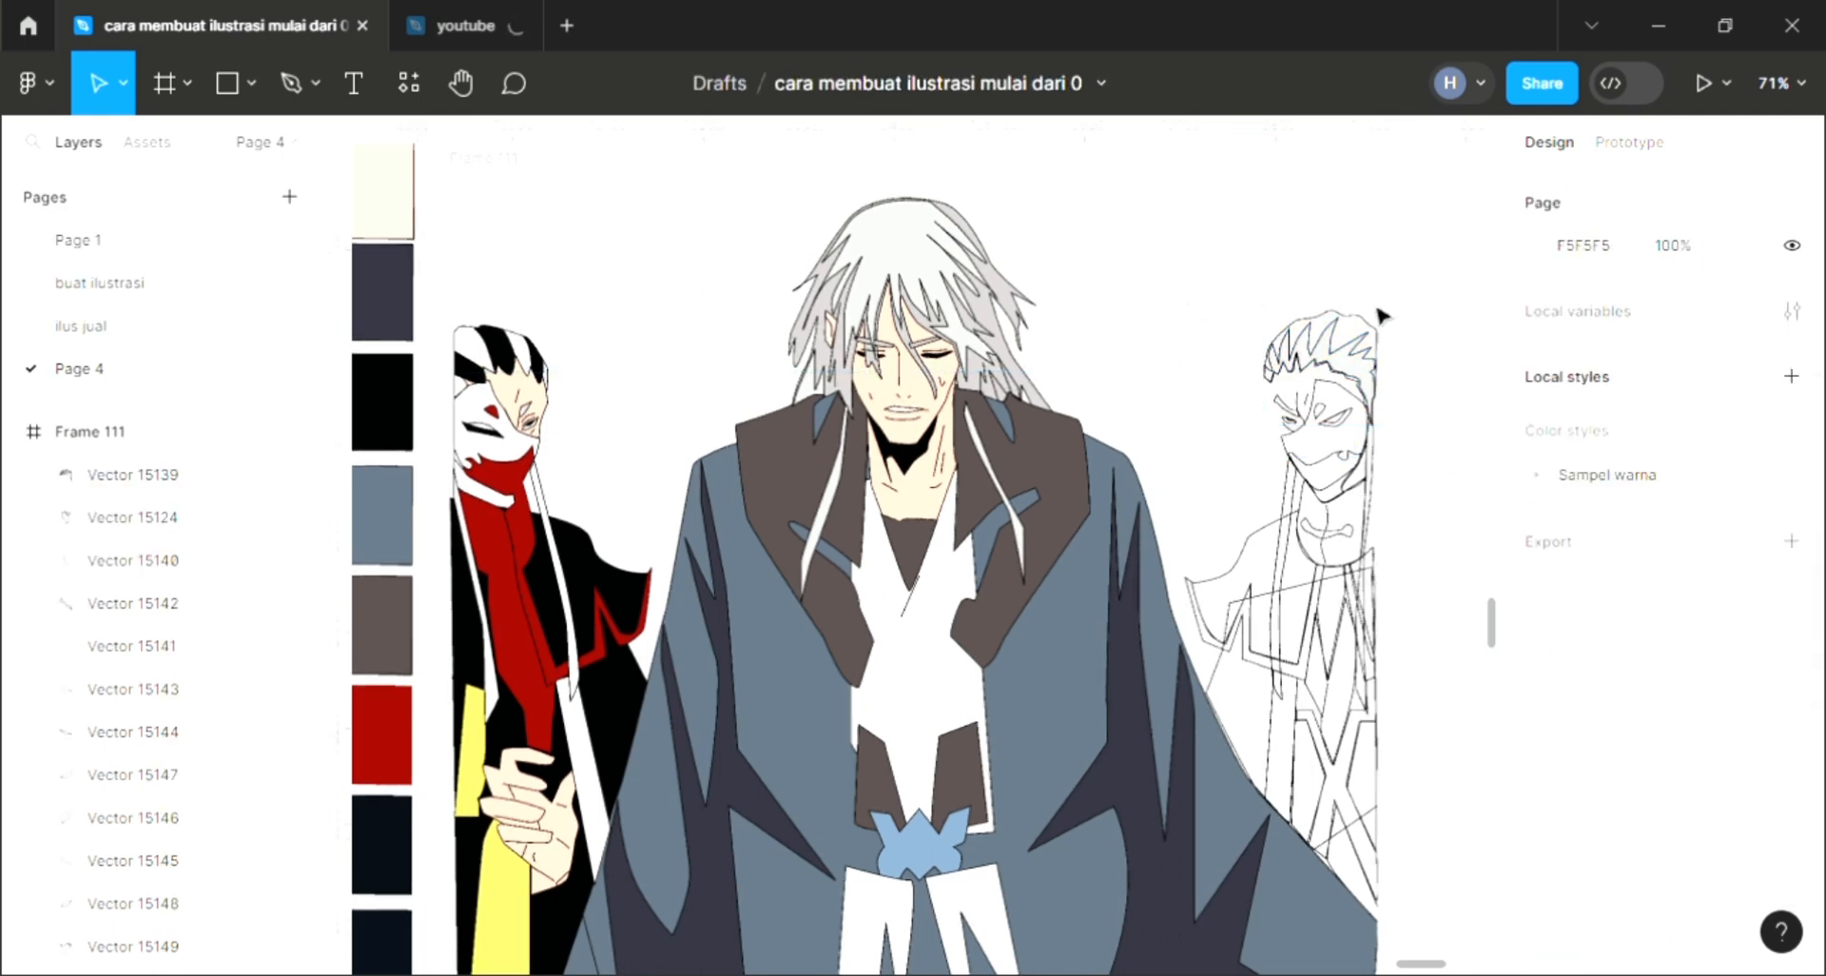
click(1372, 330)
click(1791, 688)
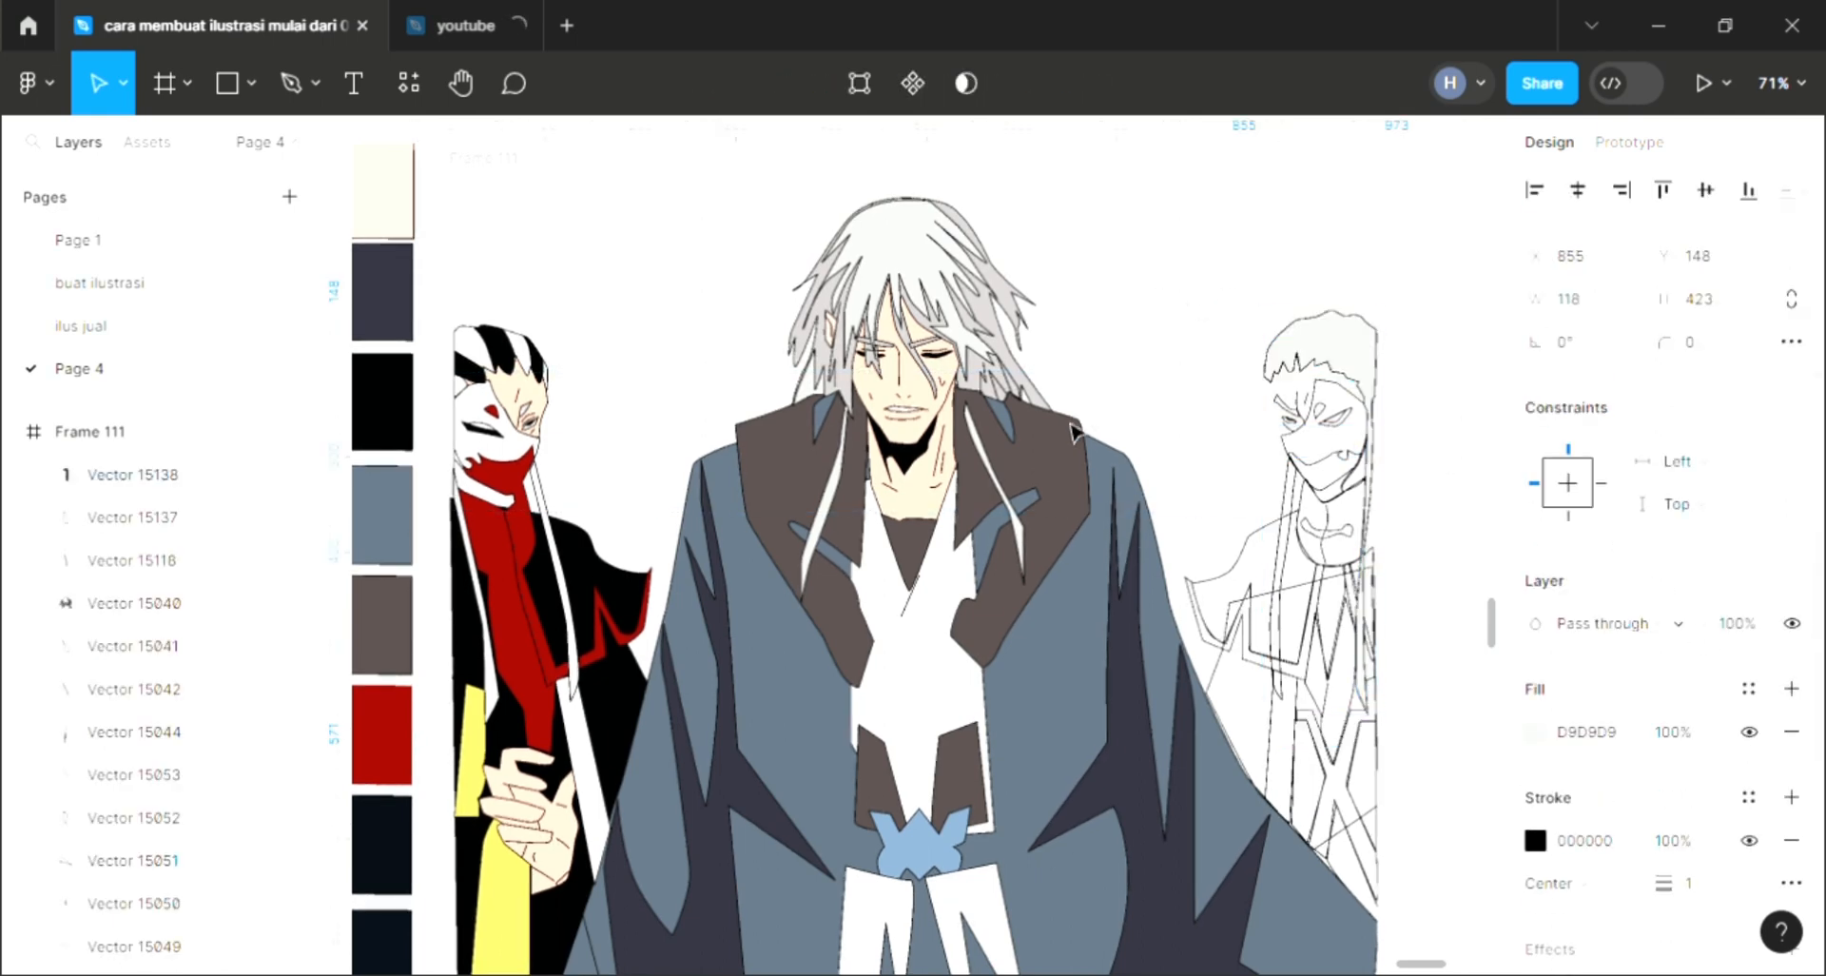
key(i)
click(1103, 273)
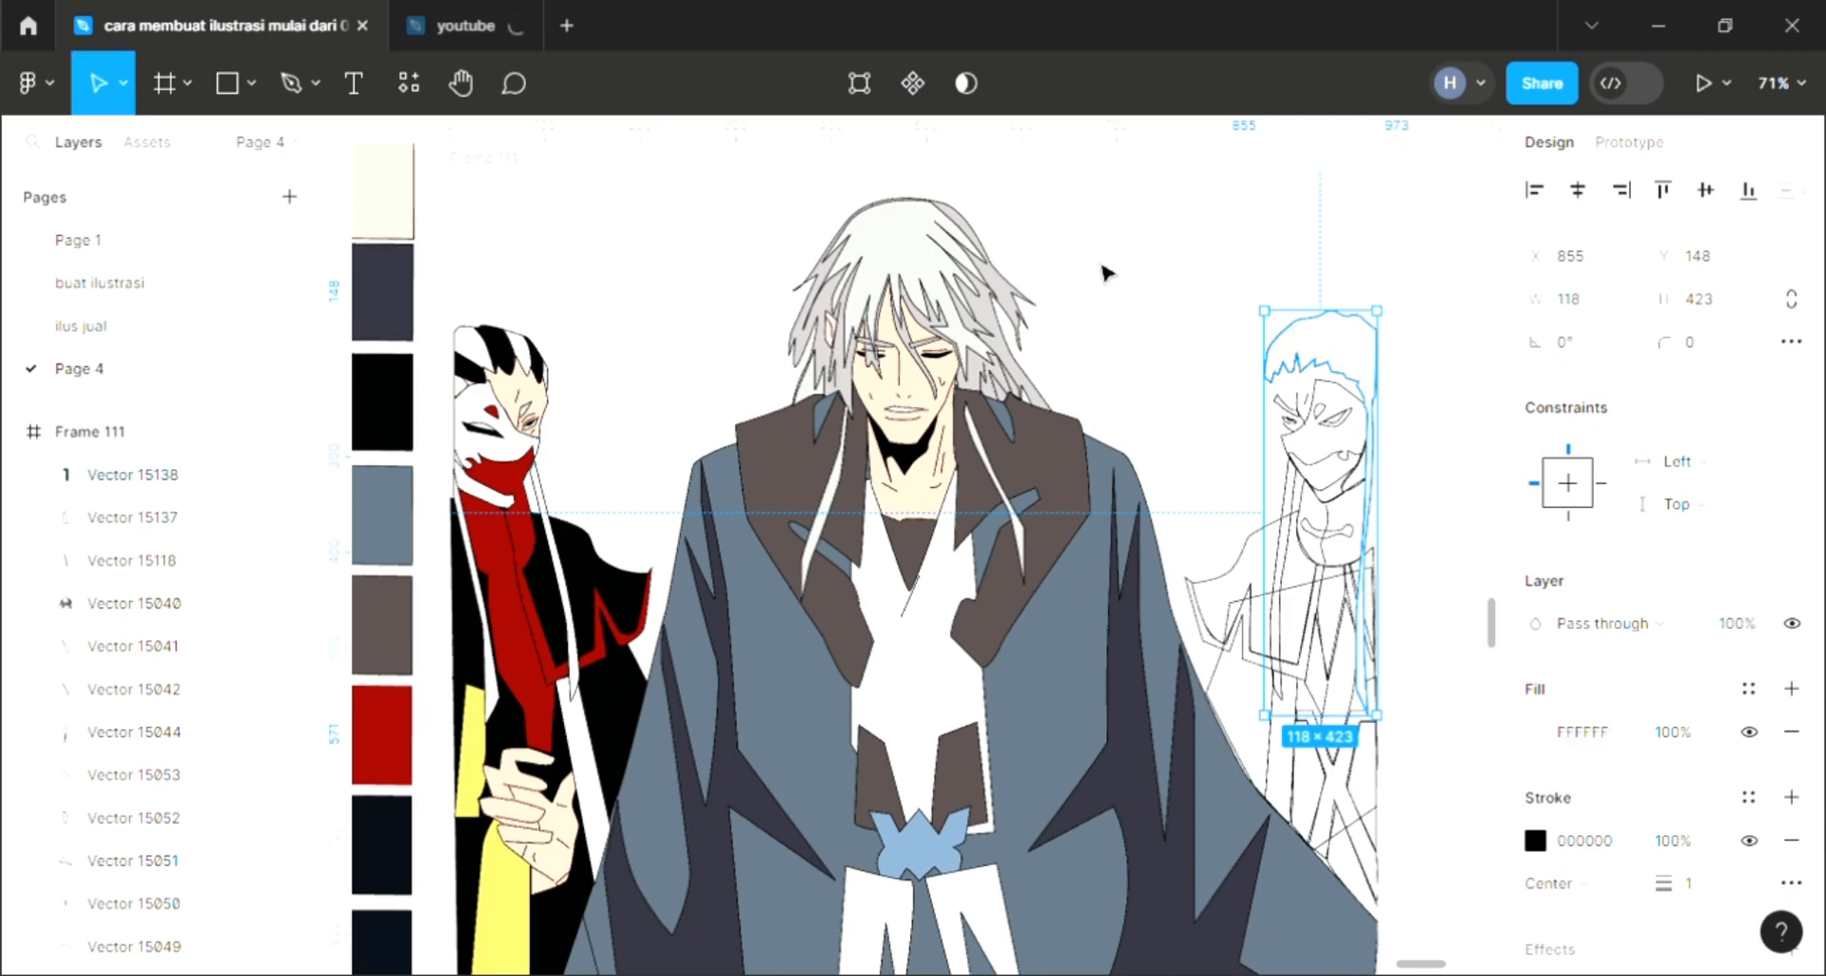
key(ctrl+shift+bracketleft)
key(Escape)
Step: Fill the right character's small eyebrow shape with black using the eyedropper
scroll(1270, 409, up, 5)
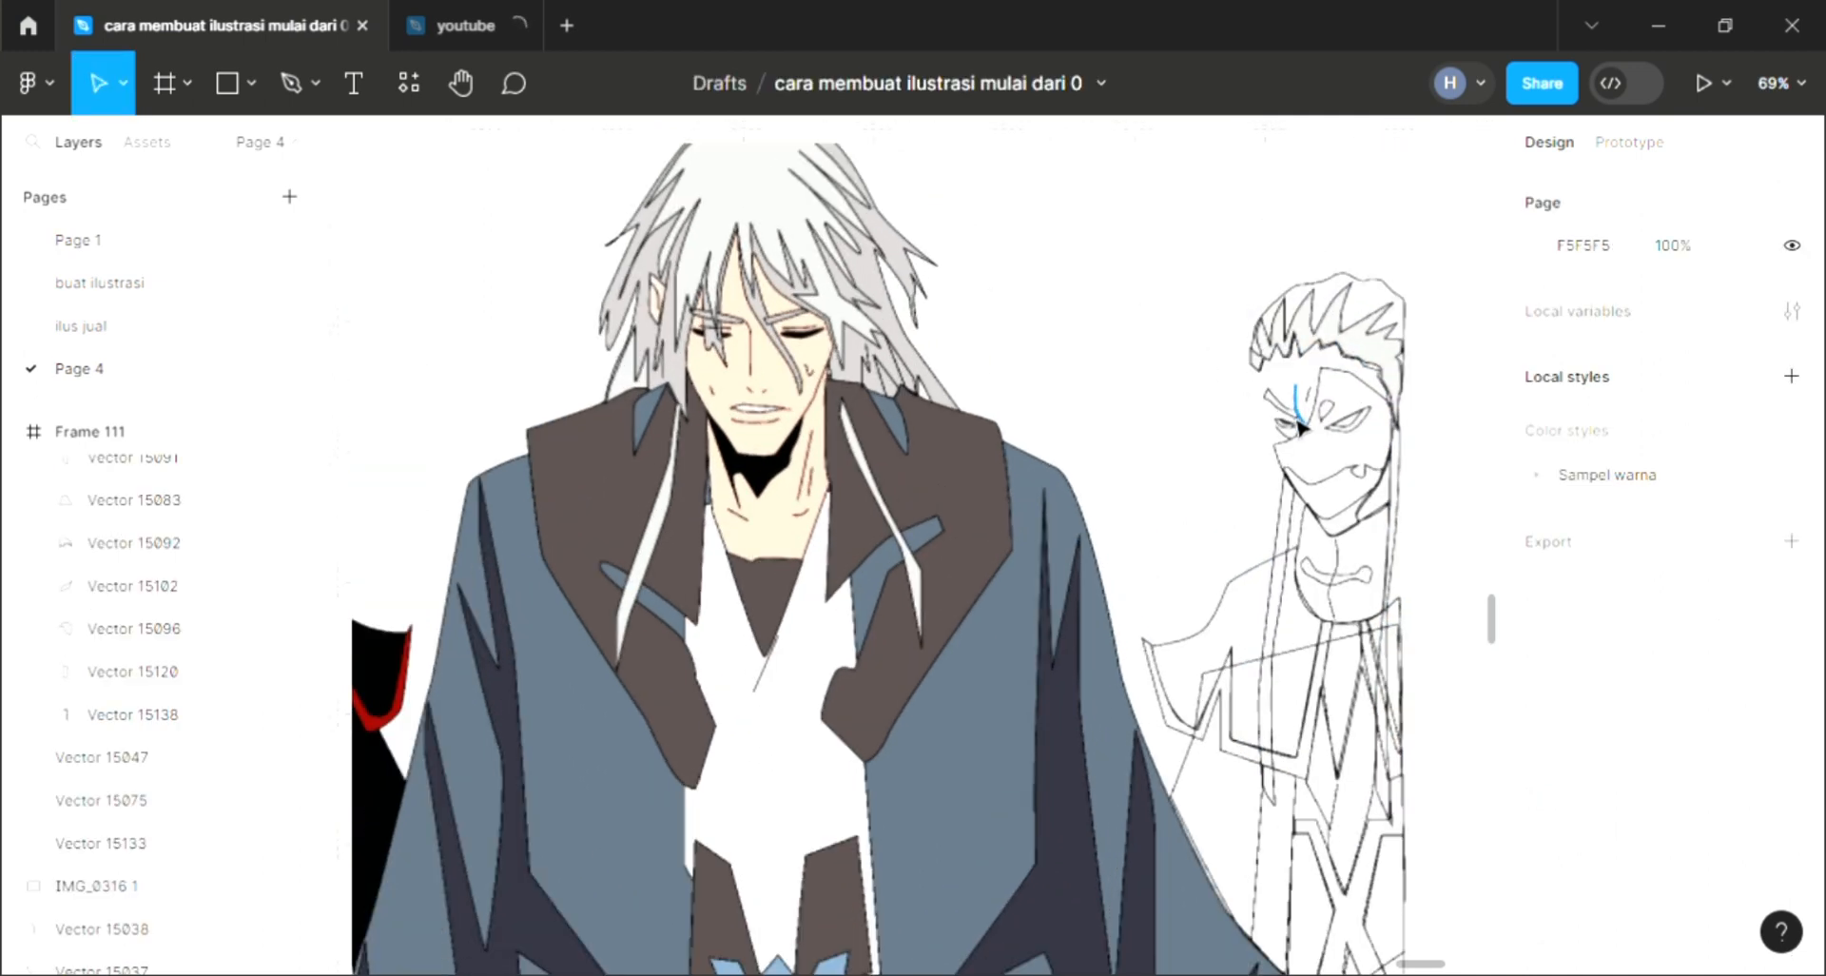
click(1275, 397)
click(1791, 689)
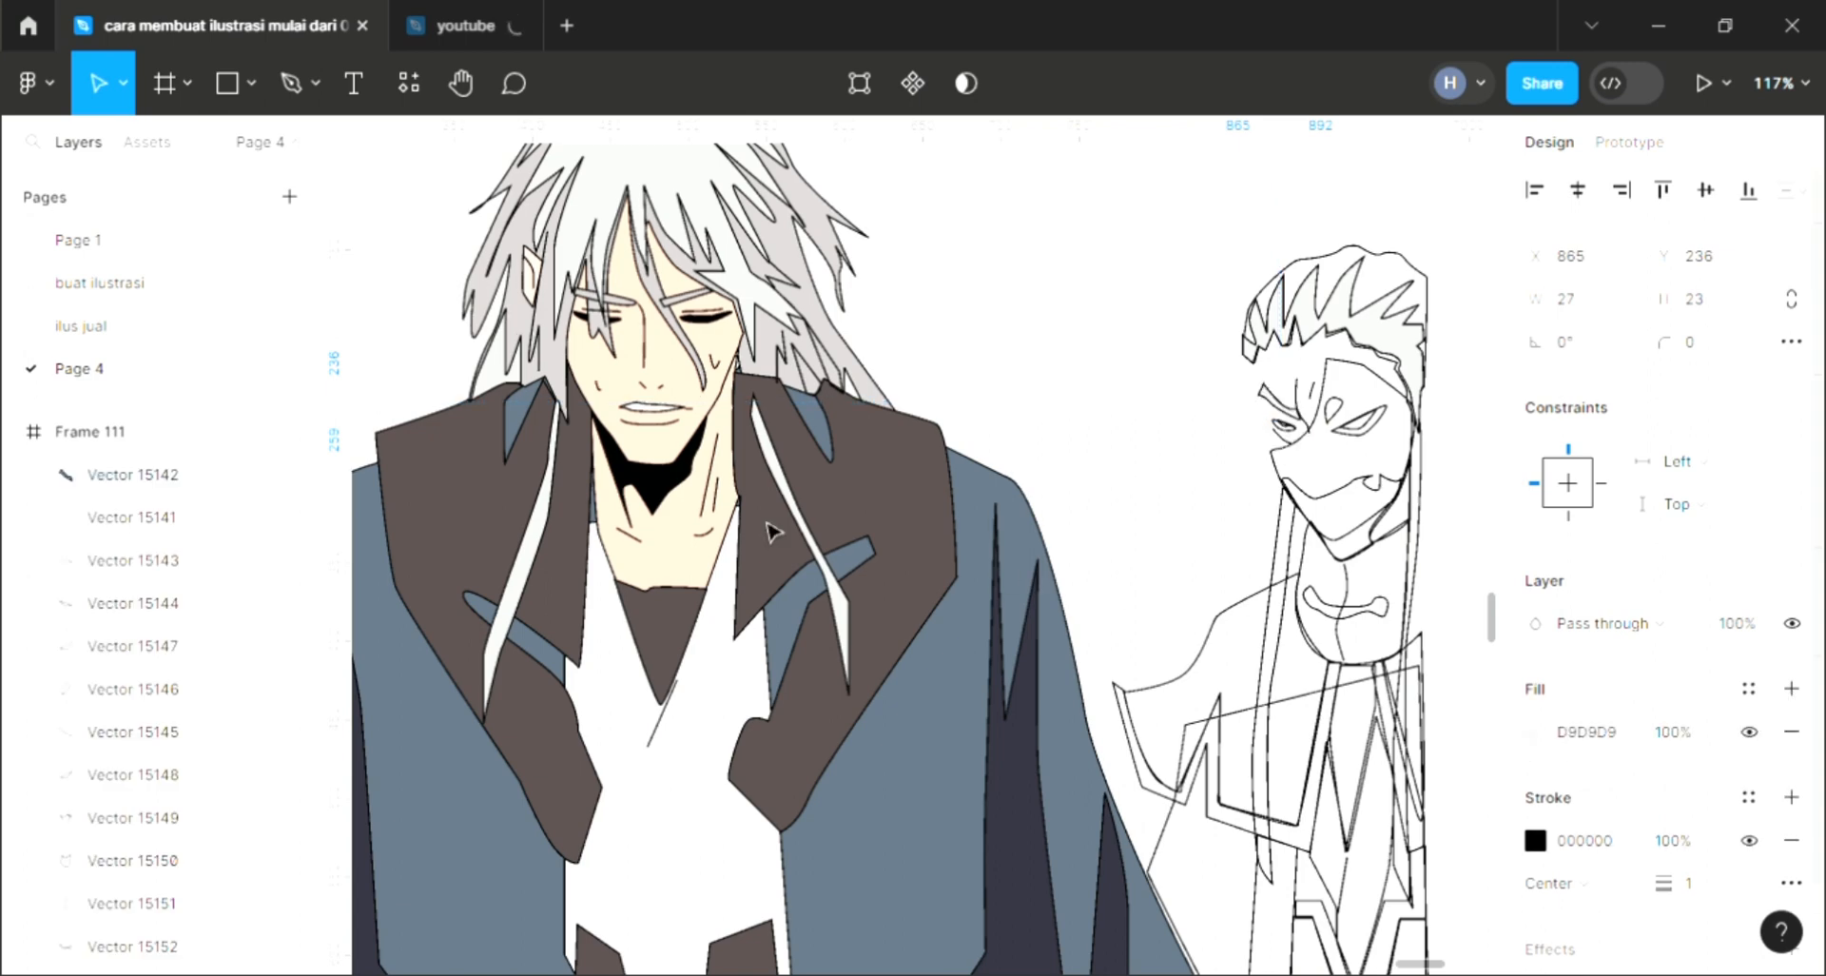
key(i)
click(1374, 246)
key(Escape)
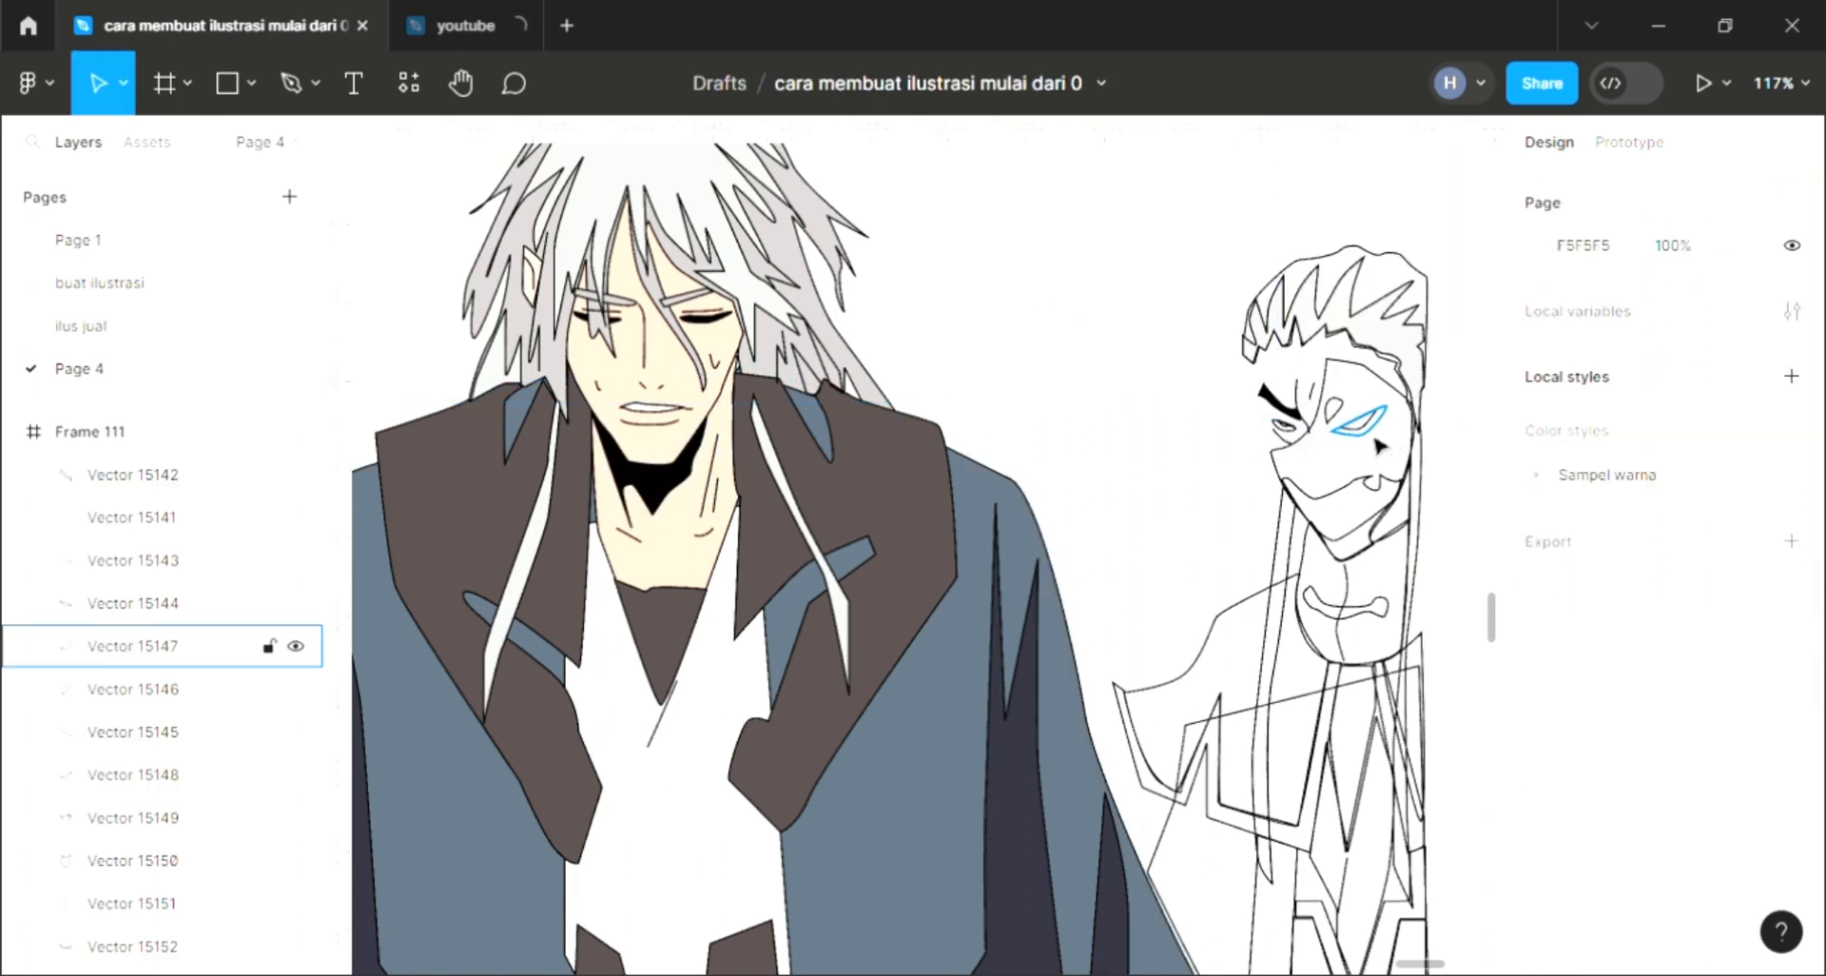
Step: Fill the right character's right eye shape with black sampled from the main character's neck shadow
click(1373, 440)
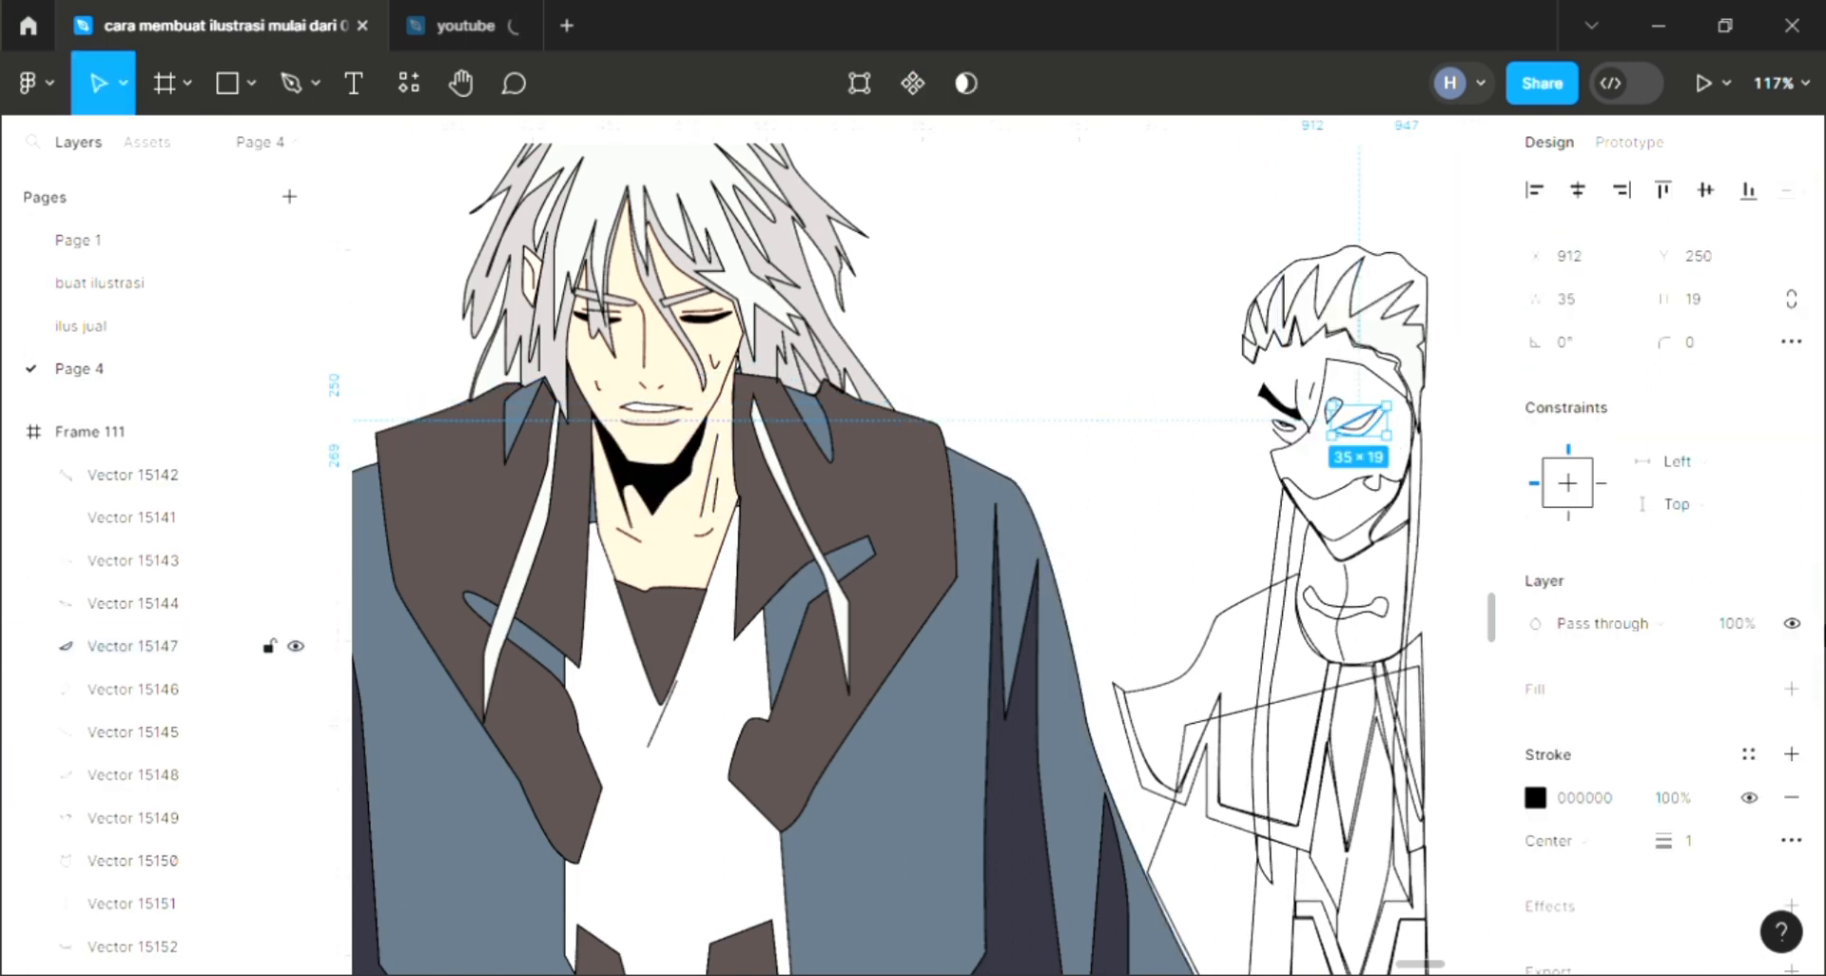
click(1793, 687)
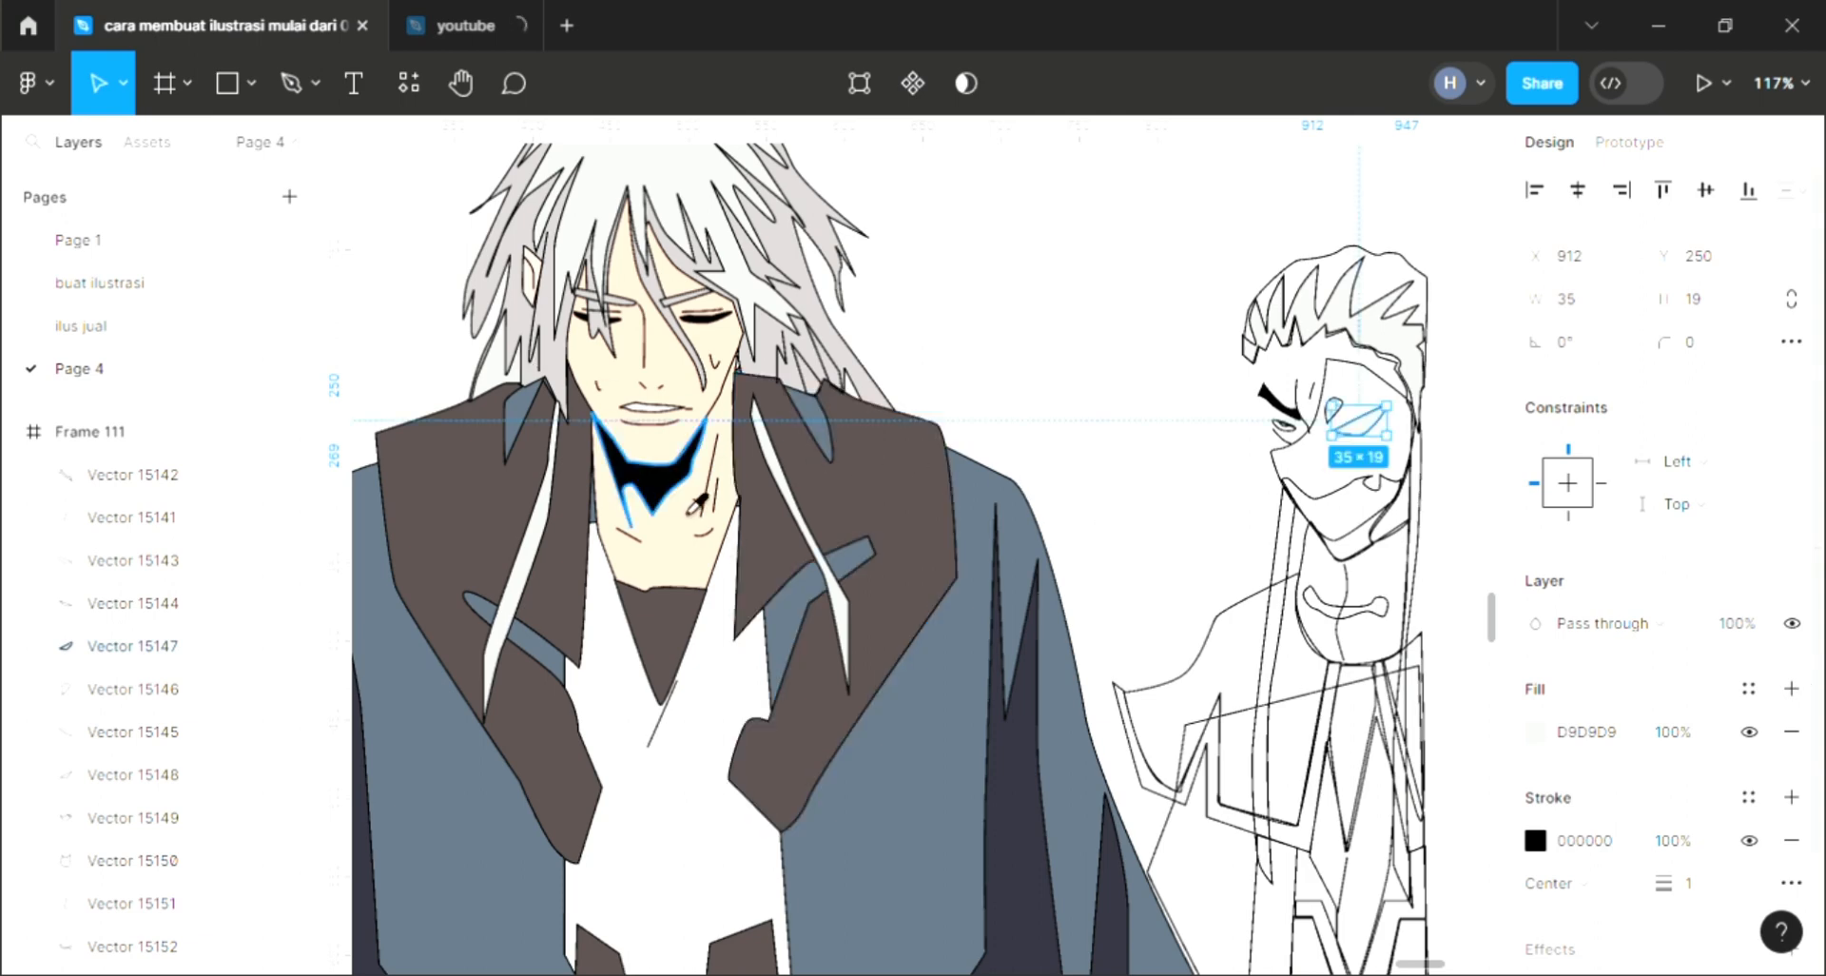
key(i)
click(669, 487)
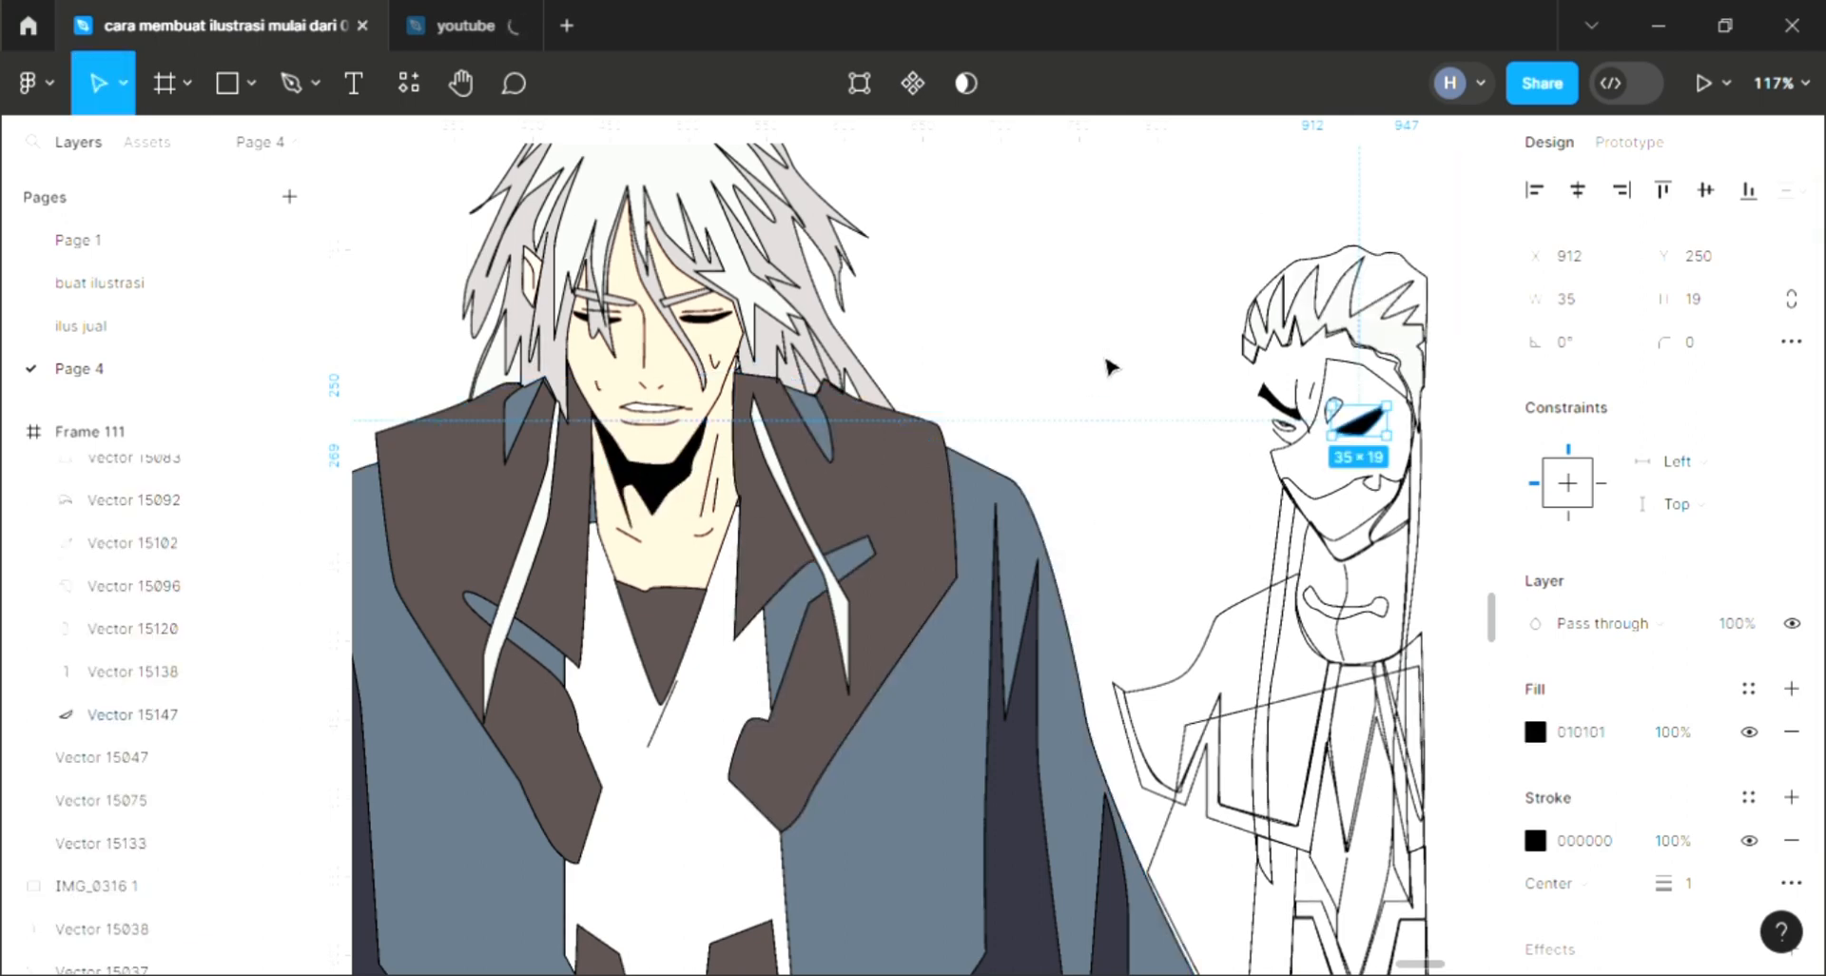
key(Escape)
Step: Fill the inner shape of that eye with white using the eyedropper
click(1373, 441)
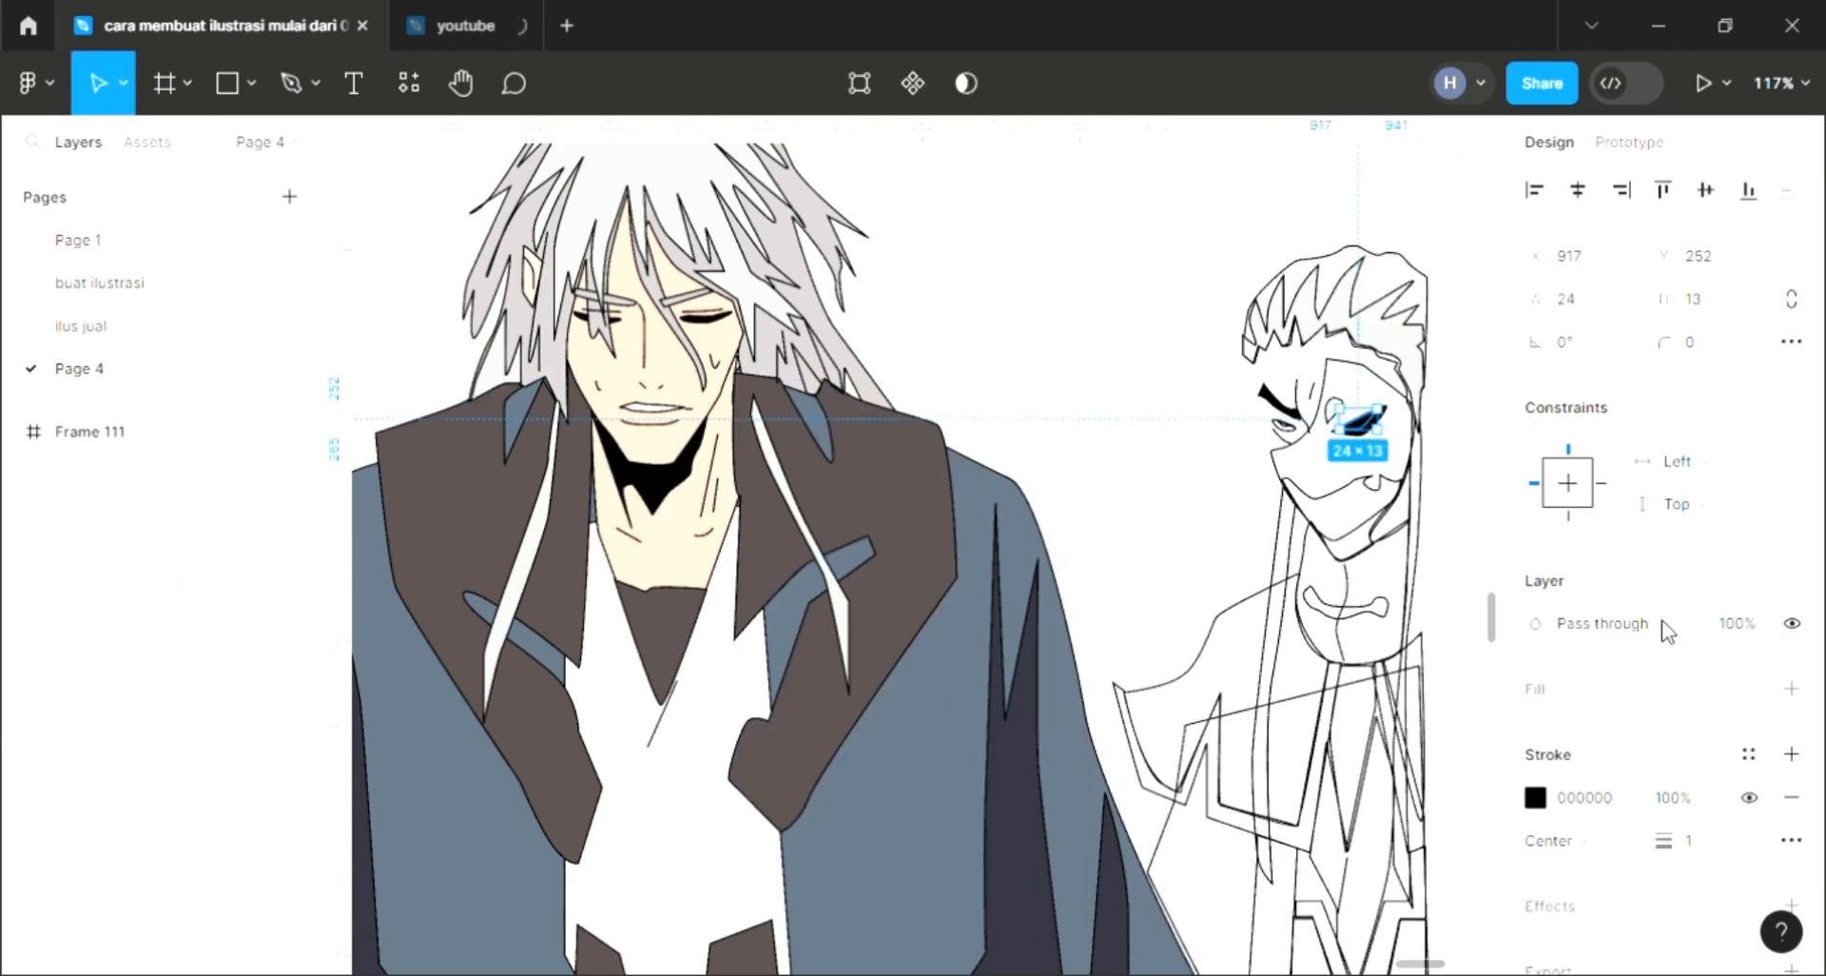
click(1793, 687)
key(i)
click(1339, 410)
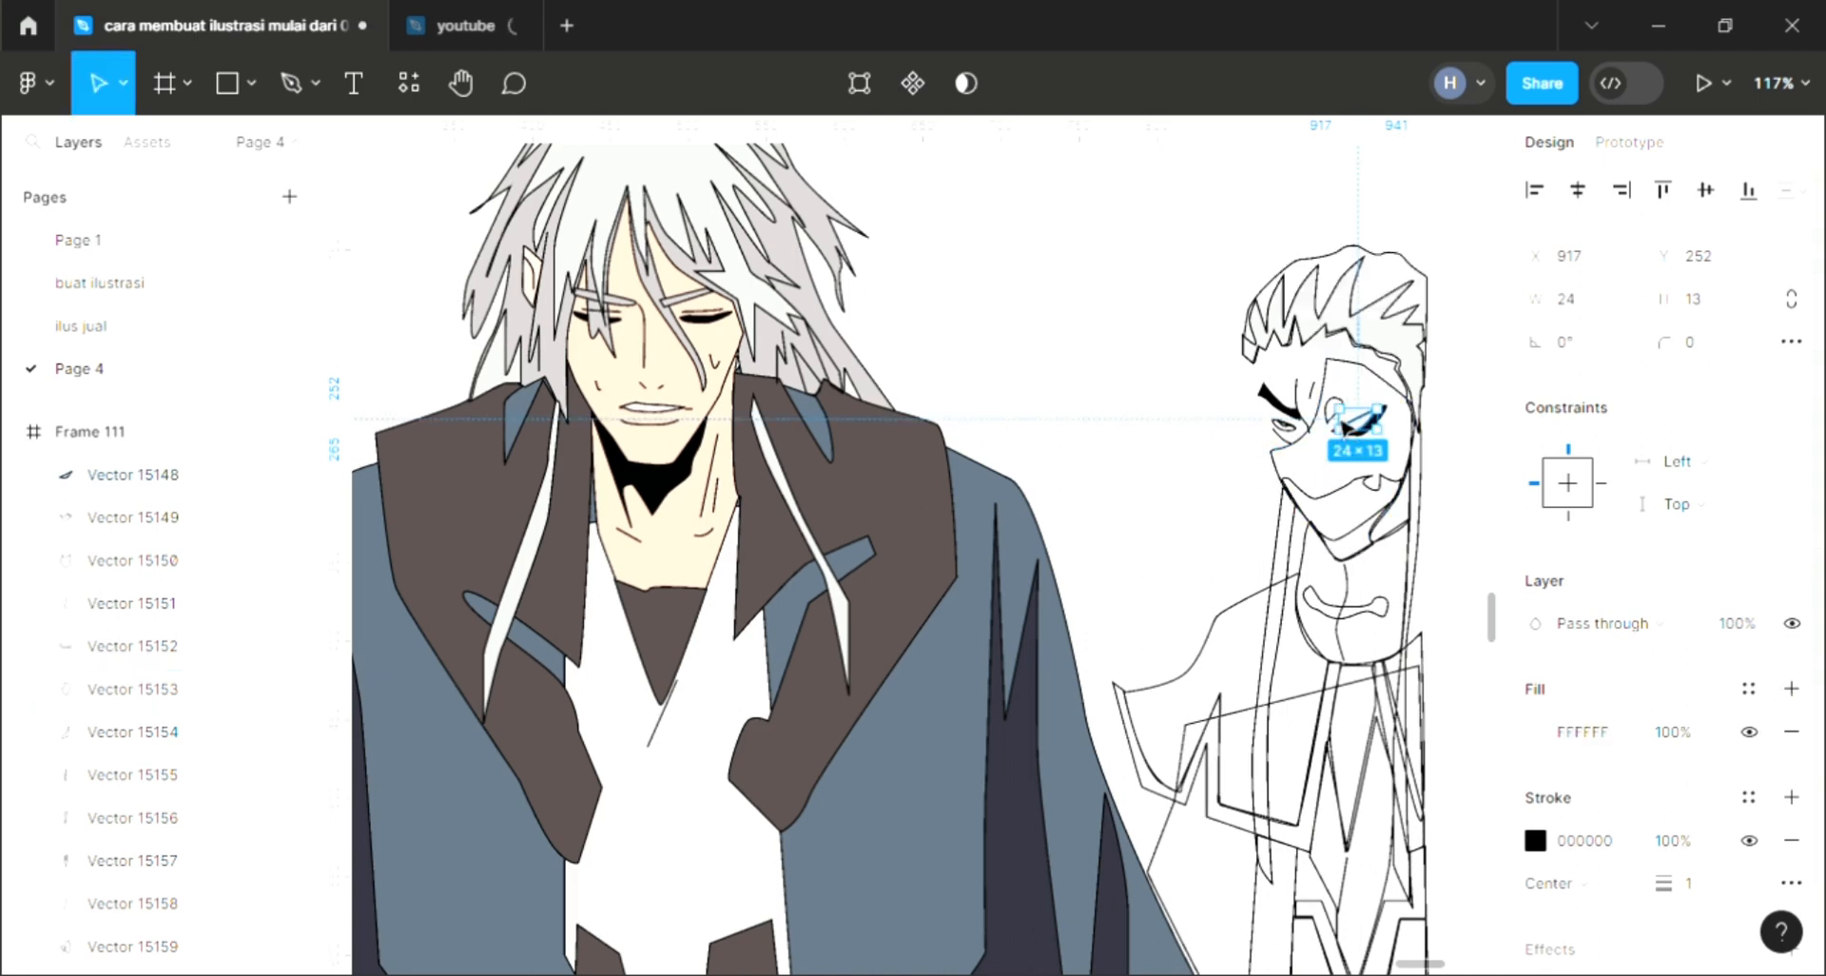
key(Escape)
Step: Add a fill to the small shape between the right character's eyes
click(1336, 424)
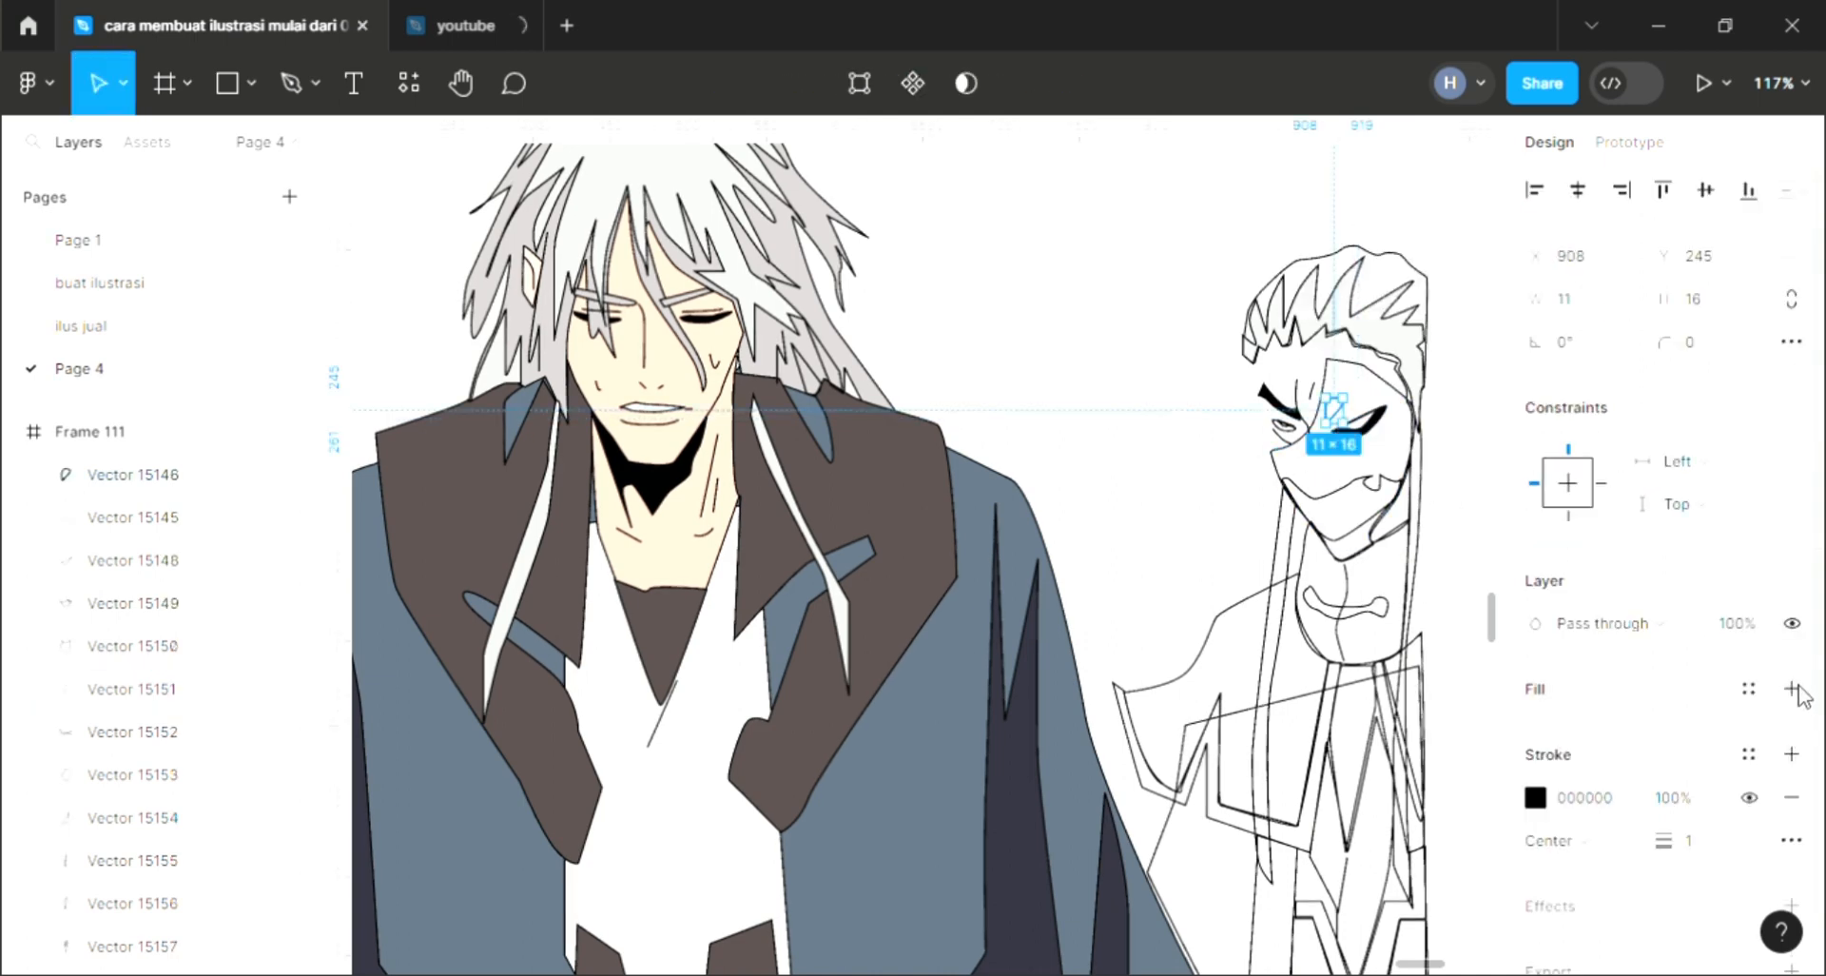
click(1793, 689)
key(Escape)
Step: Fill the tiny shape inside the right character's left eye with black using the eyedropper
scroll(1298, 457, up, 10)
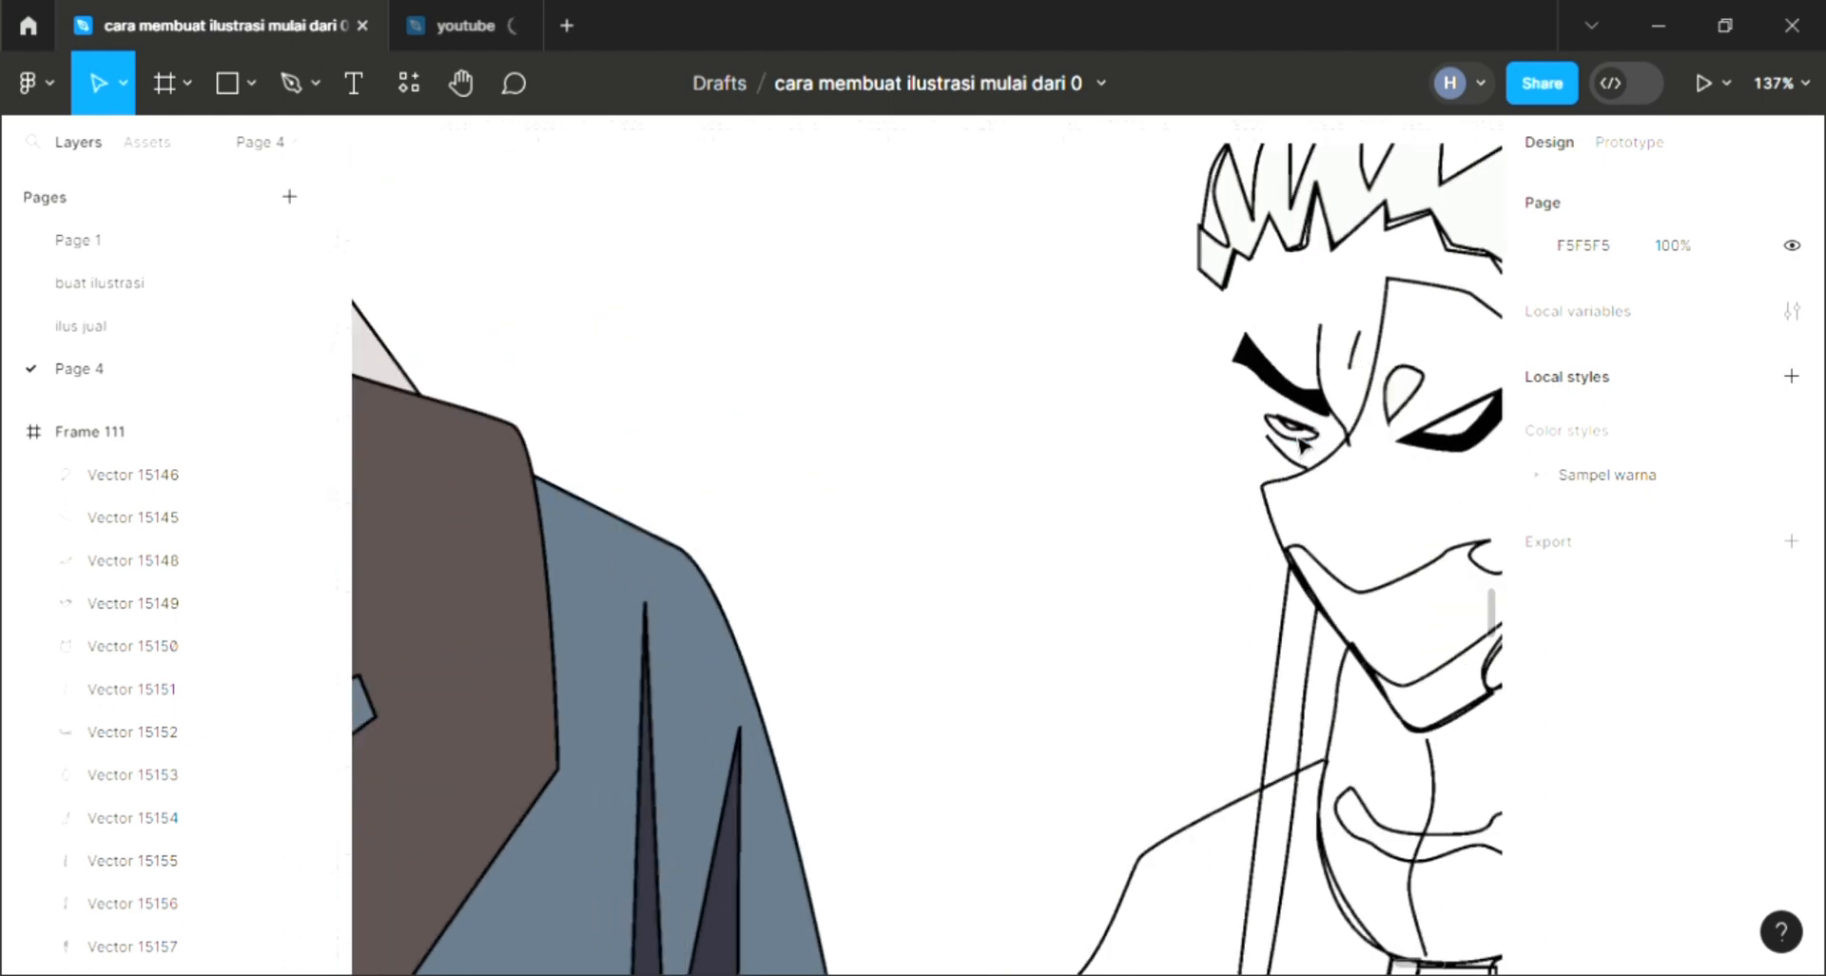
click(1295, 421)
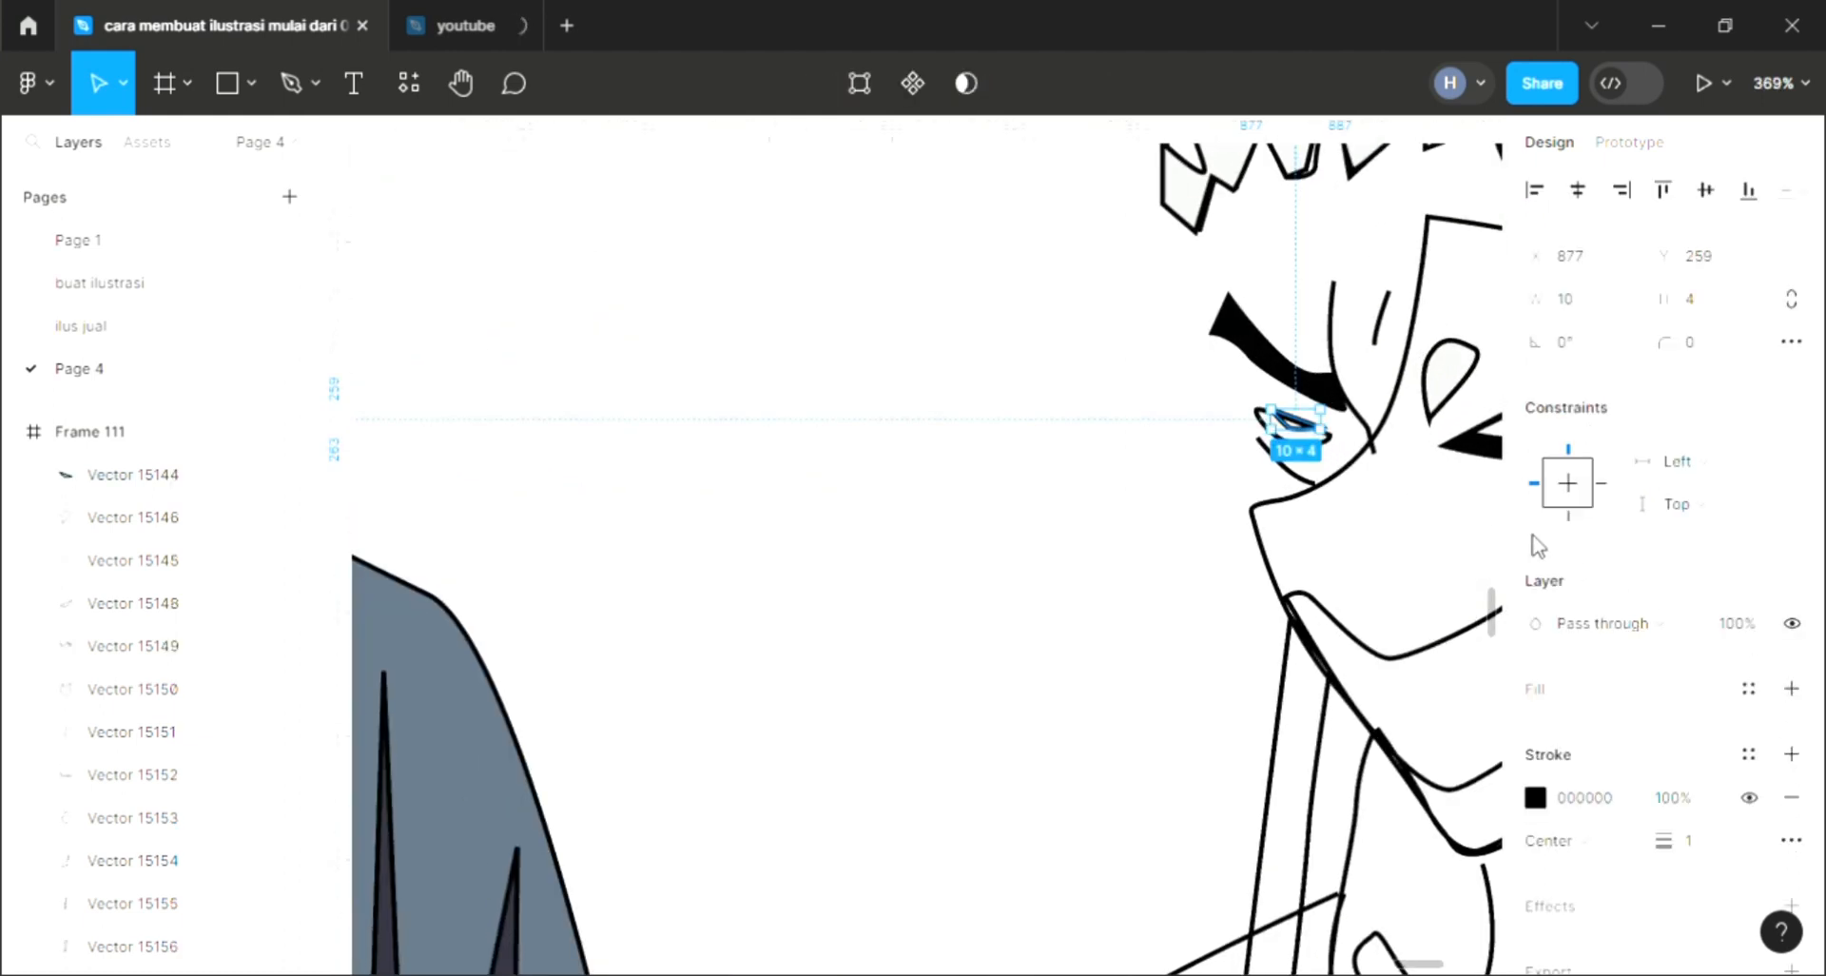
click(1792, 687)
scroll(1268, 525, down, 3)
key(i)
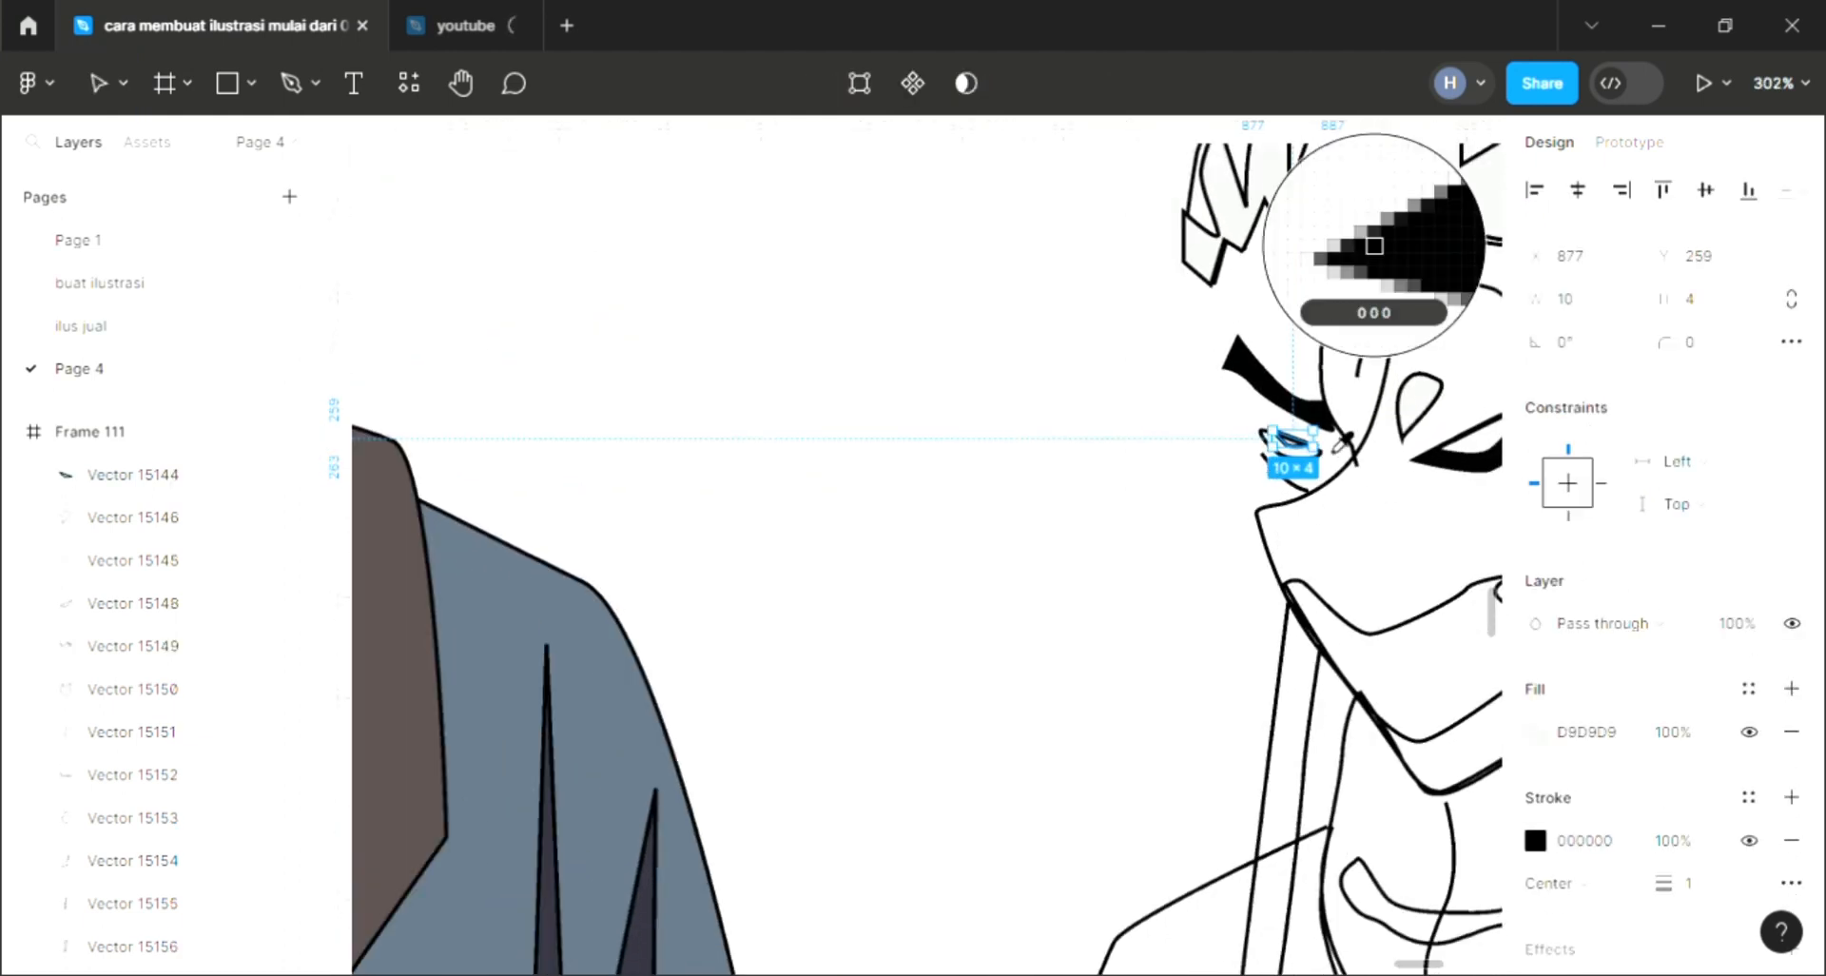
key(Escape)
key(Escape)
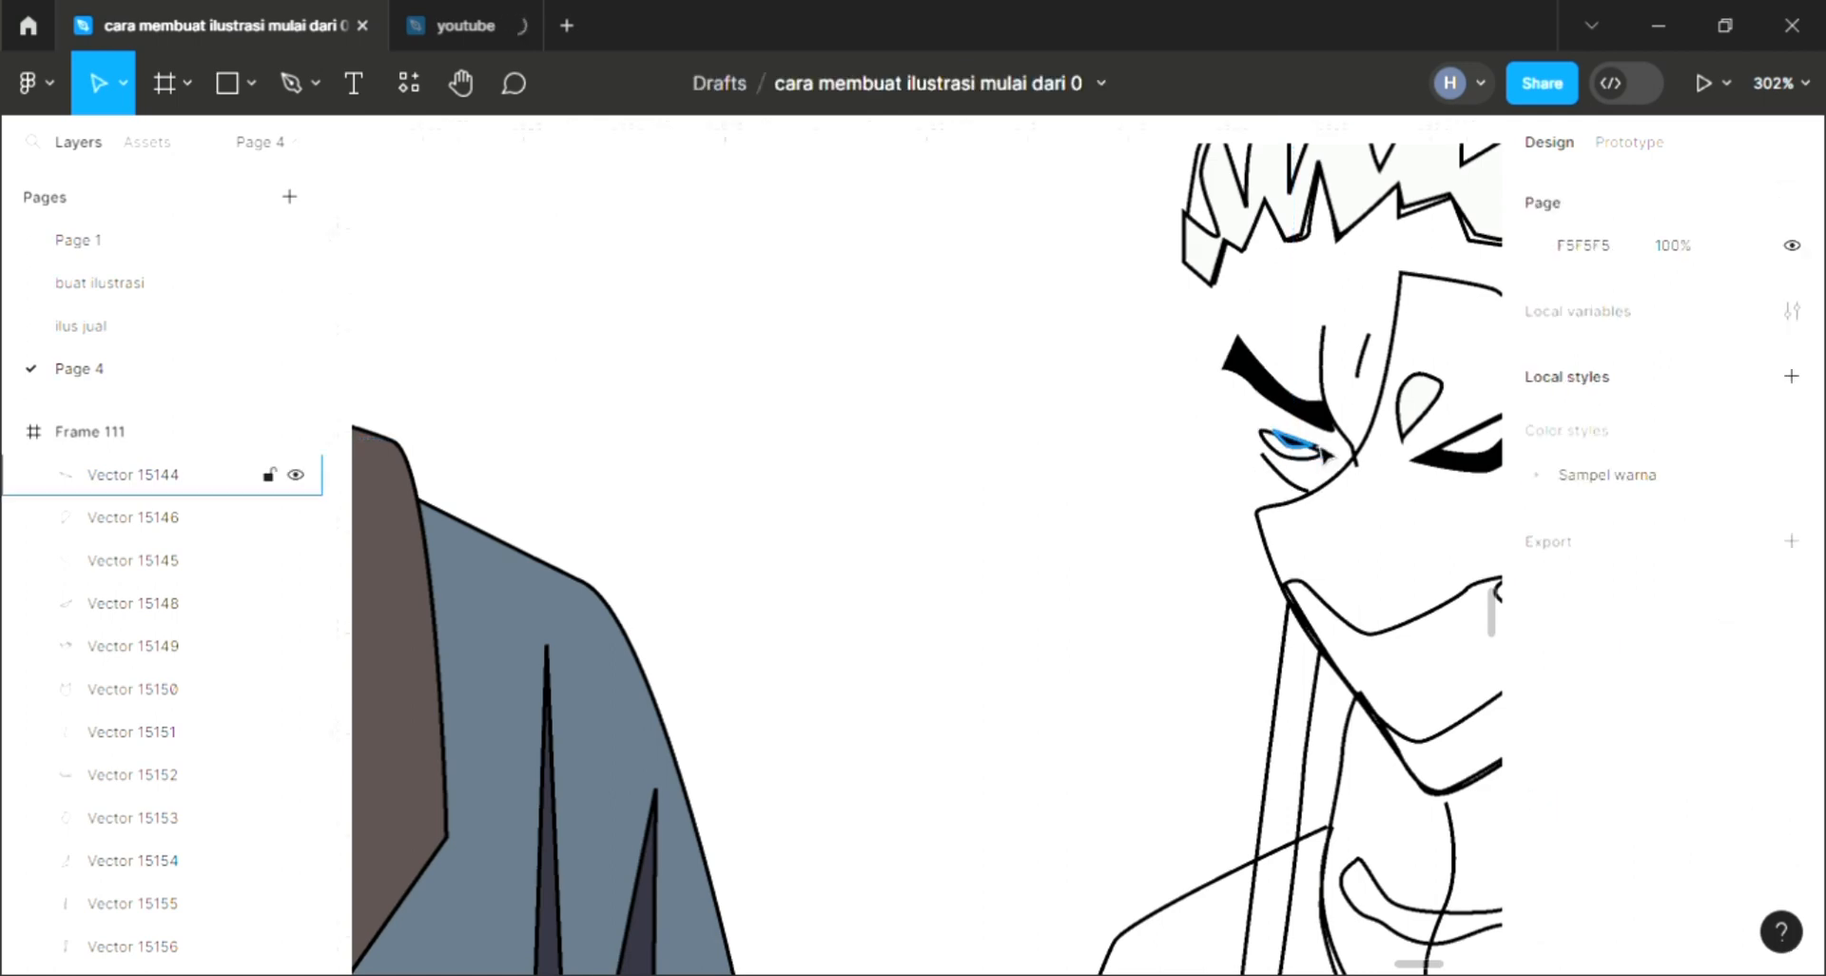
click(1325, 455)
scroll(1325, 454, up, 3)
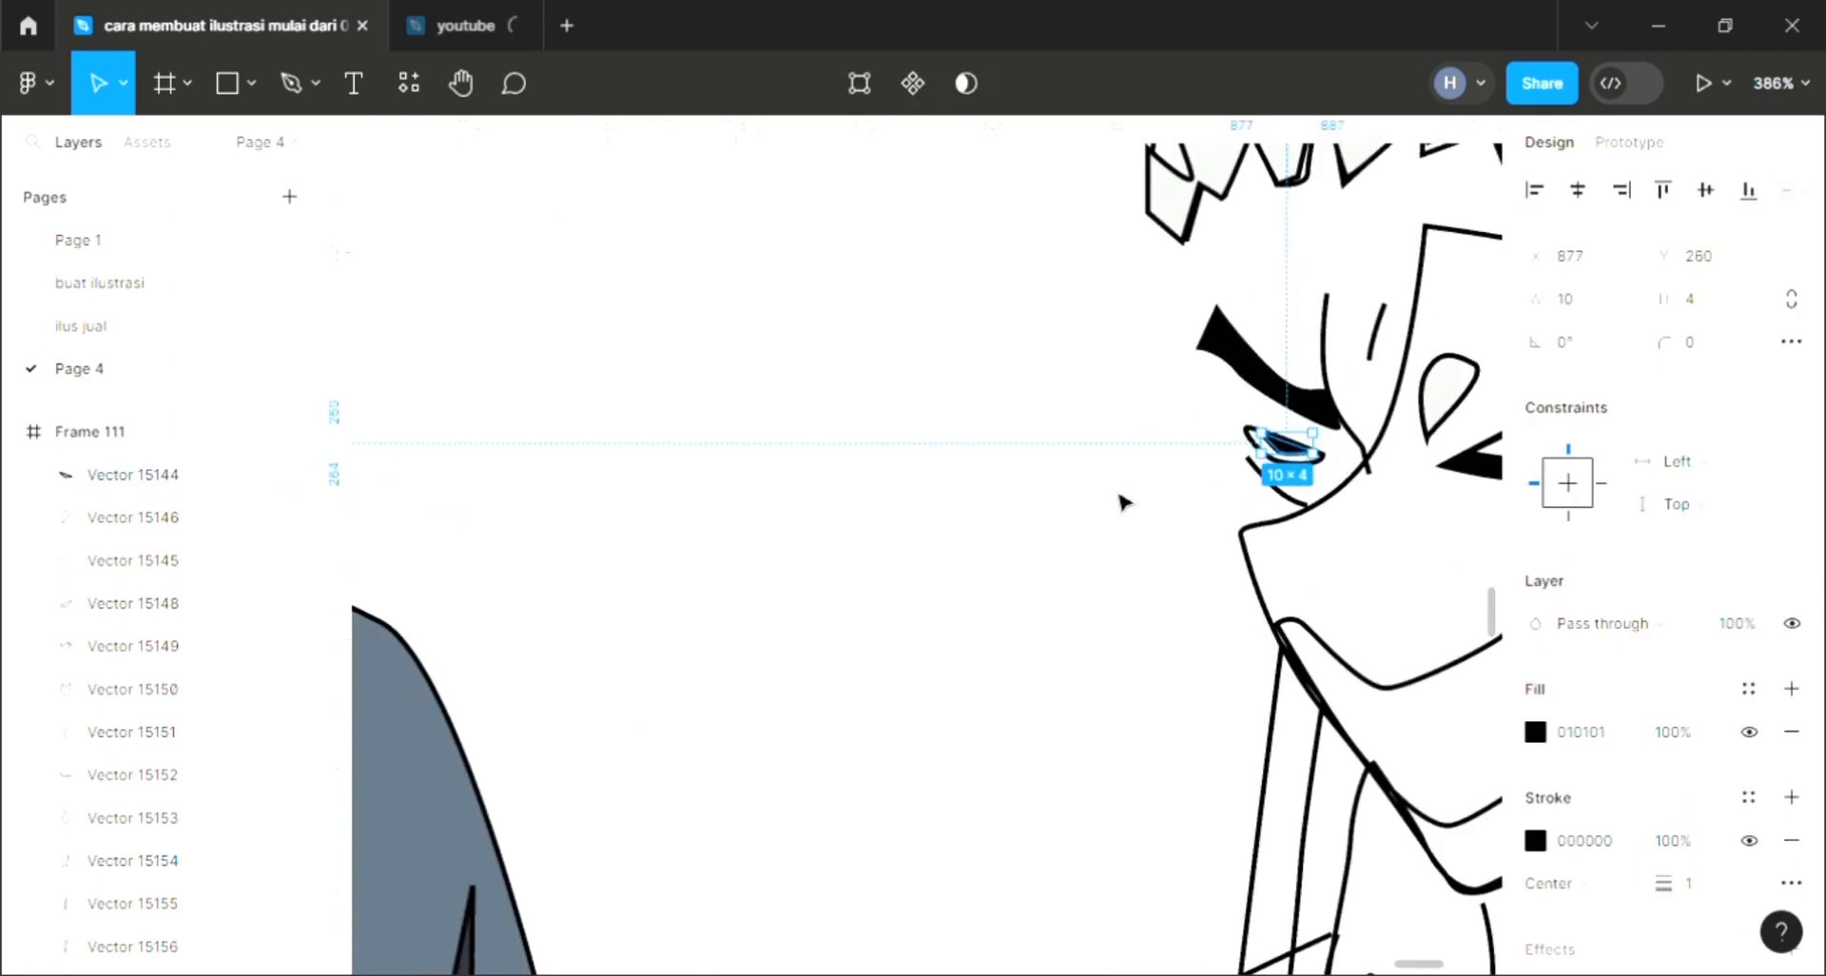
Step: Fill the right character's left eye outline shape with white sampled from the face
key(Escape)
click(1284, 446)
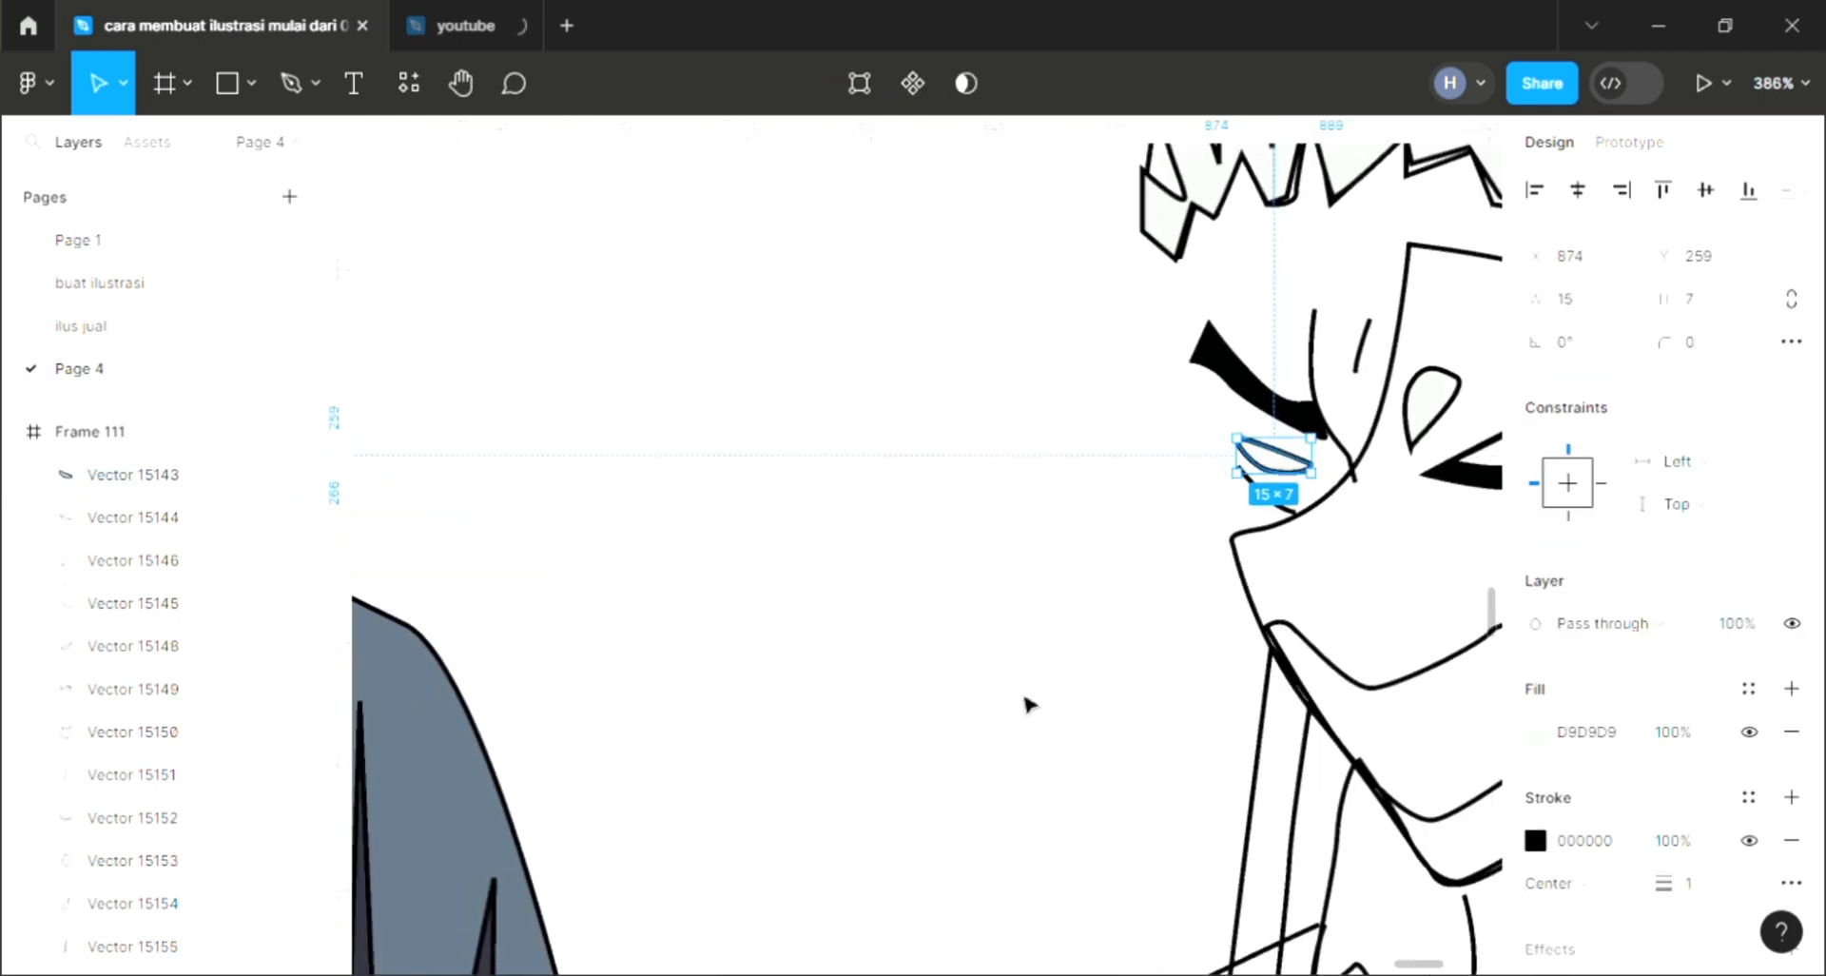
scroll(1027, 701, down, 5)
key(i)
click(1258, 634)
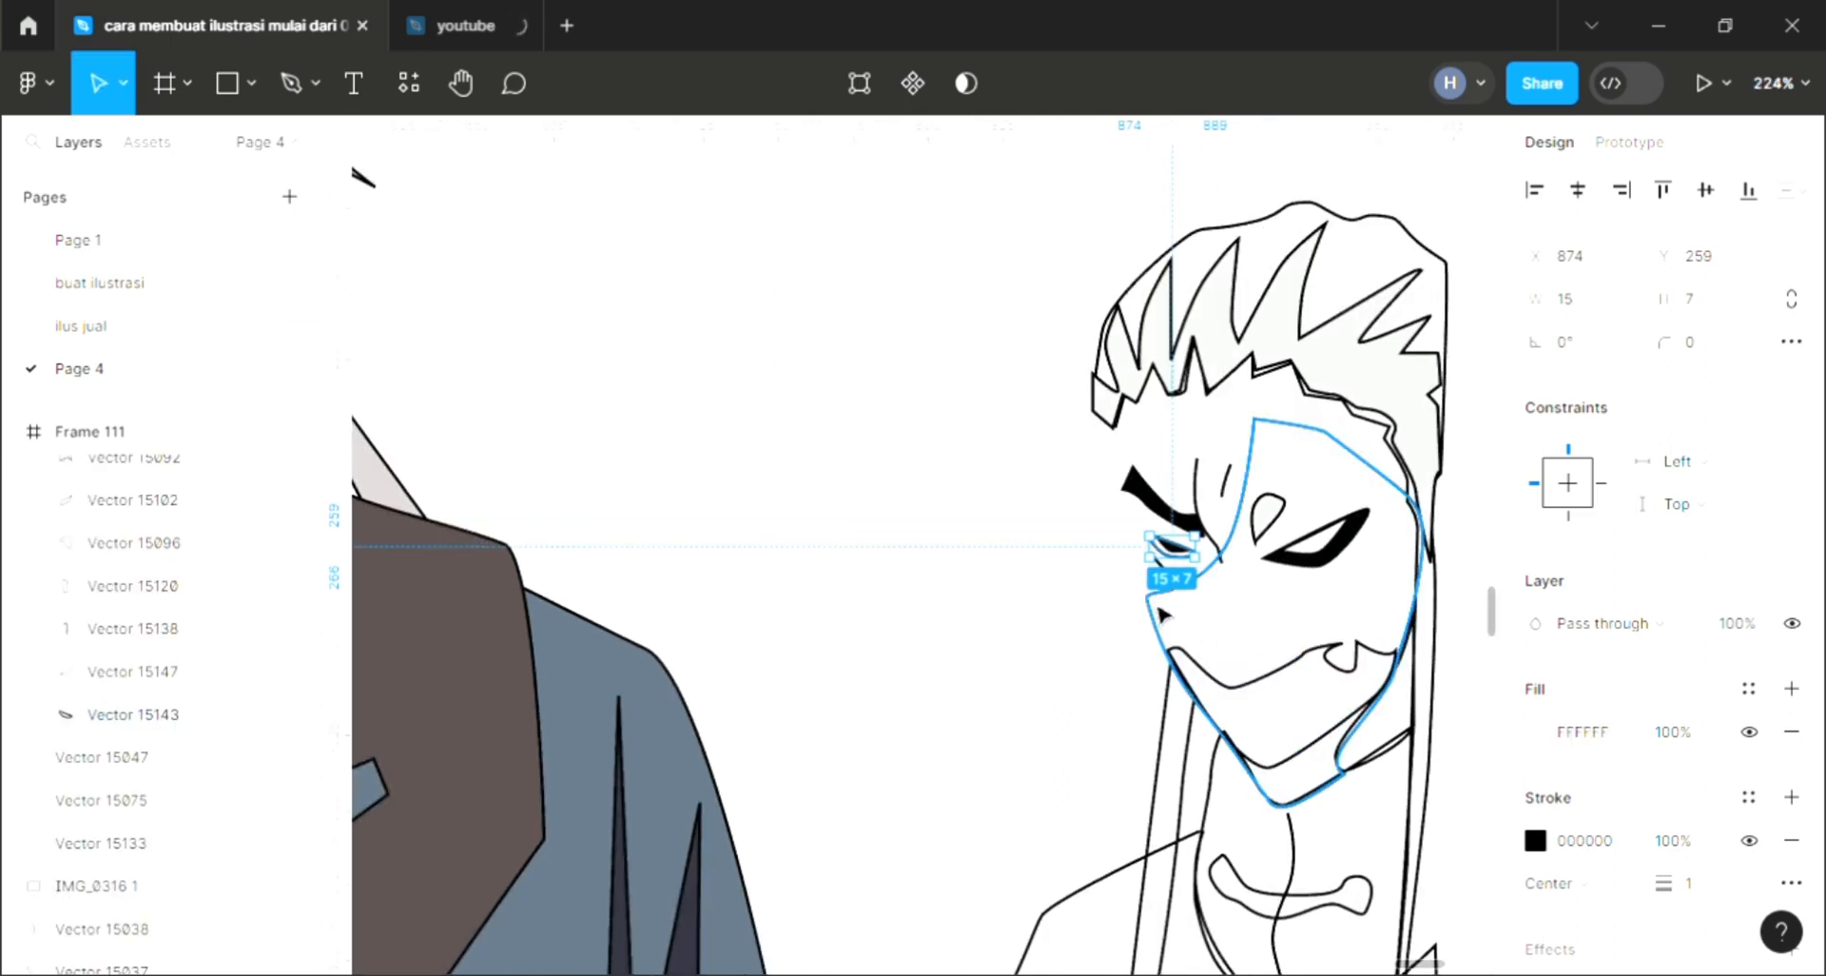
Step: Add a fill to the right character's lower face shape and sample red for it
click(1256, 704)
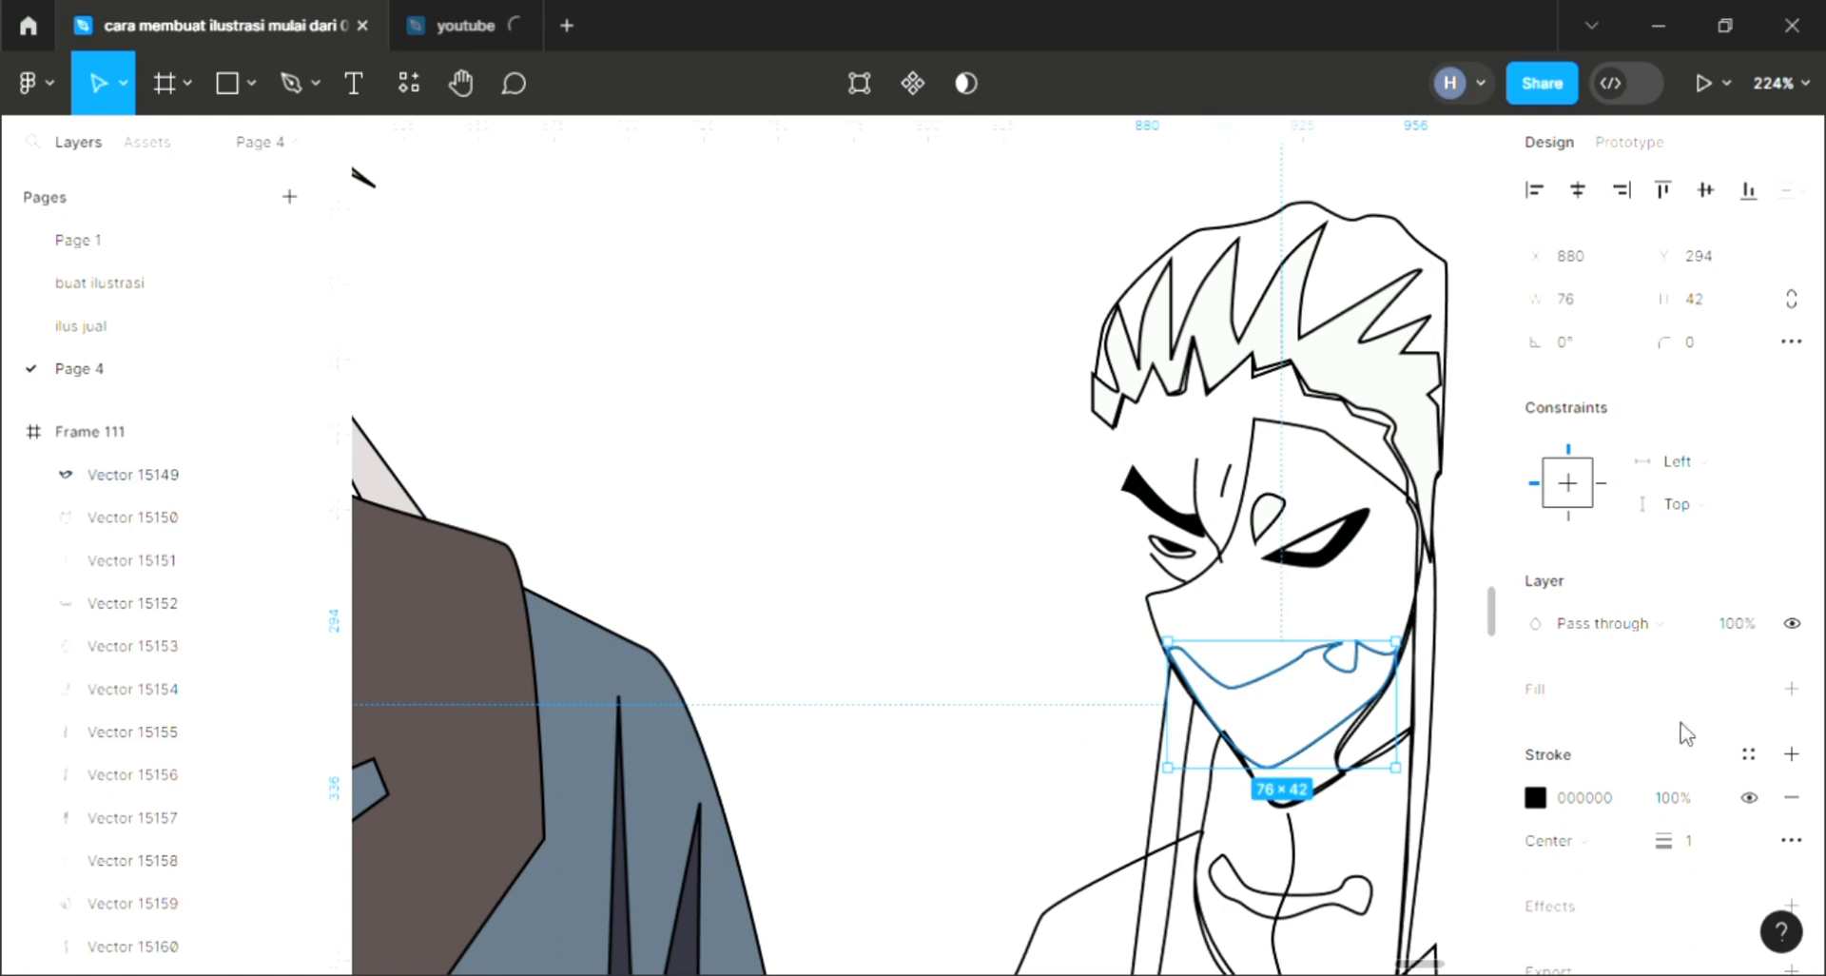
click(1791, 688)
scroll(1236, 723, down, 6)
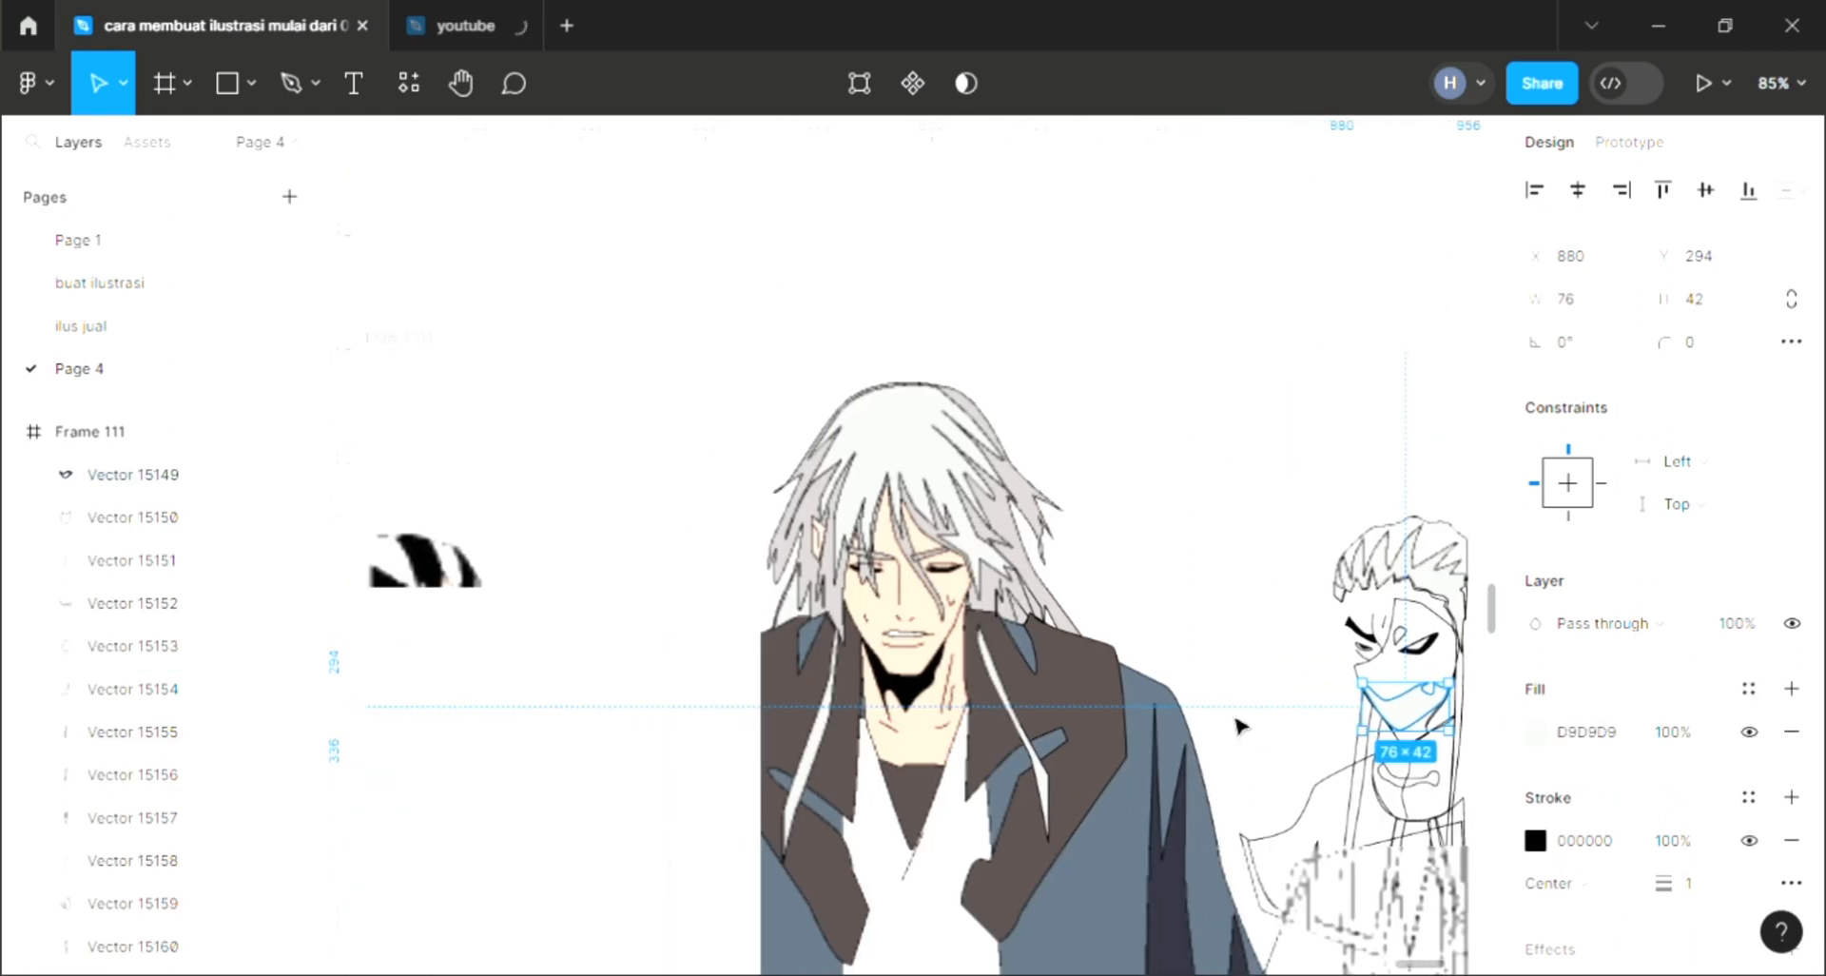
key(i)
click(487, 818)
click(1213, 665)
scroll(1218, 667, right, 2)
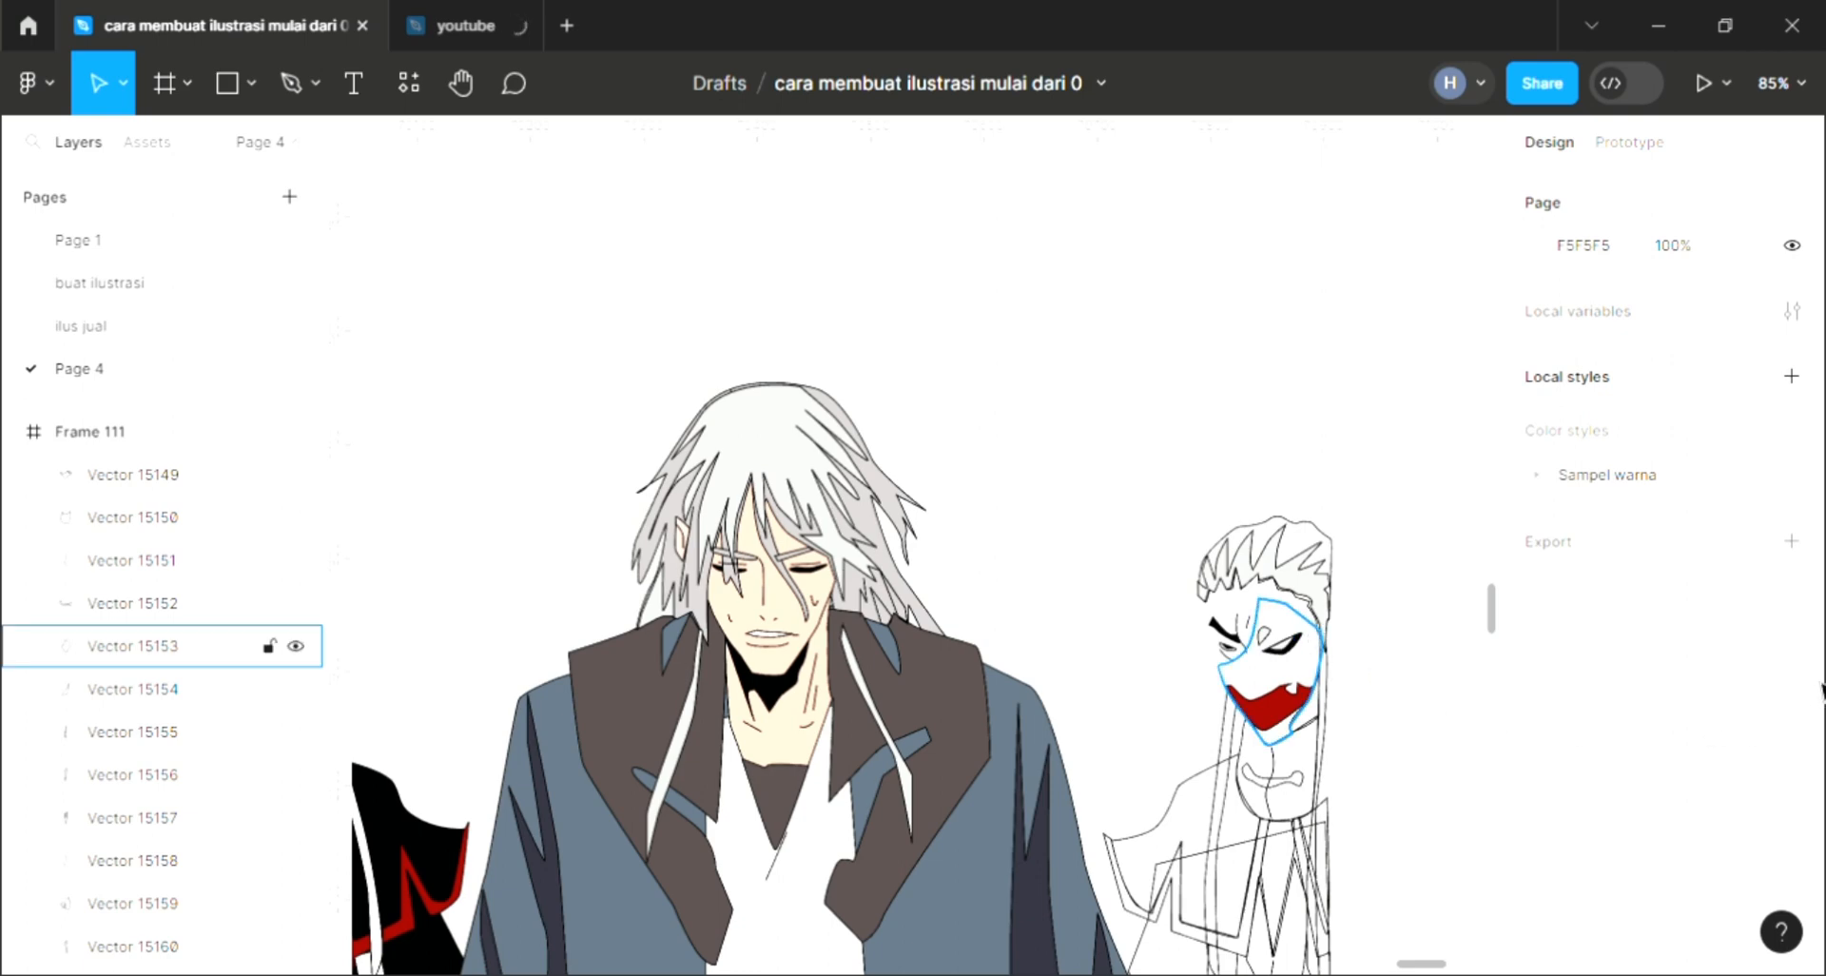
Step: Fill the right character's mask shape with black and send it one level backward
click(1791, 688)
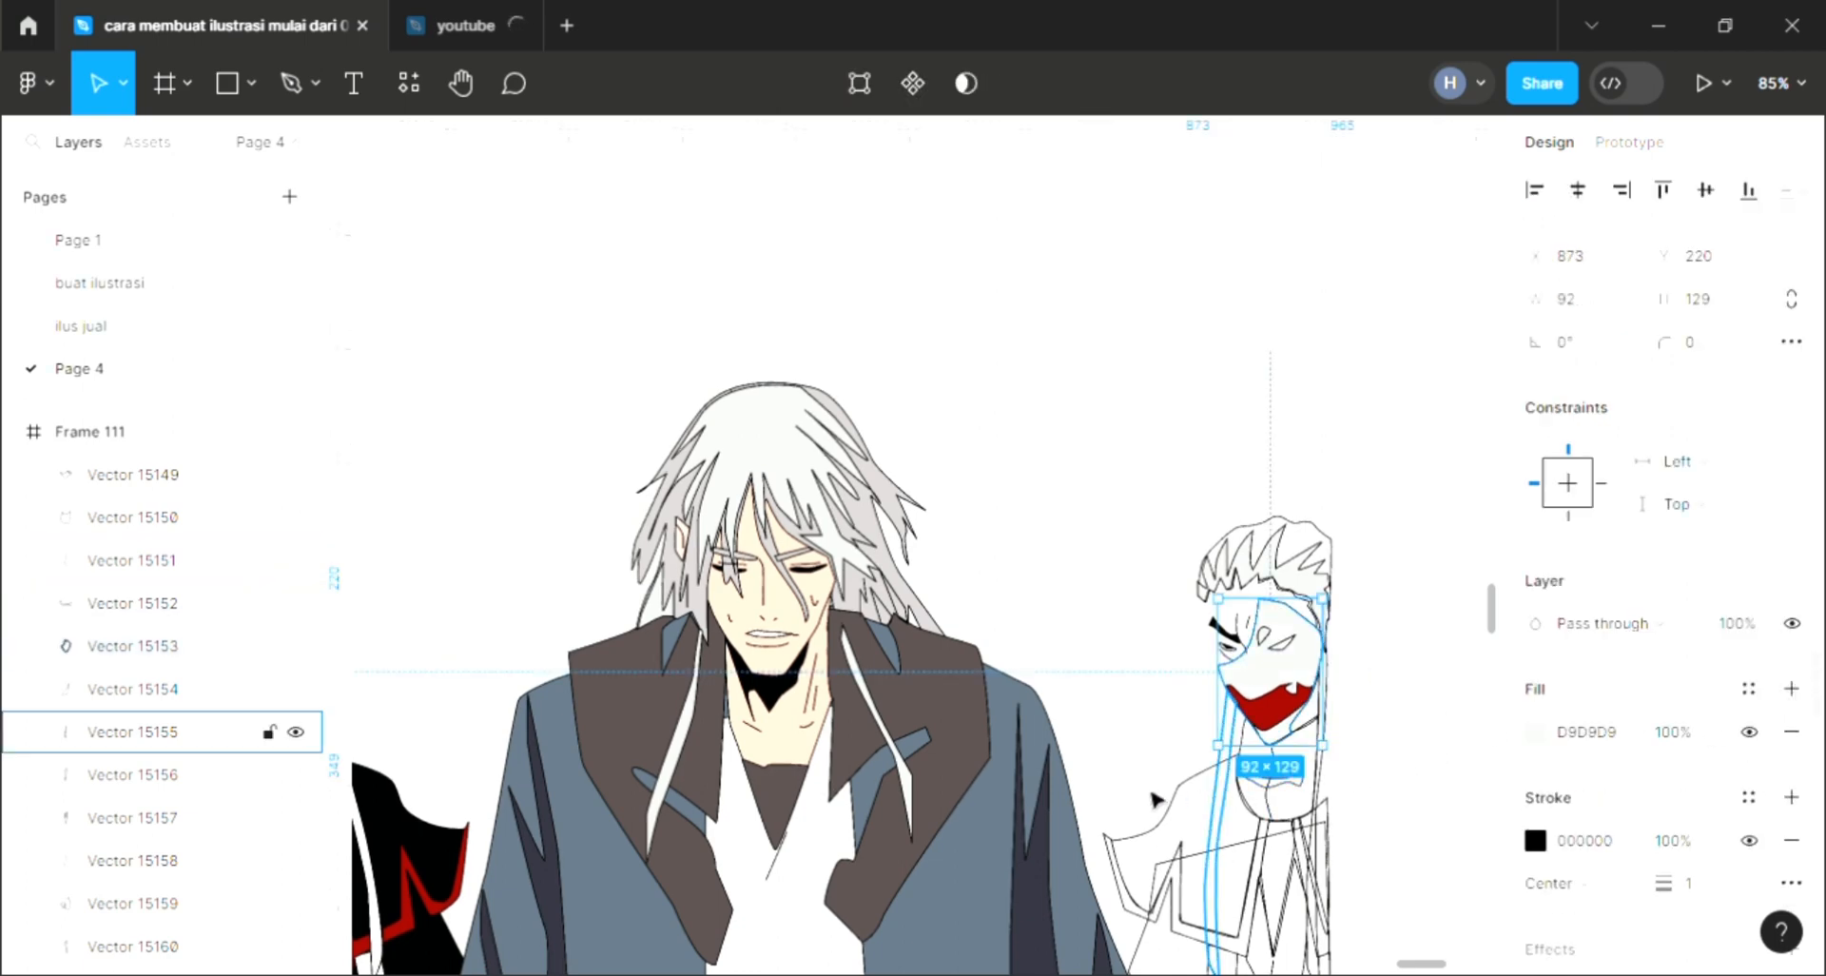
key(i)
click(1374, 246)
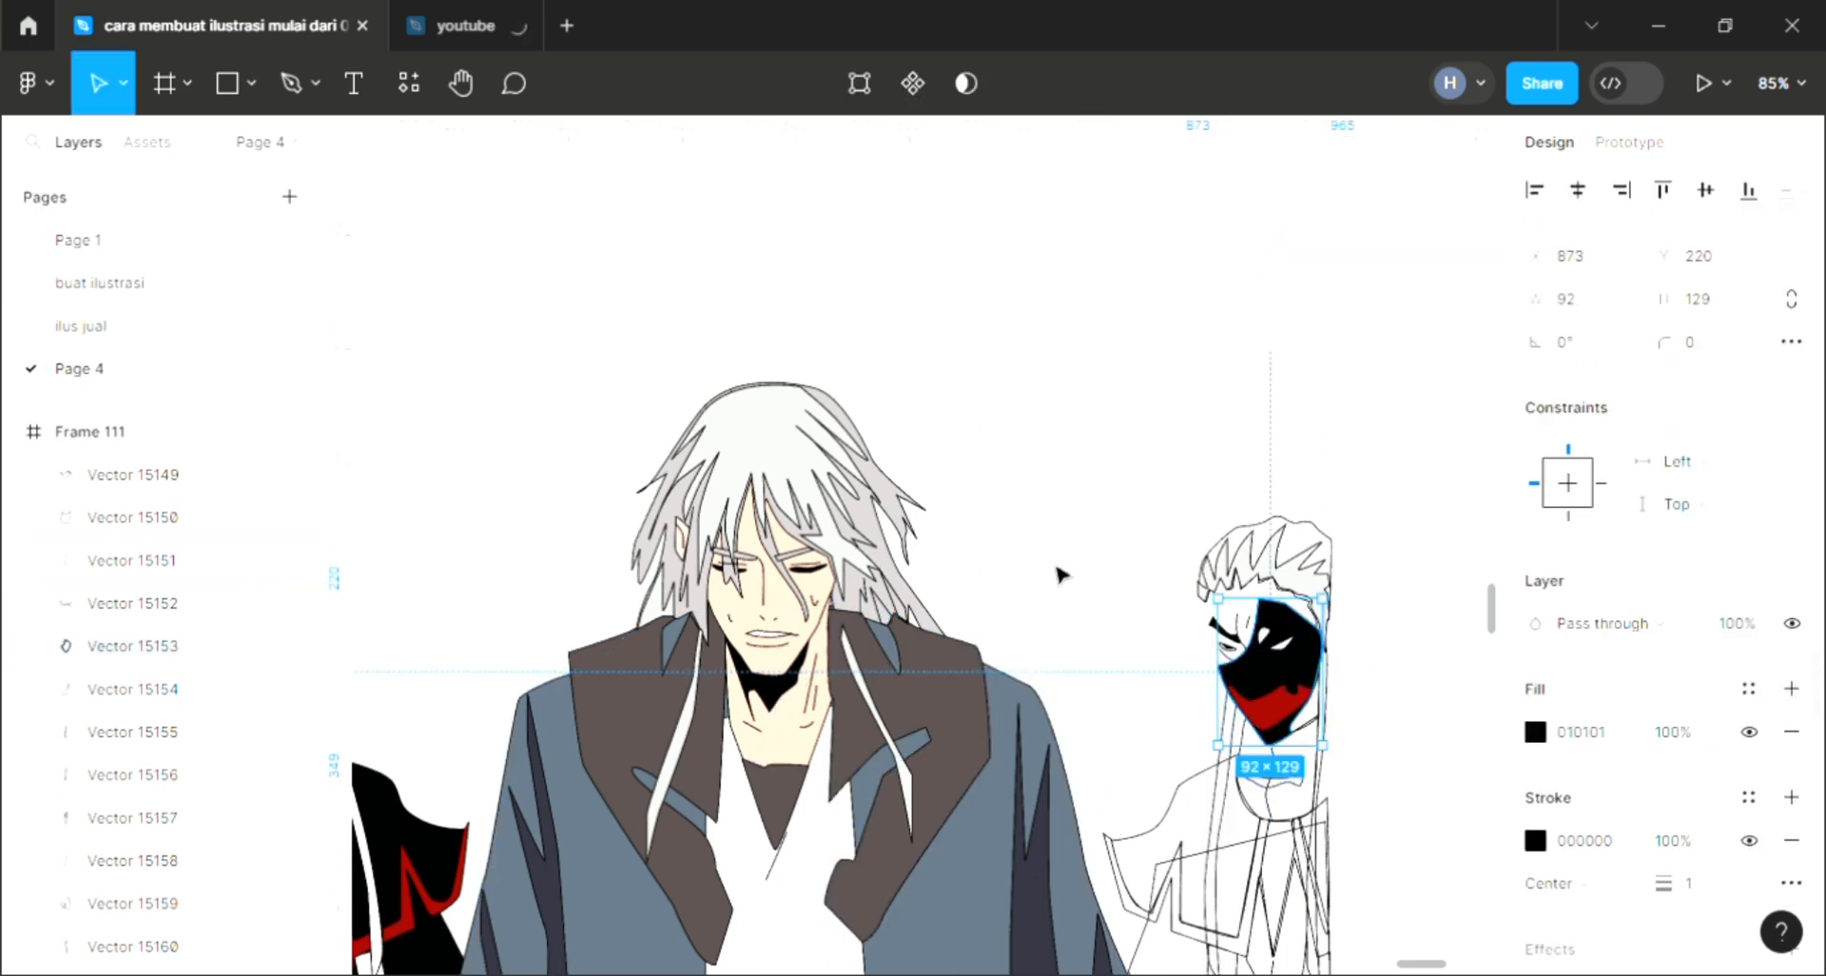
key([)
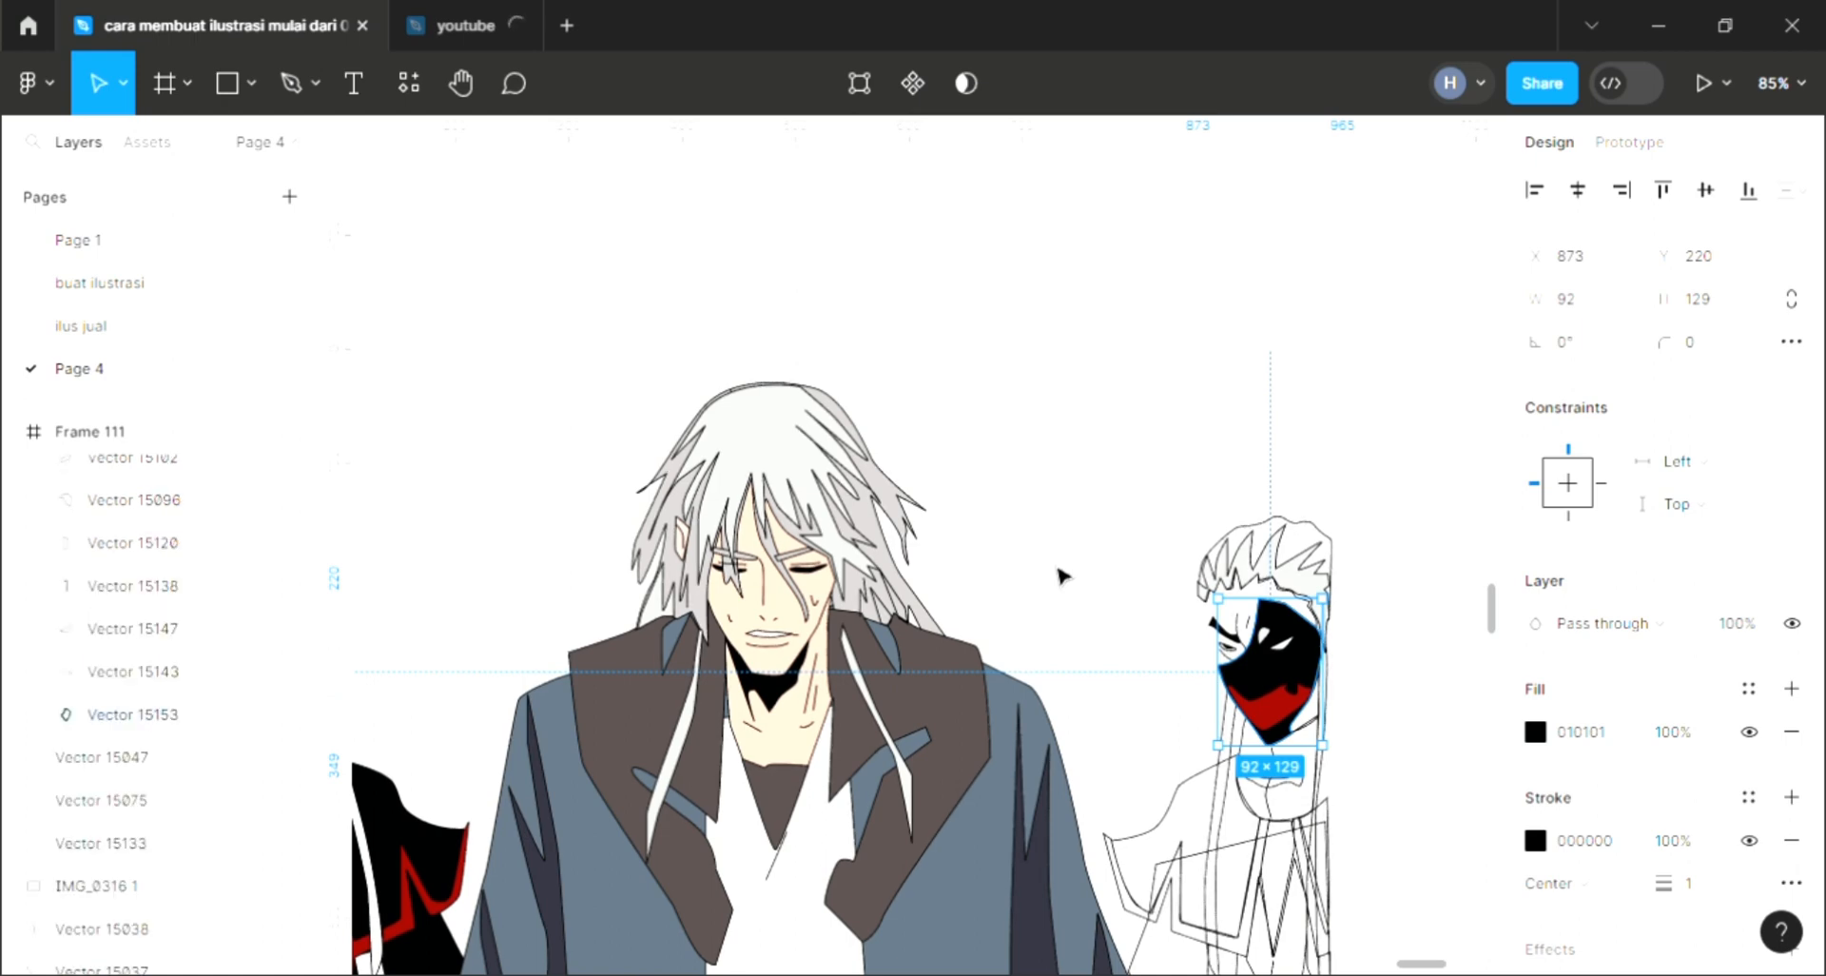
click(1162, 570)
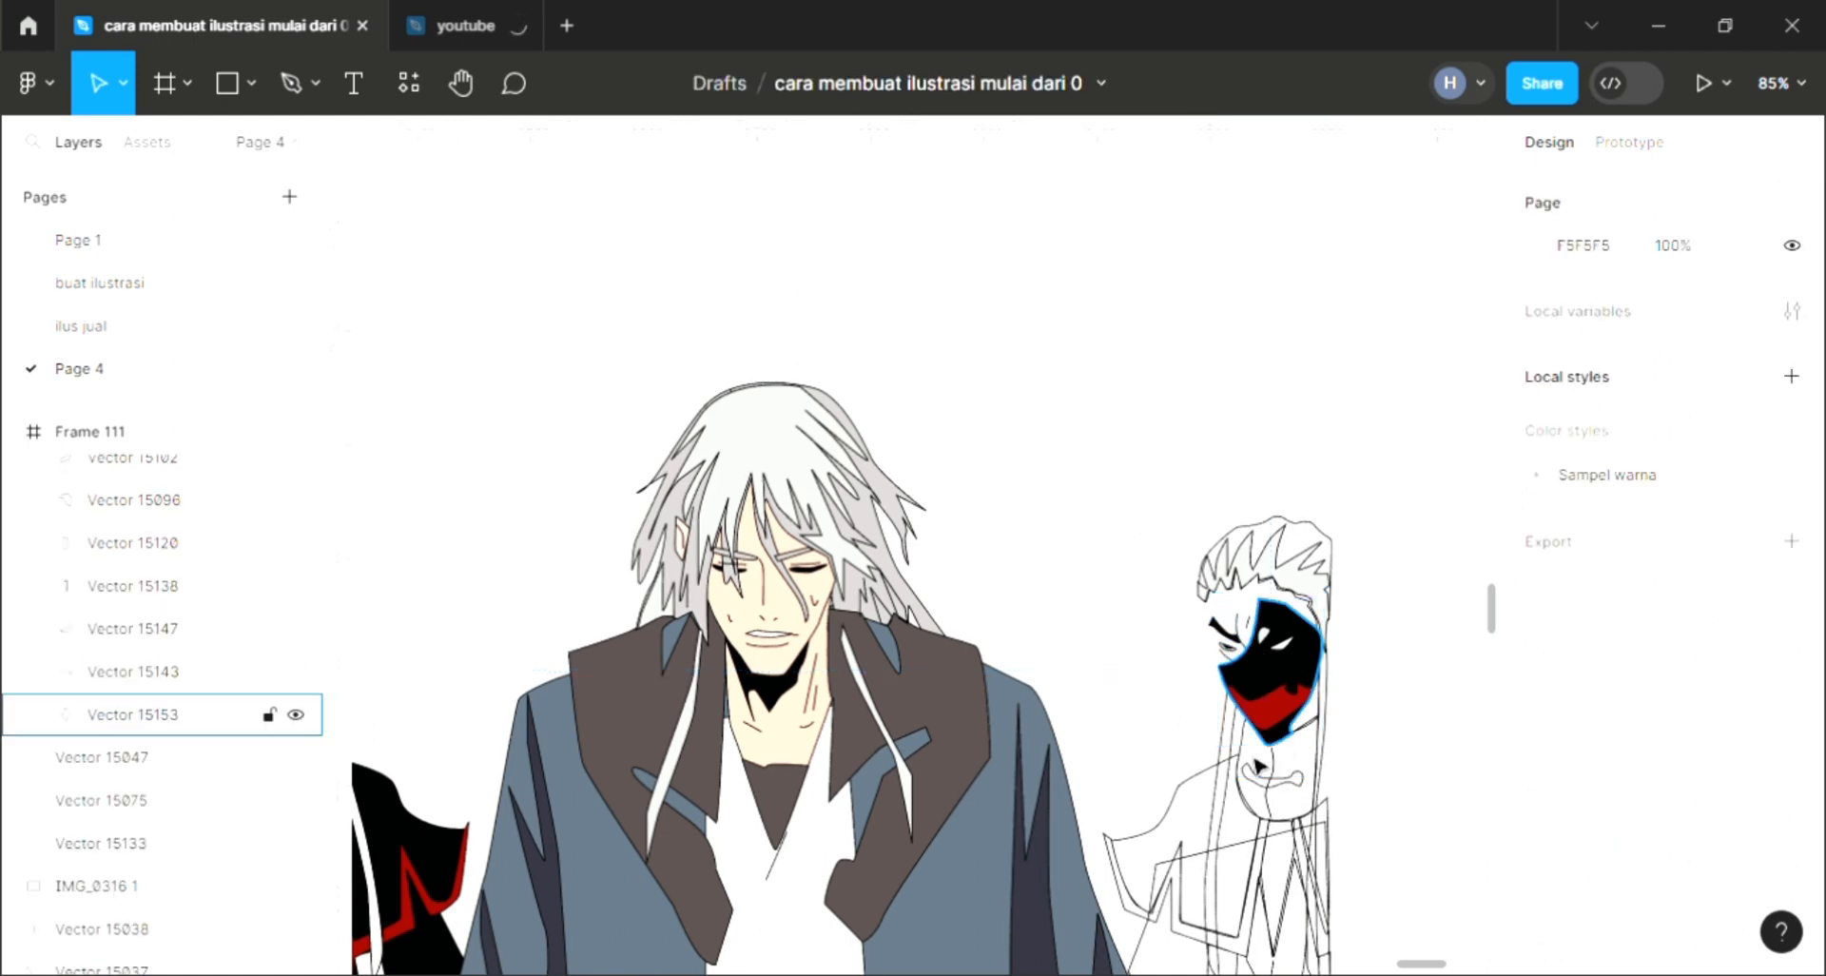
Step: Fill the narrow shape along the right character's neck with white
click(1220, 808)
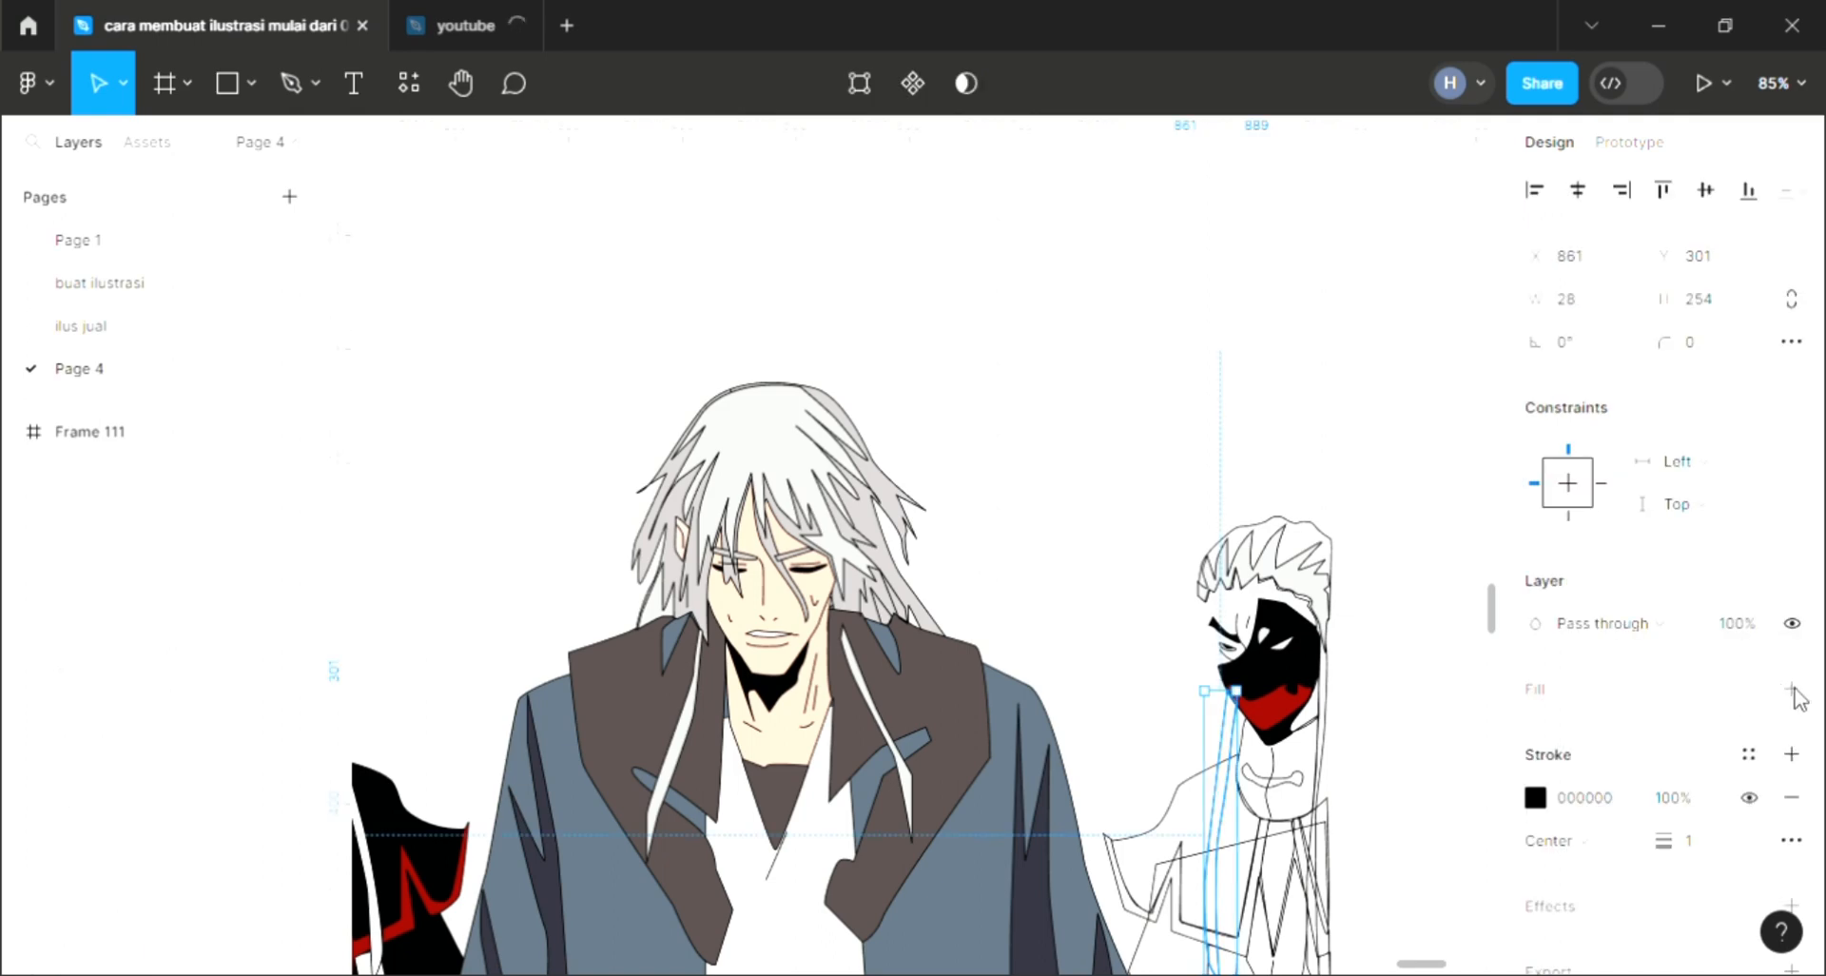
click(1792, 690)
key(i)
key(Escape)
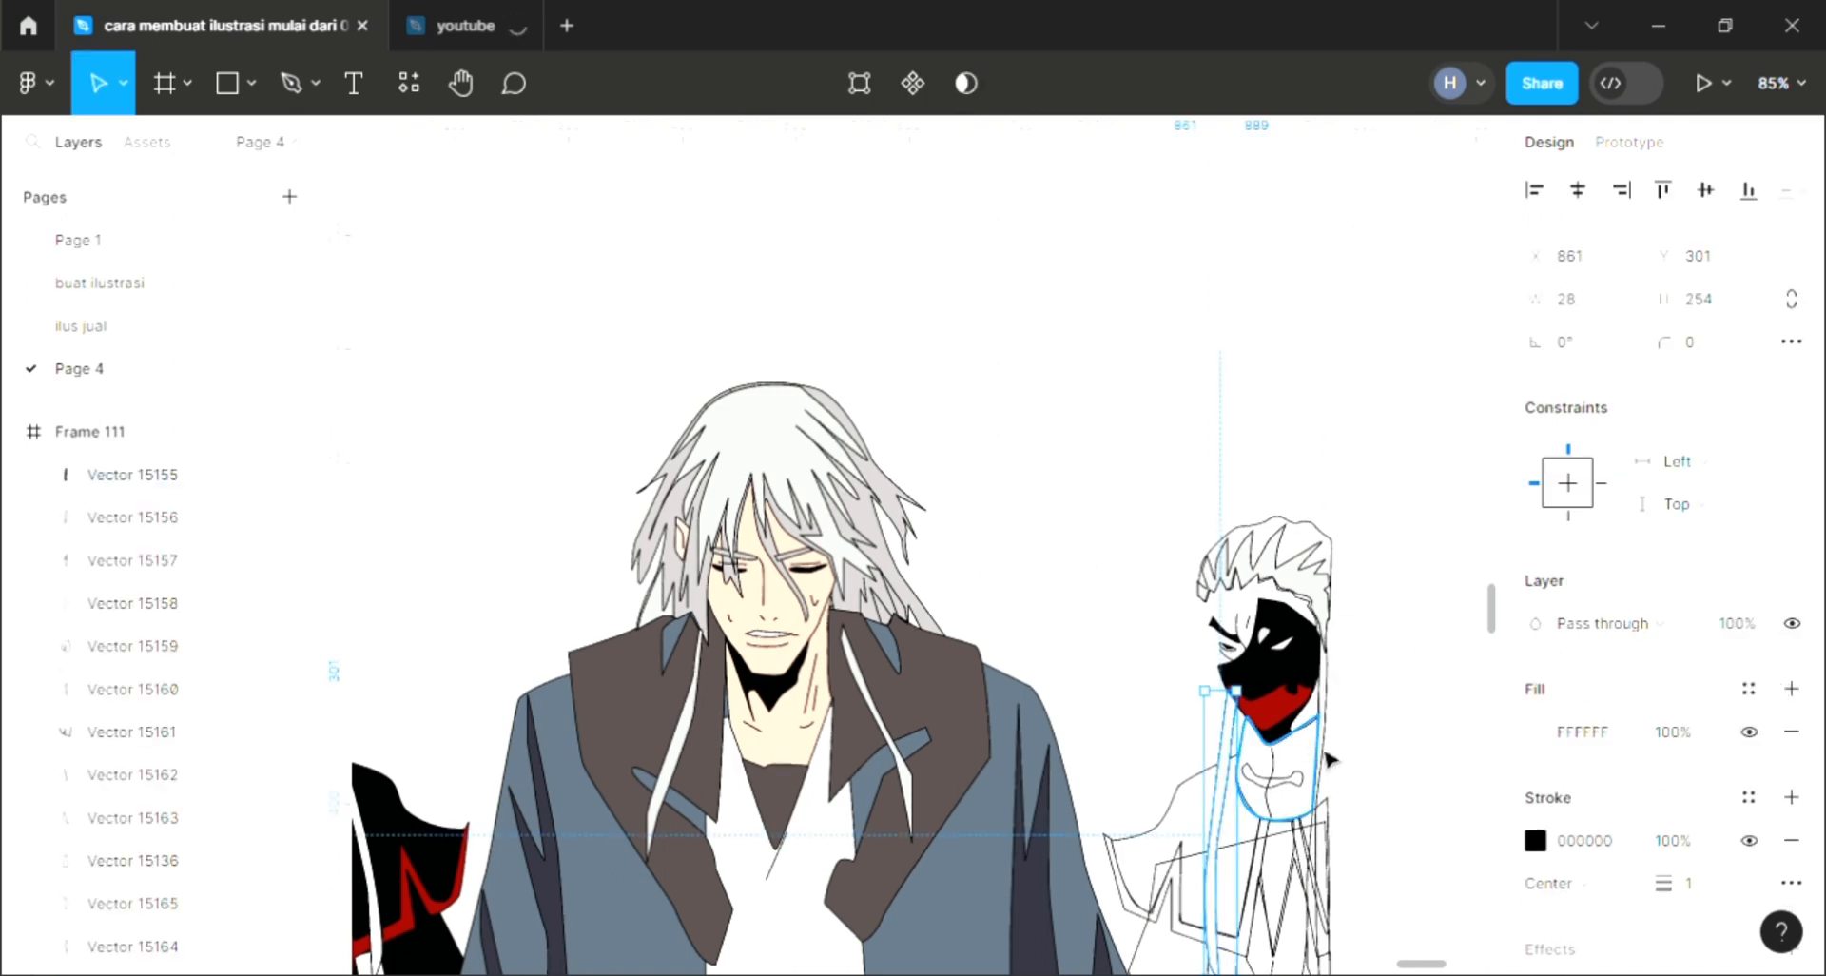
Step: Add a fill to the right character's chin shape
click(1316, 759)
scroll(1407, 747, up, 2)
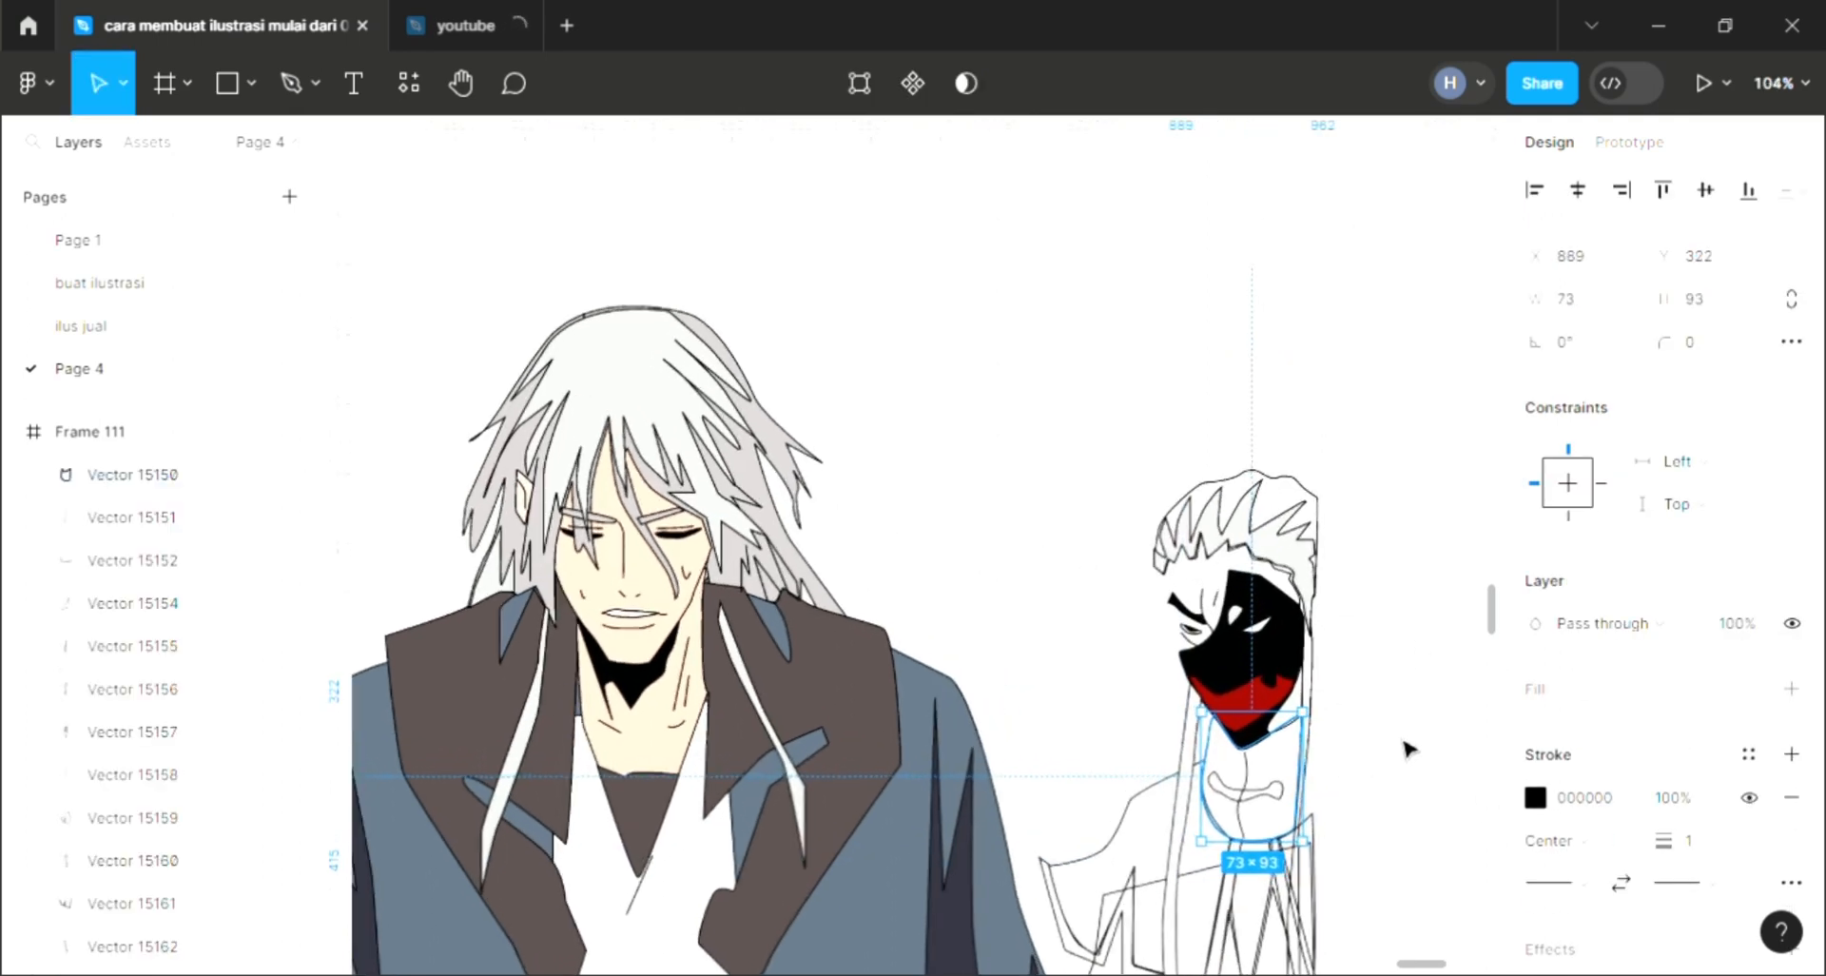
click(1792, 690)
scroll(1316, 759, up, 4)
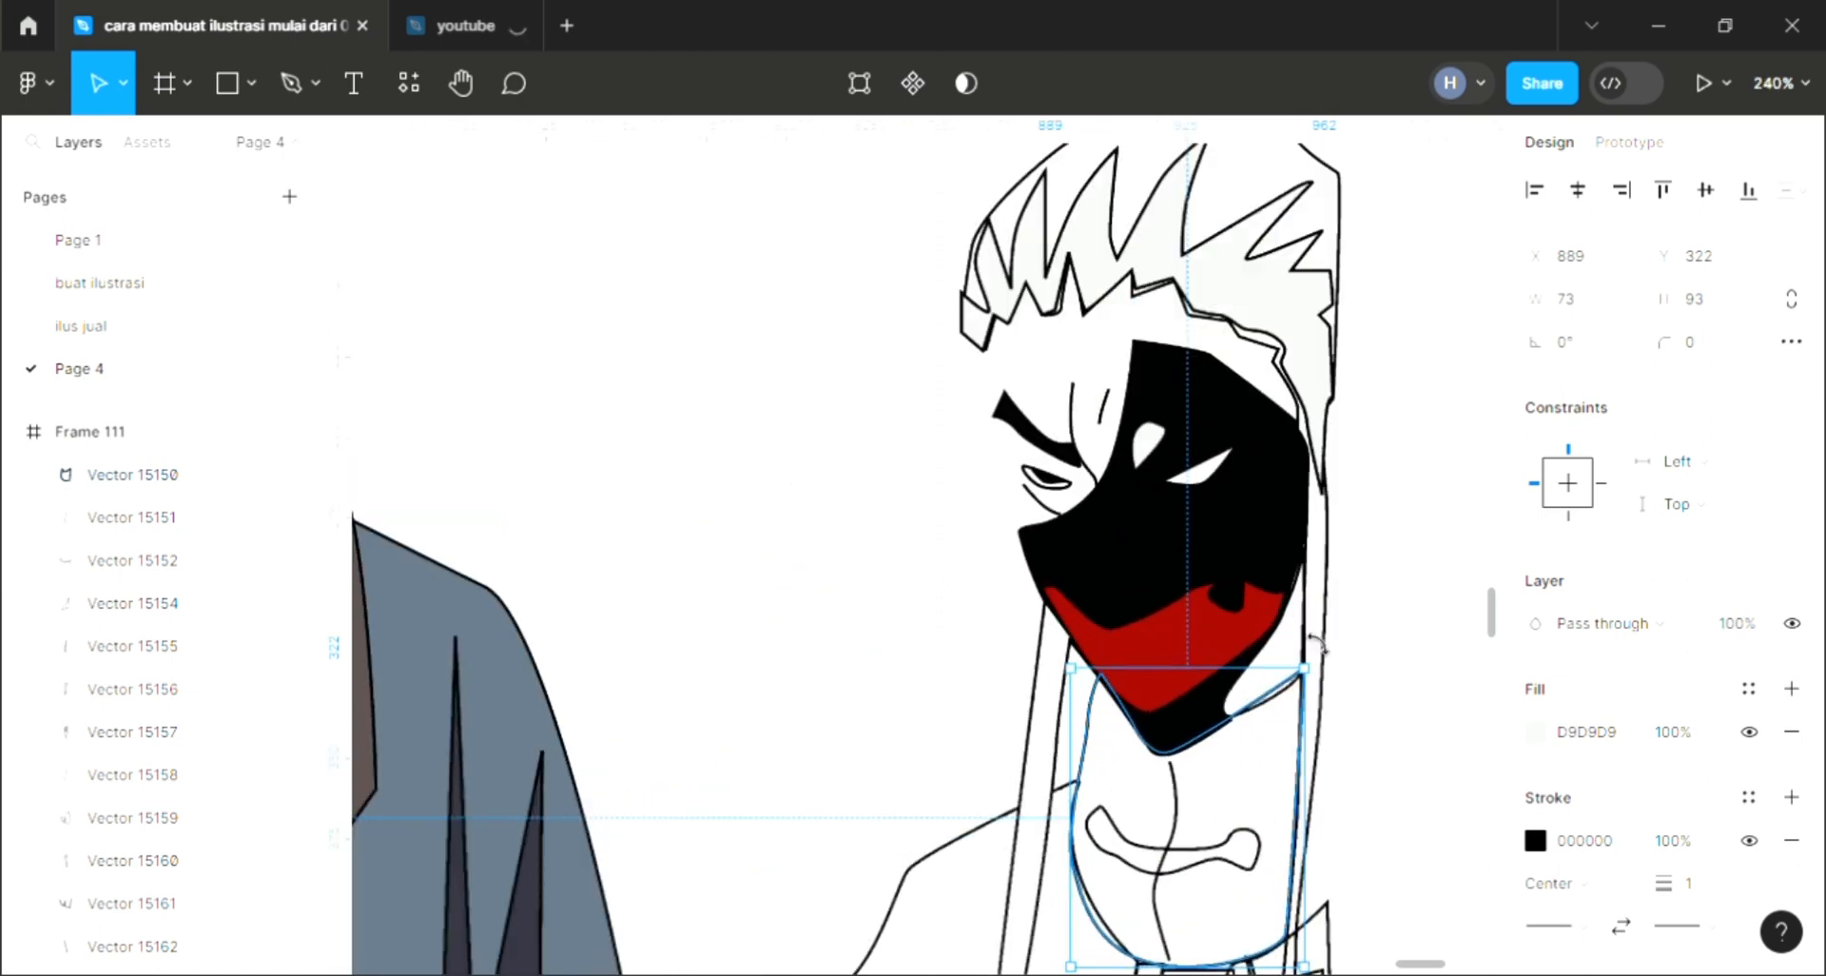
Step: Draw a closed Pen path around the right character's face, from the hairline down to the lower edge of the mask
click(1318, 648)
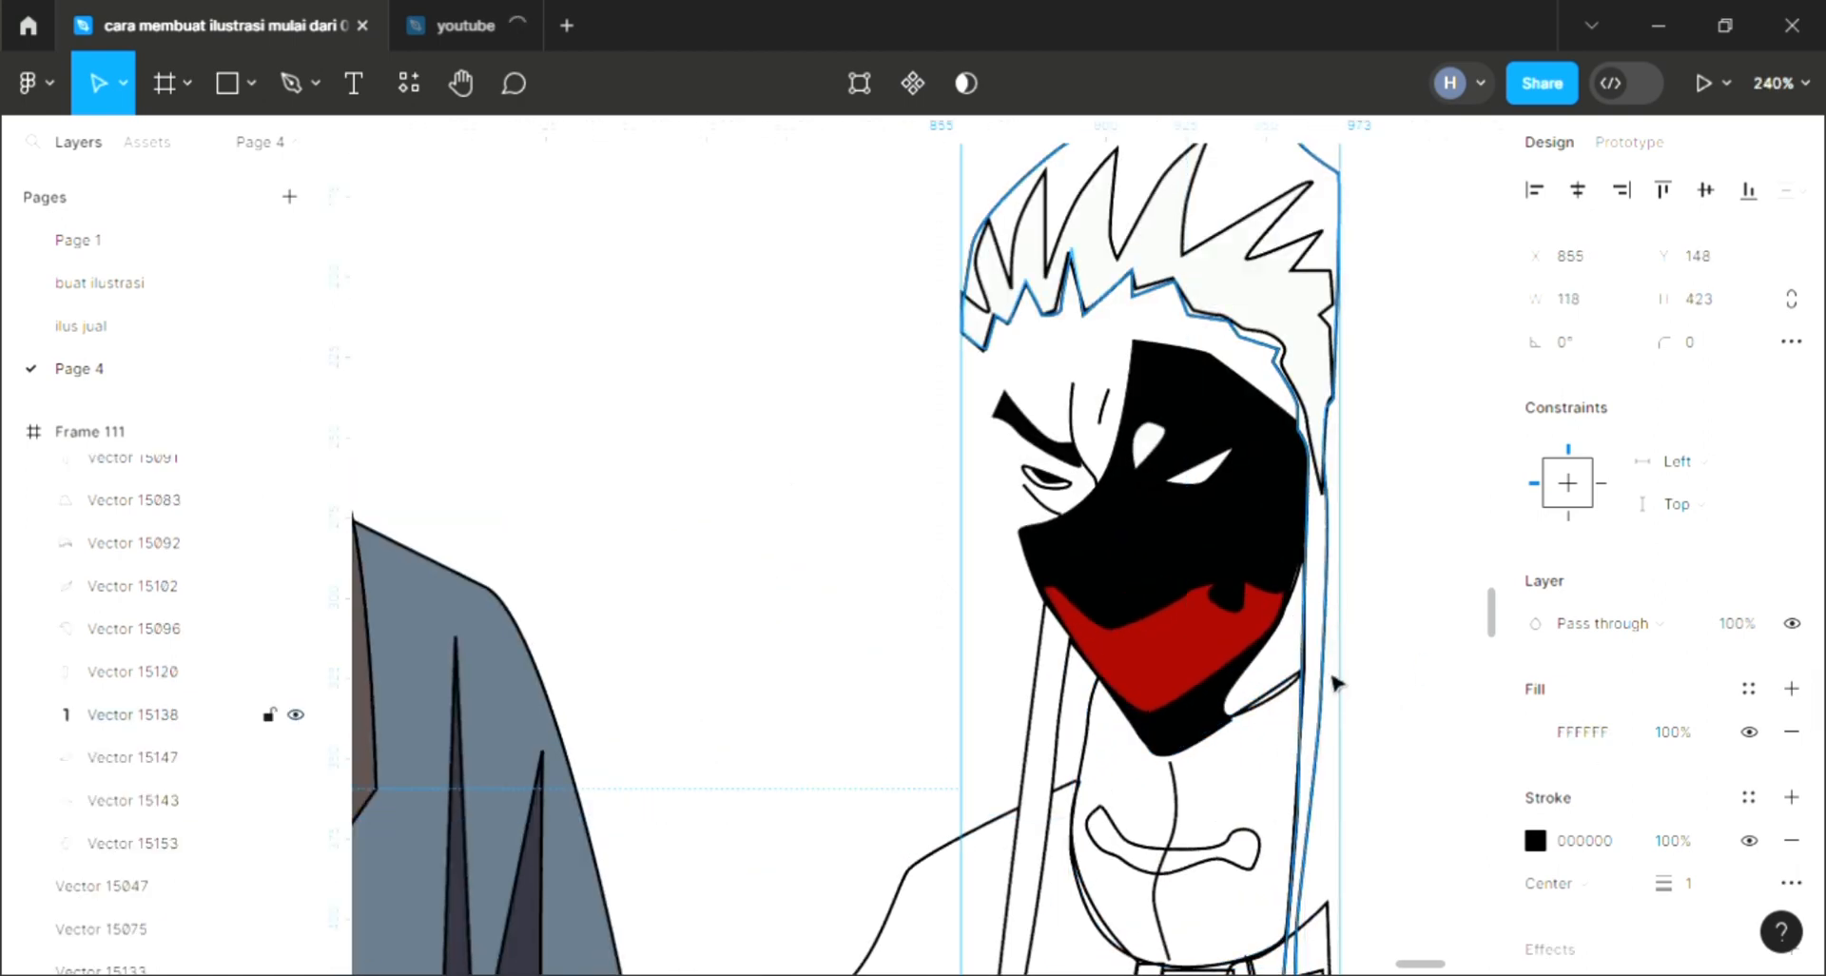
click(720, 638)
scroll(727, 636, down, 1)
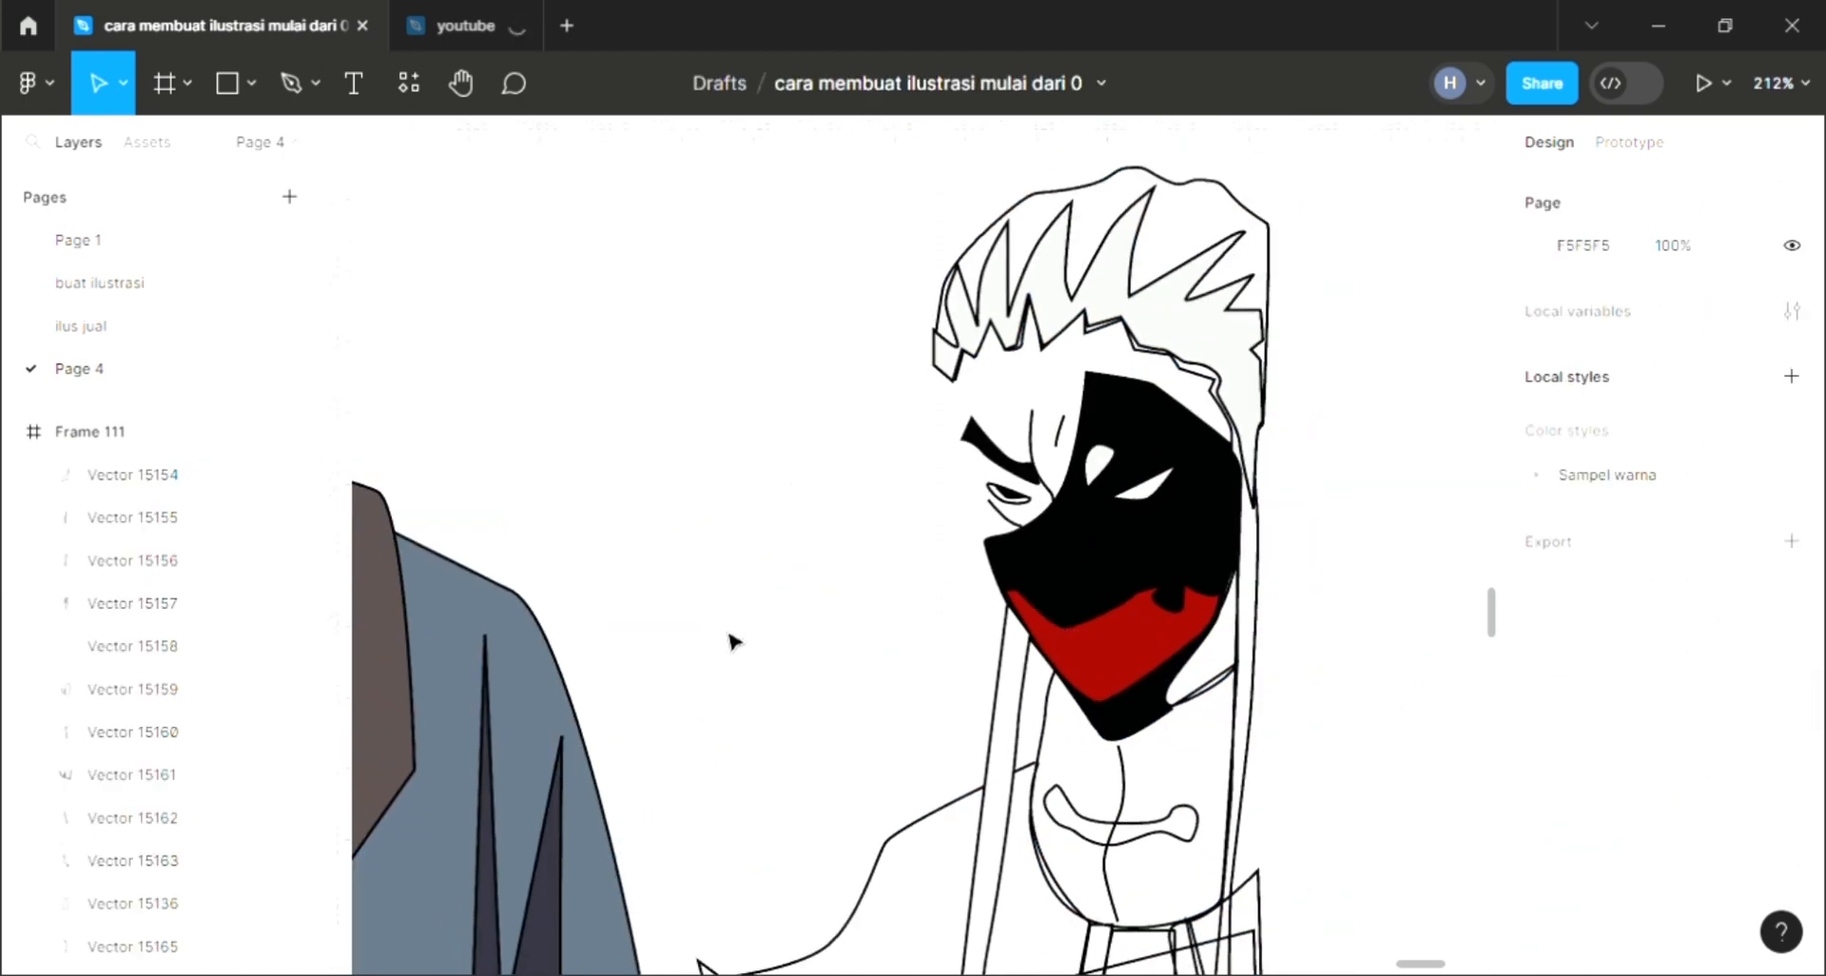
click(283, 88)
scroll(944, 370, up, 3)
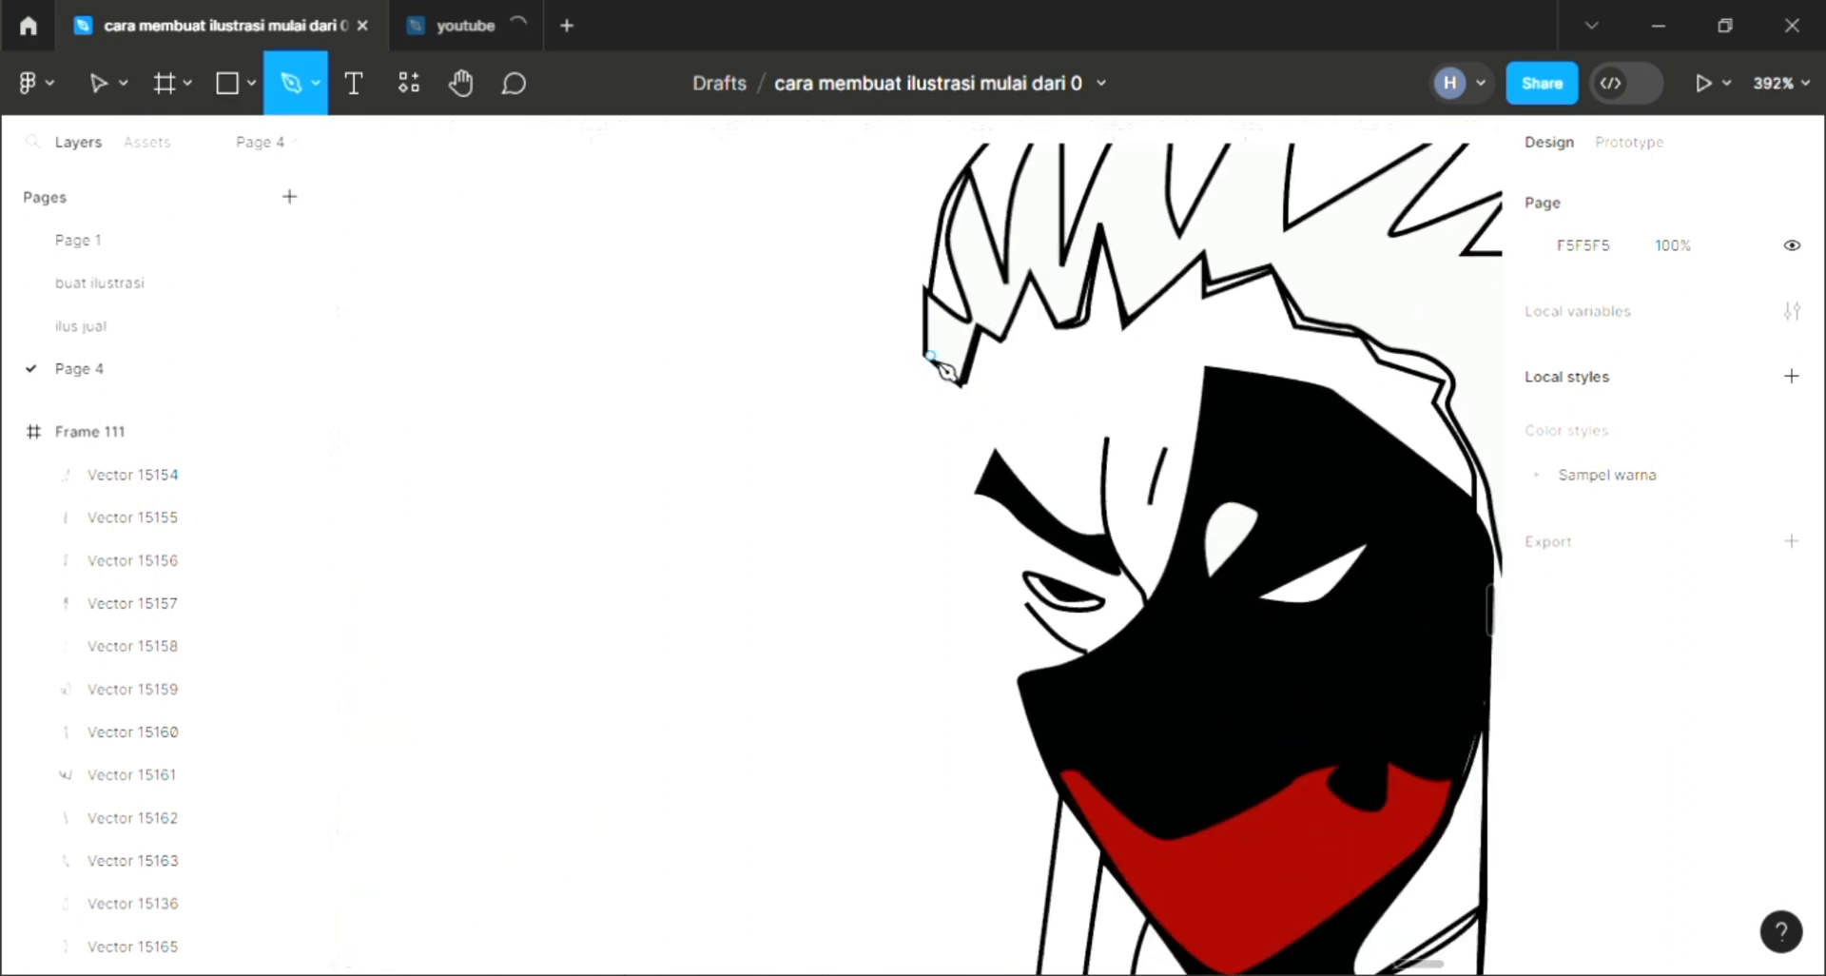
drag(1027, 712, 1060, 743)
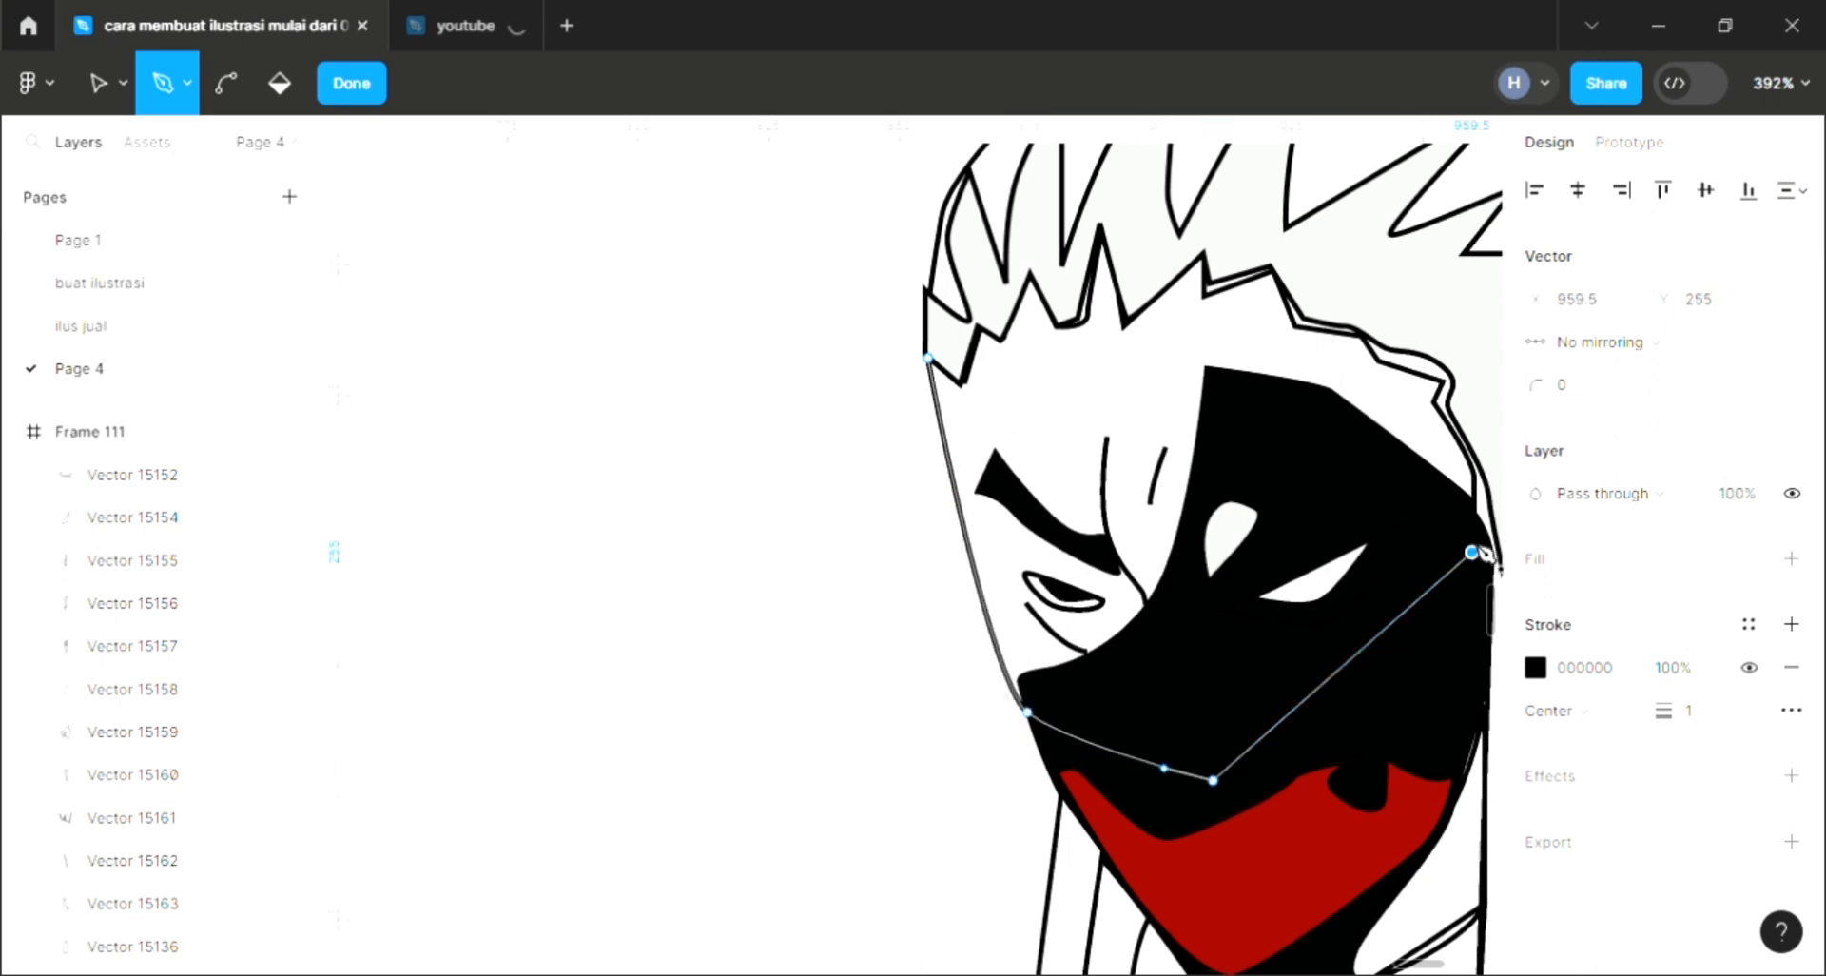
drag(1471, 552, 1487, 413)
scroll(1491, 409, right, 3)
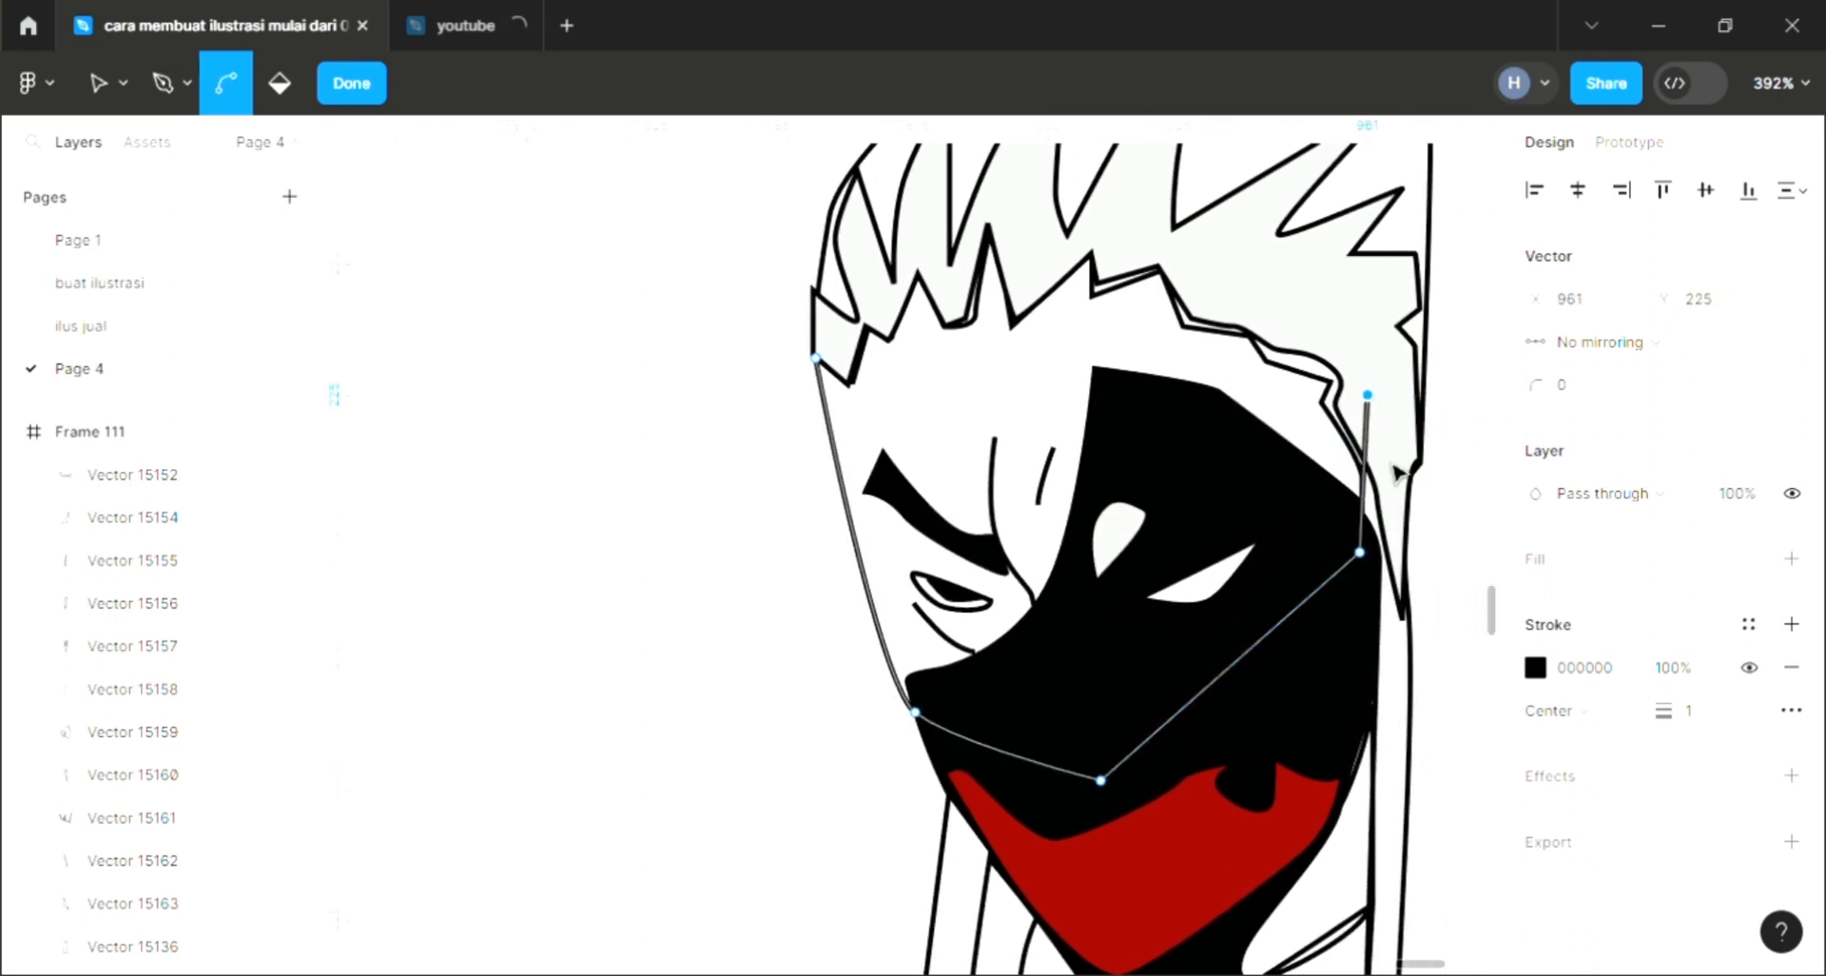
key(ctrl+z)
drag(1400, 521, 1394, 481)
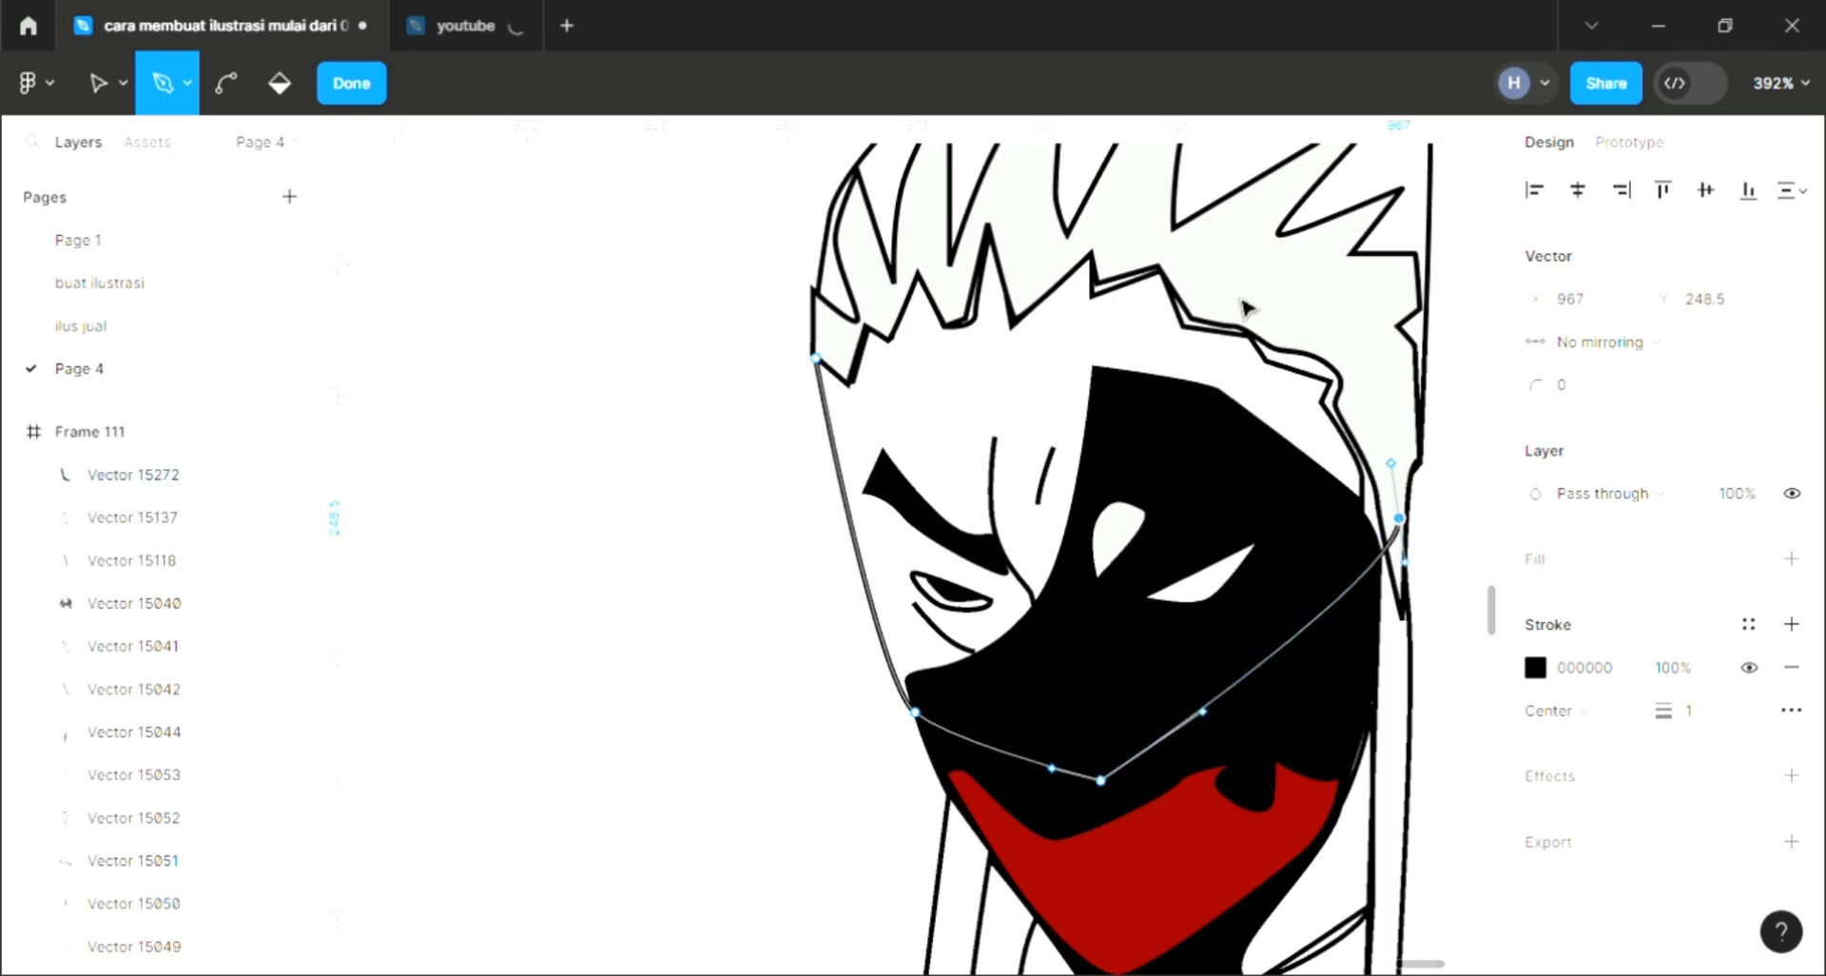
drag(1180, 248, 1052, 216)
drag(901, 248, 877, 276)
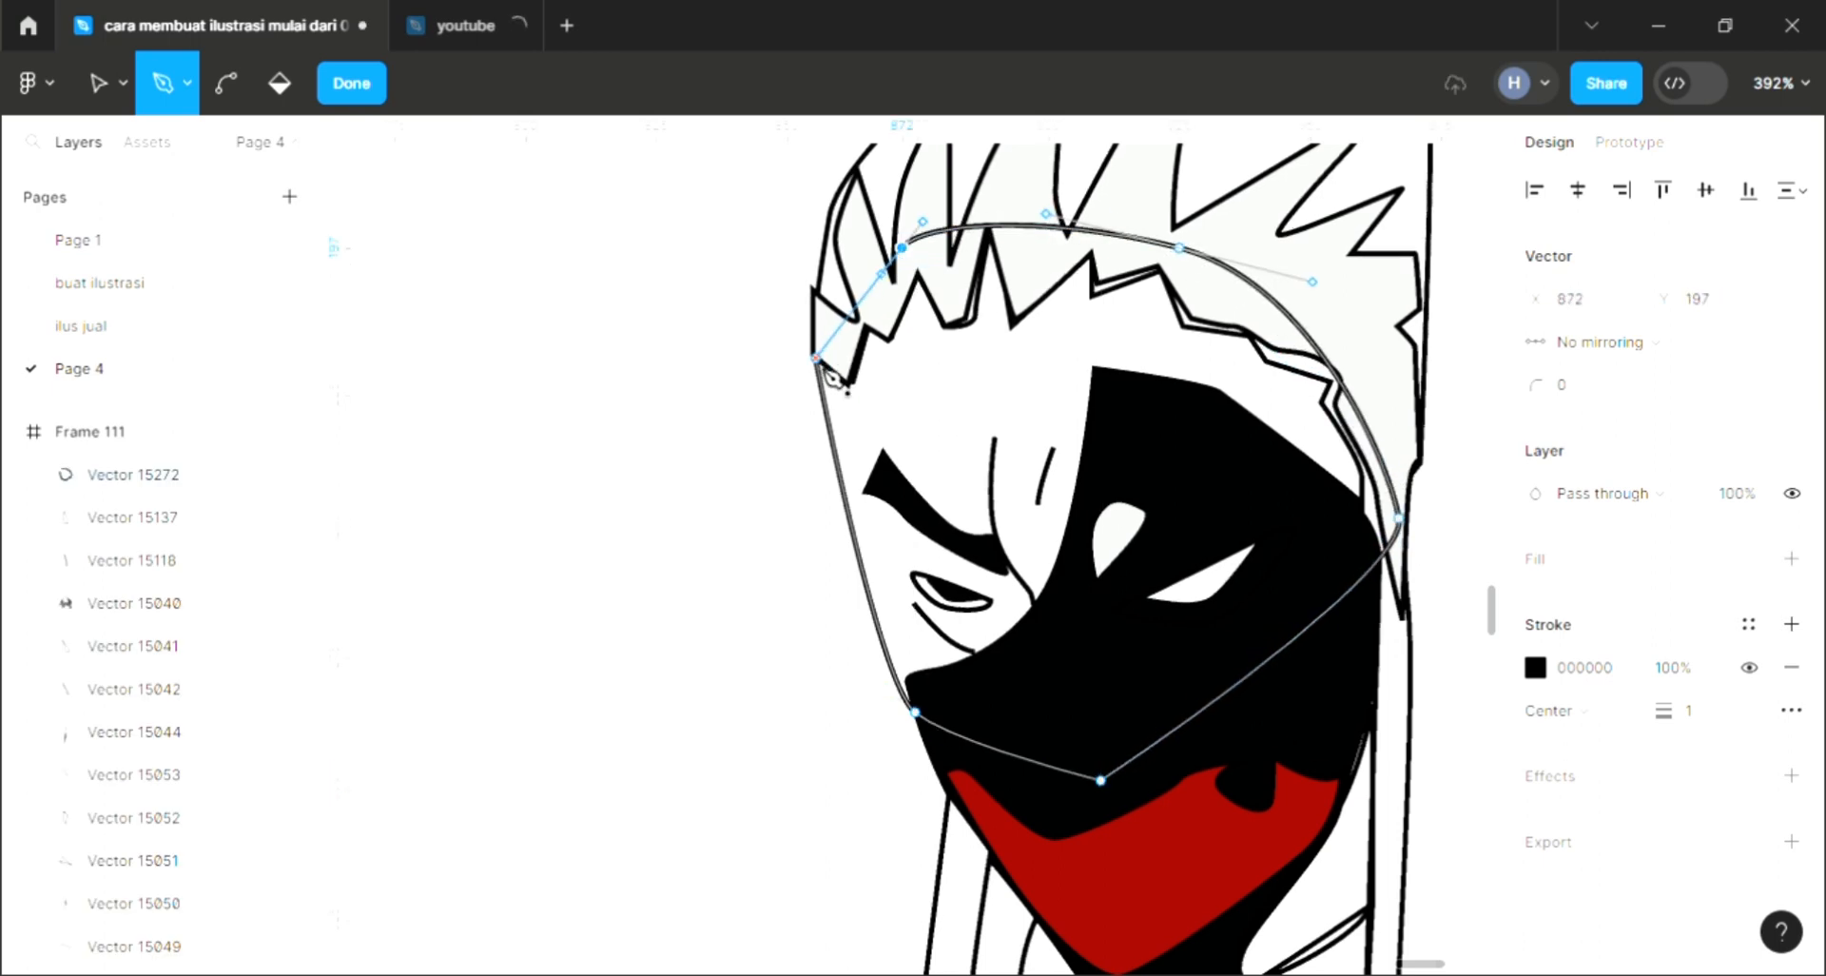
click(817, 359)
key(Escape)
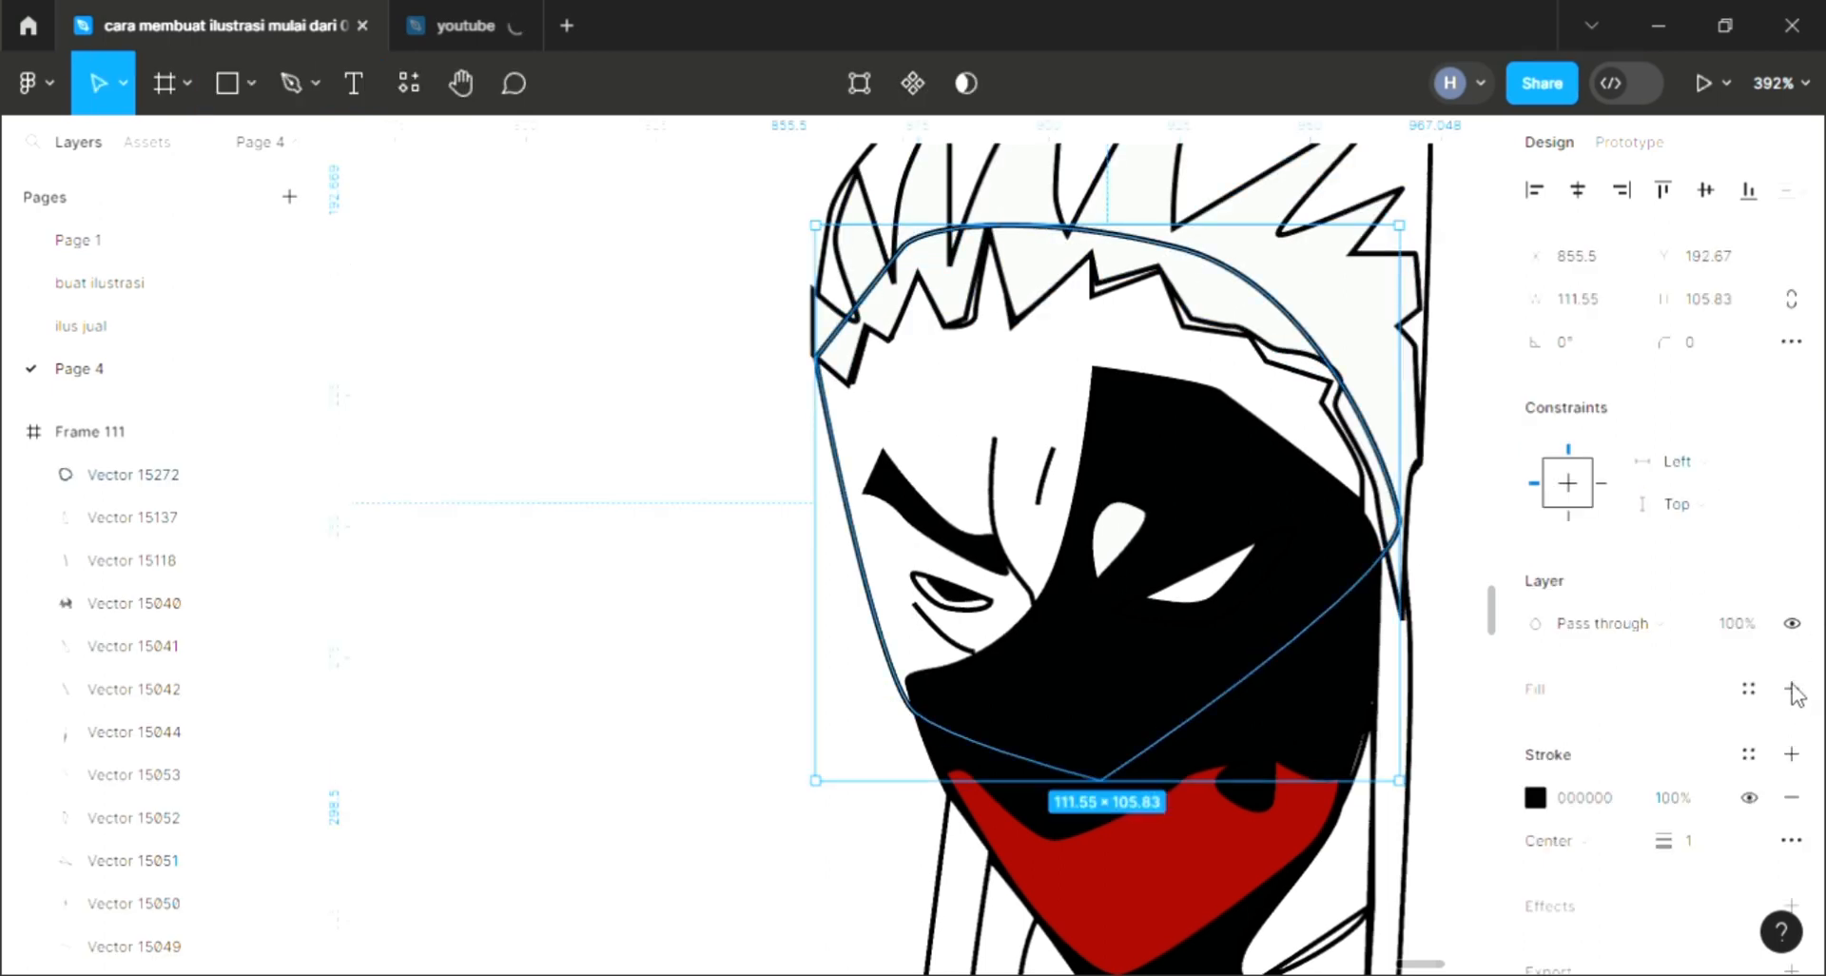
Step: Add a fill to the new face shape, sample the main character's skin tone, and send it one level backward
click(1792, 688)
scroll(859, 702, down, 5)
scroll(859, 702, left, 3)
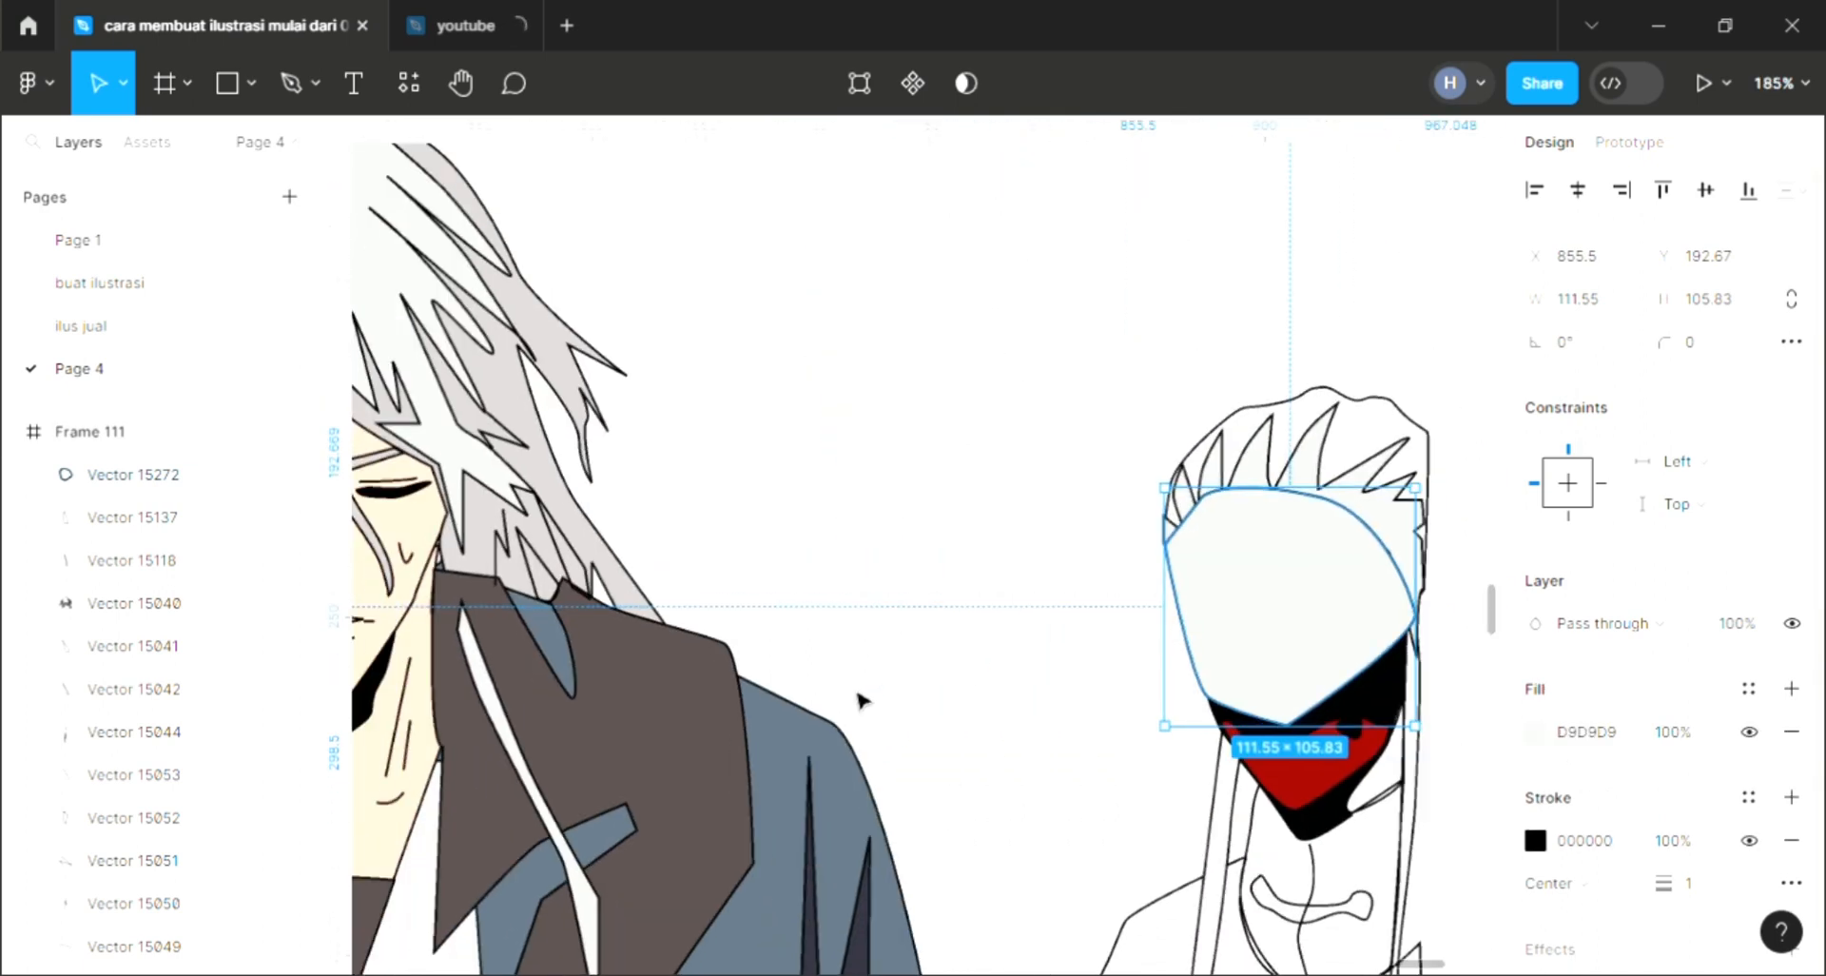
scroll(859, 702, left, 2)
key(i)
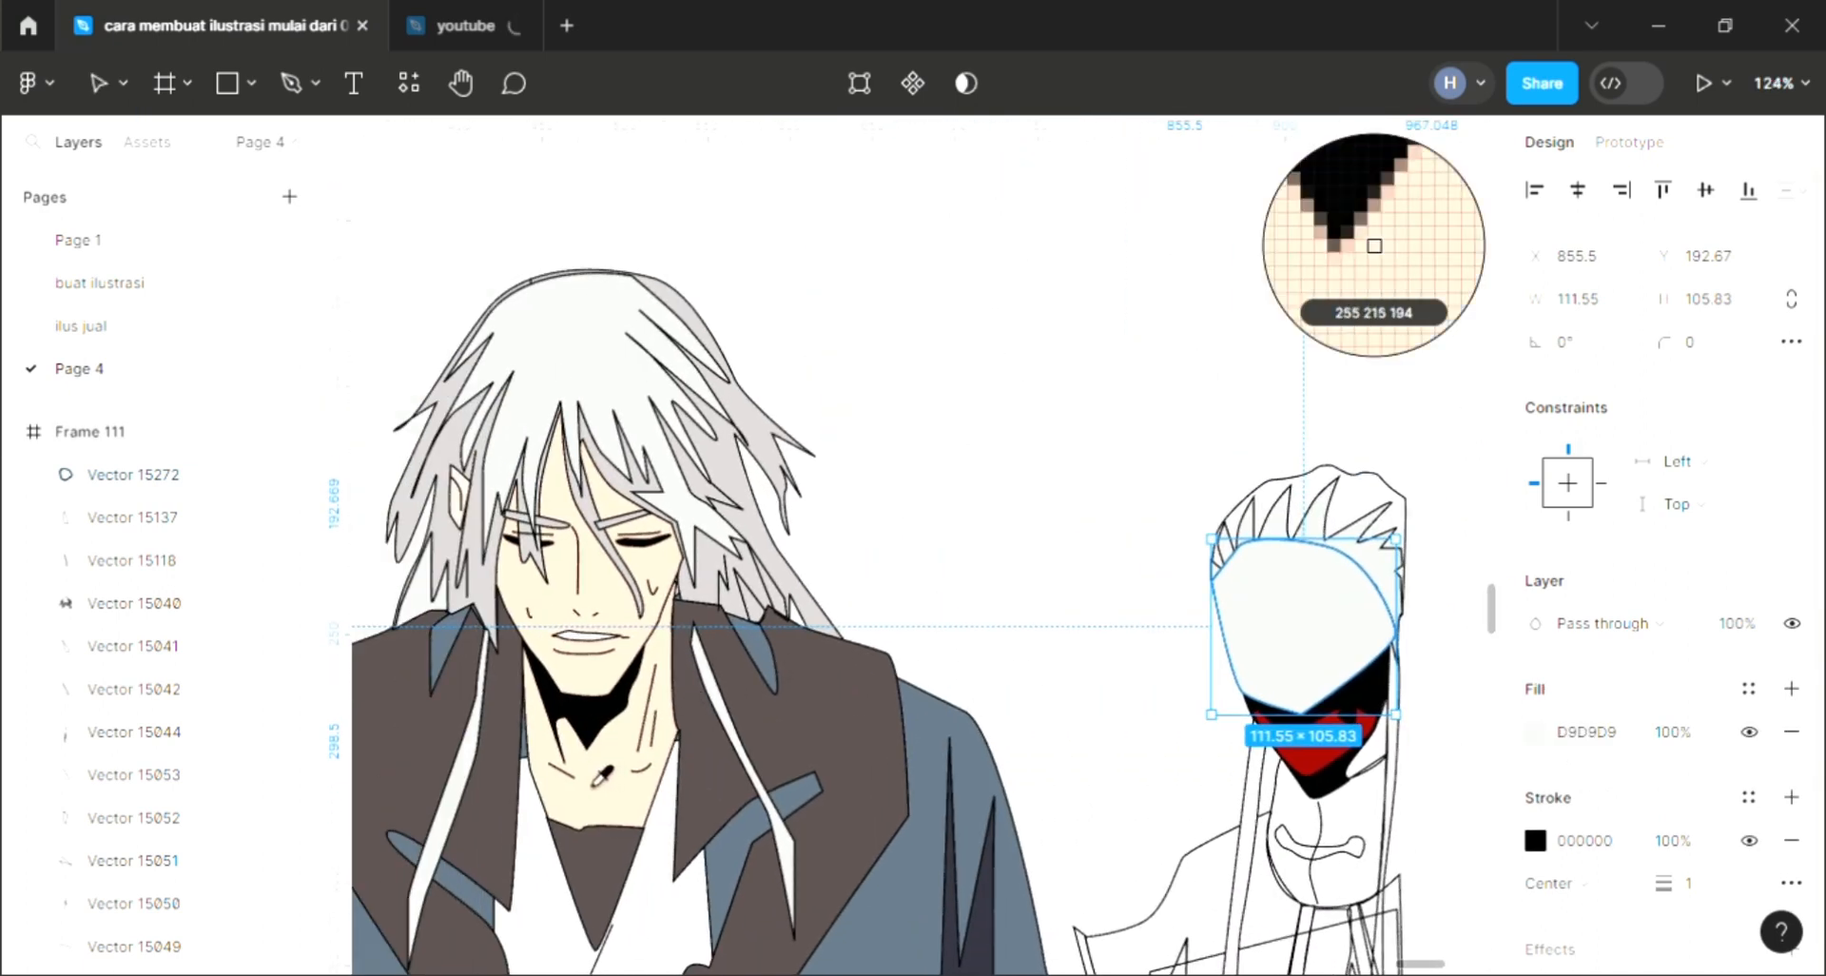
click(596, 761)
key([)
click(1099, 609)
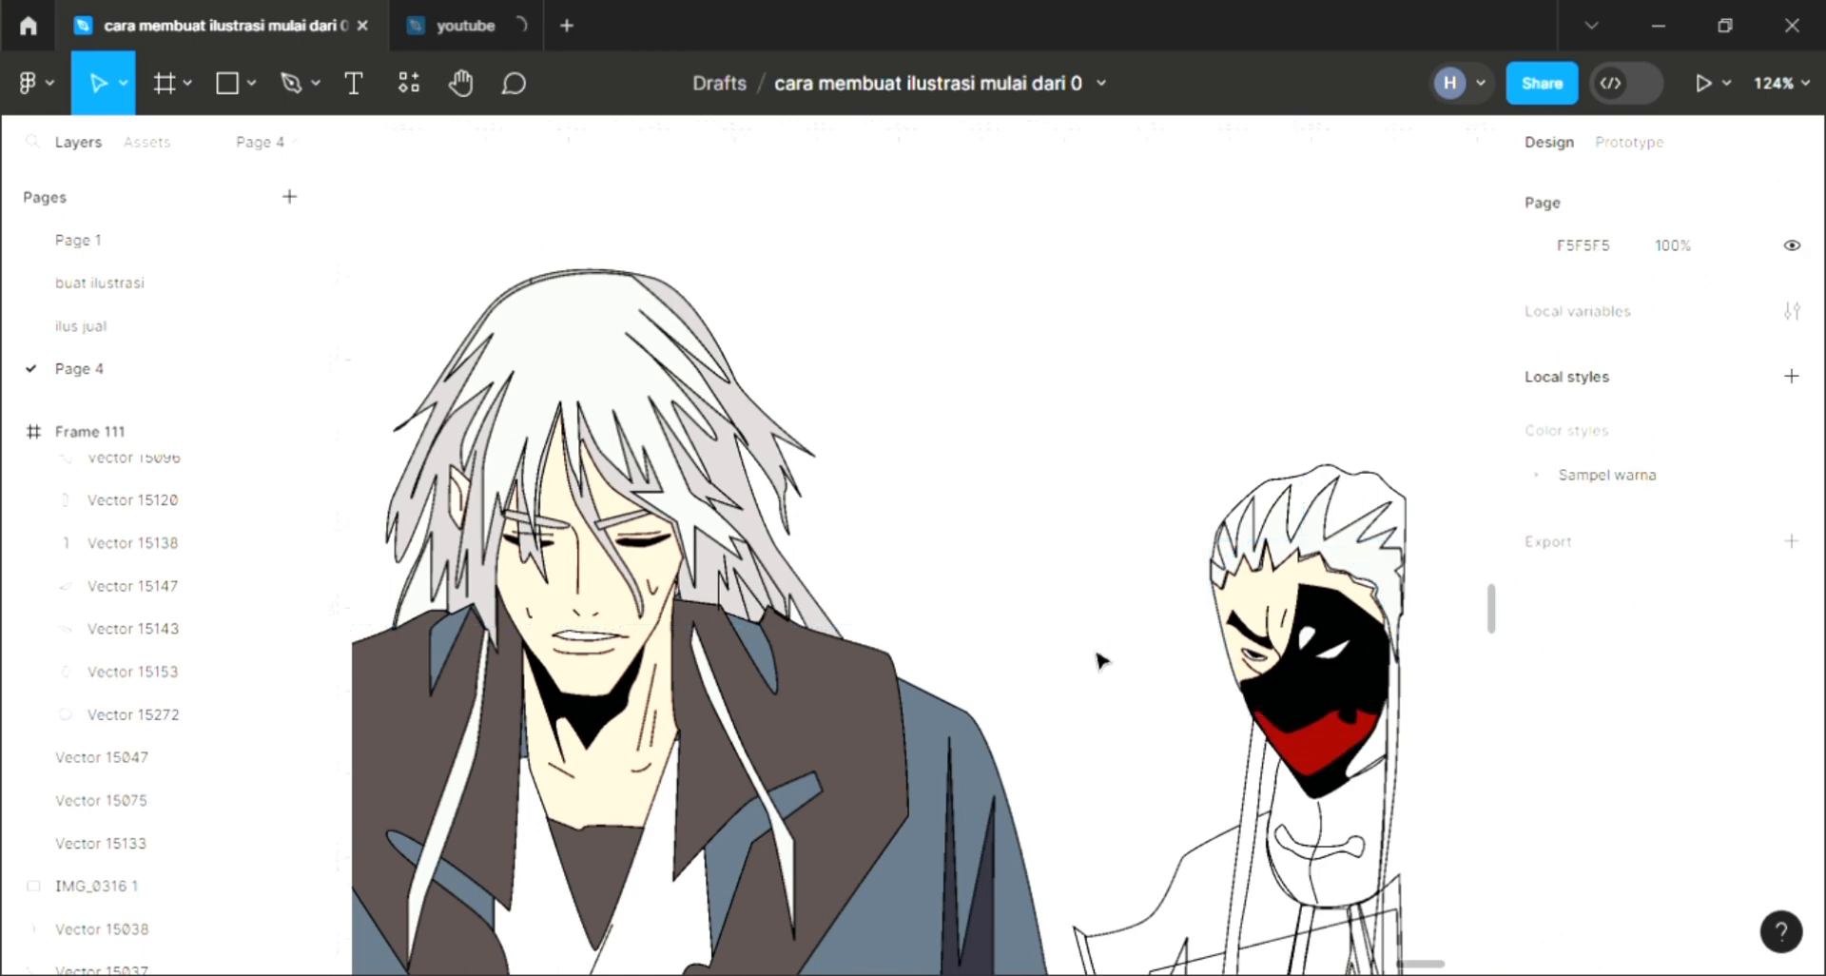
Step: Add a fill to the right character's mouth shape
scroll(1097, 651, down, 3)
scroll(1153, 654, down, 1)
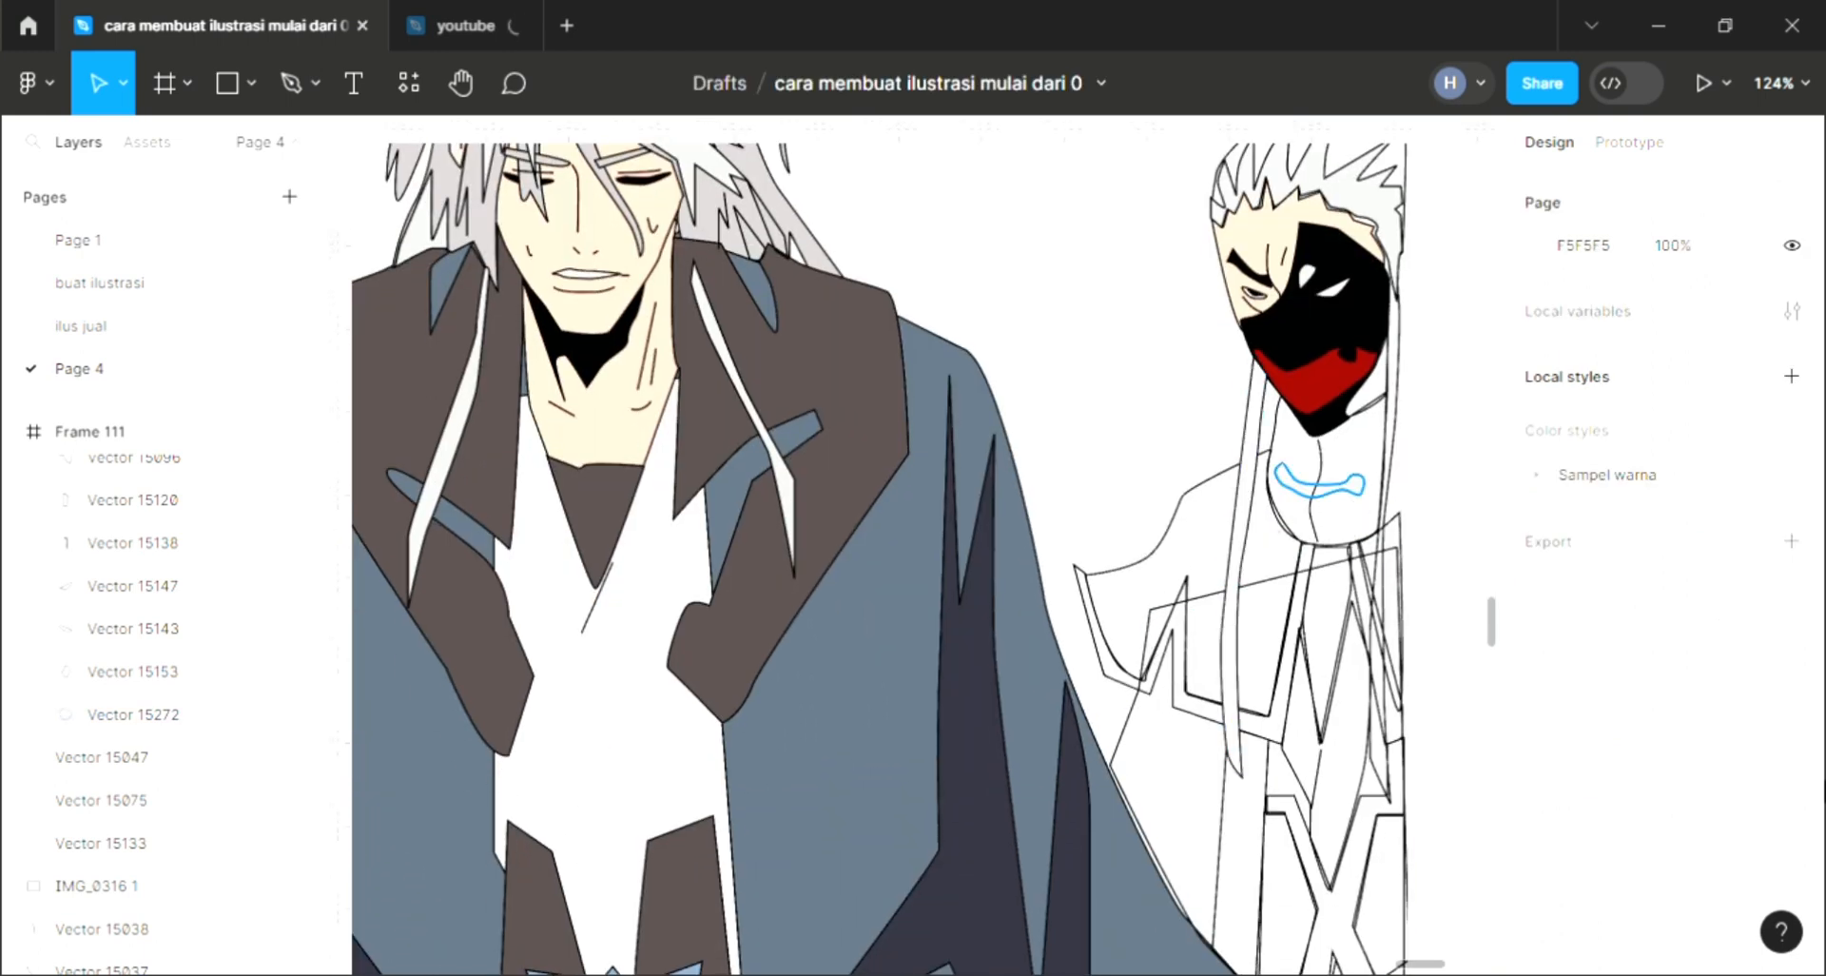
click(1320, 491)
click(1791, 688)
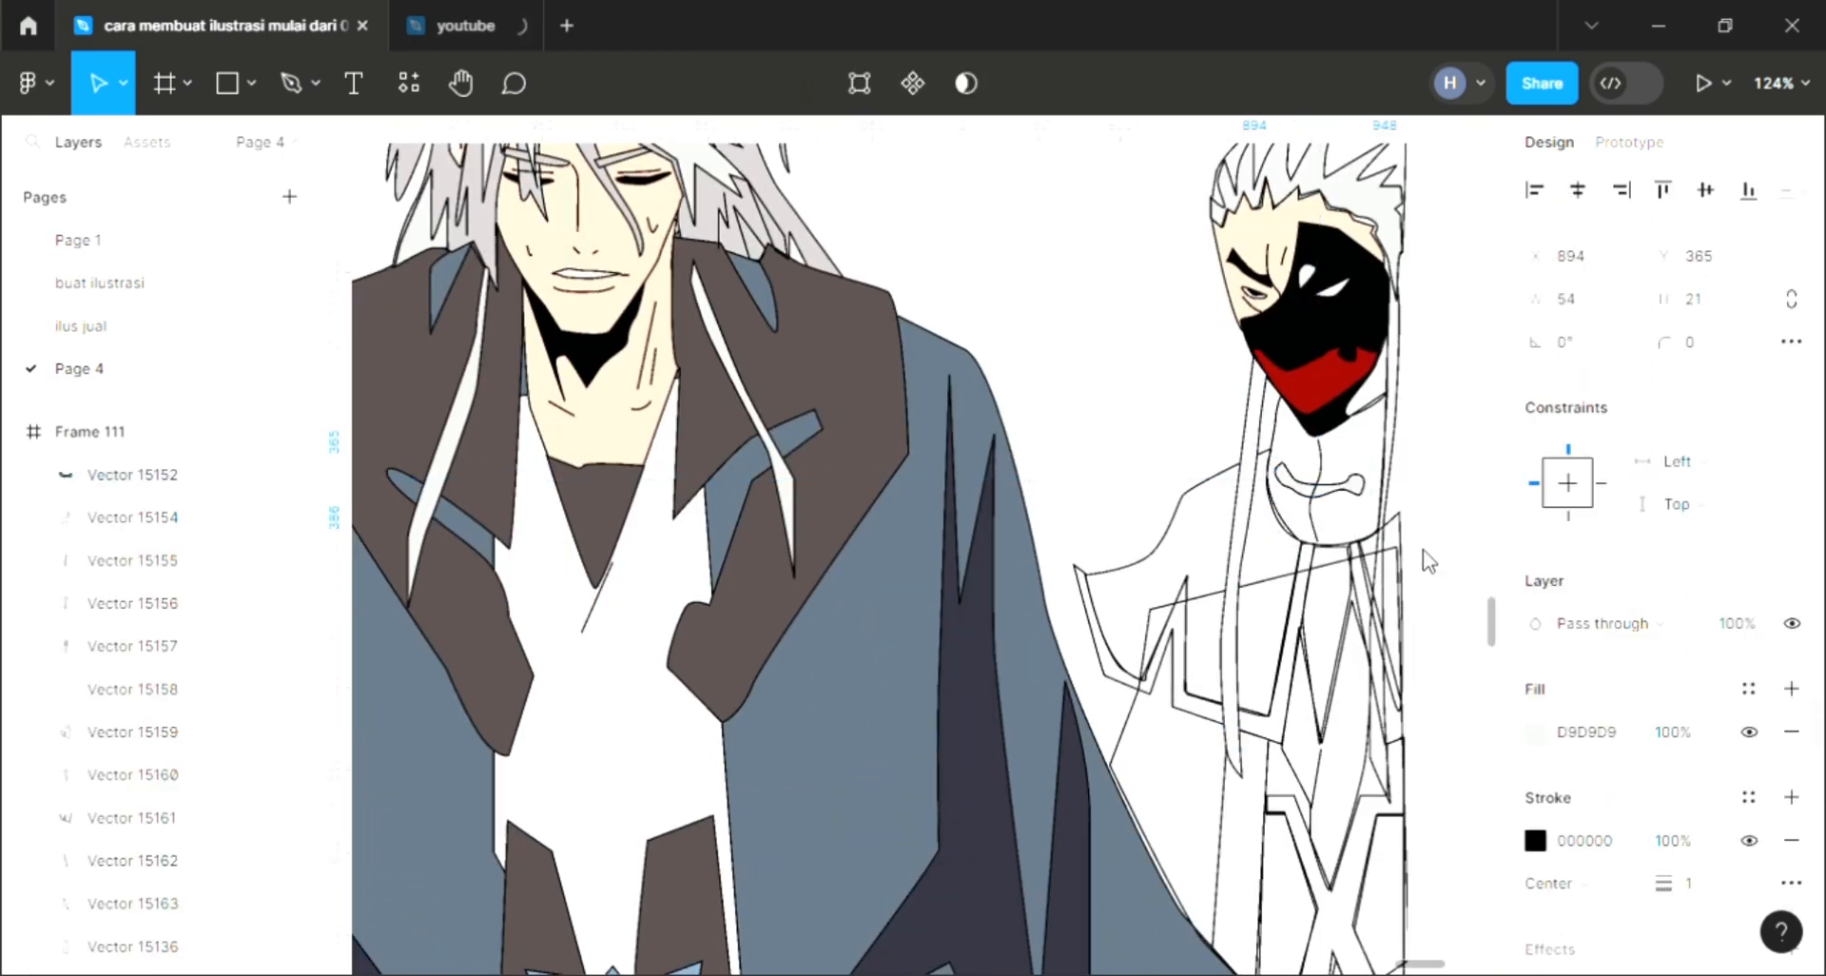
Step: Edit the right character's chin shape, nudging its upper-left anchor point slightly
click(1336, 552)
scroll(1211, 448, up, 10)
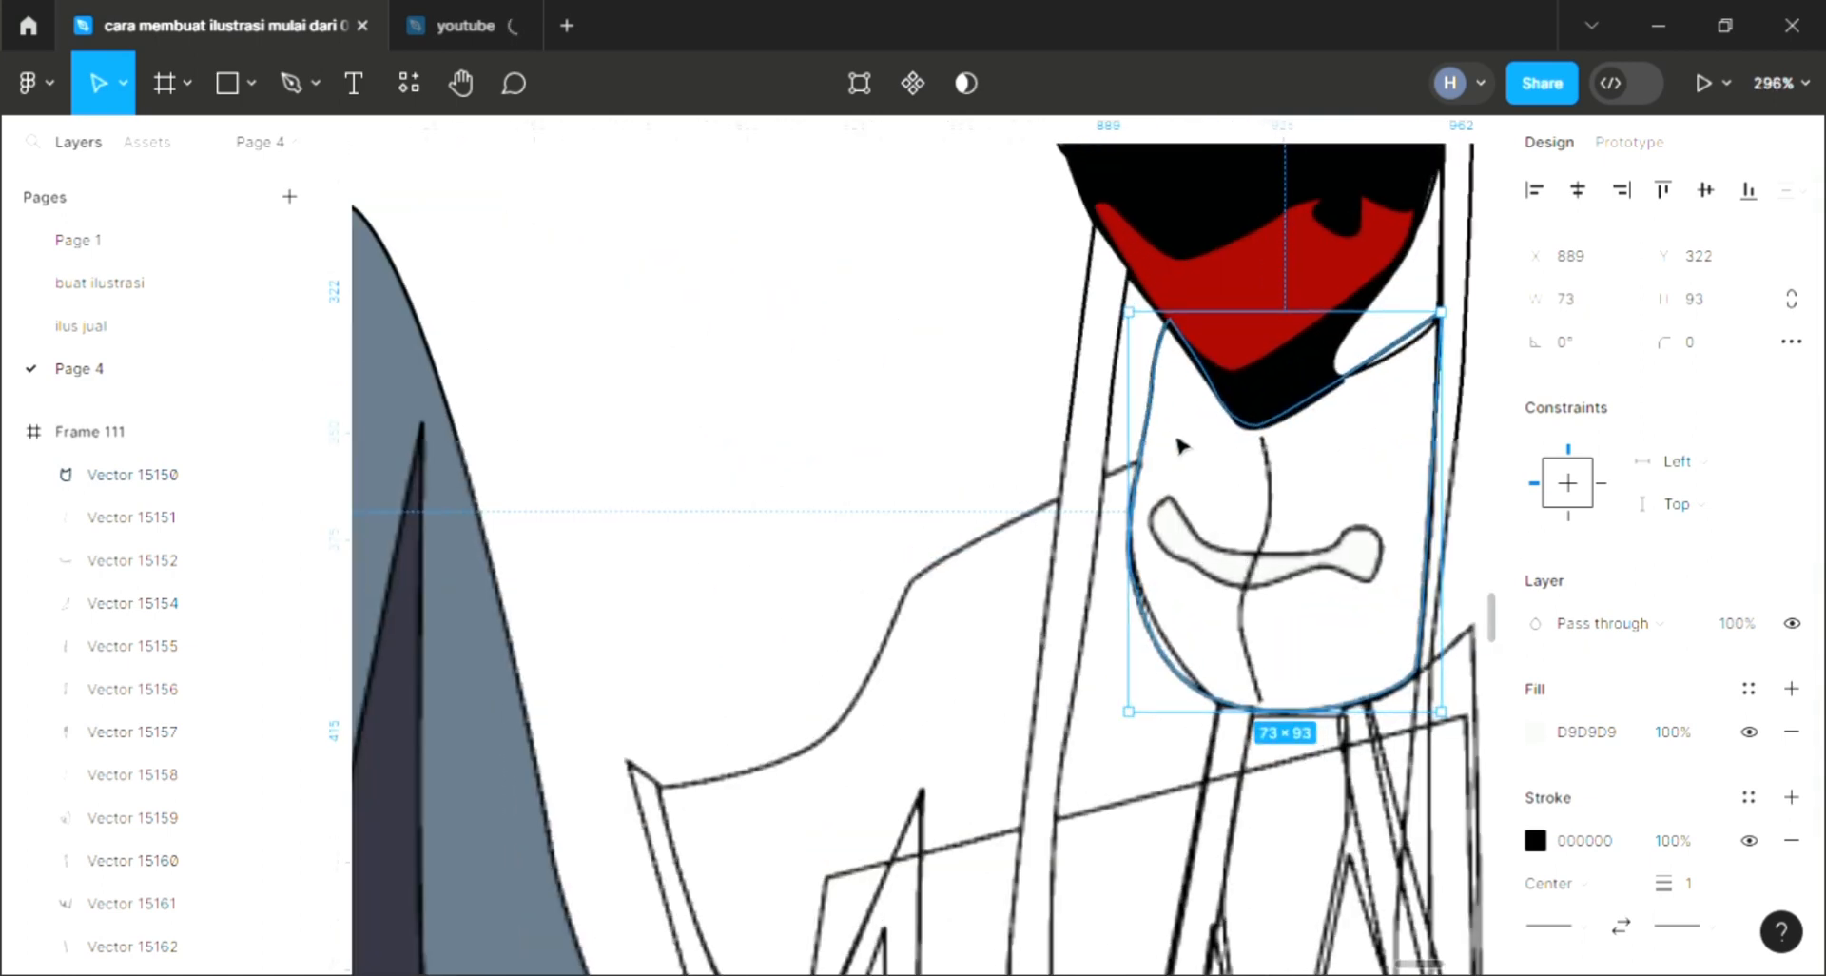
double_click(1155, 413)
scroll(1180, 418, right, 2)
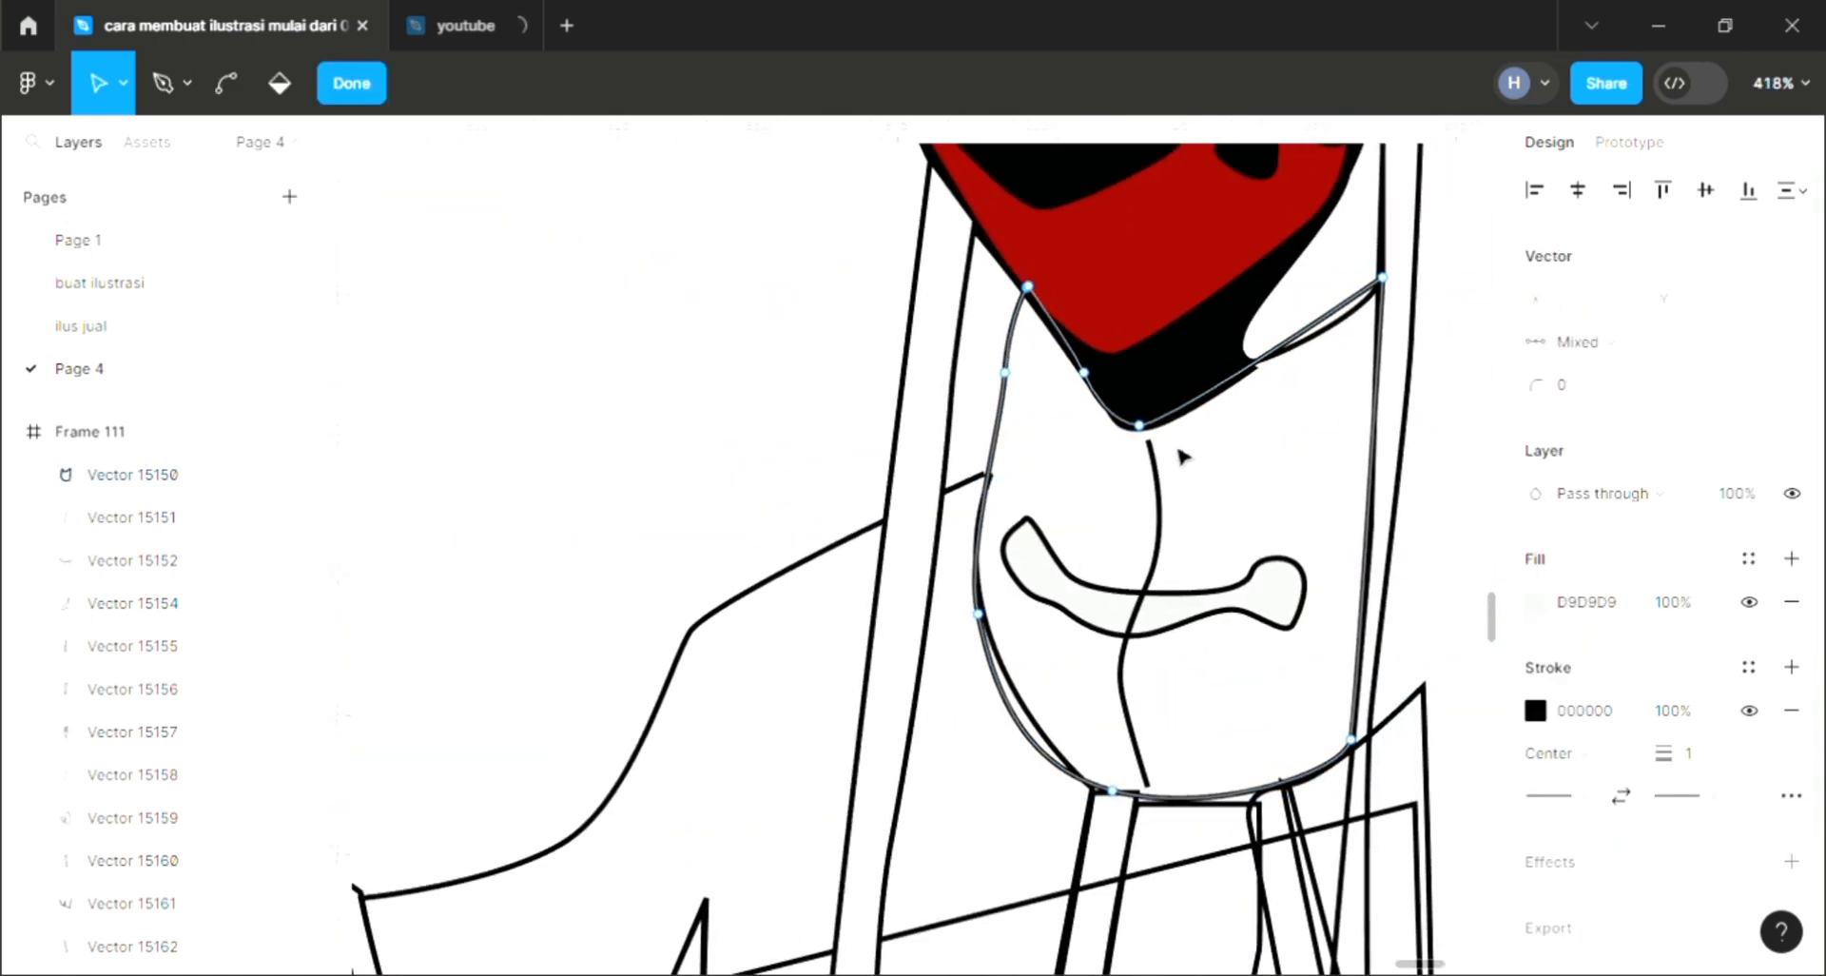
scroll(1073, 376, up, 1)
click(912, 283)
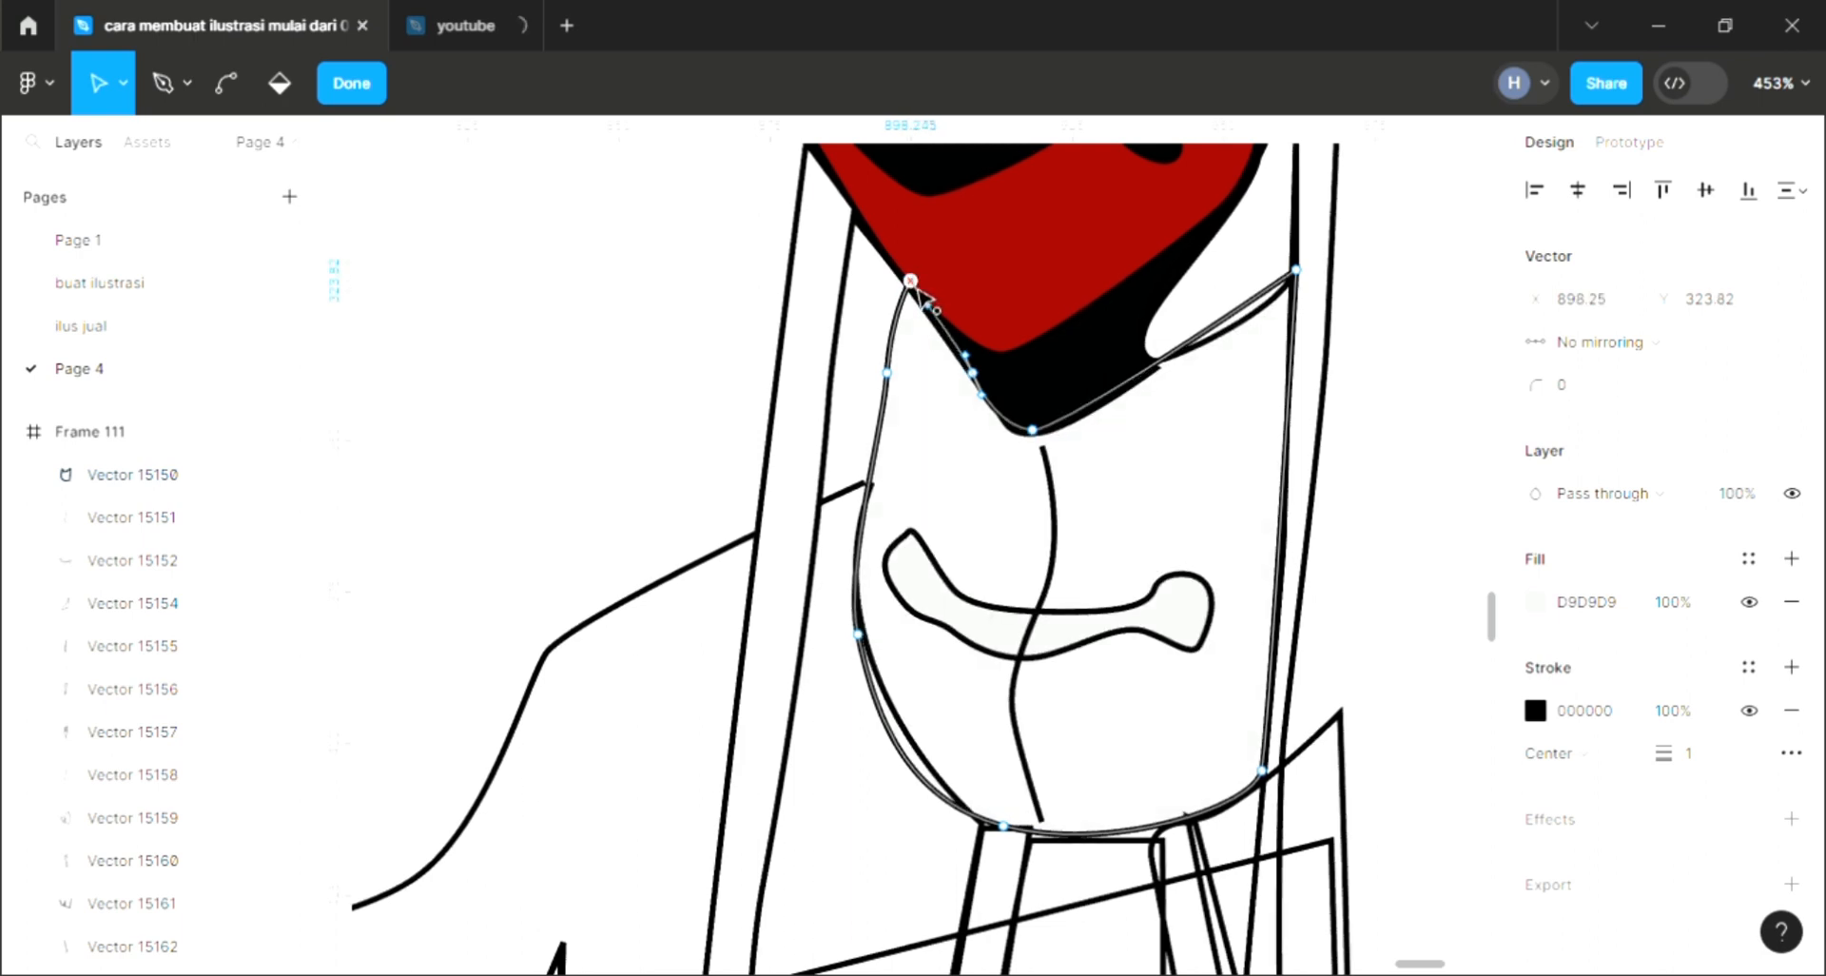
drag(915, 287, 911, 287)
scroll(919, 294, down, 7)
scroll(928, 319, down, 2)
scroll(925, 396, left, 5)
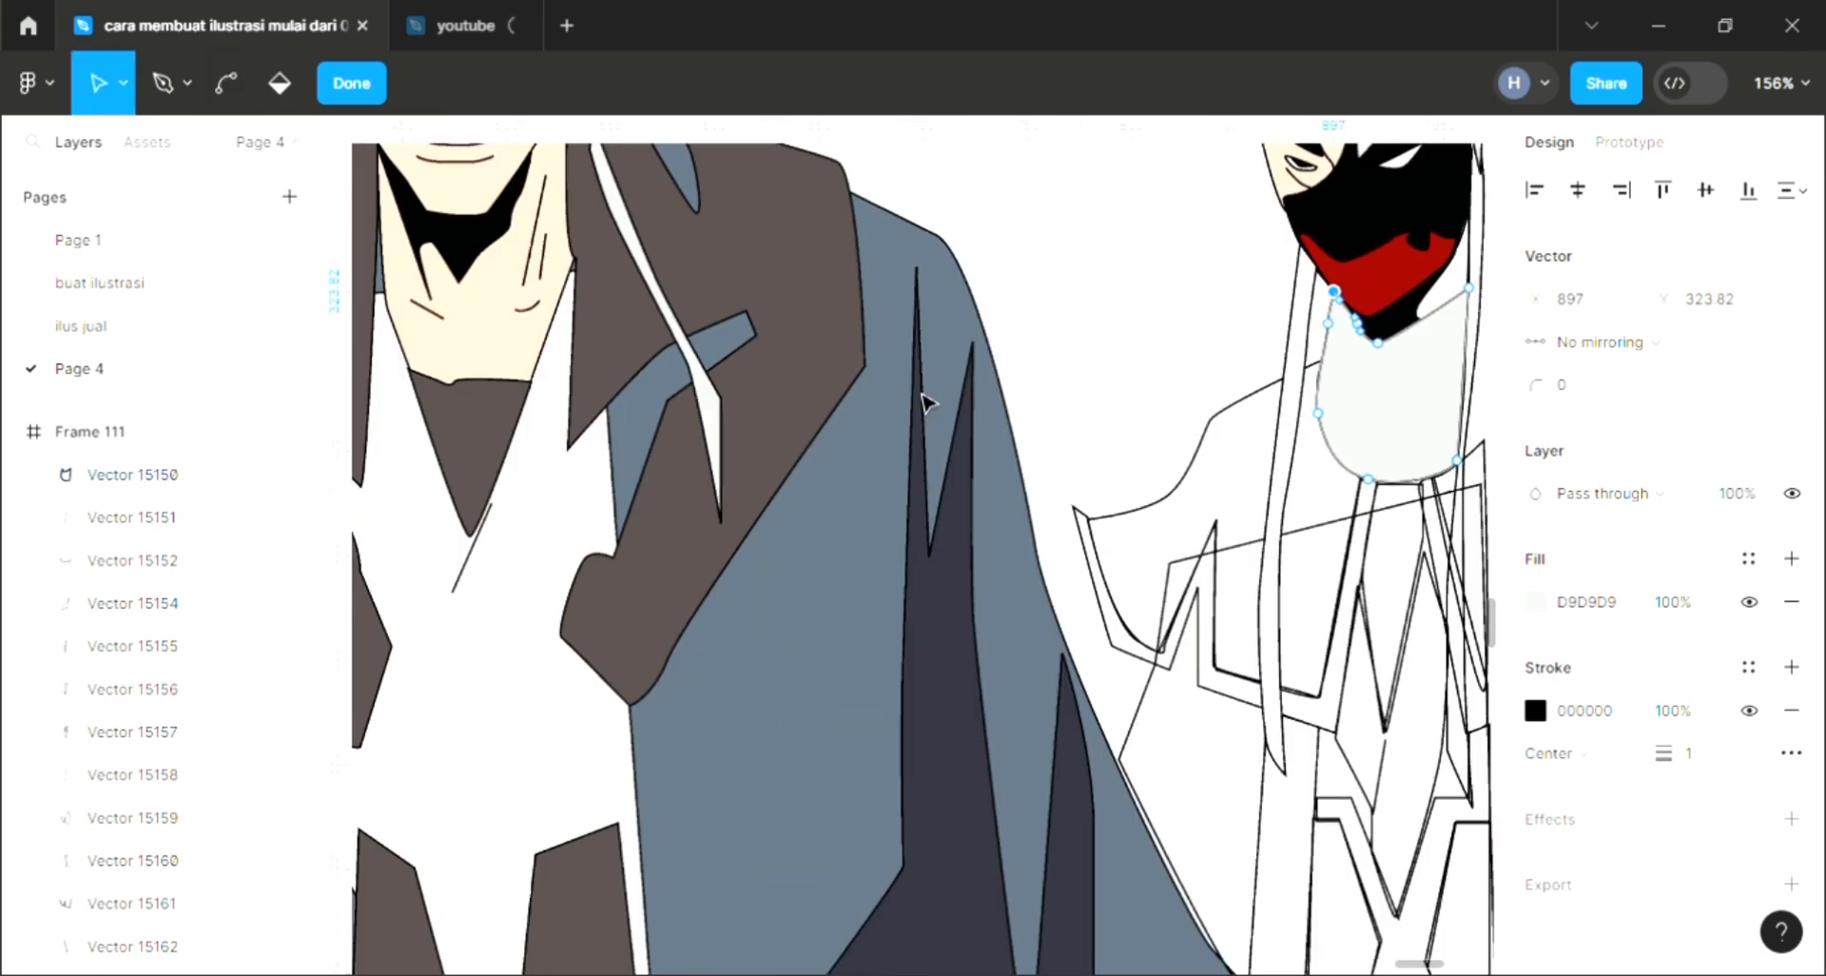
key(Escape)
Step: Select the right character's chin shape to check its fill
click(1373, 273)
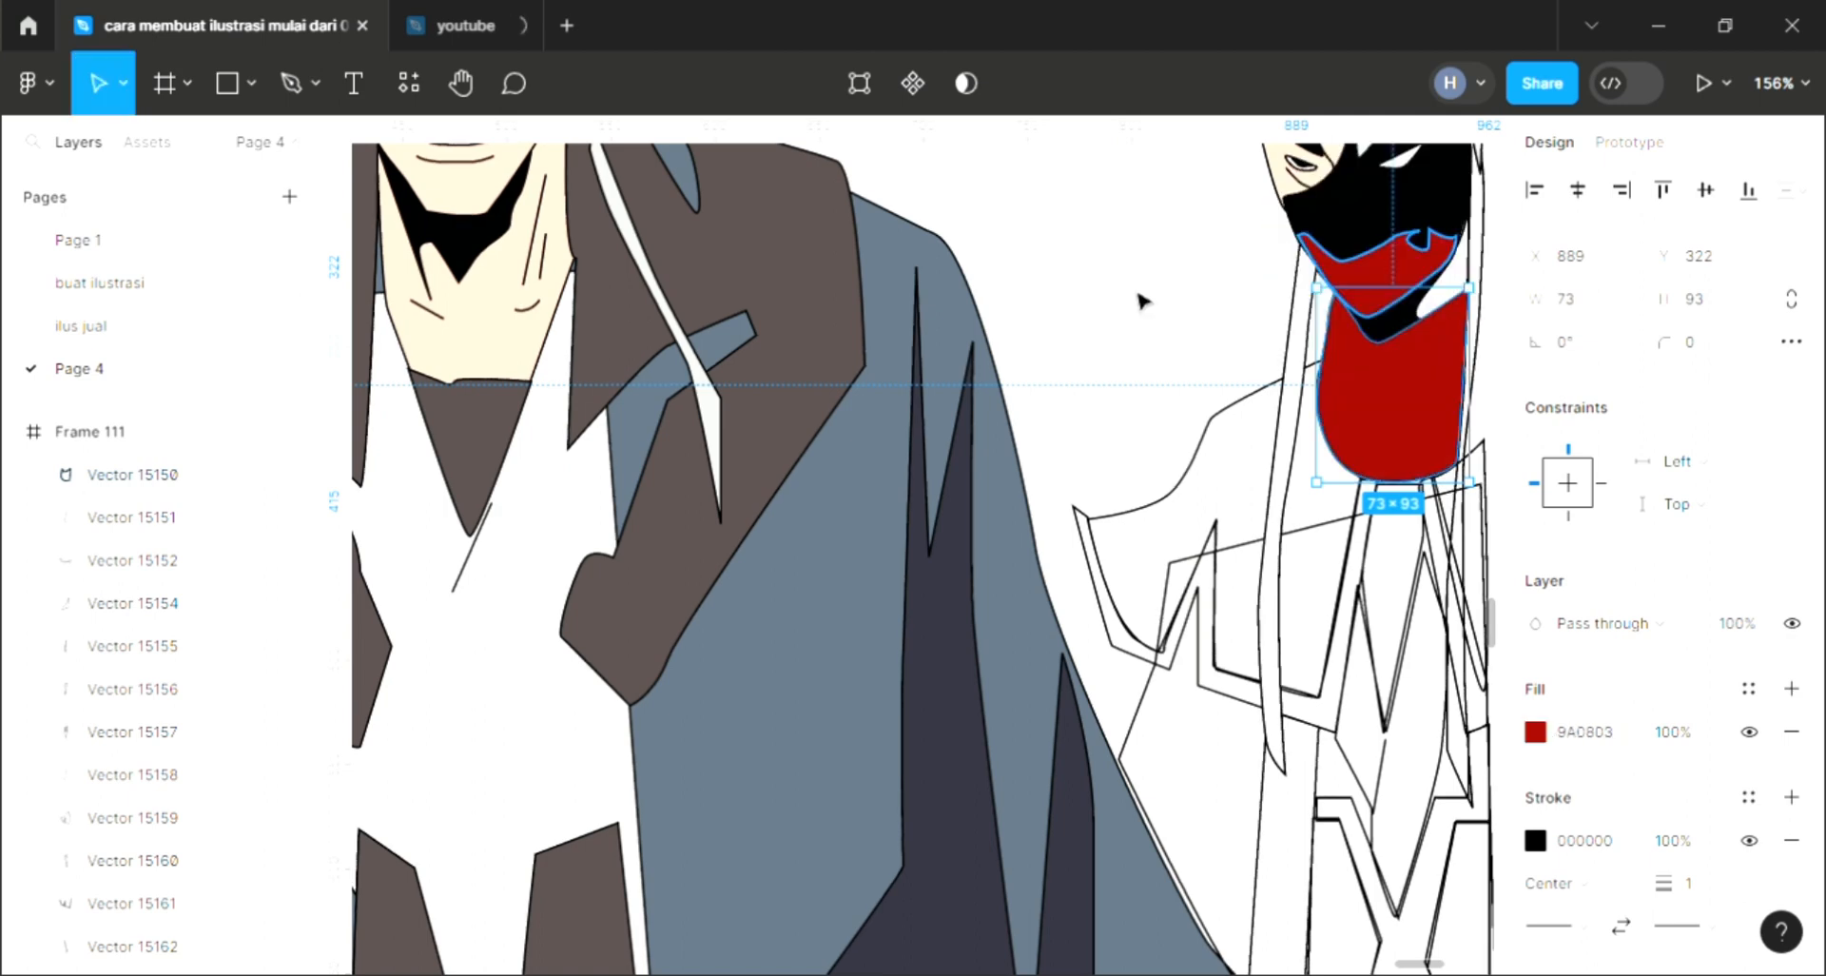
click(1142, 296)
scroll(1141, 314, down, 2)
scroll(1141, 327, up, 3)
scroll(1236, 631, up, 1)
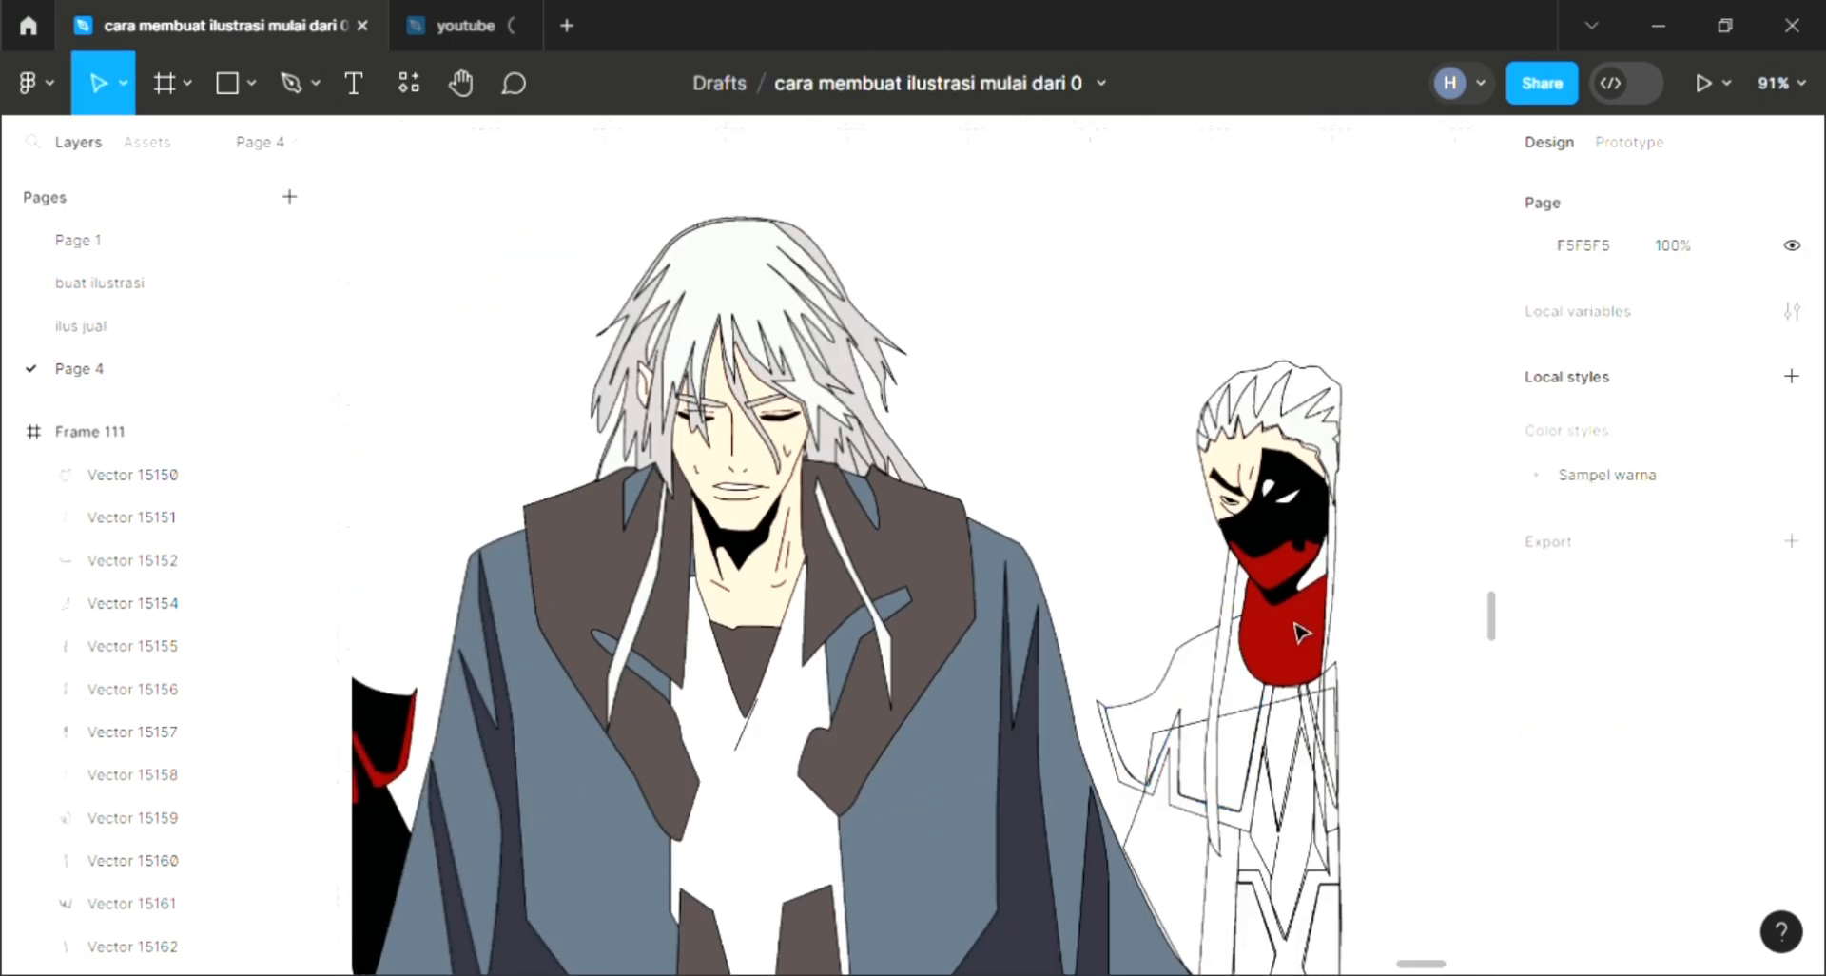
click(1296, 640)
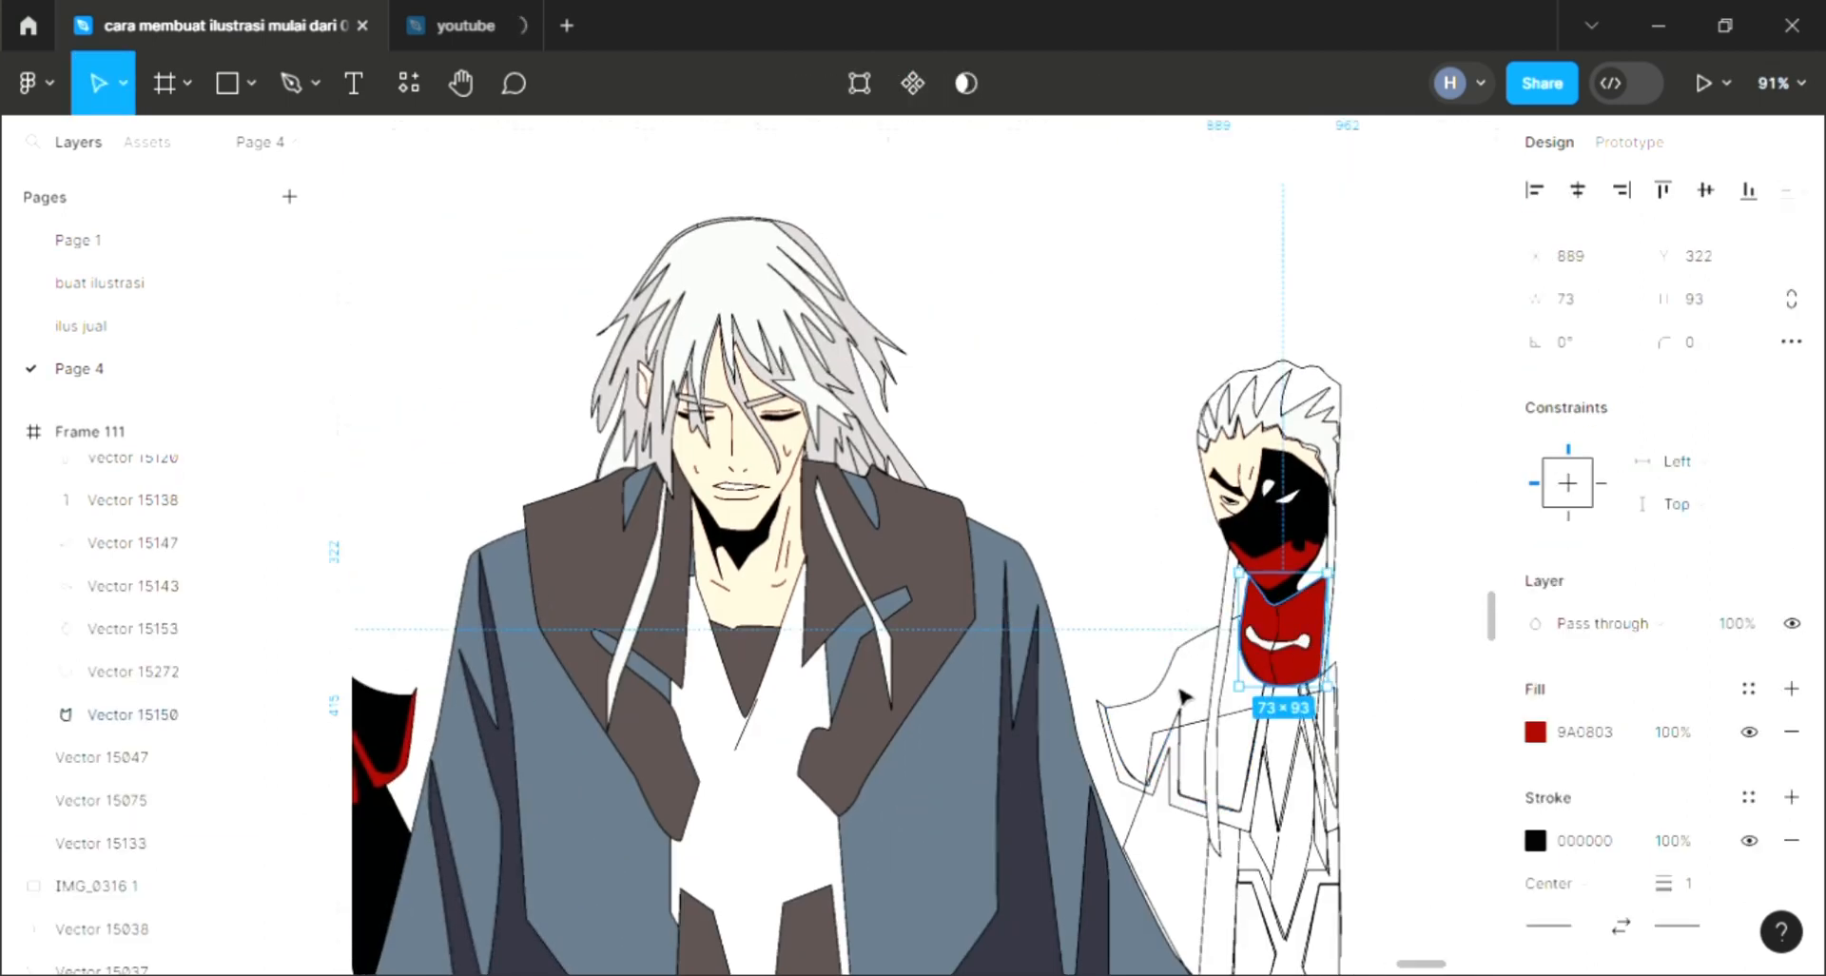
Step: Add a fill to the right character's shoulder shape and slightly adjust its top anchor point
click(1177, 690)
click(1168, 679)
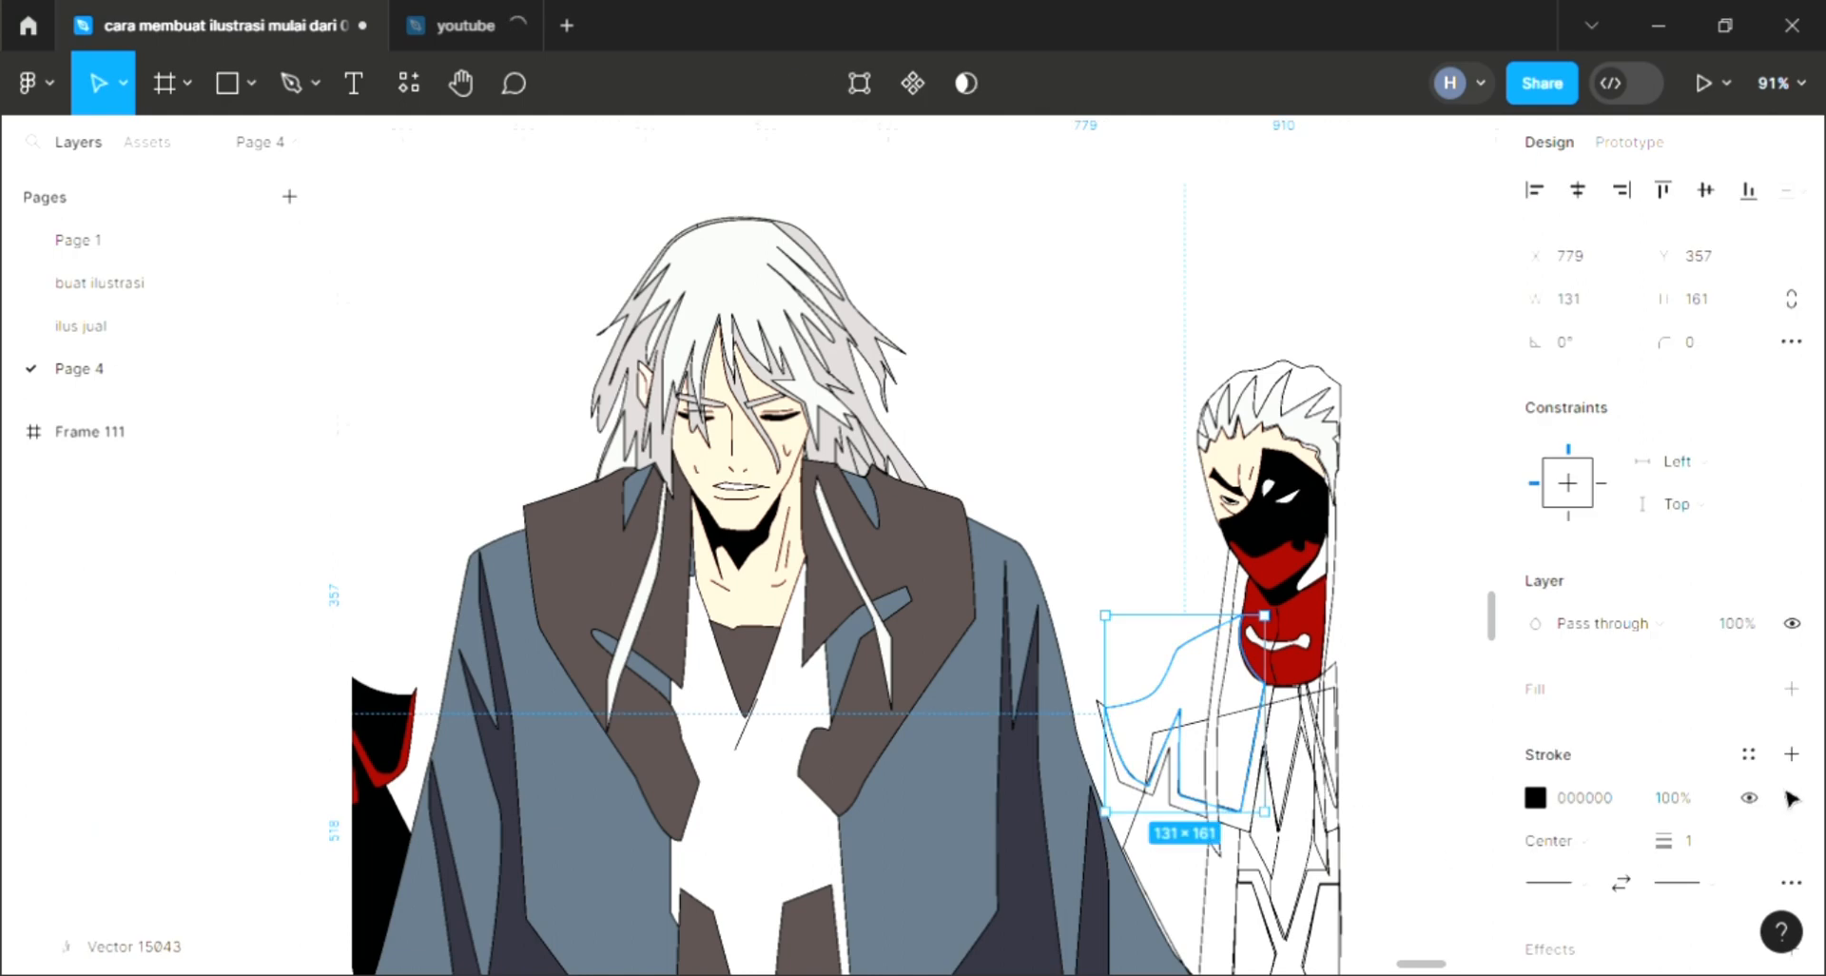
click(1792, 689)
scroll(1184, 687, up, 3)
double_click(1177, 654)
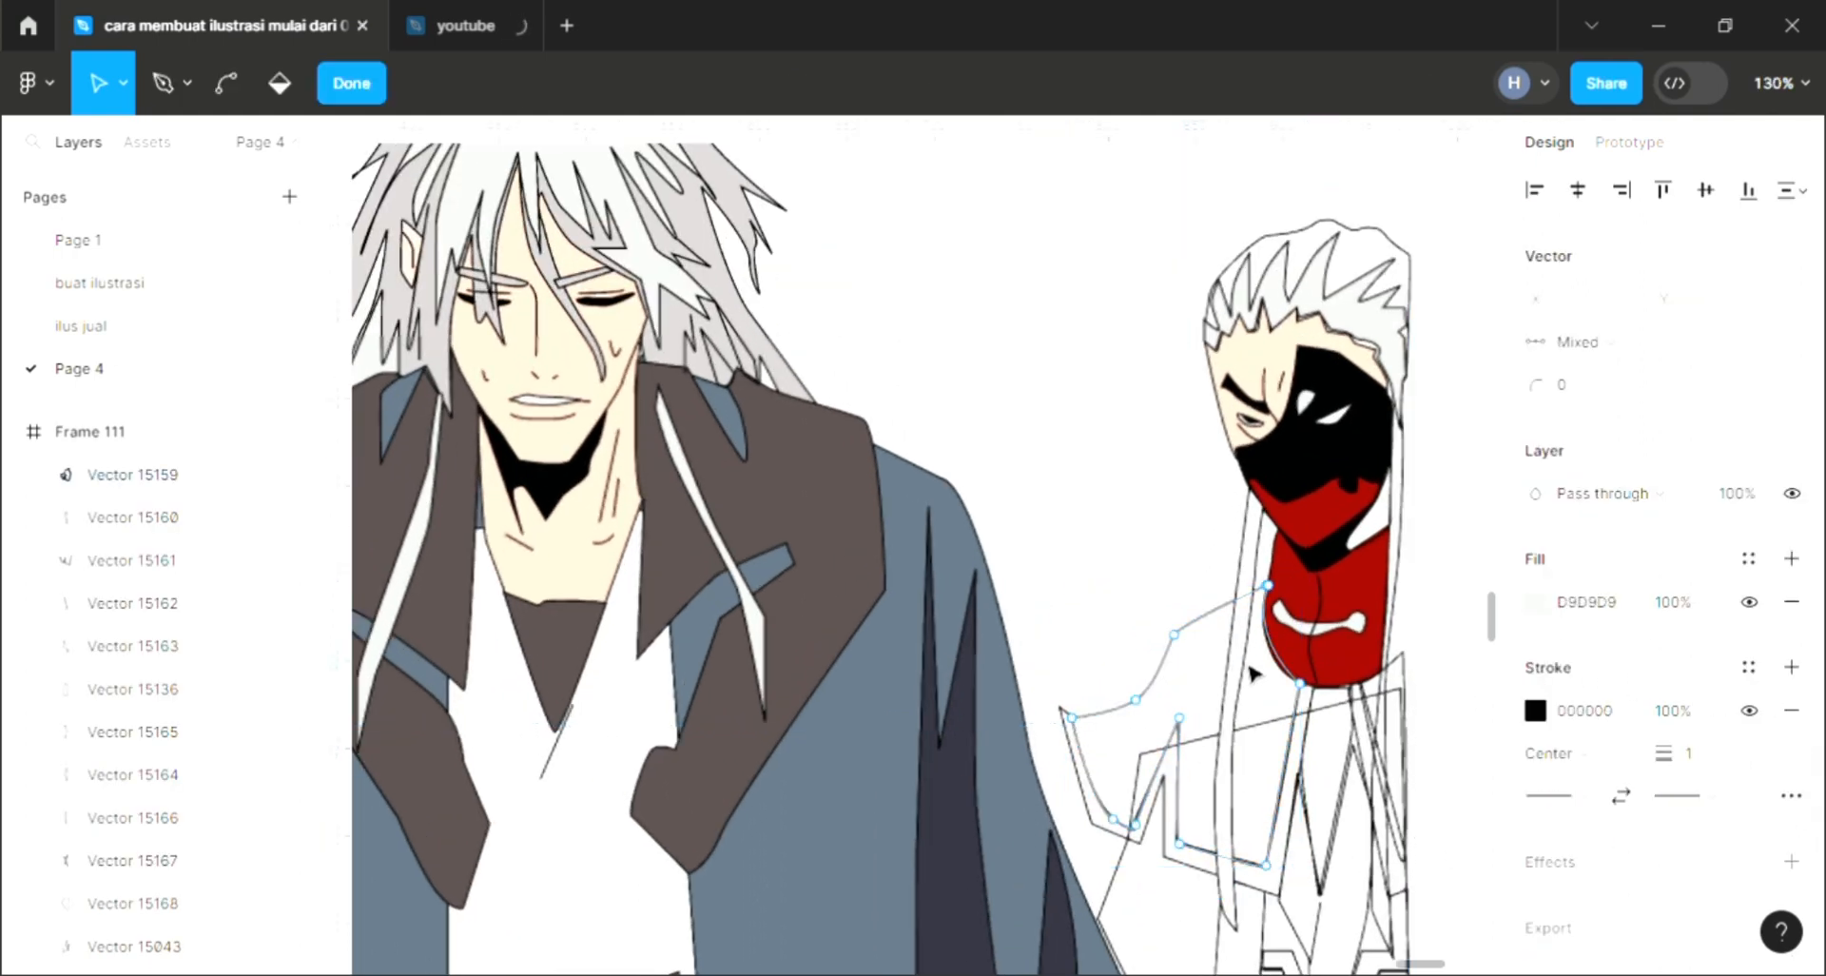
scroll(1251, 673, up, 5)
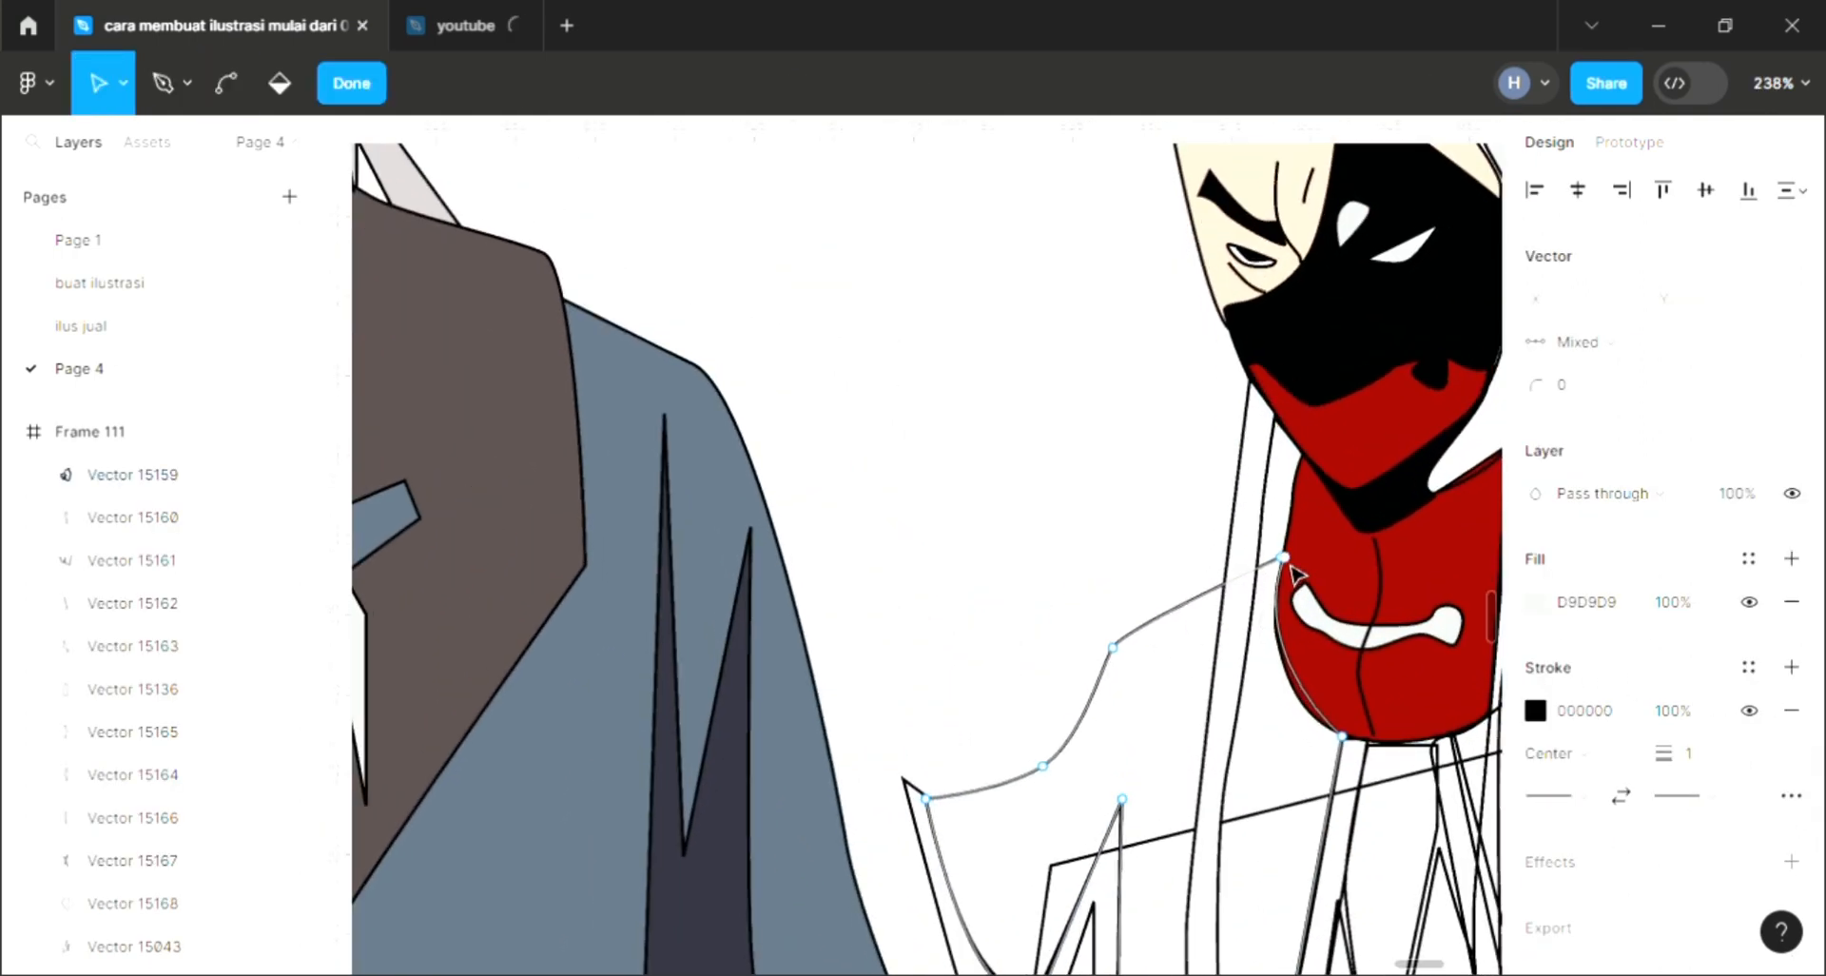
click(1284, 558)
drag(1287, 567, 1284, 569)
scroll(1183, 603, down, 5)
key(Escape)
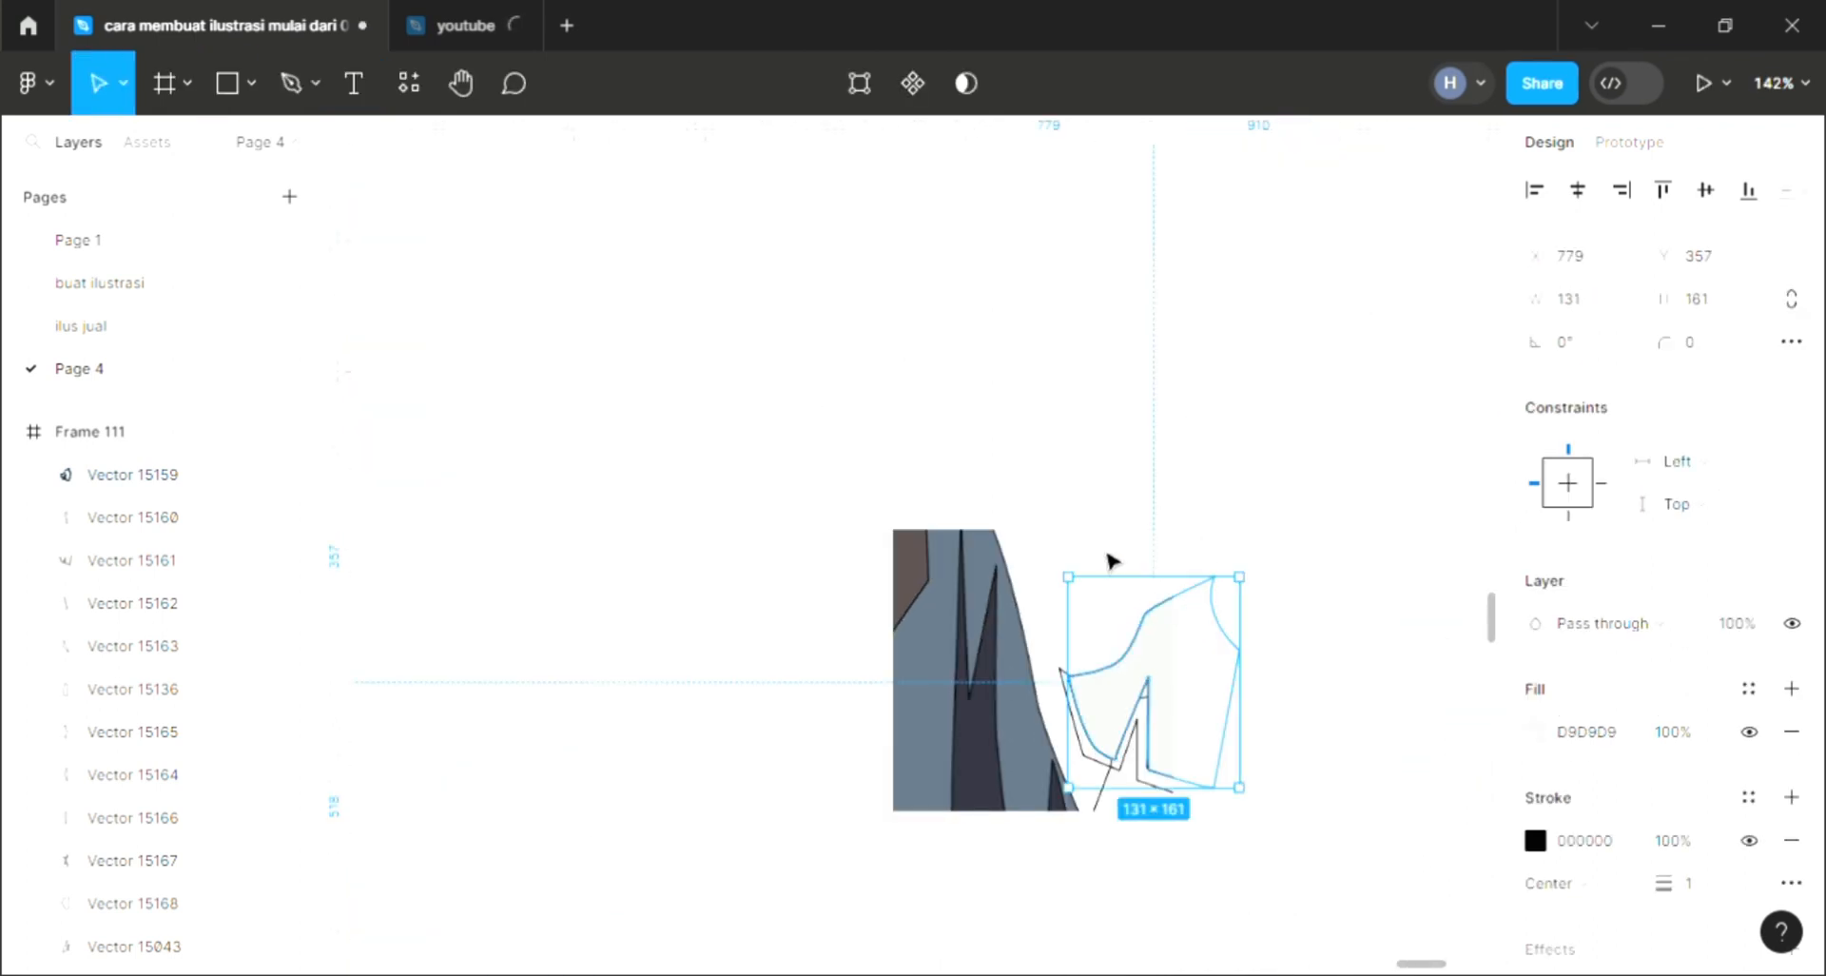
Step: Sample the main character's coat color for the shoulder shape, then darken it to 2F5578 in the color picker
key(i)
click(546, 837)
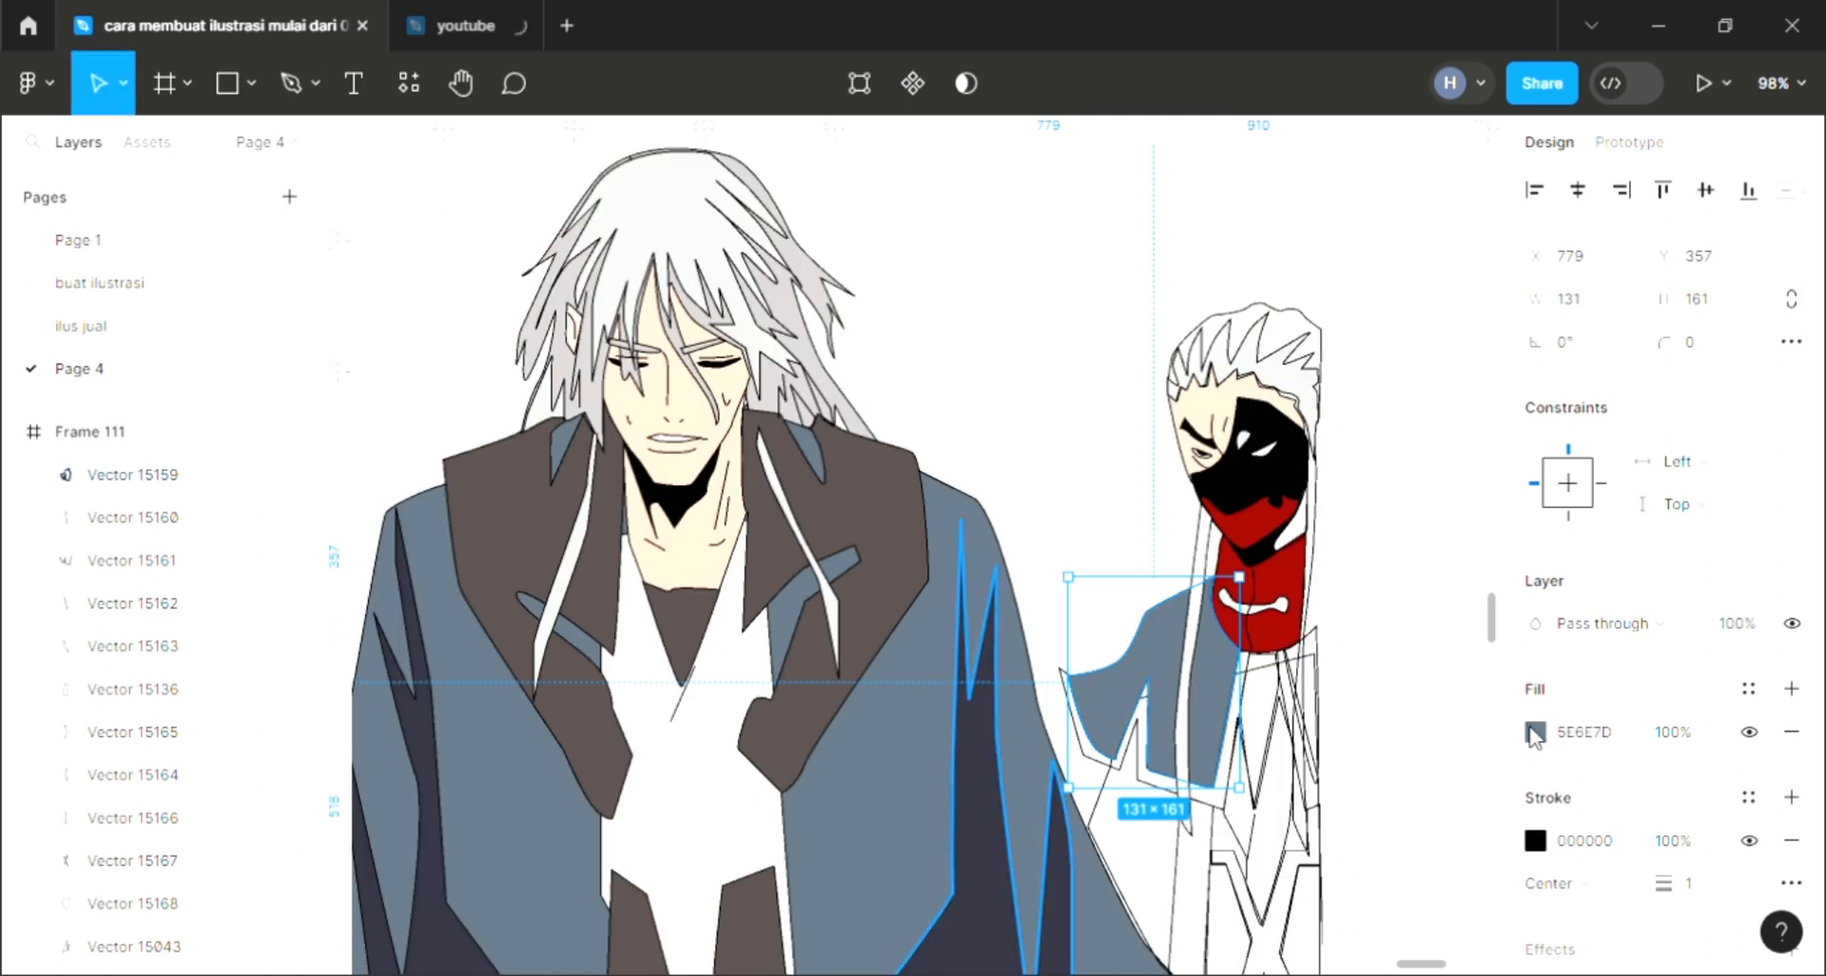
click(1536, 732)
click(1378, 452)
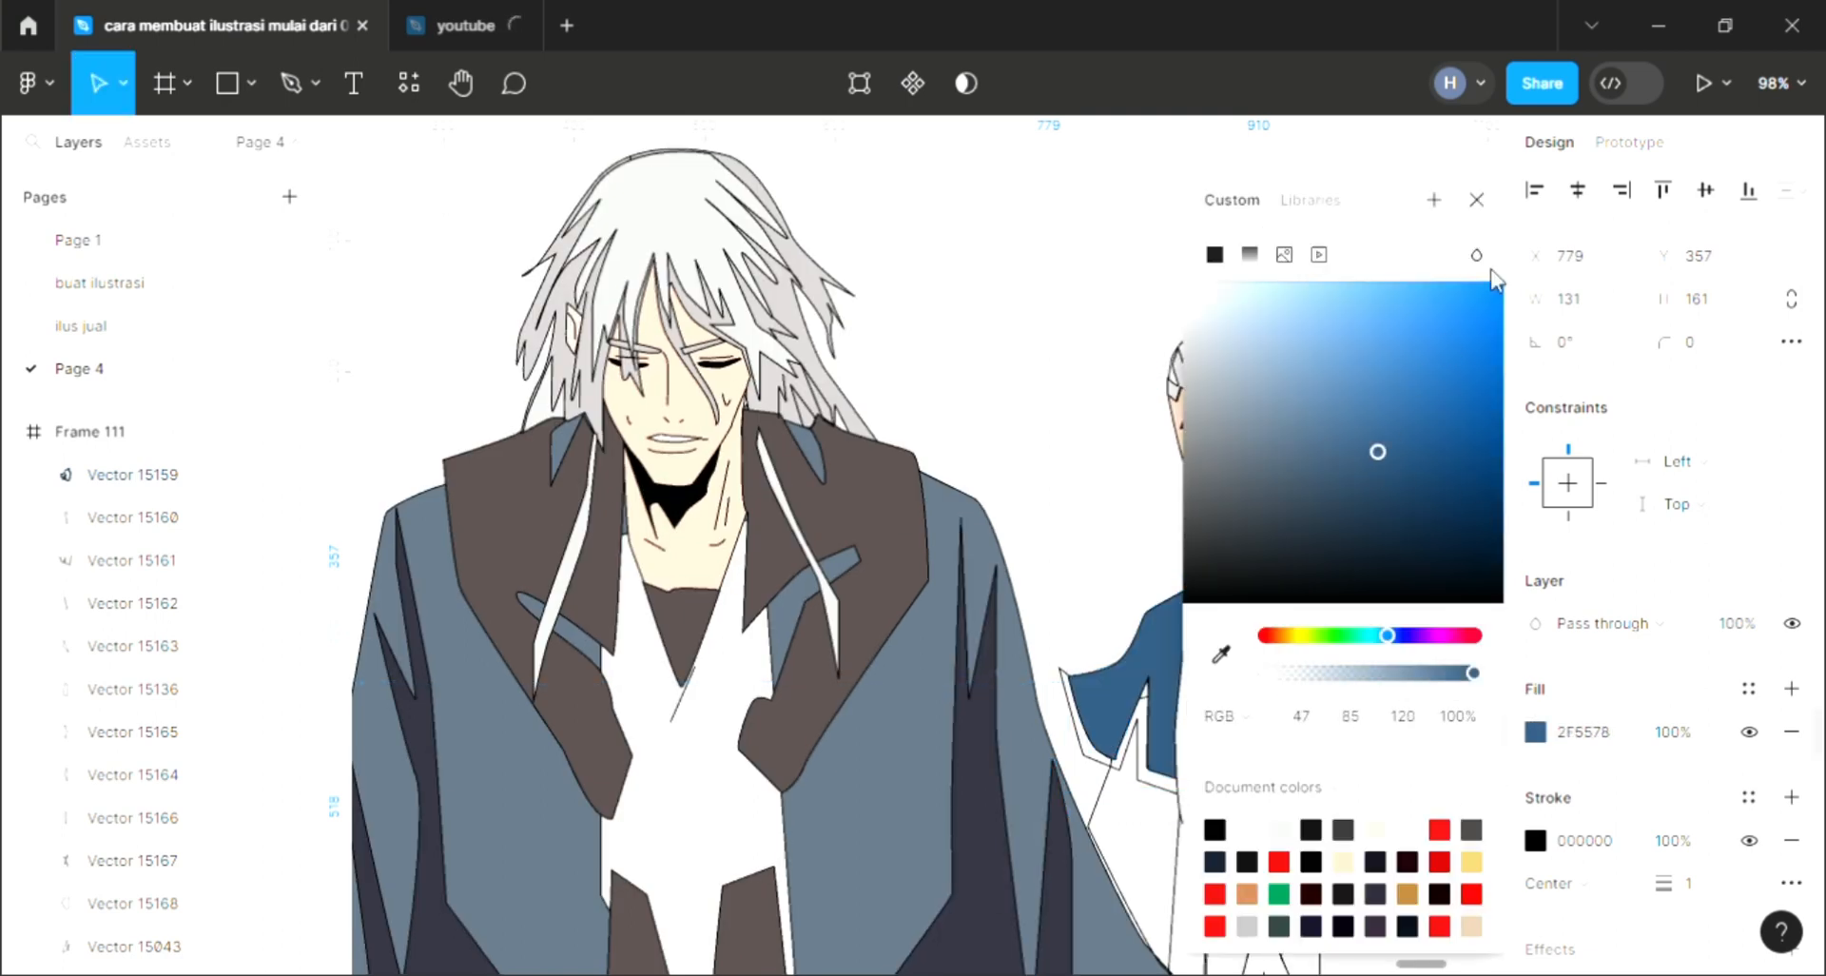
click(1476, 200)
Step: Fill the collar shape below the right character's shoulder with white
scroll(1227, 677, down, 1)
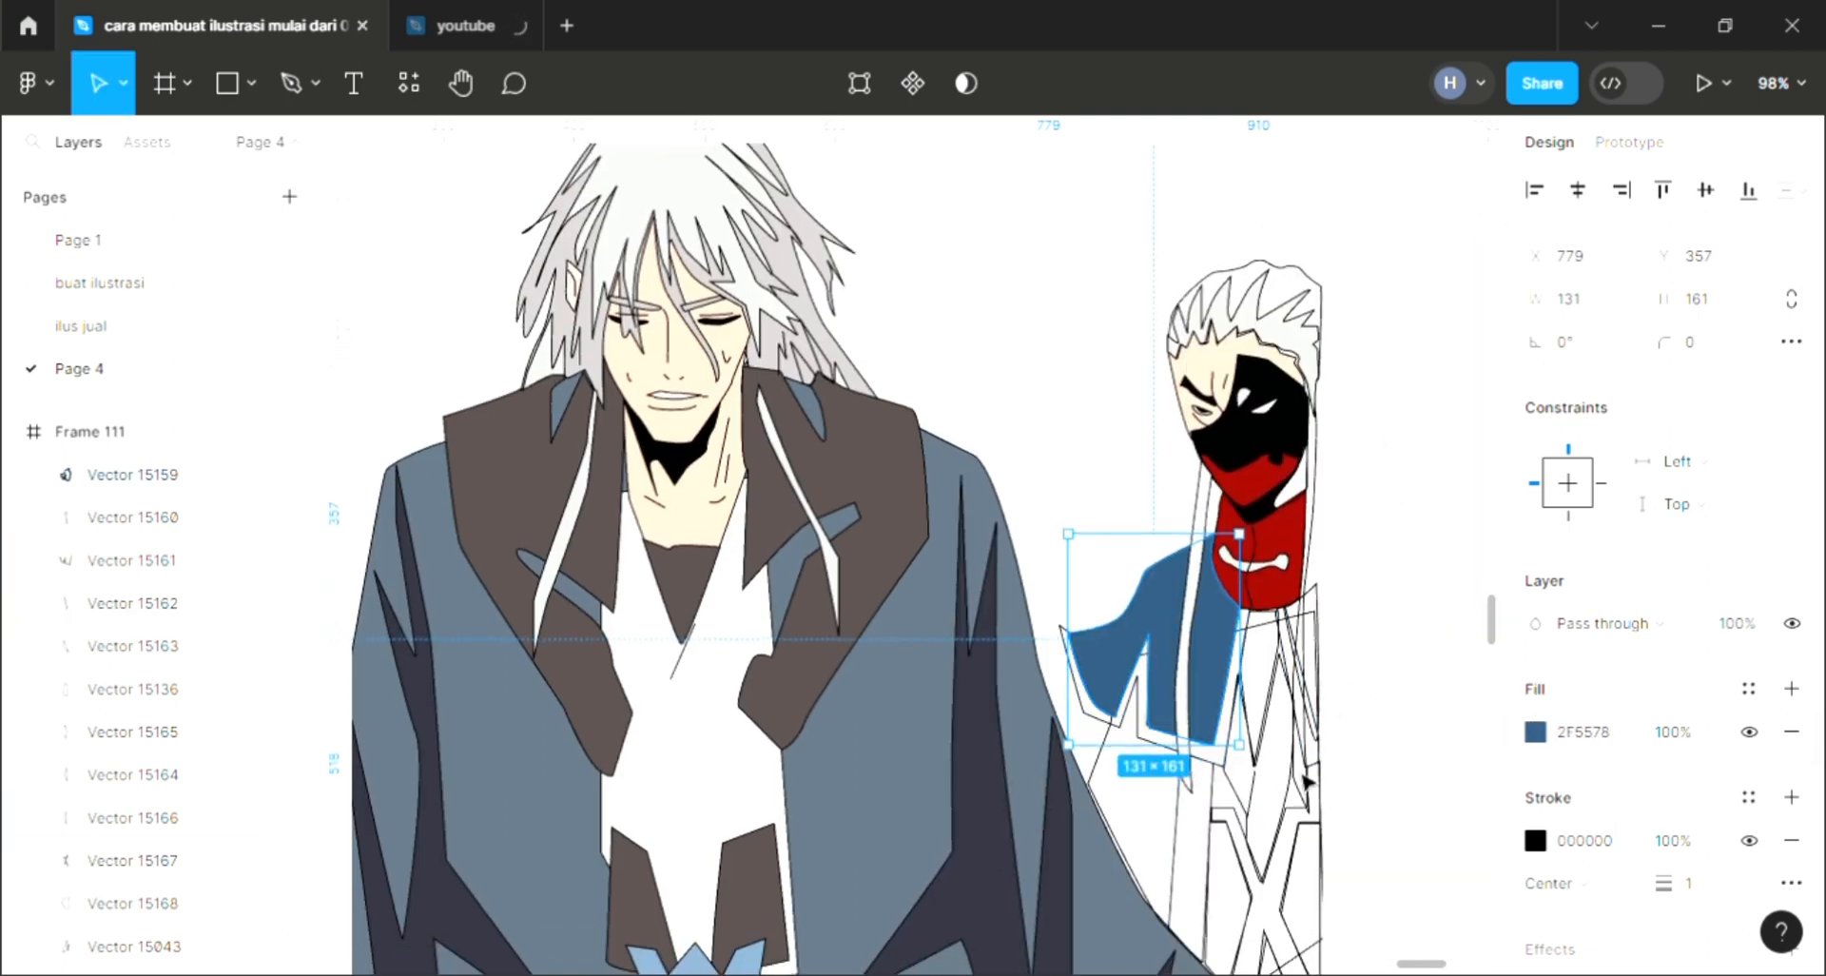
click(1097, 718)
click(1792, 688)
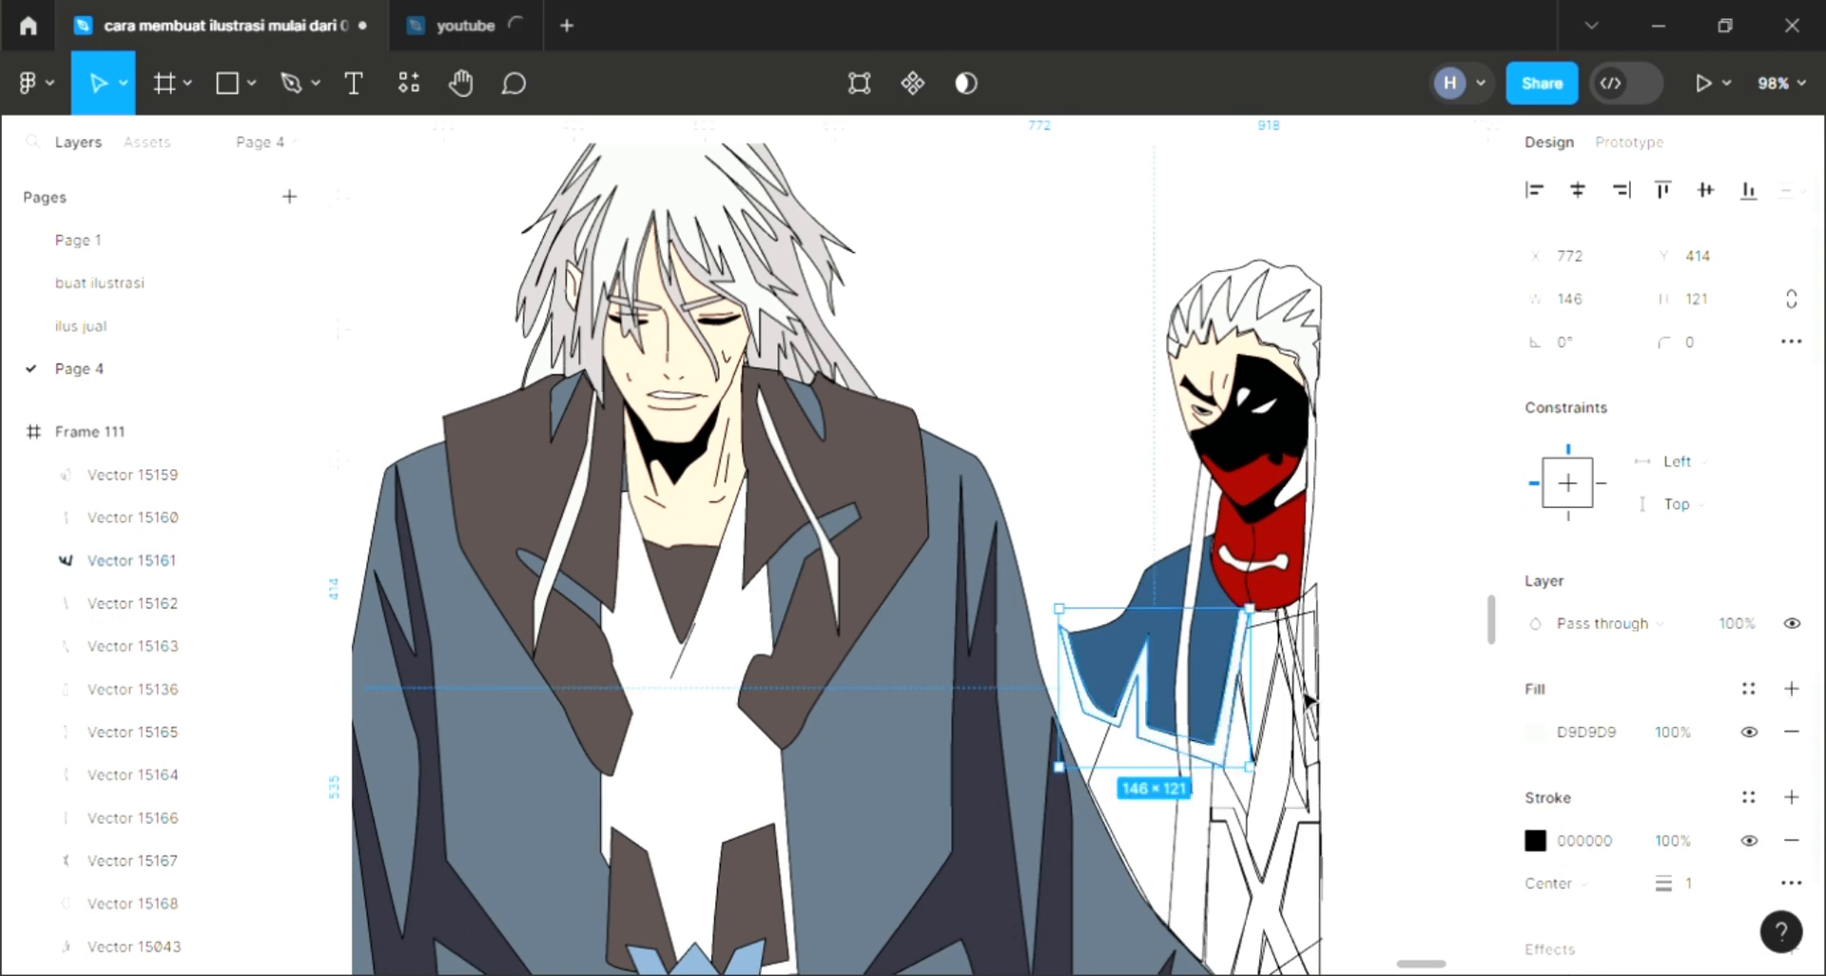
key(i)
click(1140, 526)
scroll(1180, 820, down, 1)
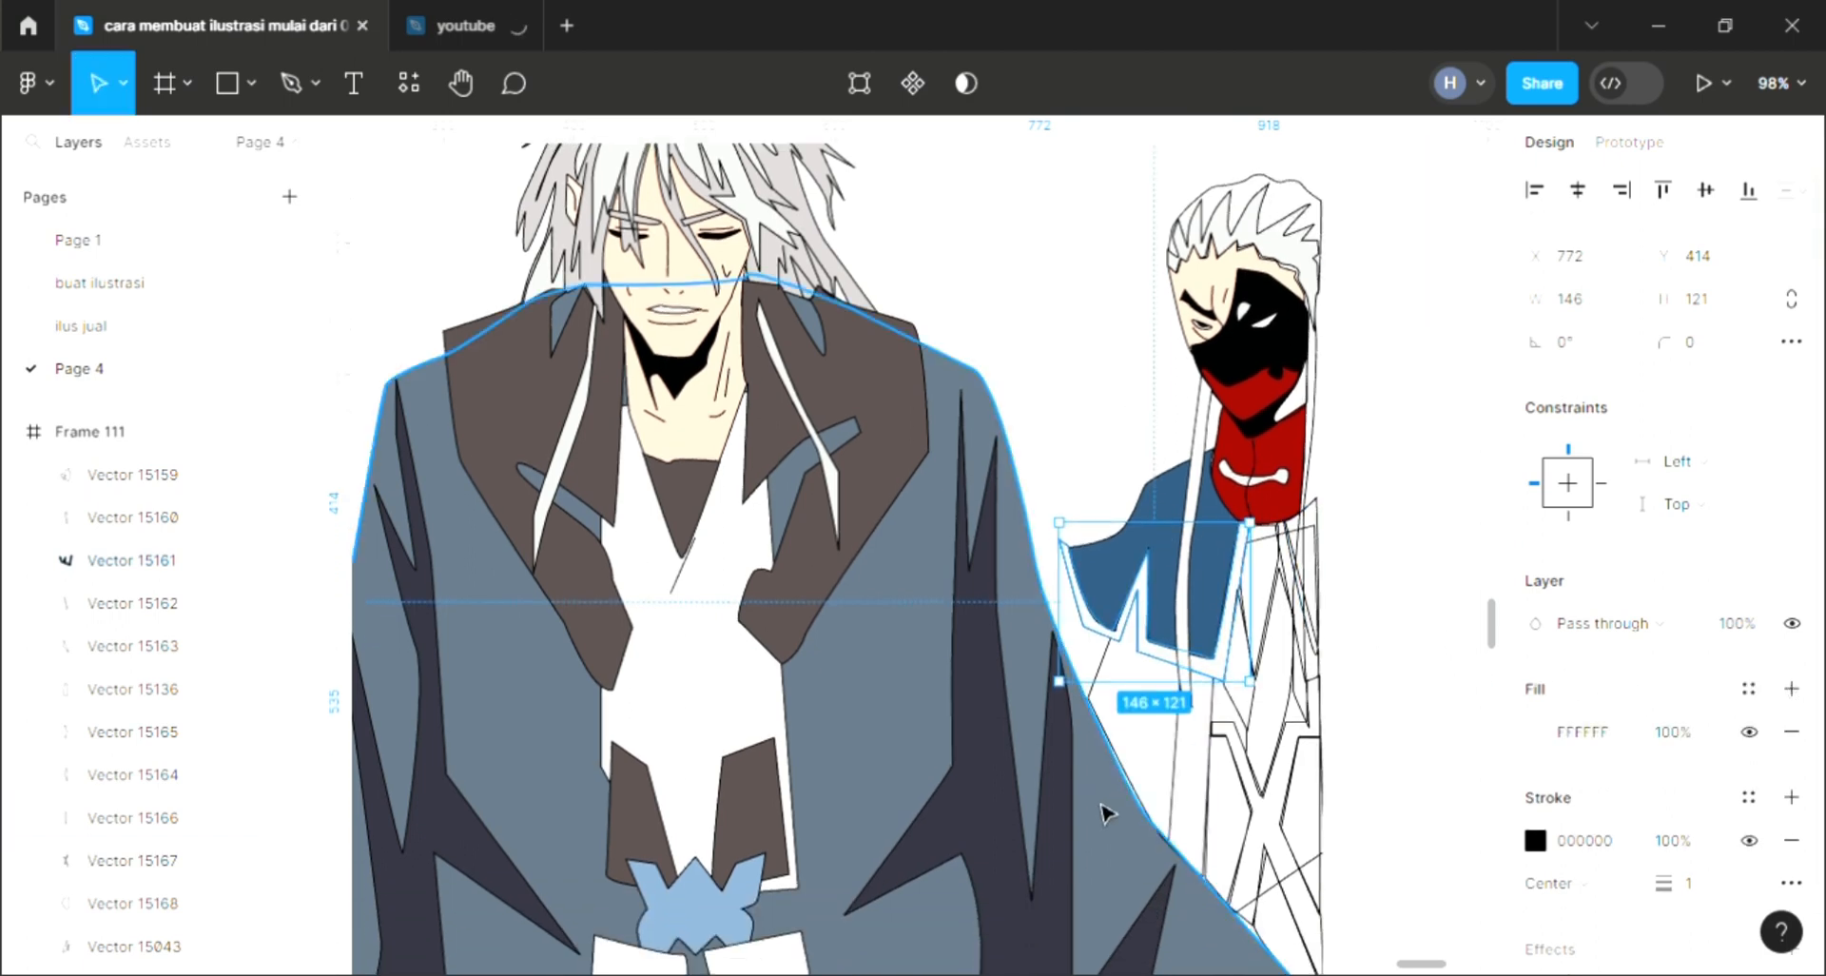
Step: Fill the narrow strip on the right character's body with the dark brown sampled from the main character's coat
click(1286, 835)
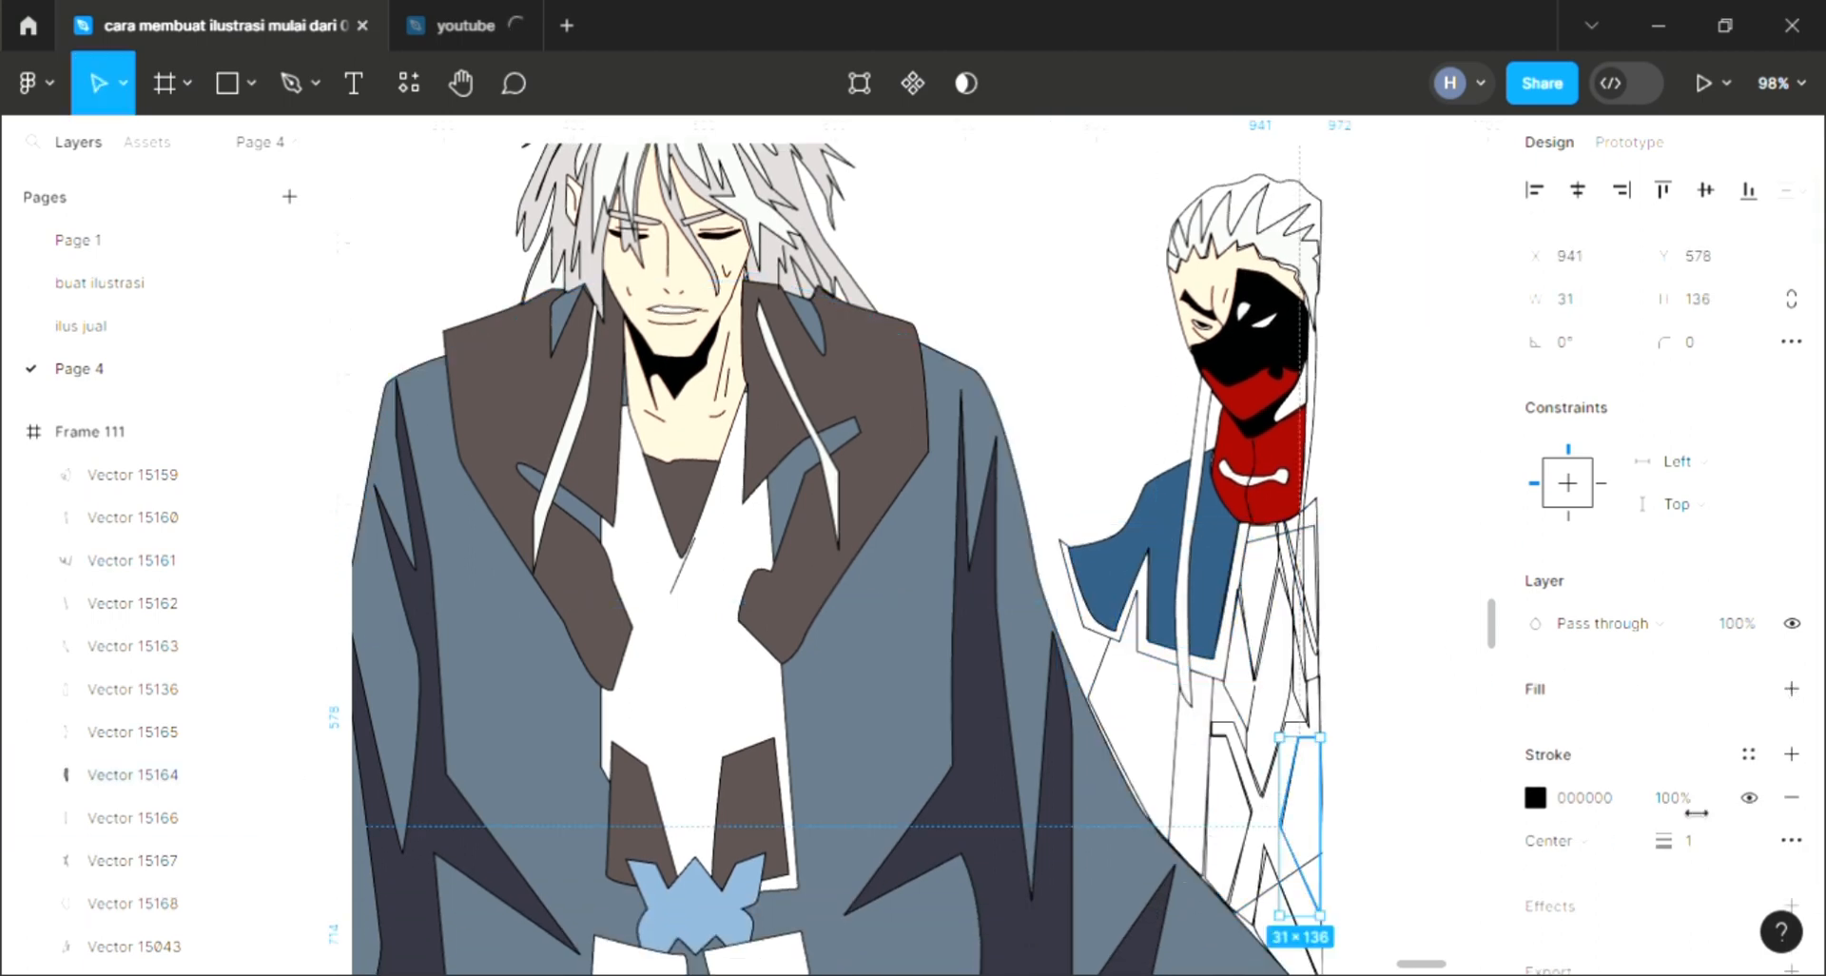
click(1792, 689)
key(i)
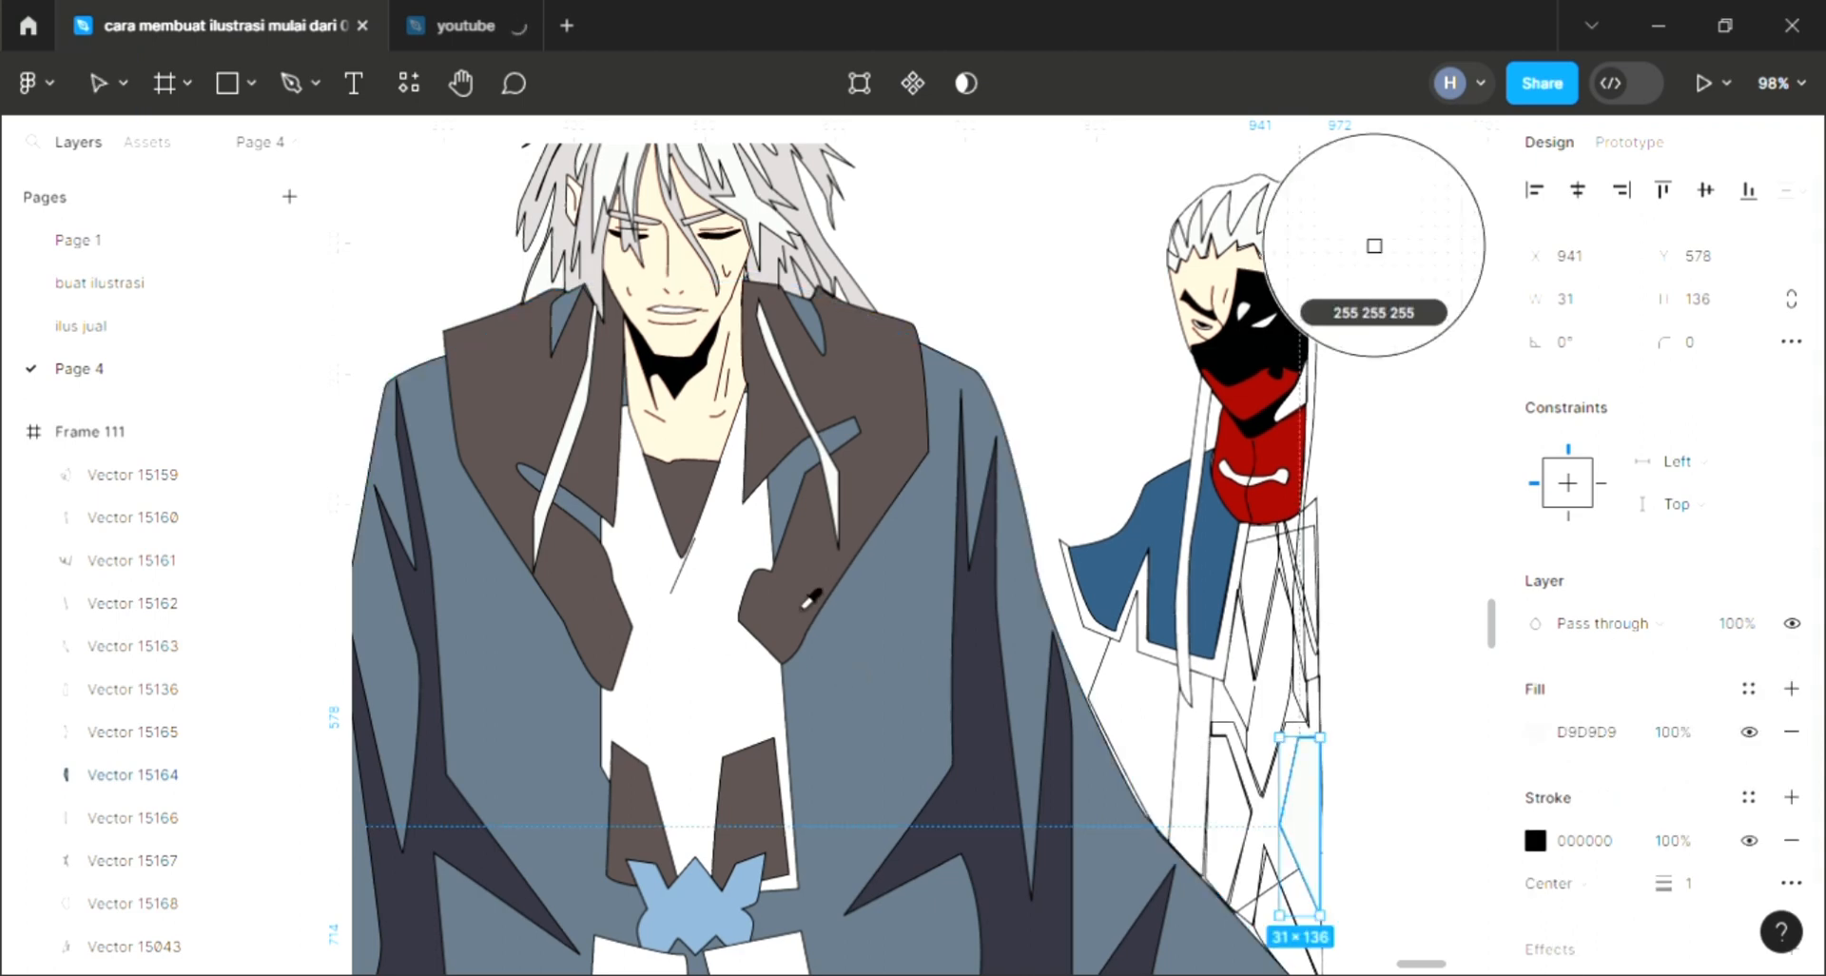
click(807, 600)
Step: Fill the neighbouring narrow strip with the same dark brown from the main character's coat
click(1252, 836)
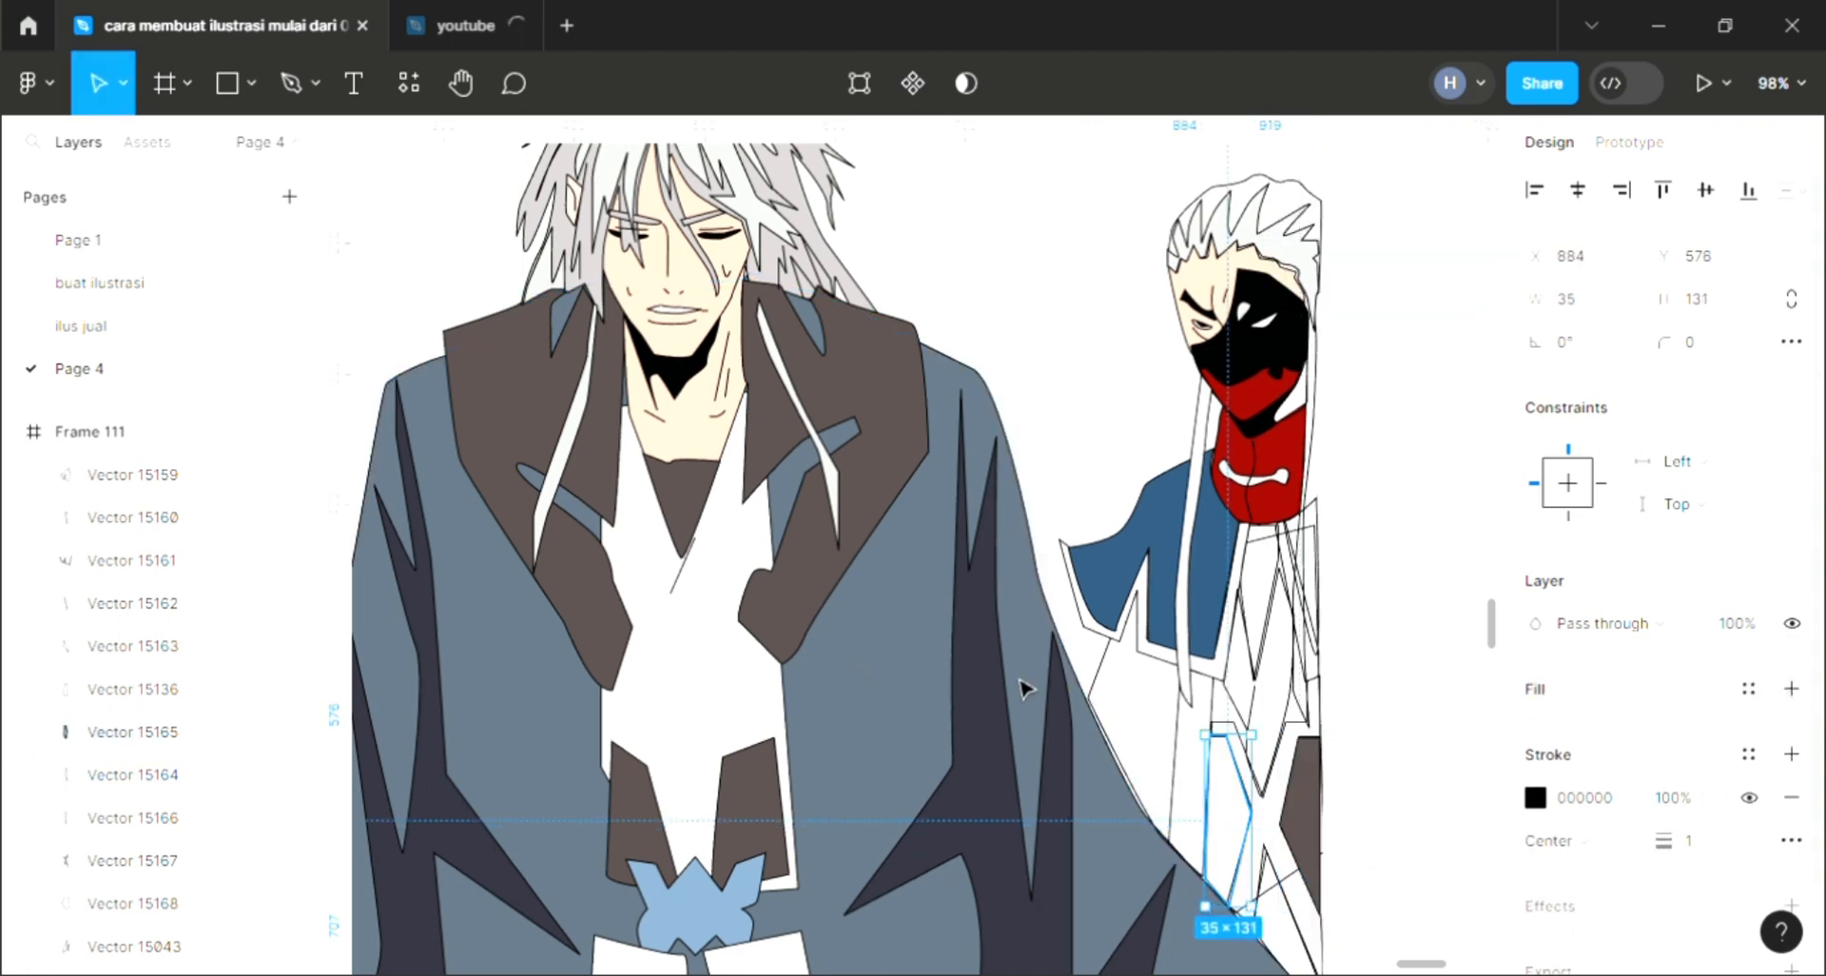
key(i)
click(807, 594)
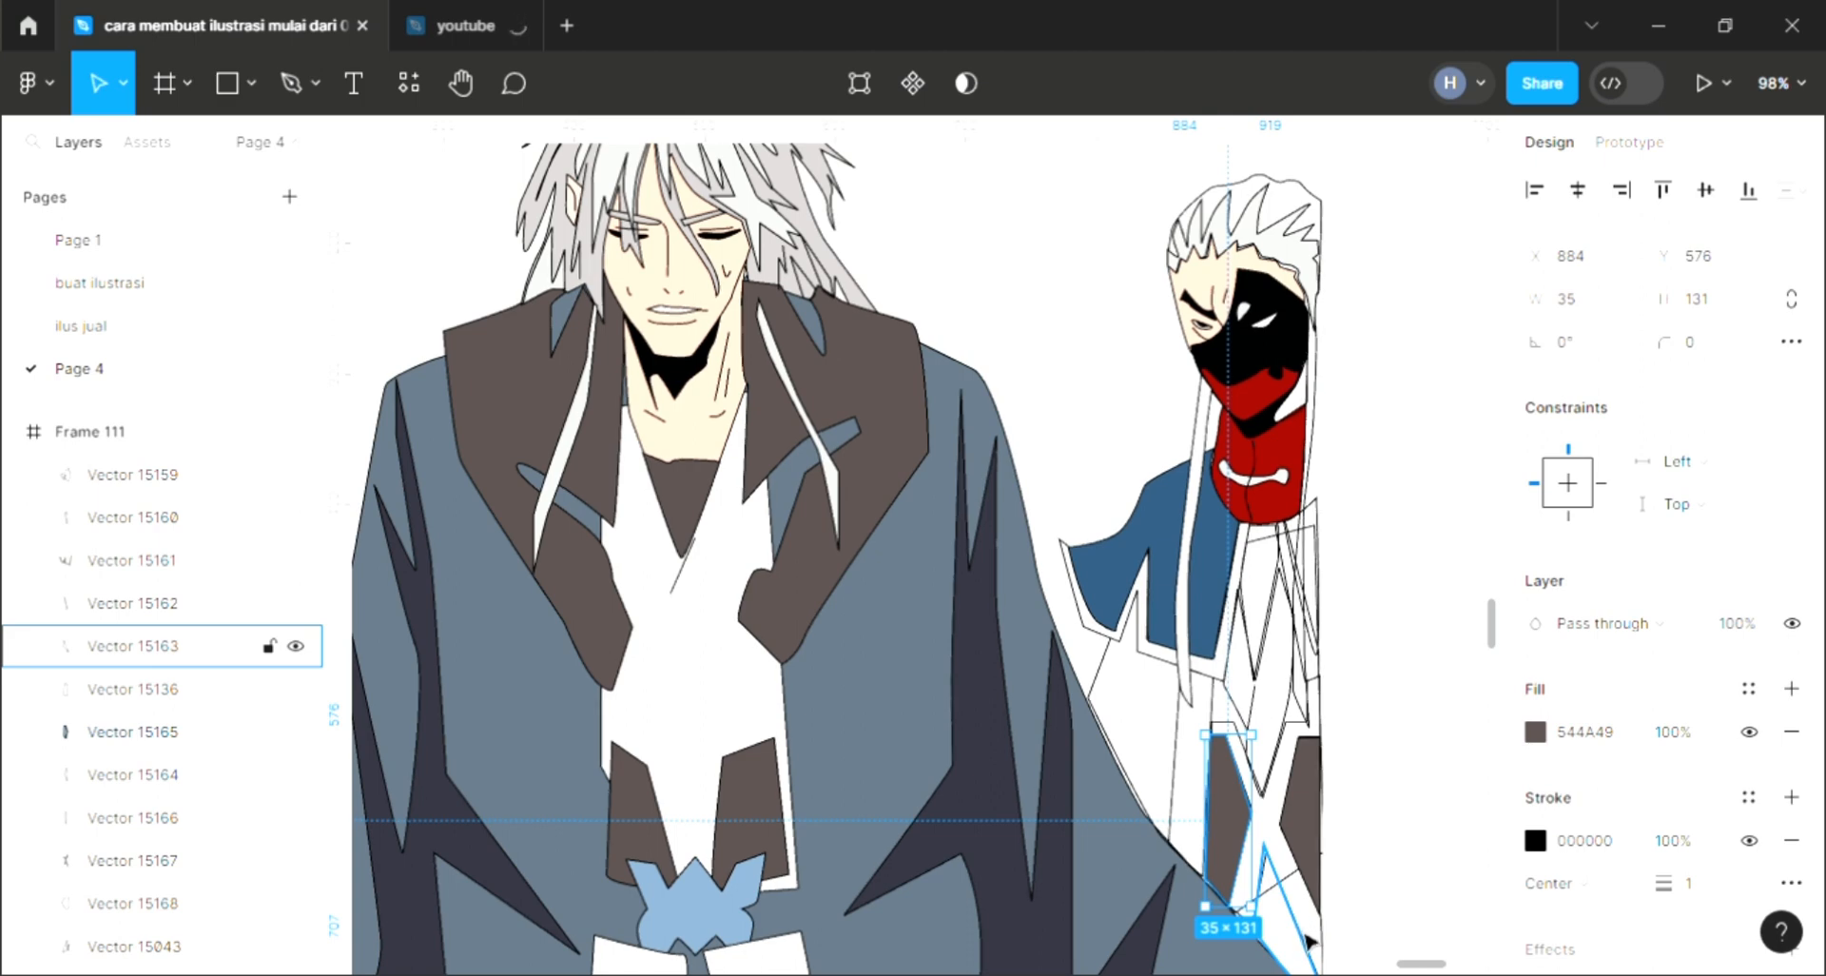
Step: Add a fill to the shape below the strips and sample the same dark brown for it
click(1309, 941)
click(1793, 690)
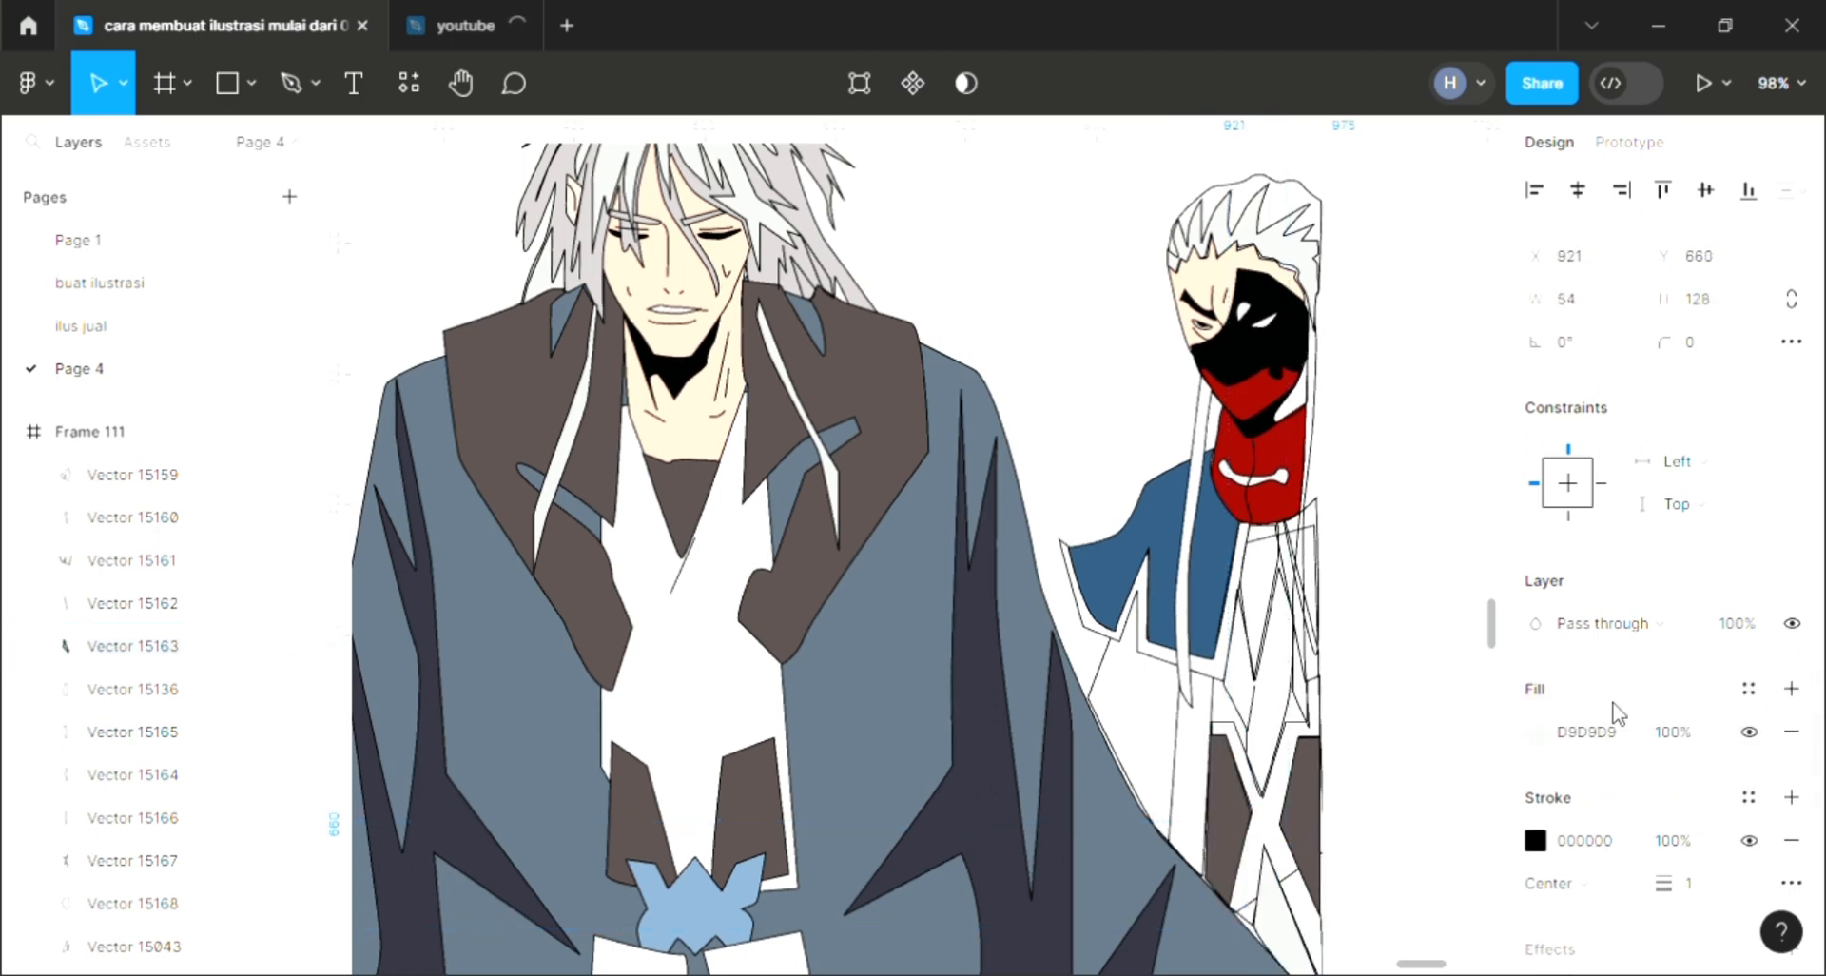
key(i)
click(1274, 813)
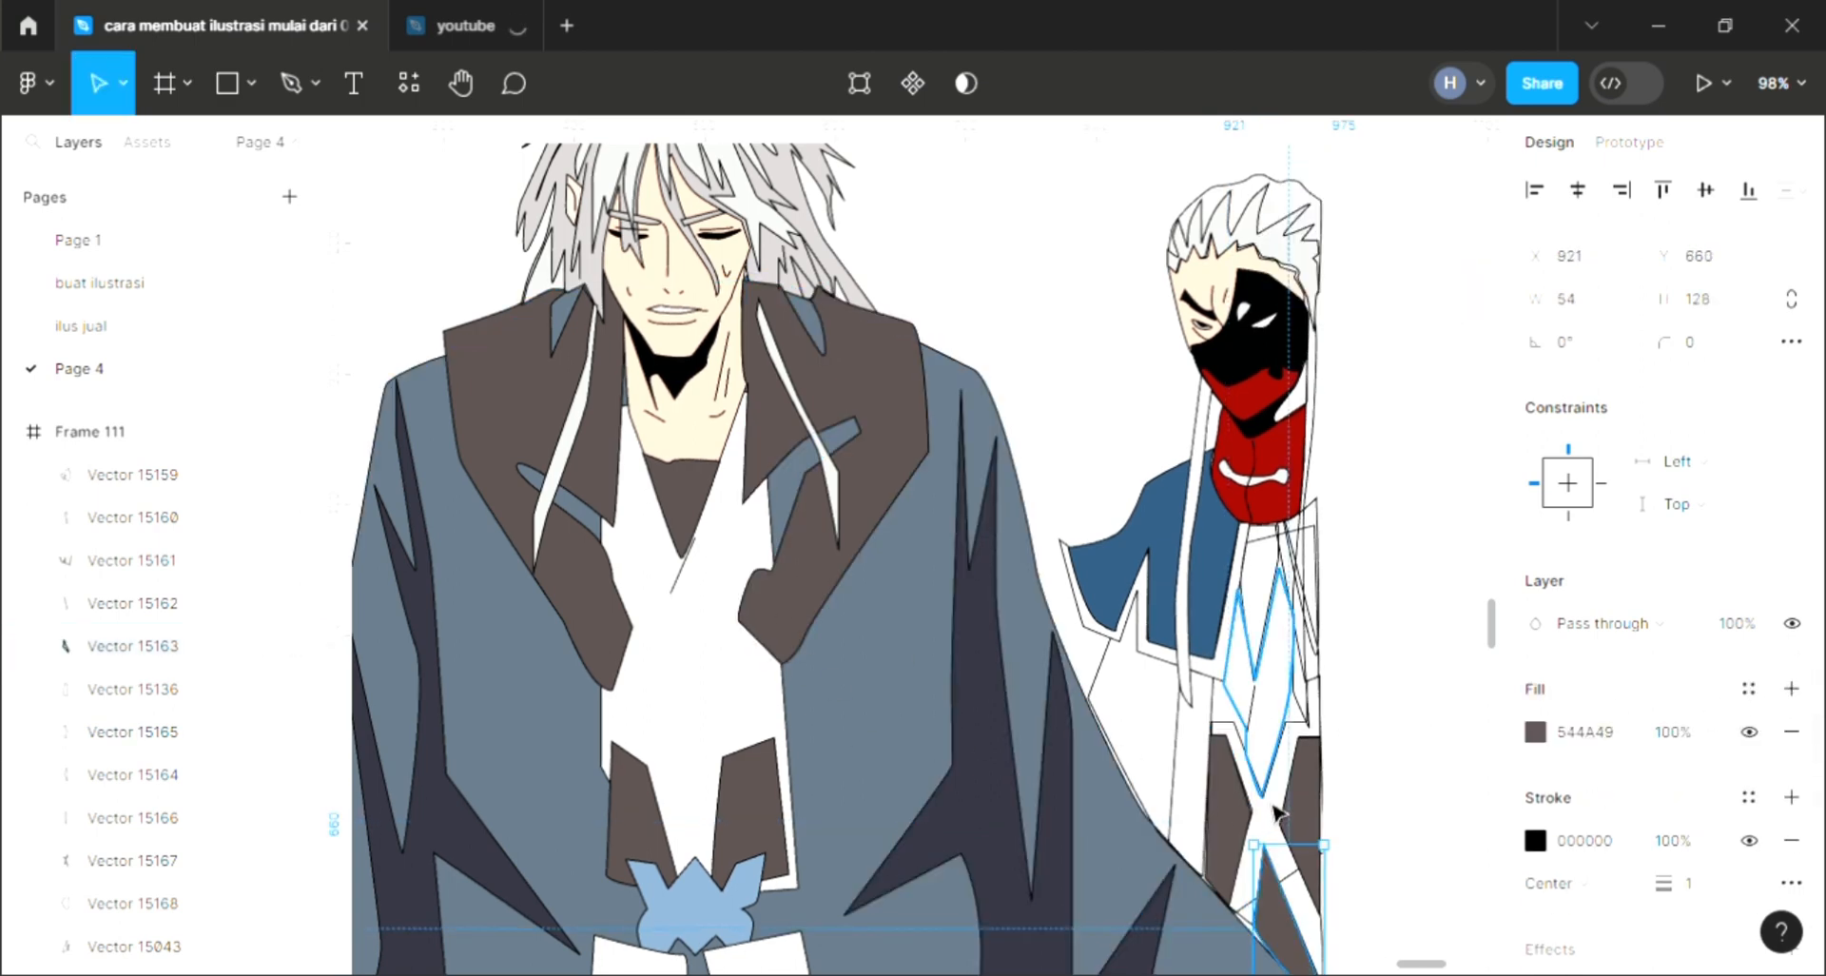
Step: Add a fill to the long diamond shape on the right character's chest and sample the red of his mask for it
click(1274, 810)
click(1792, 690)
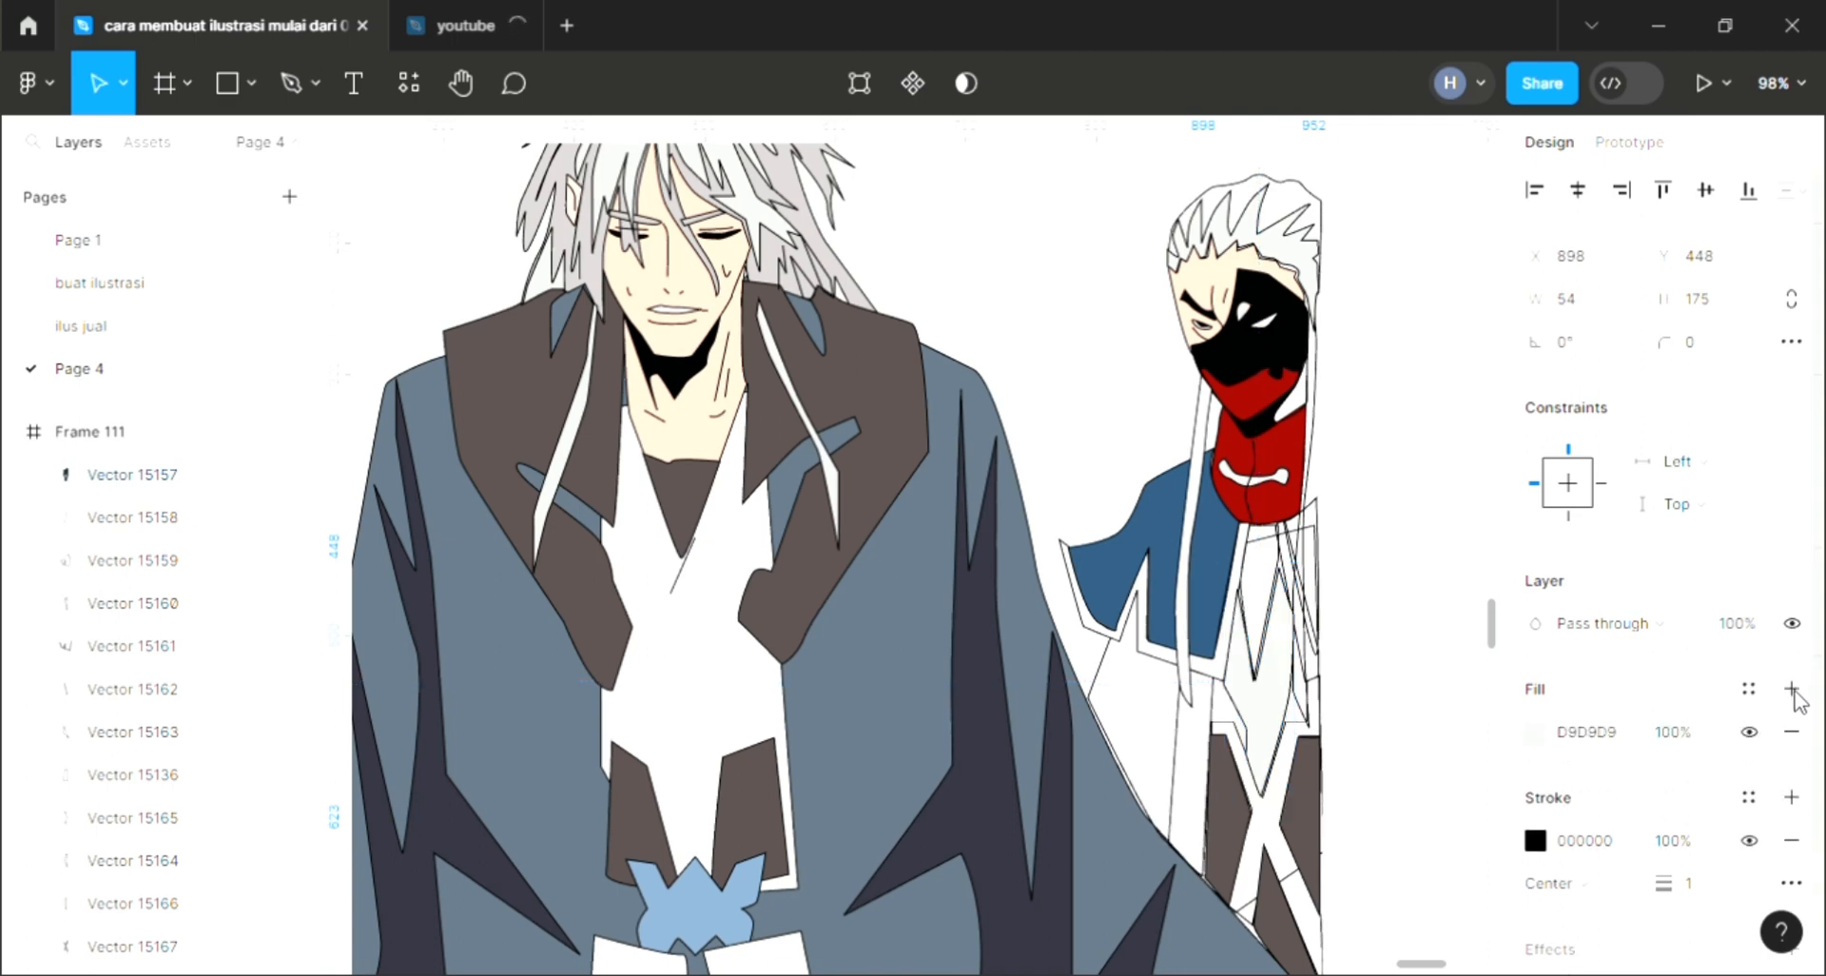
key(i)
click(1279, 447)
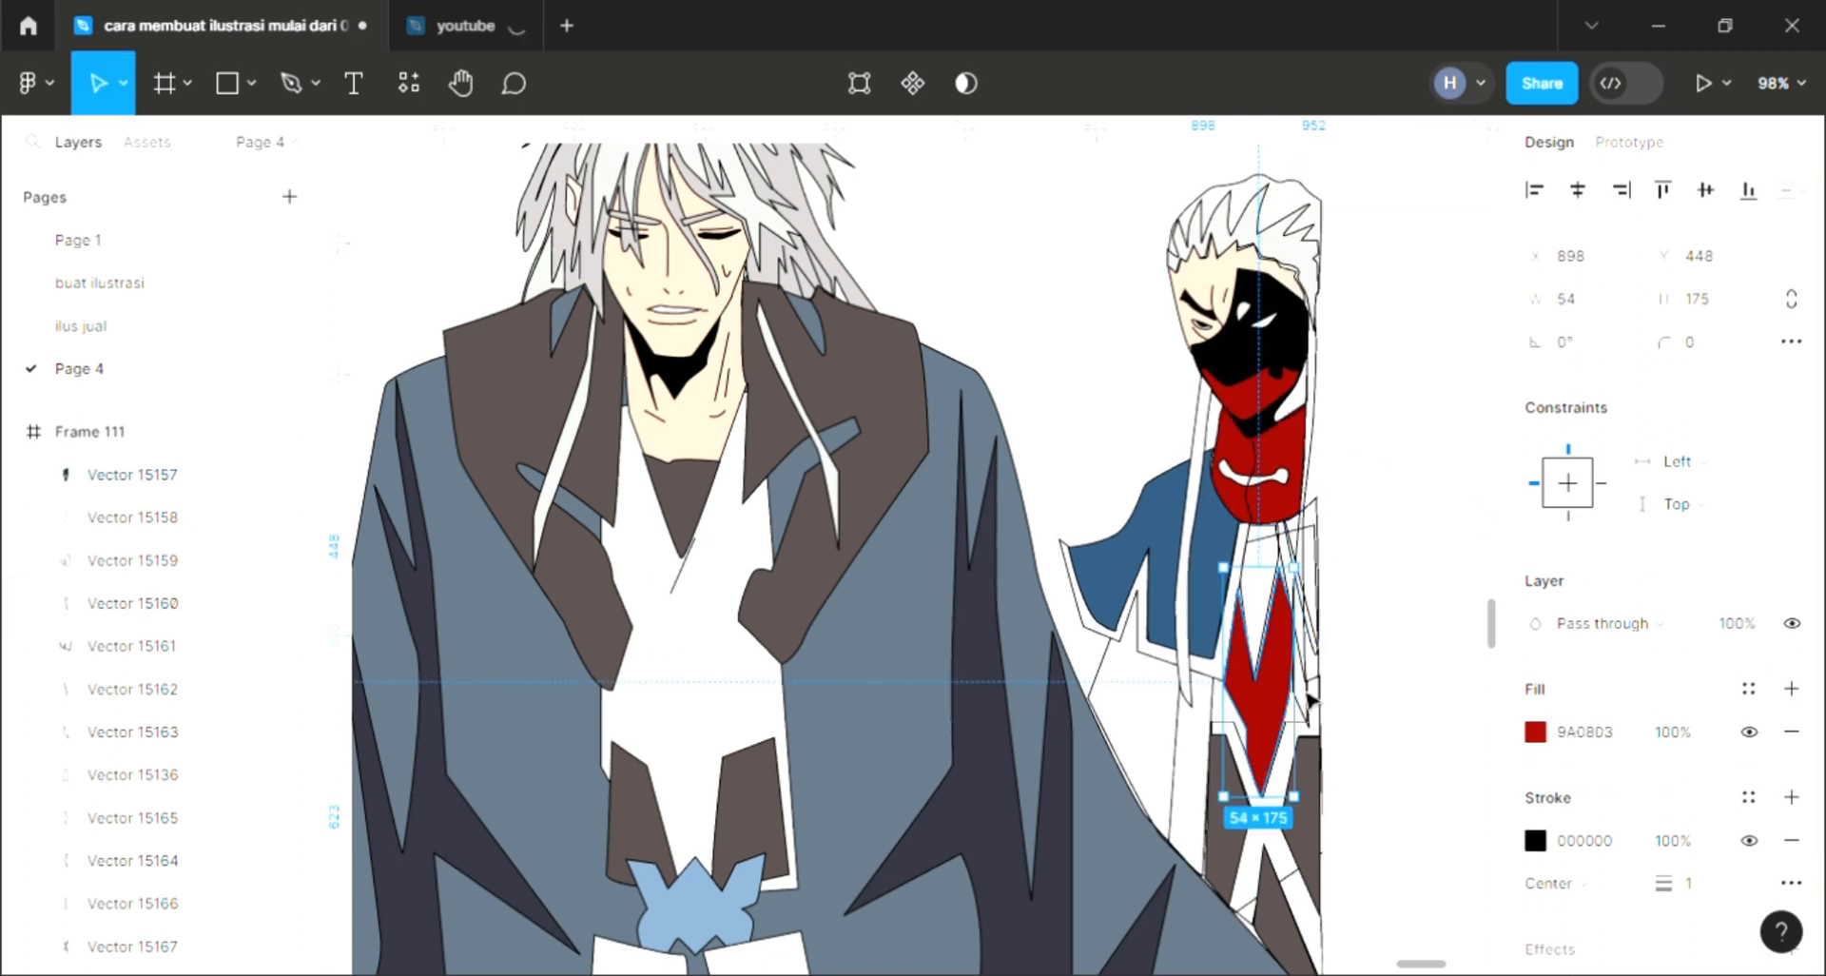
Step: Add a fill to the X-shaped piece on the right character's lower body and sample the blue of his jacket
click(1333, 653)
click(1225, 723)
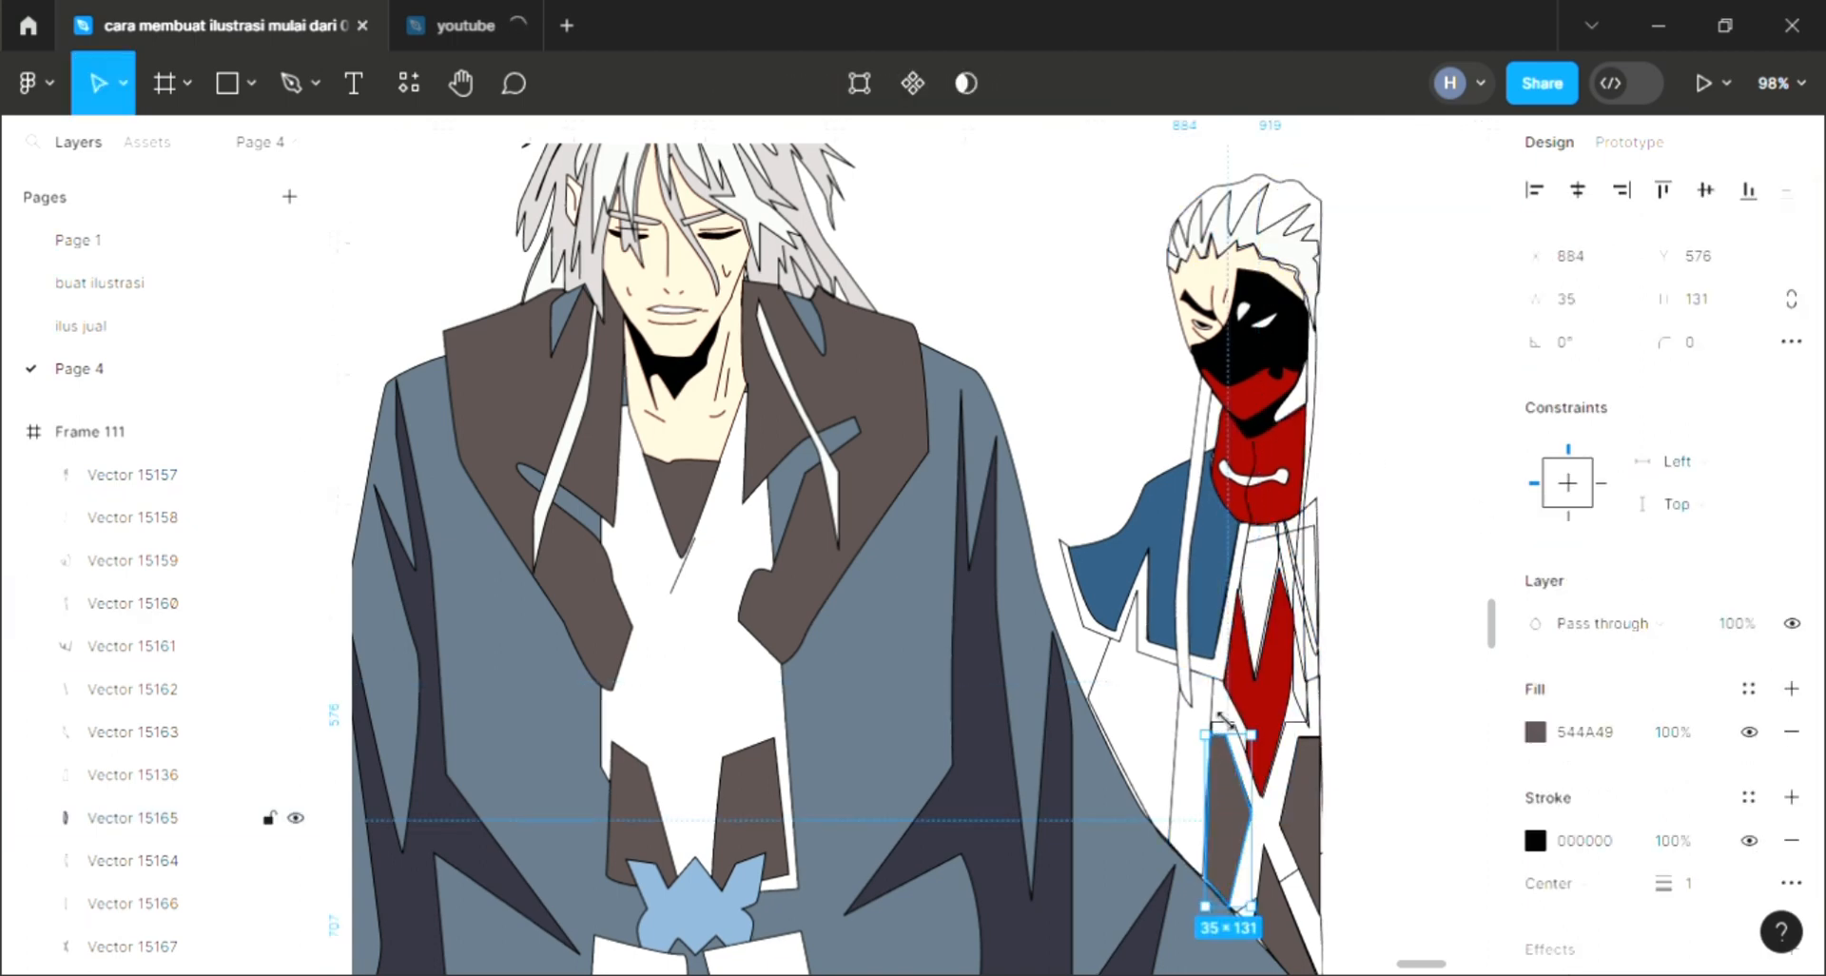
click(1260, 756)
click(1792, 689)
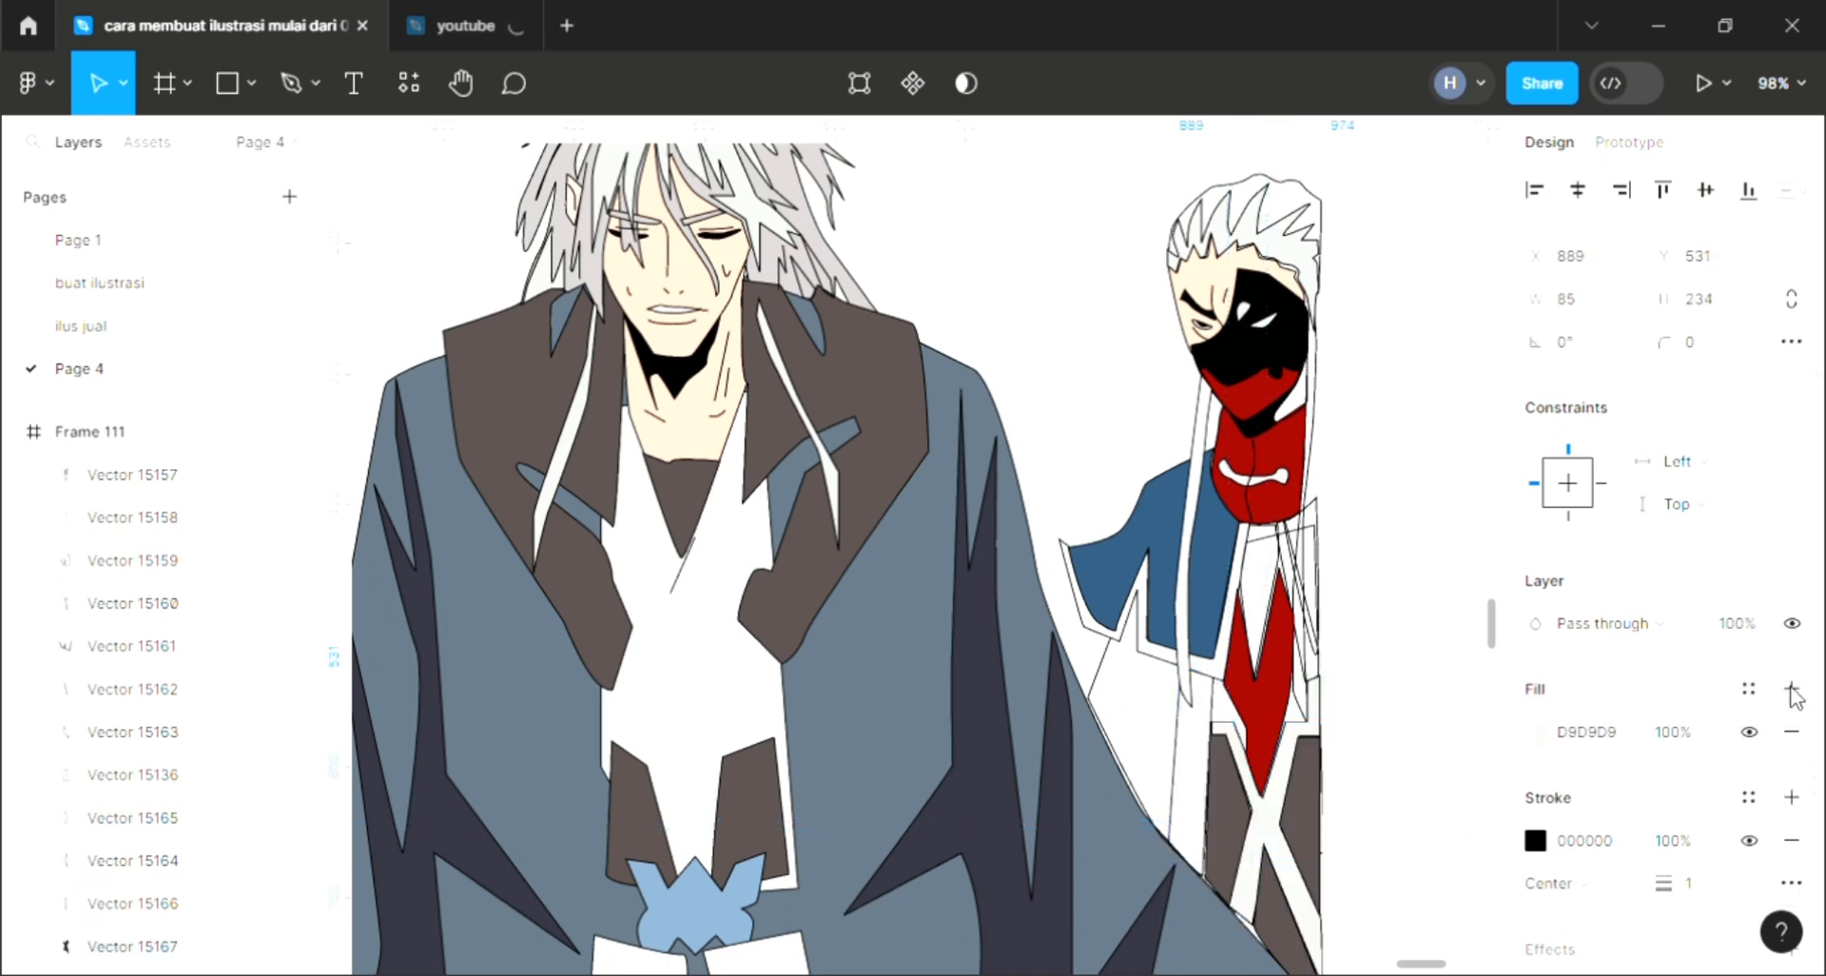
key(i)
click(1174, 625)
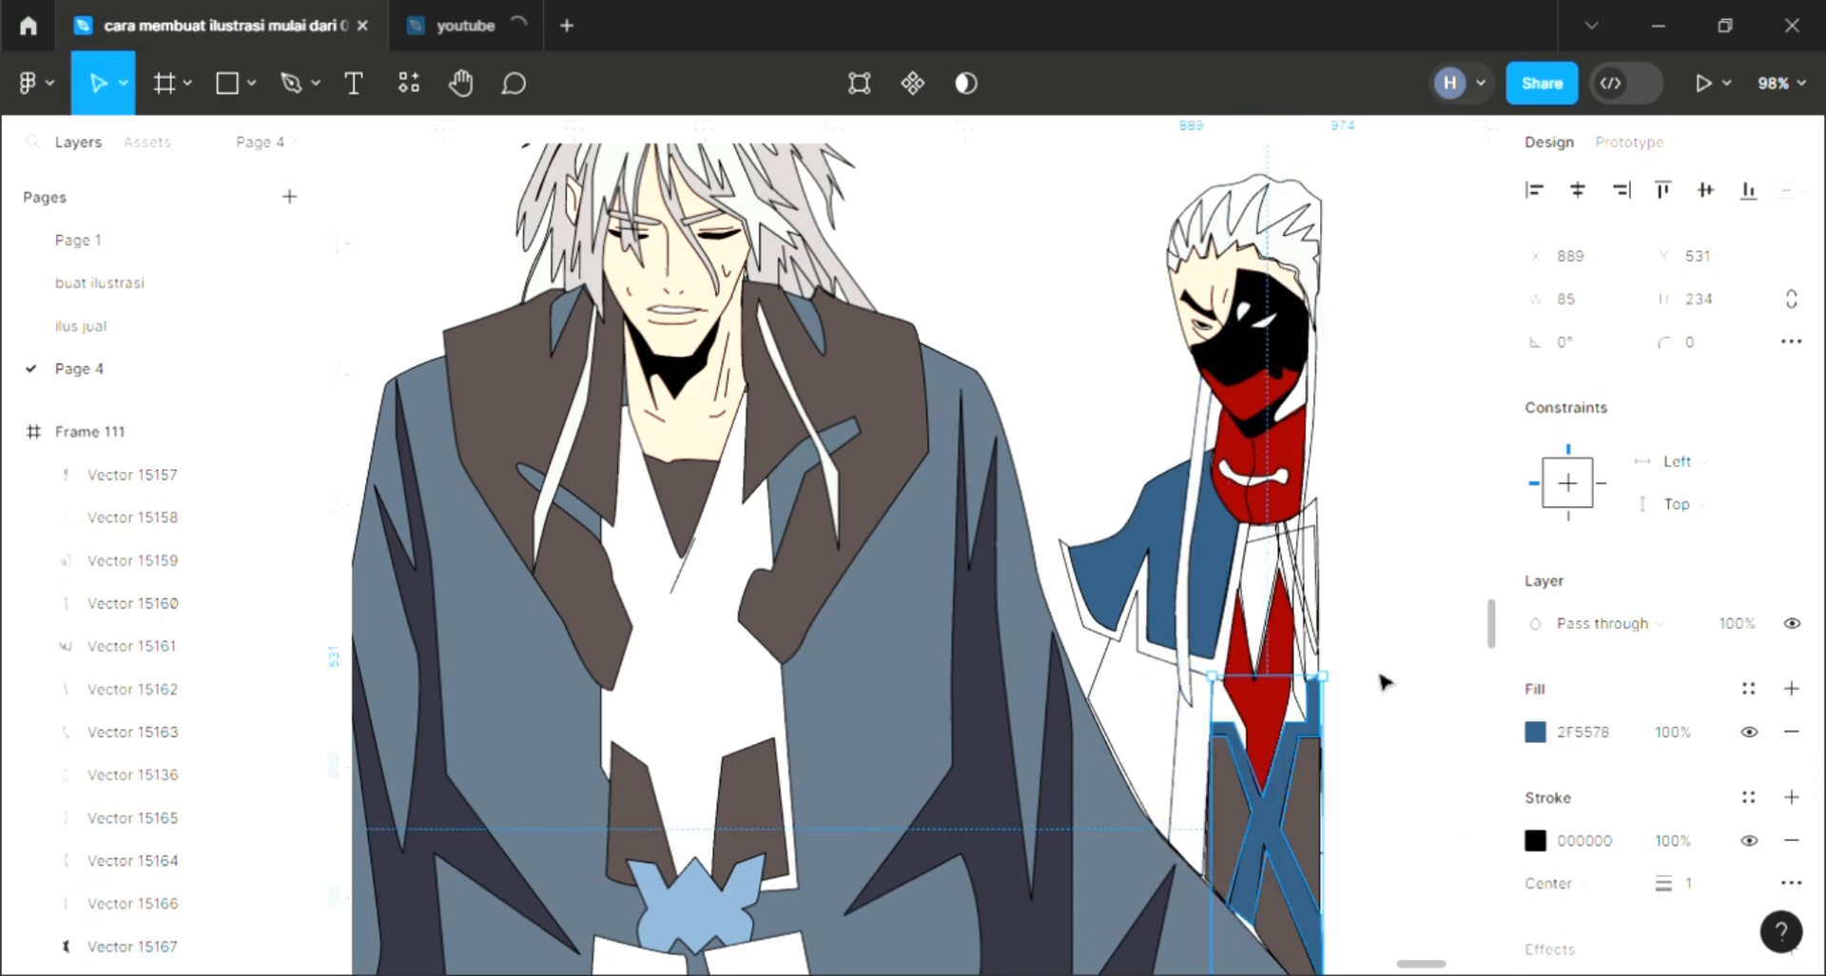
Step: Add a fill to the large shape around the right character's lower torso and sample white for it
click(1380, 676)
click(1096, 695)
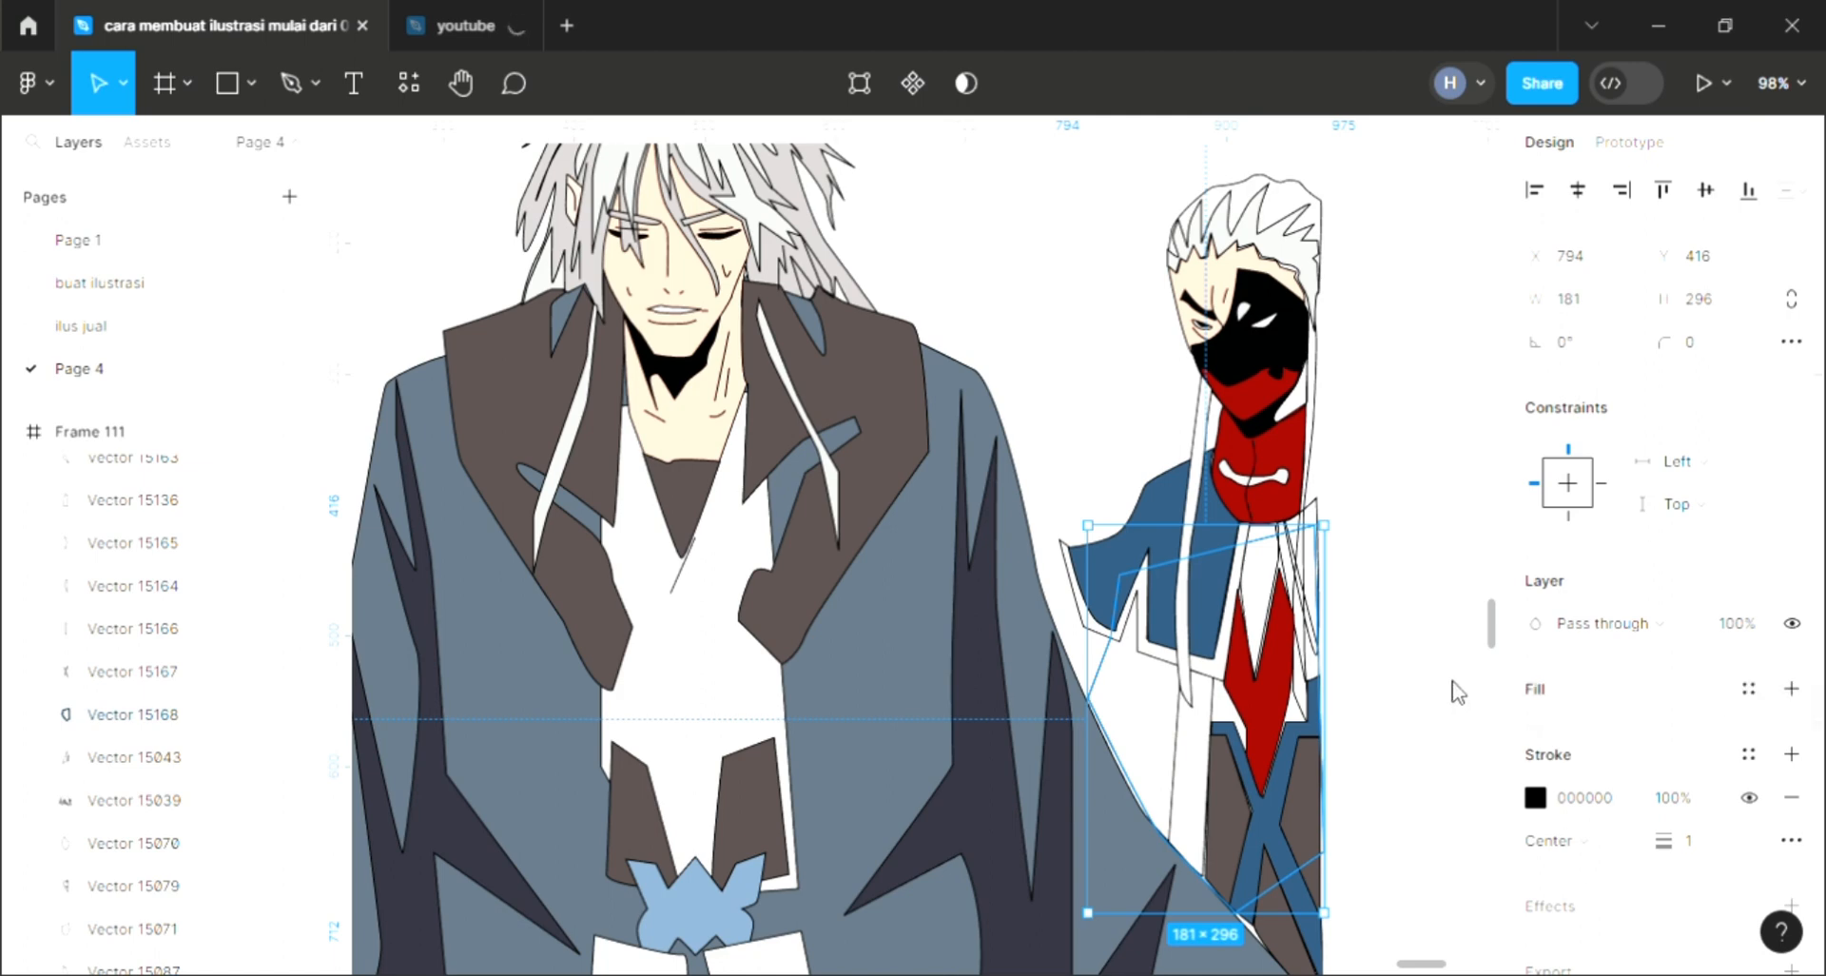
click(1792, 688)
key(i)
click(1149, 438)
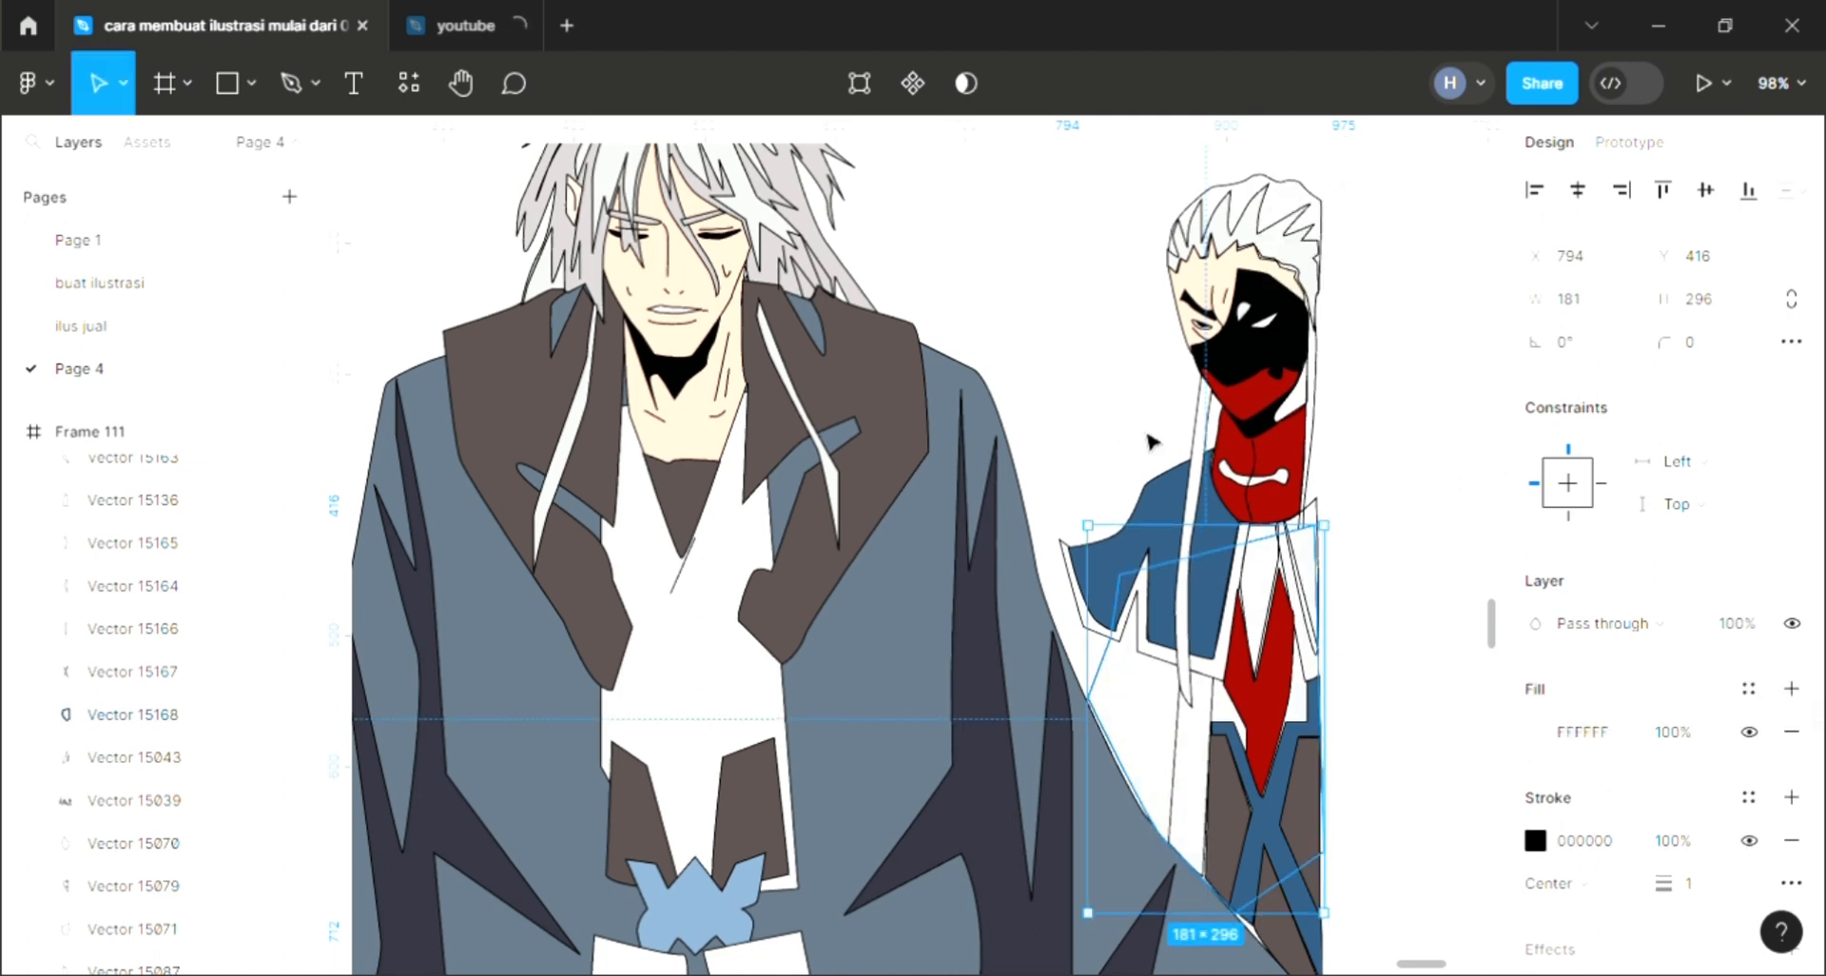
Step: Add a fill to the thin strip right of the red diamond and sample the jacket's blue for it
click(1337, 585)
scroll(1316, 589, up, 5)
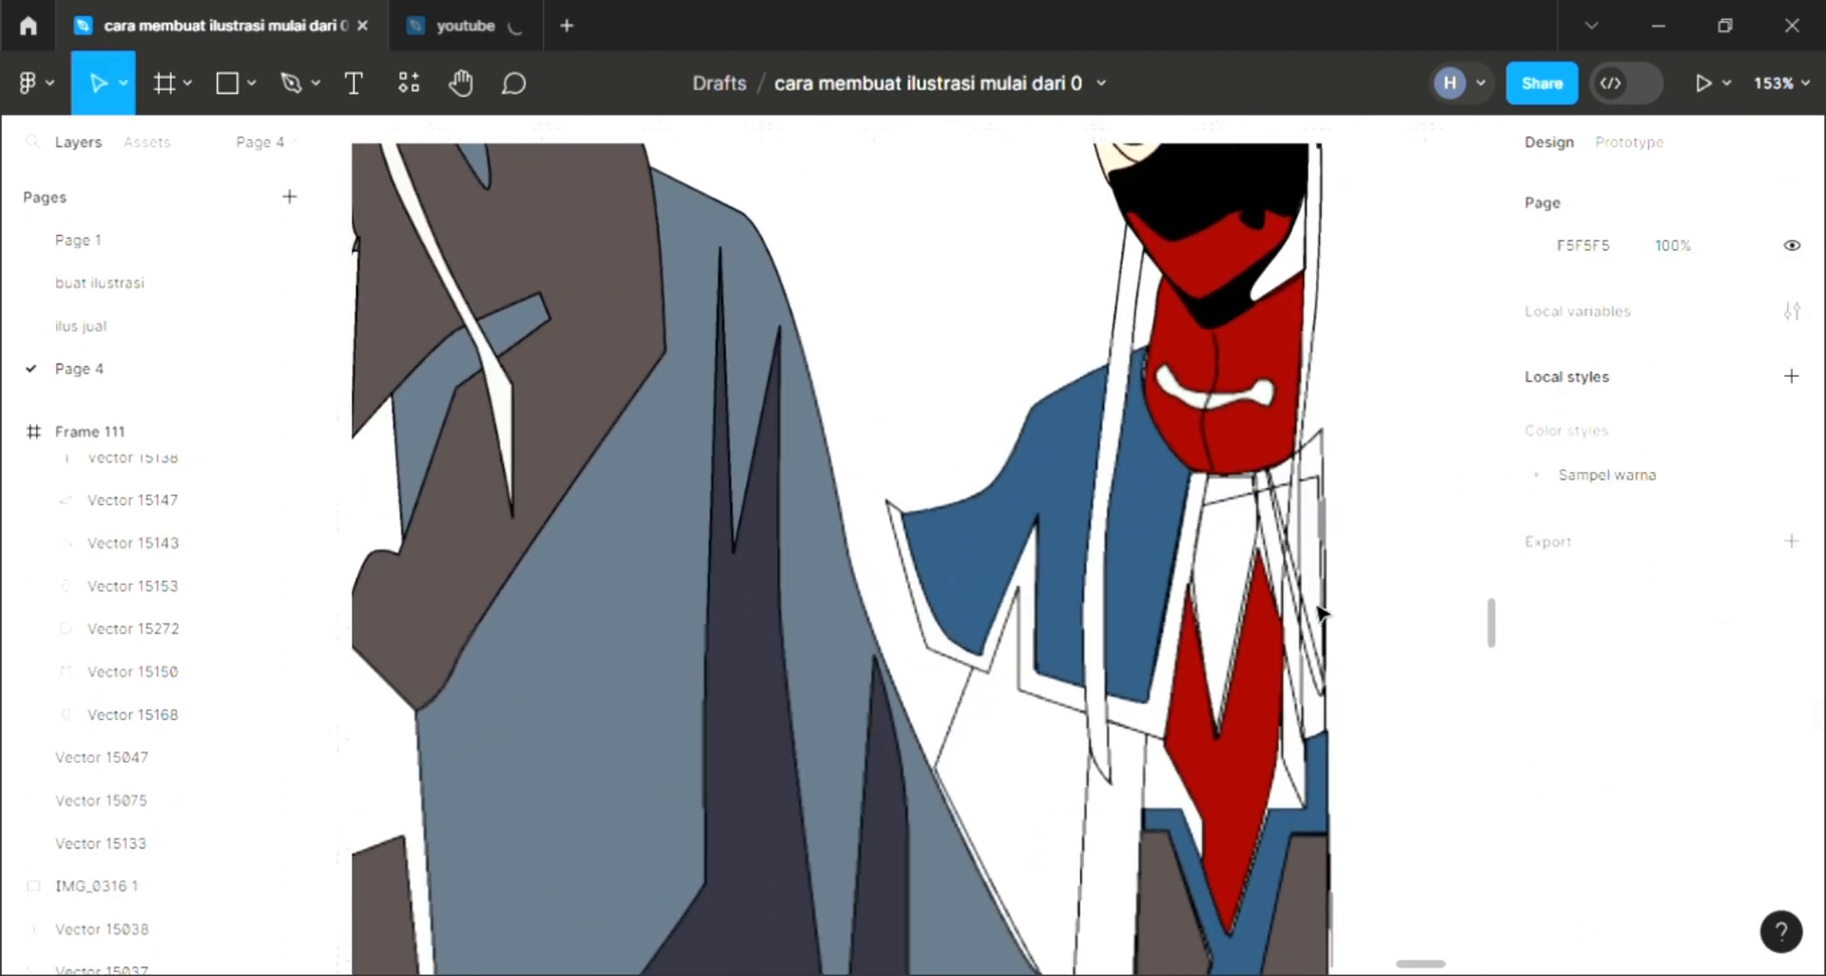
click(1313, 566)
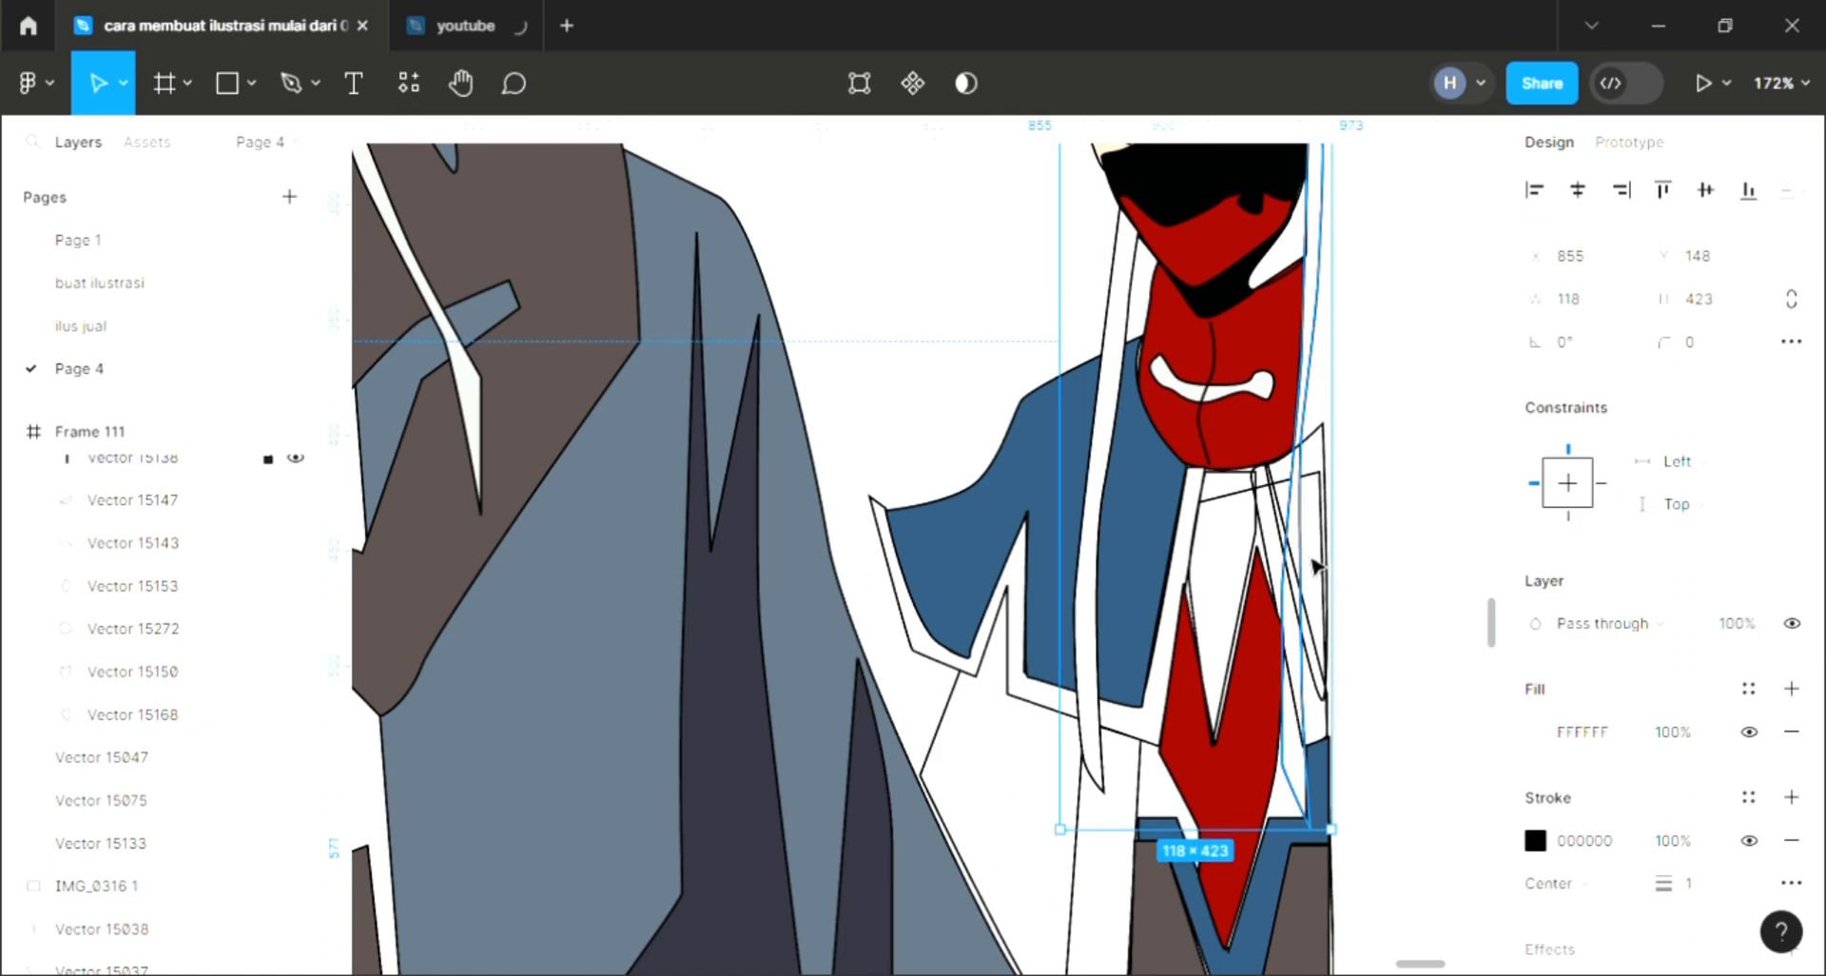
click(1334, 695)
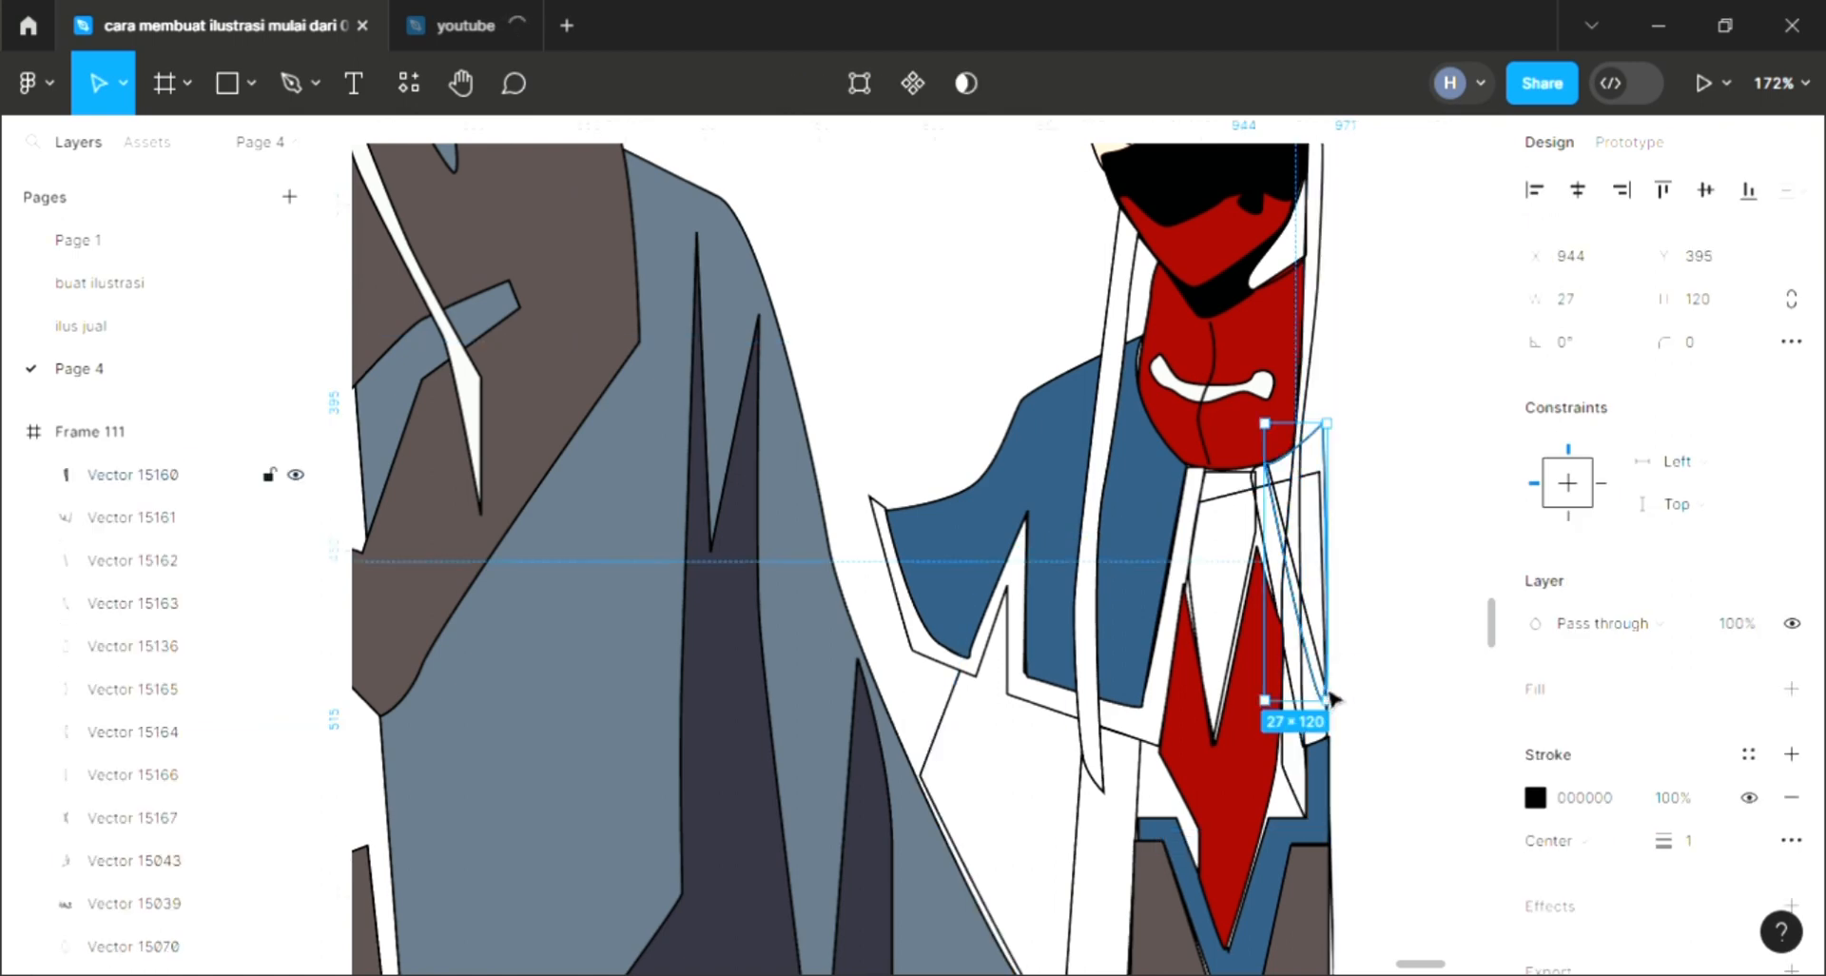
click(1792, 687)
key(i)
click(1065, 523)
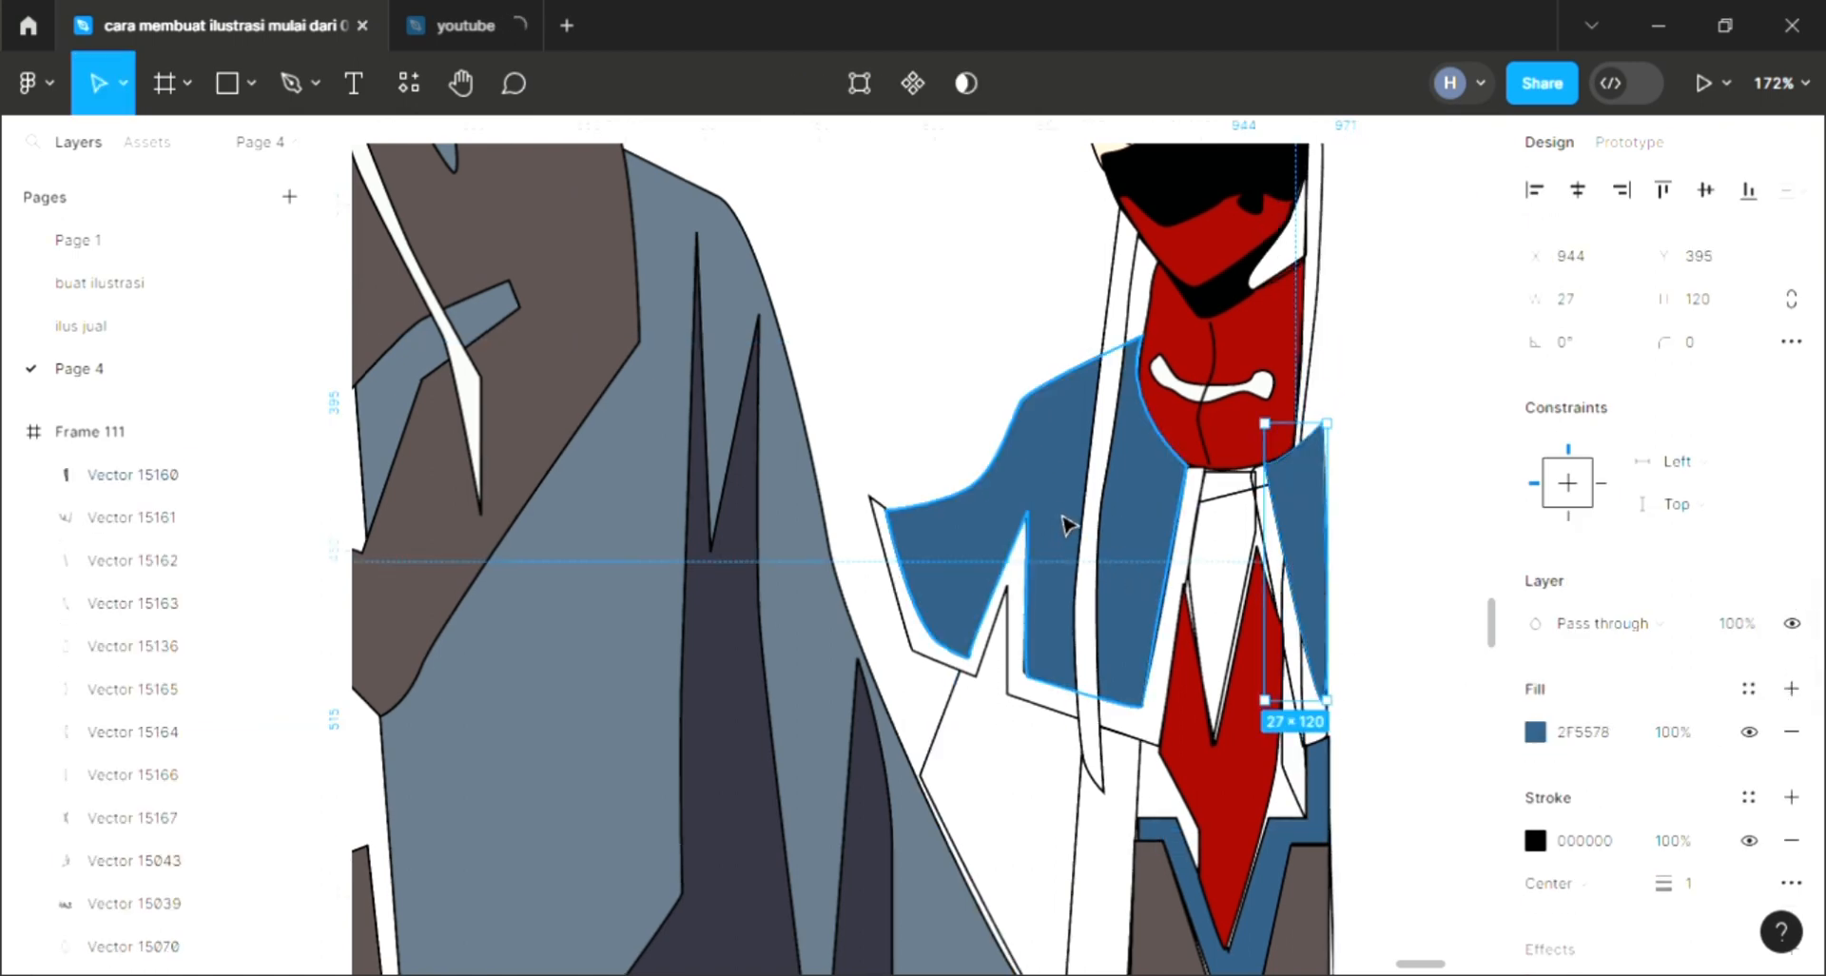
Step: Send the blue strip and the large white torso shape backward in the layer order
key([)
click(1399, 562)
click(1250, 518)
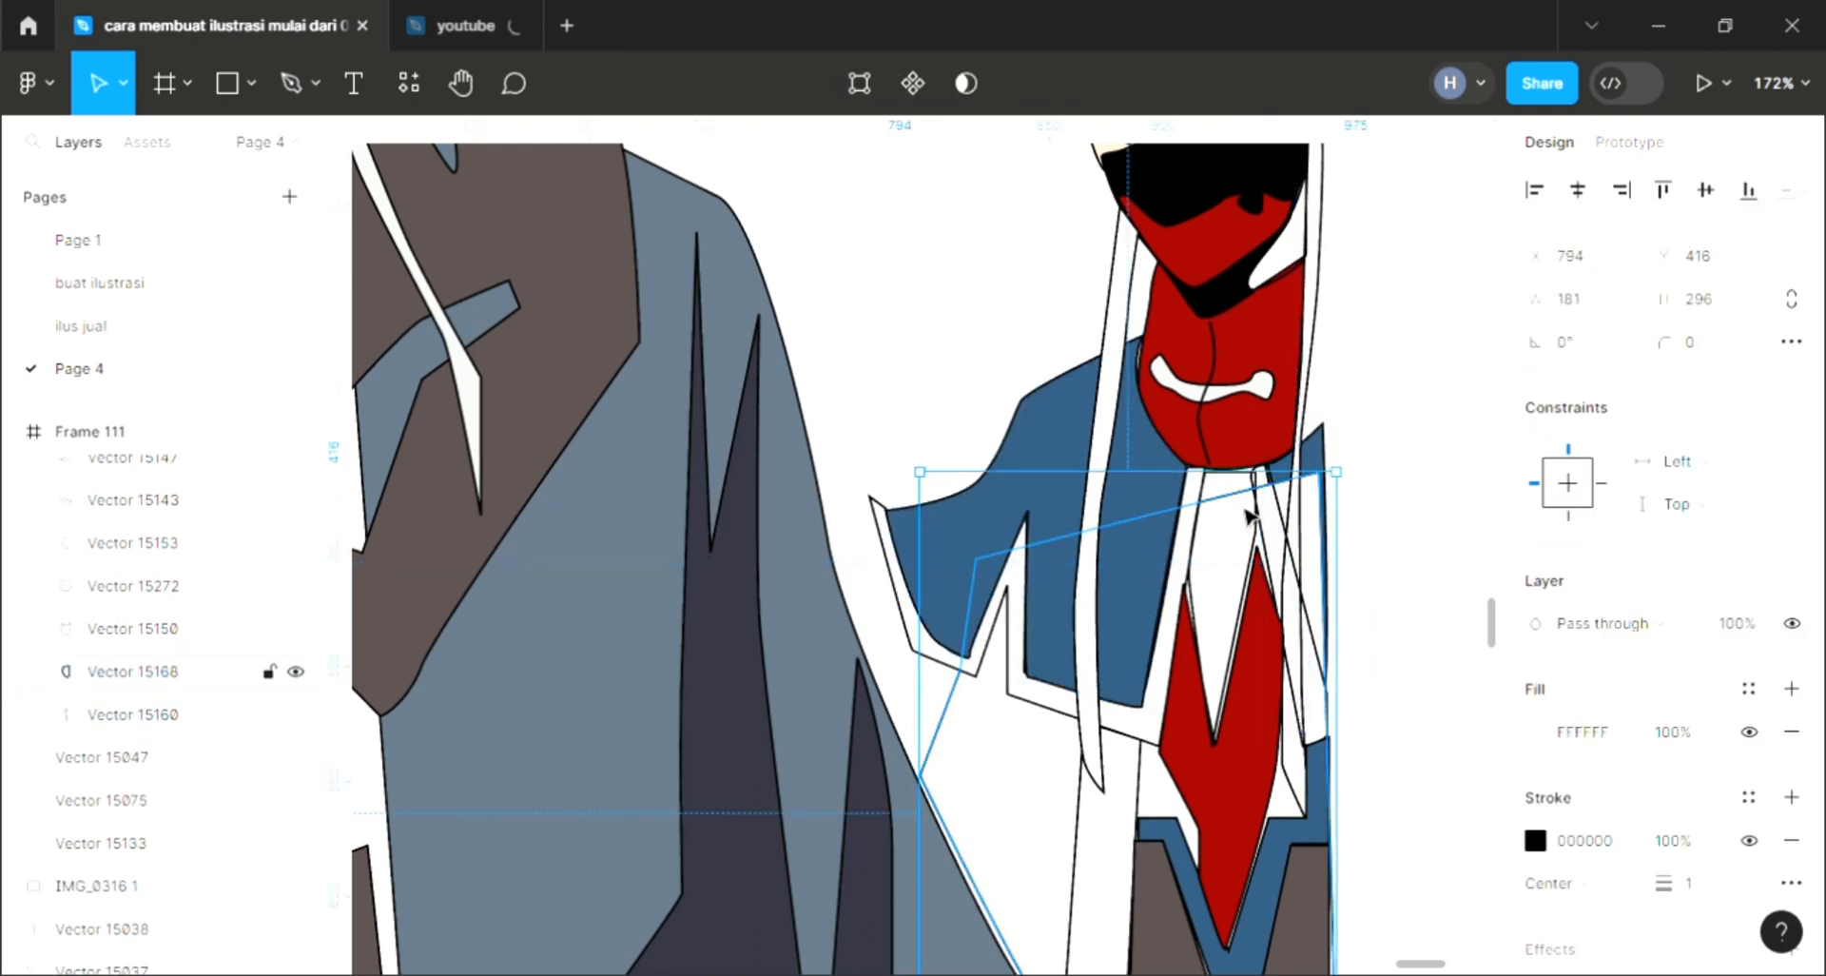
key(ctrl+[)
click(1355, 703)
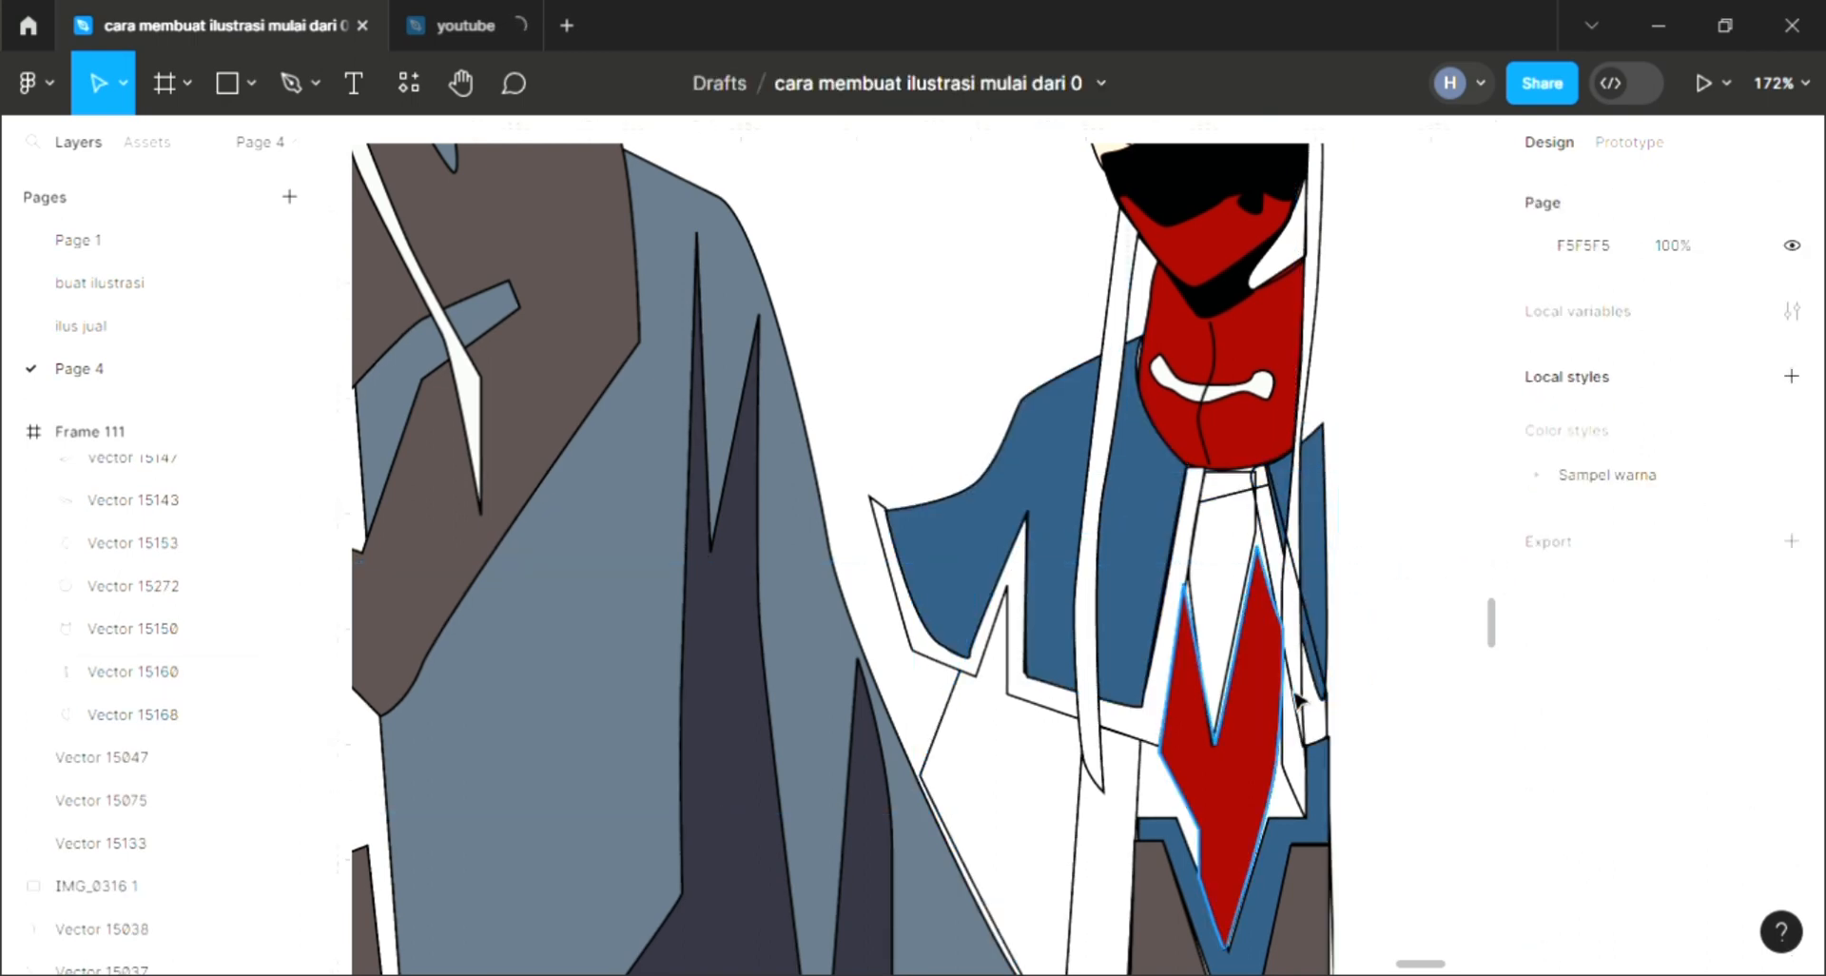
Step: Fill the narrow strip beside the red diamond with white and send it backward
click(1307, 711)
click(1791, 688)
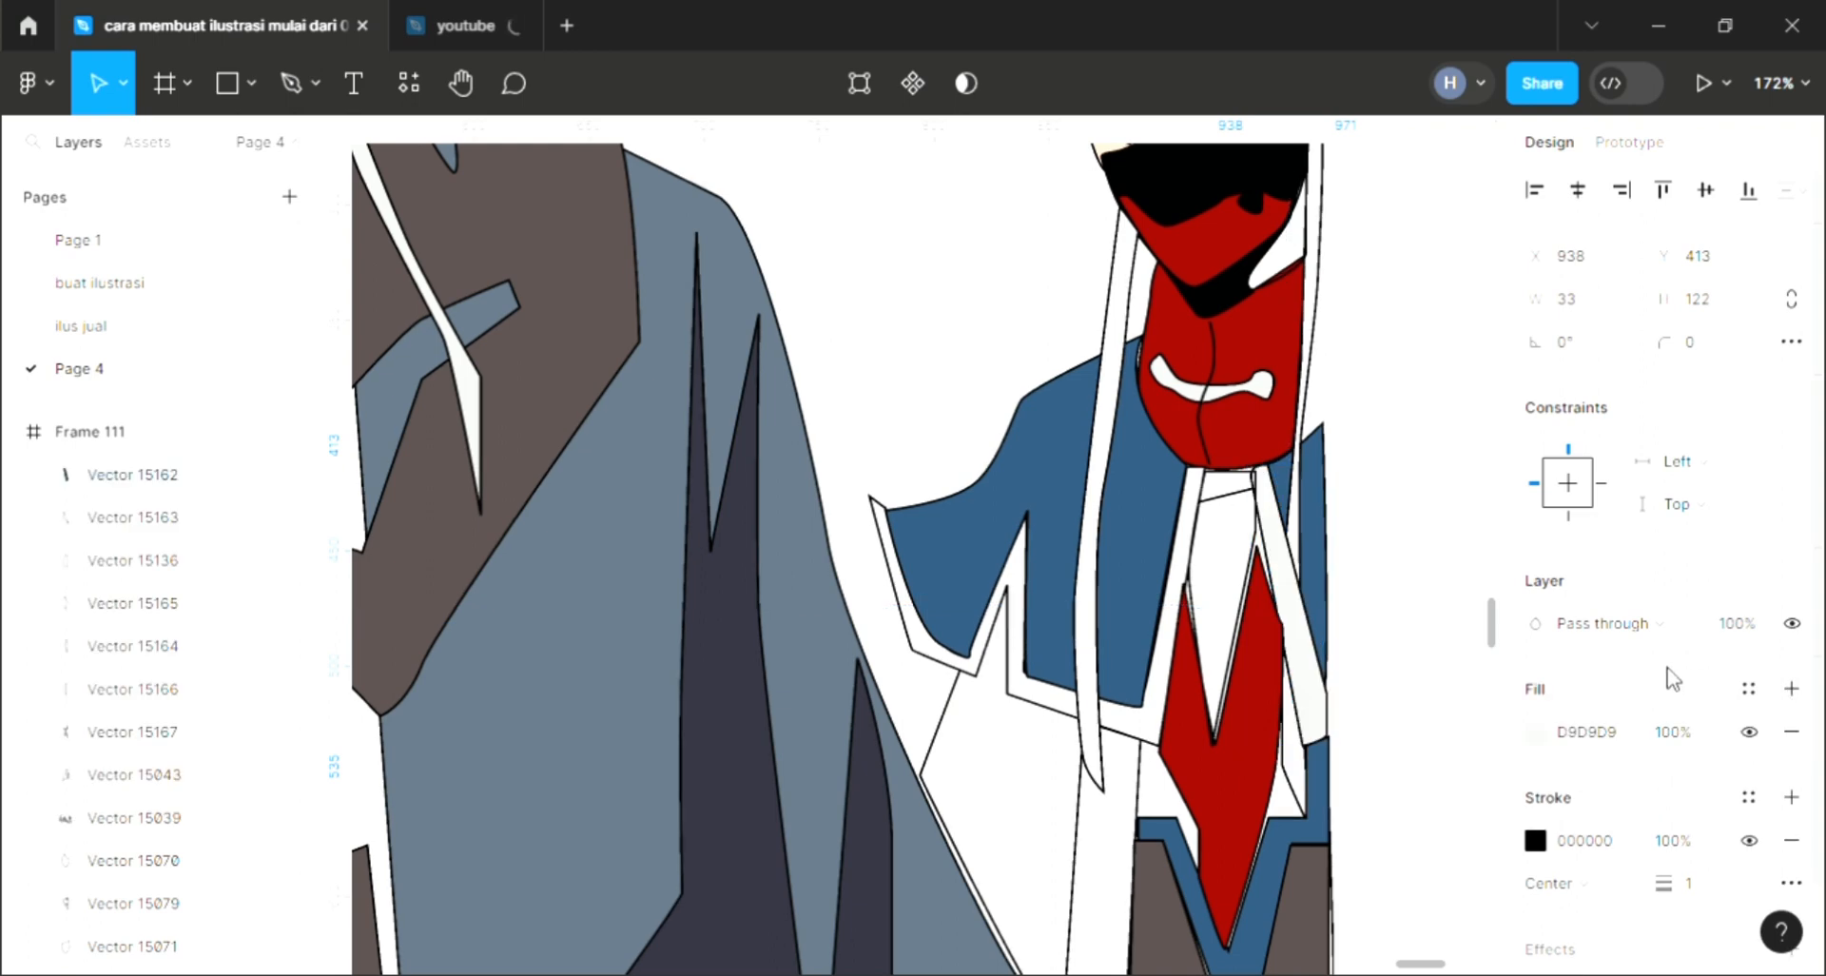
click(1224, 541)
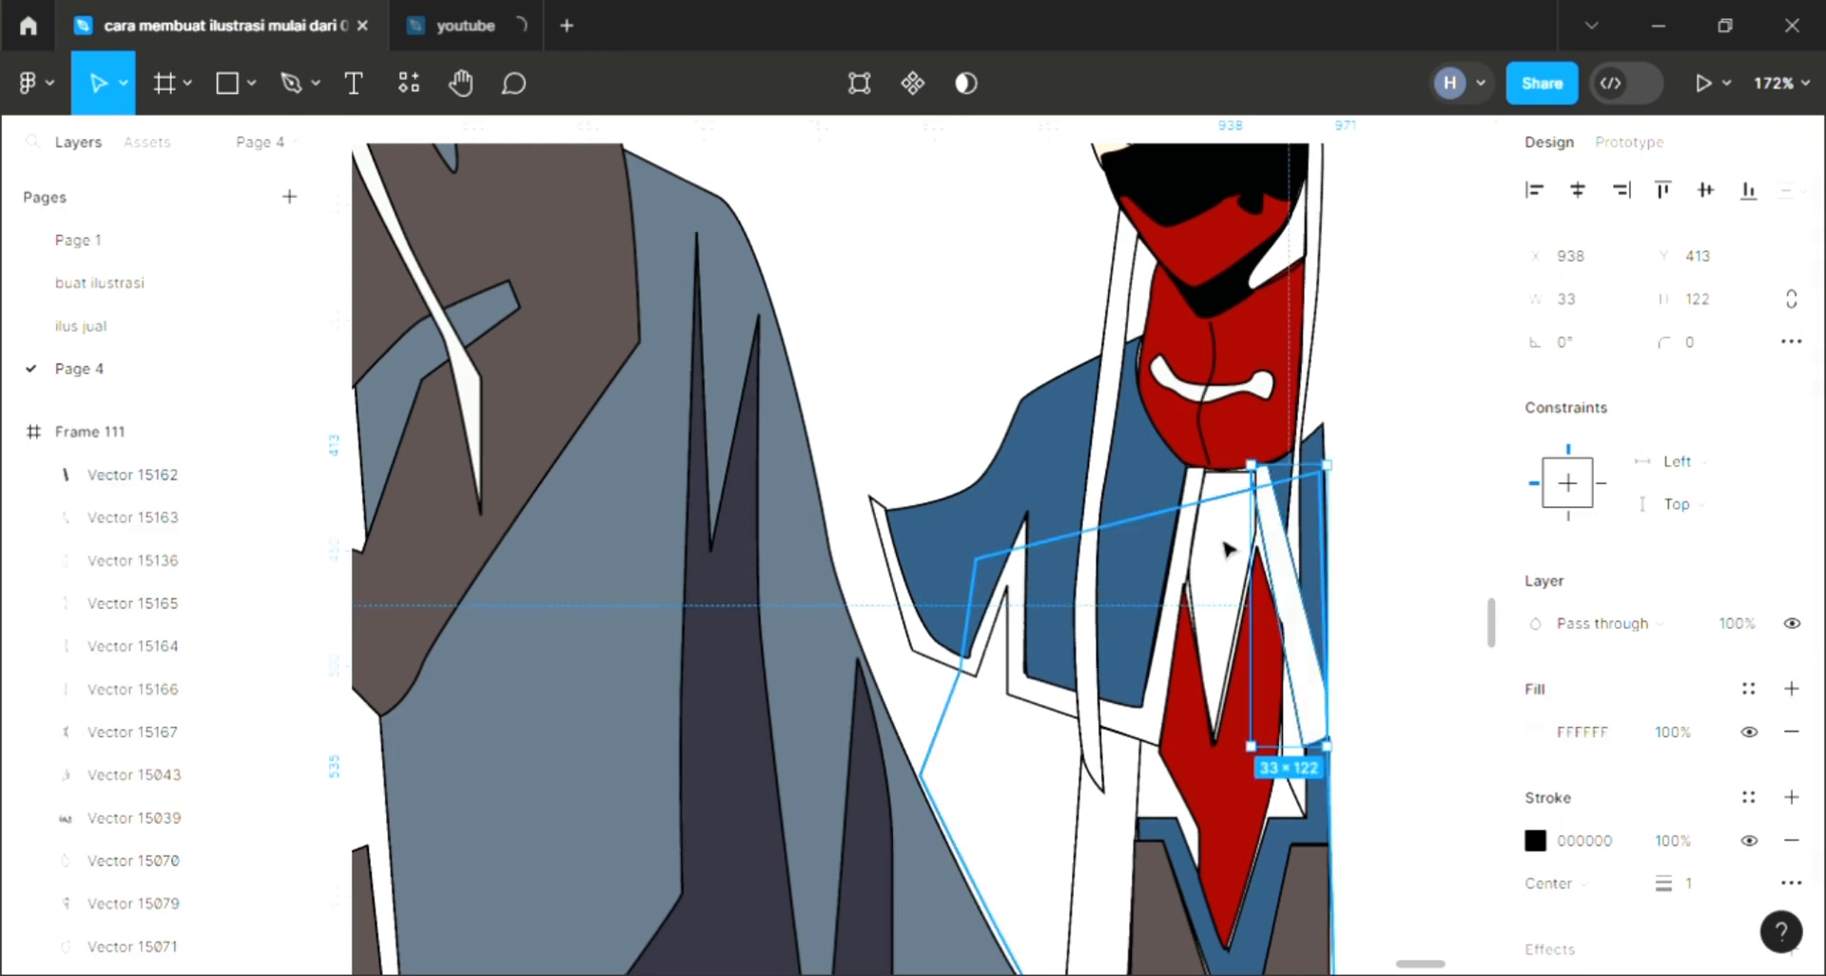
key([)
click(1398, 449)
Step: Change the frame's background fill to a linear gradient with a green top stop (RGB 60, 115, 55) fading into light pink
scroll(1398, 451, down, 5)
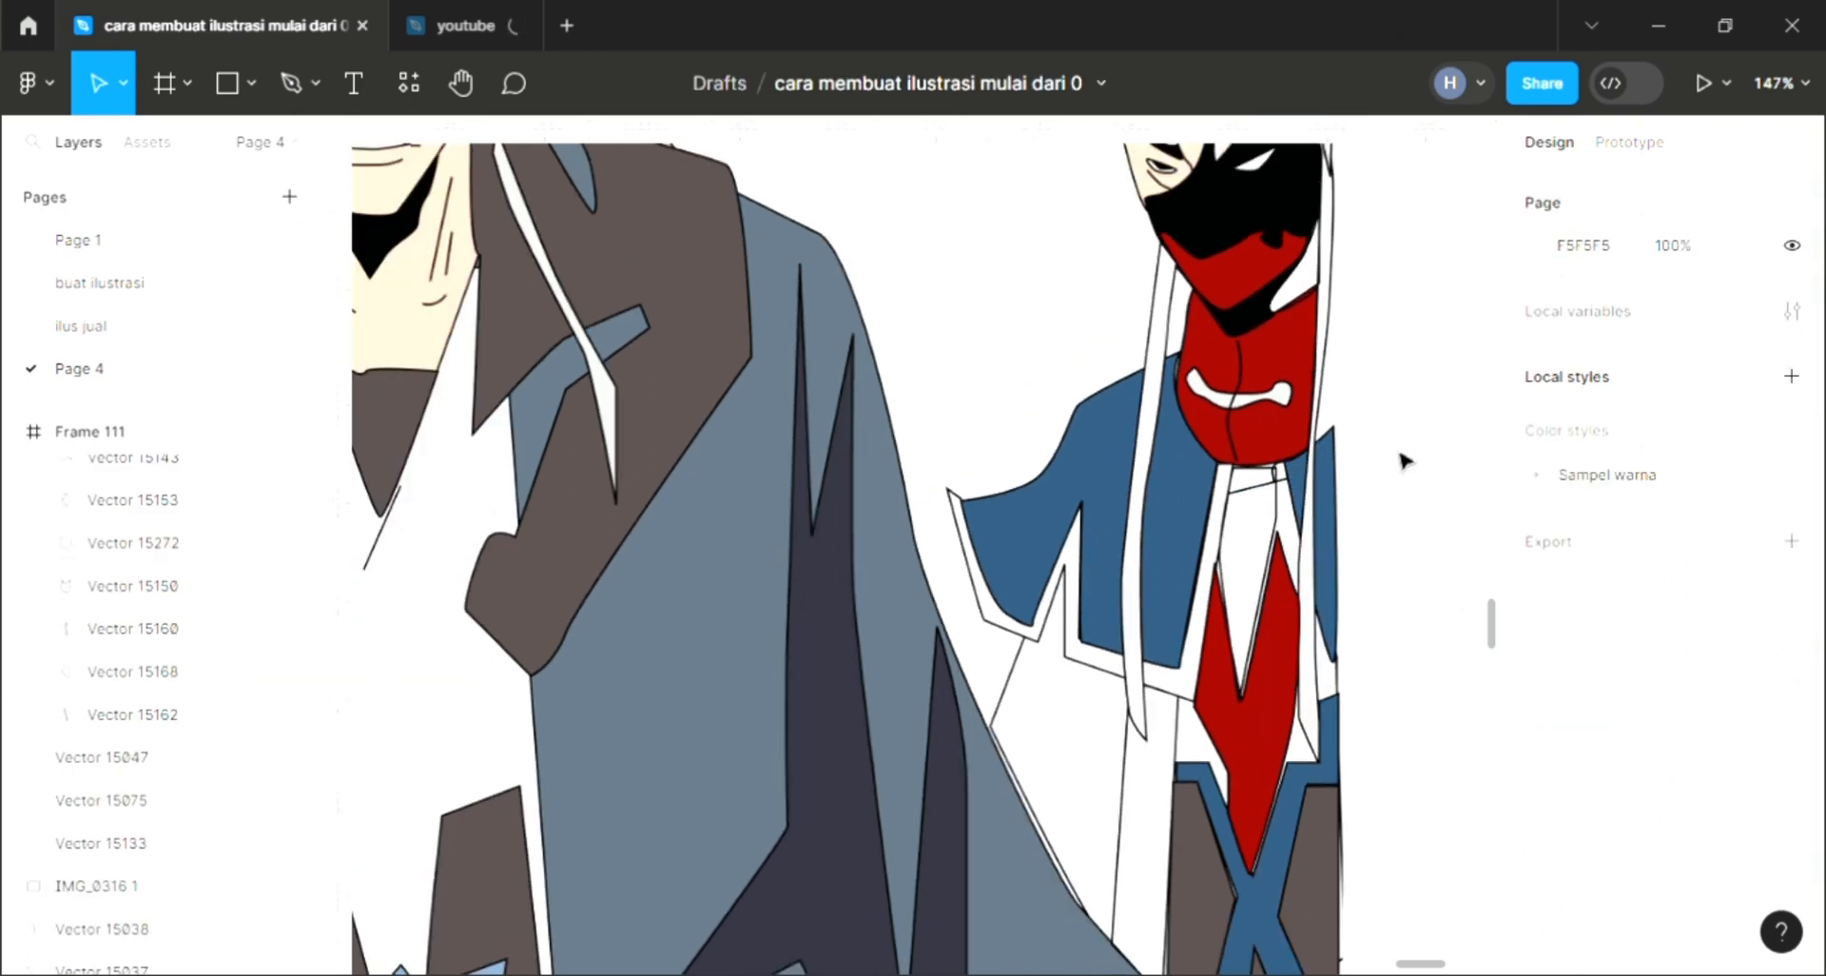
scroll(1387, 468, up, 5)
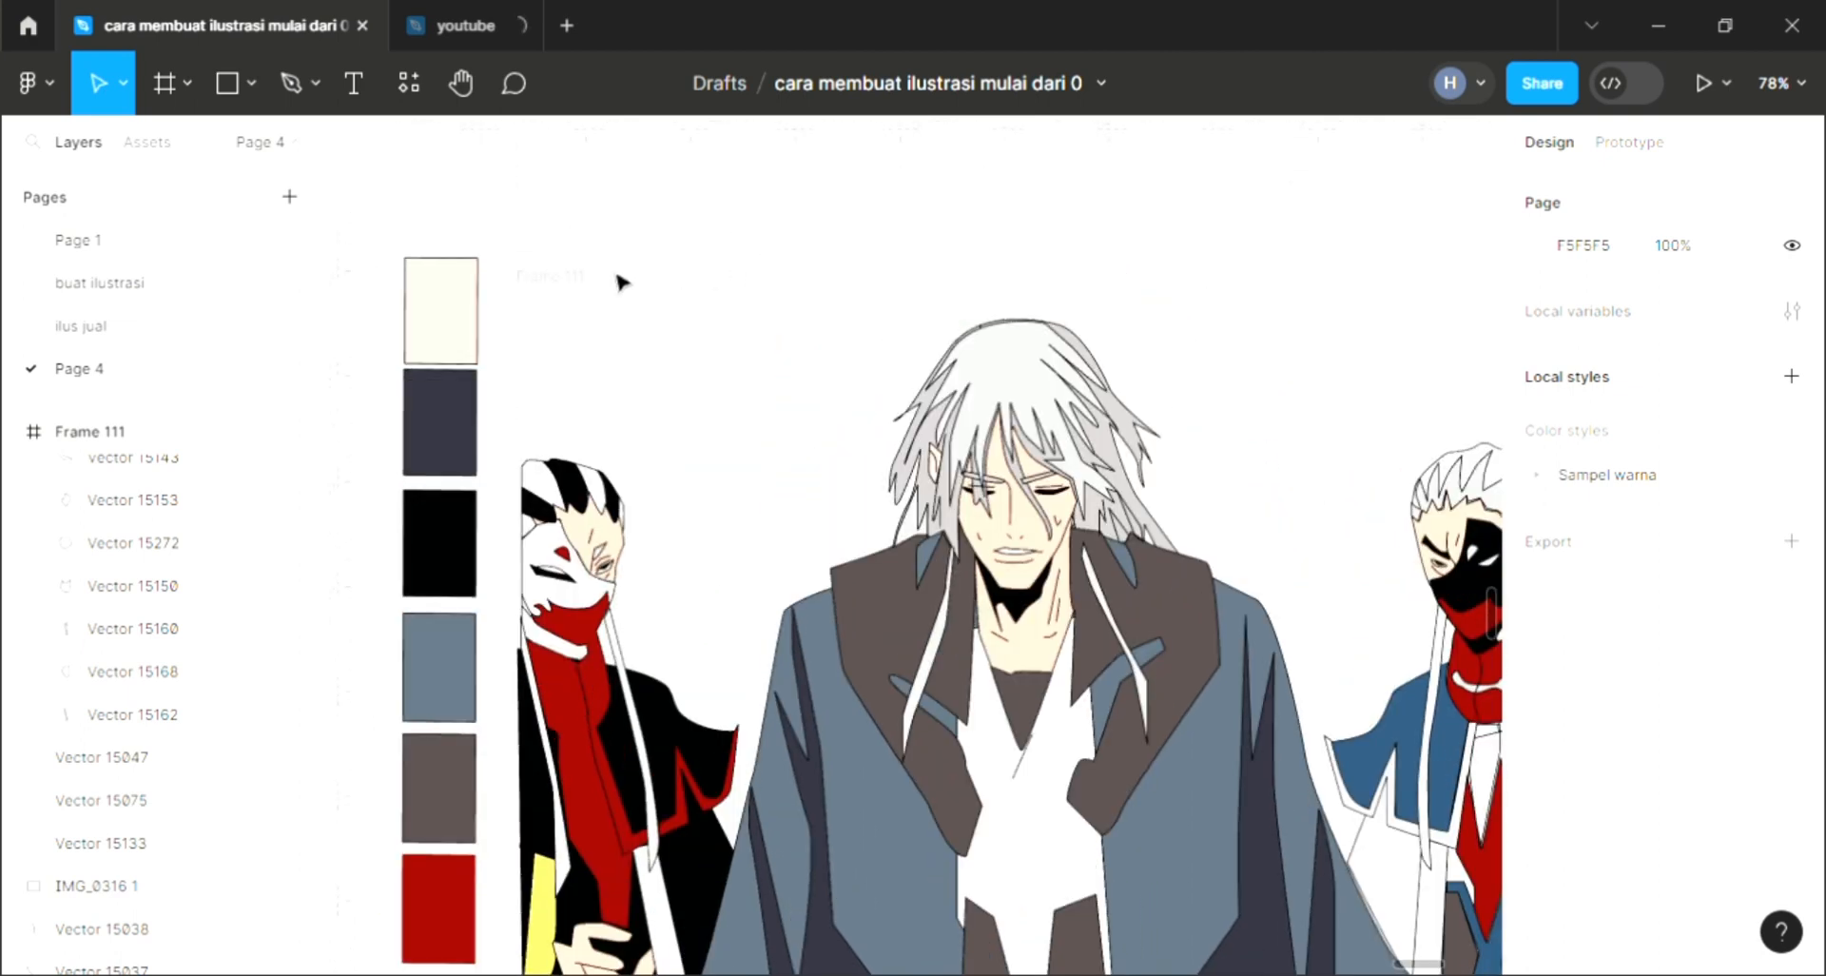
click(571, 284)
scroll(847, 547, down, 3)
scroll(894, 575, right, 1)
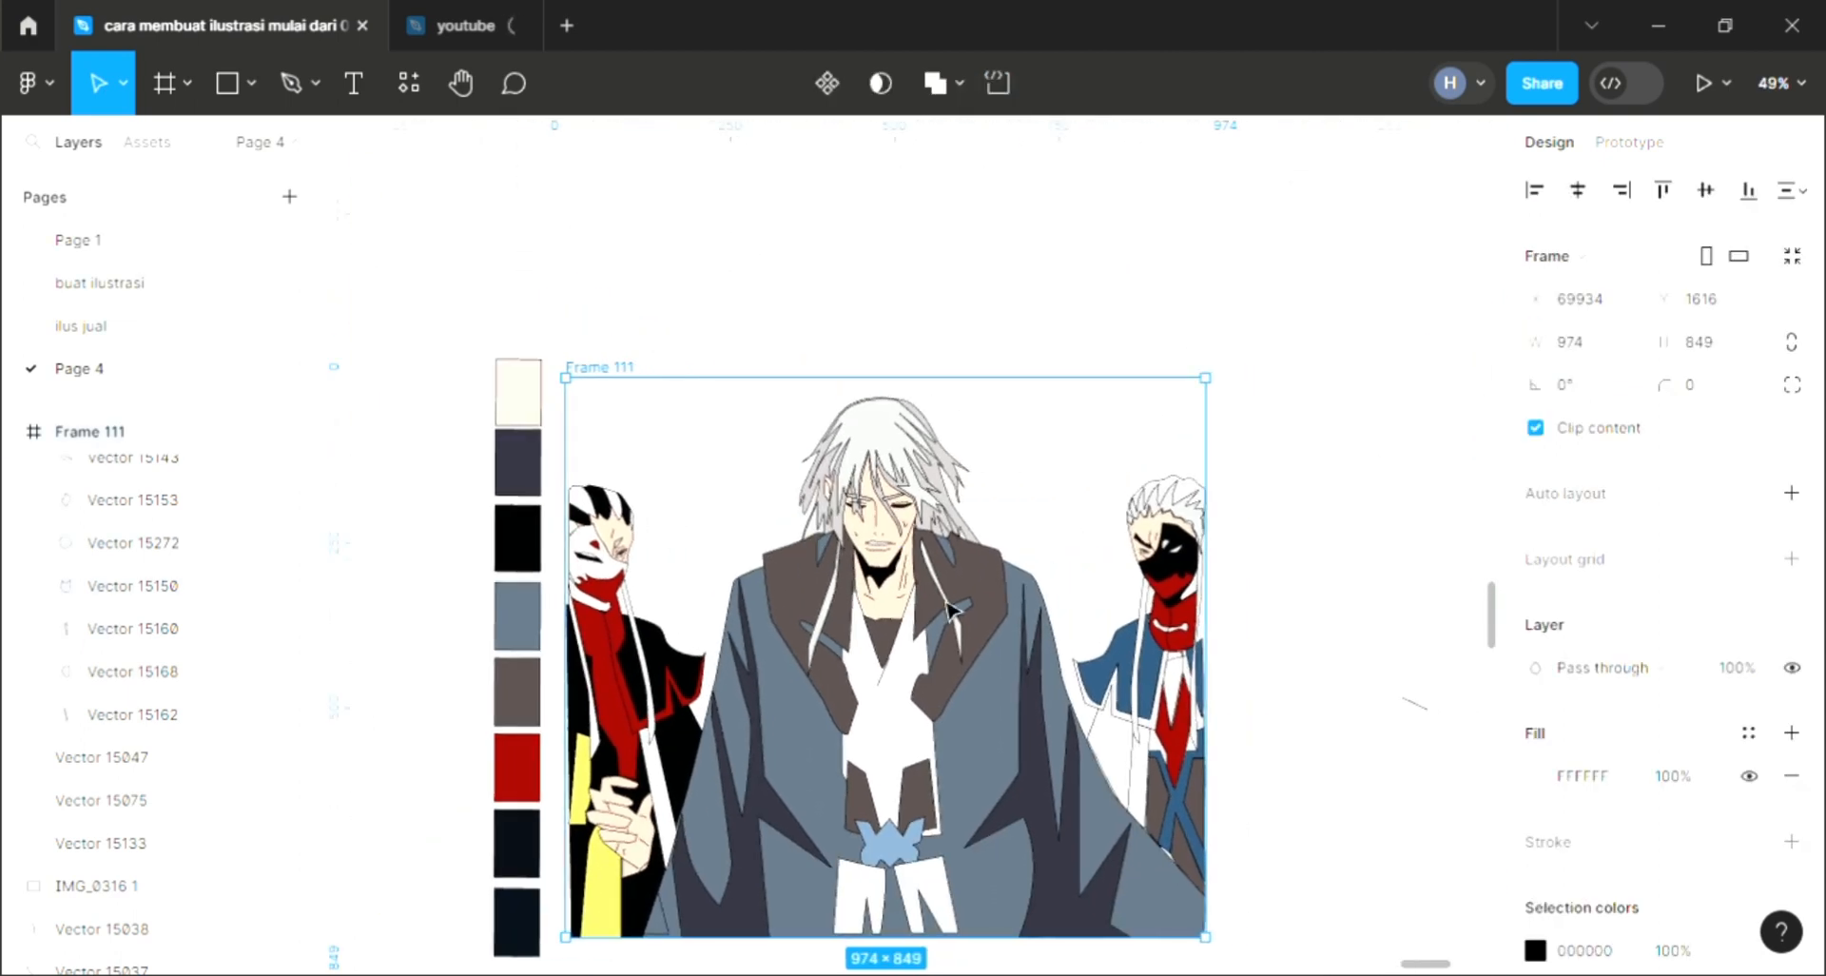
scroll(949, 609, up, 2)
scroll(949, 609, down, 2)
scroll(950, 603, right, 1)
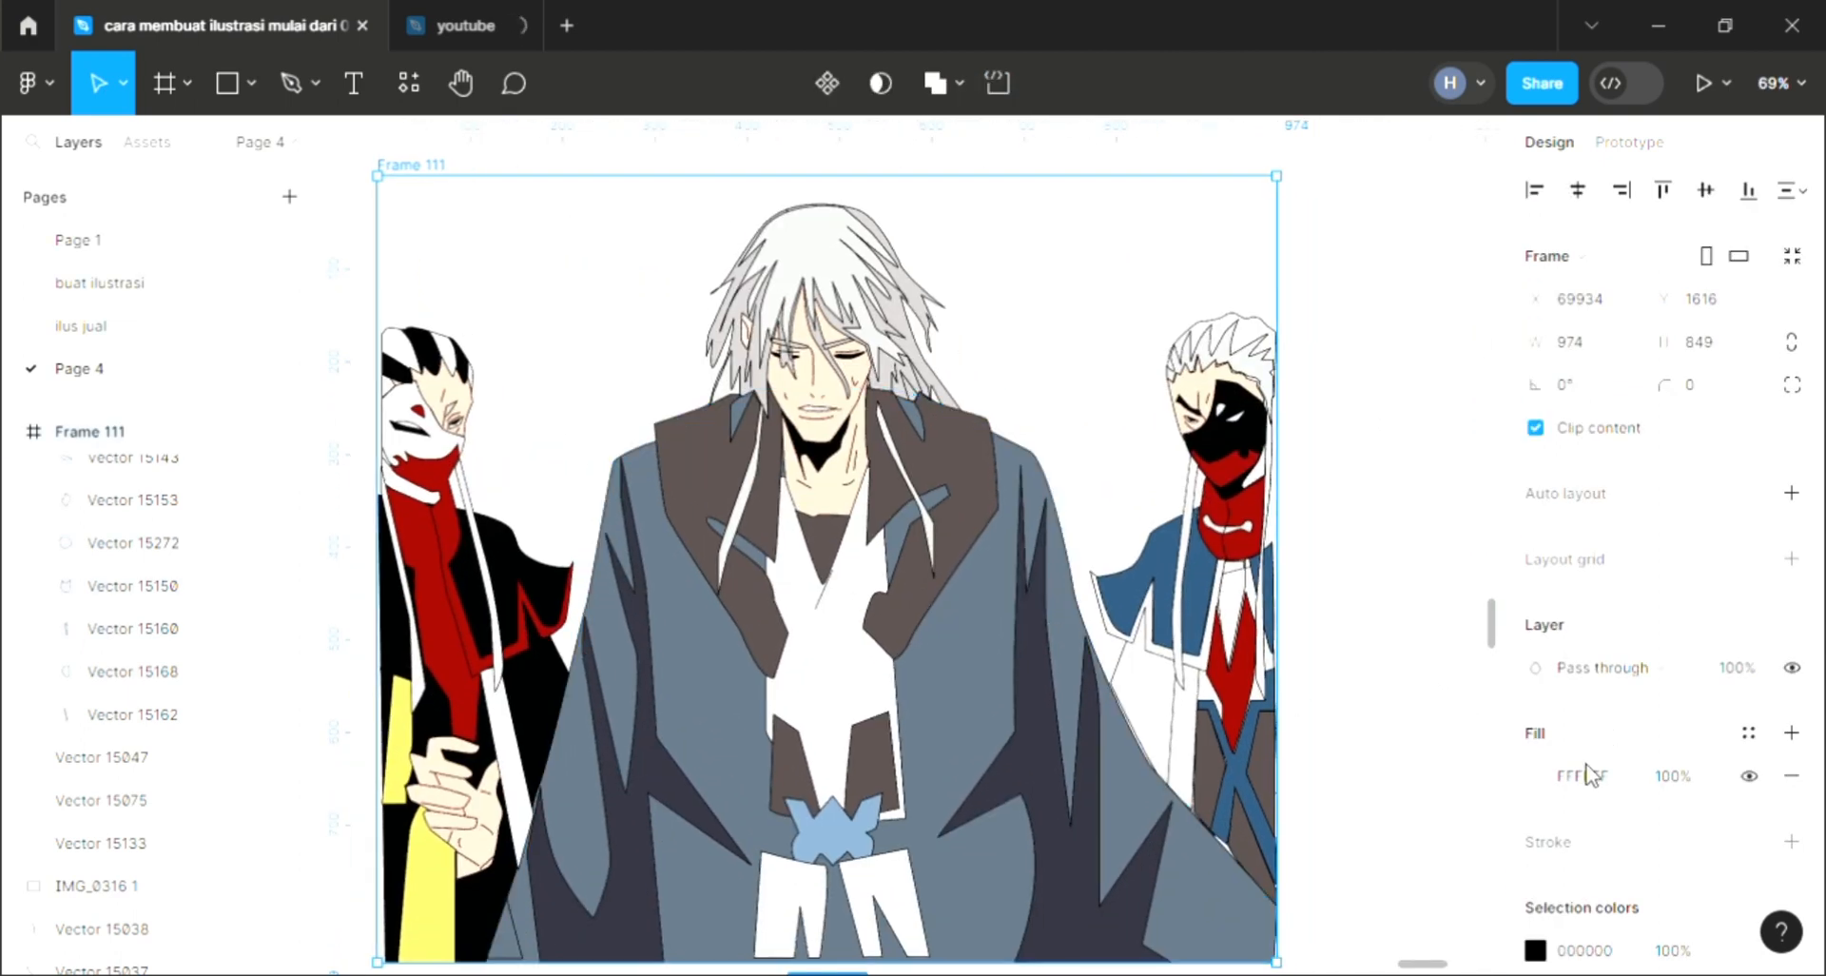
click(1535, 775)
drag(1267, 278, 1310, 284)
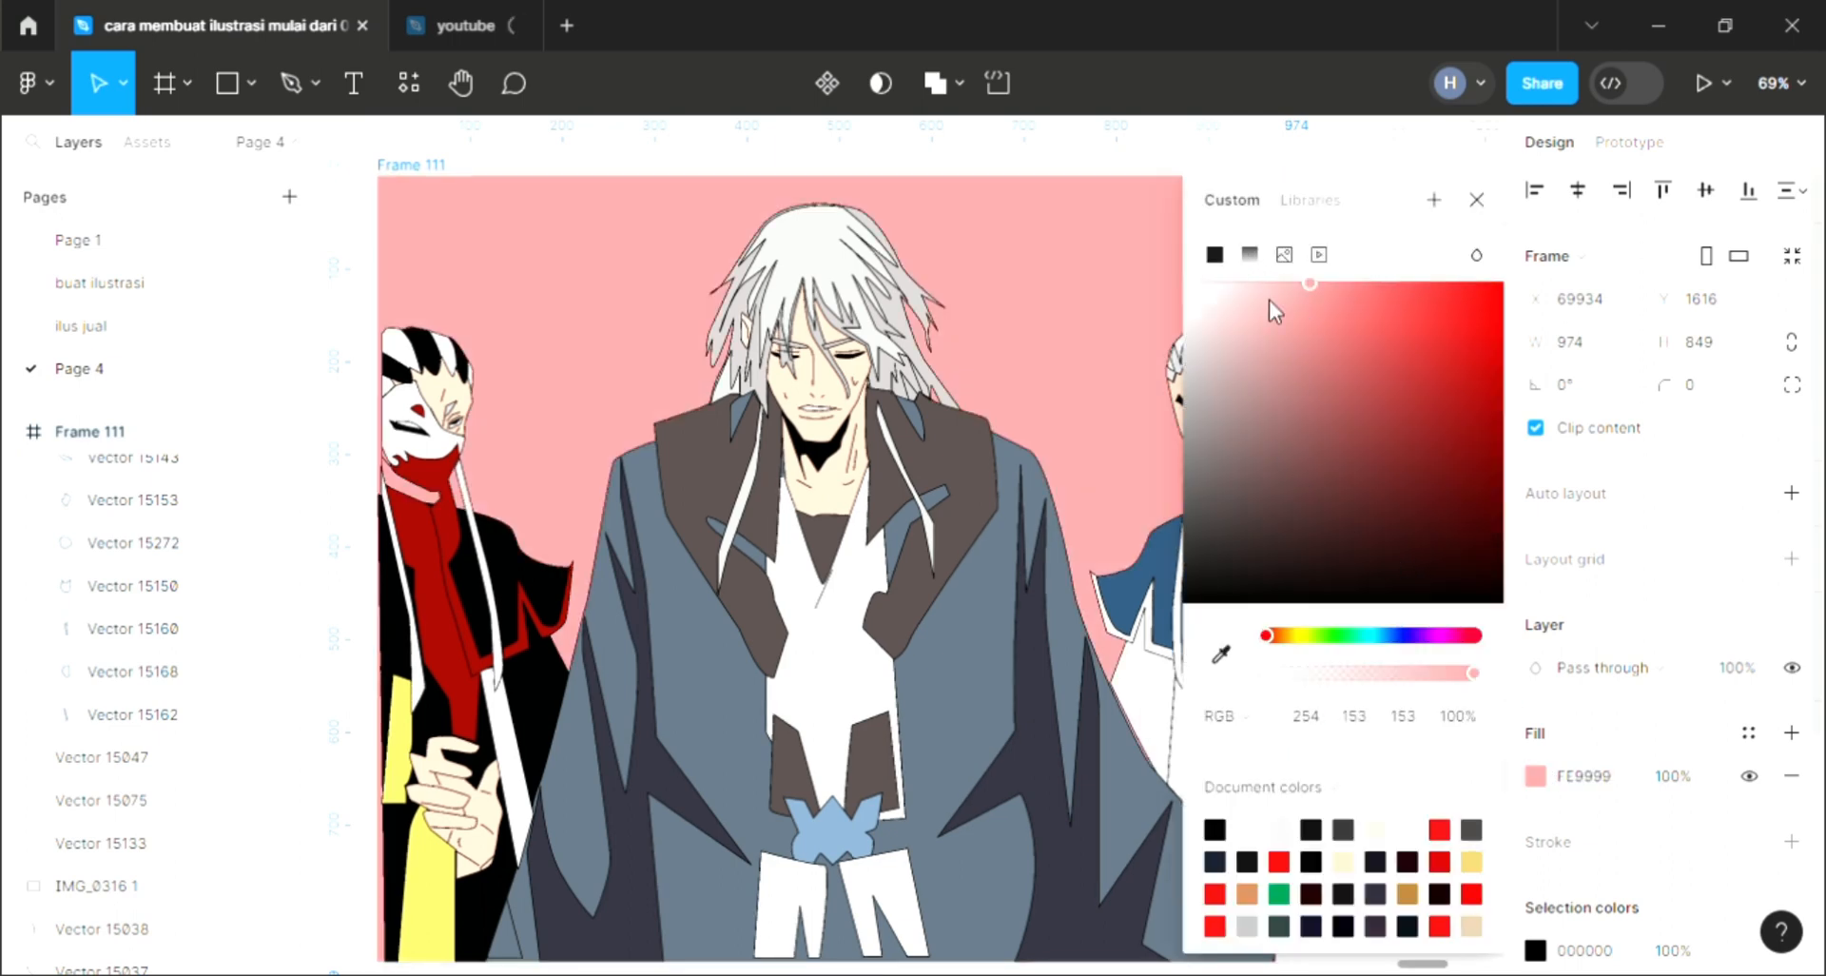
click(1250, 254)
click(1352, 622)
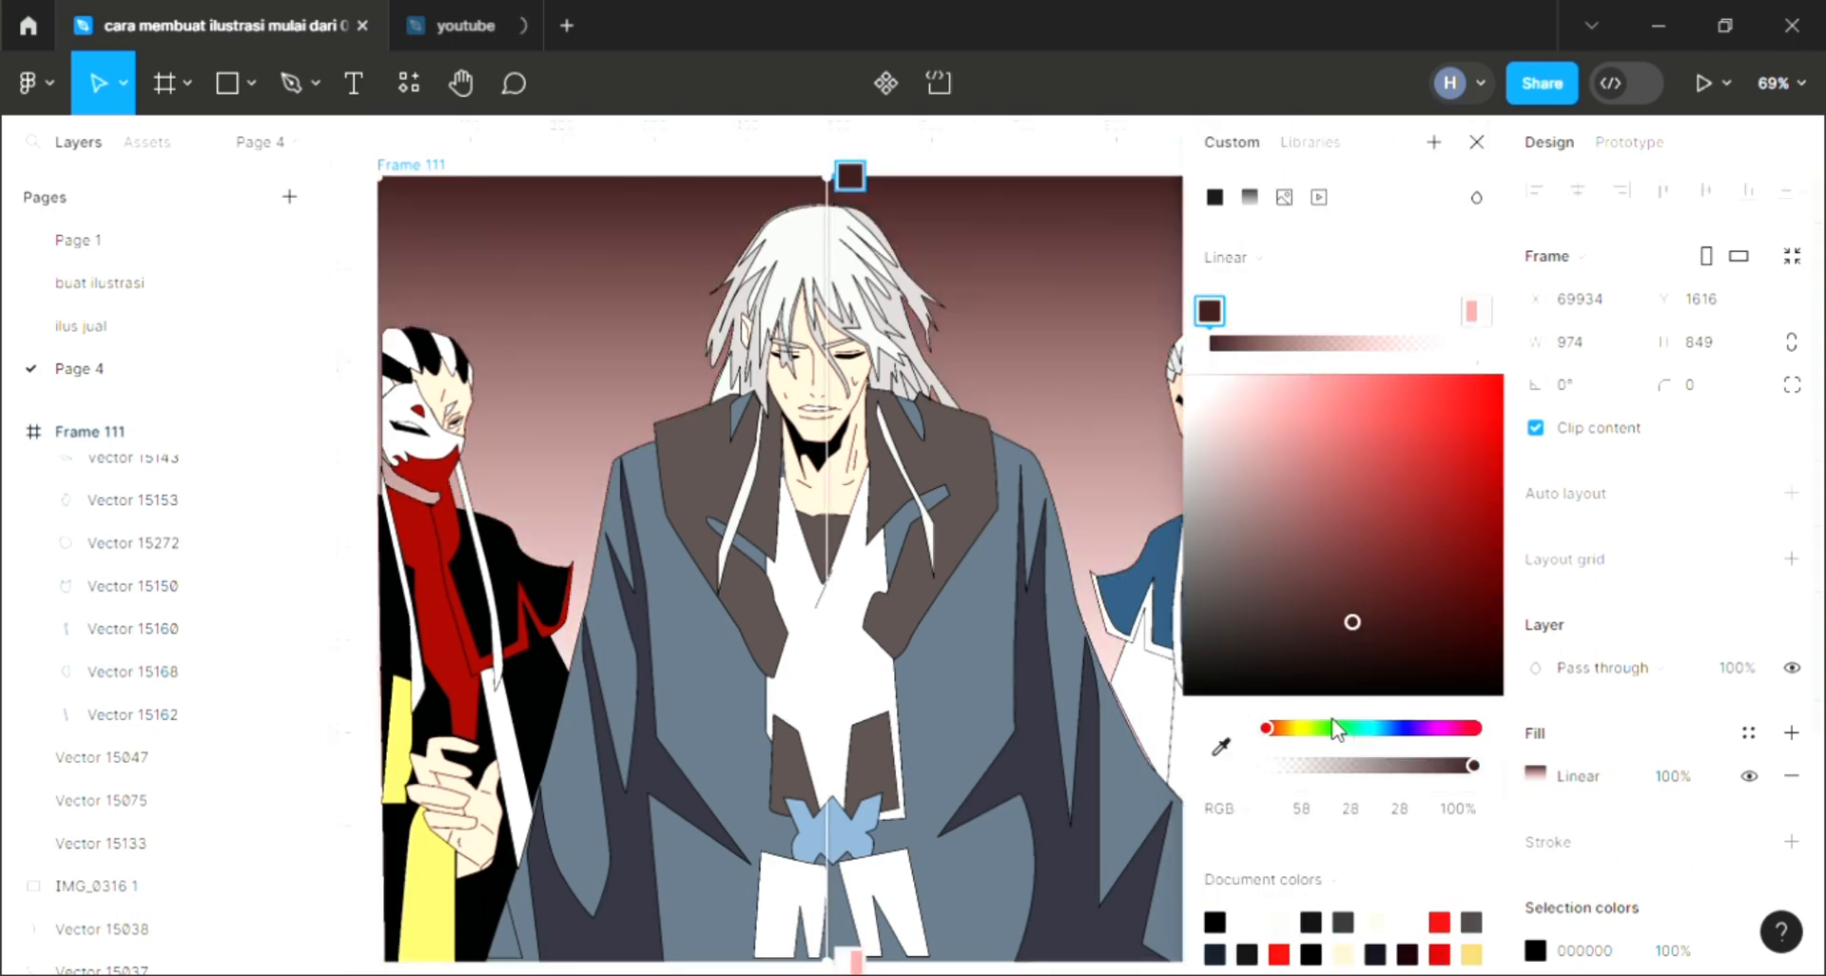
click(1333, 727)
drag(1353, 622, 1352, 561)
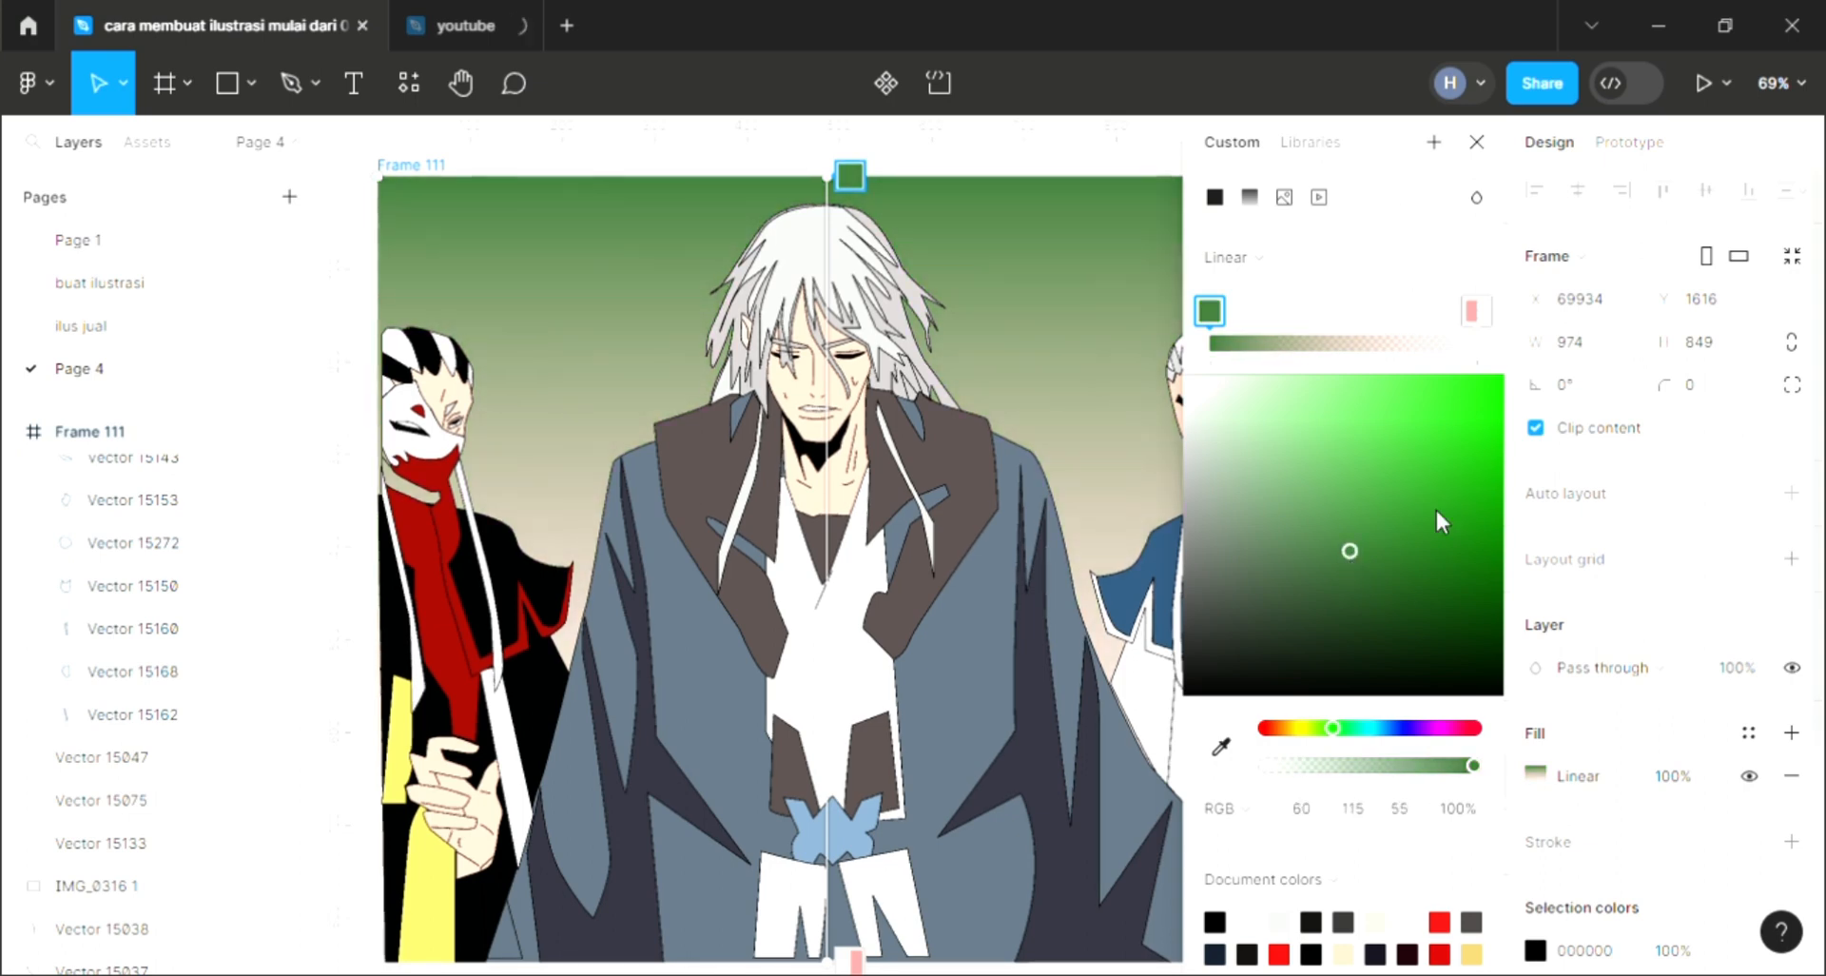
click(1477, 144)
scroll(1225, 398, up, 2)
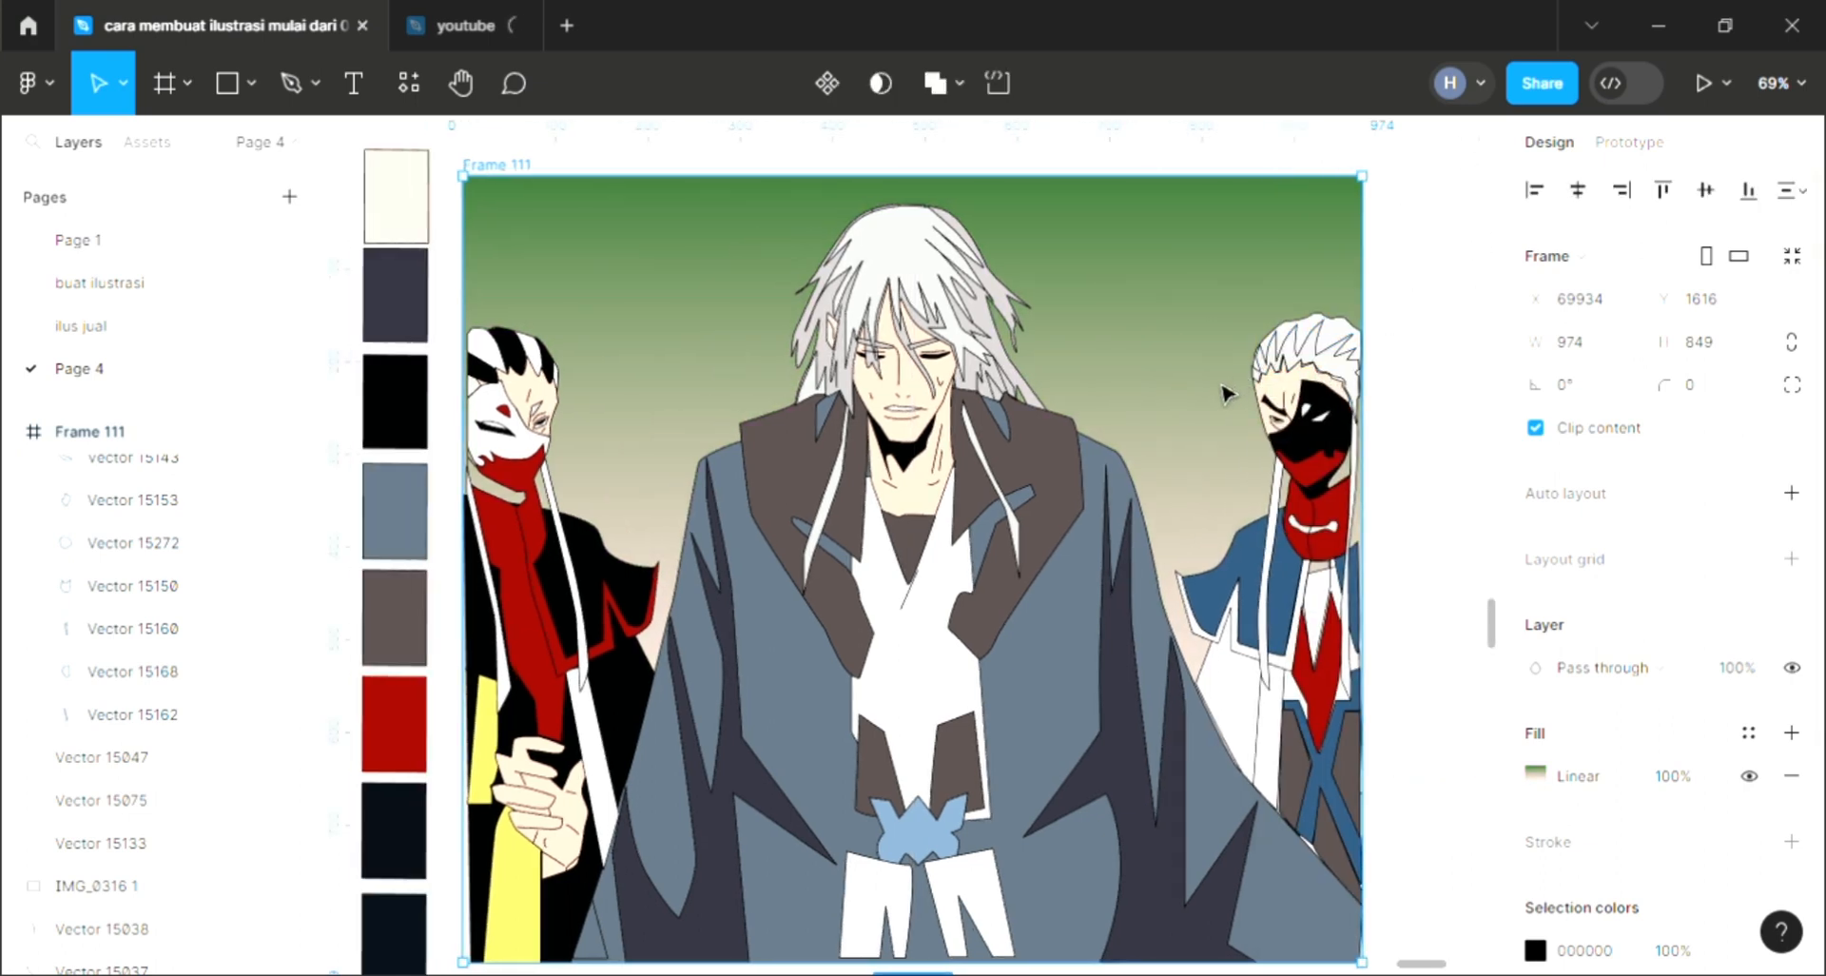